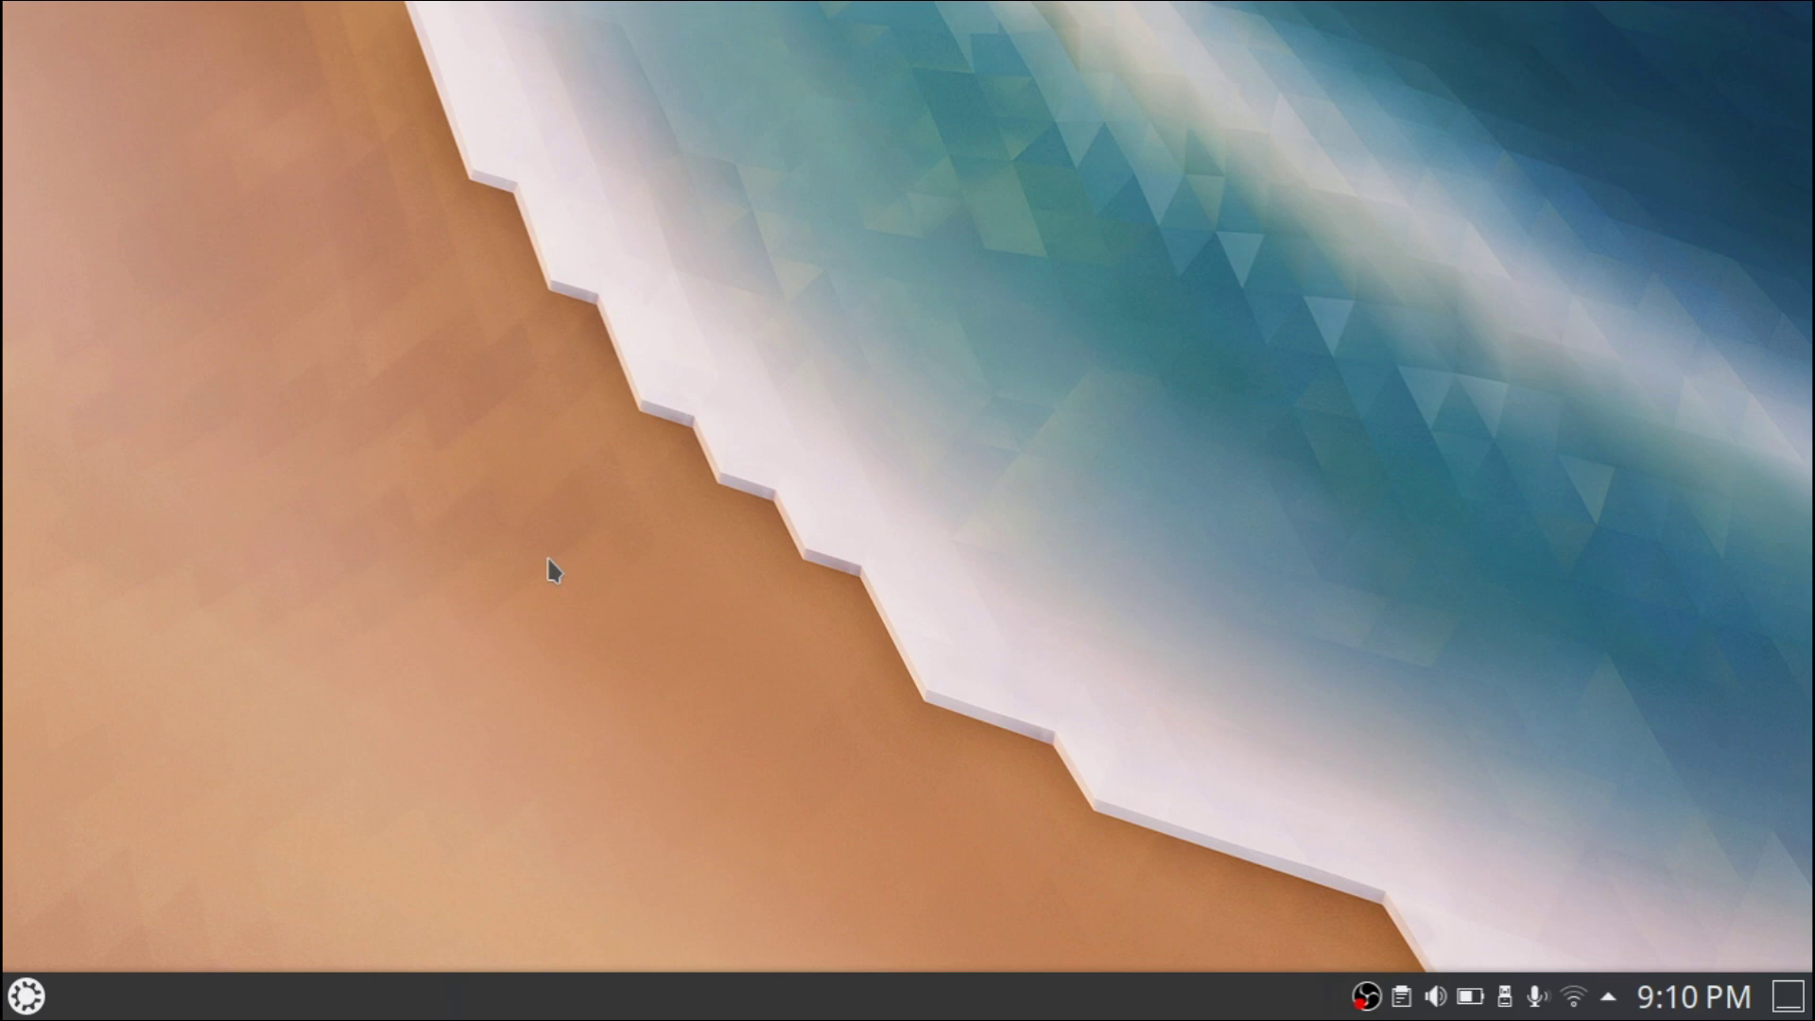
- Look up the installed distribution and KDE Plasma version in the system information, and close it
{"action": "left_click", "coordinate": [4, 1004]}
{"action": "type", "text": "about"}
{"action": "key", "text": "Return"}
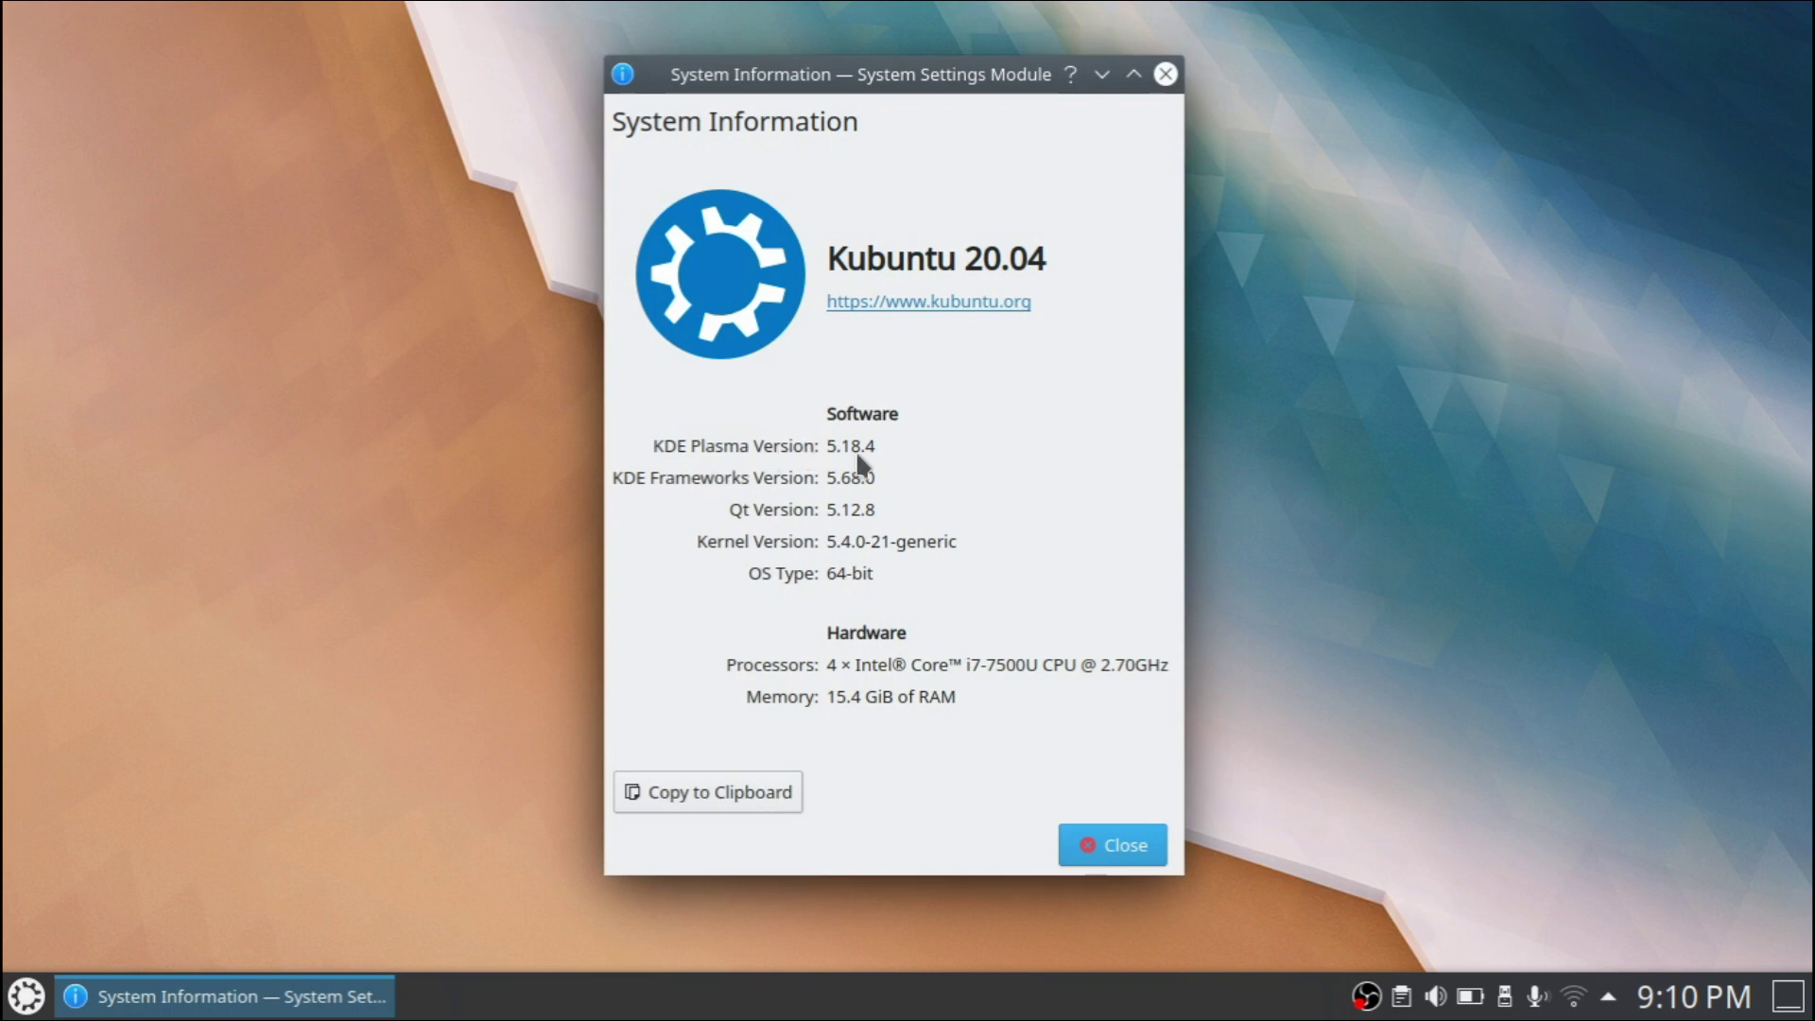
{"action": "left_click", "coordinate": [1112, 848]}
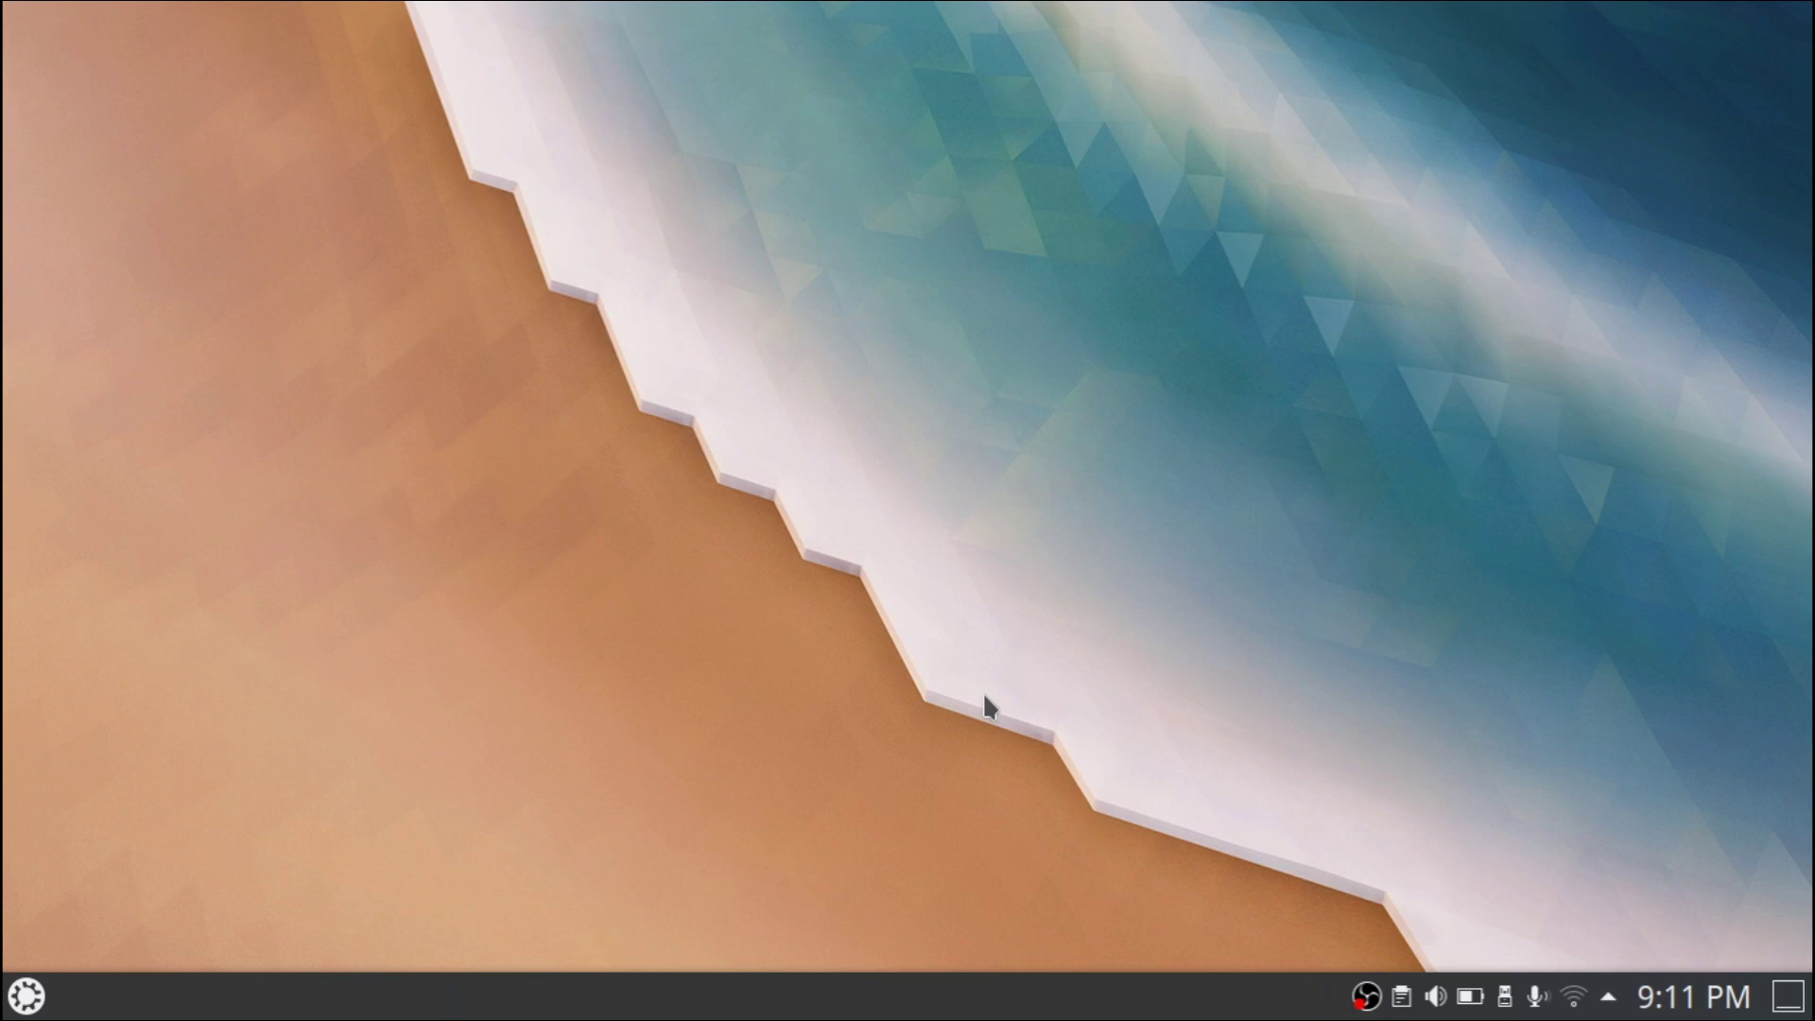
- Open the Plasma Style page of System Settings, with the settings window moved nearer the middle of the desktop
{"action": "left_click", "coordinate": [23, 1002]}
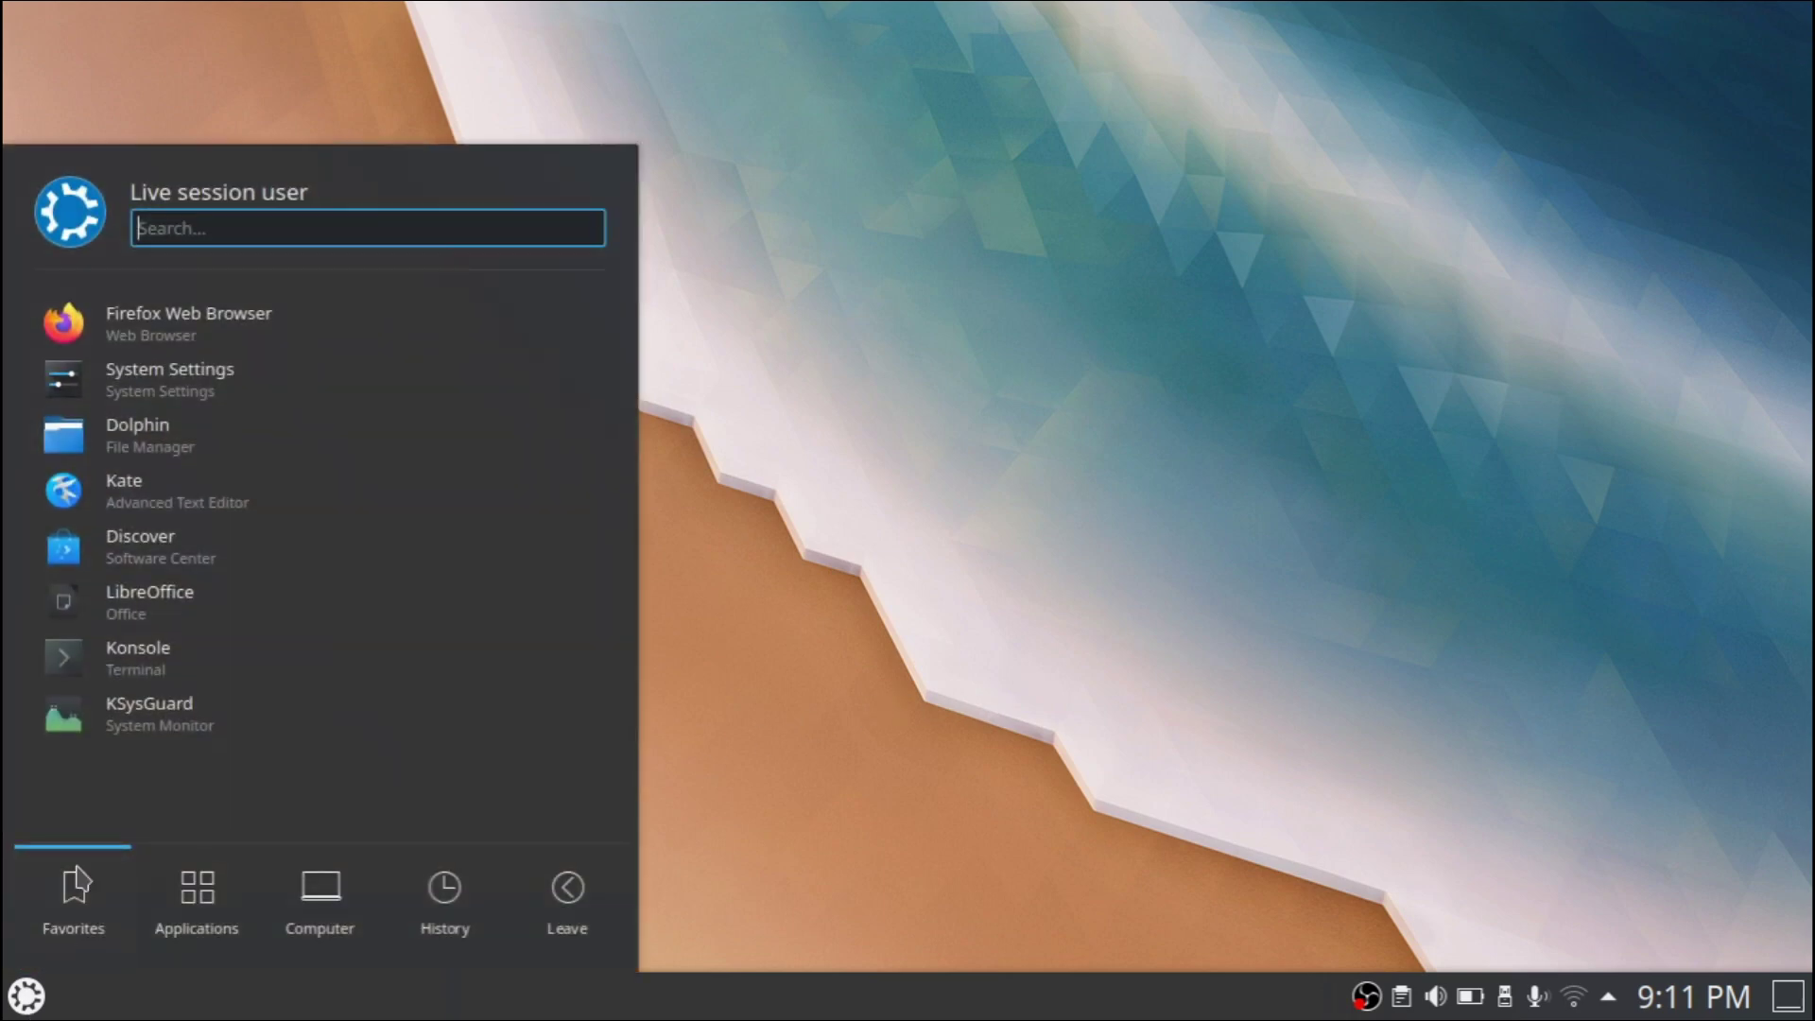
{"action": "left_click", "coordinate": [137, 388]}
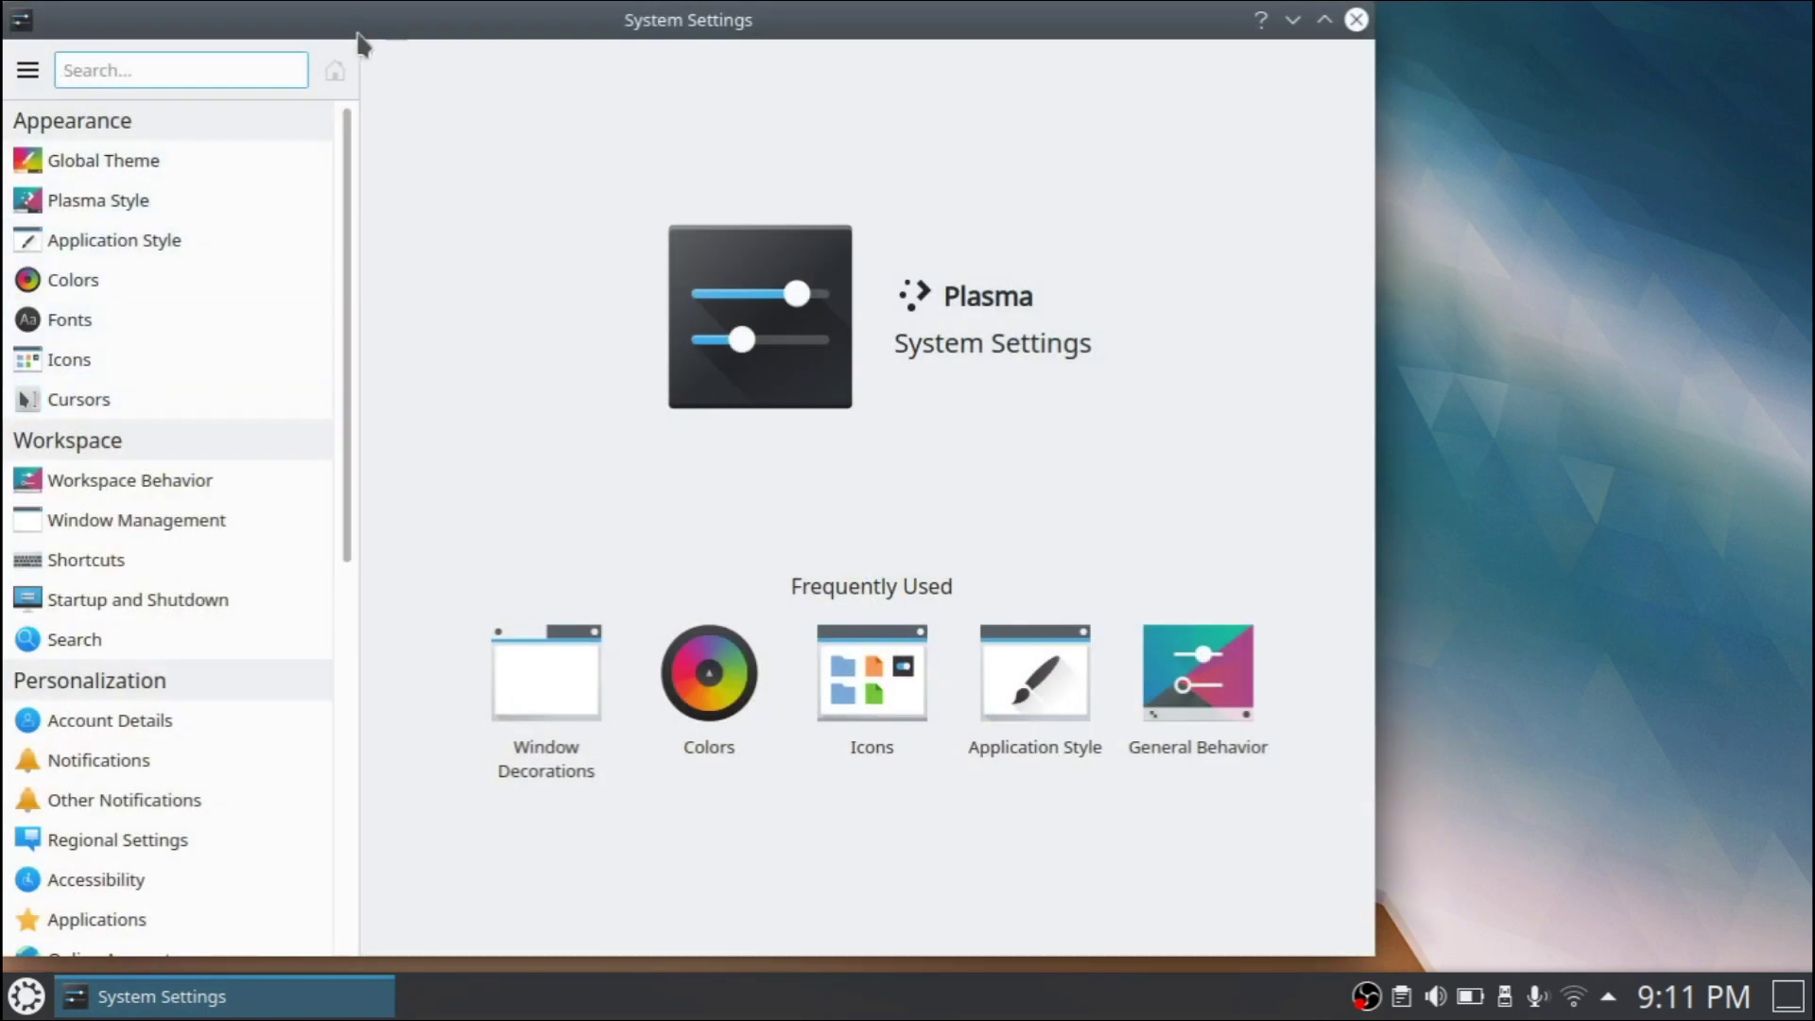
{"action": "left_click_drag", "start_coordinate": [356, 33], "coordinate": [511, 33]}
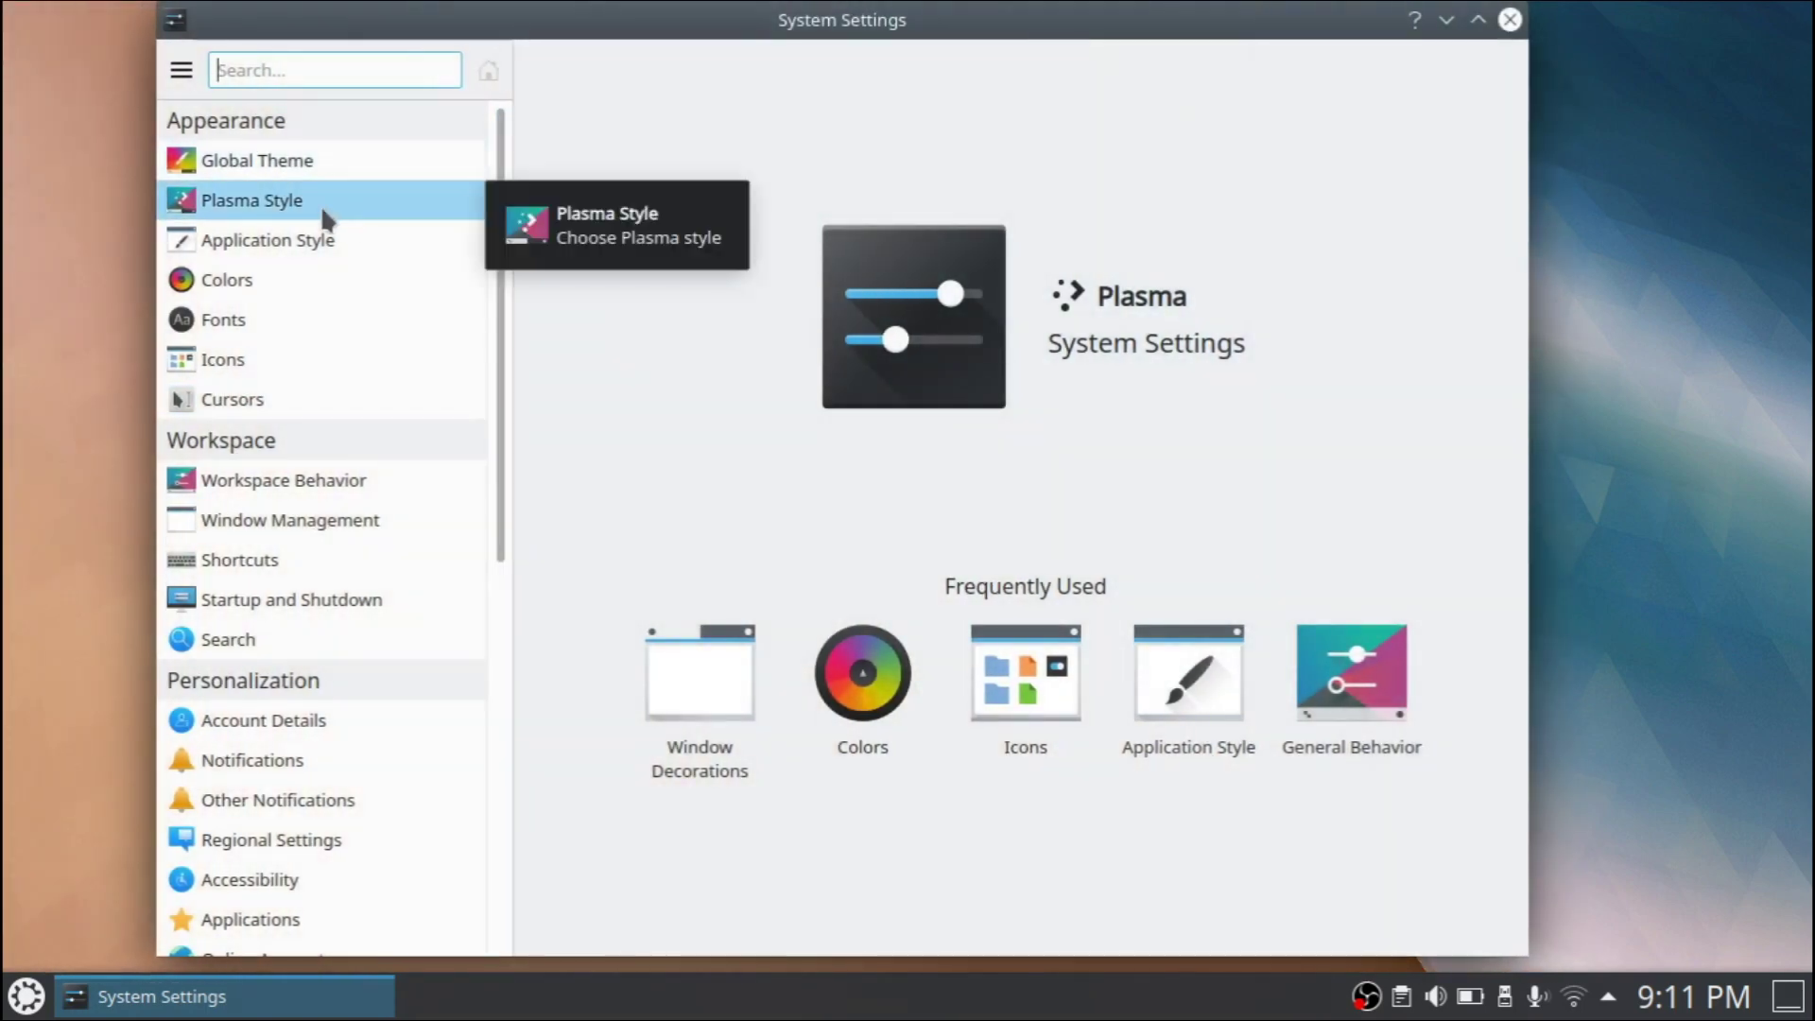
{"action": "left_click", "coordinate": [324, 213]}
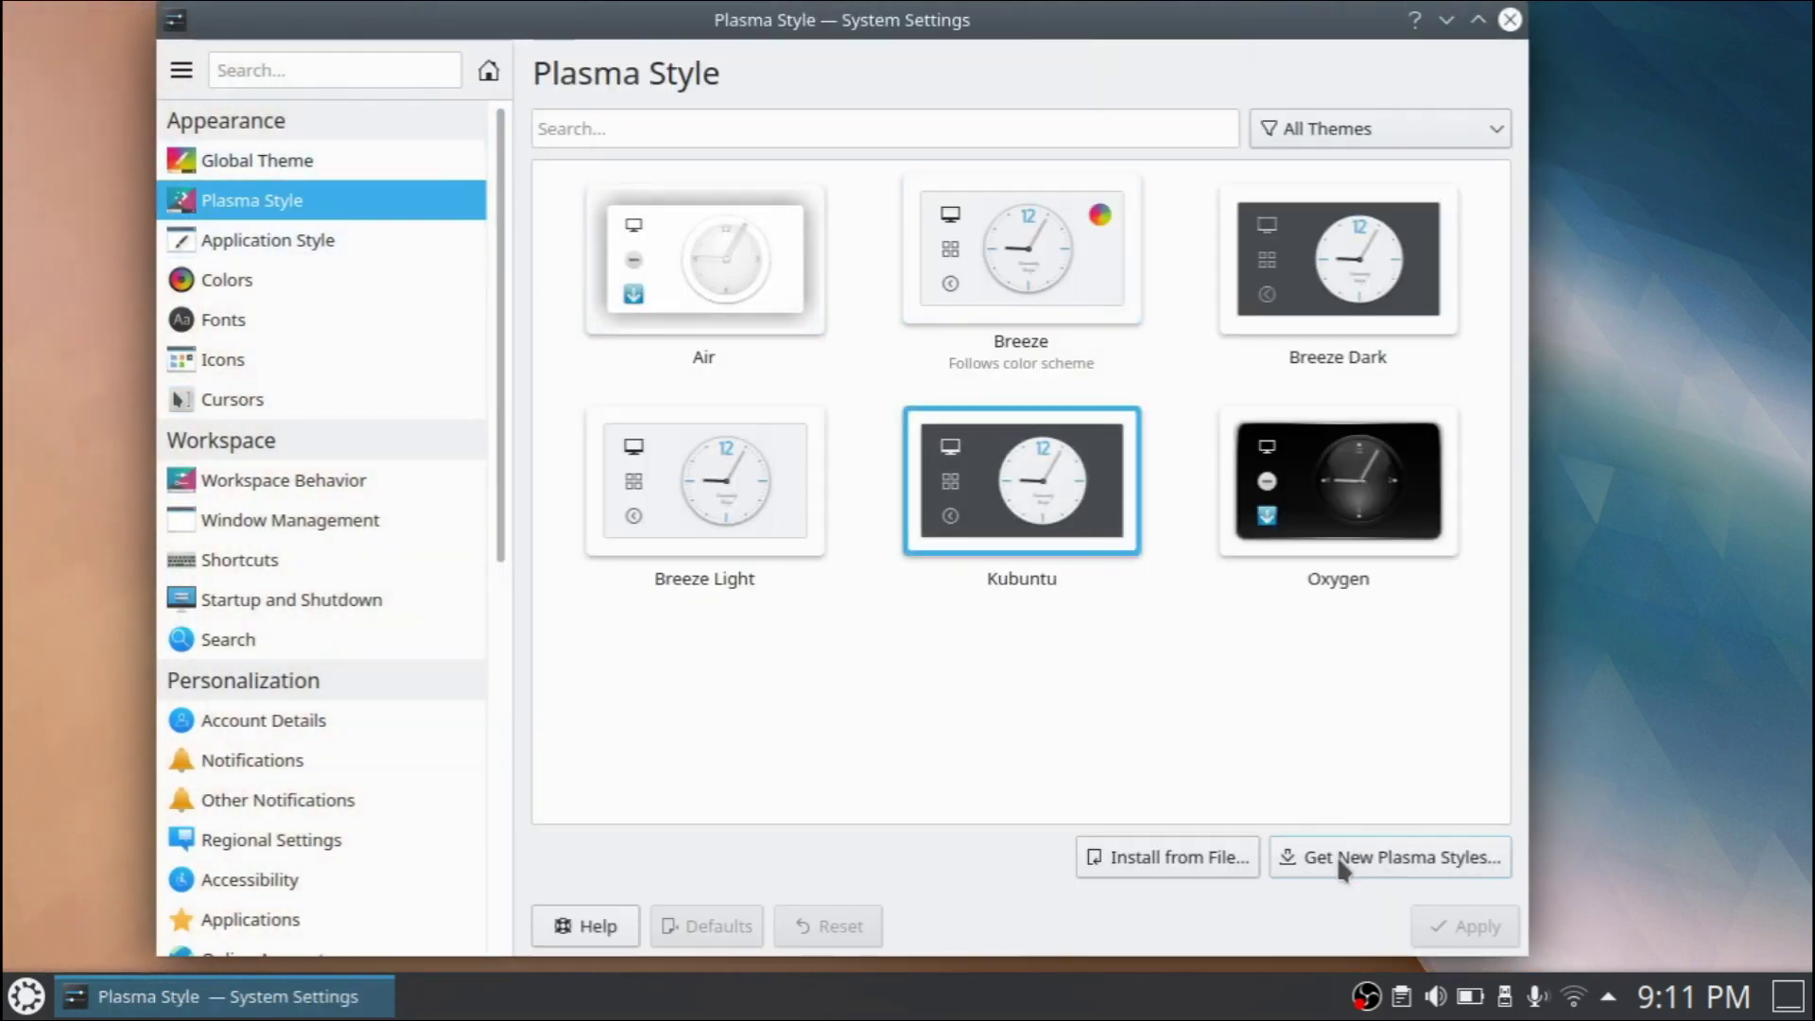
- Find the ROUNDED Plasma style by searching for "rounded", install its ROUNDED-COLOR.tar.gz version and apply ROUNDED COLOR
{"action": "left_click", "coordinate": [1324, 859]}
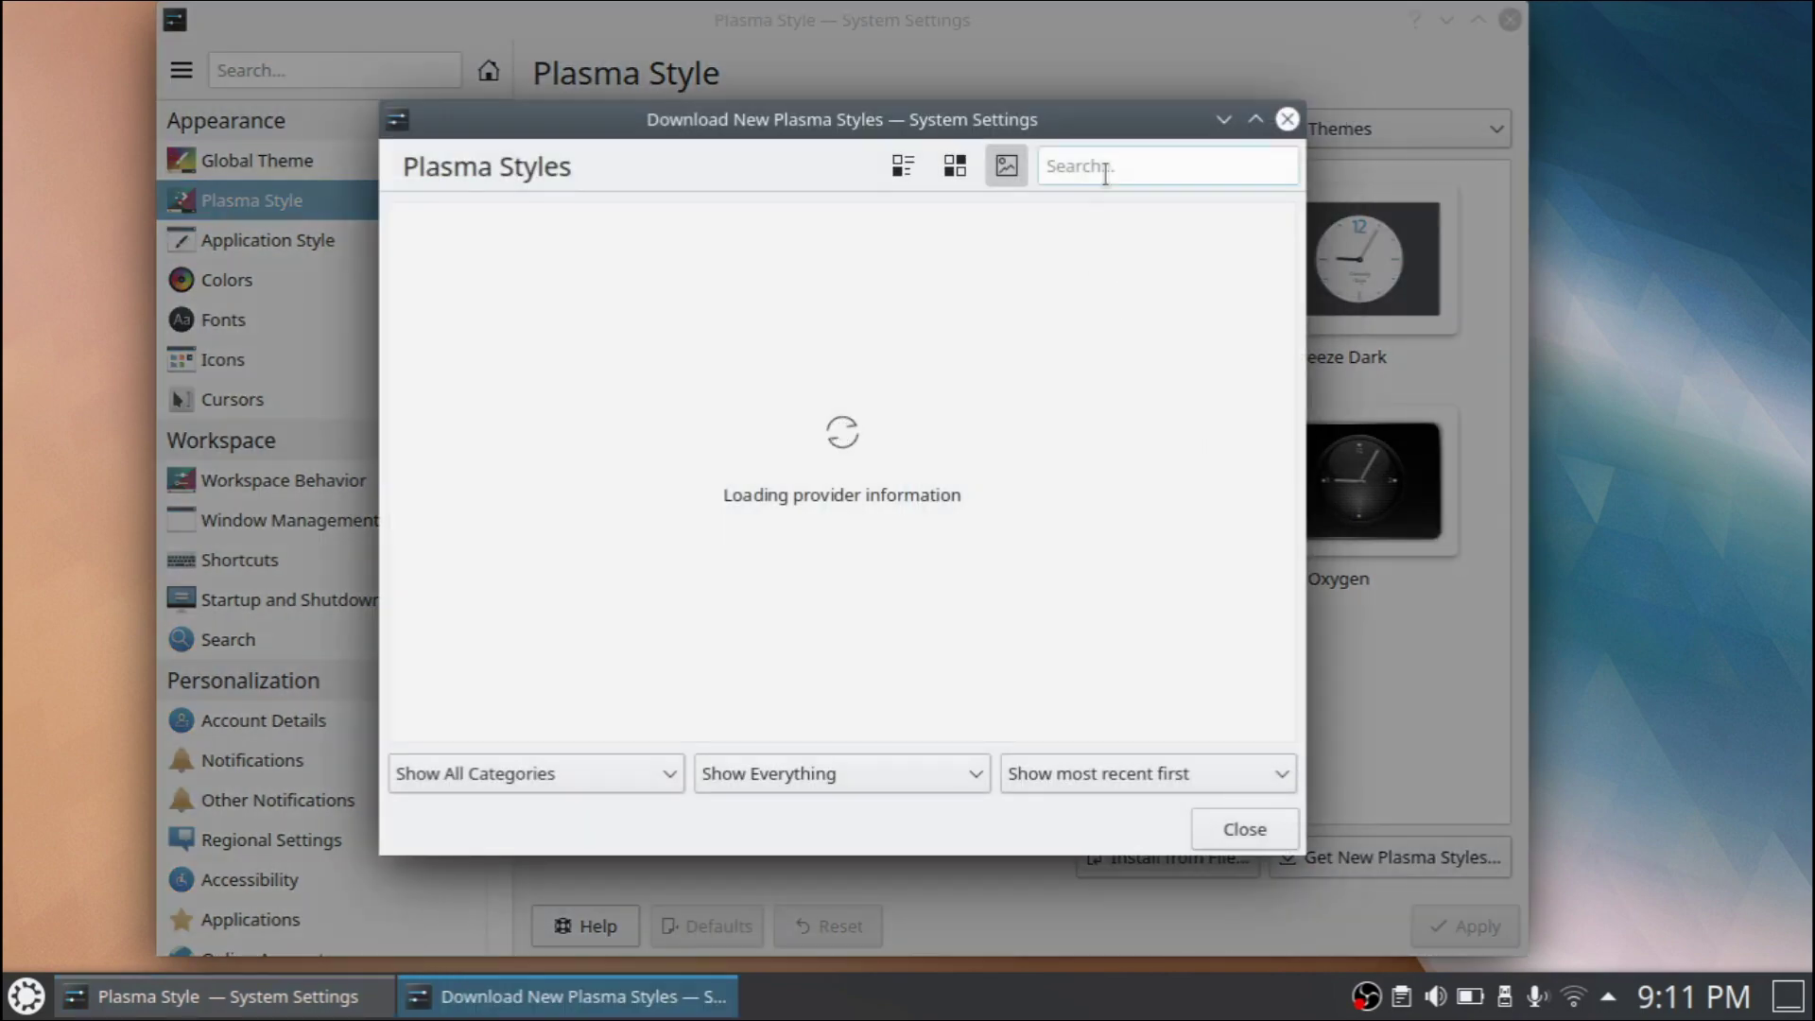
{"action": "left_click", "coordinate": [1106, 176]}
{"action": "type", "text": "rounded"}
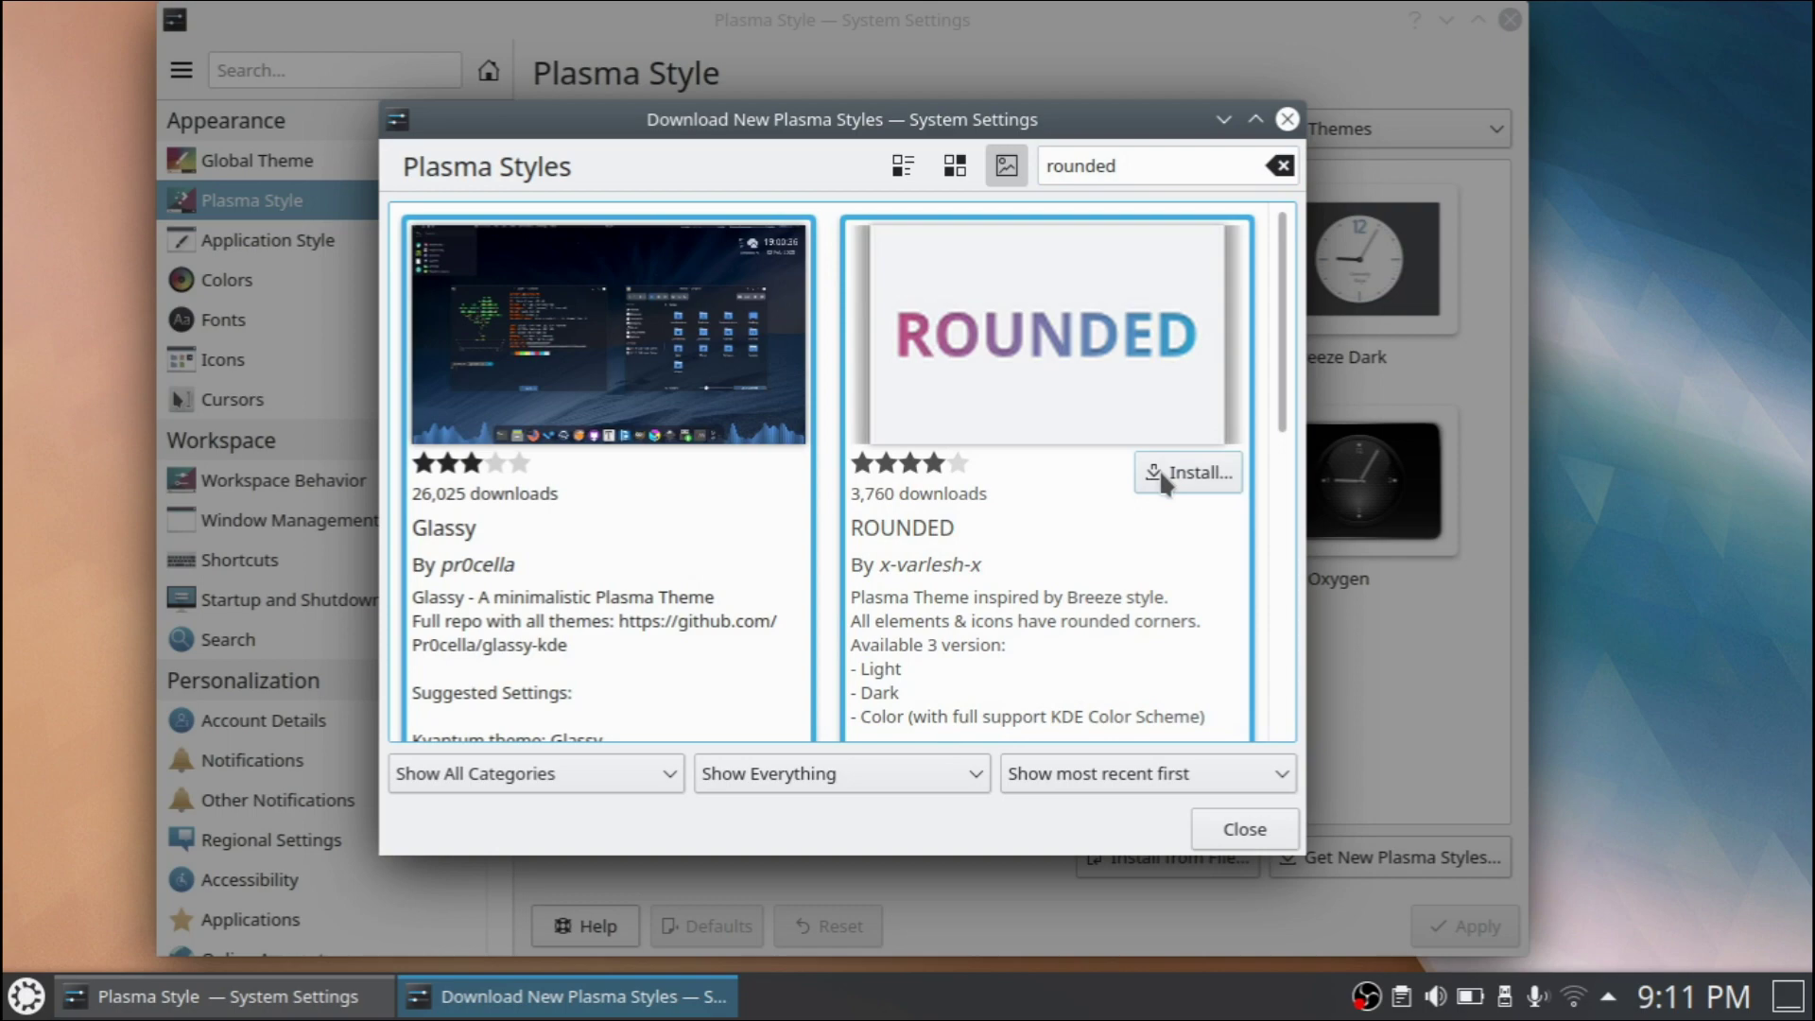
{"action": "left_click", "coordinate": [1175, 478]}
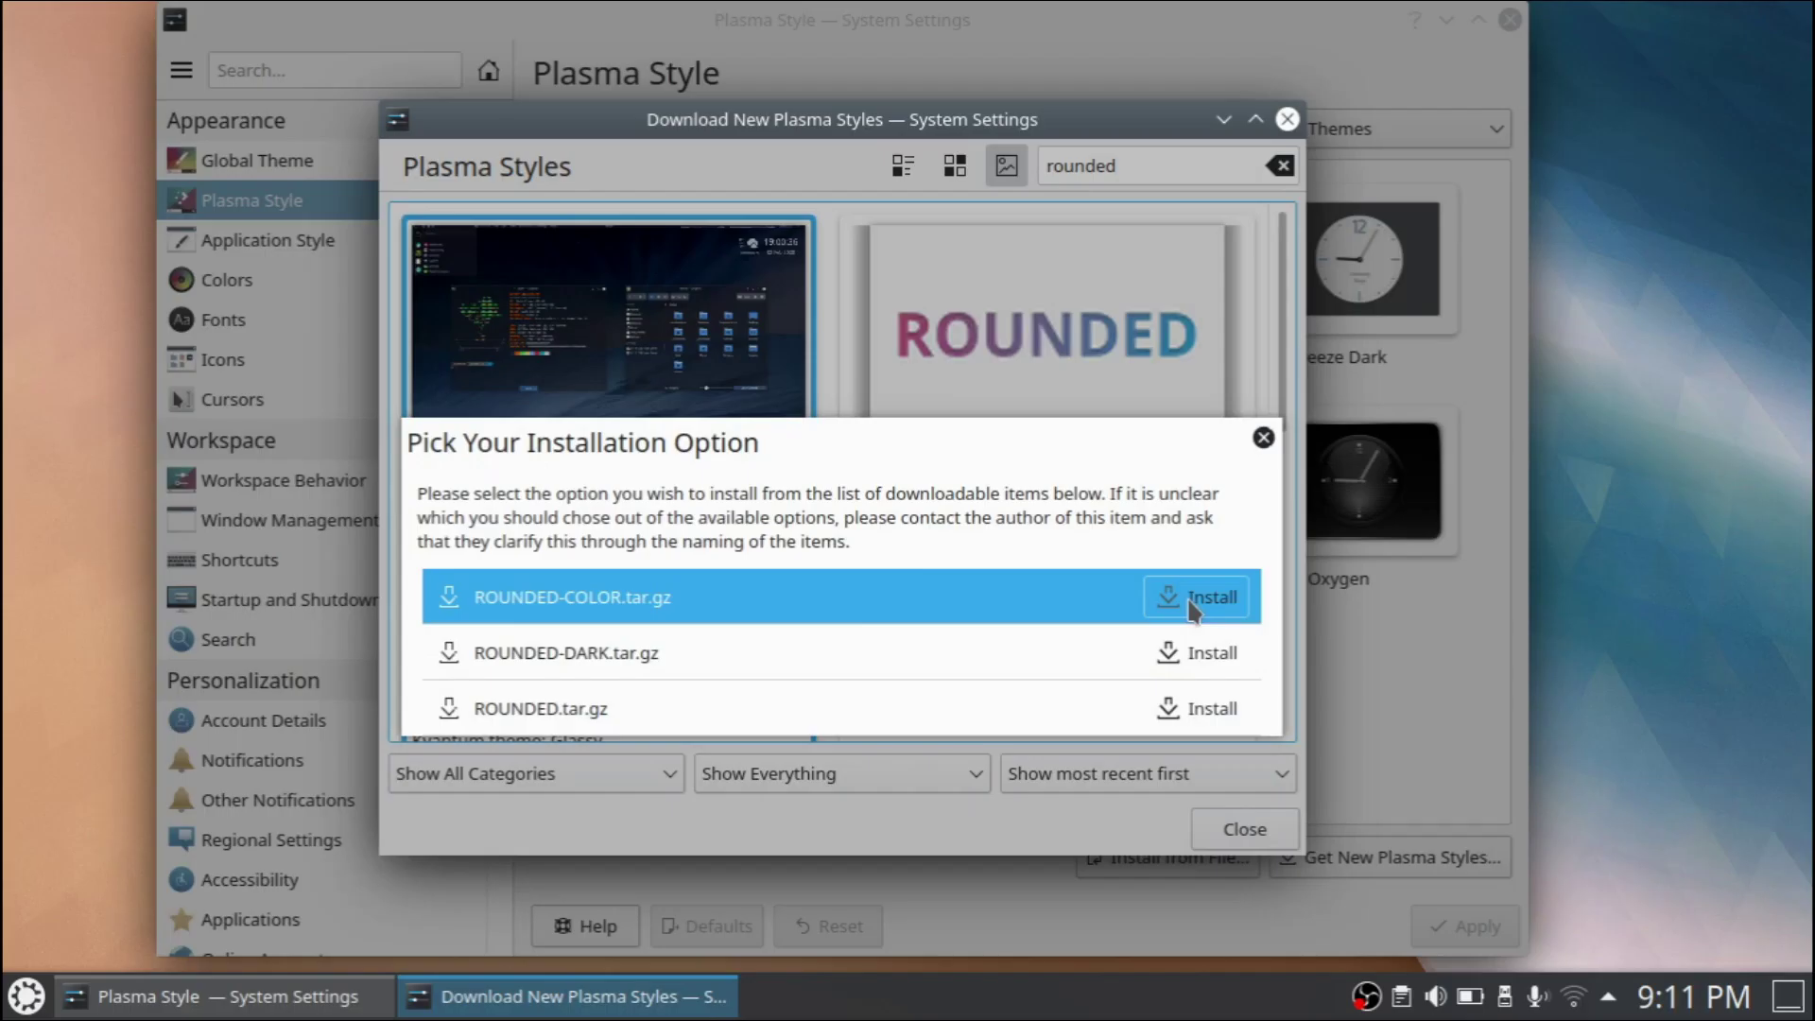
{"action": "left_click", "coordinate": [1456, 675]}
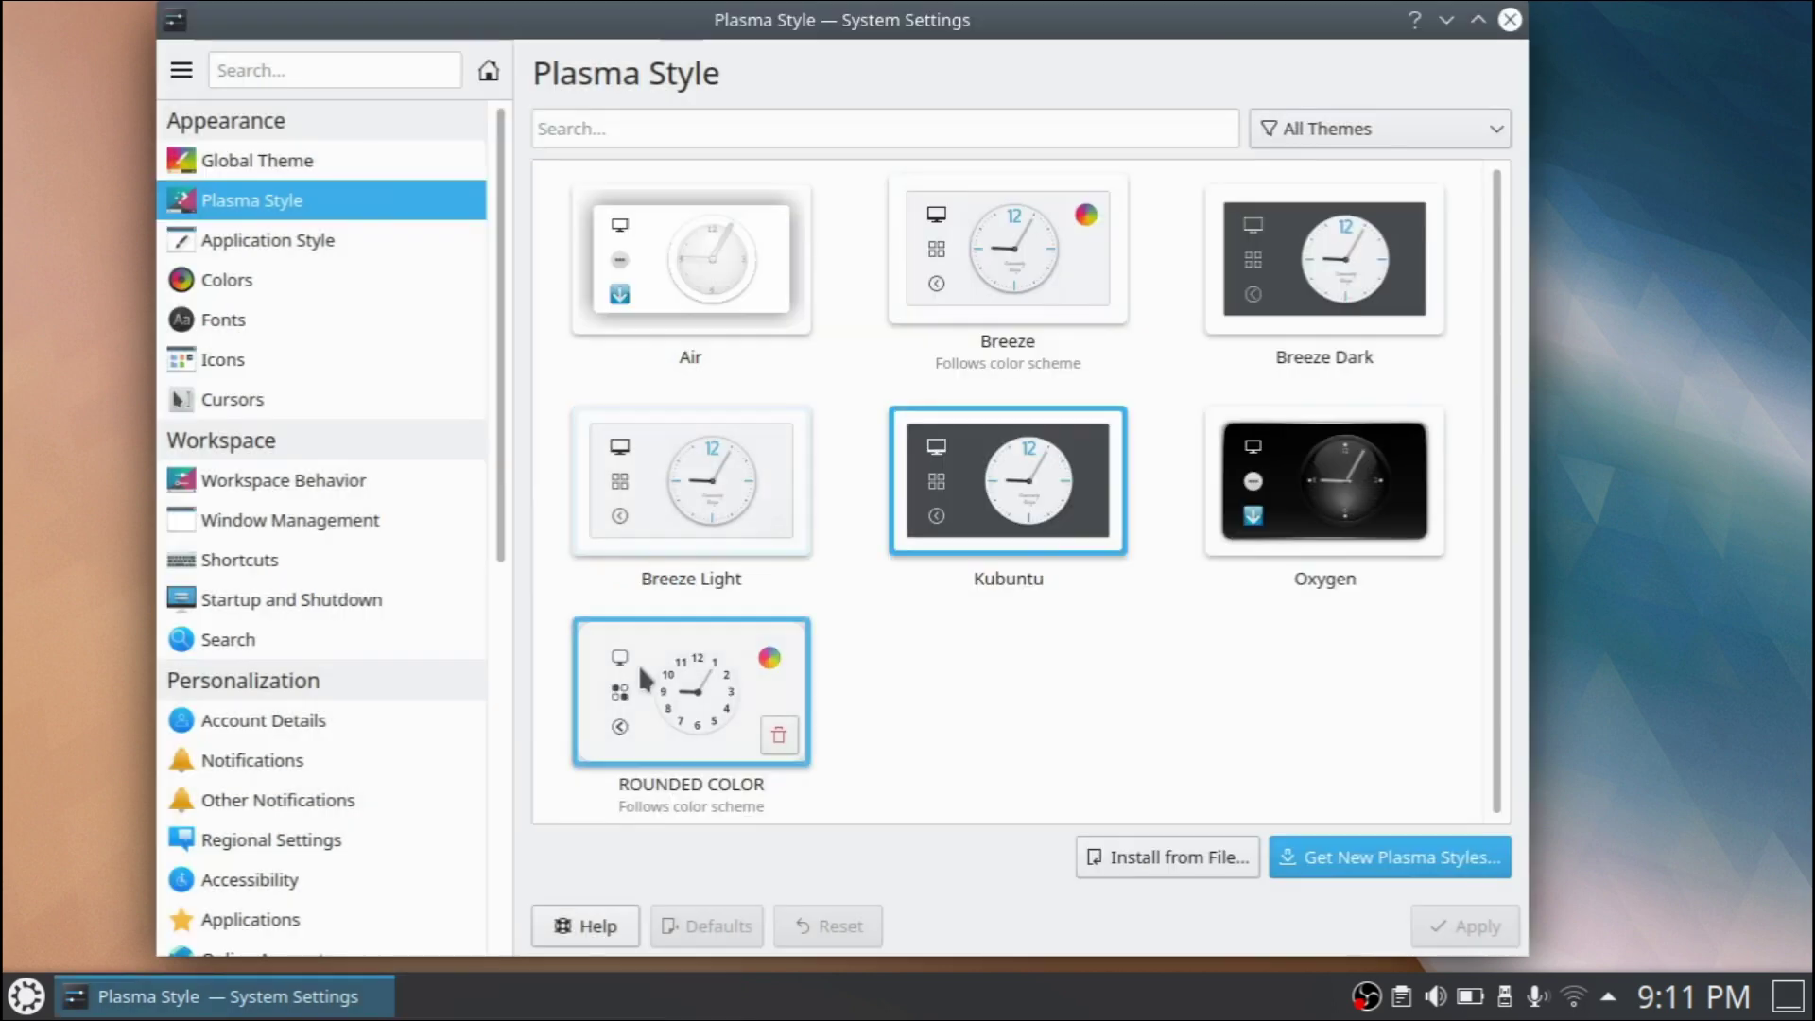
{"action": "left_click", "coordinate": [638, 664]}
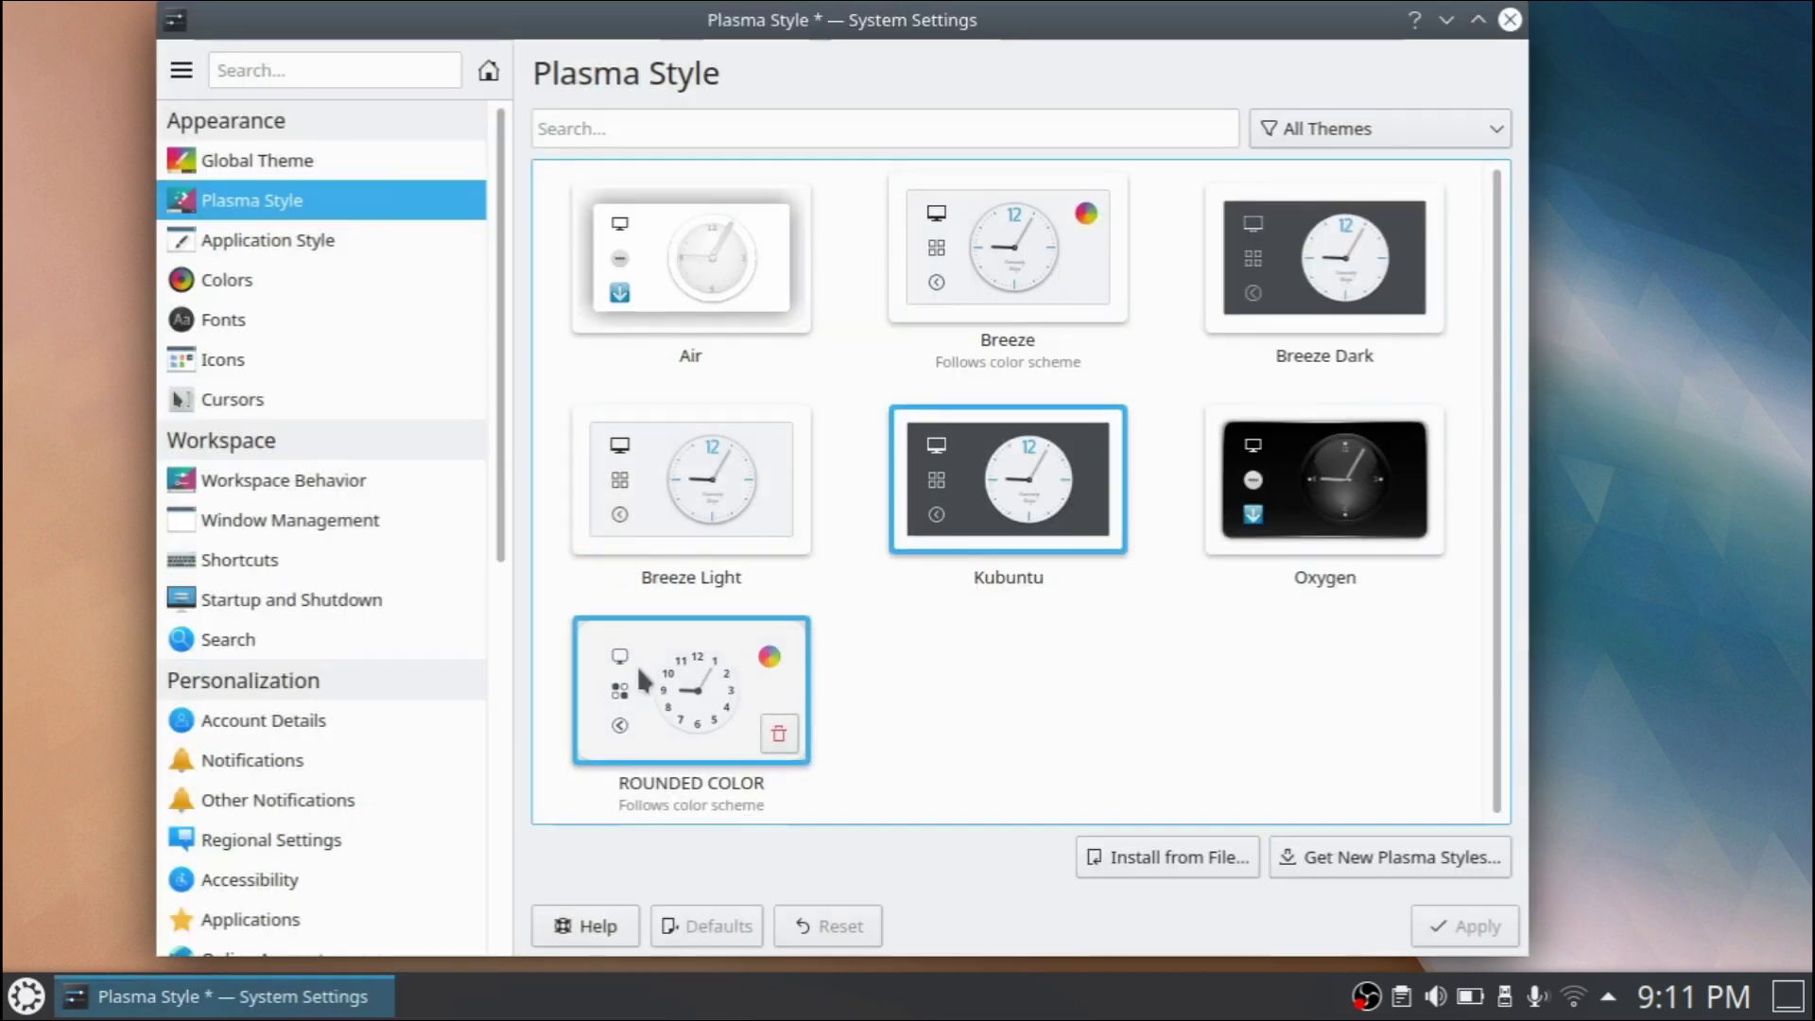
{"action": "left_click", "coordinate": [1449, 914]}
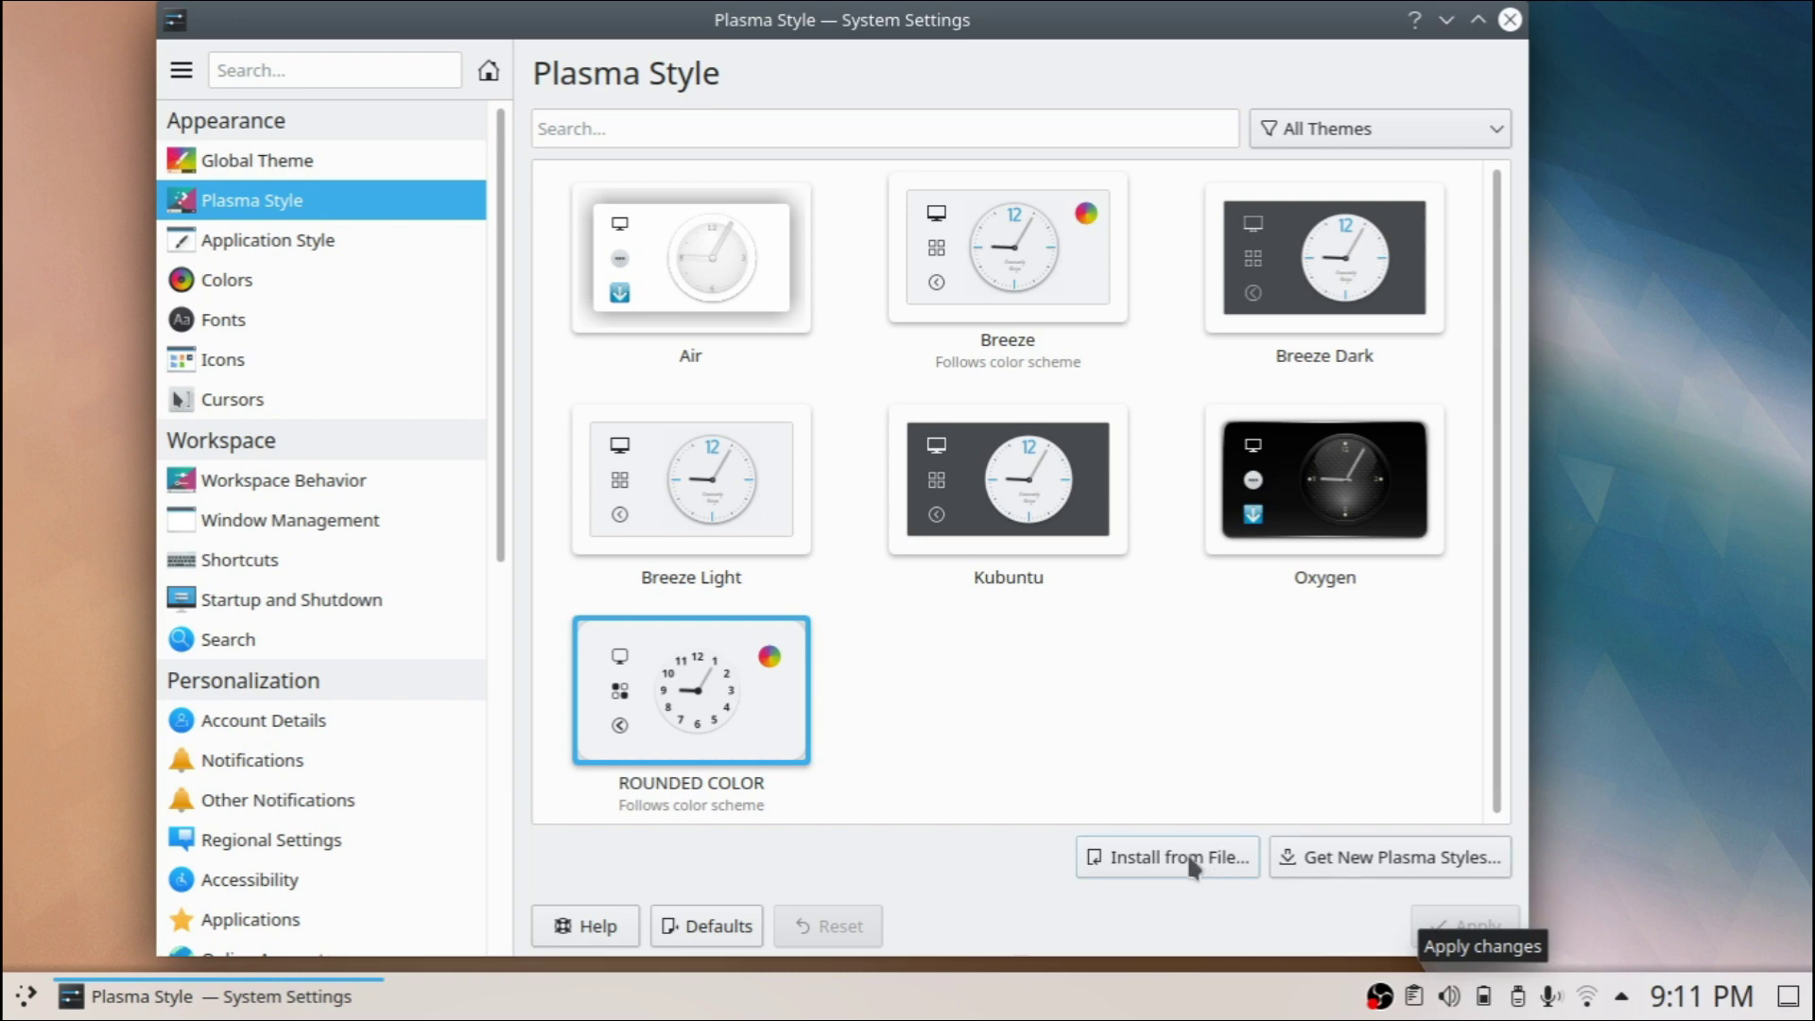
- Inspect the application launcher and the clock's calendar in the new style with System Settings minimized, and restore the settings window
{"action": "left_click", "coordinate": [21, 995]}
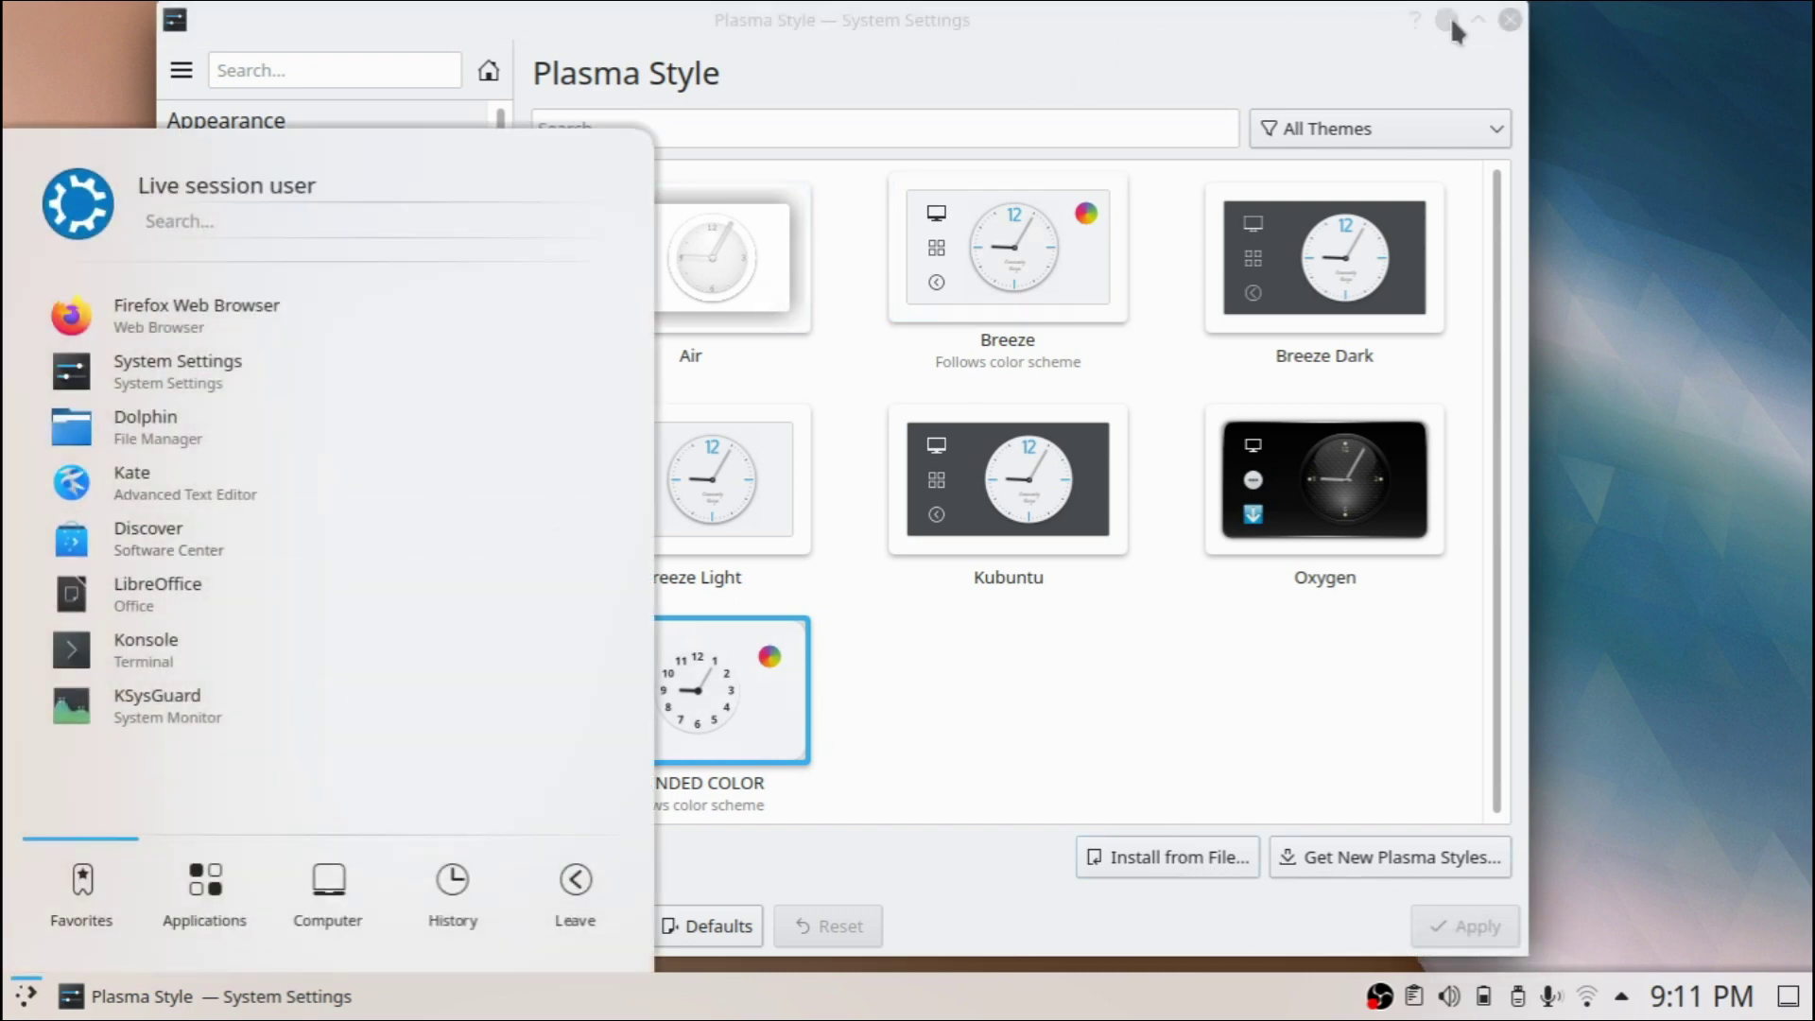
{"action": "left_click", "coordinate": [1448, 21]}
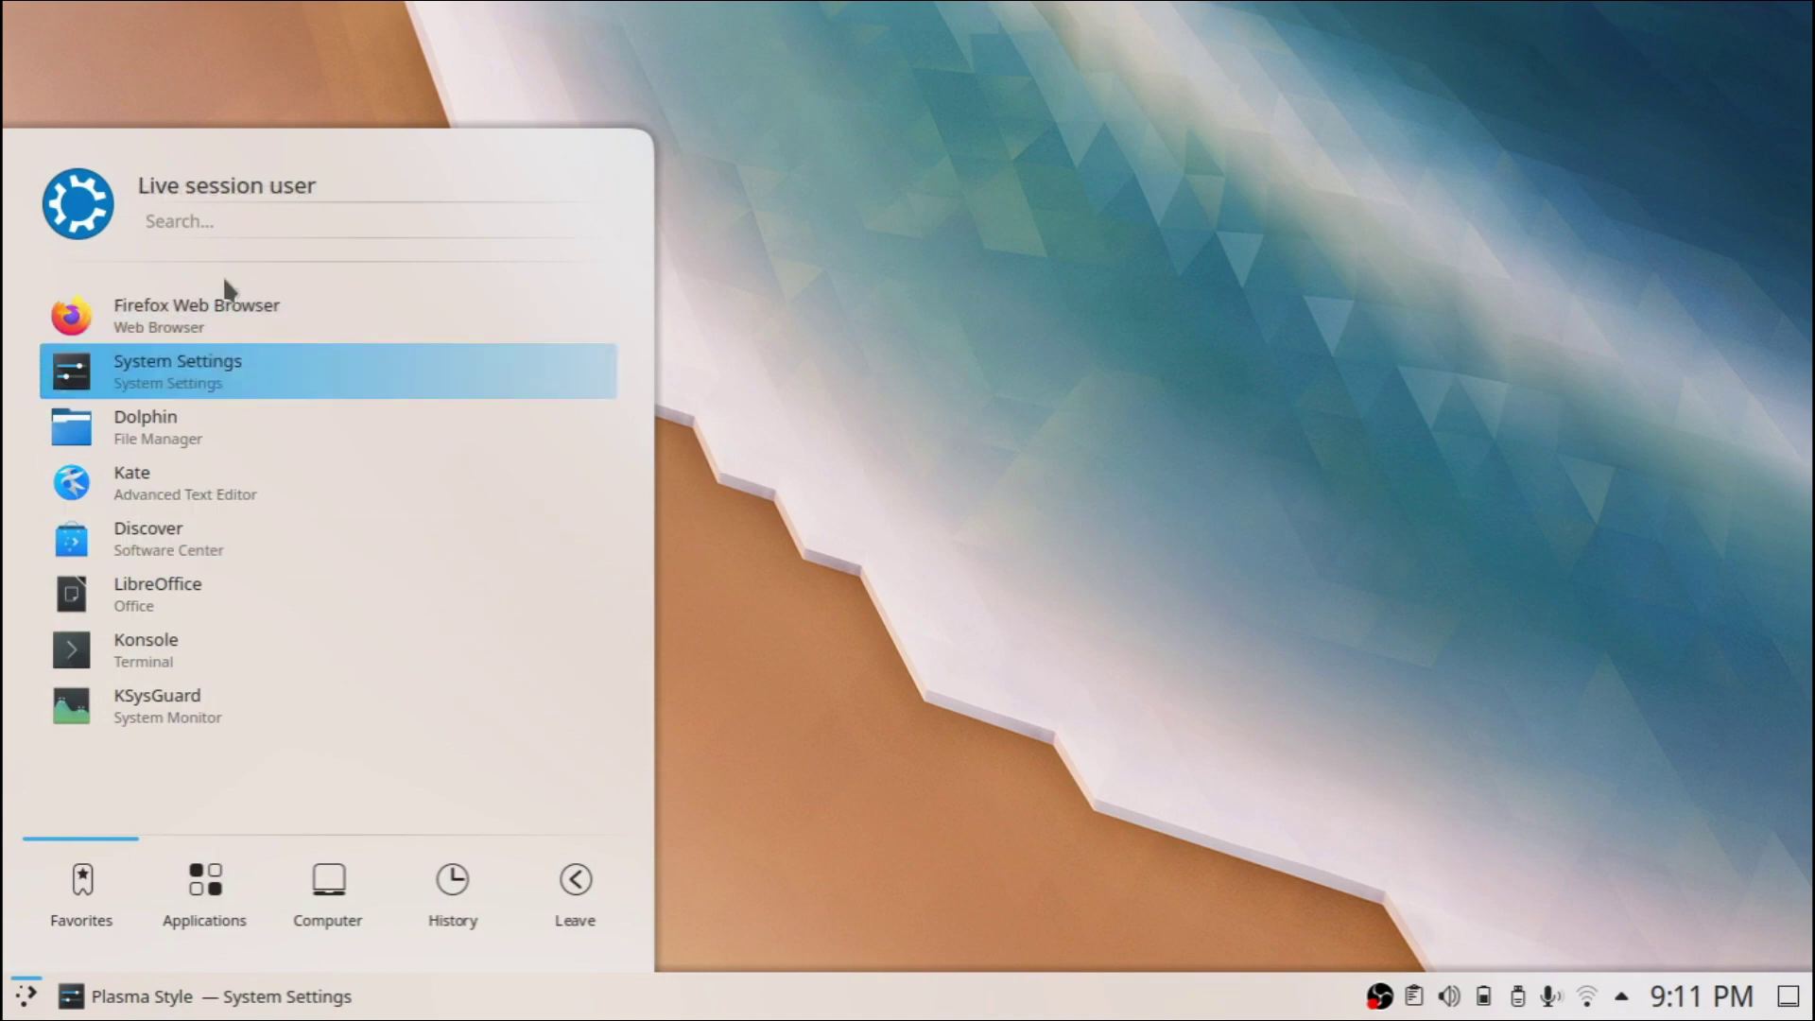
{"action": "left_click", "coordinate": [1693, 1002]}
{"action": "left_click", "coordinate": [221, 989]}
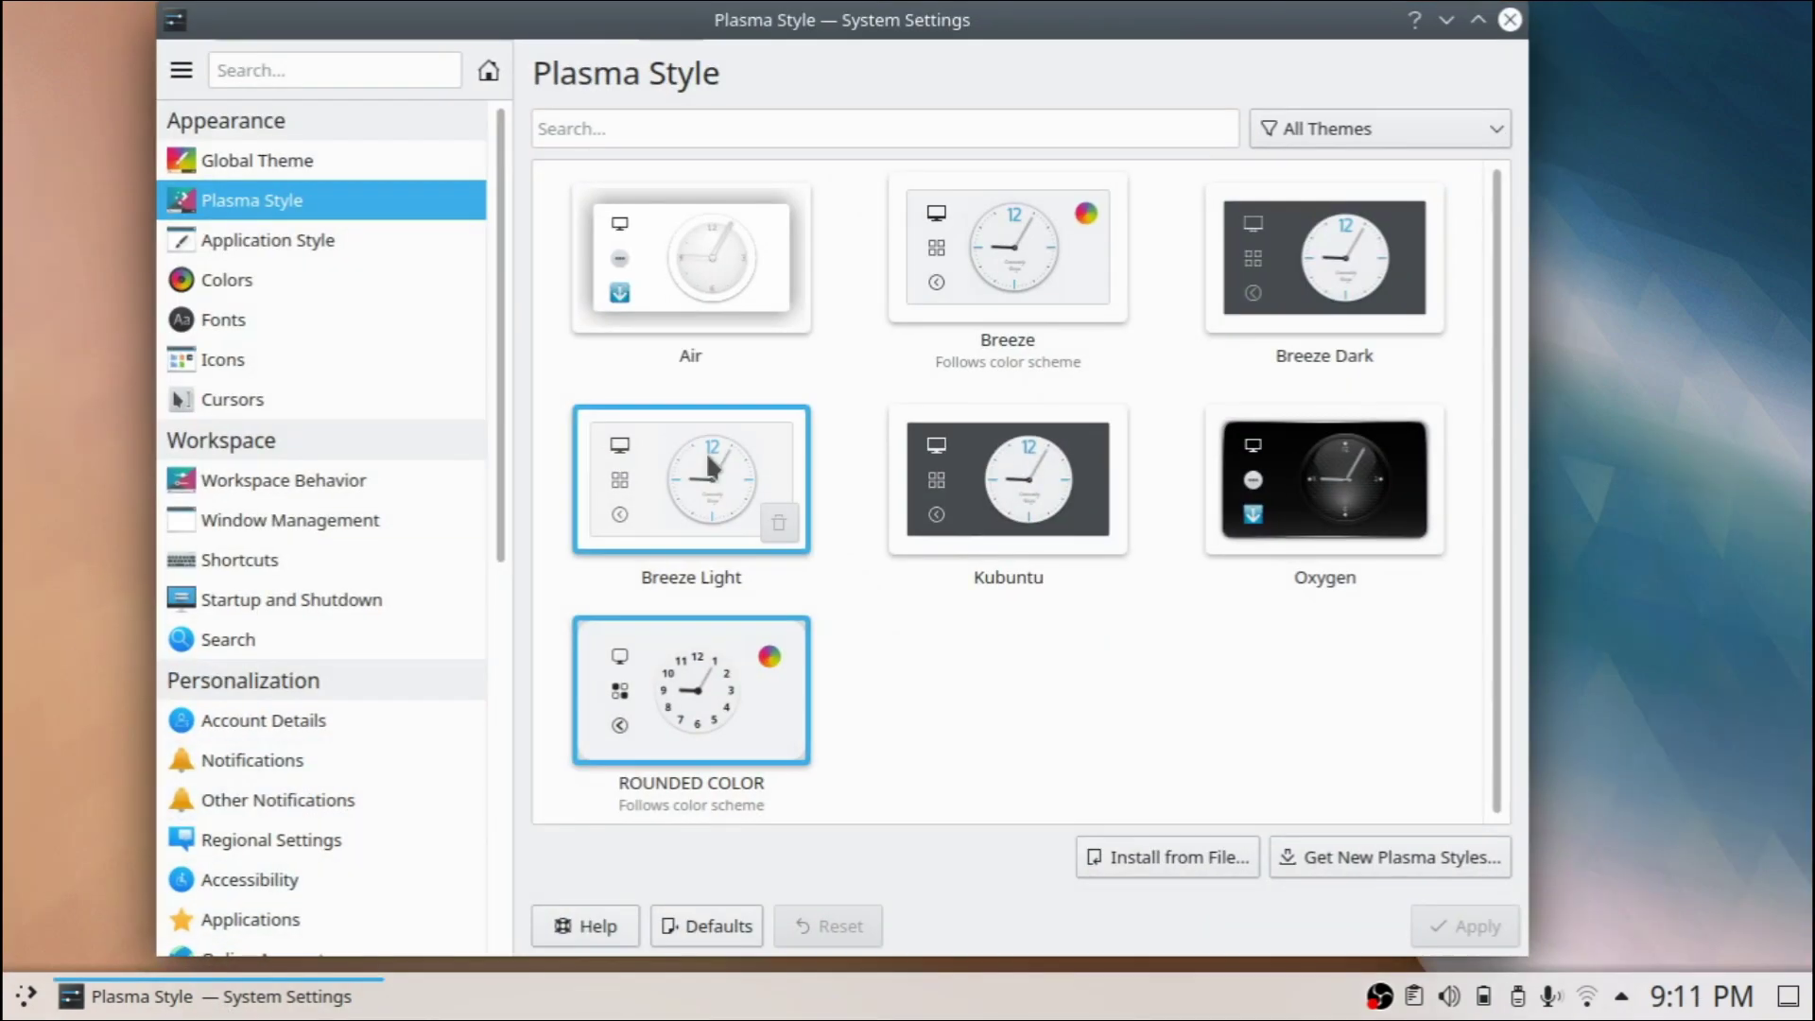
- Find the ROUNDED window decoration by searching for "rounded", install it and apply it as the window theme
{"action": "left_click", "coordinate": [305, 245]}
{"action": "left_click", "coordinate": [254, 162]}
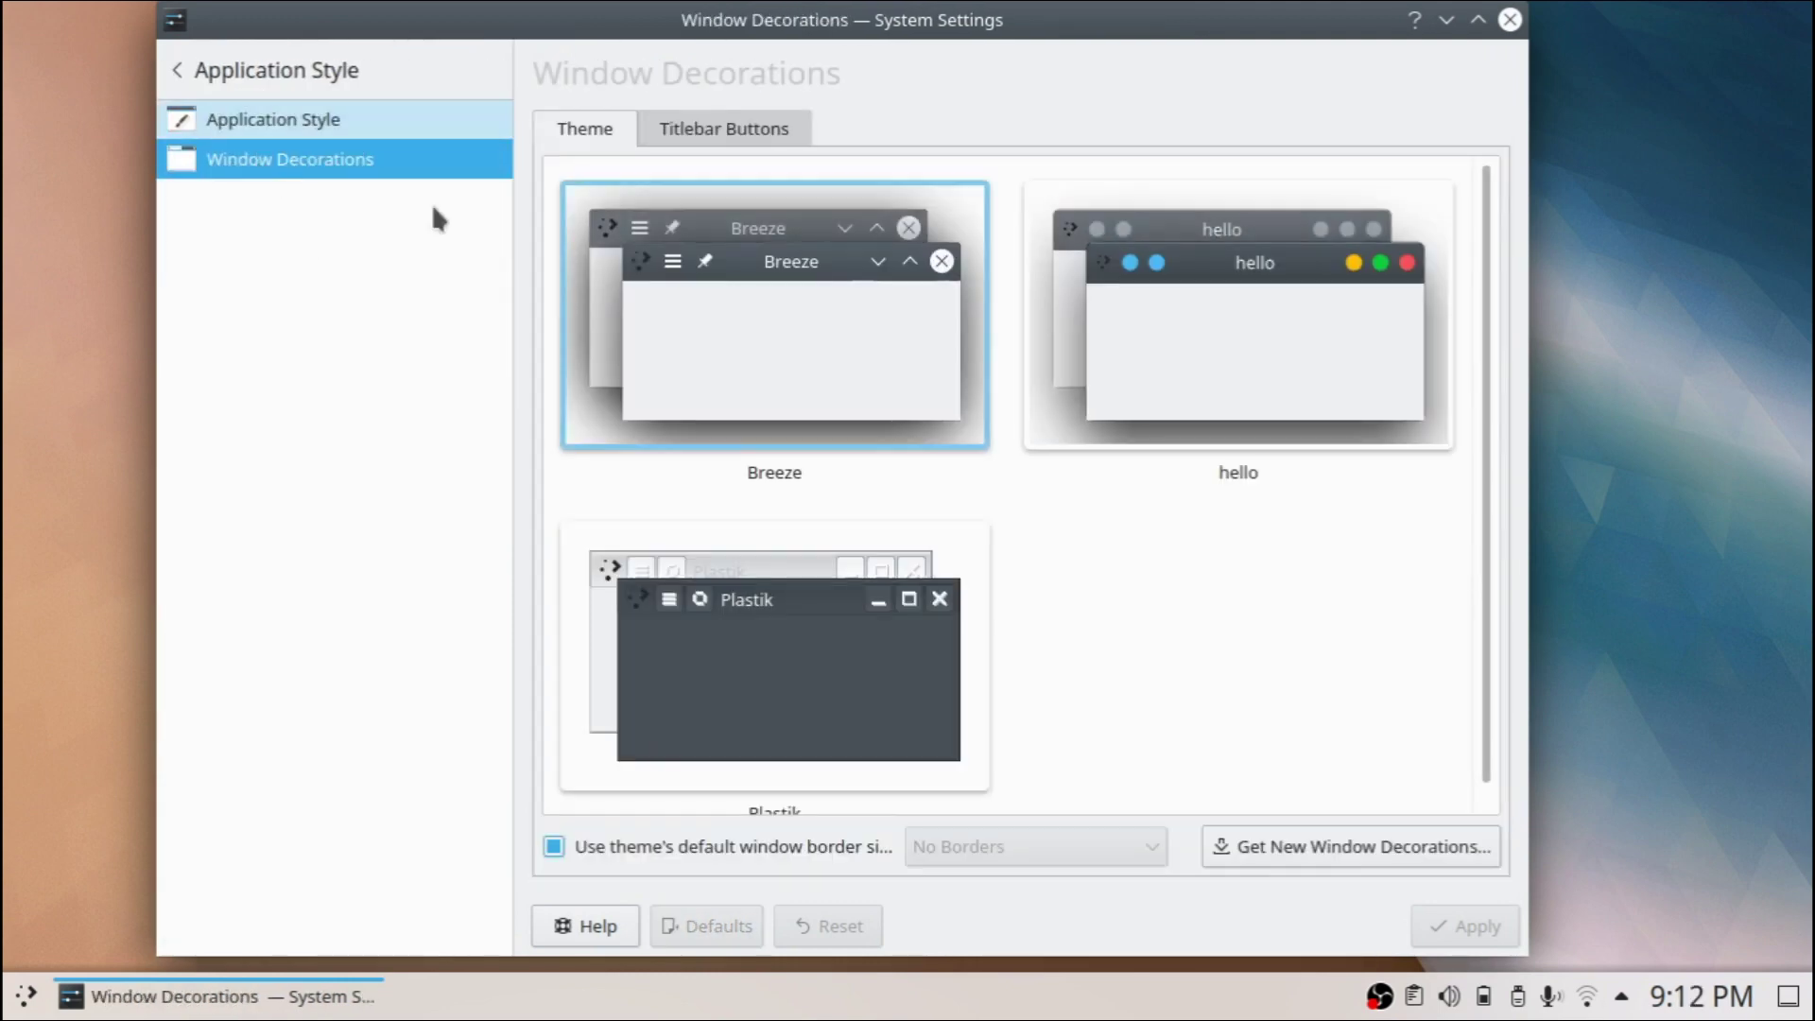
{"action": "left_click", "coordinate": [1278, 847]}
{"action": "left_click", "coordinate": [1218, 571]}
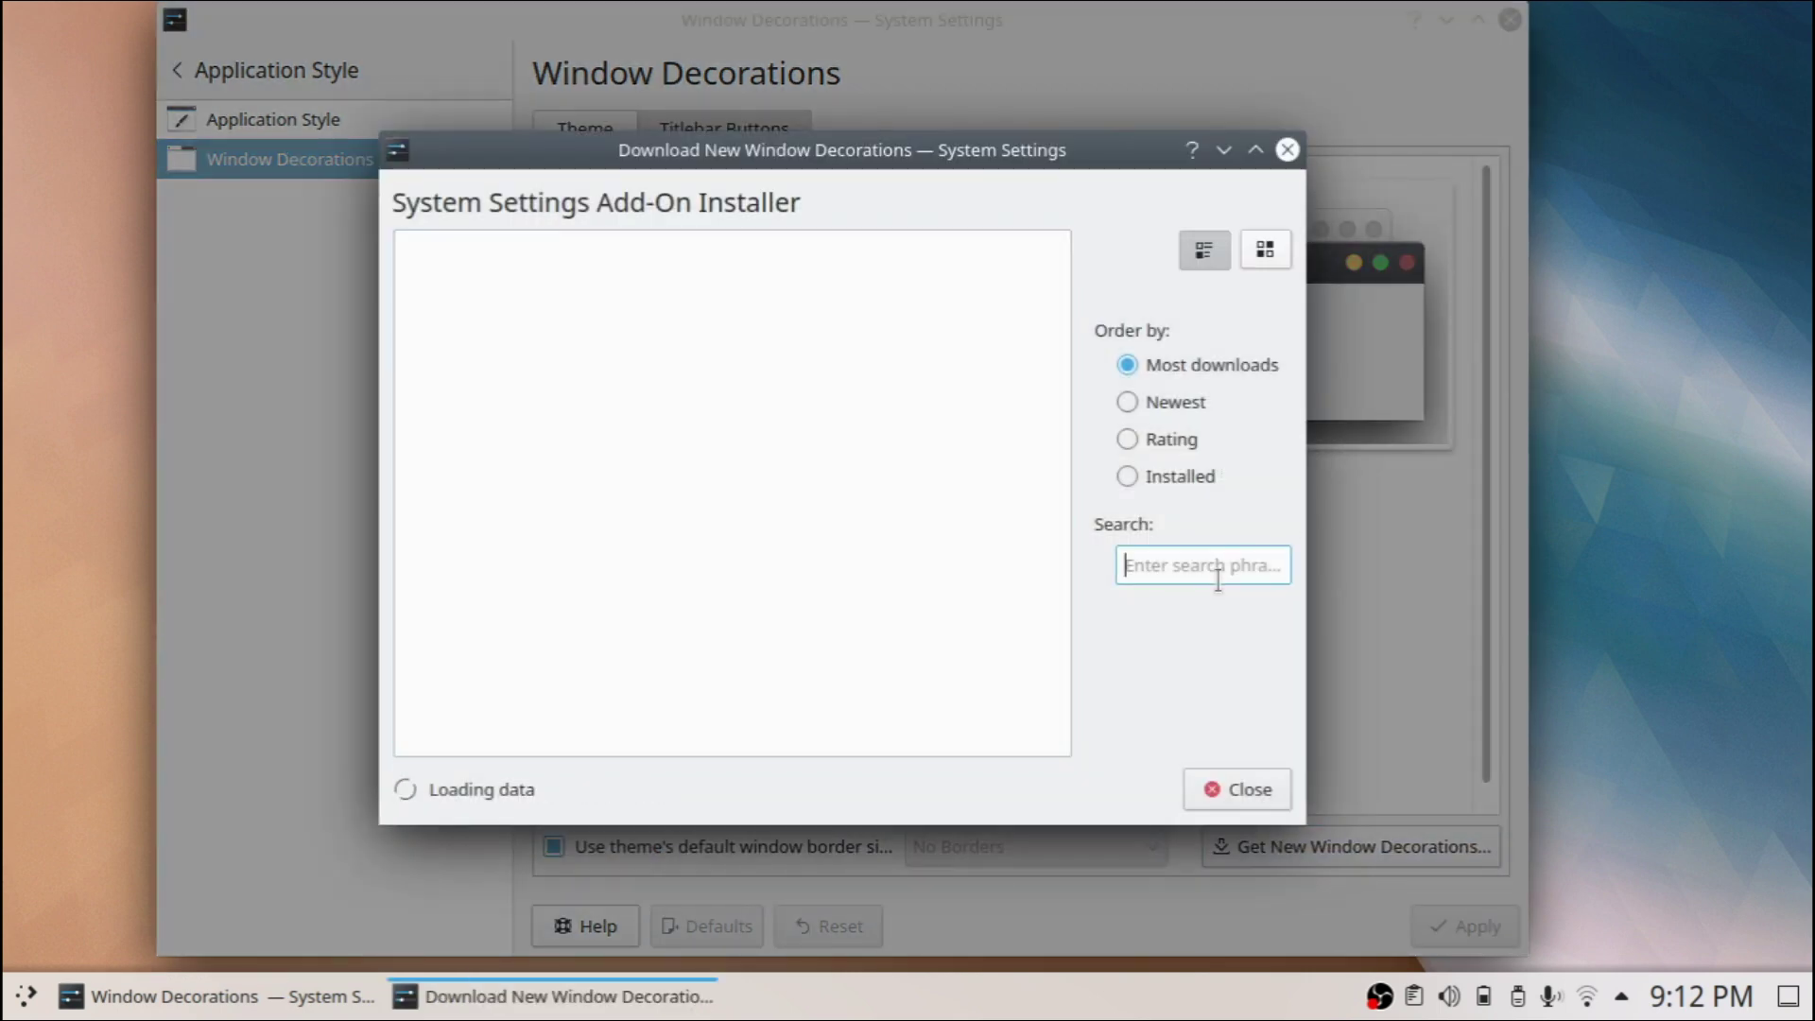
{"action": "type", "text": "rounded"}
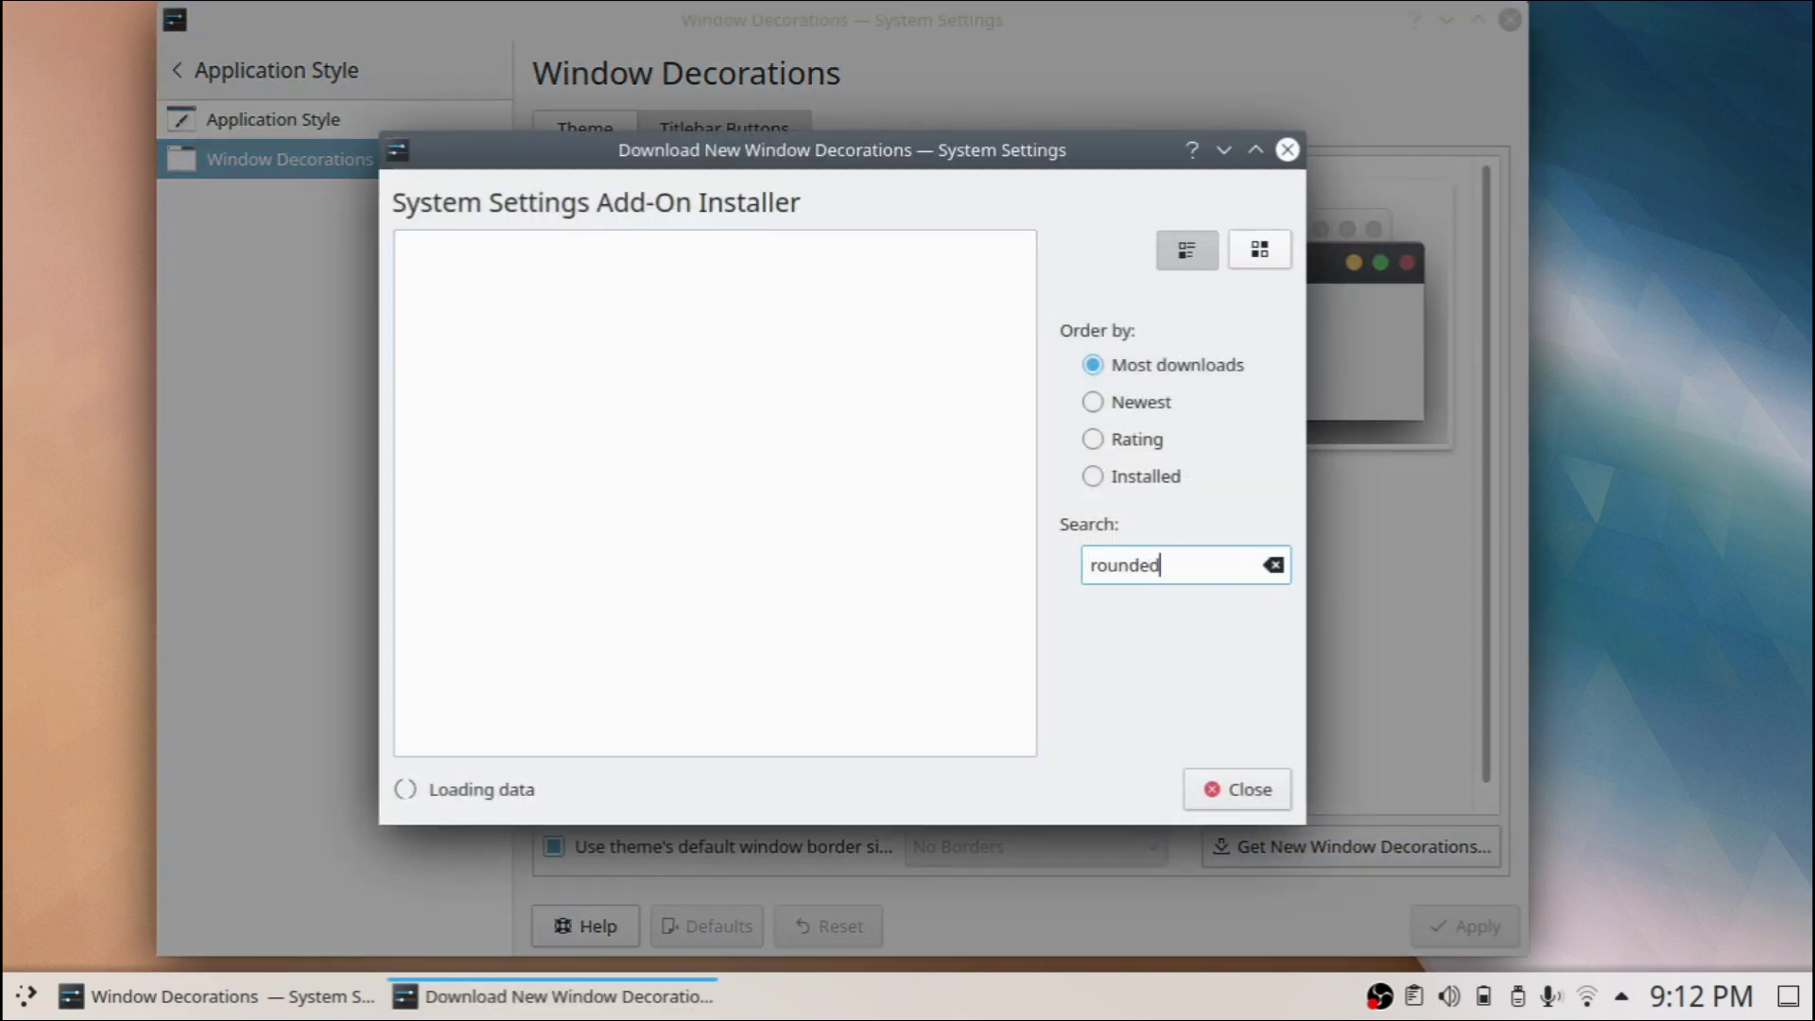
{"action": "left_click", "coordinate": [917, 265]}
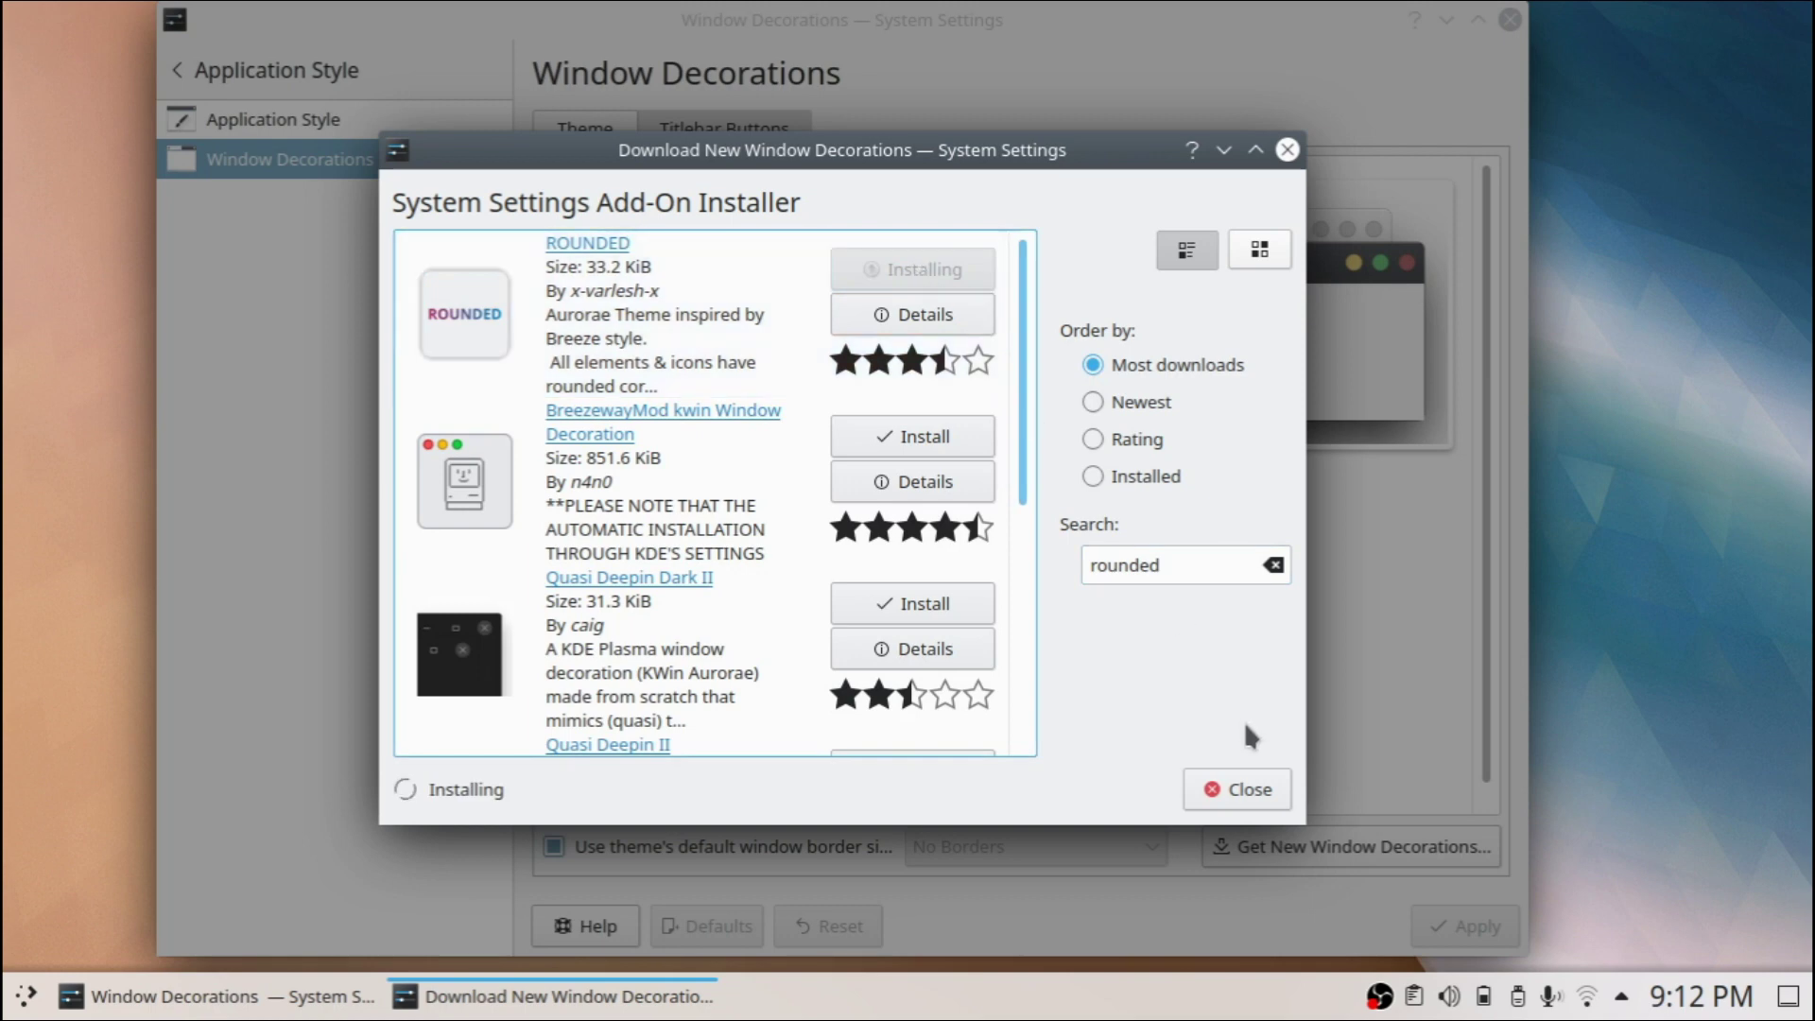
{"action": "left_click", "coordinate": [1246, 786]}
{"action": "left_click", "coordinate": [1104, 479]}
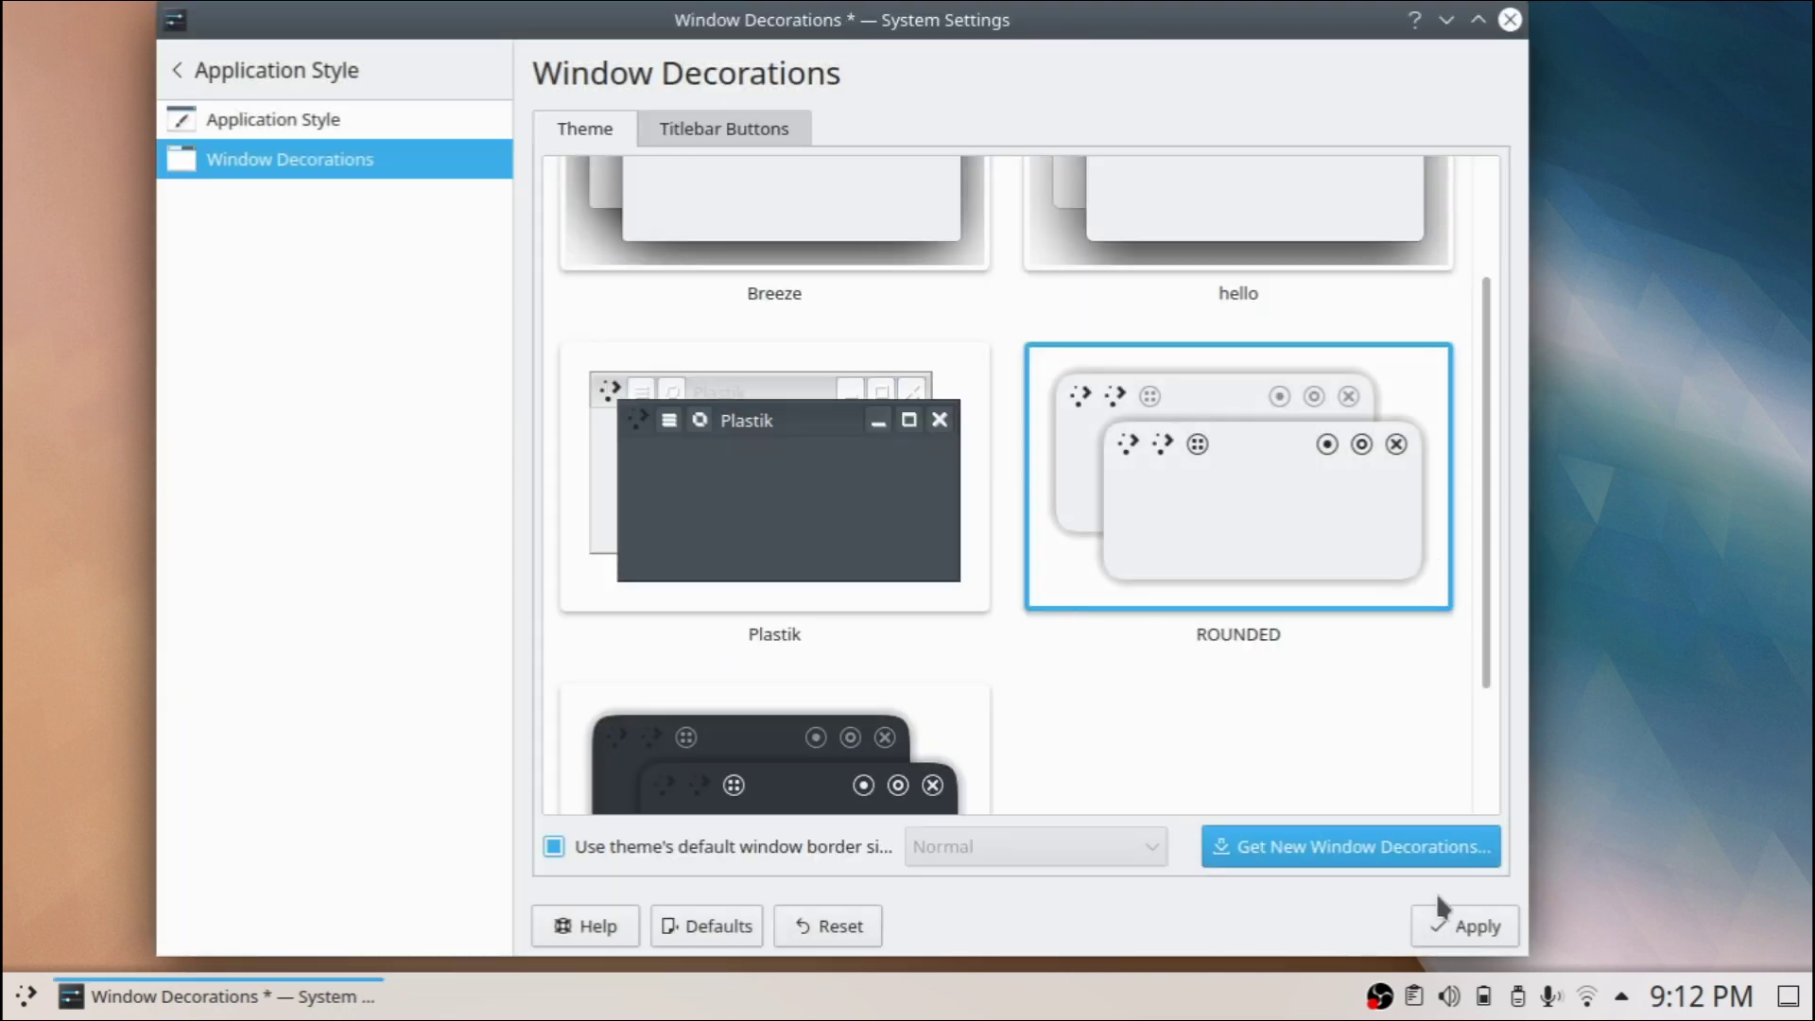
{"action": "left_click", "coordinate": [1434, 915]}
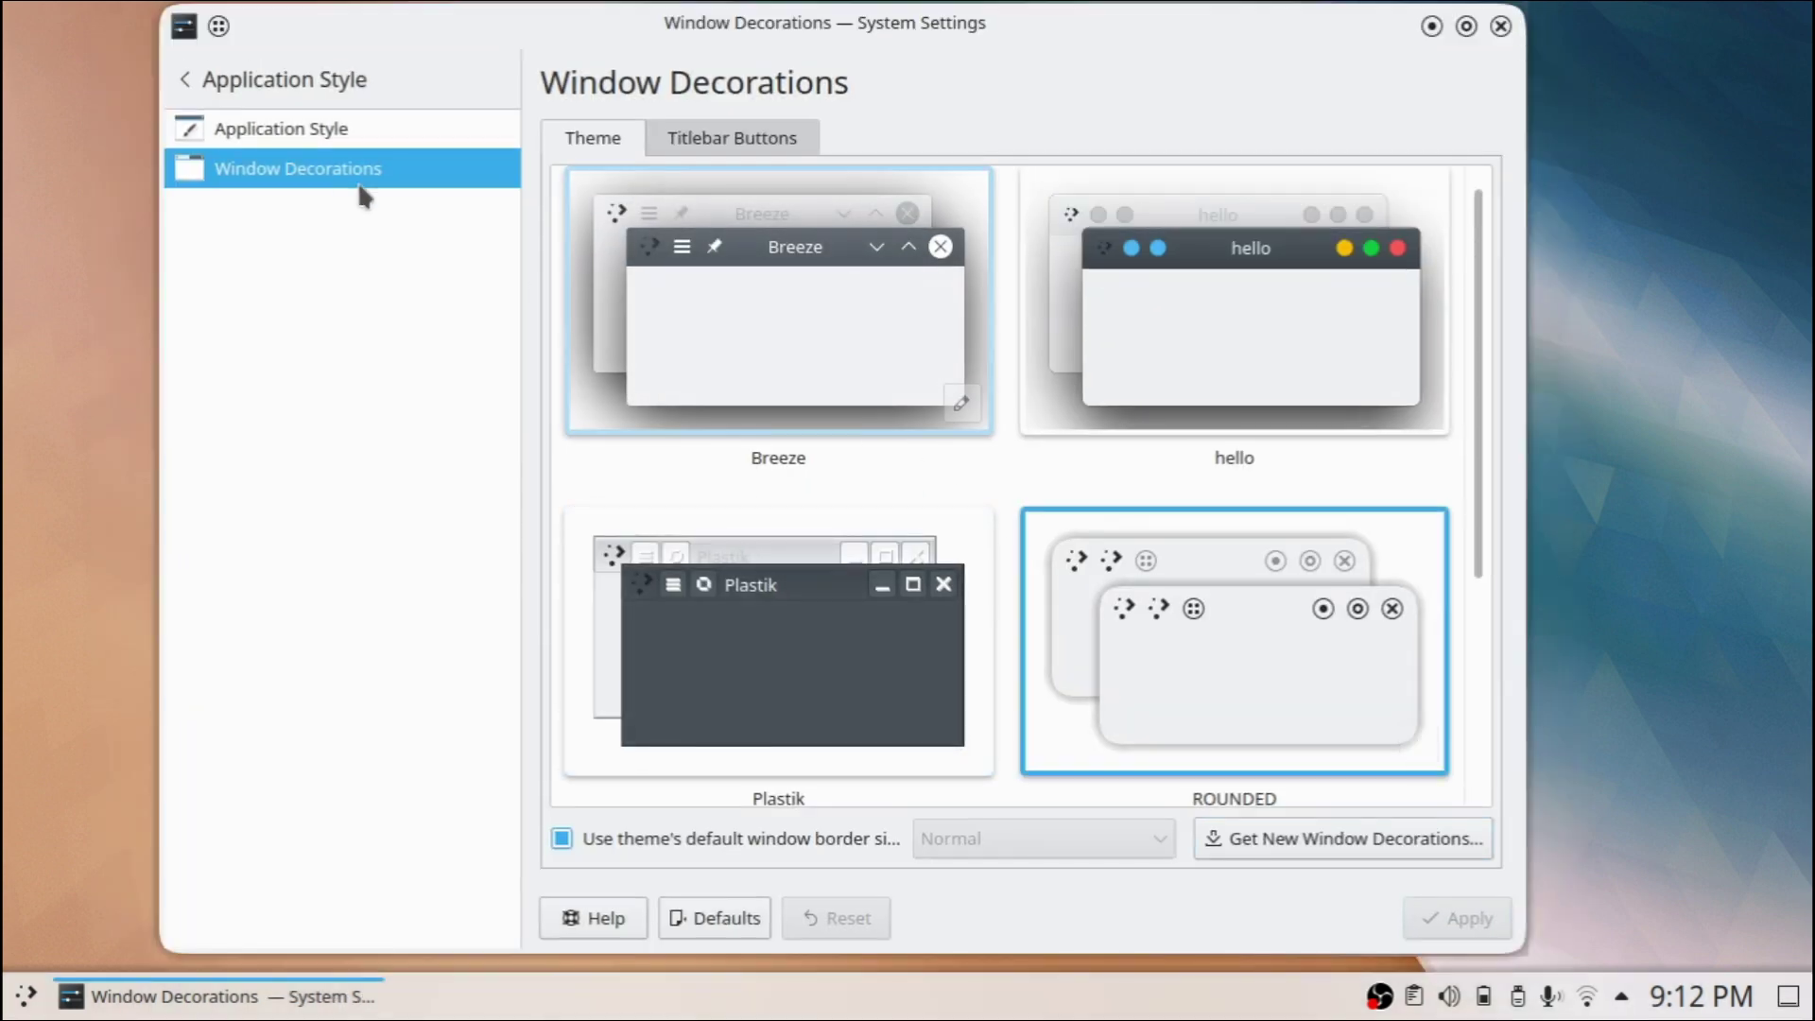
- Make the menus more transparent in the Breeze application style's configuration and apply the change
{"action": "left_click", "coordinate": [308, 136]}
{"action": "mouse_move", "coordinate": [961, 422]}
{"action": "left_click", "coordinate": [961, 416]}
{"action": "left_click", "coordinate": [995, 232]}
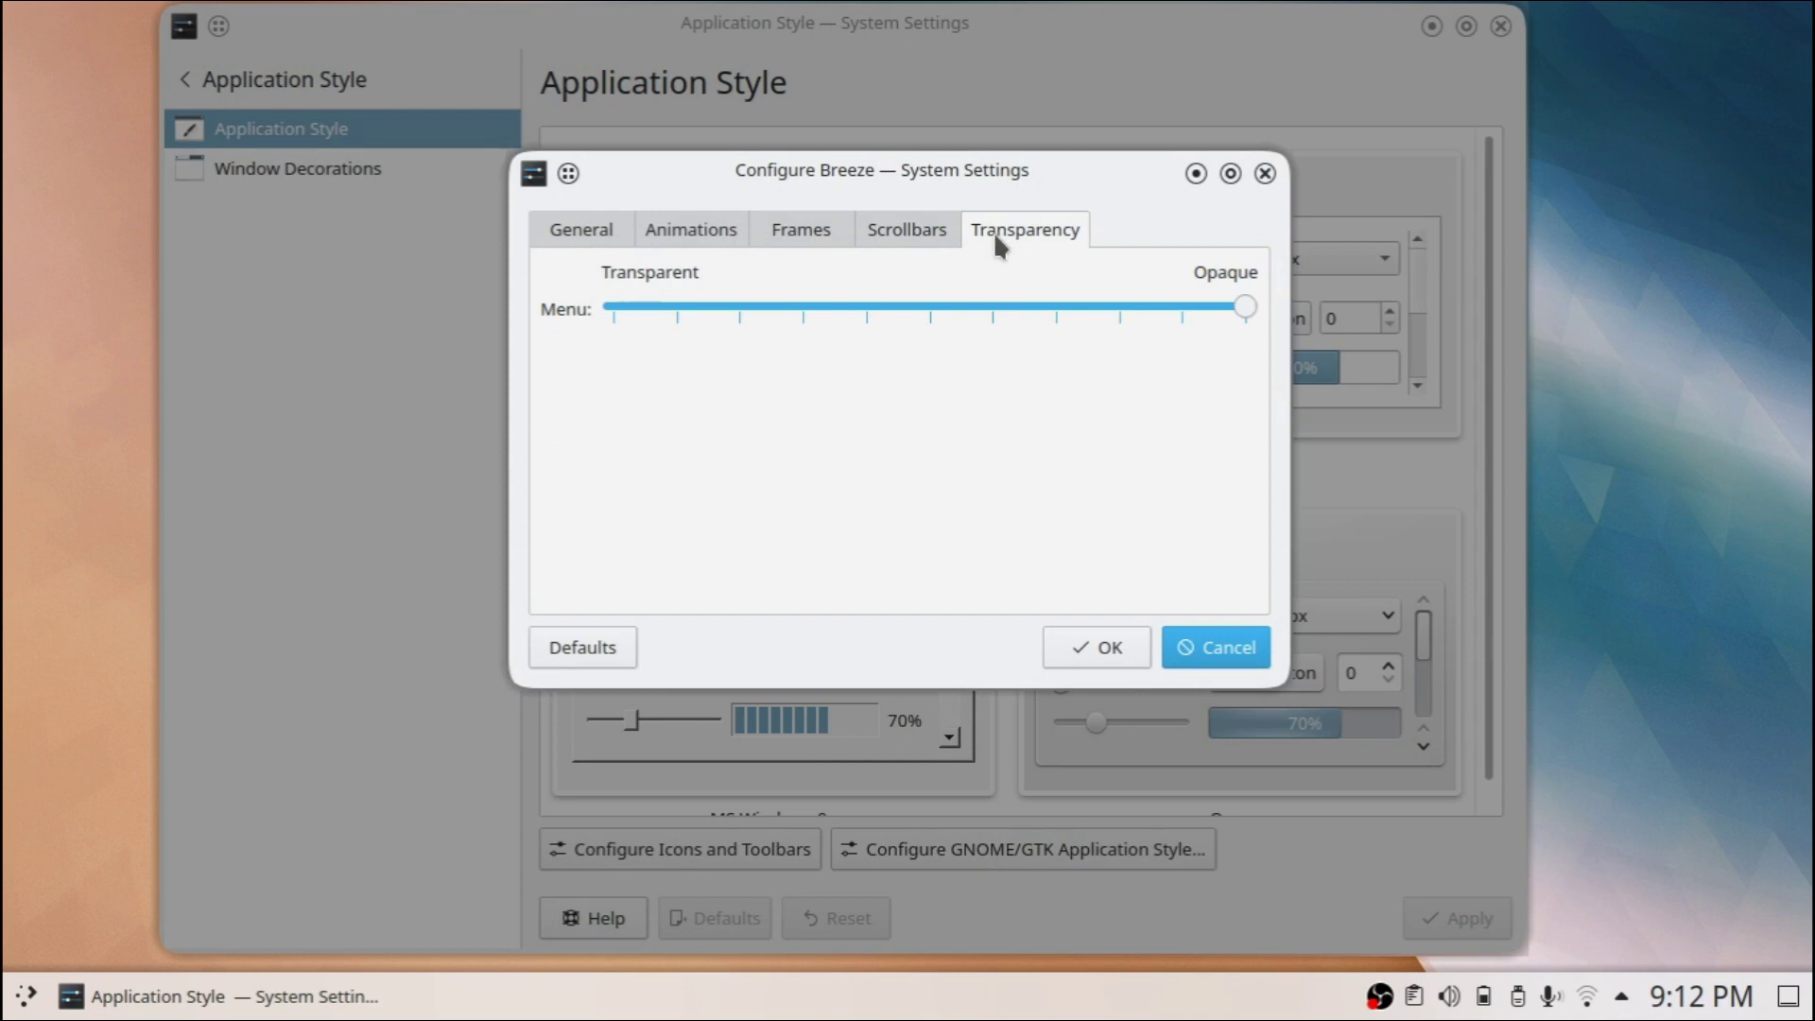
{"action": "left_click", "coordinate": [1012, 308]}
{"action": "left_click", "coordinate": [1113, 660]}
{"action": "left_click", "coordinate": [1471, 917]}
- Find the ROUNDED color scheme by searching for "rounded", install it and apply the light ROUNDED variant
{"action": "left_click", "coordinate": [330, 94]}
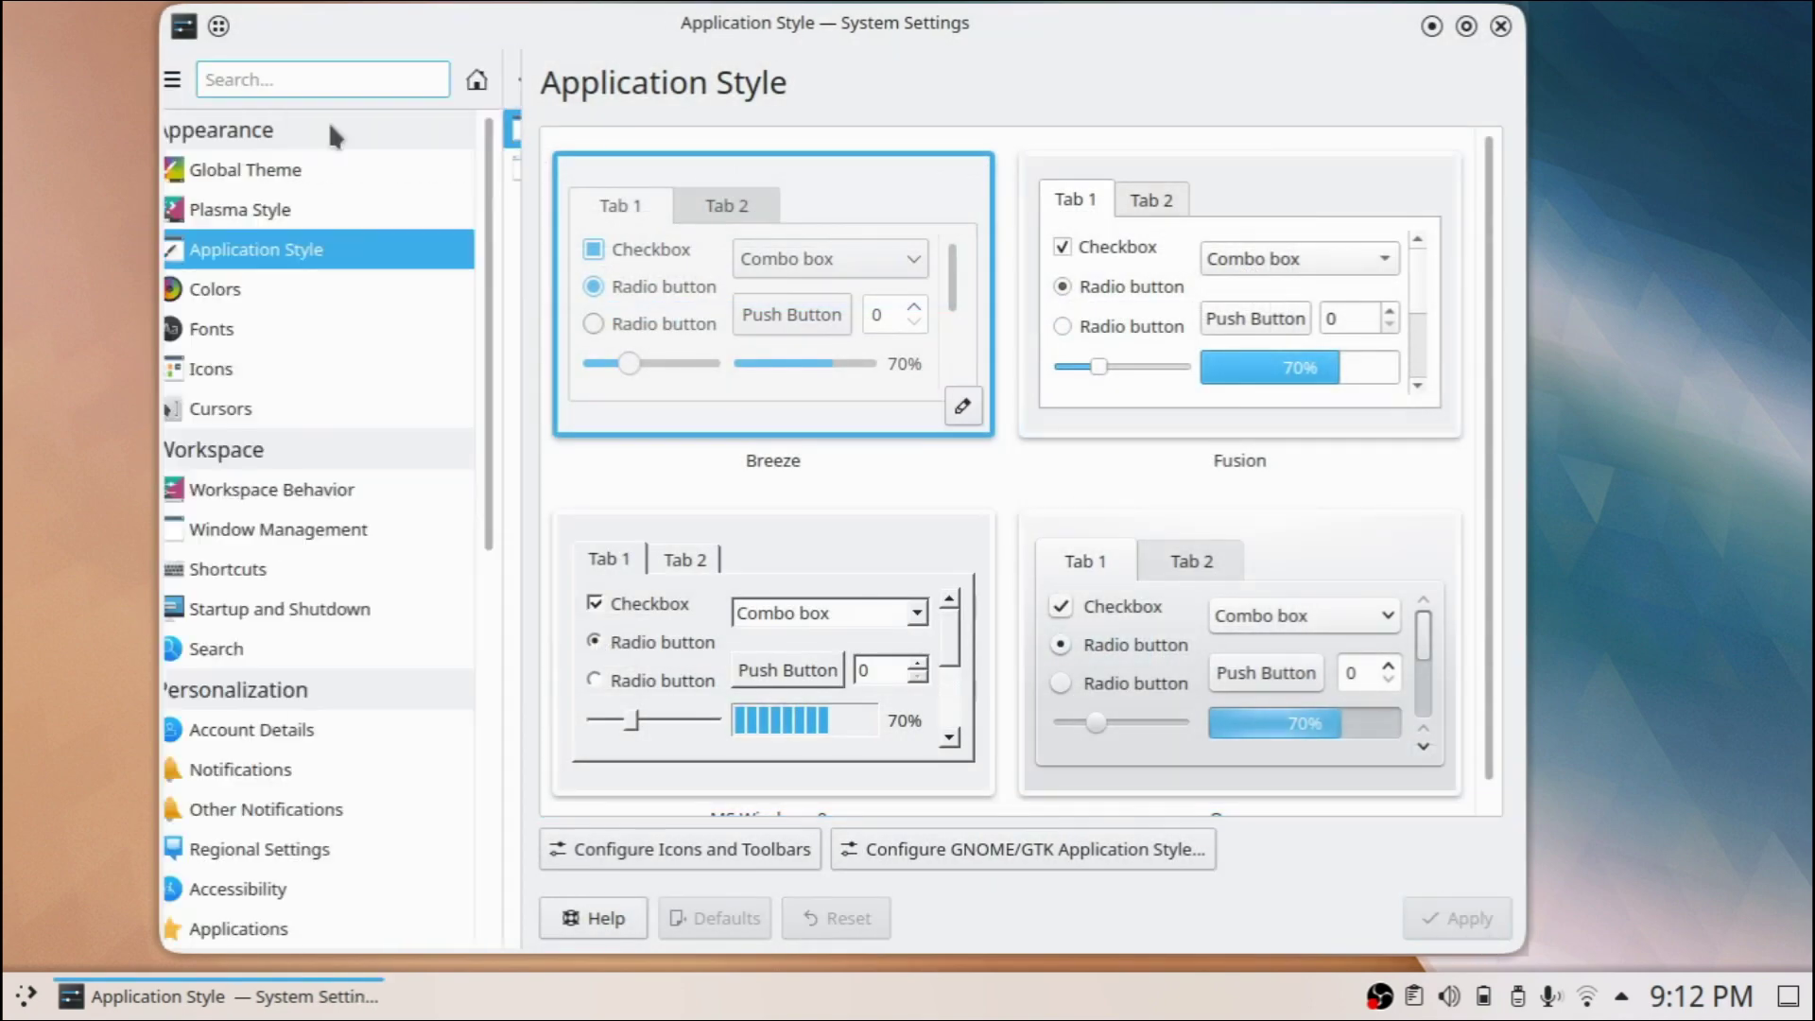
{"action": "left_click", "coordinate": [296, 289]}
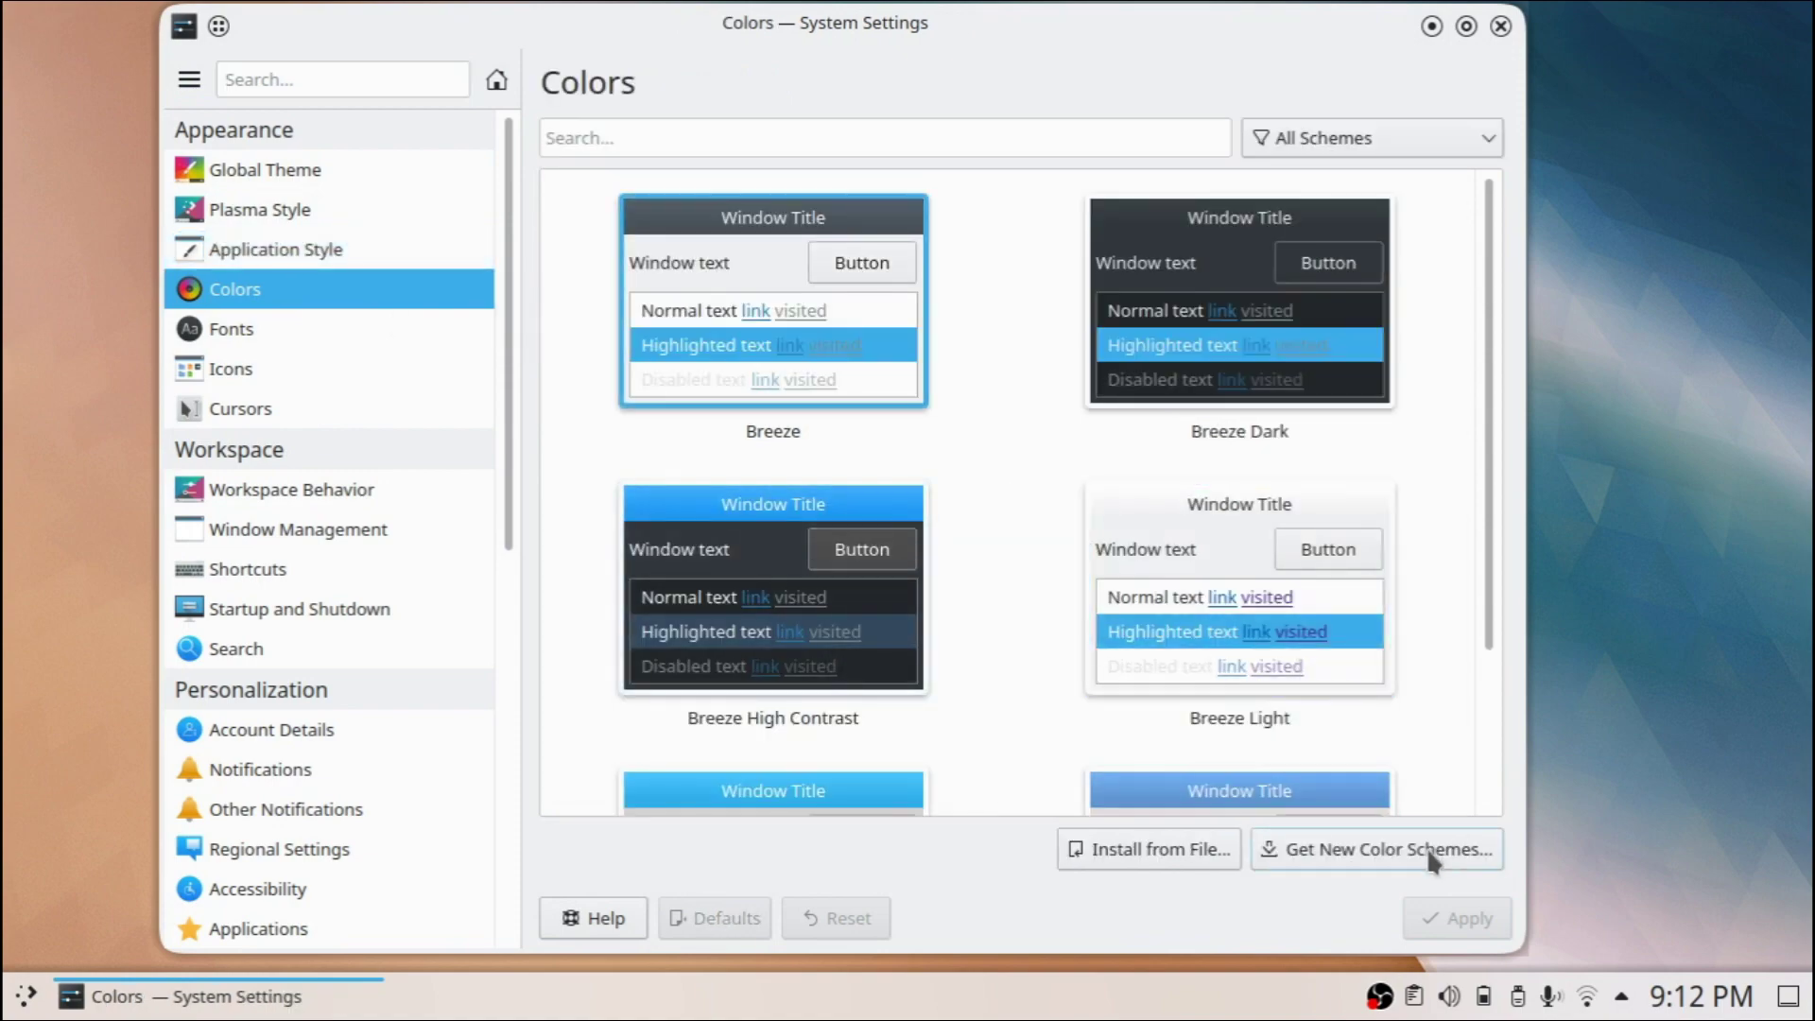
{"action": "left_click", "coordinate": [1426, 848]}
{"action": "type", "text": "rounded"}
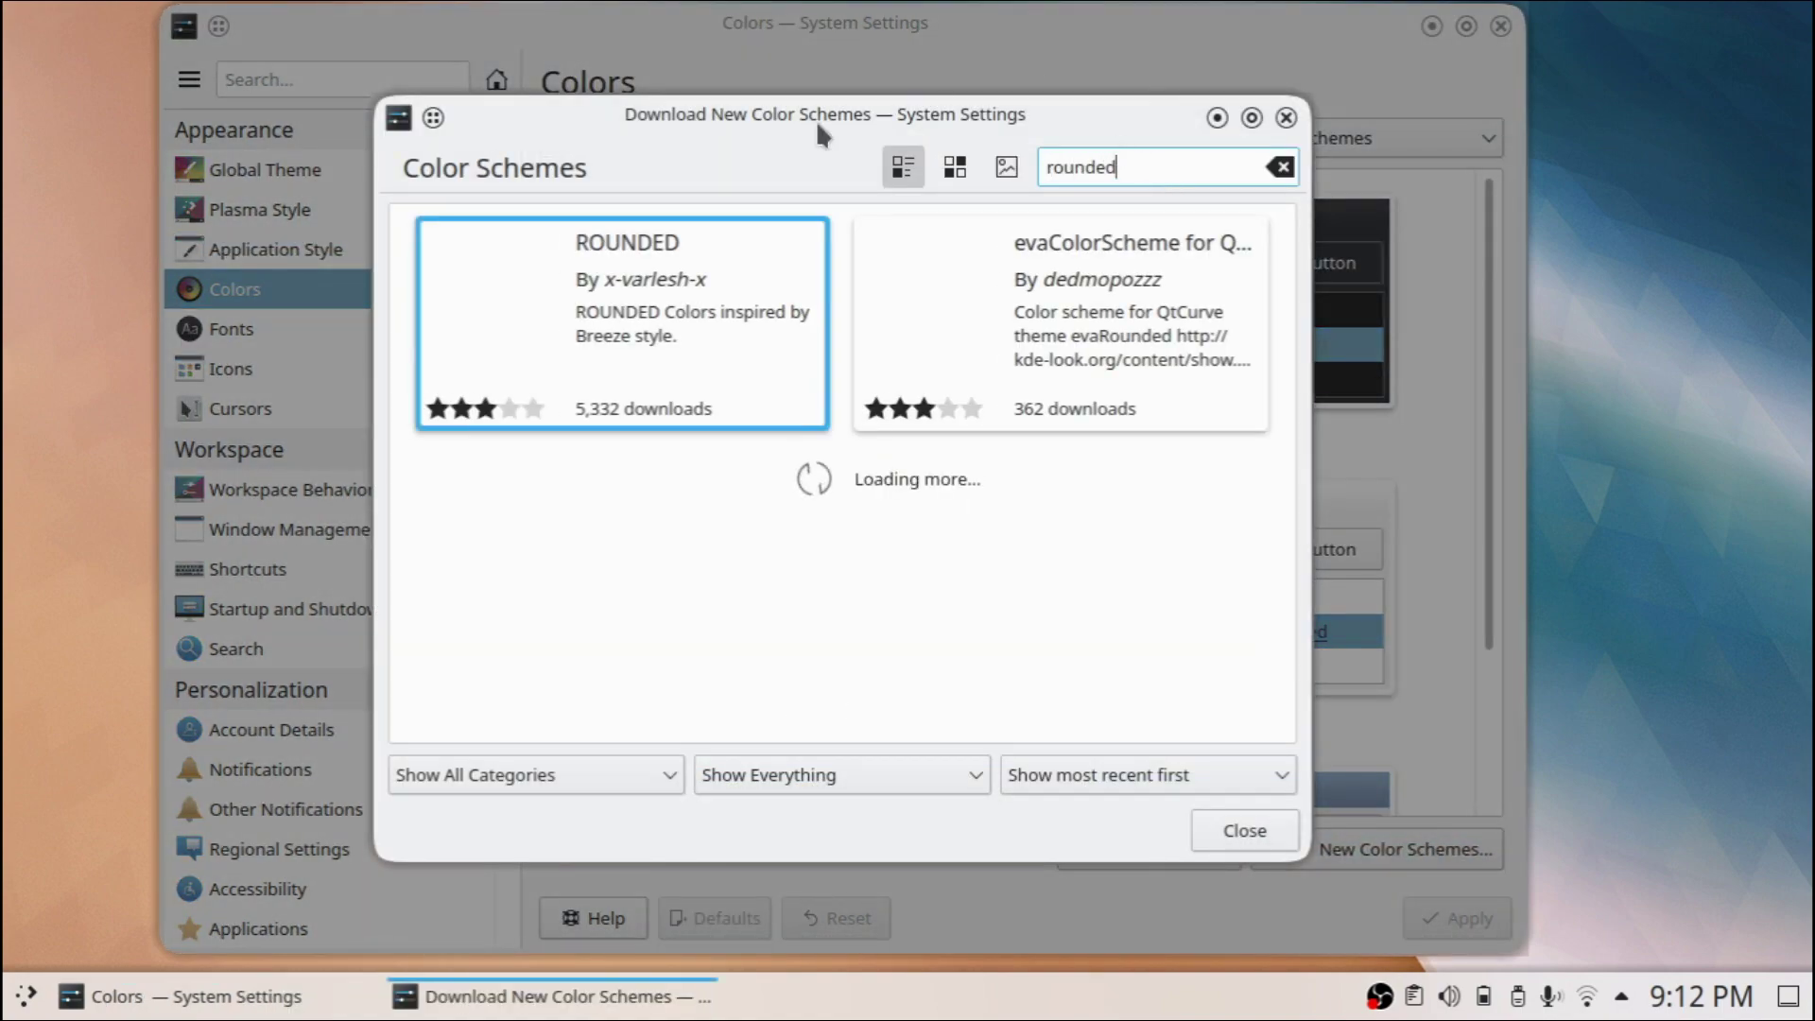
{"action": "left_click", "coordinate": [756, 248]}
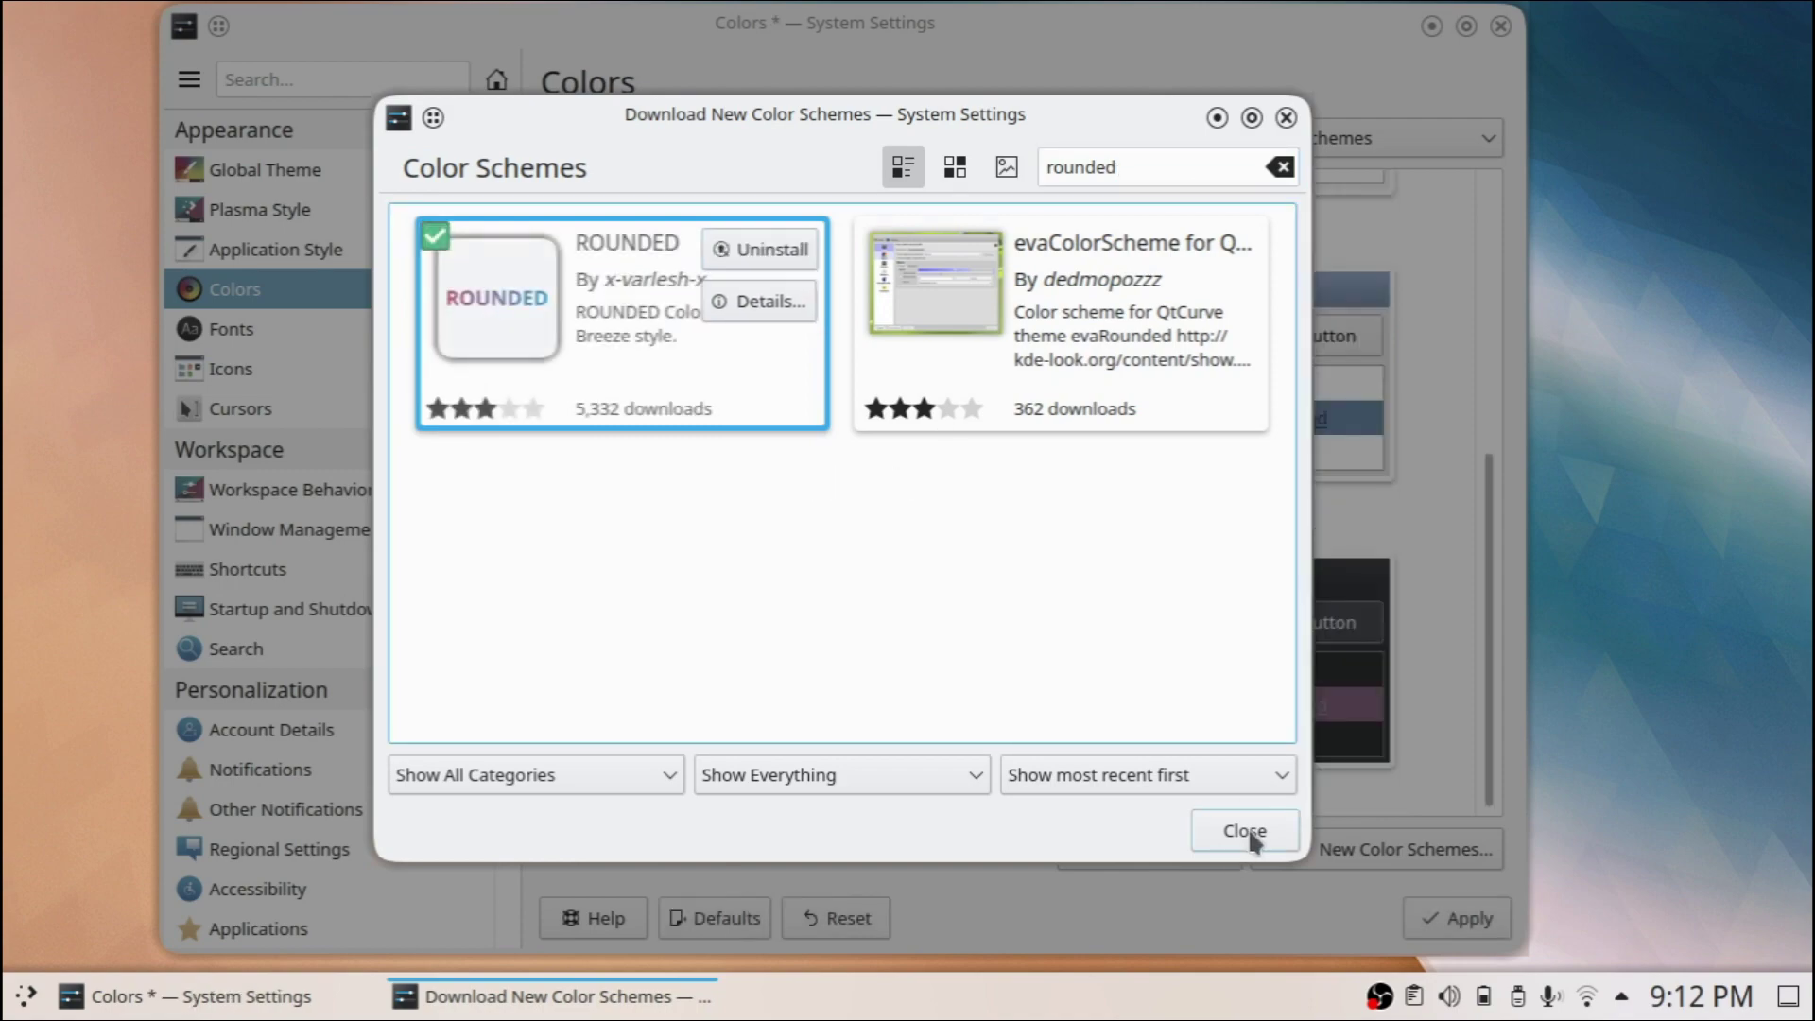
{"action": "left_click", "coordinate": [1244, 834]}
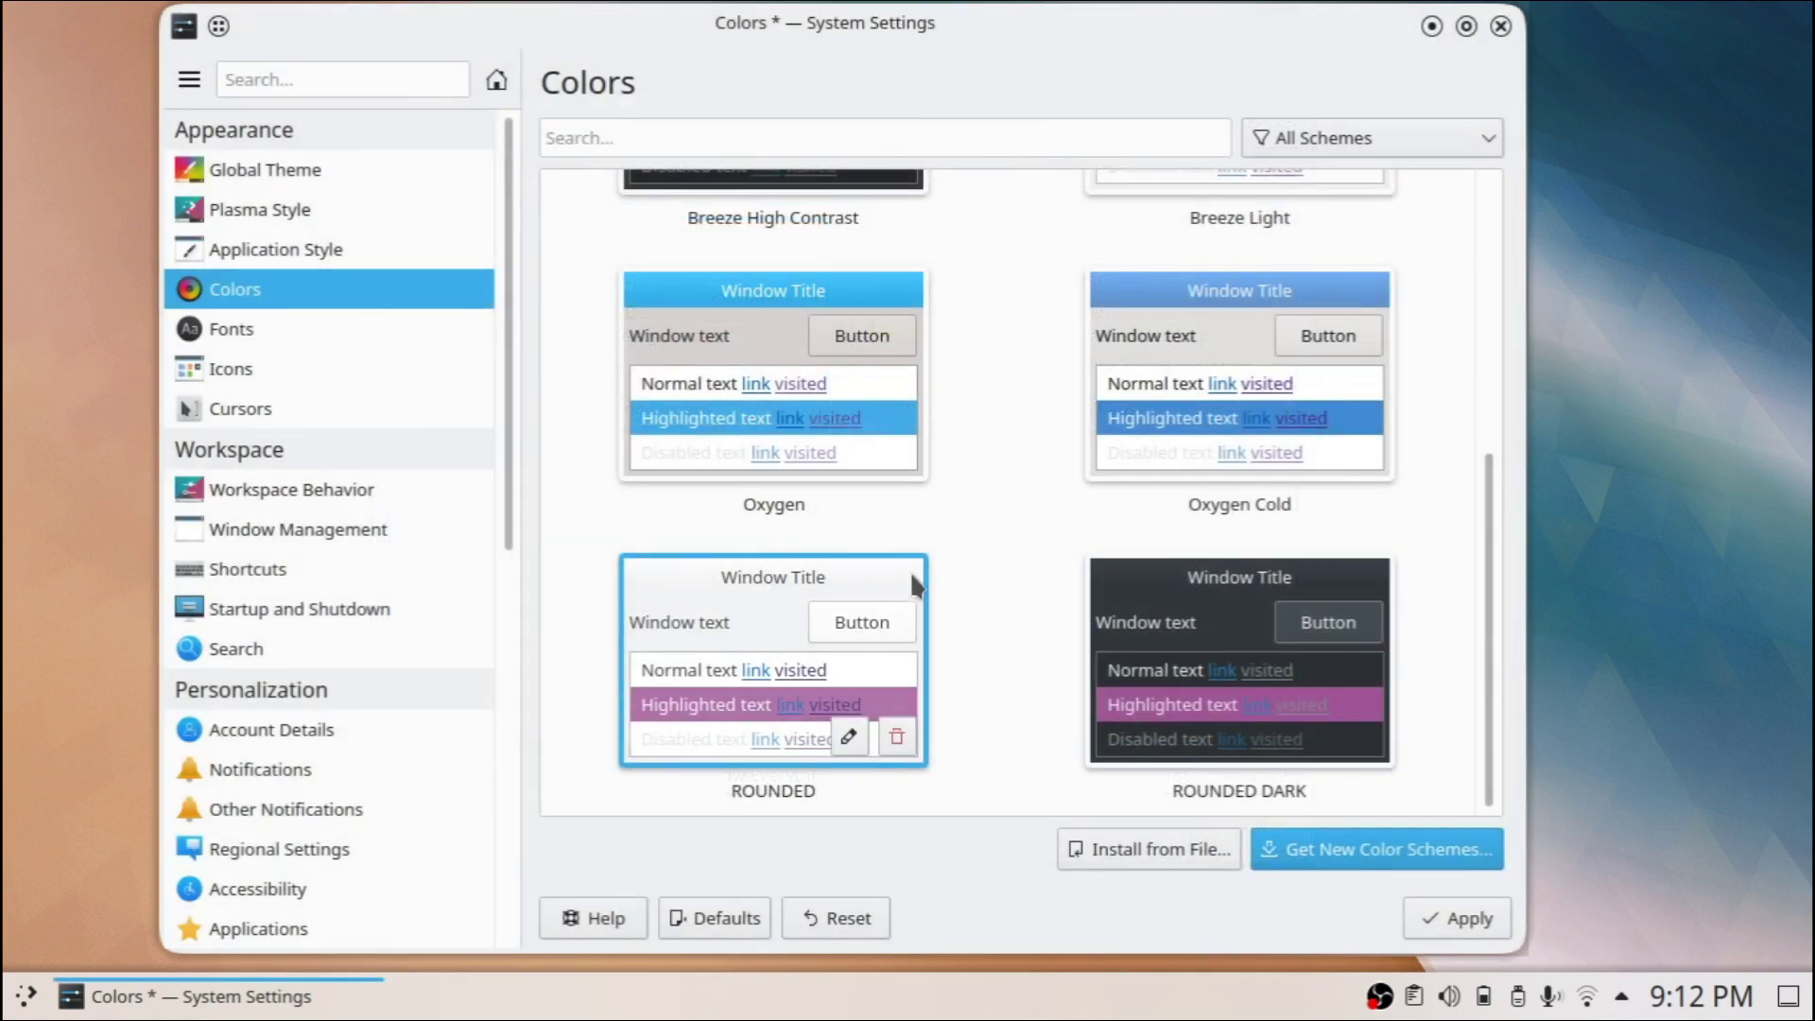
{"action": "double_click", "coordinate": [708, 584]}
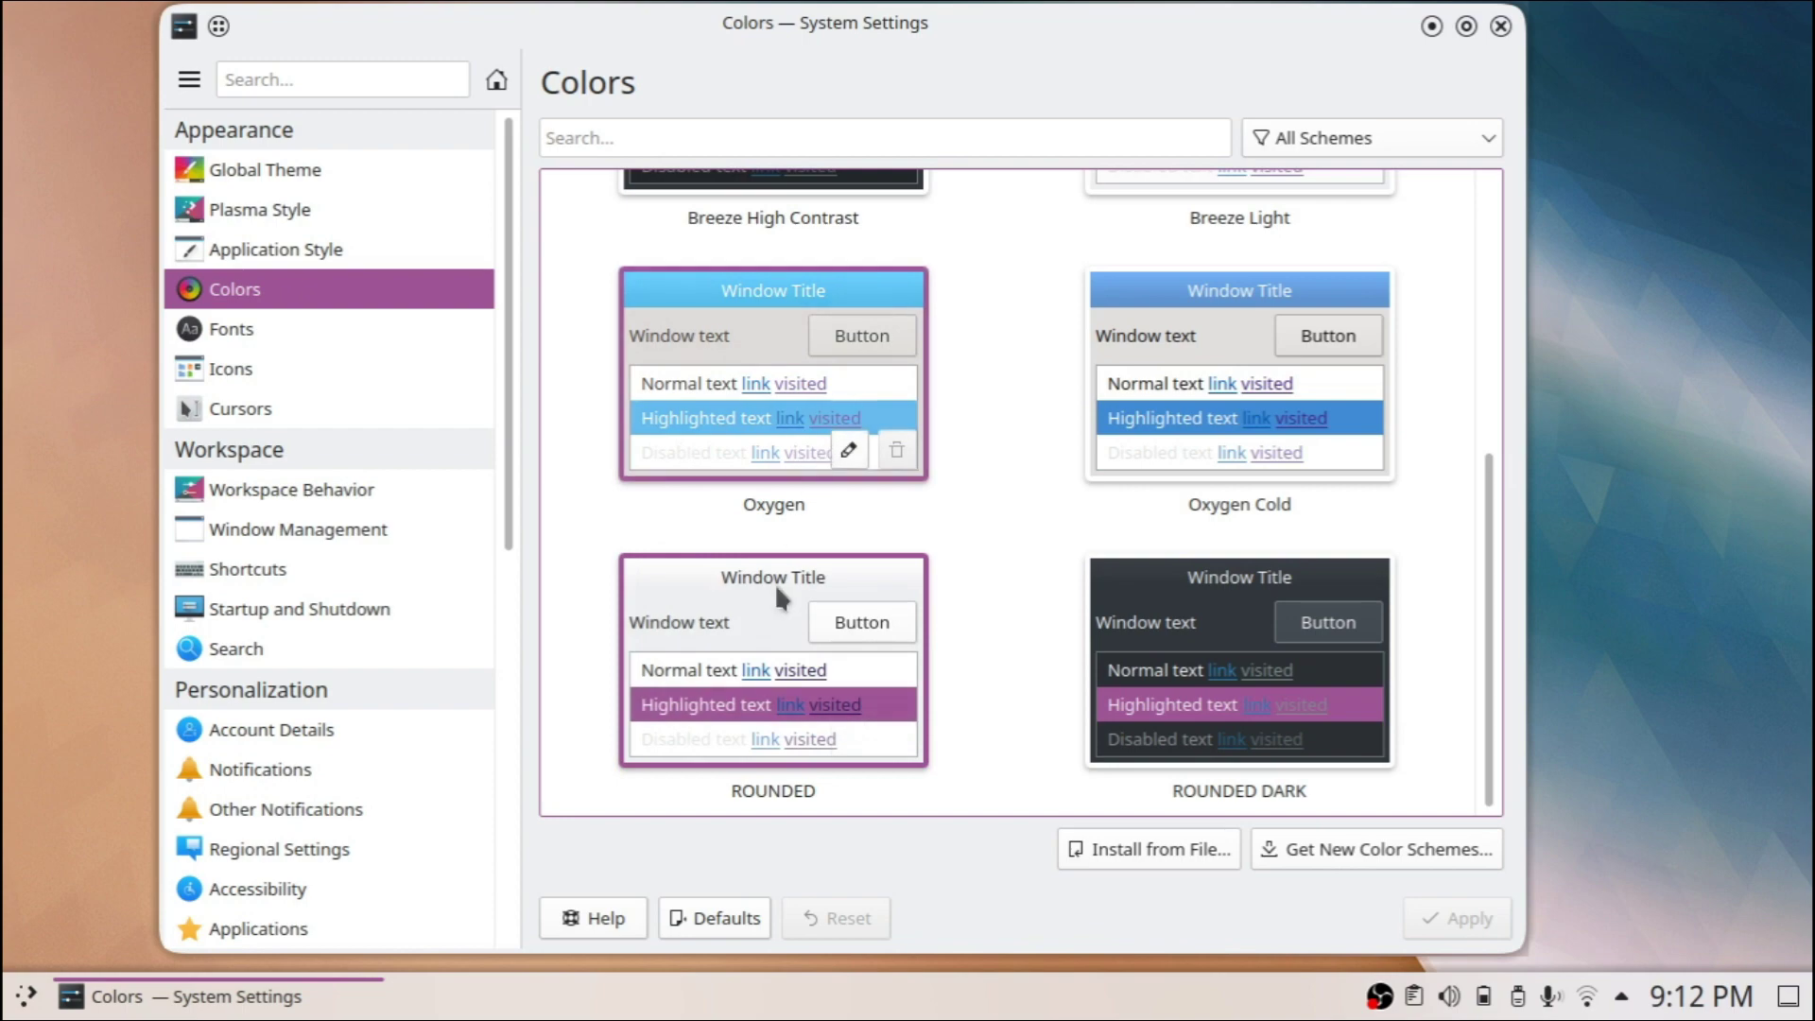
- Find the Papirus icons by searching for "papirus", install papirus-icon-theme.tar.xz and apply the Papirus-Light icon set
{"action": "left_click", "coordinate": [274, 365]}
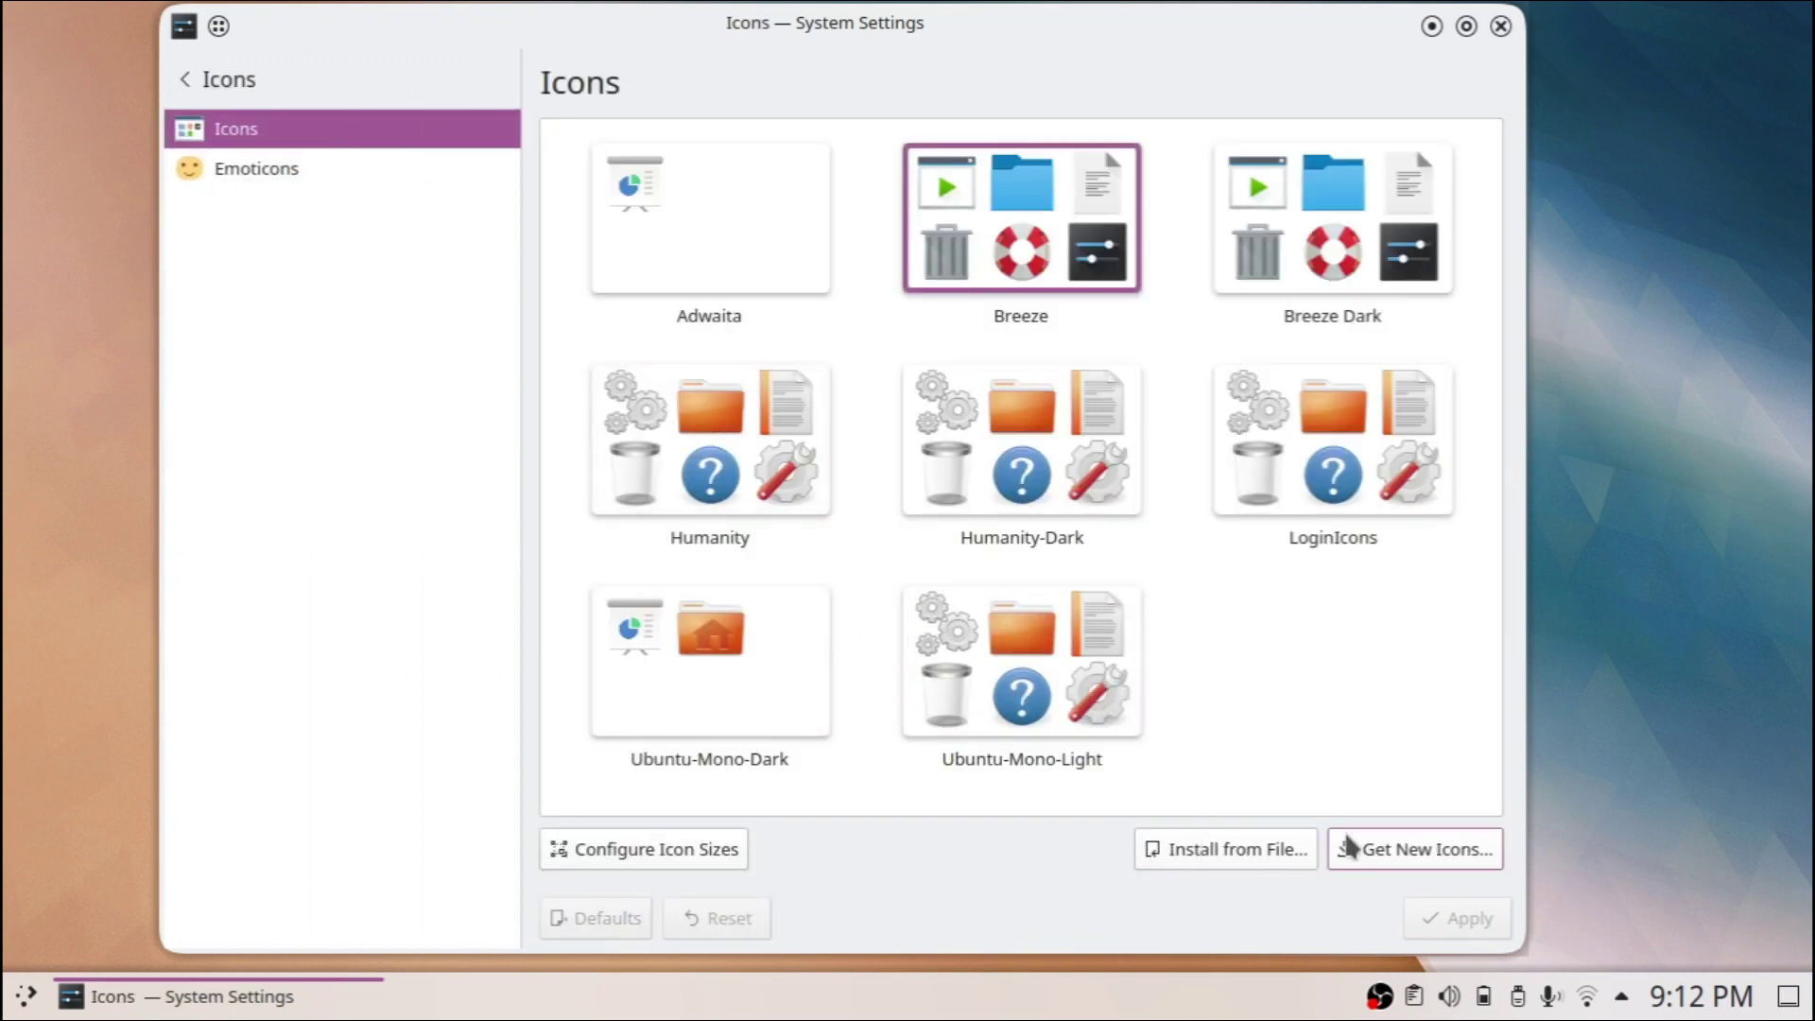
{"action": "left_click", "coordinate": [1349, 838]}
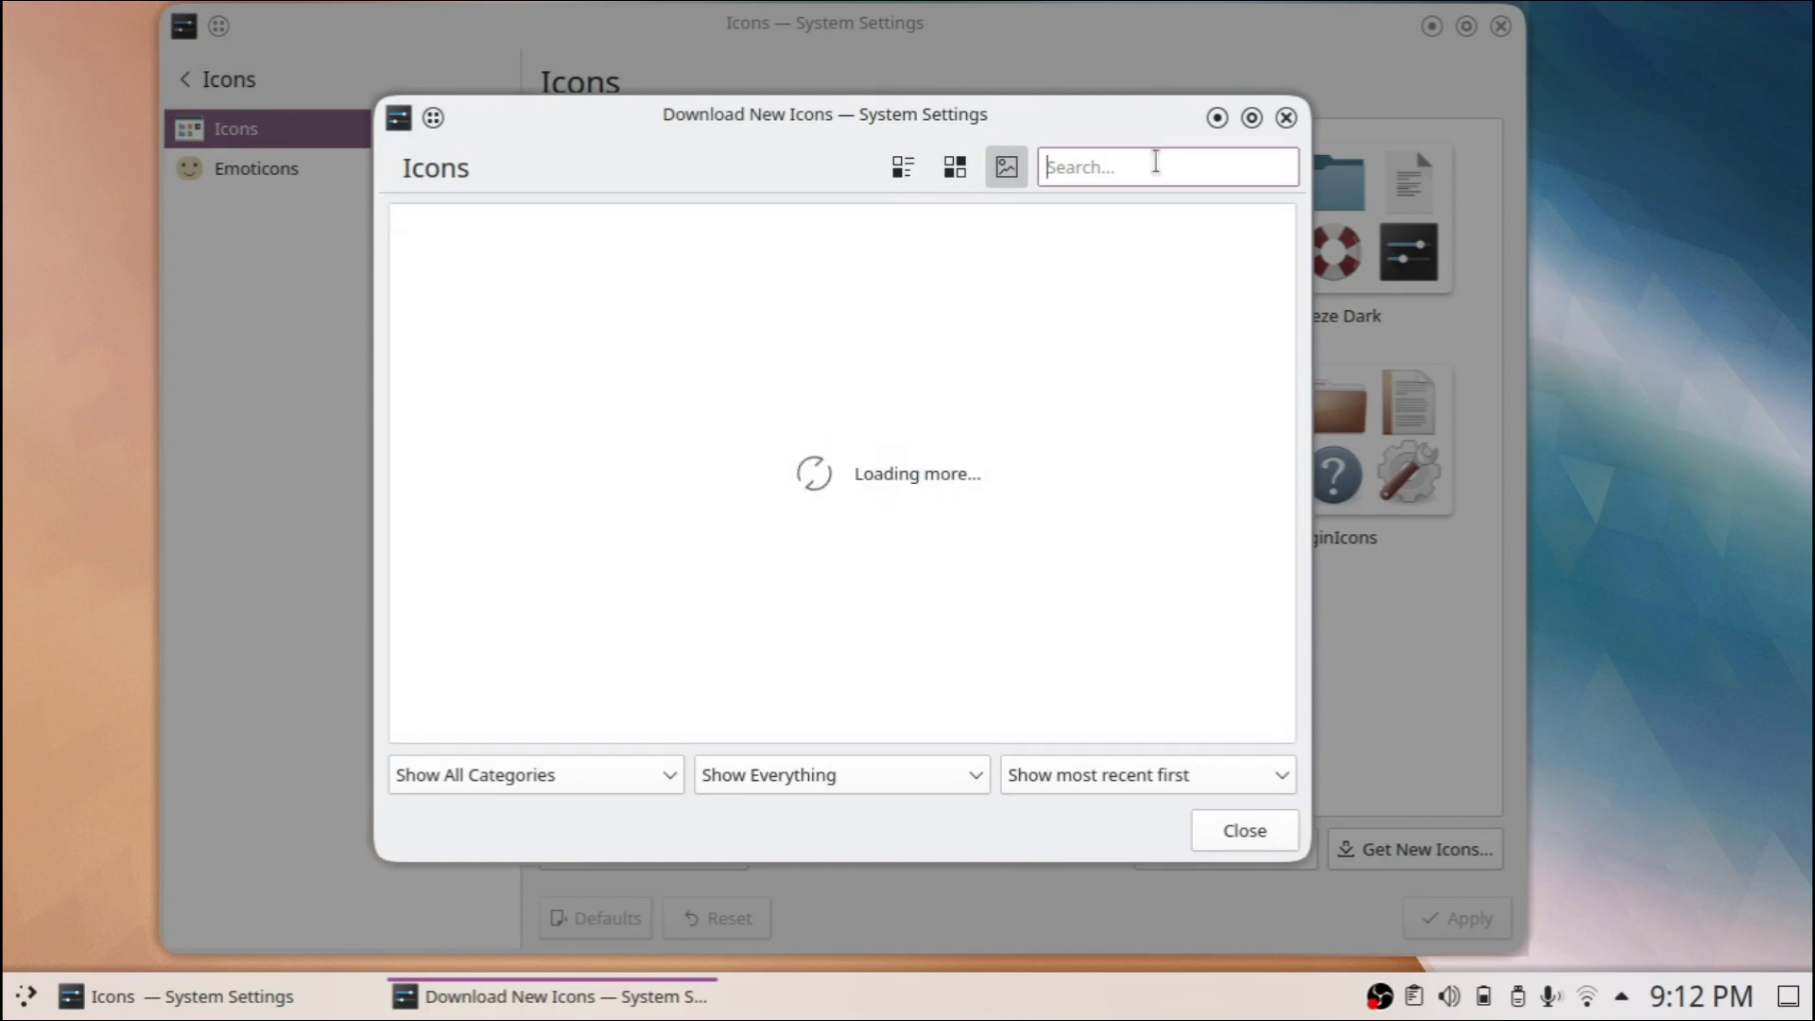
{"action": "left_click", "coordinate": [1155, 163]}
{"action": "type", "text": "papirus"}
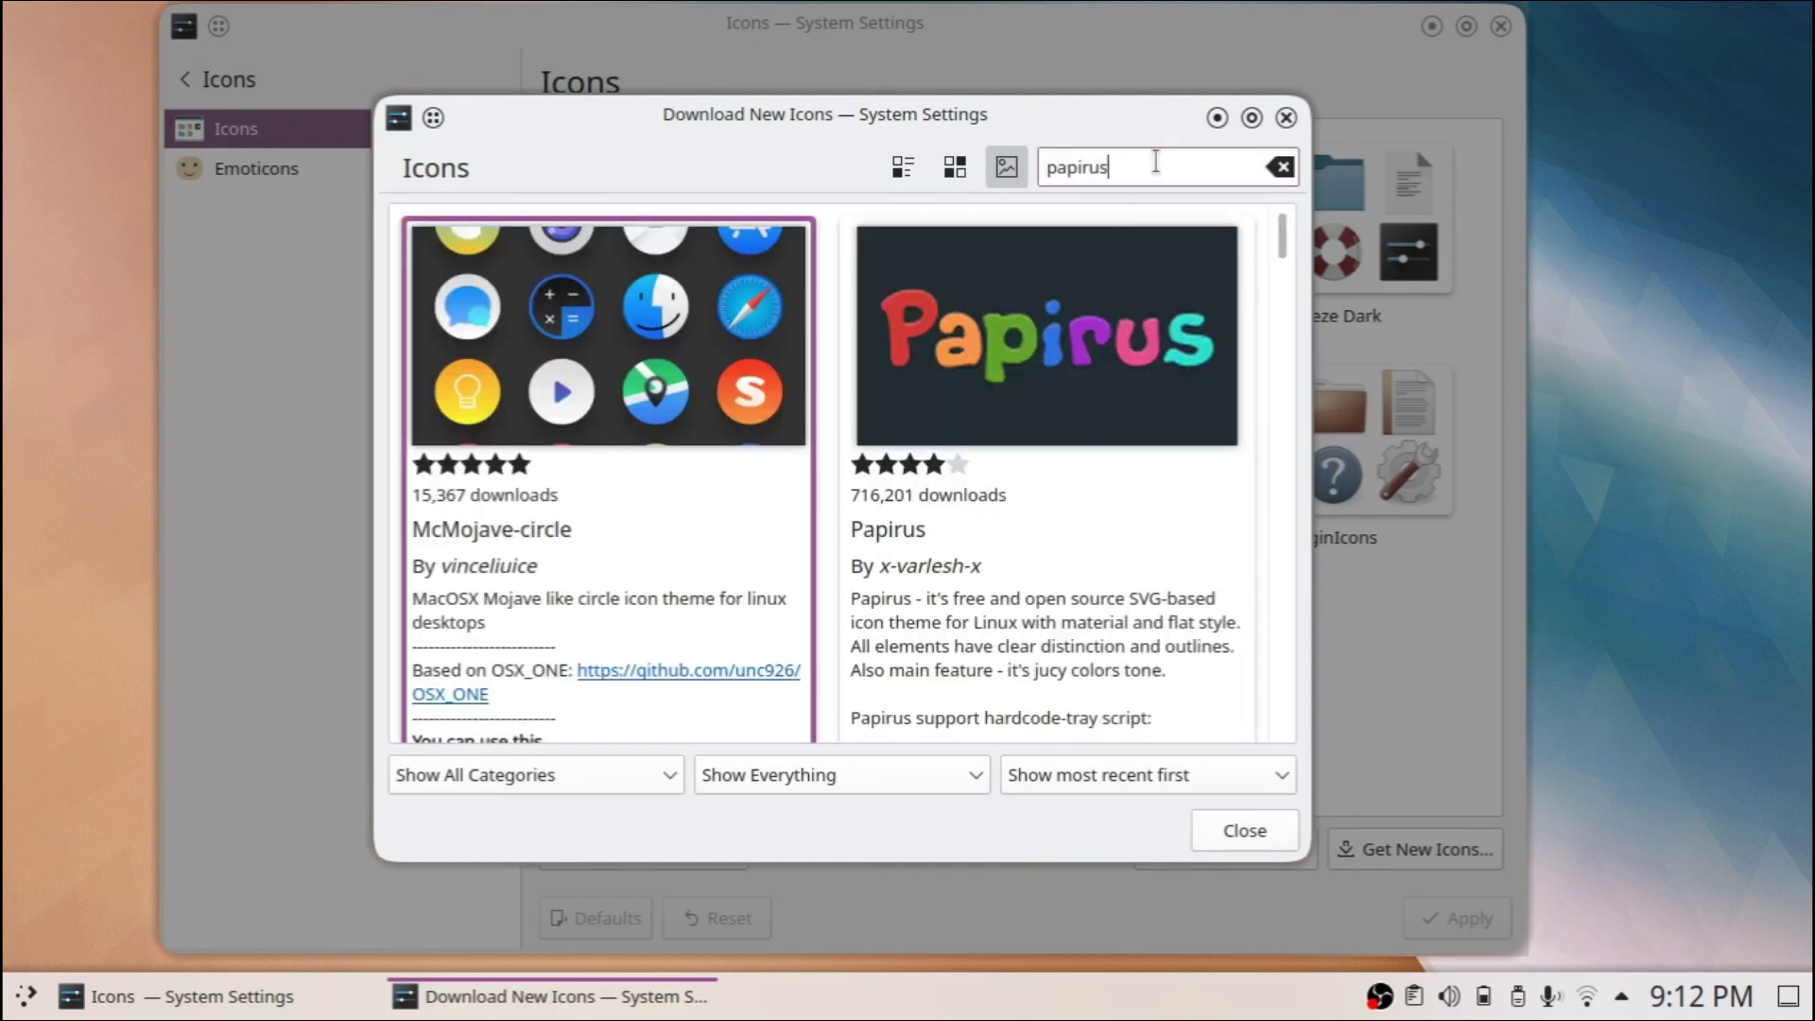
{"action": "mouse_move", "coordinate": [1175, 251]}
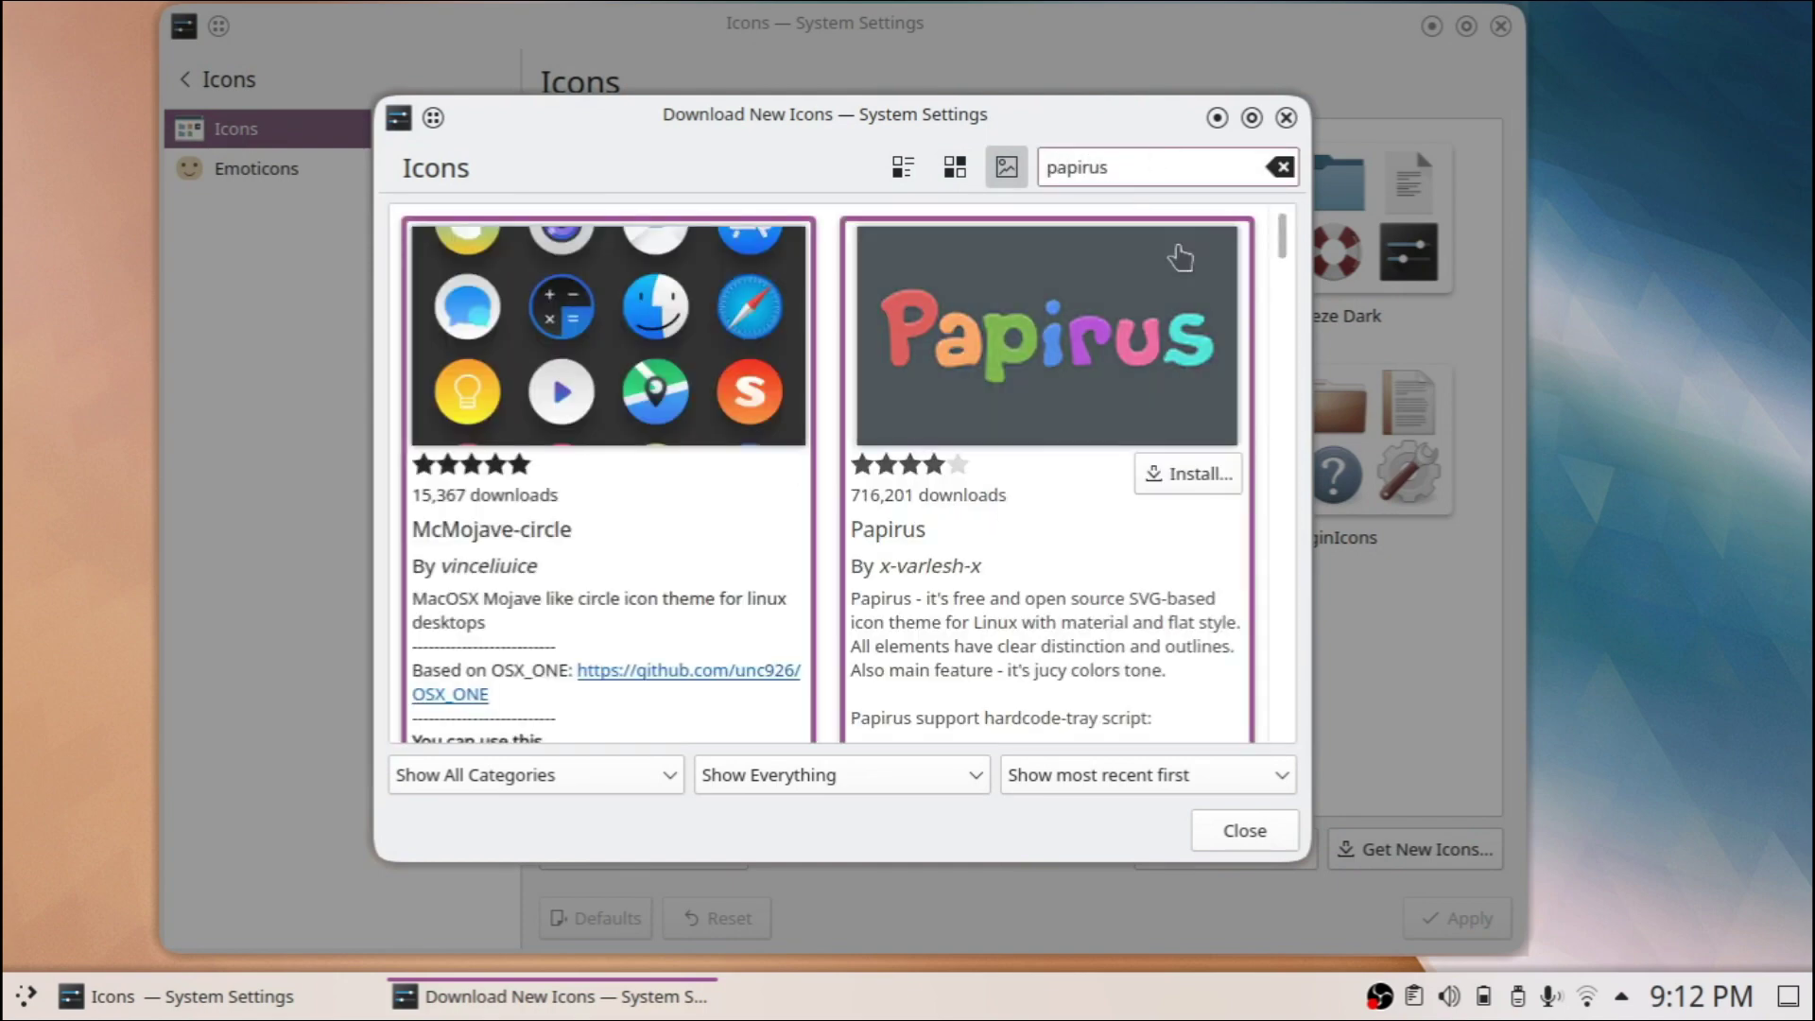
{"action": "left_click", "coordinate": [1197, 480]}
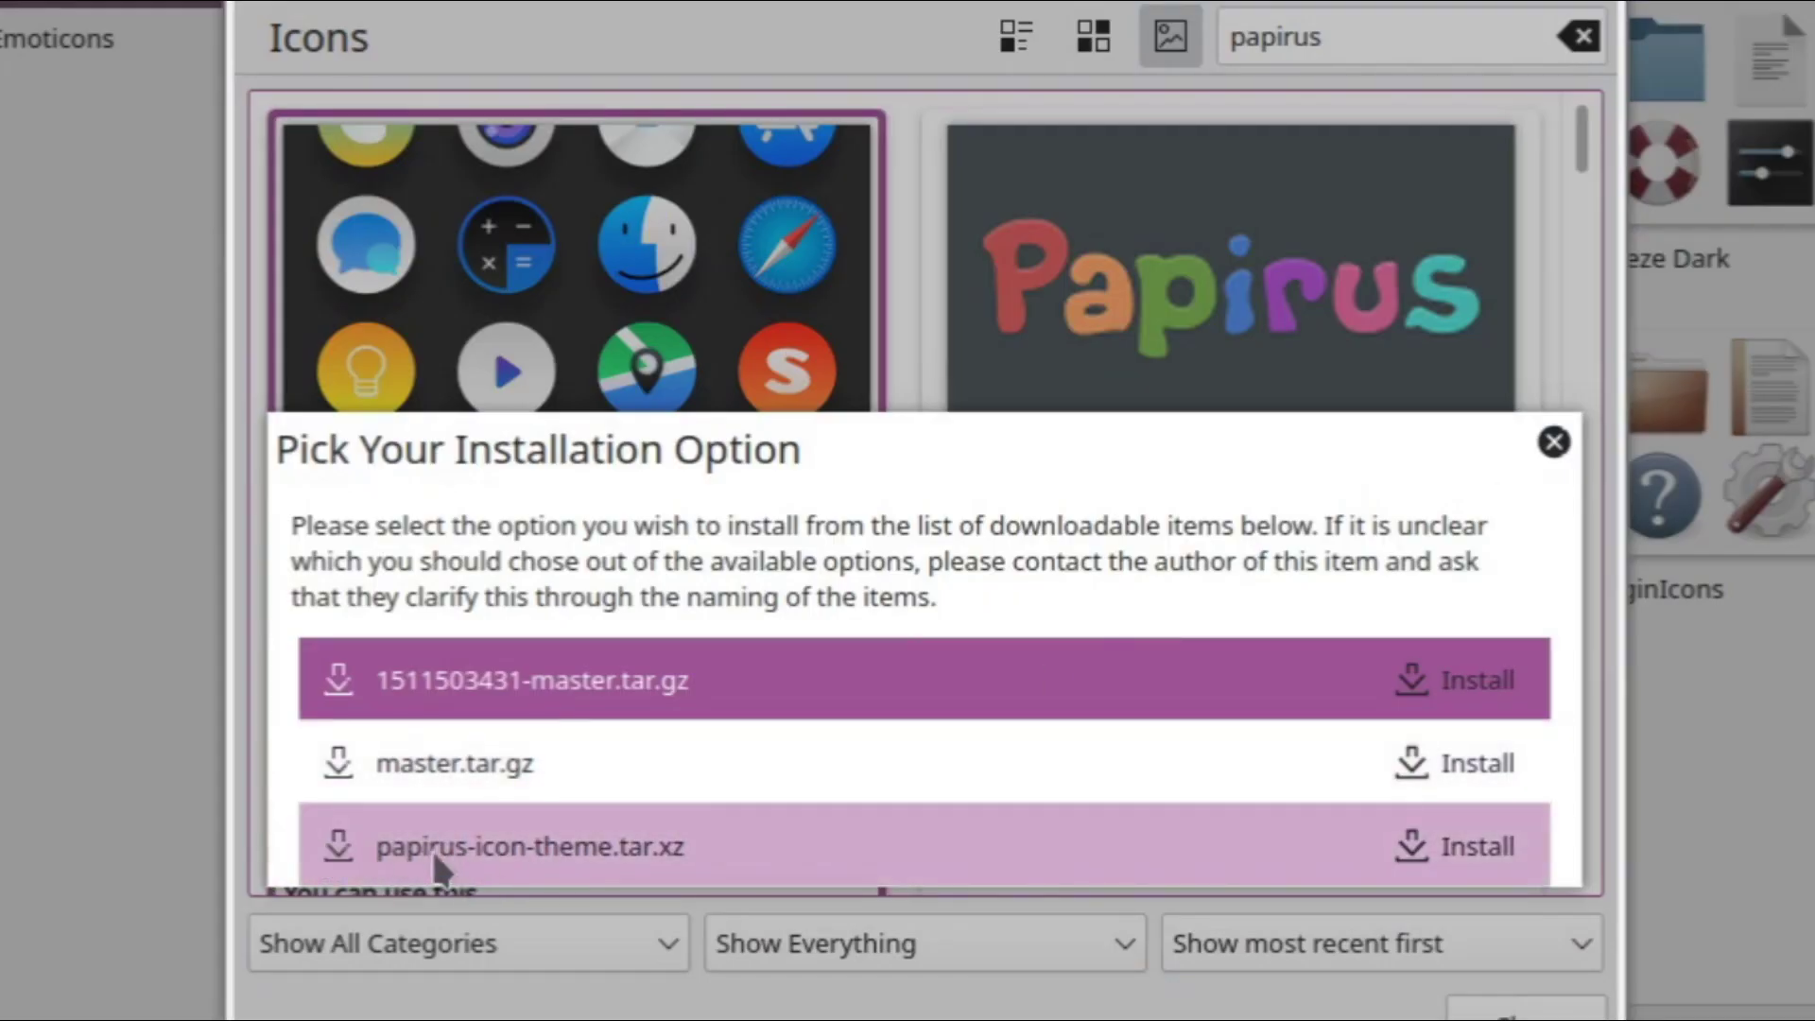
{"action": "left_click", "coordinate": [1456, 840]}
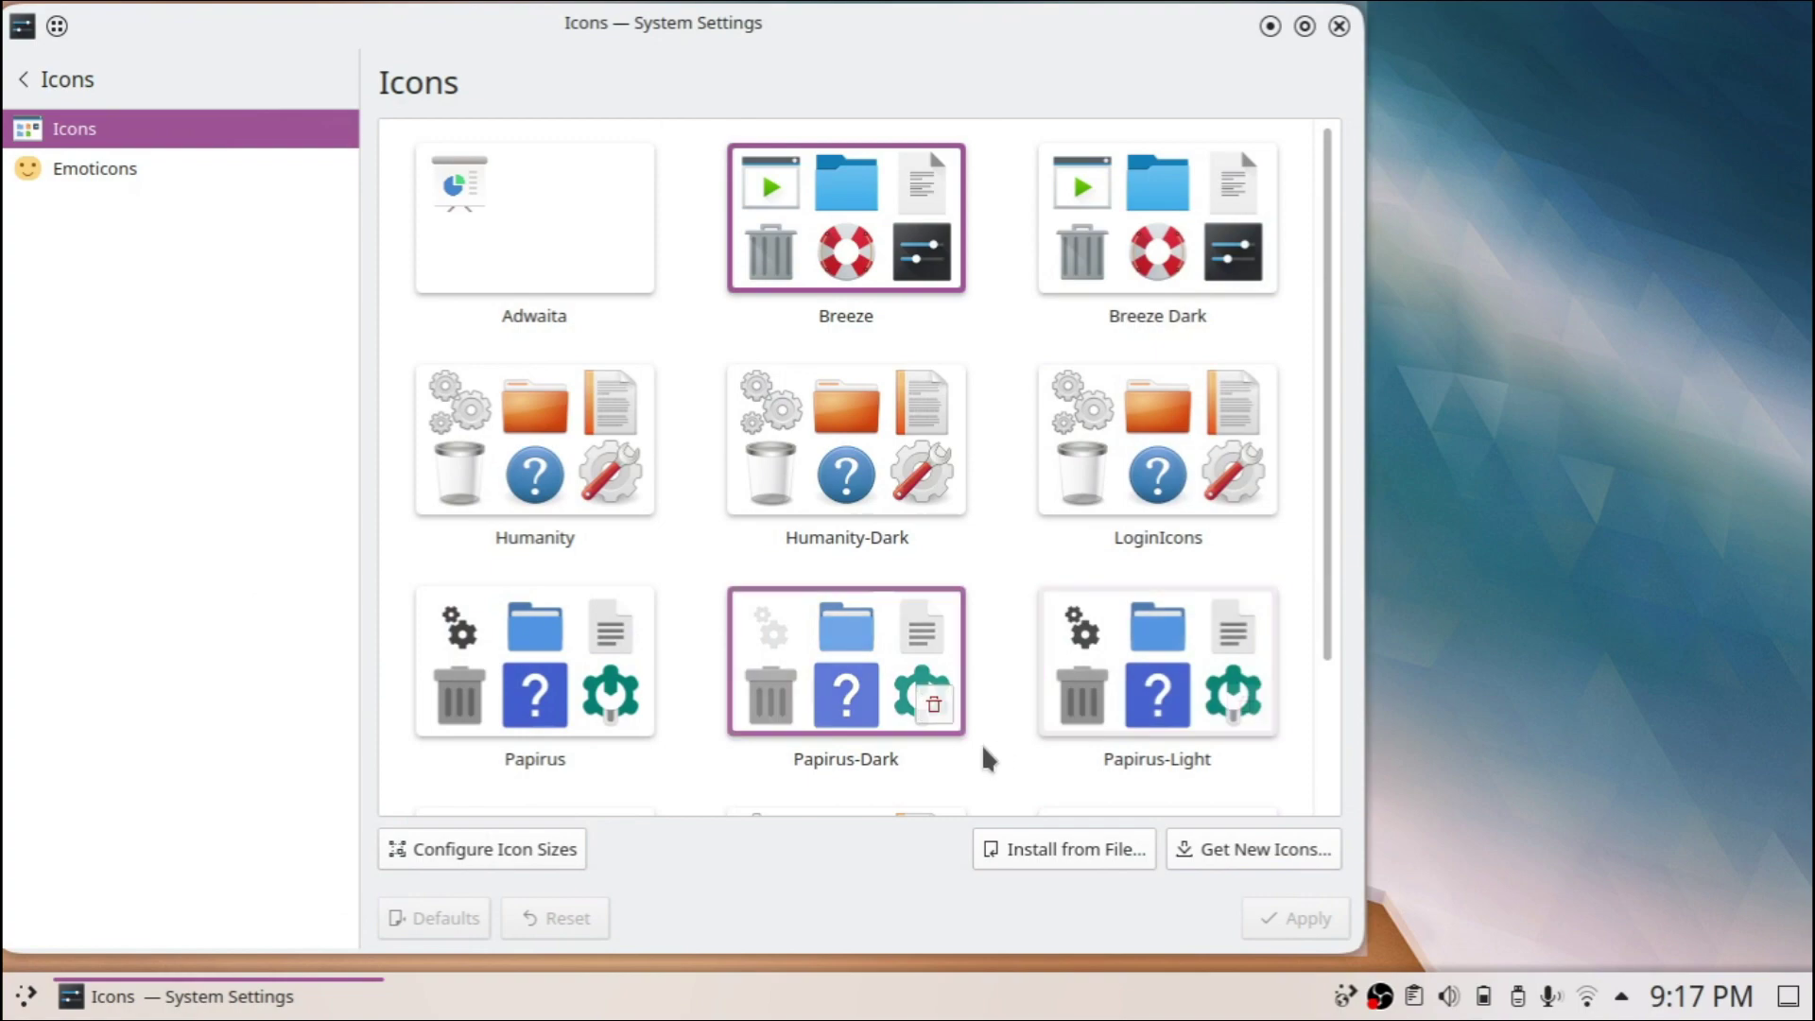
{"action": "left_click", "coordinate": [1068, 648]}
{"action": "left_click", "coordinate": [1267, 925]}
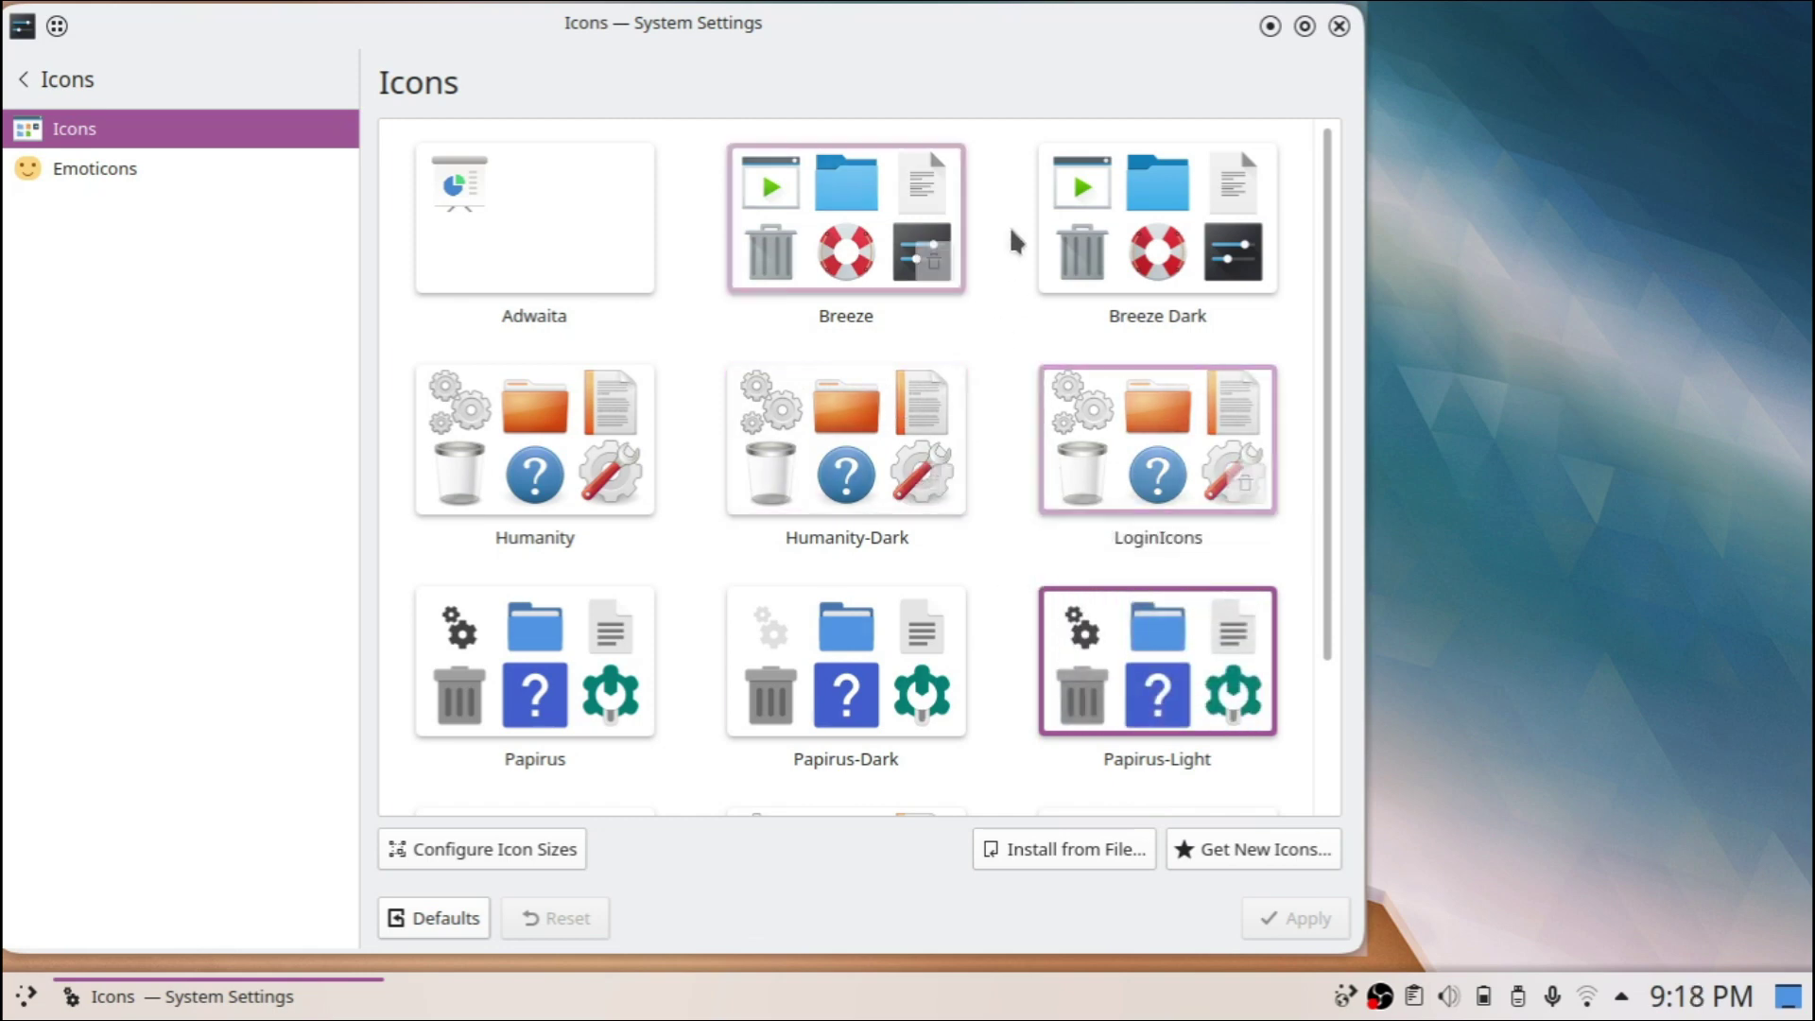
- Move the System Settings window away from the screen edges toward the middle of the desktop
{"action": "left_click_drag", "start_coordinate": [1056, 47], "coordinate": [1087, 114]}
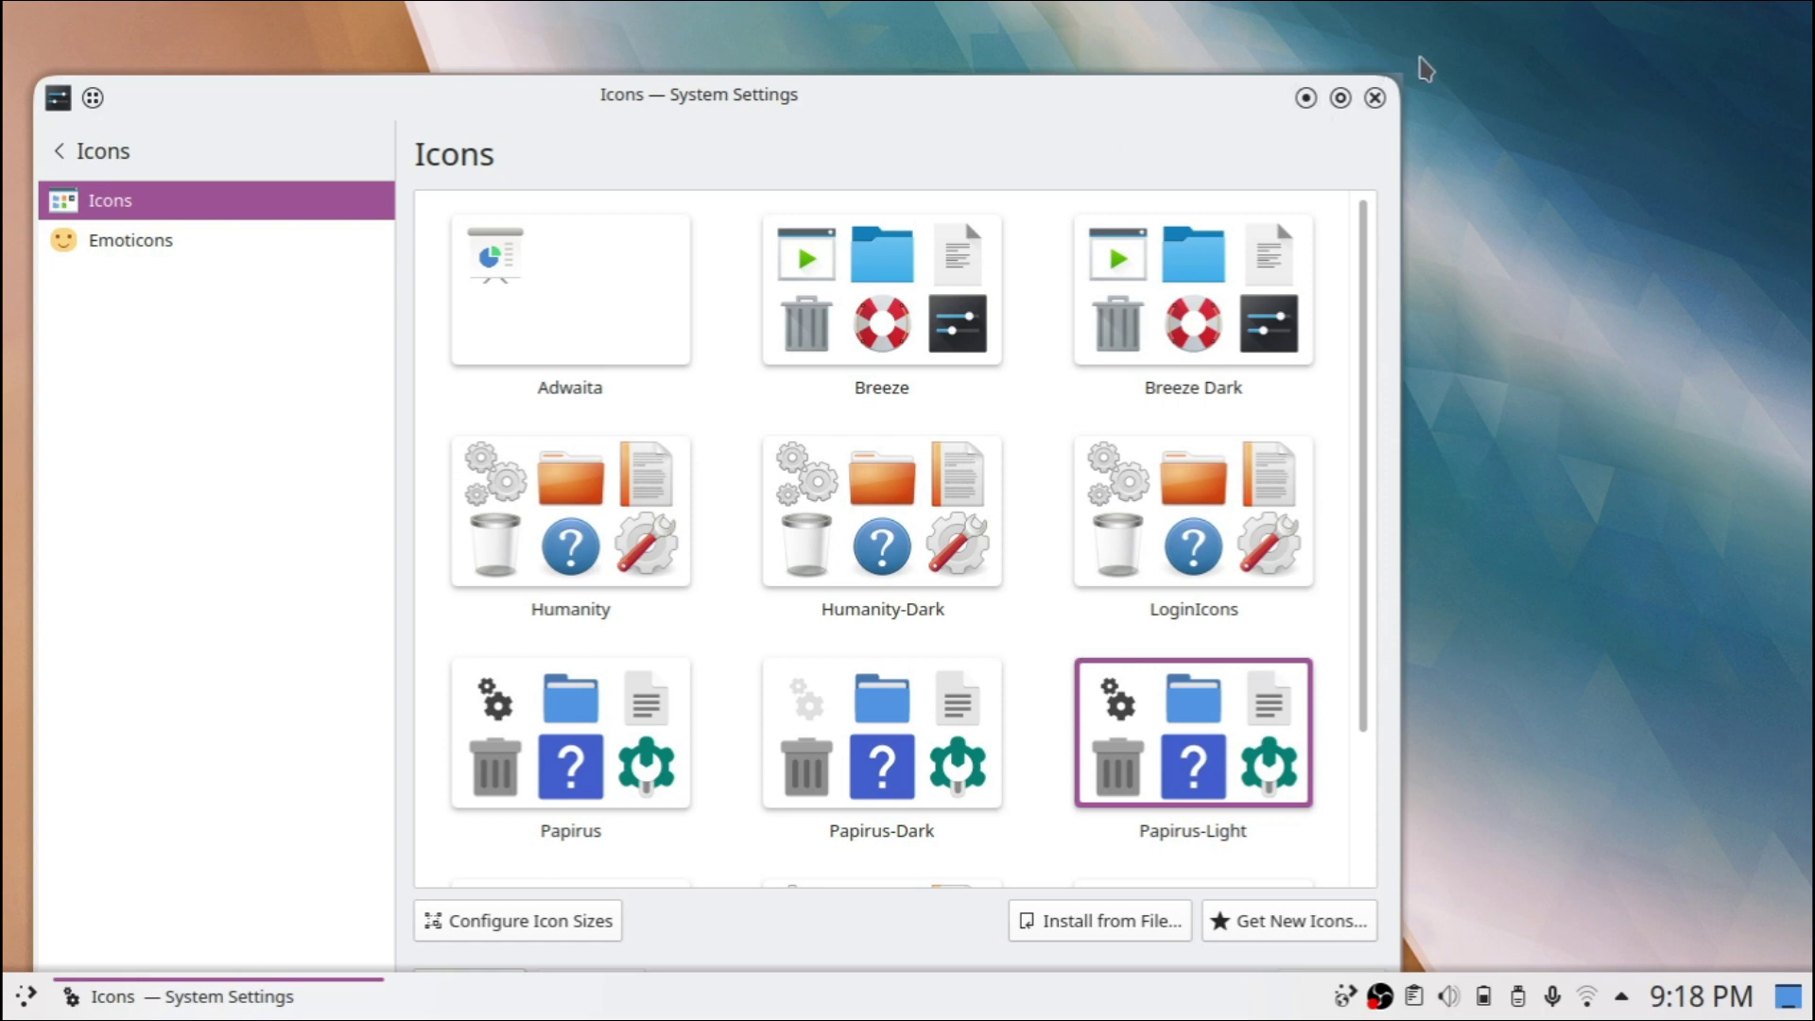
{"action": "left_click", "coordinate": [1423, 68]}
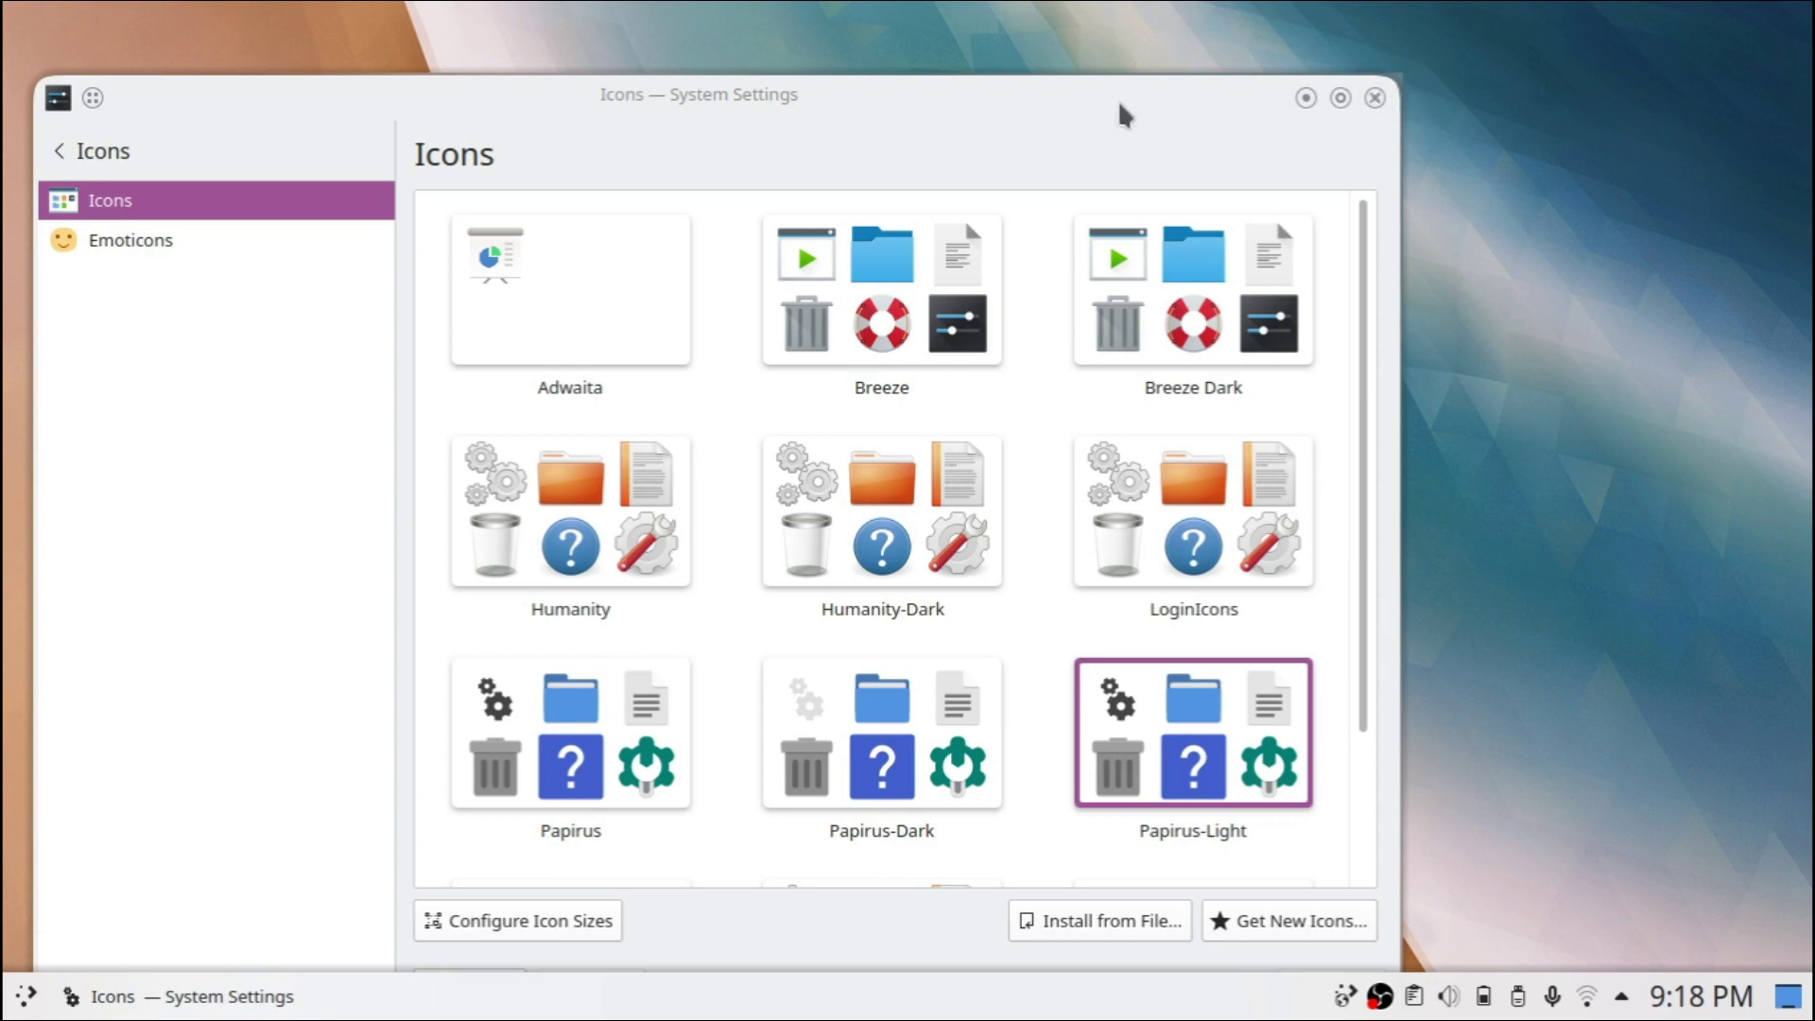
{"action": "left_click_drag", "start_coordinate": [1126, 110], "coordinate": [1226, 69]}
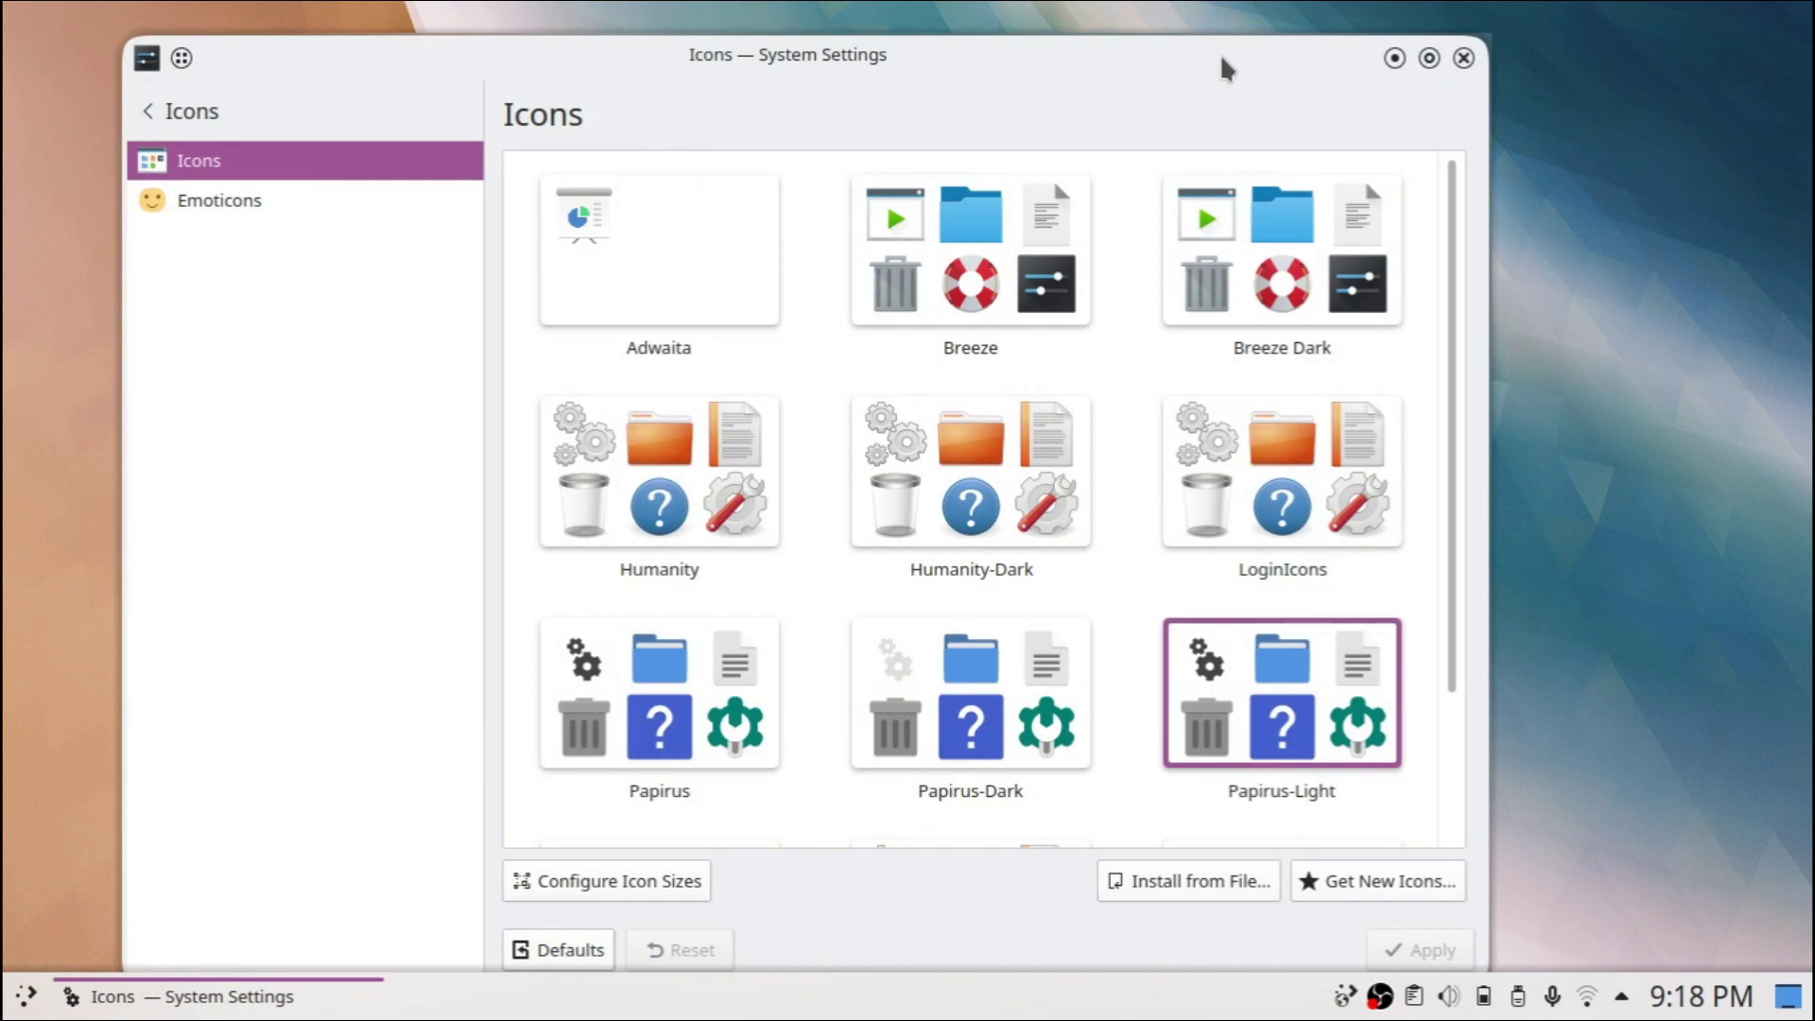
{"action": "left_click_drag", "start_coordinate": [844, 64], "coordinate": [858, 48]}
- Turn off the Blur effect in the Desktop Effects of Workspace Behavior and apply the change
{"action": "left_click", "coordinate": [159, 104]}
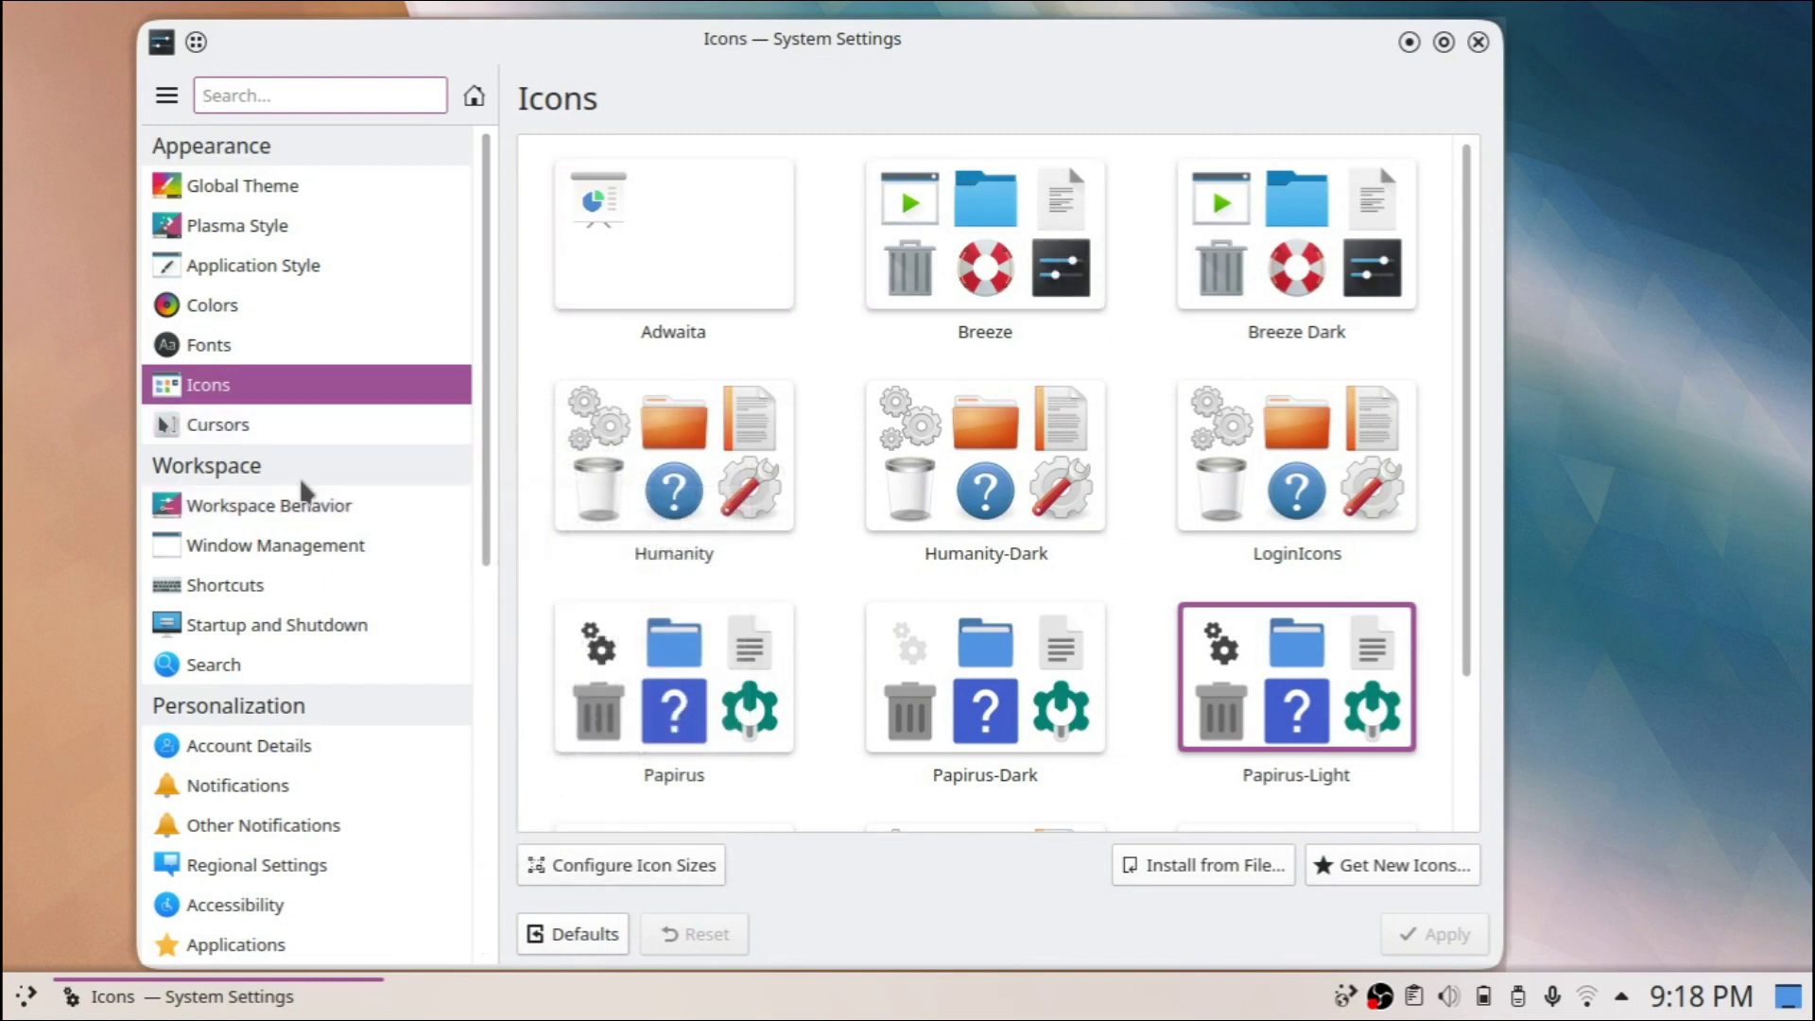
{"action": "left_click", "coordinate": [301, 508]}
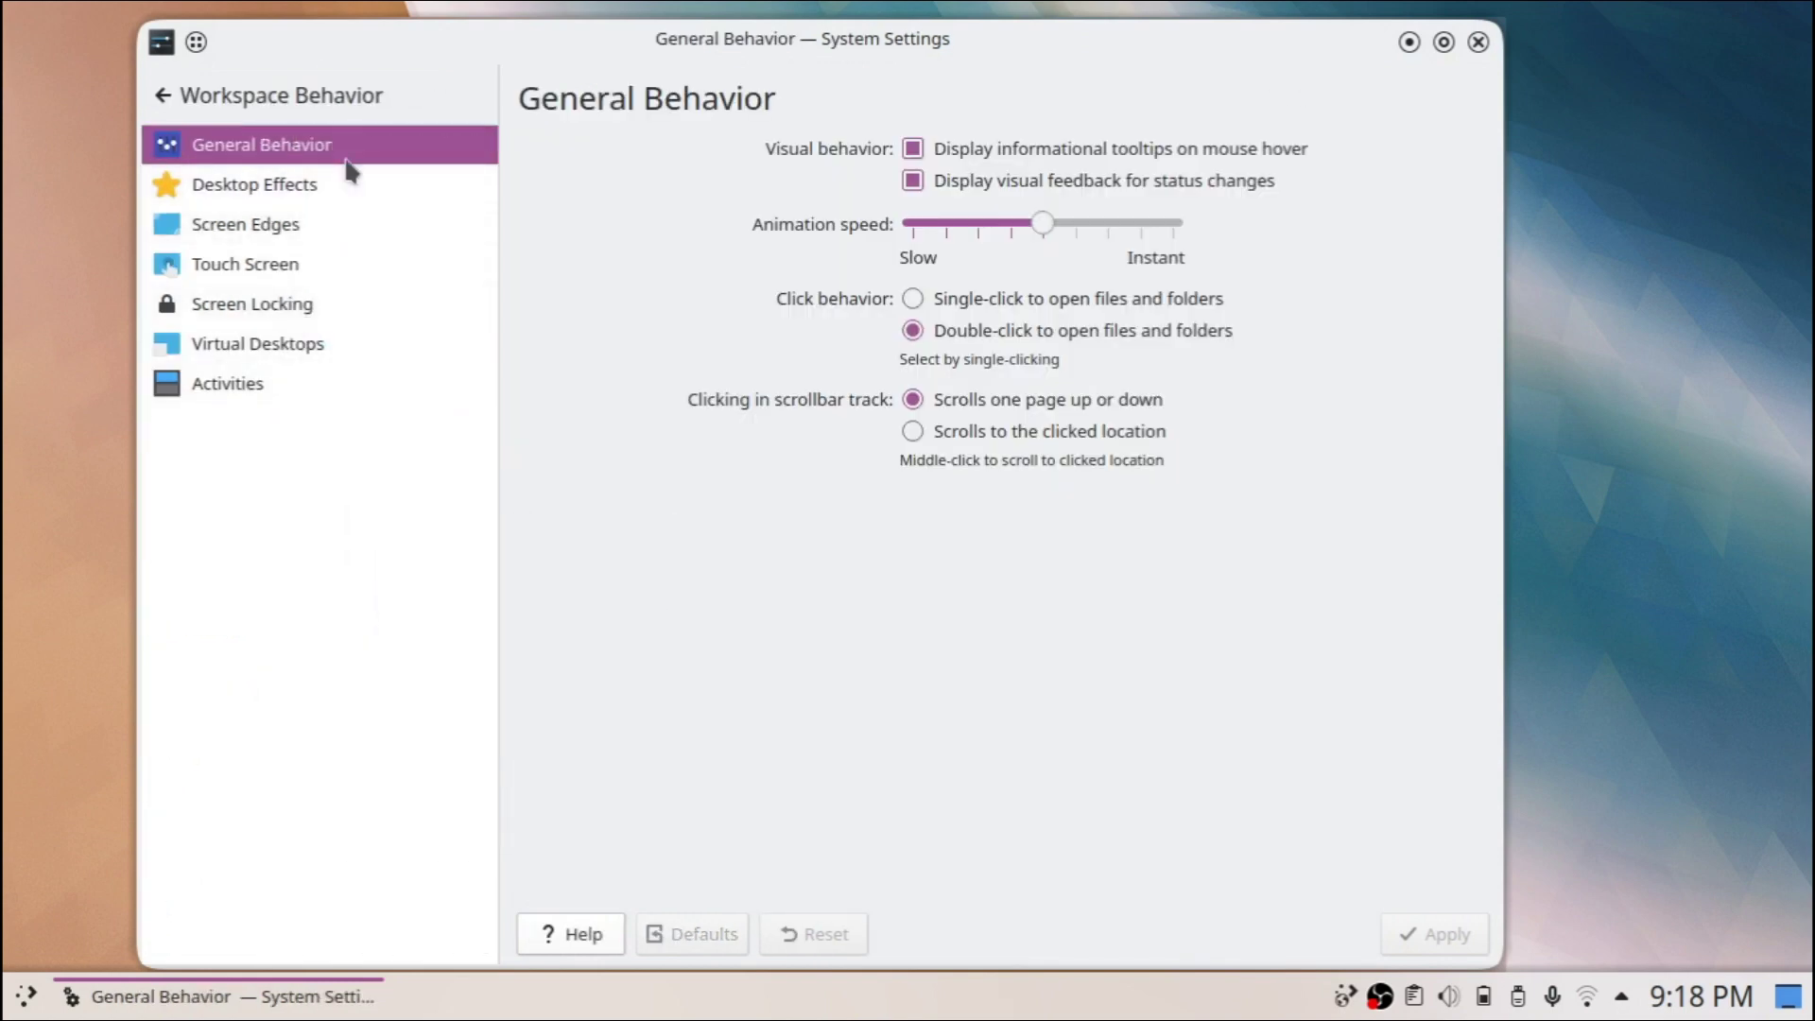
{"action": "left_click", "coordinate": [307, 189]}
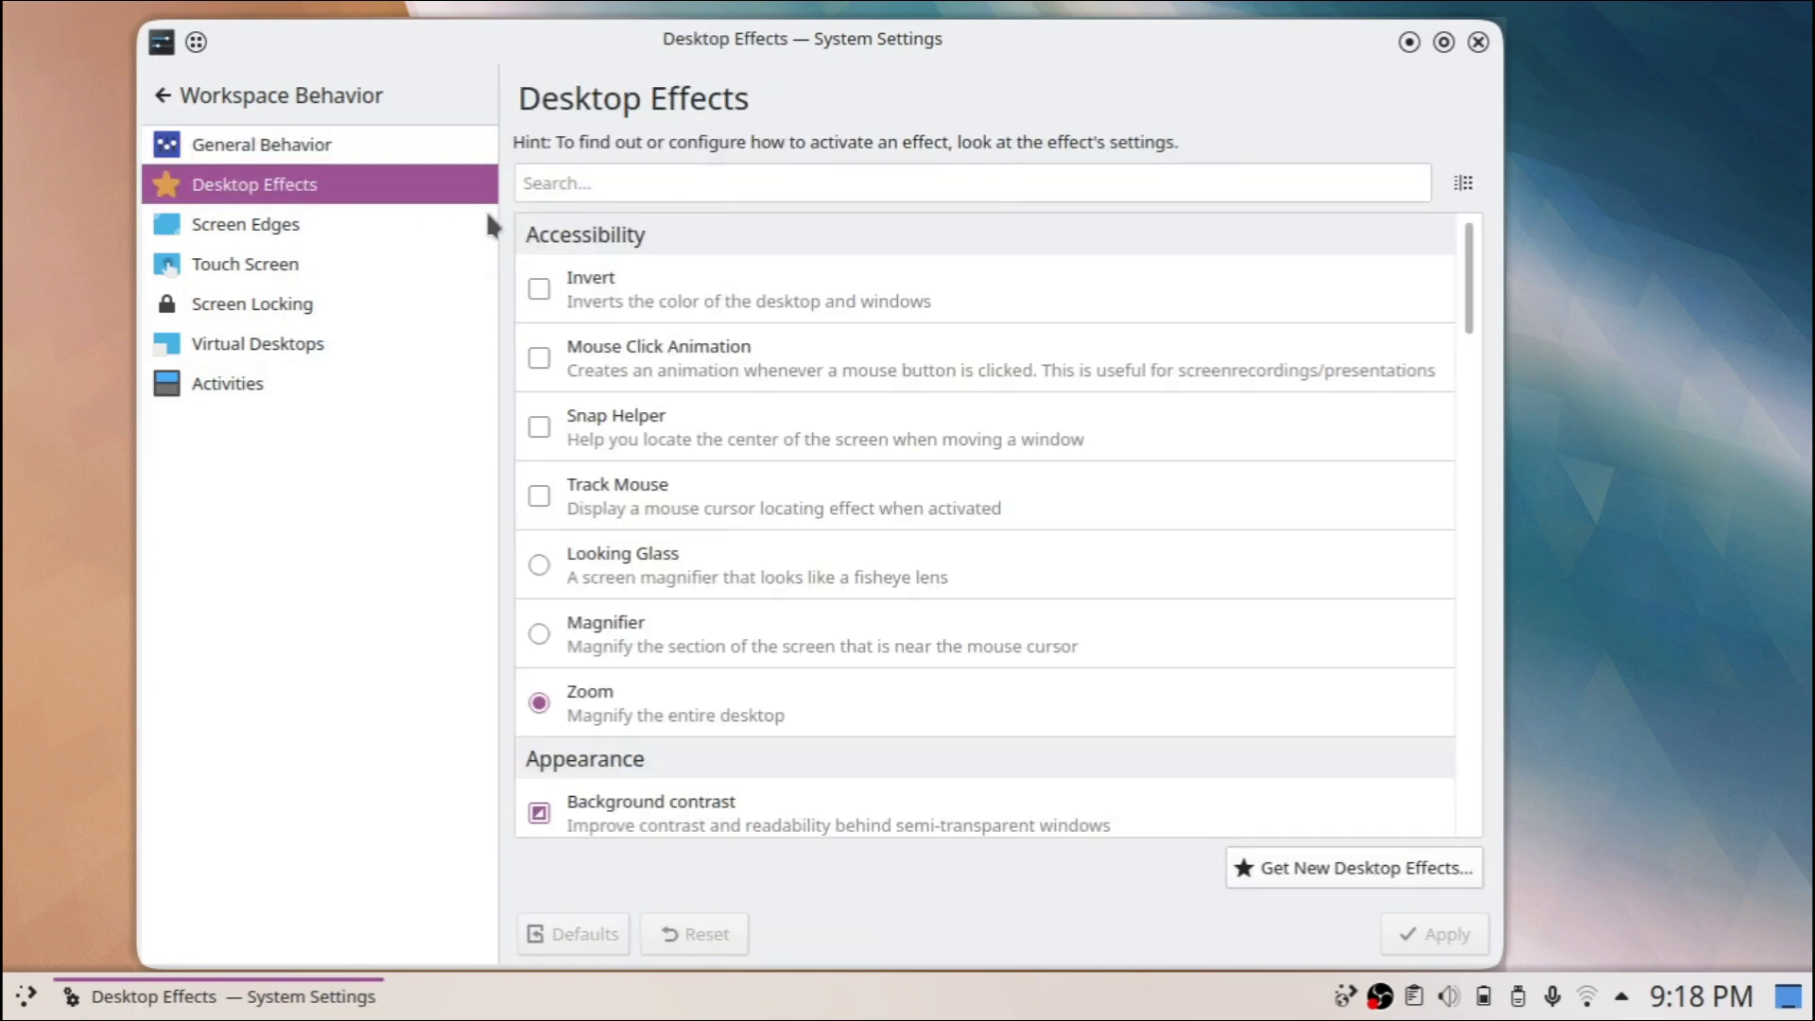
{"action": "scroll", "coordinate": [766, 421], "scroll_direction": "down", "scroll_amount": 2}
{"action": "left_click", "coordinate": [540, 764]}
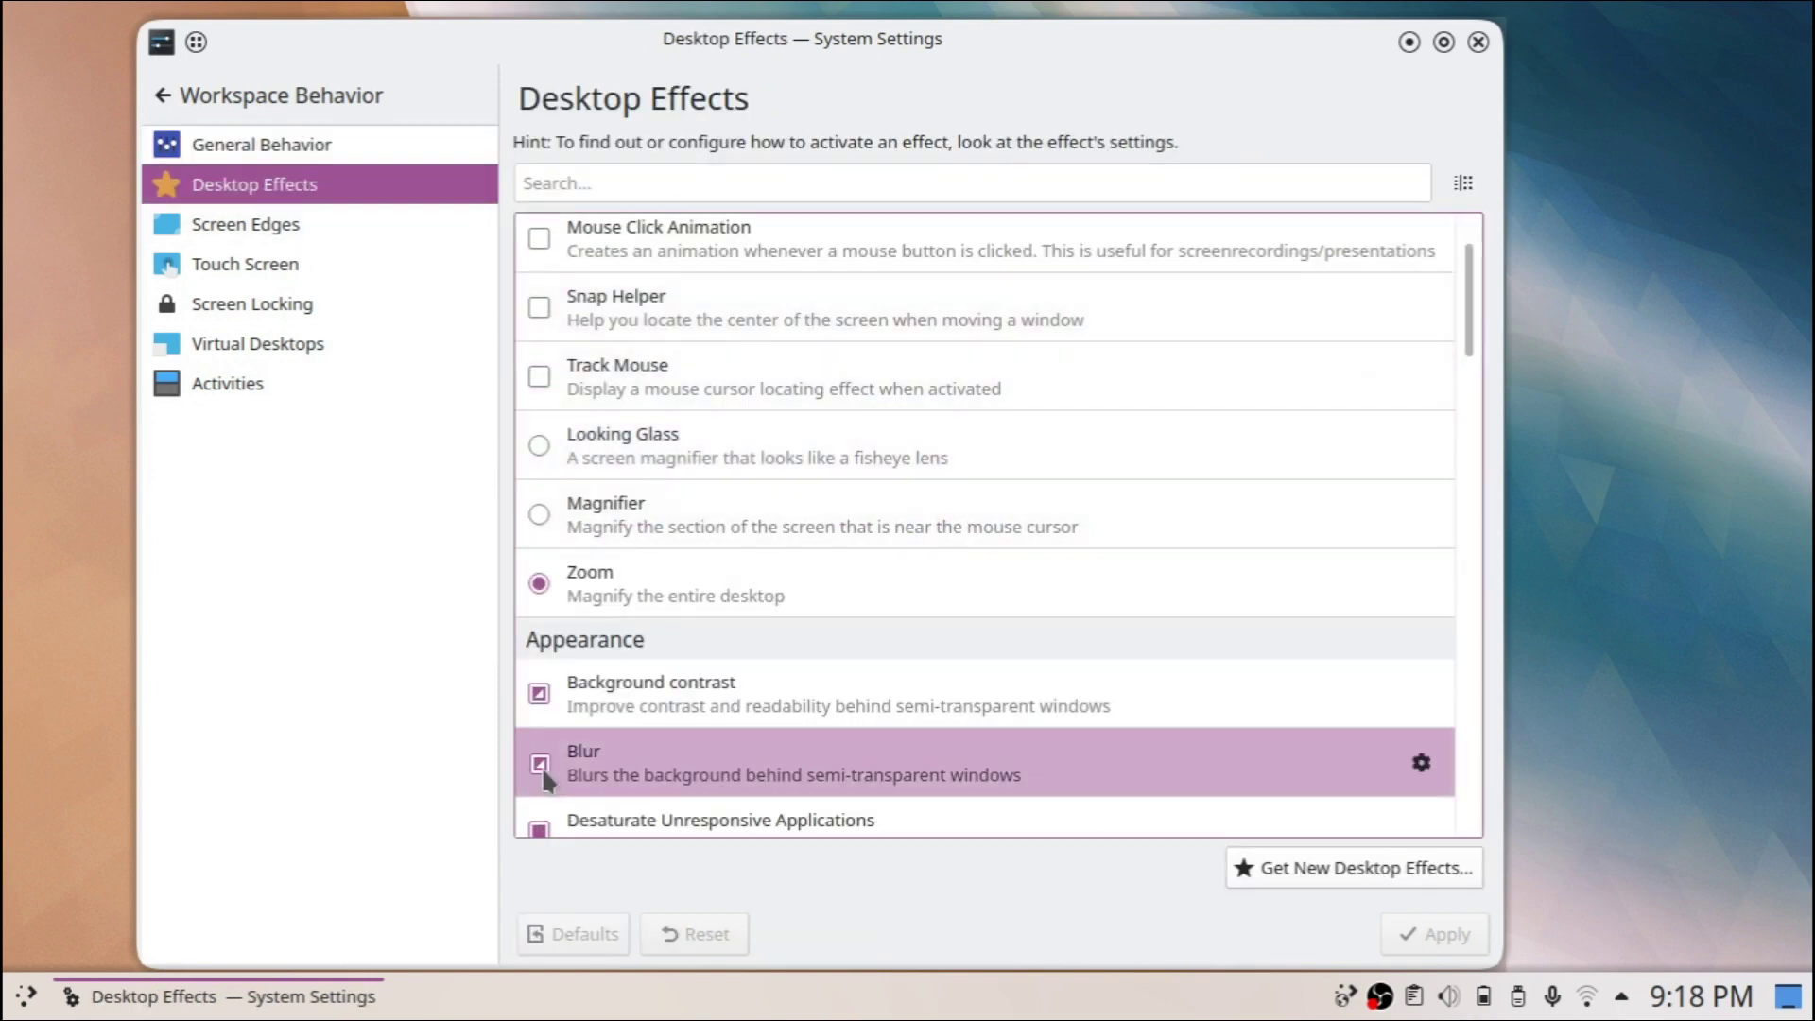
{"action": "left_click", "coordinate": [1386, 923]}
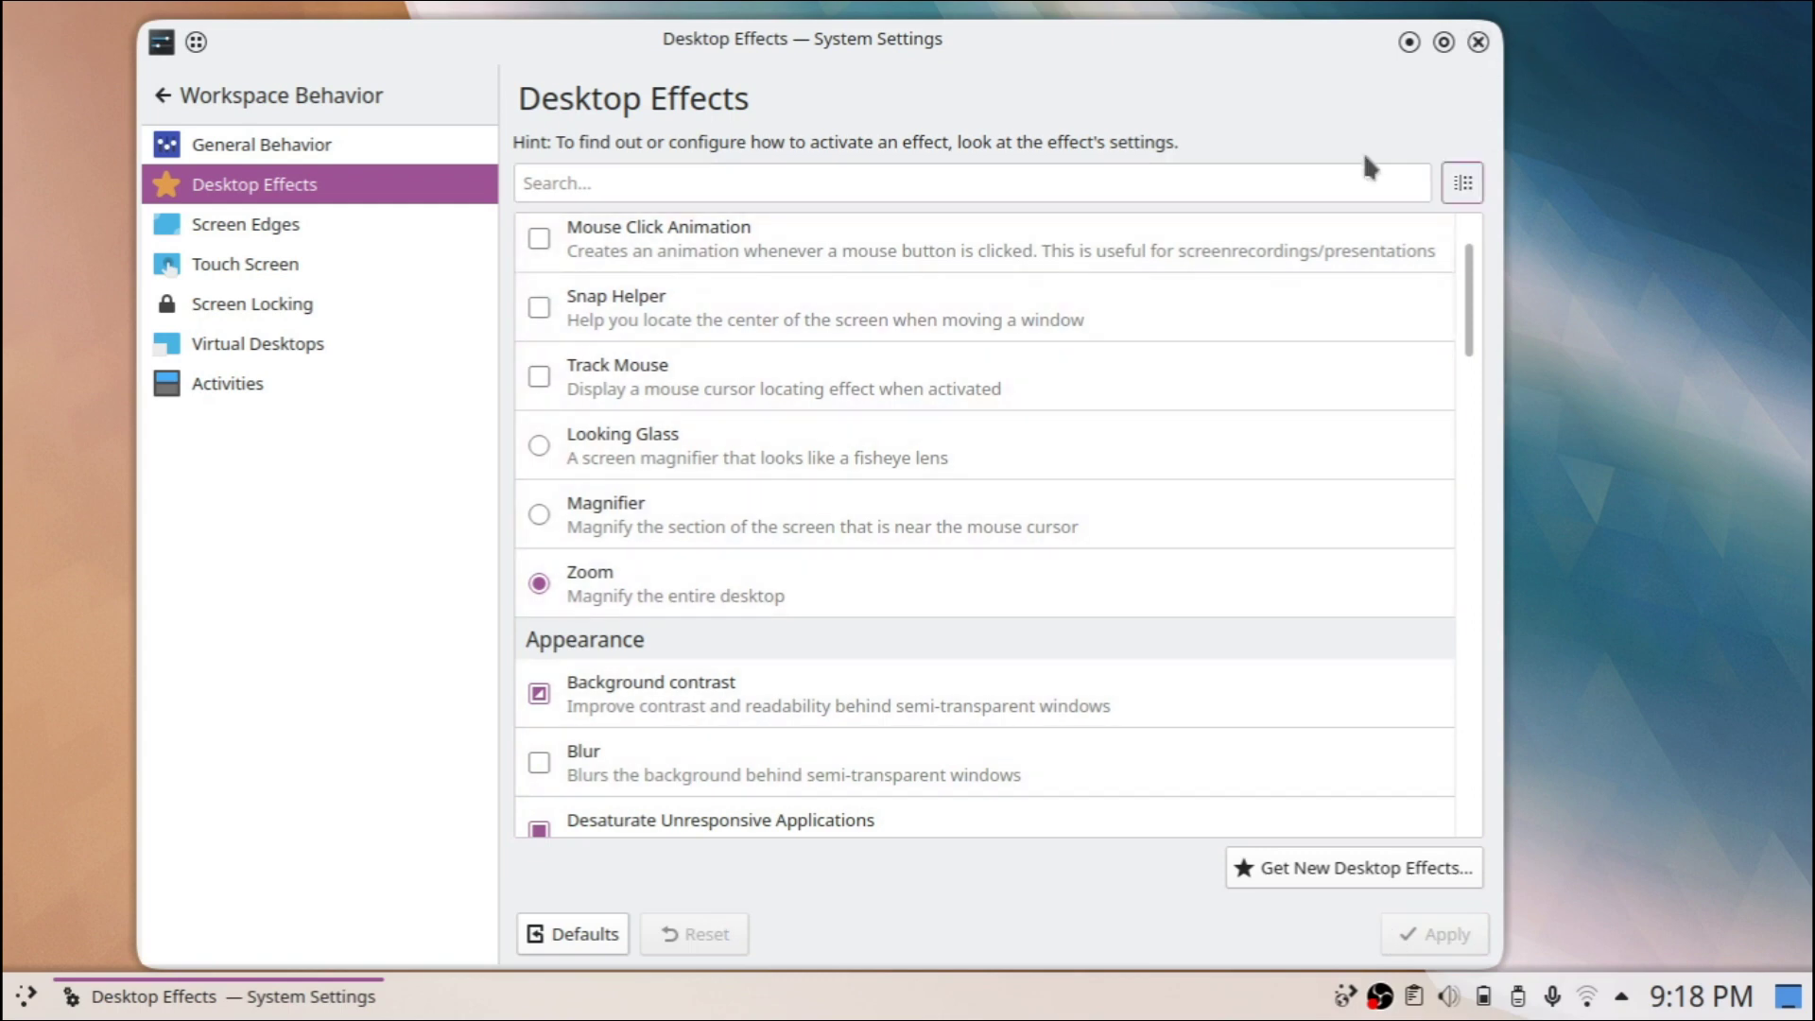
- Re-enable the Blur desktop effect, accept its blur and noise strength settings and apply the change
{"action": "left_click", "coordinate": [532, 762]}
{"action": "left_click", "coordinate": [1421, 762]}
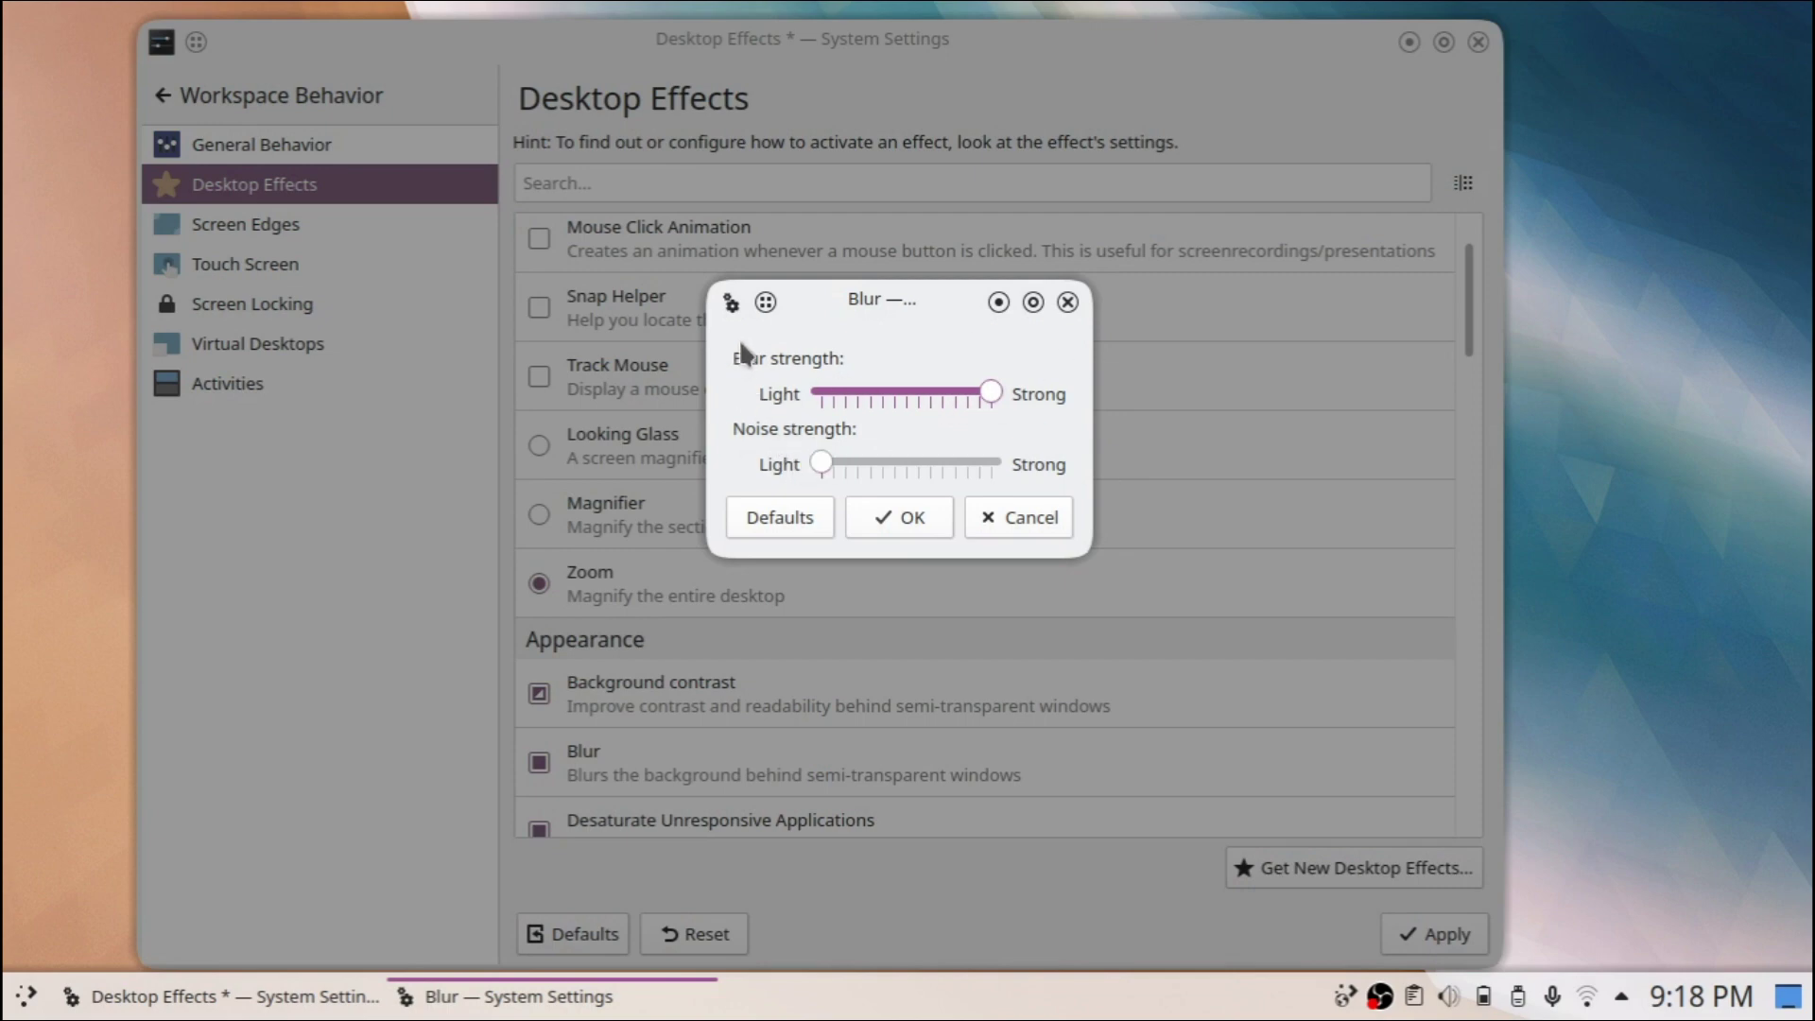
{"action": "left_click", "coordinate": [900, 517]}
{"action": "left_click", "coordinate": [1418, 931]}
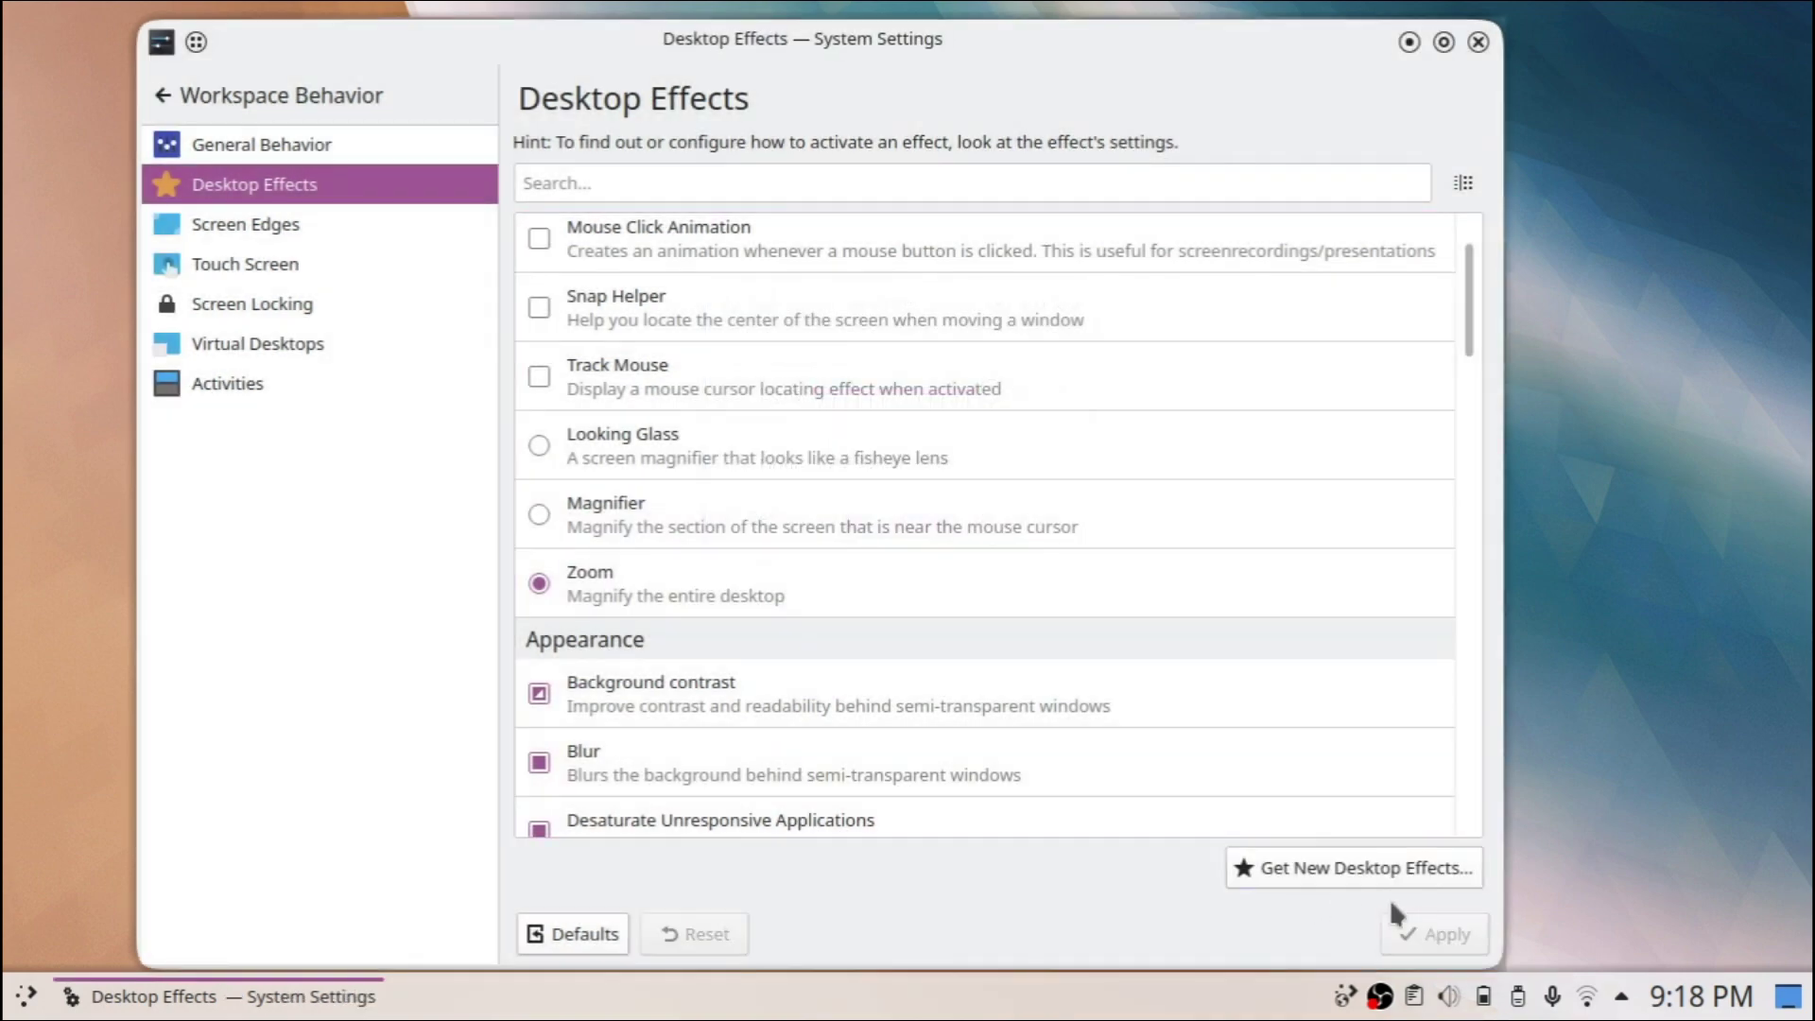
- Open the Task Switcher settings under Window Management and look at the visualization choices
{"action": "left_click", "coordinate": [256, 109]}
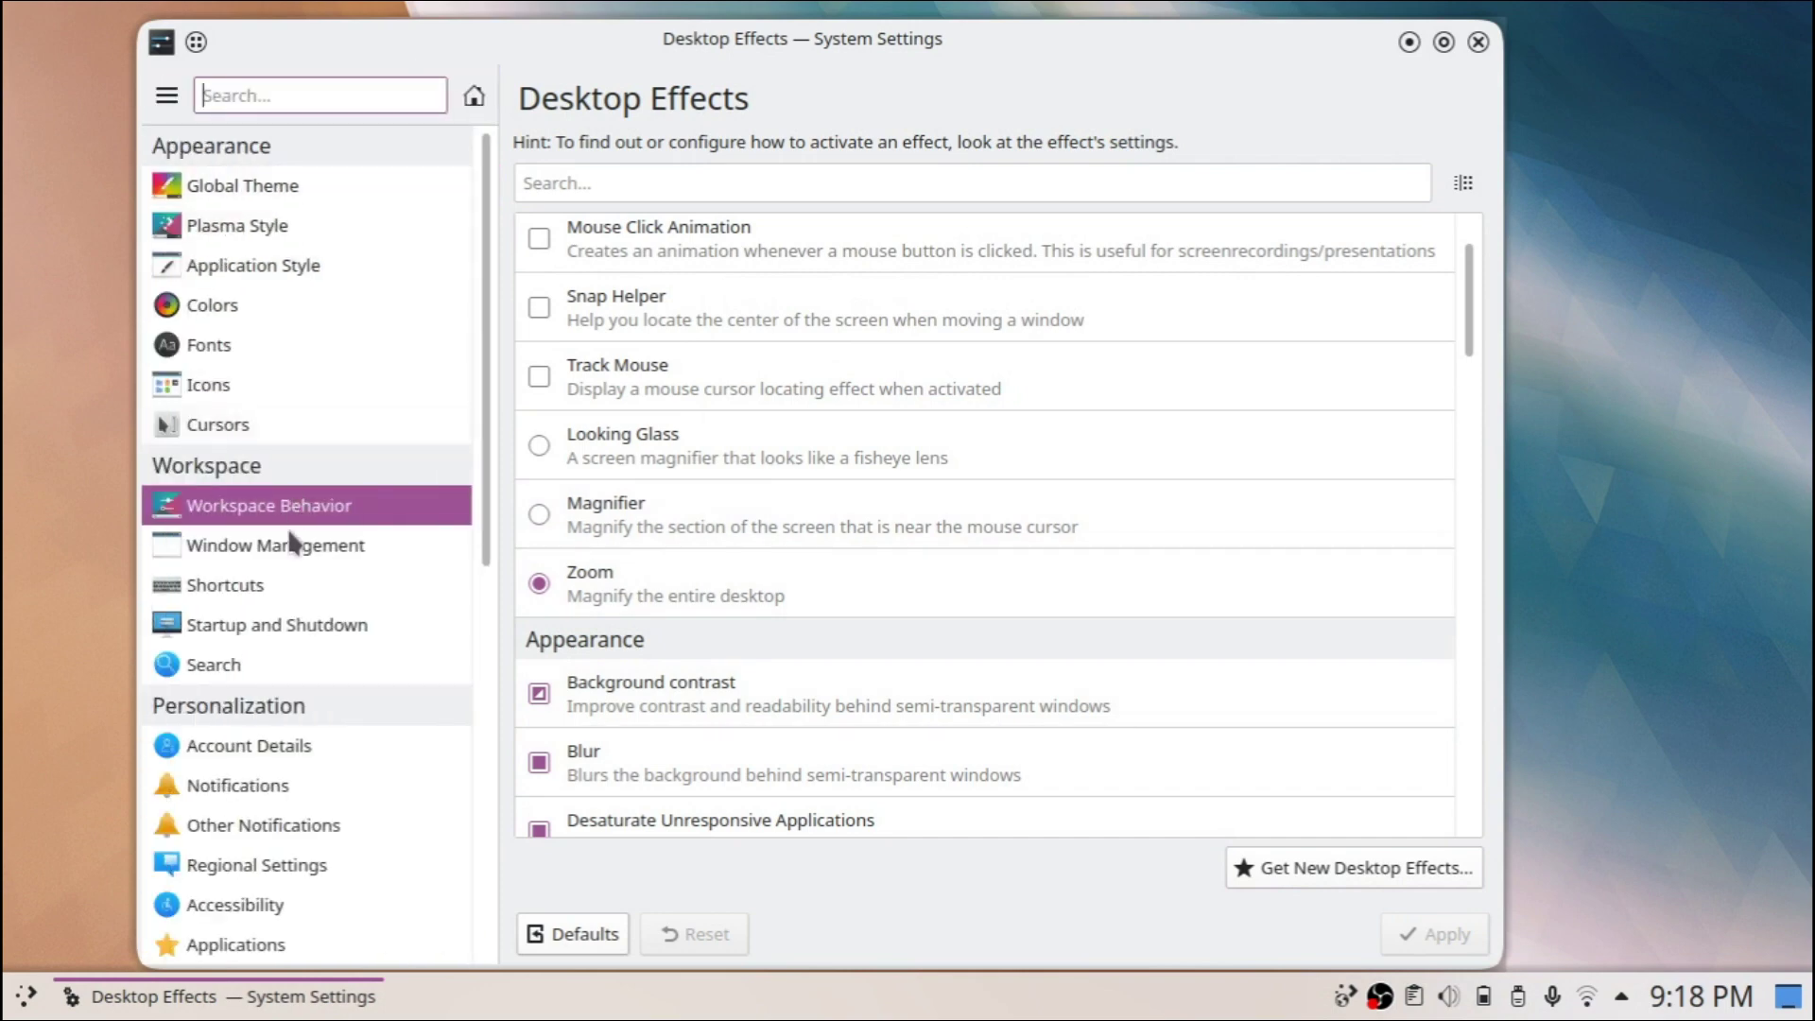
{"action": "left_click", "coordinate": [288, 541]}
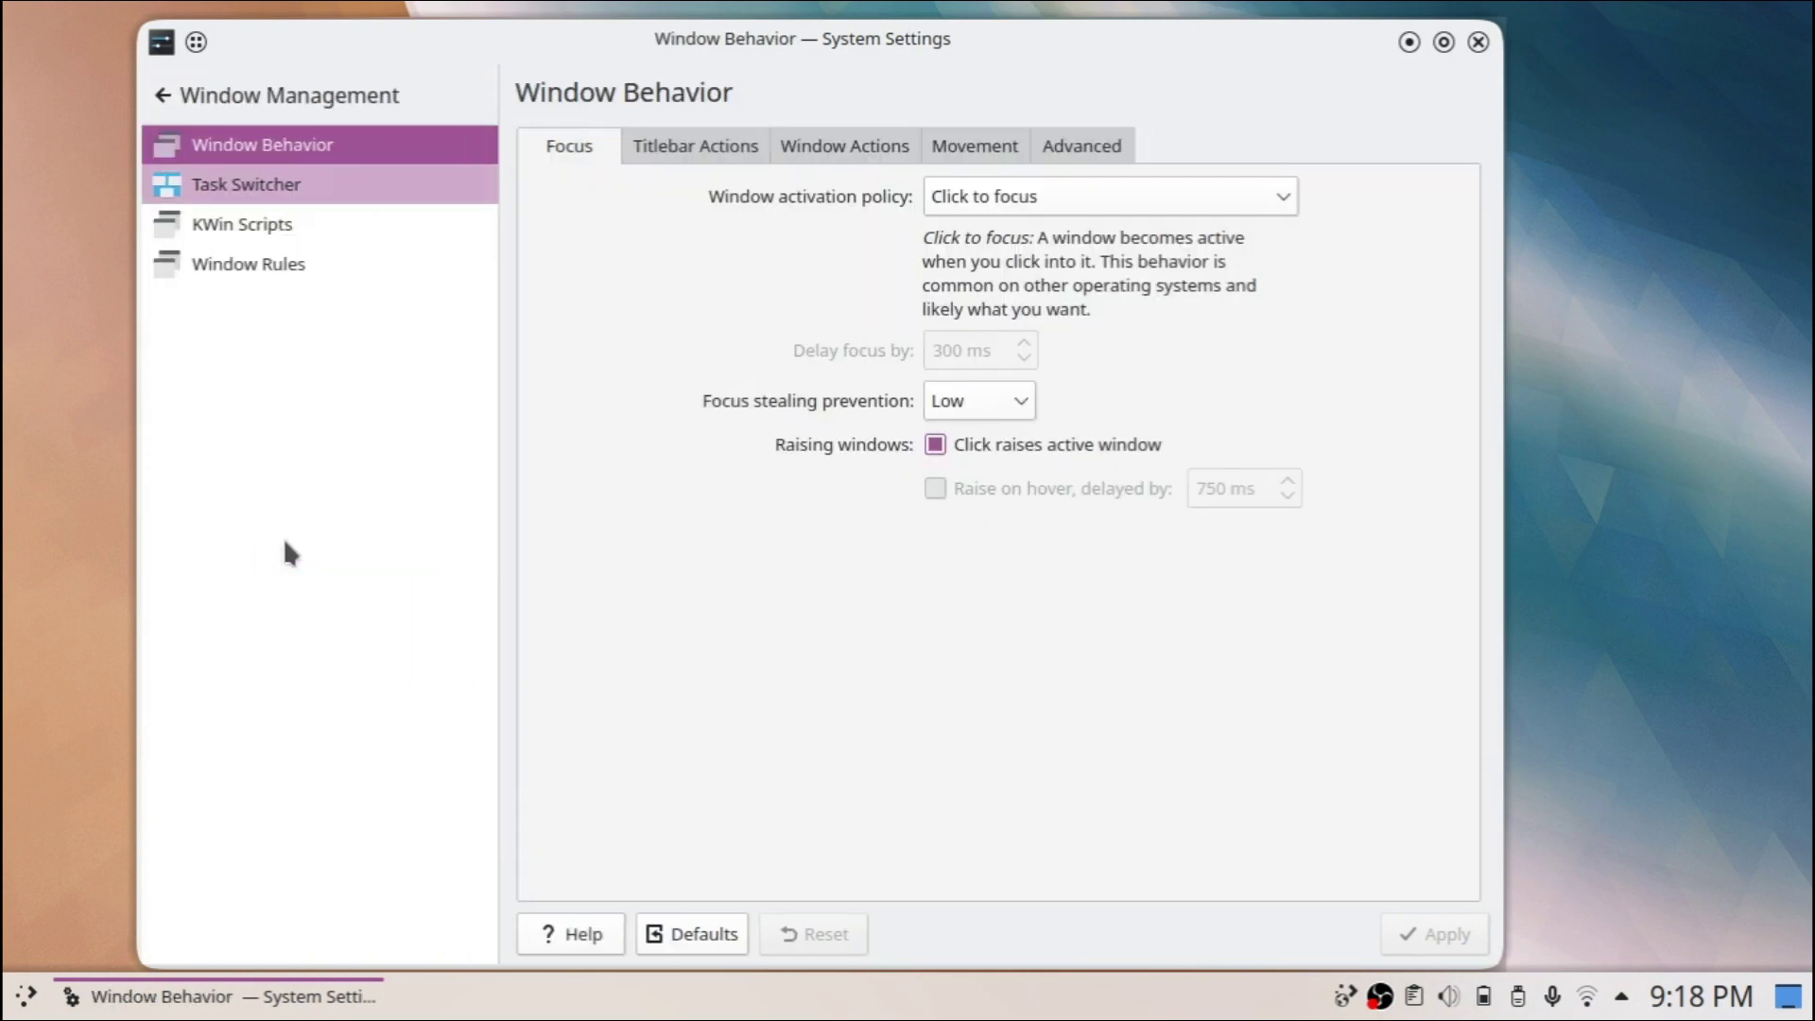
{"action": "left_click", "coordinate": [202, 186]}
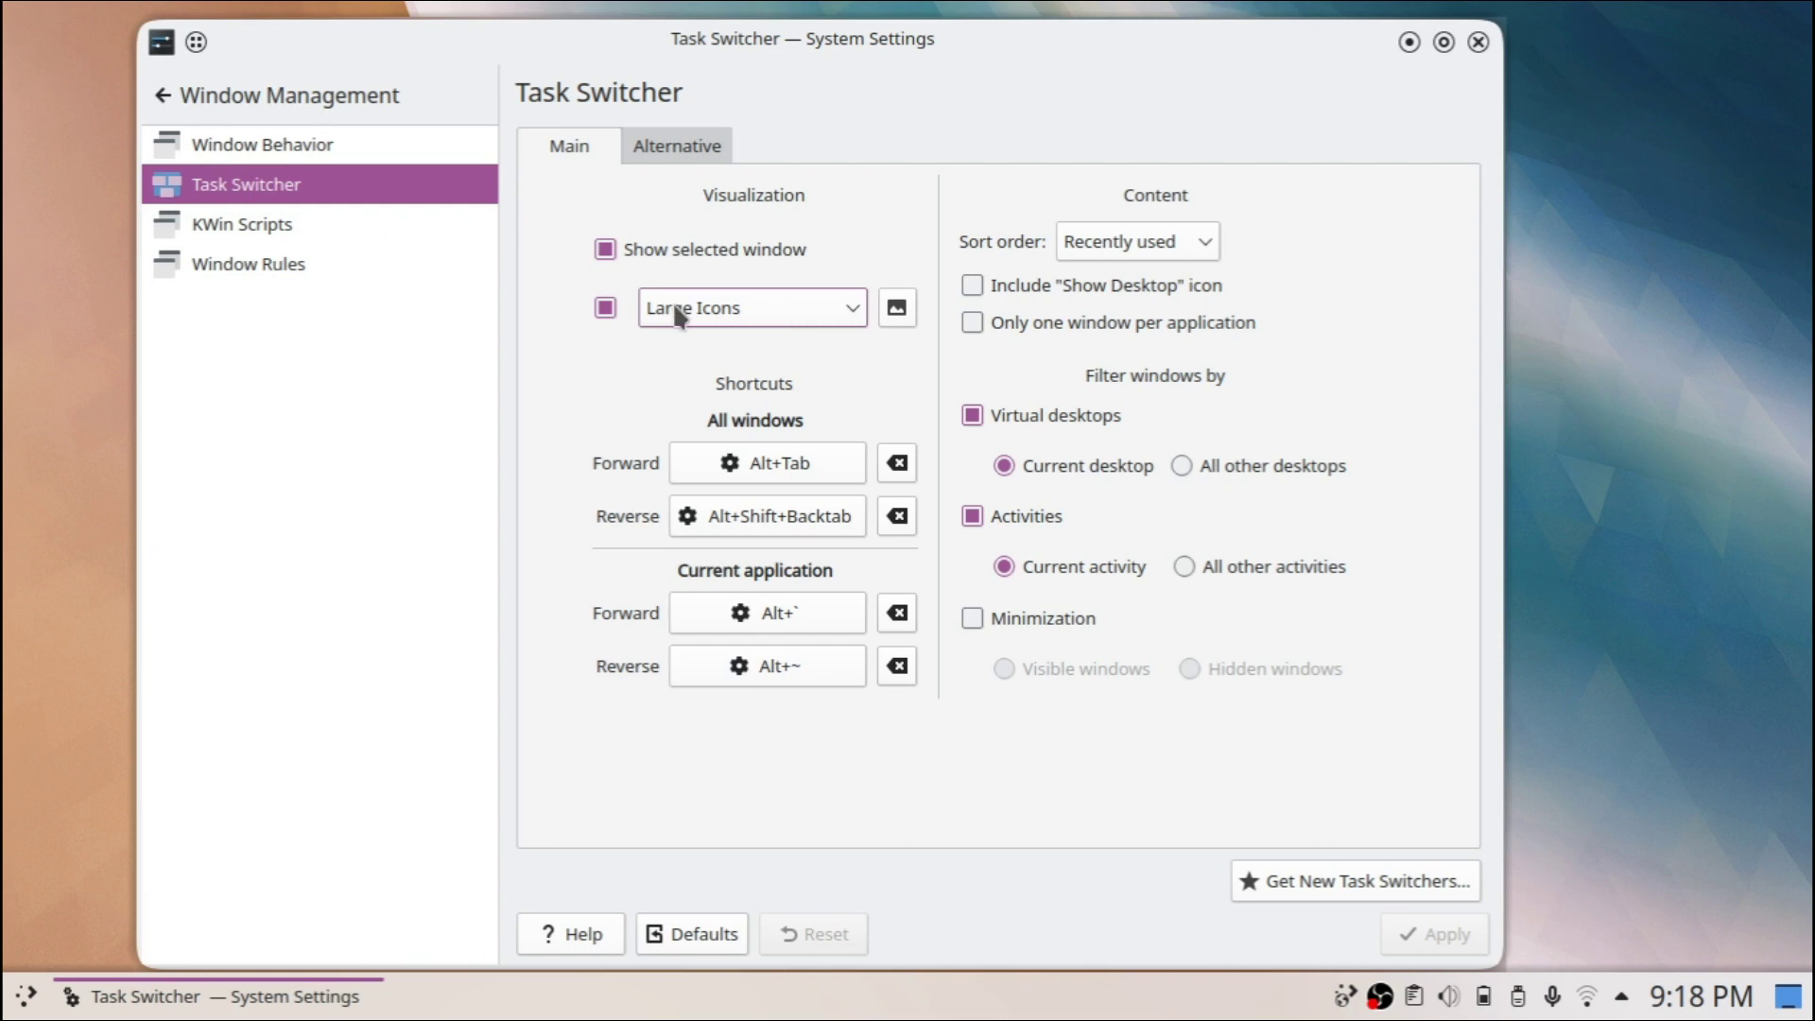
{"action": "left_click", "coordinate": [831, 309]}
{"action": "left_click", "coordinate": [1464, 738]}
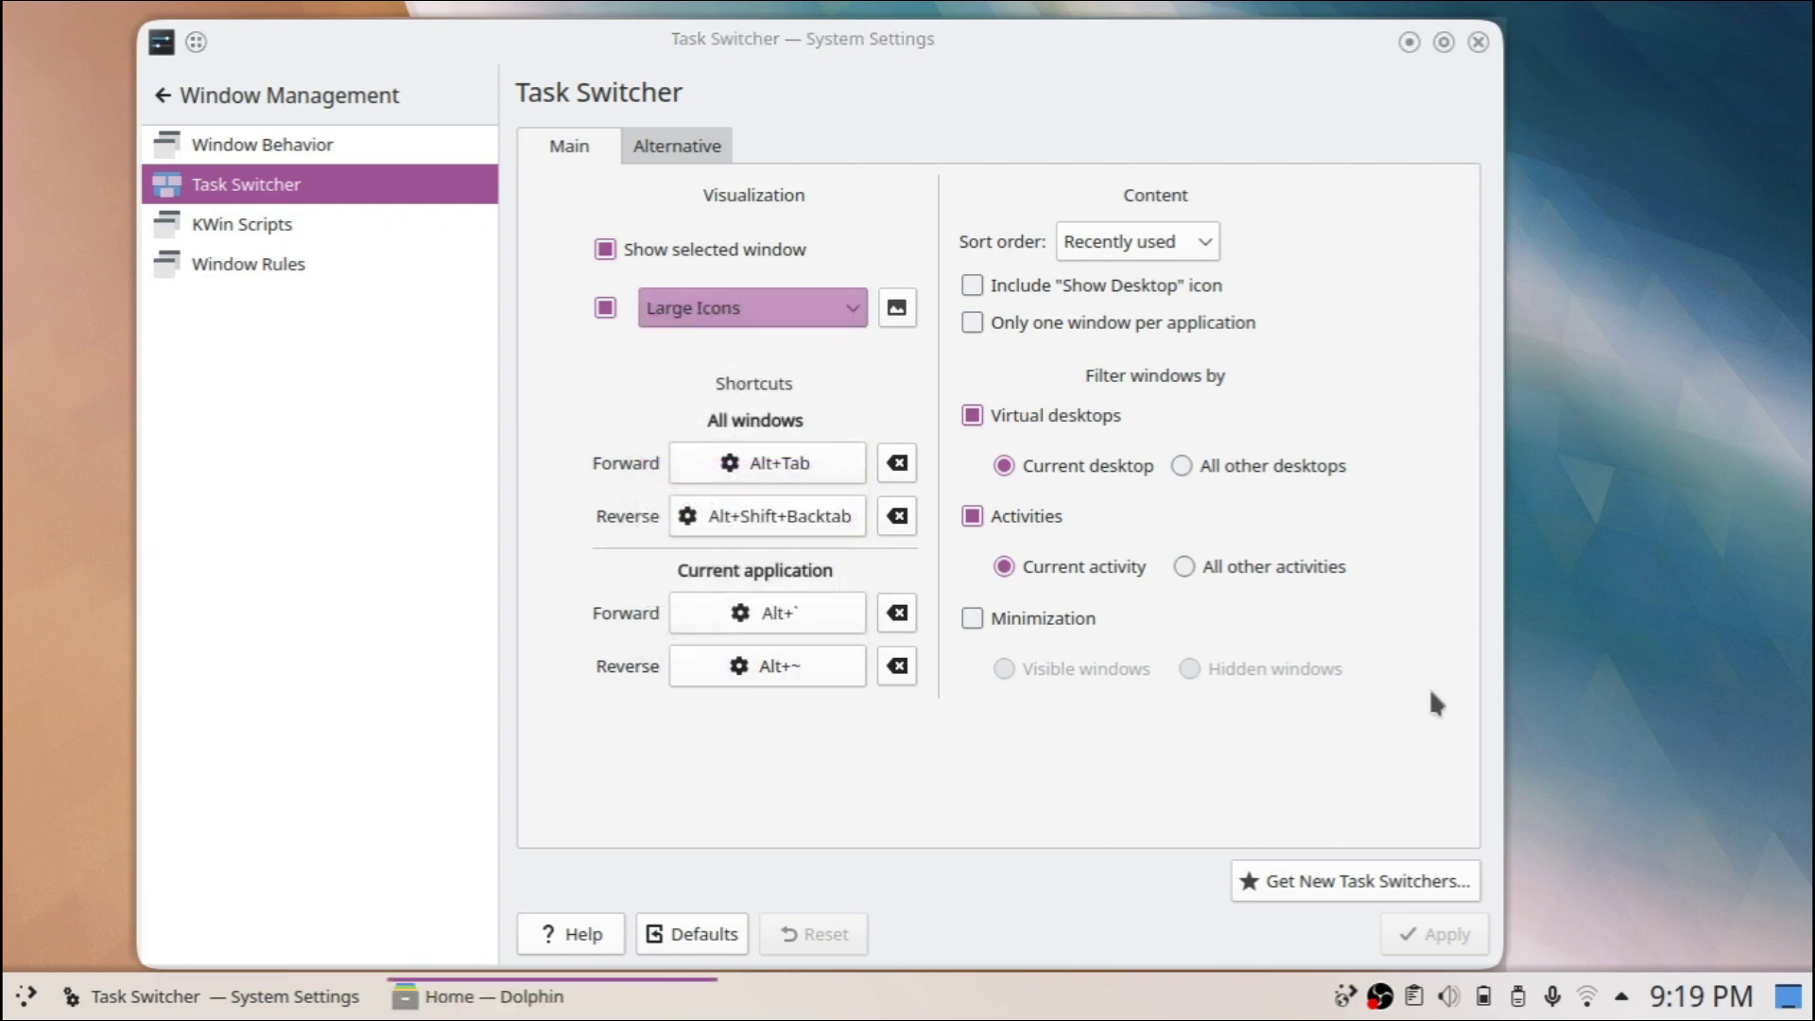
- Open a Dolphin window and switch between it and System Settings to preview the Large Icons task switcher
{"action": "key", "text": "super+e"}
{"action": "key", "text": "alt+Tab"}
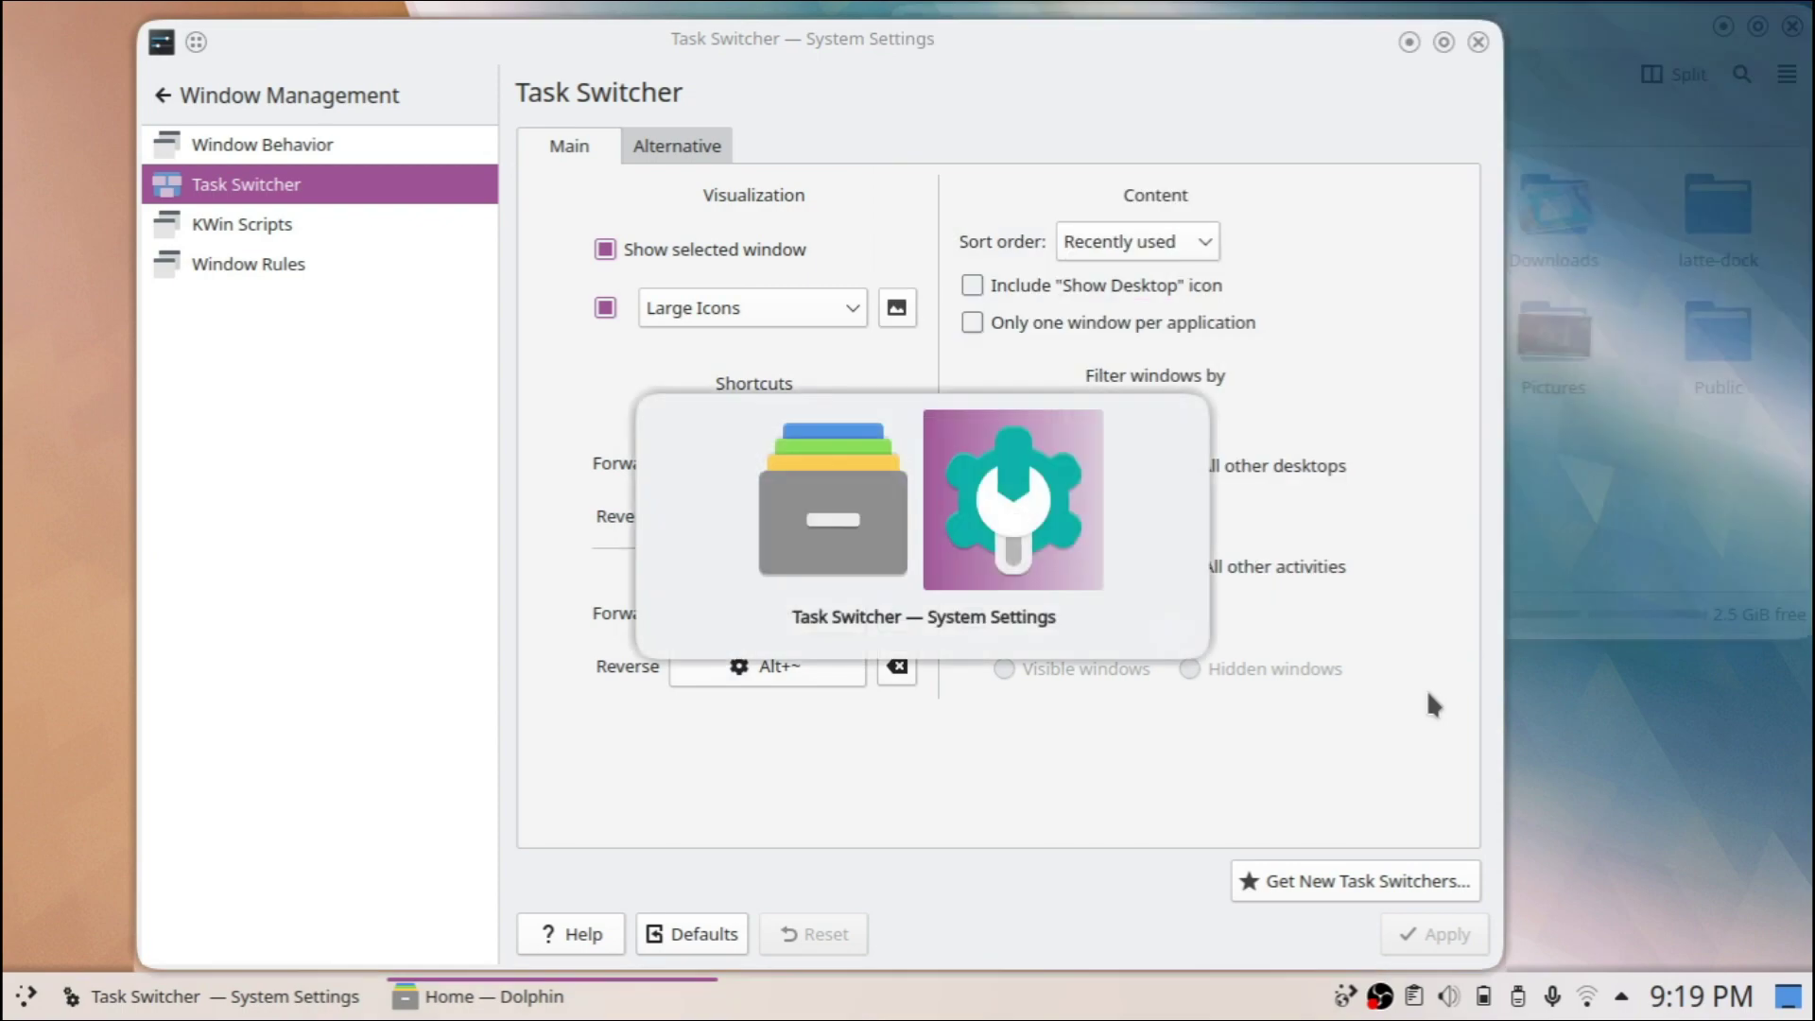
{"action": "key", "text": "alt+Tab"}
{"action": "key", "text": "alt+Tab"}
{"action": "key", "text": "alt+Tab"}
{"action": "key", "text": "alt+Tab"}
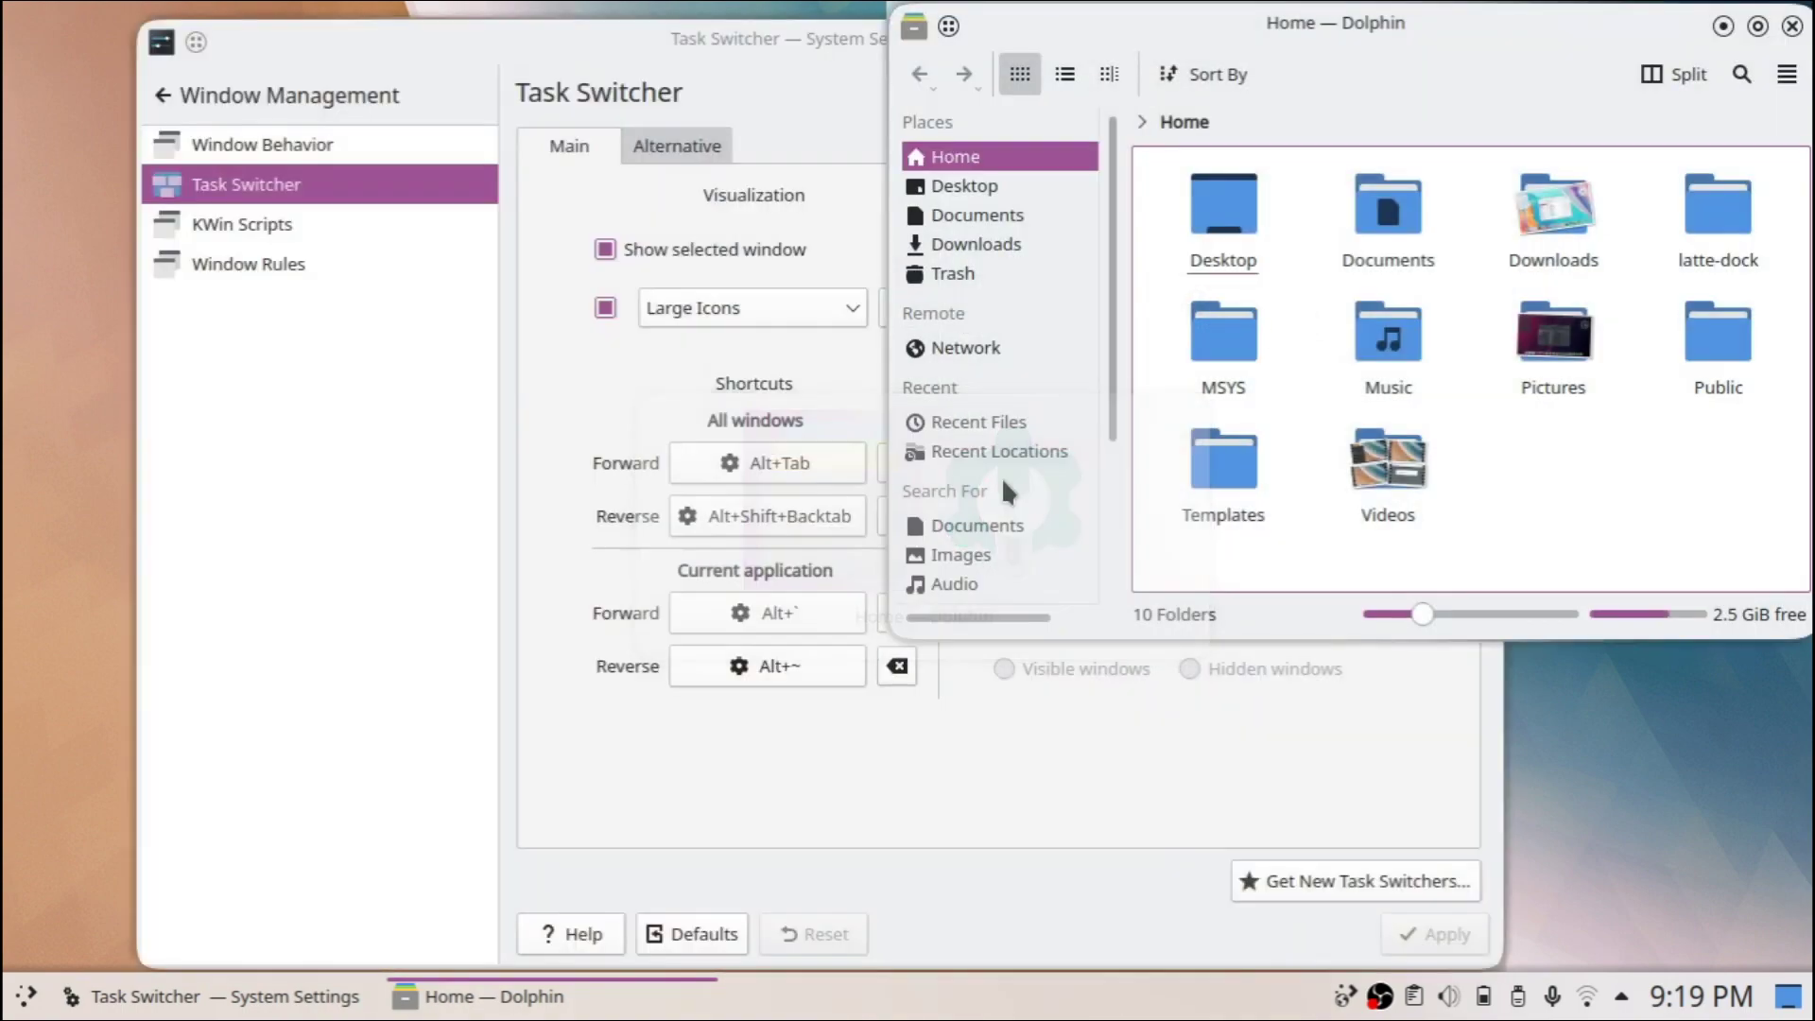
{"action": "left_click", "coordinate": [579, 431]}
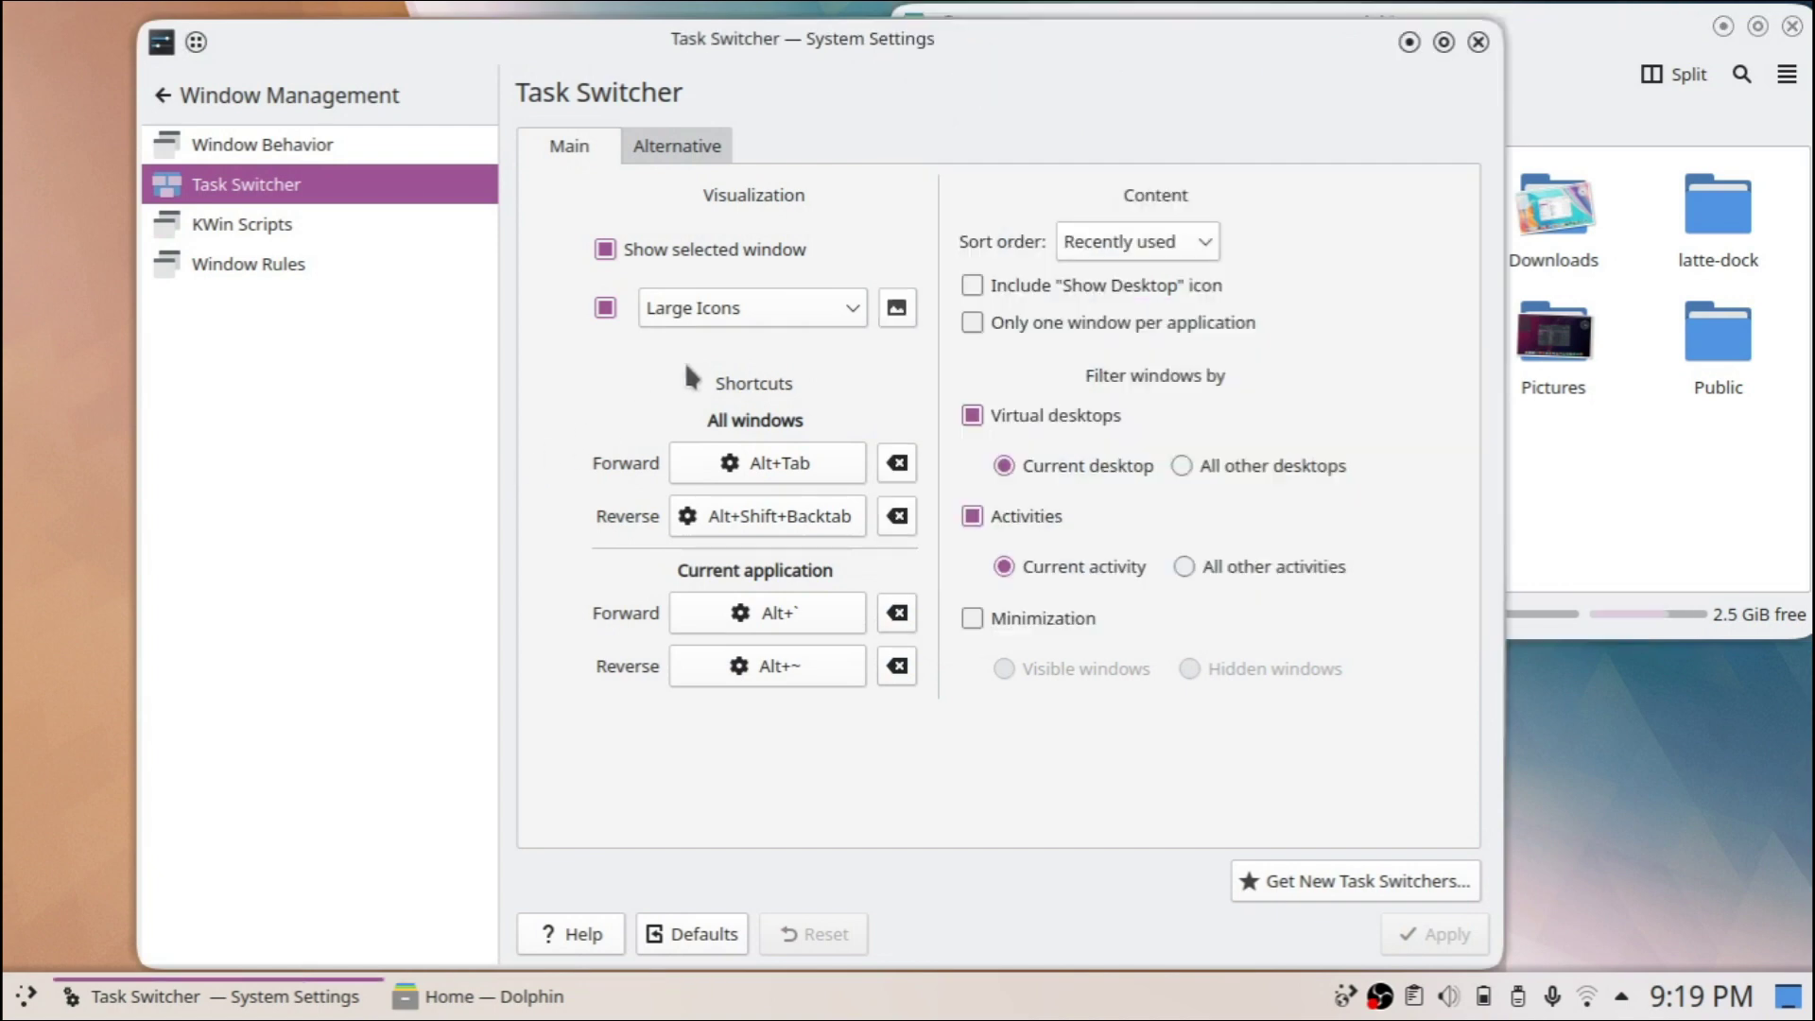
- Include the "Show Desktop" icon in the task switcher, apply the change and test it by switching windows
{"action": "left_click", "coordinate": [968, 287]}
{"action": "left_click", "coordinate": [1438, 931]}
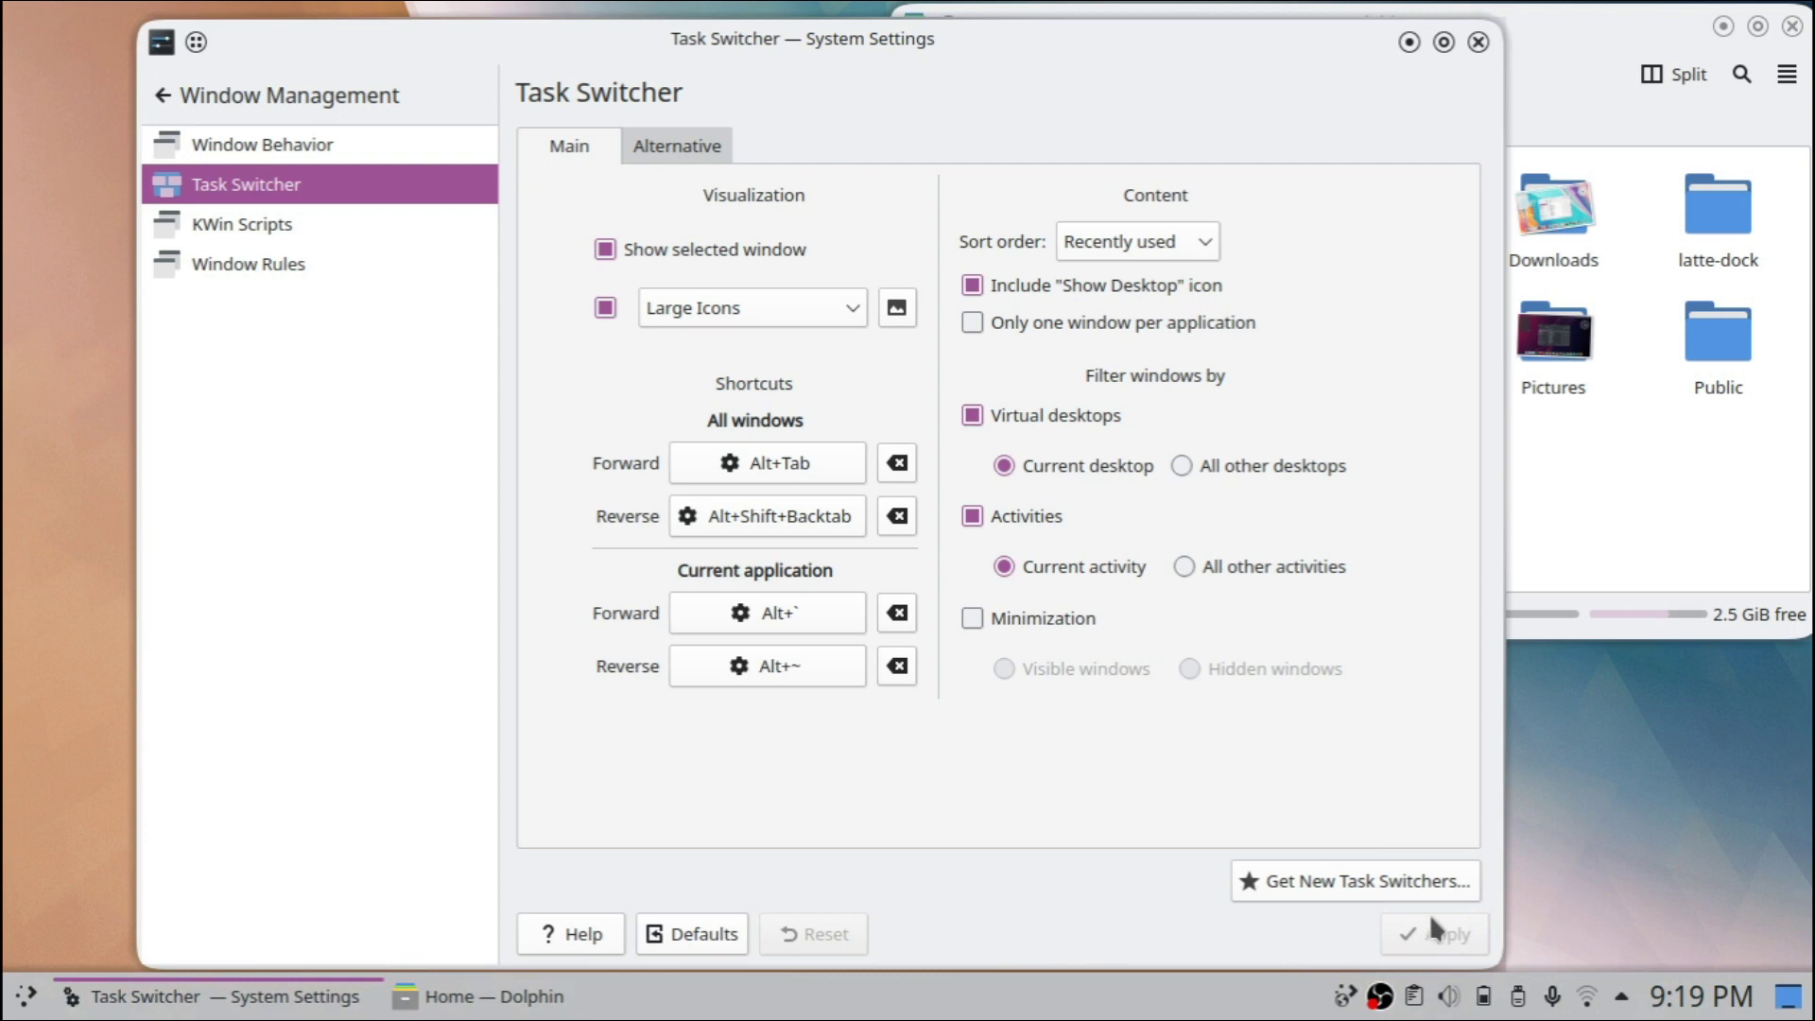
{"action": "key", "text": "alt+Tab"}
{"action": "key", "text": "alt+Tab"}
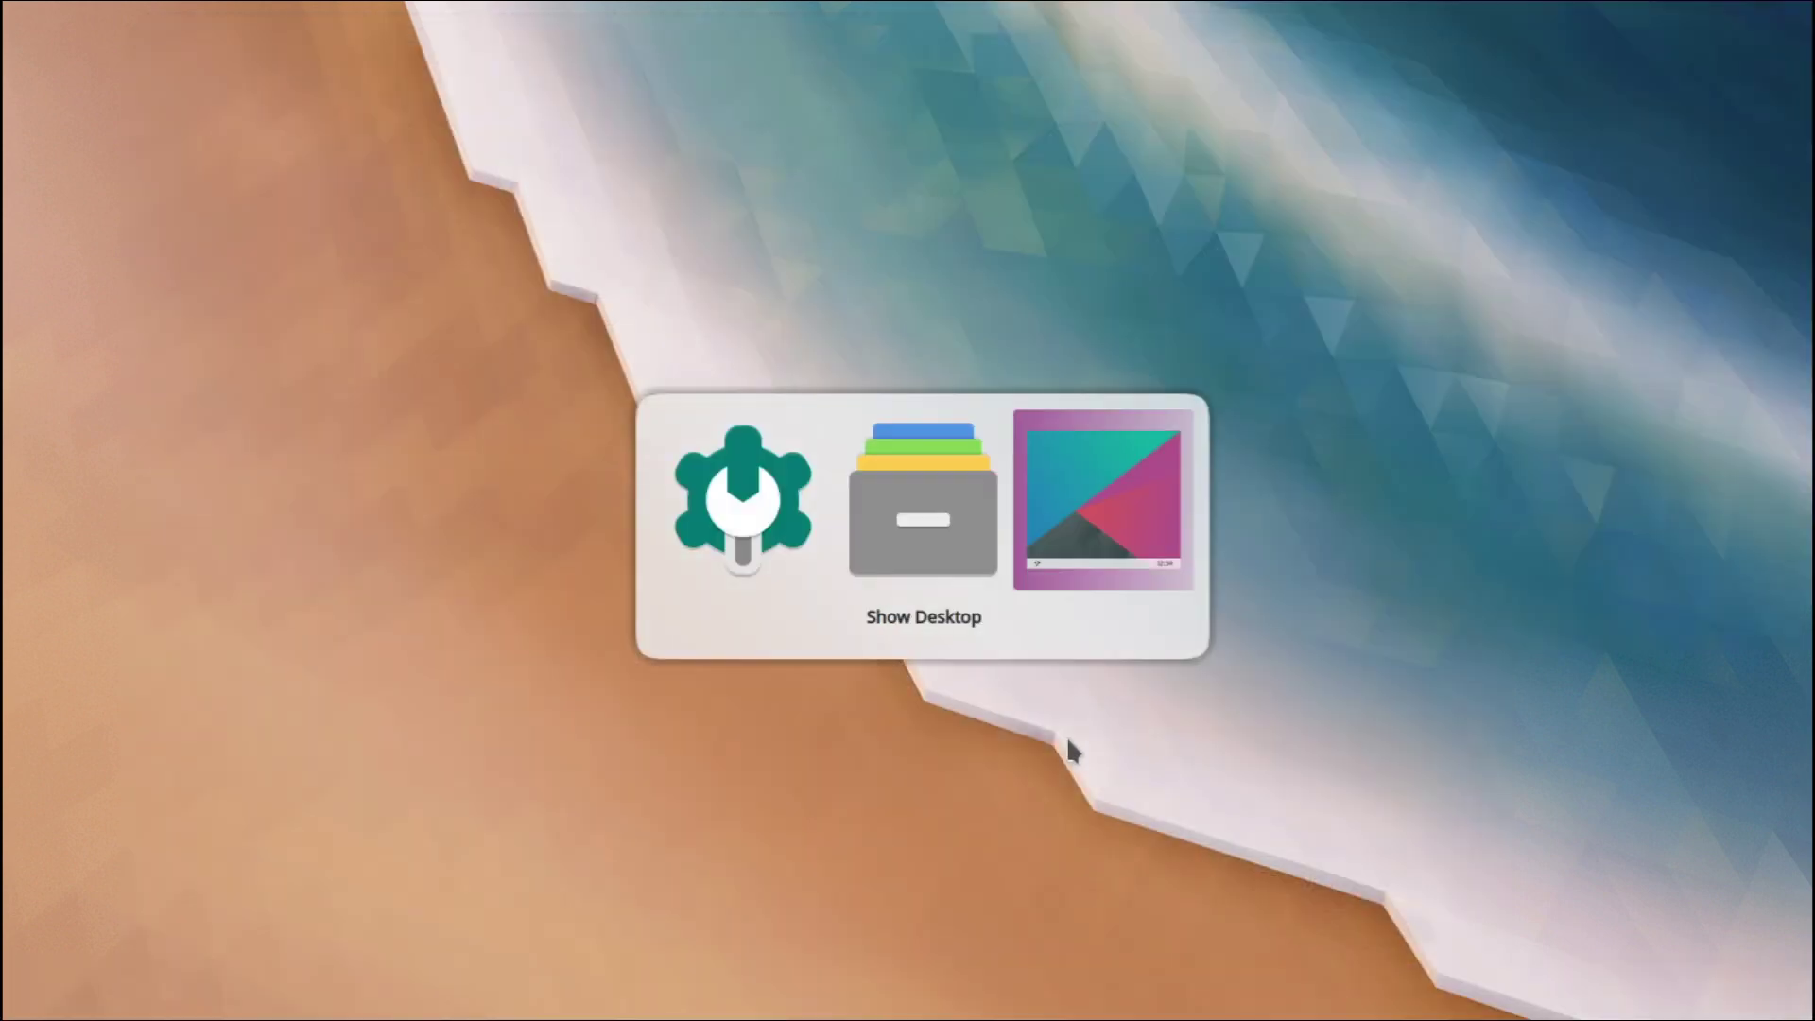
{"action": "key", "text": "alt+Tab"}
- Open the Startup and Shutdown settings for the Login Screen (SDDM) theme
{"action": "left_click", "coordinate": [322, 90]}
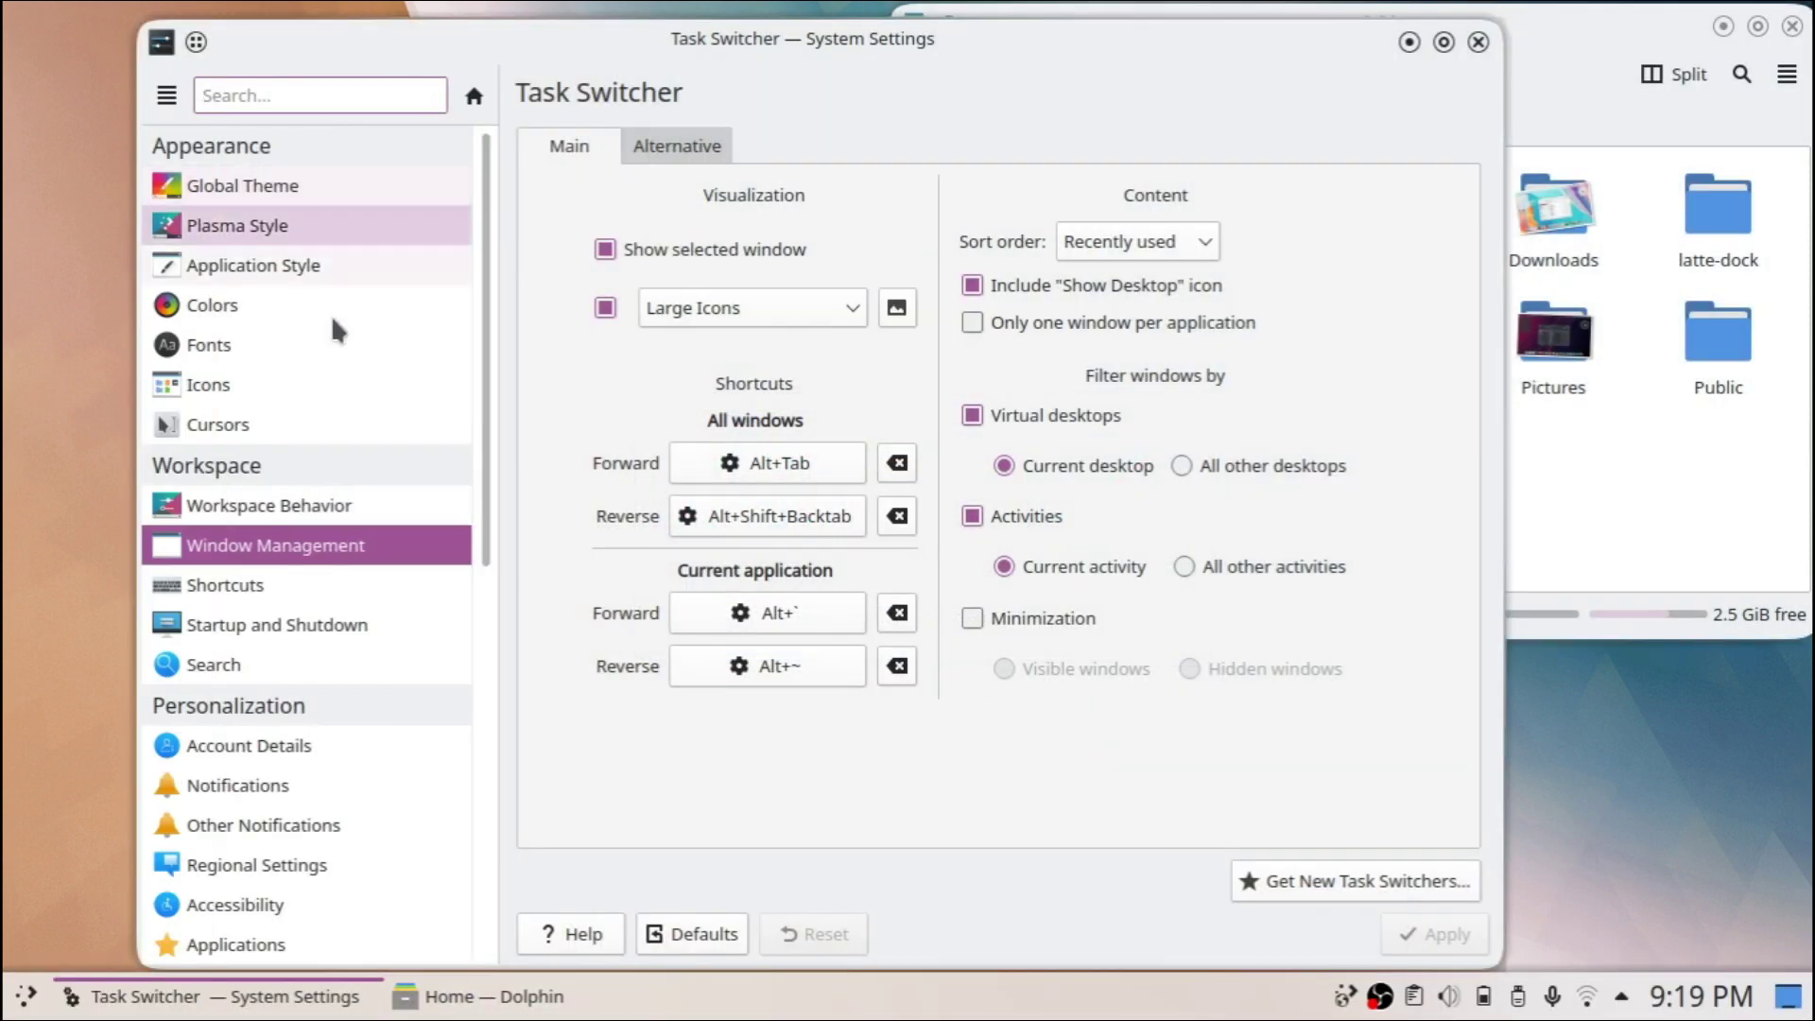
{"action": "left_click", "coordinate": [195, 631]}
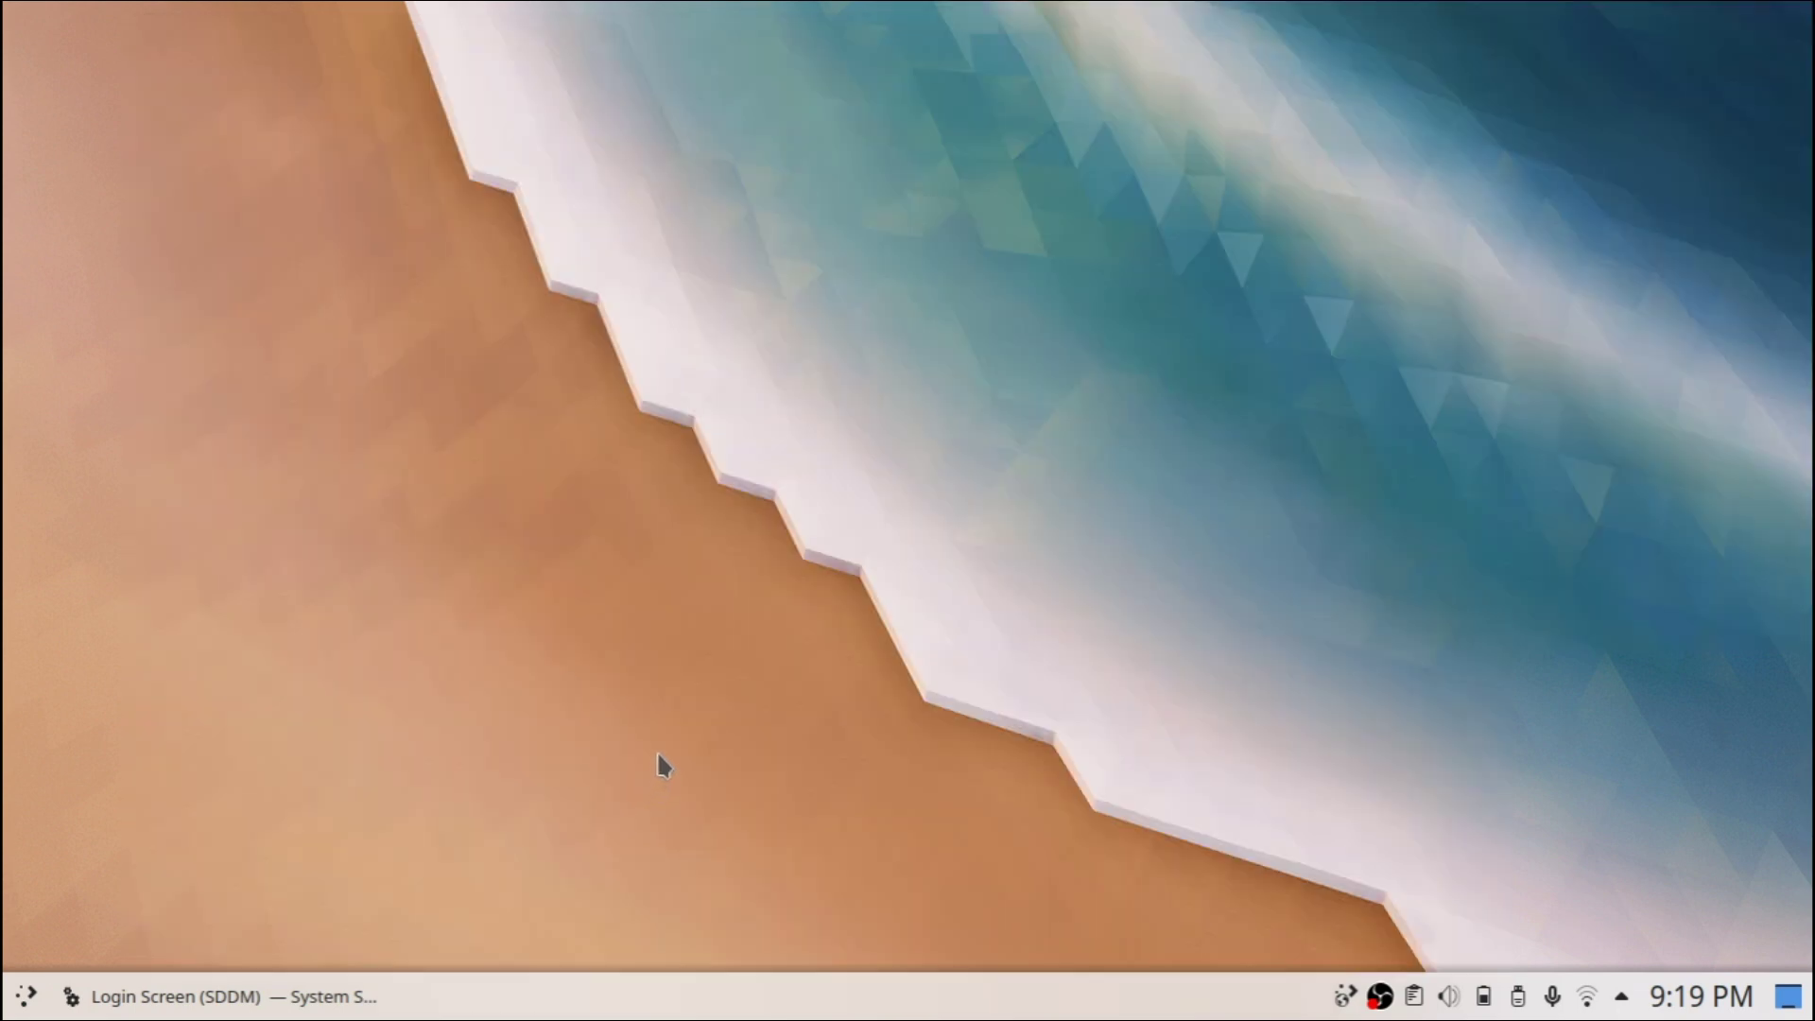
- Launch the Kate text editor, move its window around to inspect the rounded decoration and close it
{"action": "key", "text": "super"}
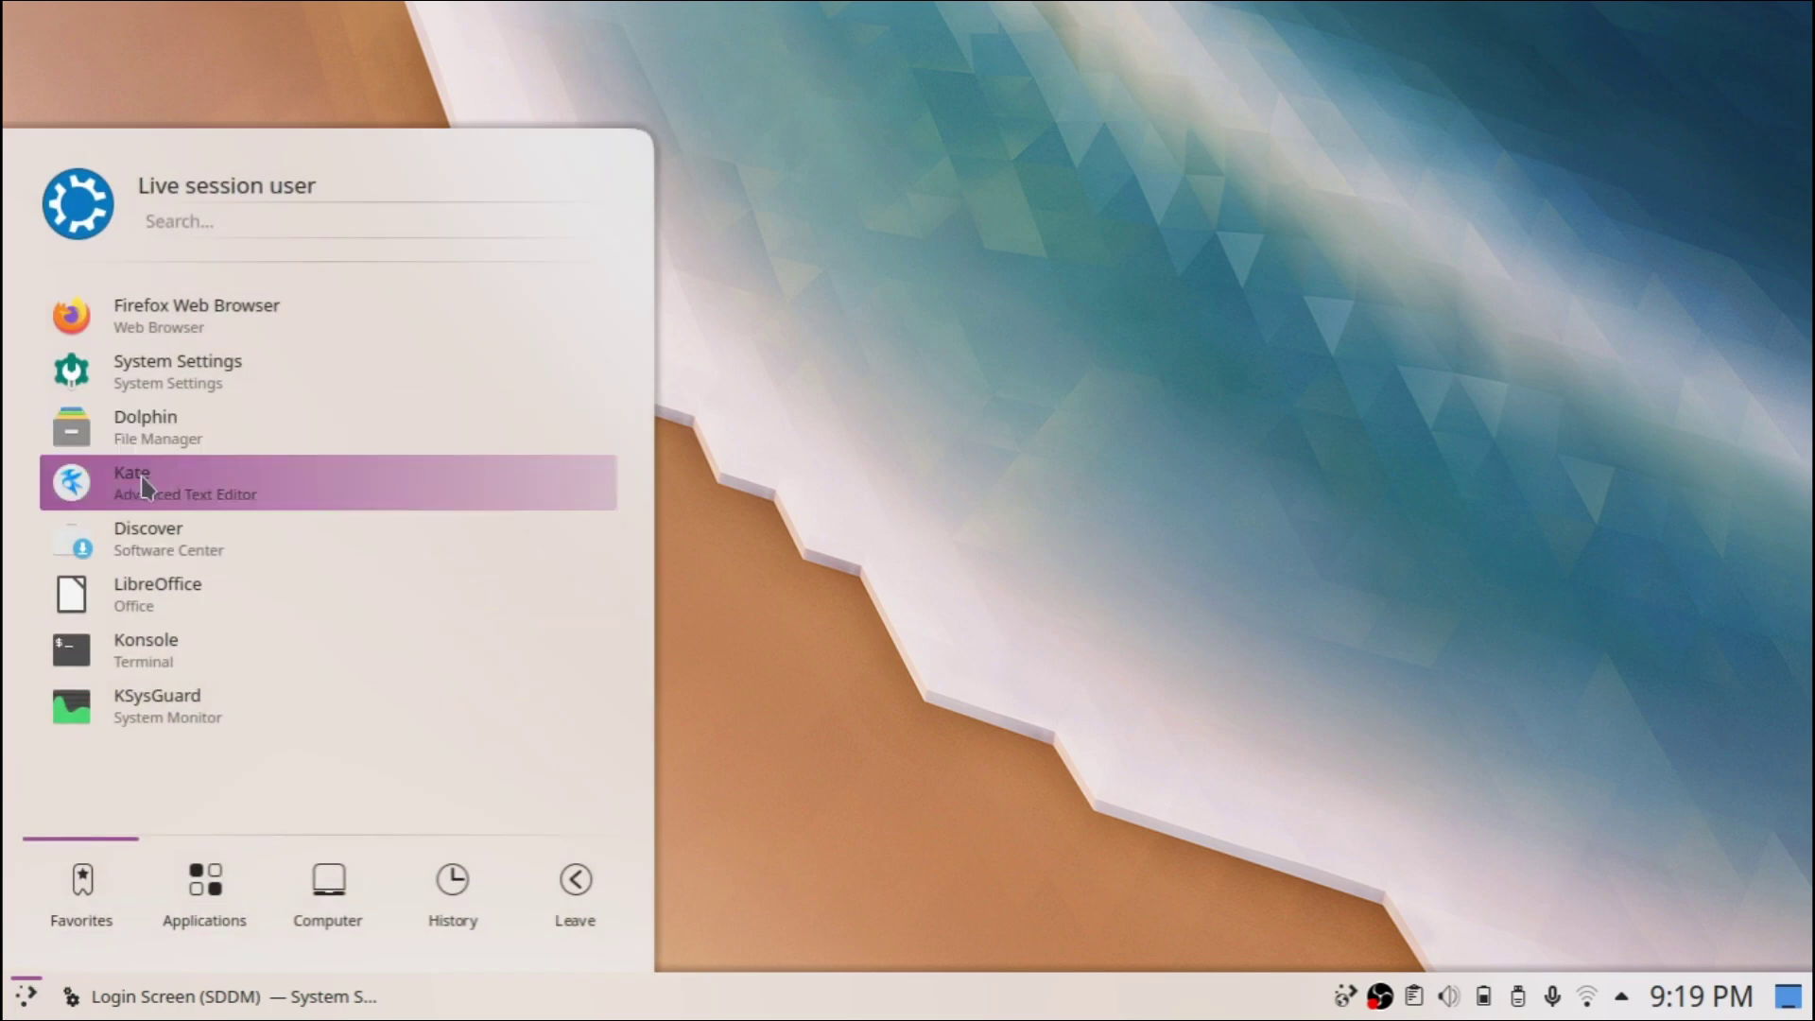
{"action": "left_click", "coordinate": [173, 484]}
{"action": "left_click_drag", "start_coordinate": [562, 25], "coordinate": [957, 124]}
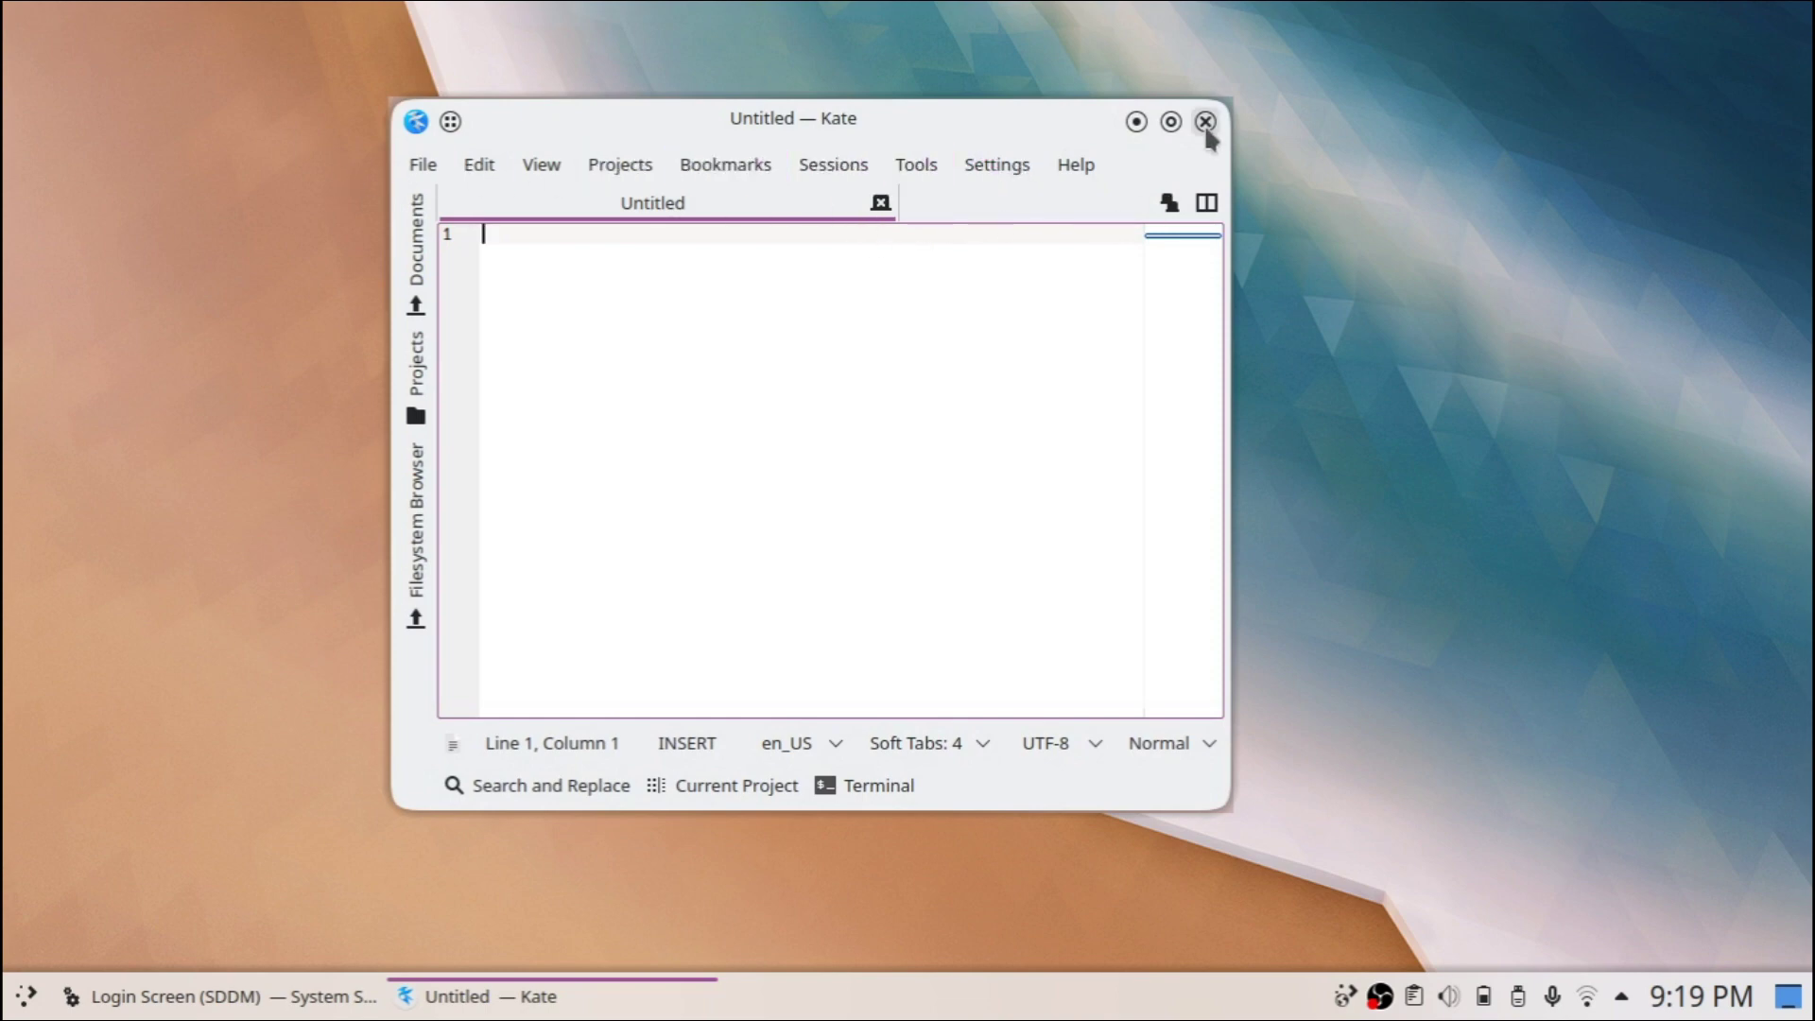
{"action": "left_click_drag", "start_coordinate": [342, 71], "coordinate": [436, 130]}
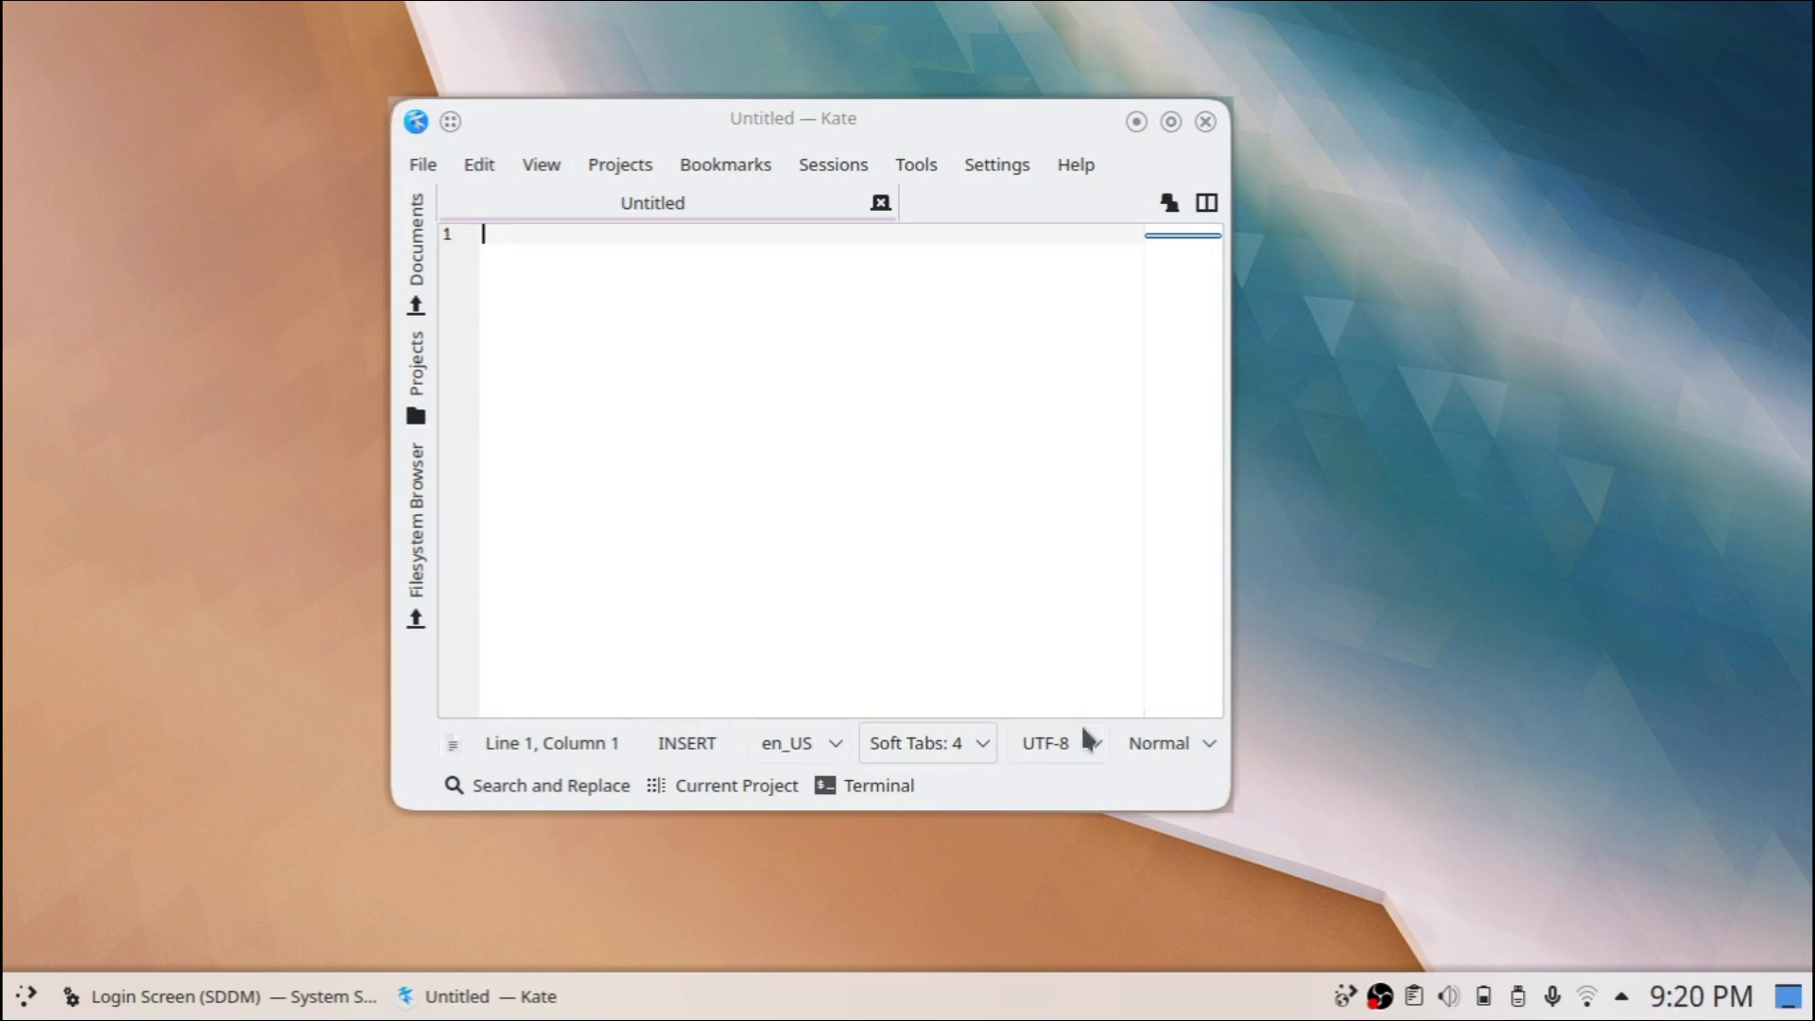
{"action": "left_click", "coordinate": [1202, 124]}
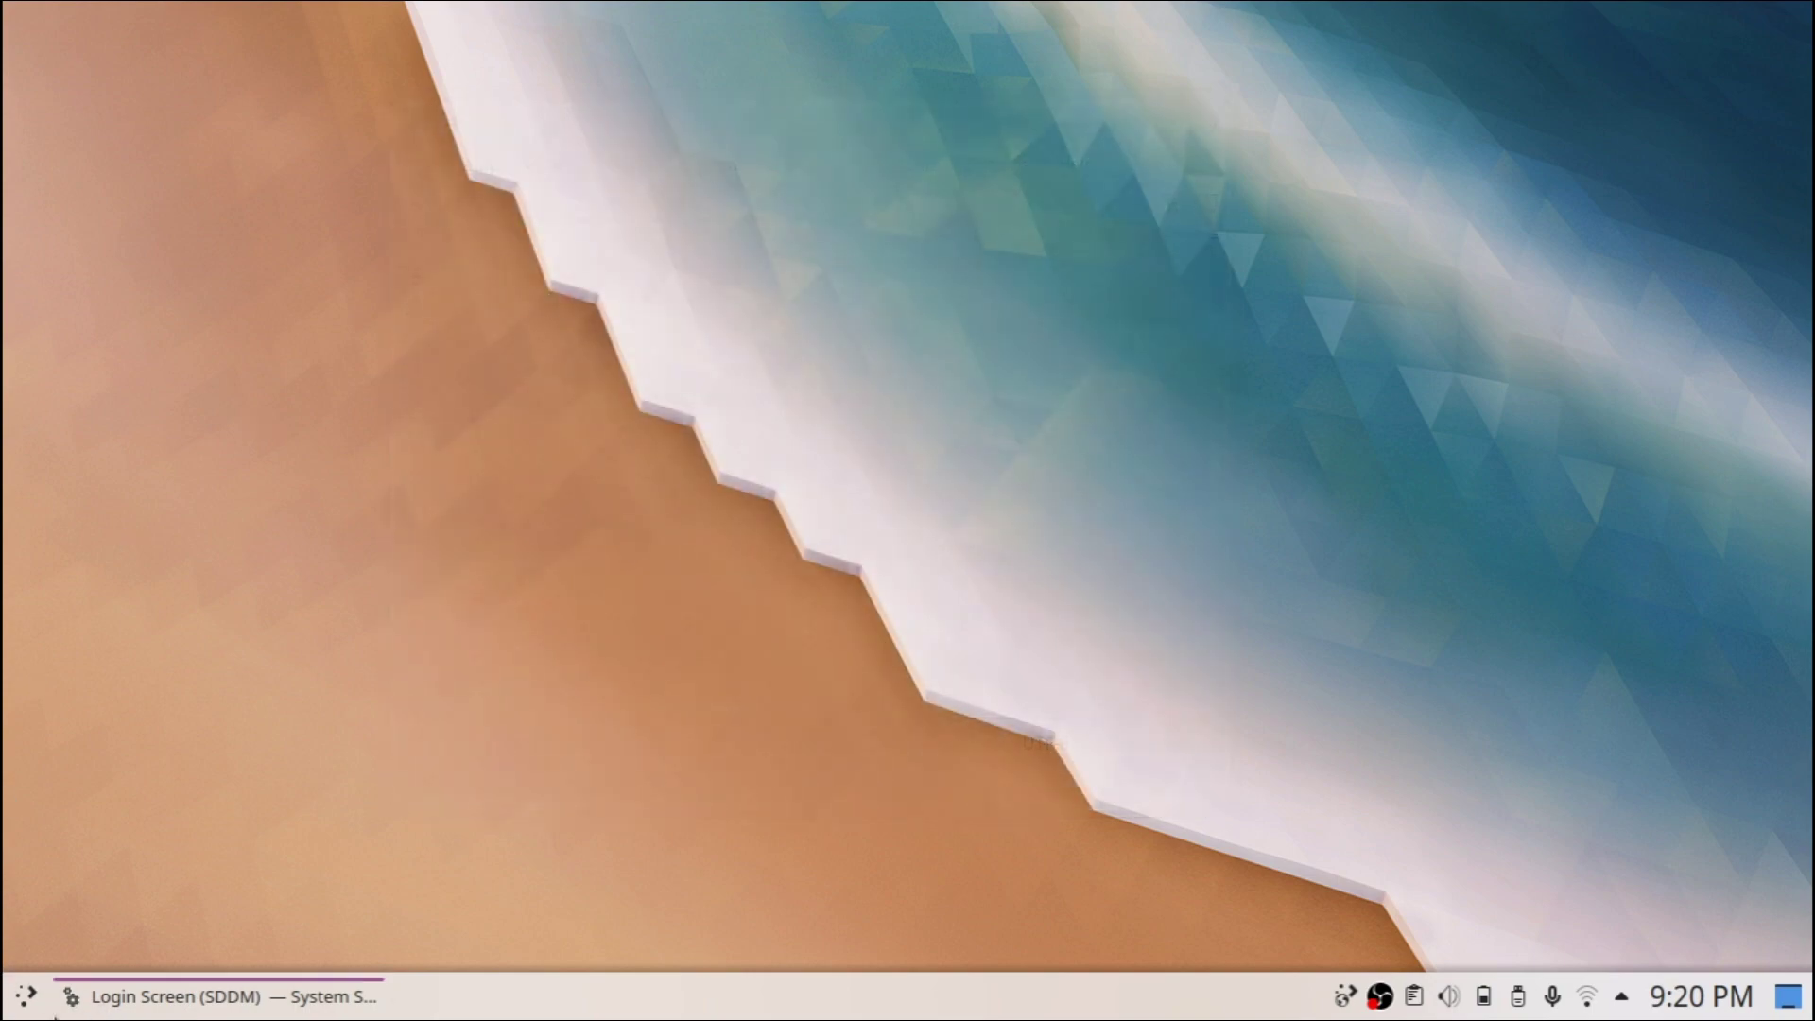
- Return to System Settings and apply the ROUNDED DARK color scheme
{"action": "left_click", "coordinate": [104, 1000]}
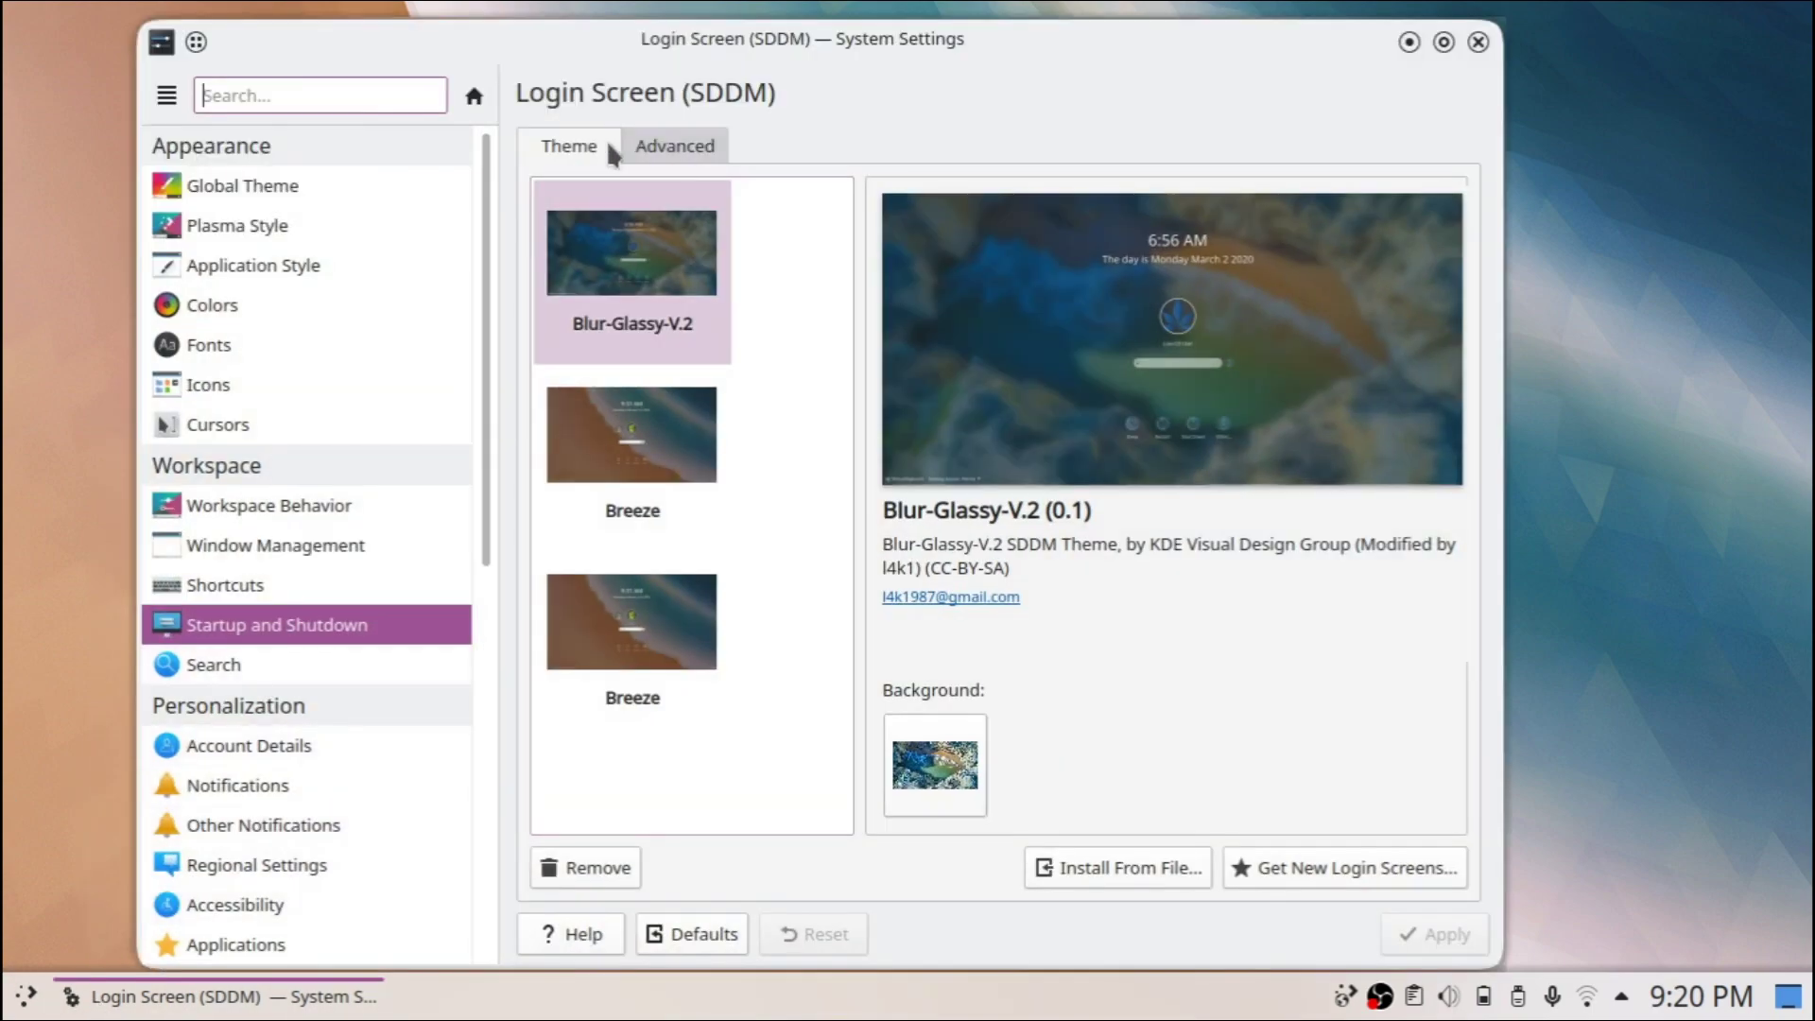
{"action": "left_click", "coordinate": [230, 321]}
{"action": "double_click", "coordinate": [1177, 673]}
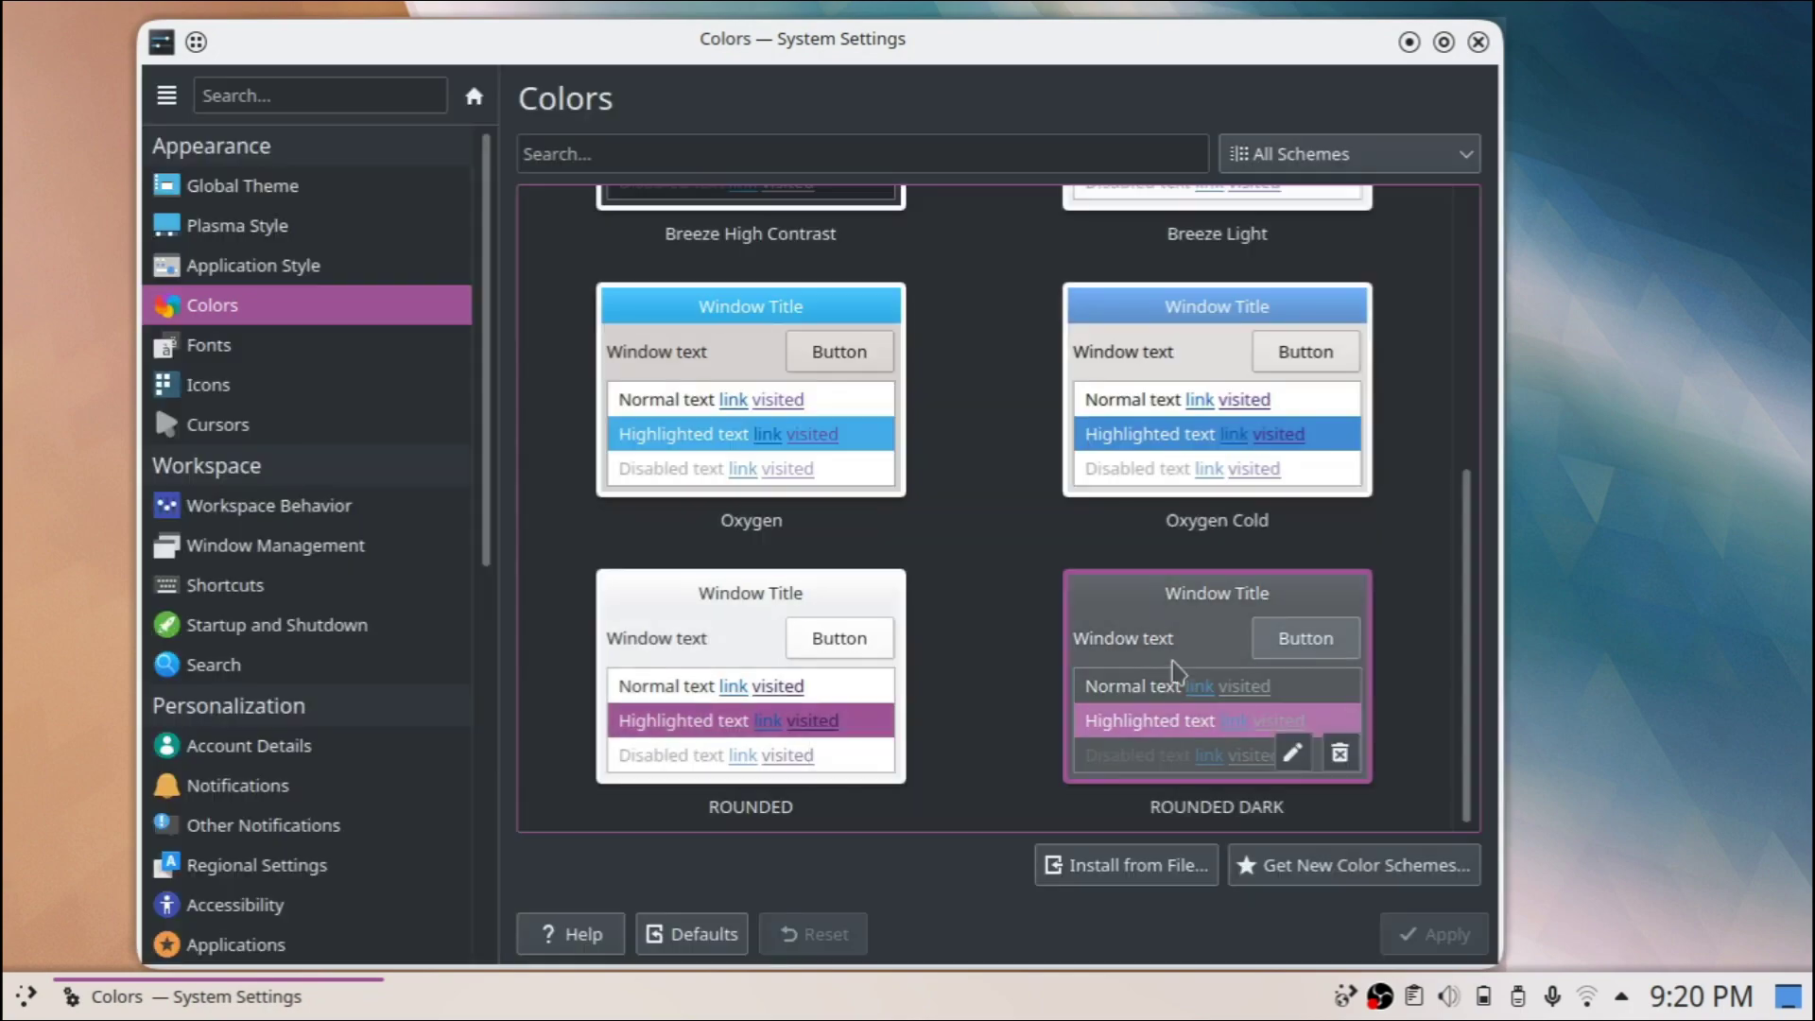
- Apply the ROUNDED DARK window decoration and close System Settings
{"action": "left_click", "coordinate": [287, 276]}
{"action": "left_click", "coordinate": [288, 210]}
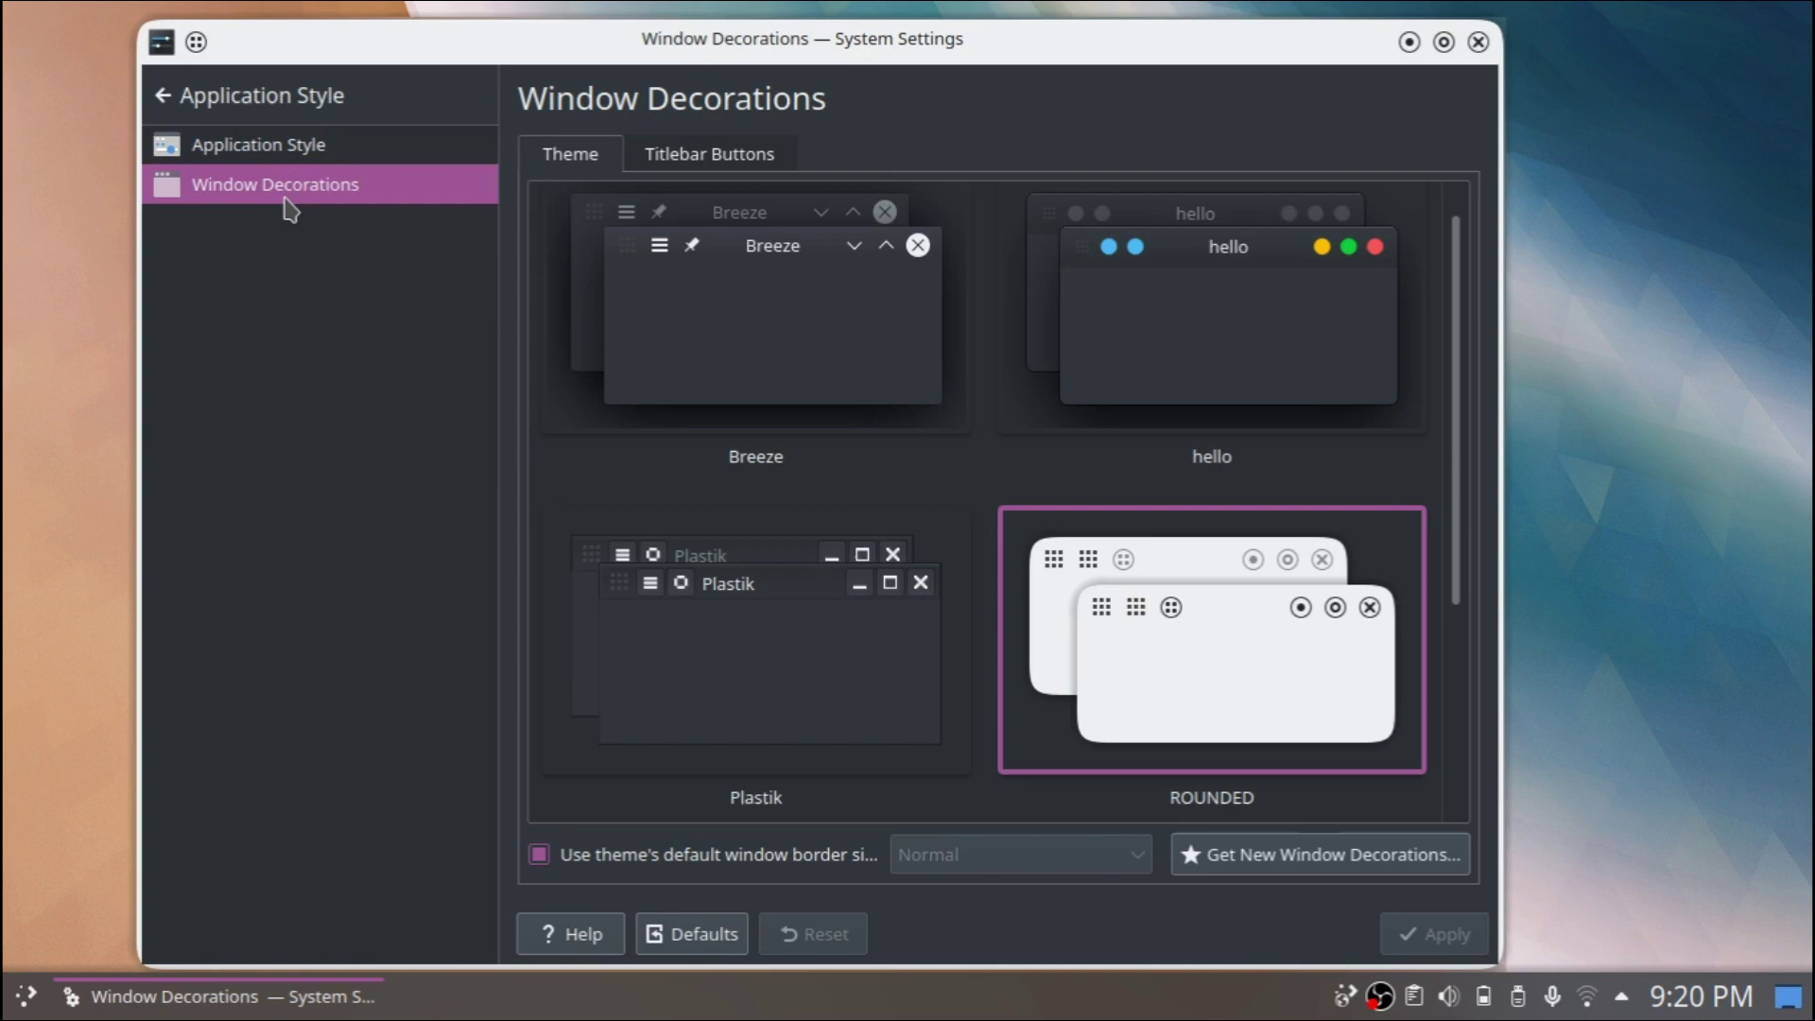
{"action": "scroll", "coordinate": [810, 608], "scroll_direction": "down", "scroll_amount": 3}
{"action": "left_click", "coordinate": [804, 615]}
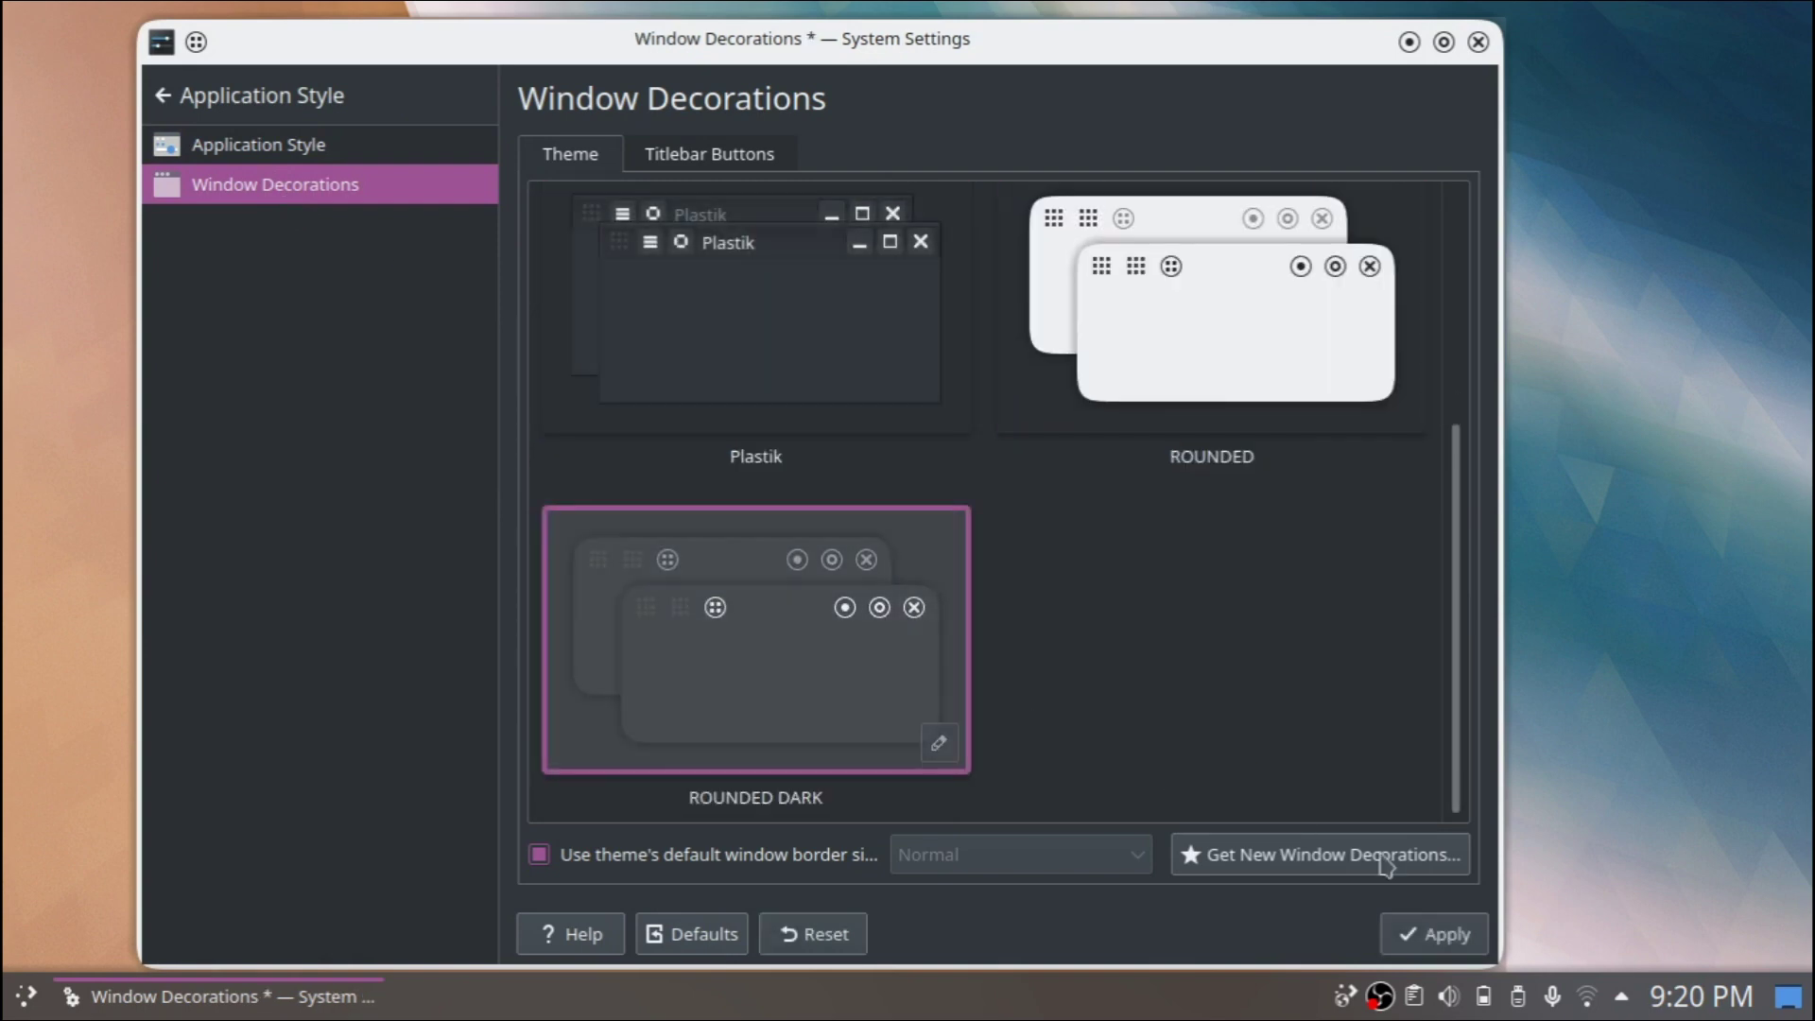
{"action": "left_click", "coordinate": [1433, 934]}
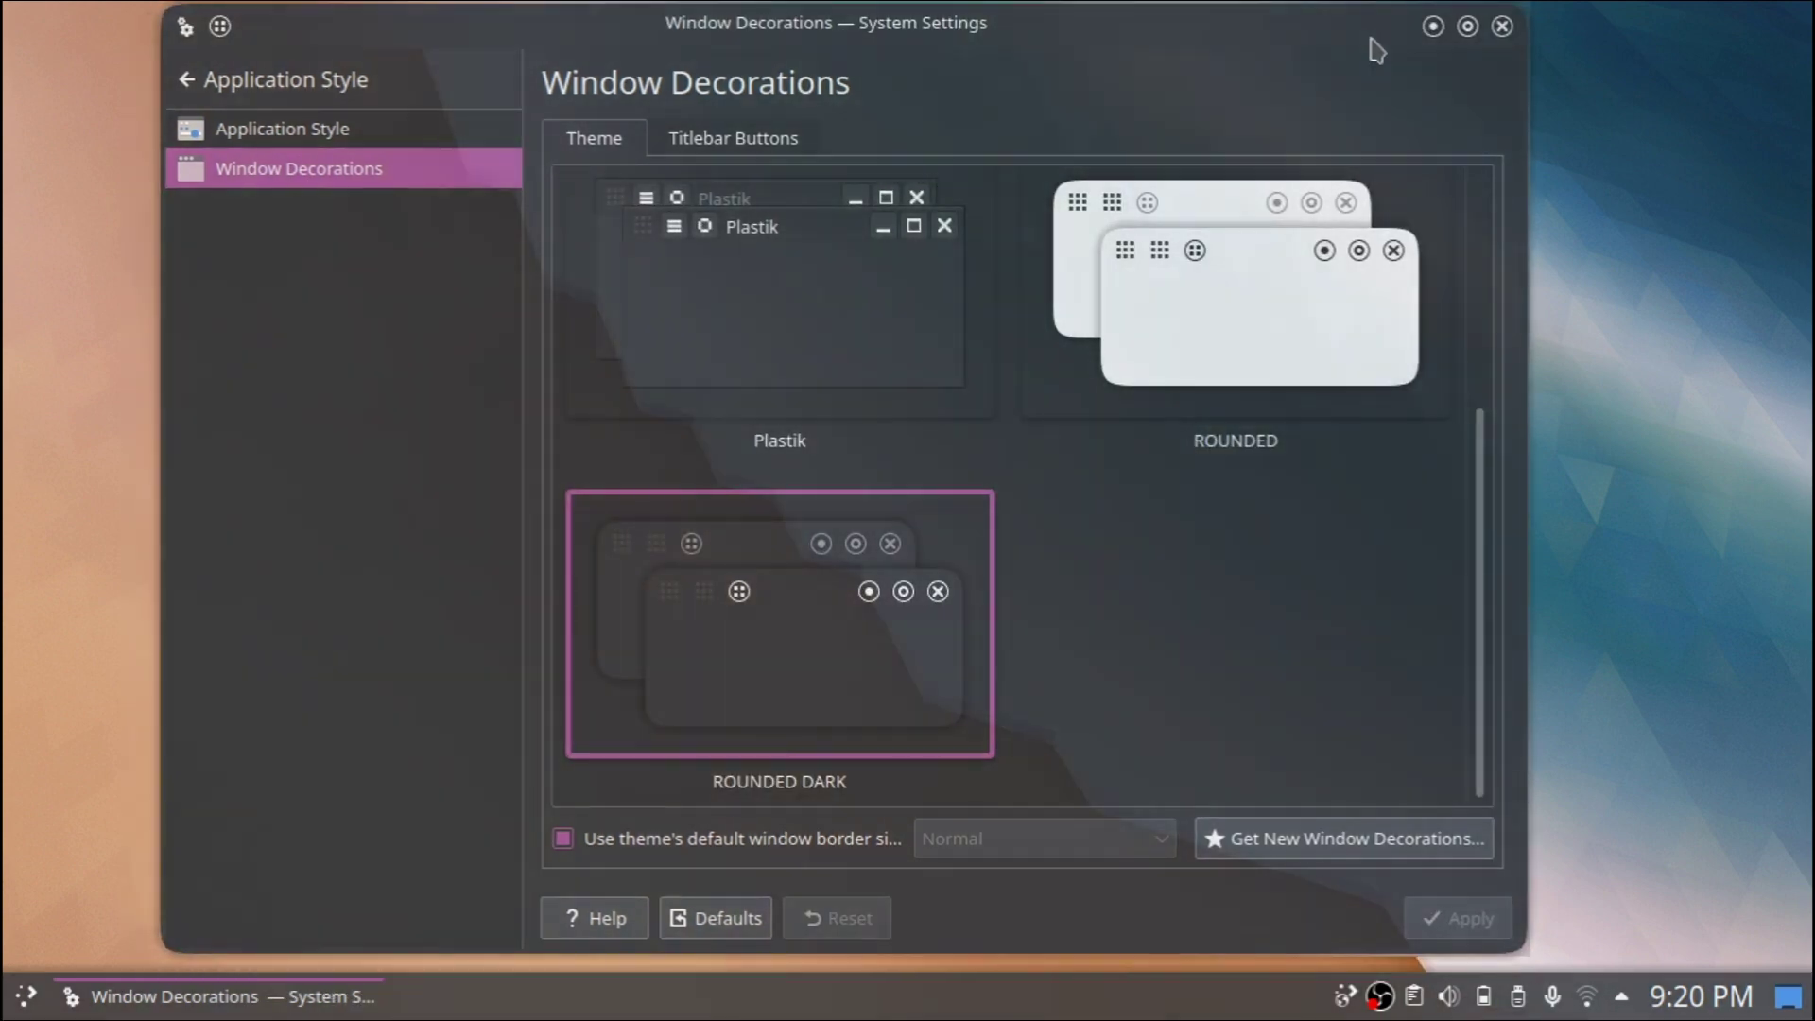
{"action": "left_click", "coordinate": [1502, 26]}
- Inspect the dark theme on the desktop context menu, the application launcher and a Dolphin window
{"action": "right_click", "coordinate": [603, 227]}
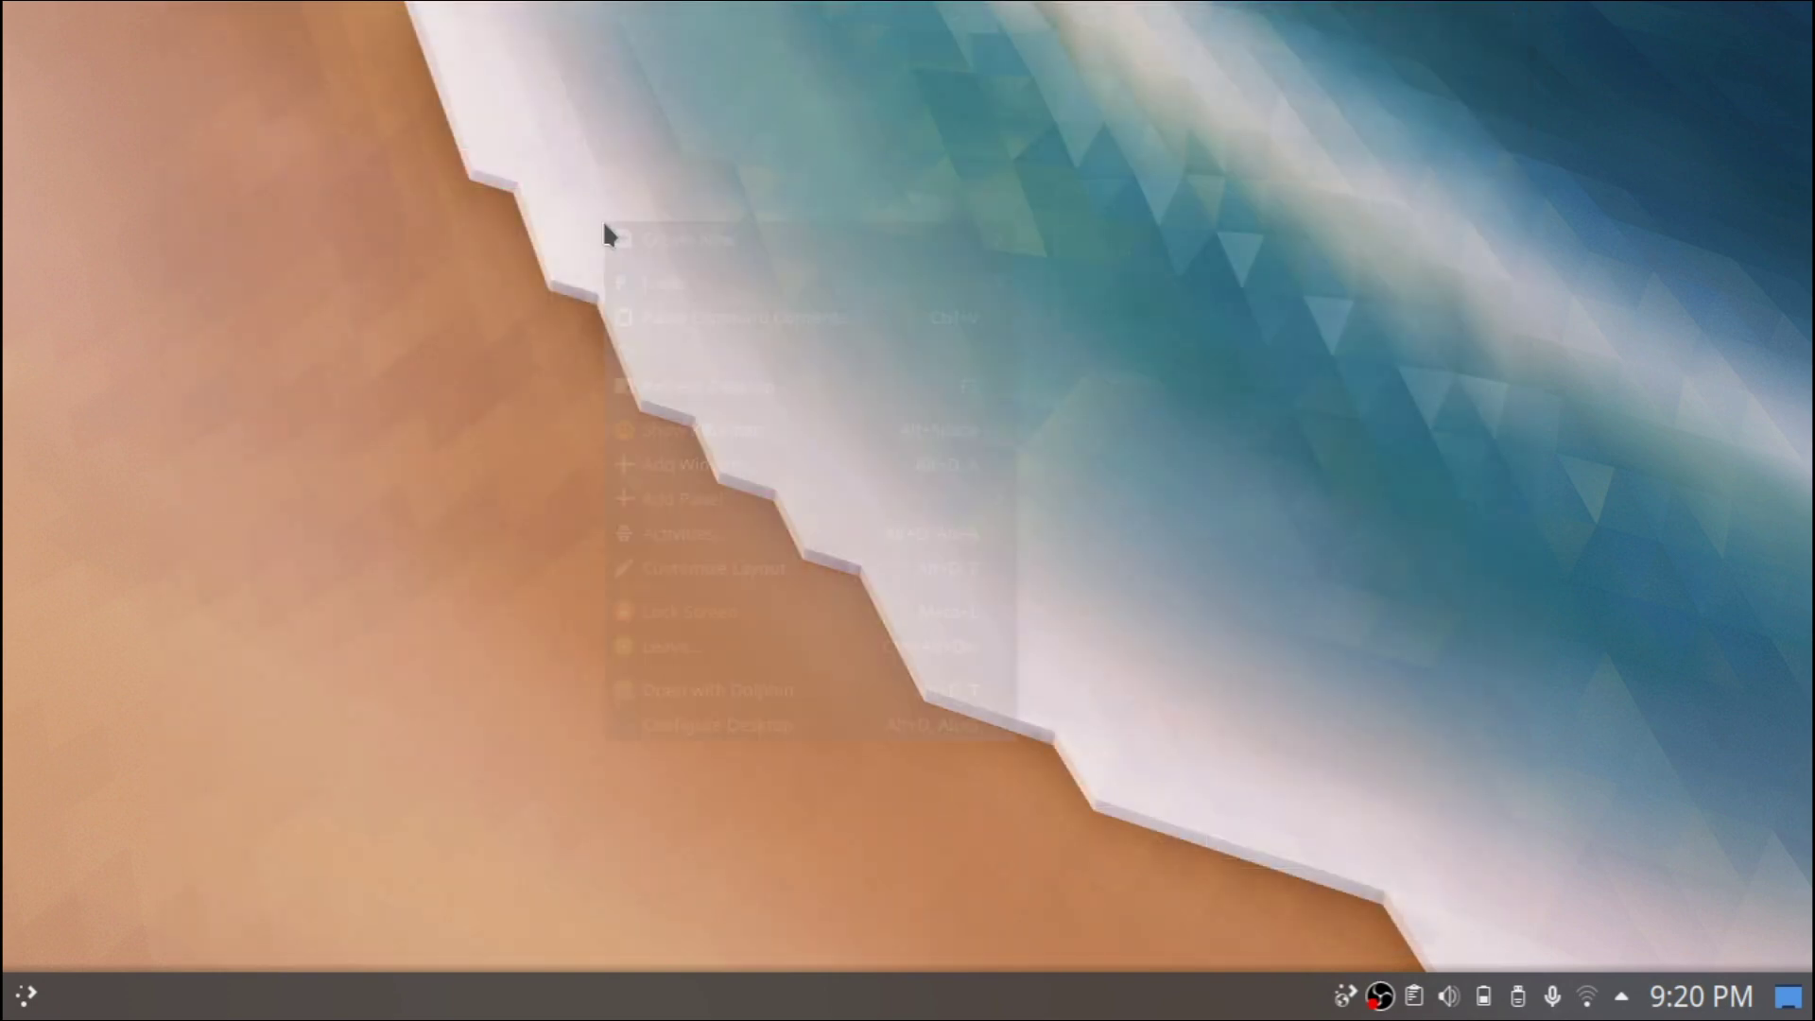
{"action": "left_click", "coordinate": [341, 385]}
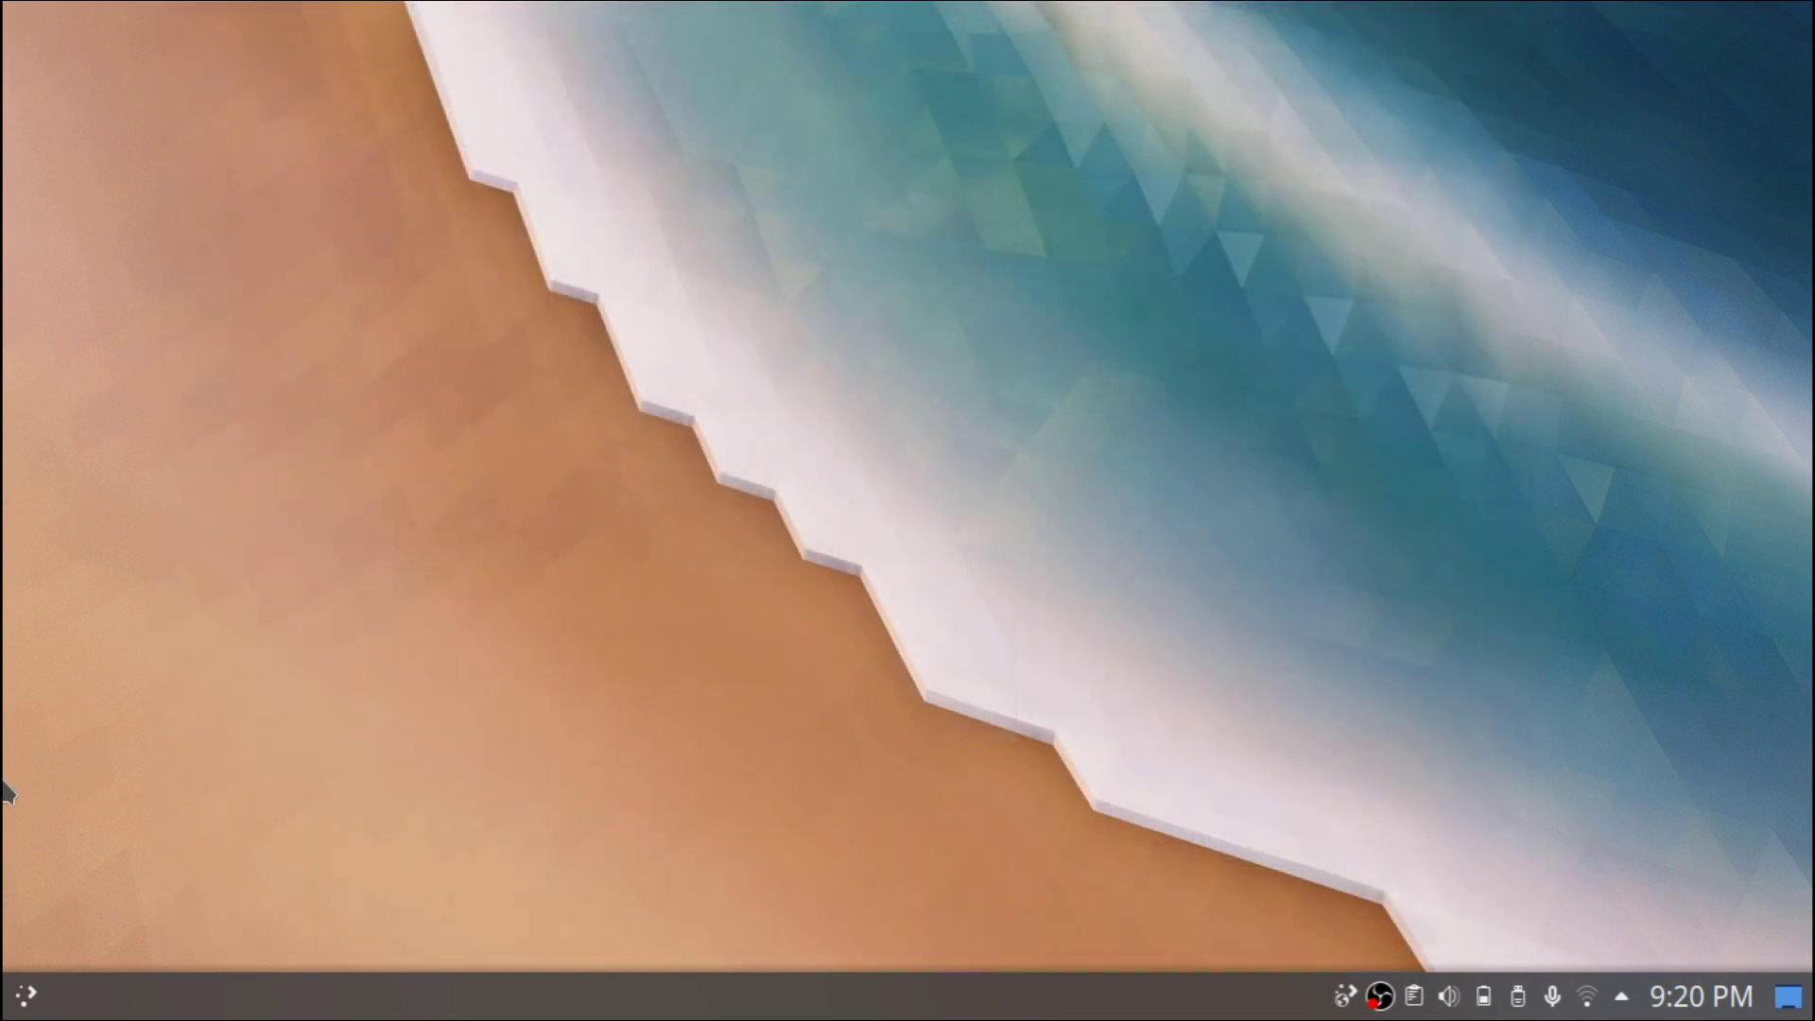
{"action": "left_click", "coordinate": [25, 1001]}
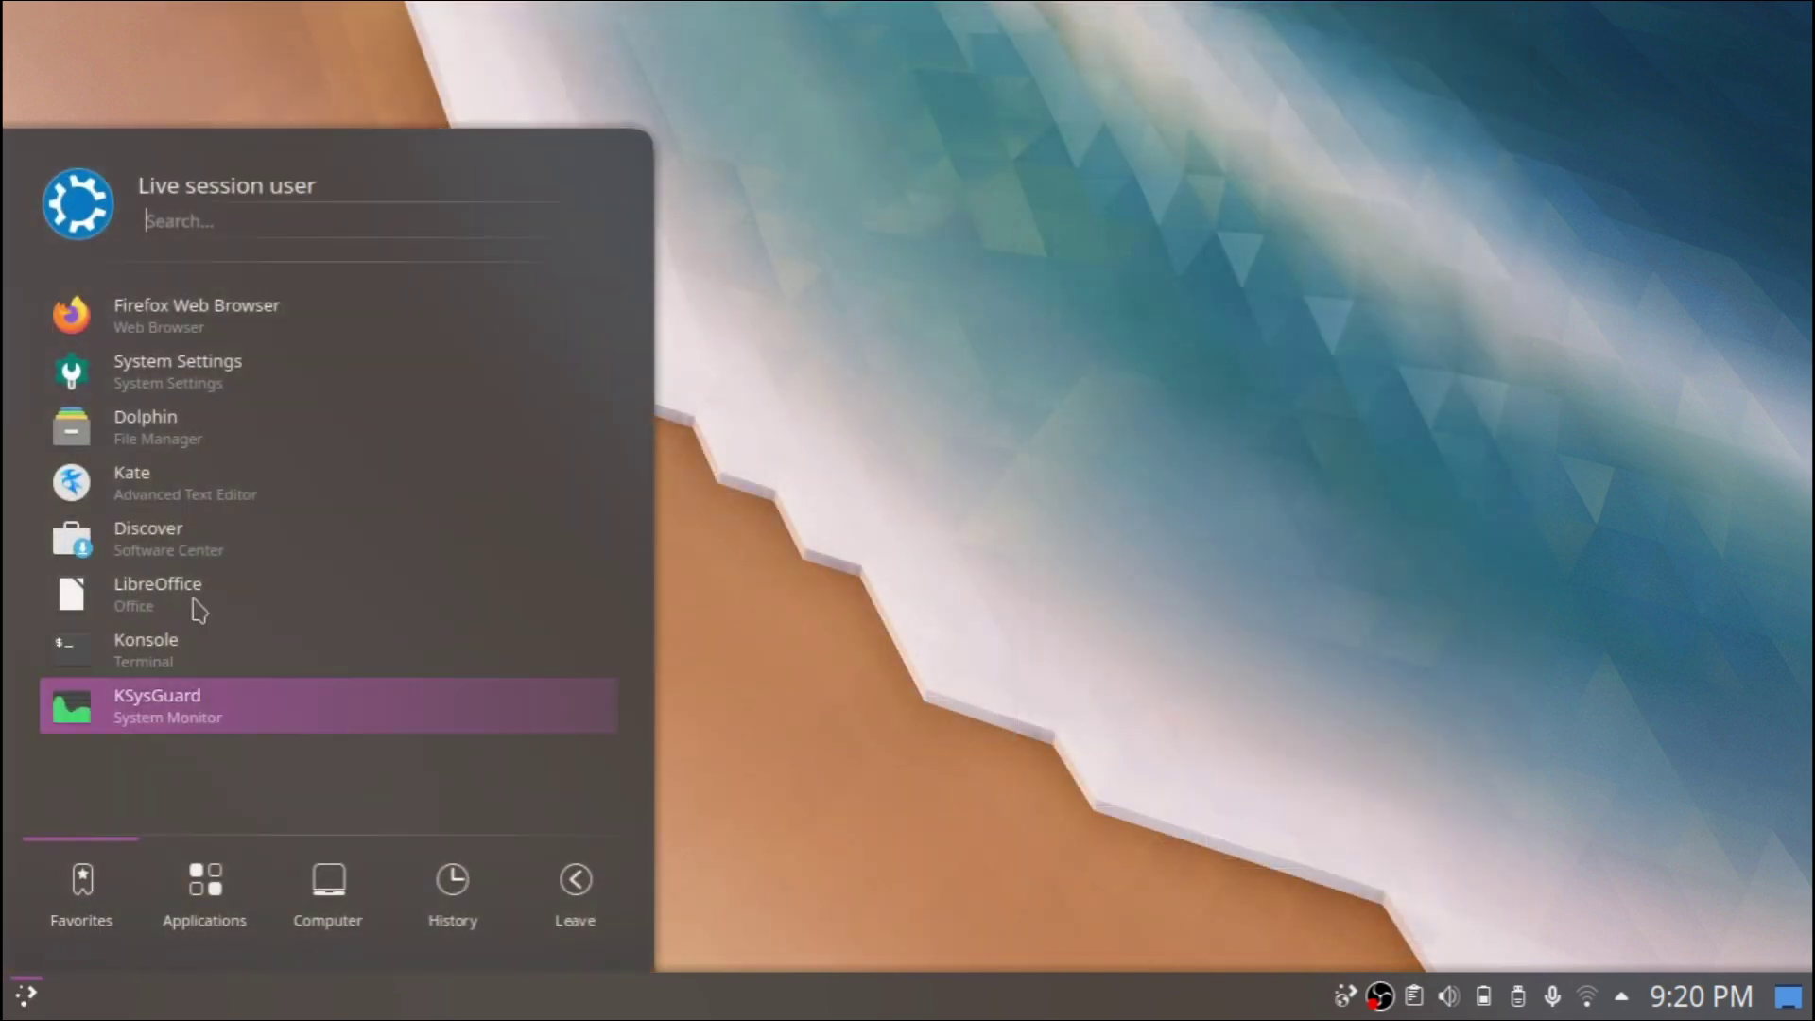
{"action": "left_click", "coordinate": [348, 438]}
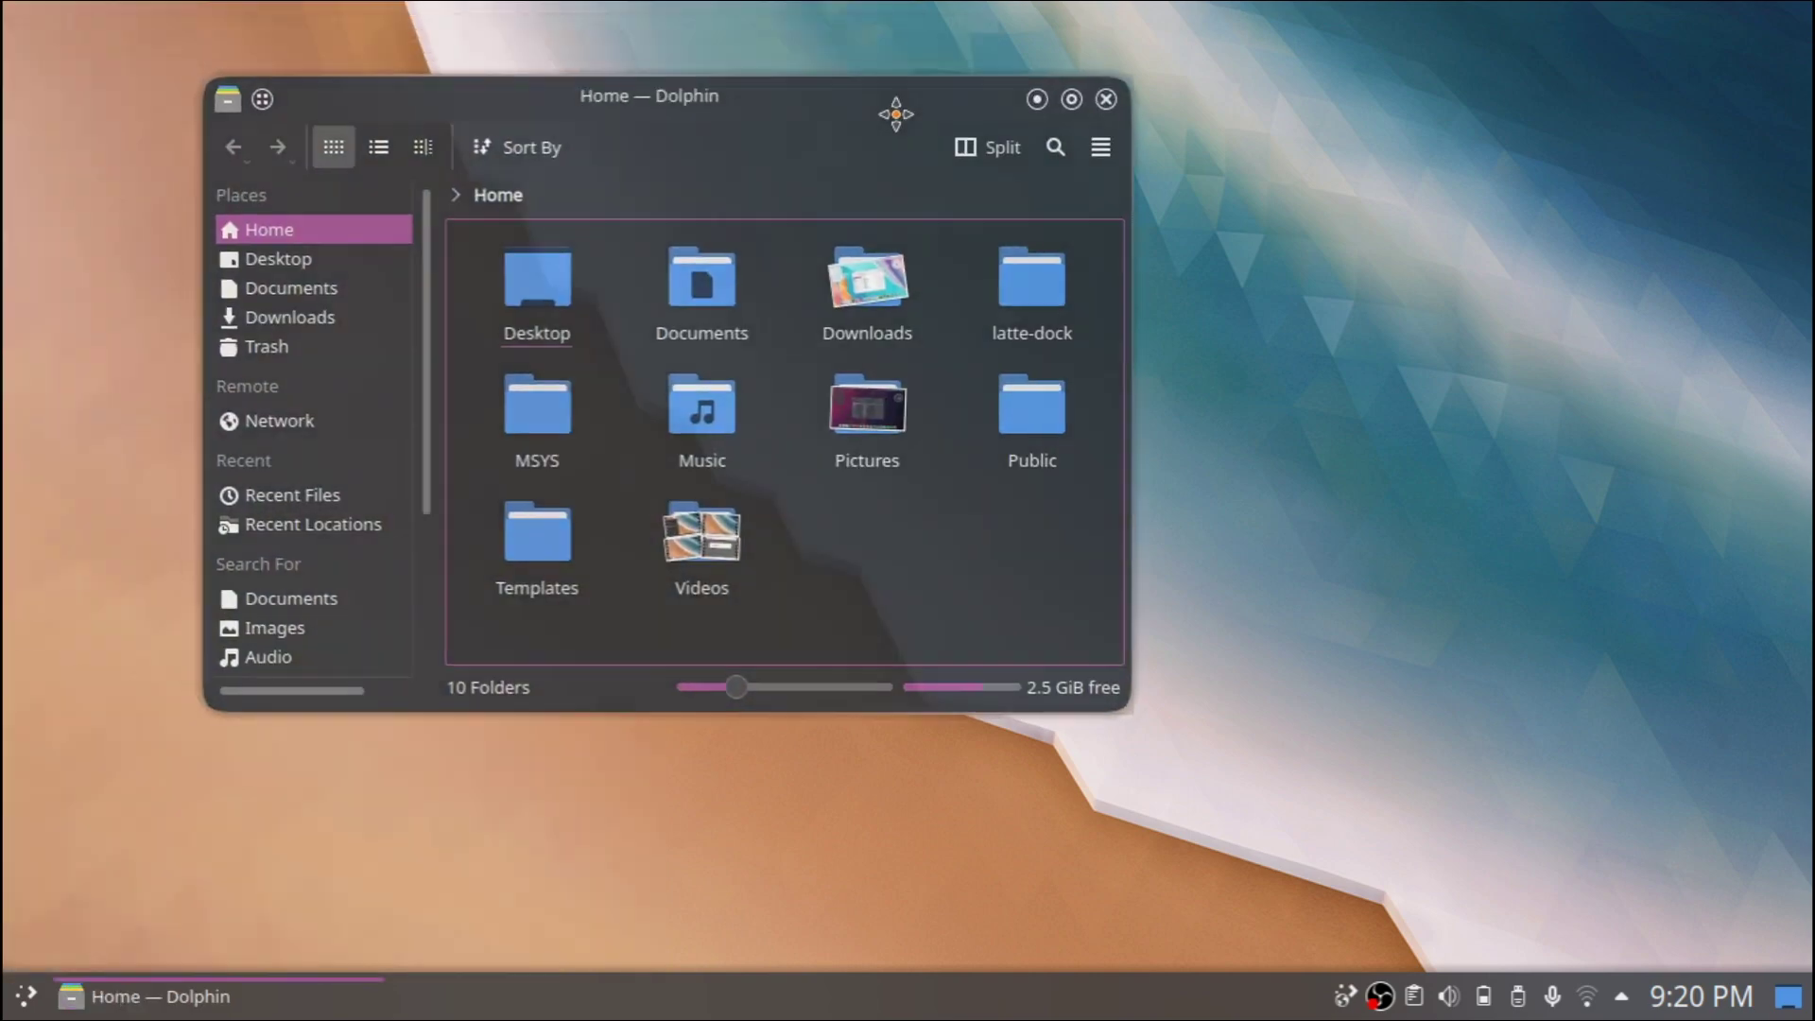
{"action": "left_click", "coordinate": [1093, 90]}
{"action": "right_click", "coordinate": [493, 225]}
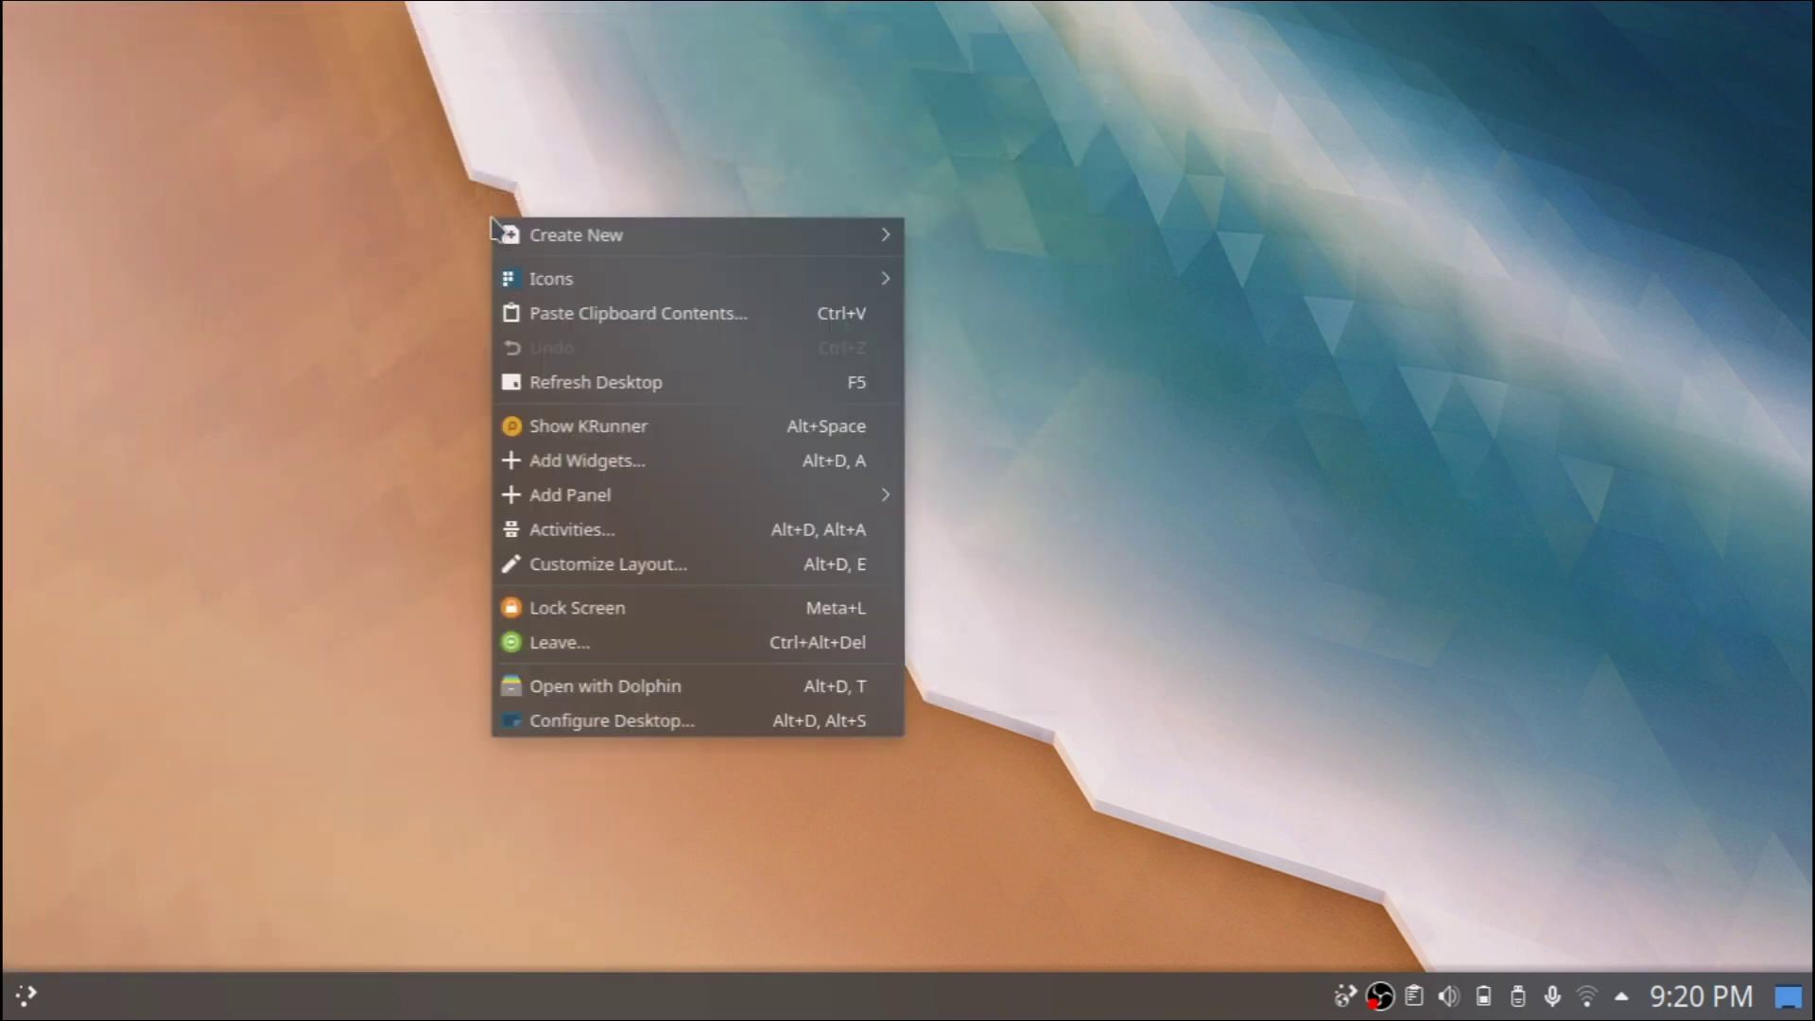
- Add the Analog Clock widget near the middle of the desktop and a Notes widget to its upper-right area
{"action": "left_click", "coordinate": [638, 462]}
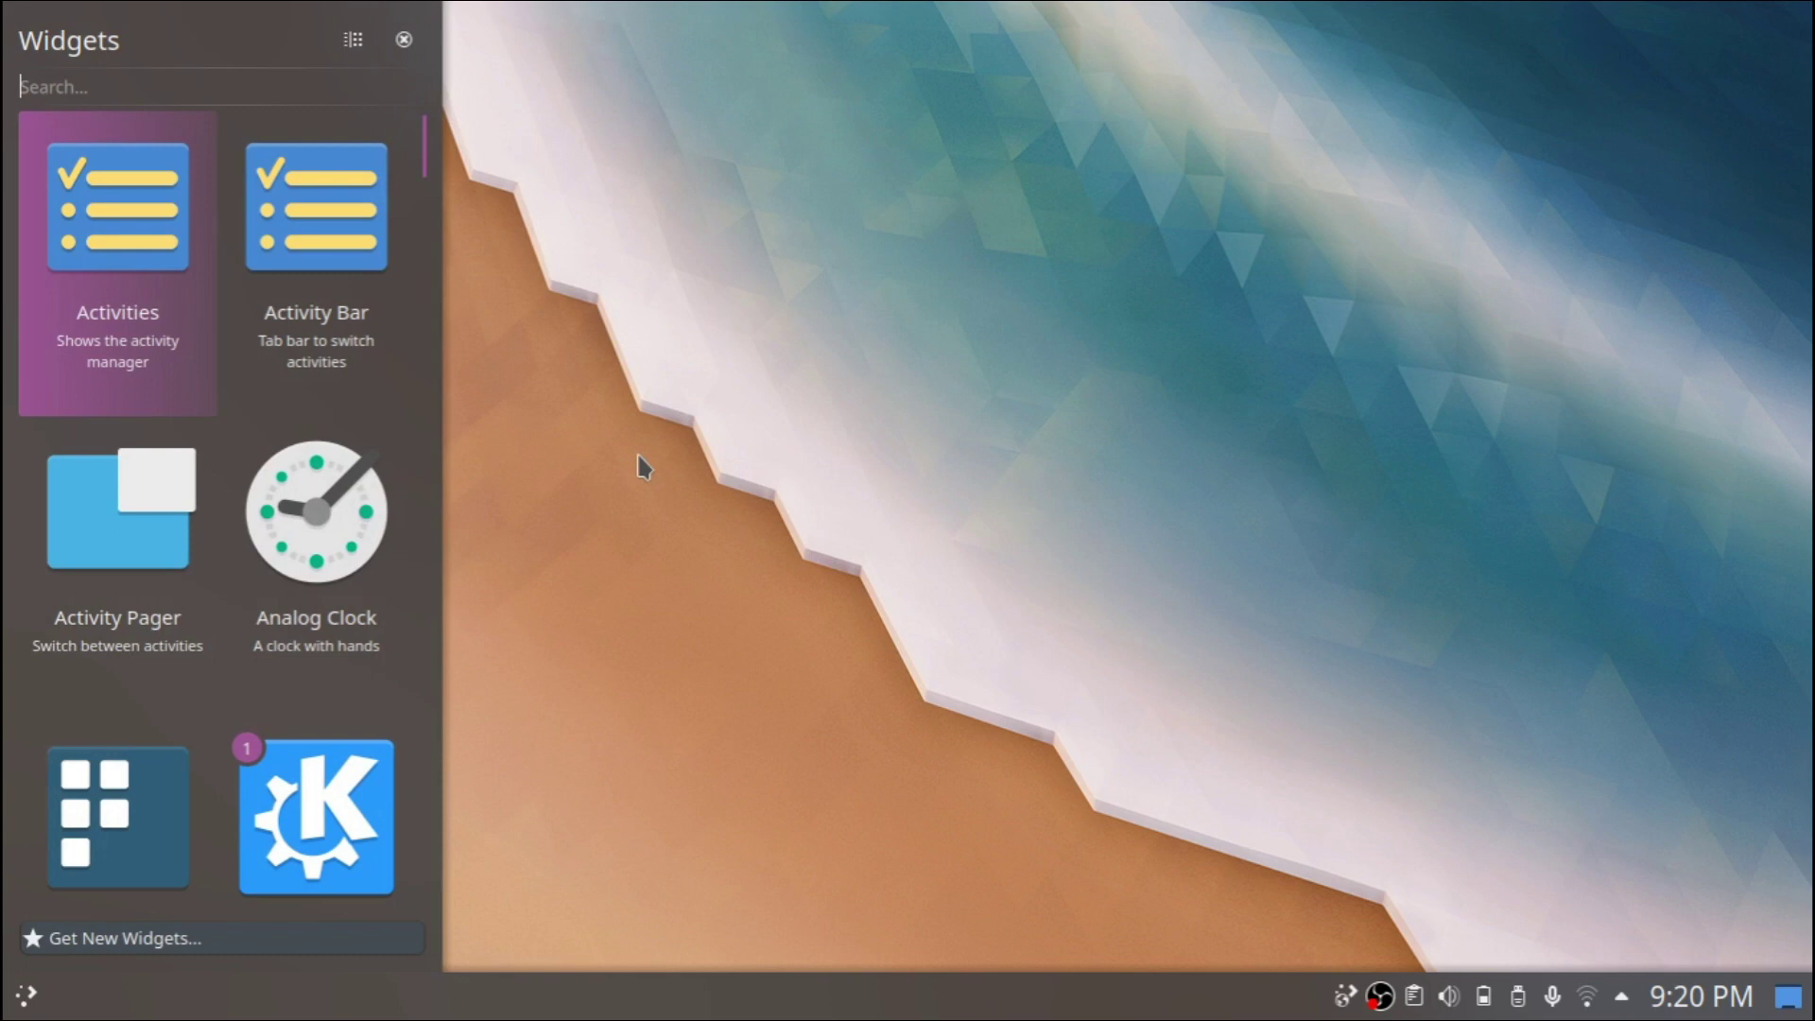
{"action": "left_click_drag", "start_coordinate": [329, 577], "coordinate": [854, 403]}
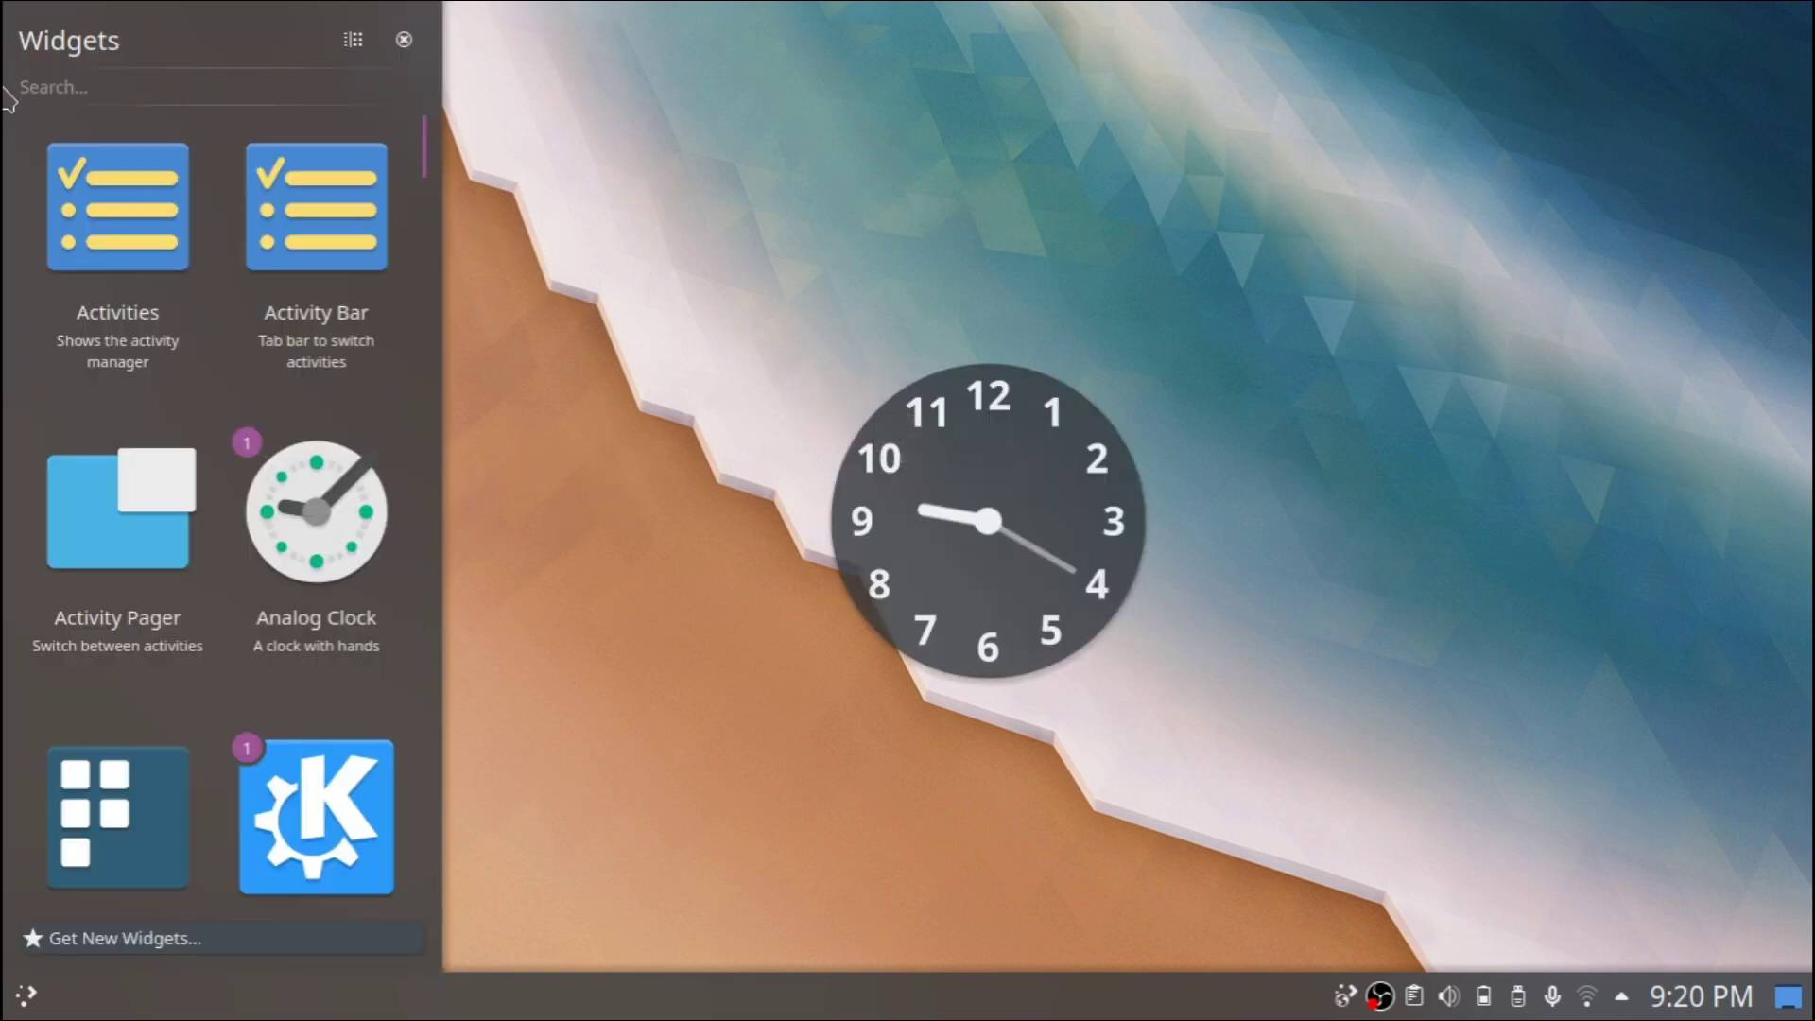
{"action": "type", "text": "notes"}
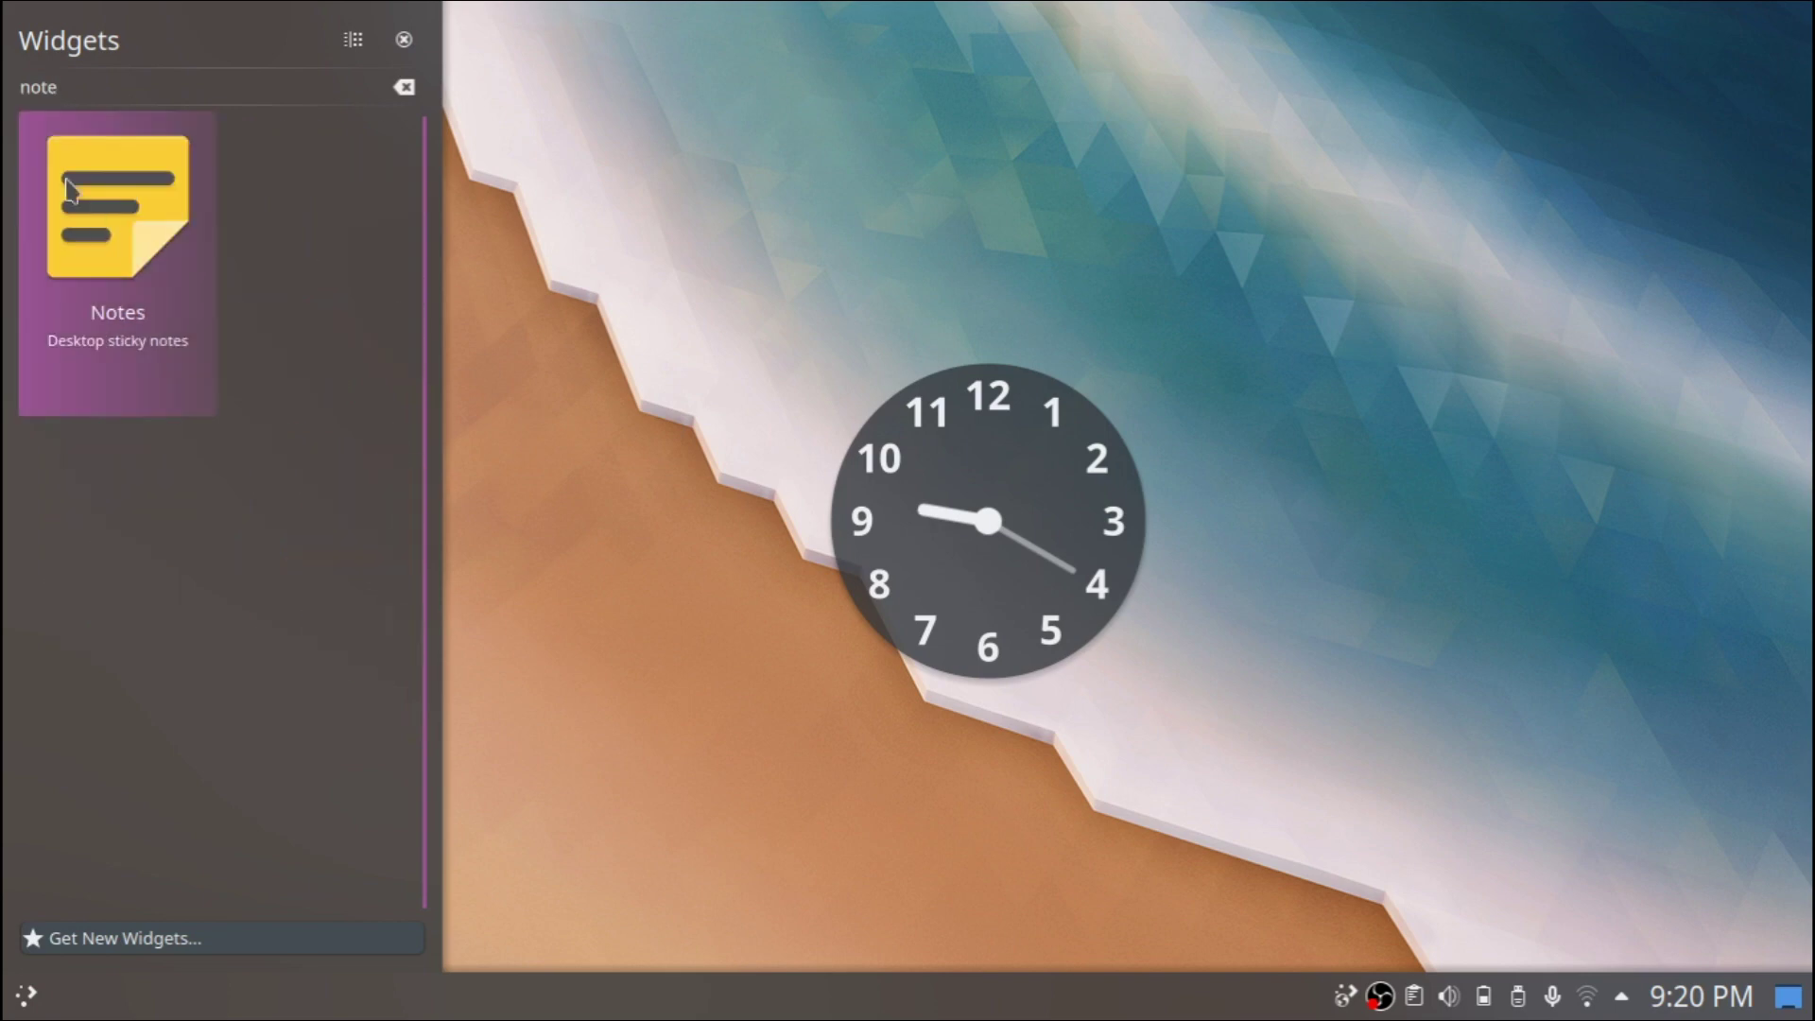
{"action": "left_click_drag", "start_coordinate": [109, 231], "coordinate": [1442, 182]}
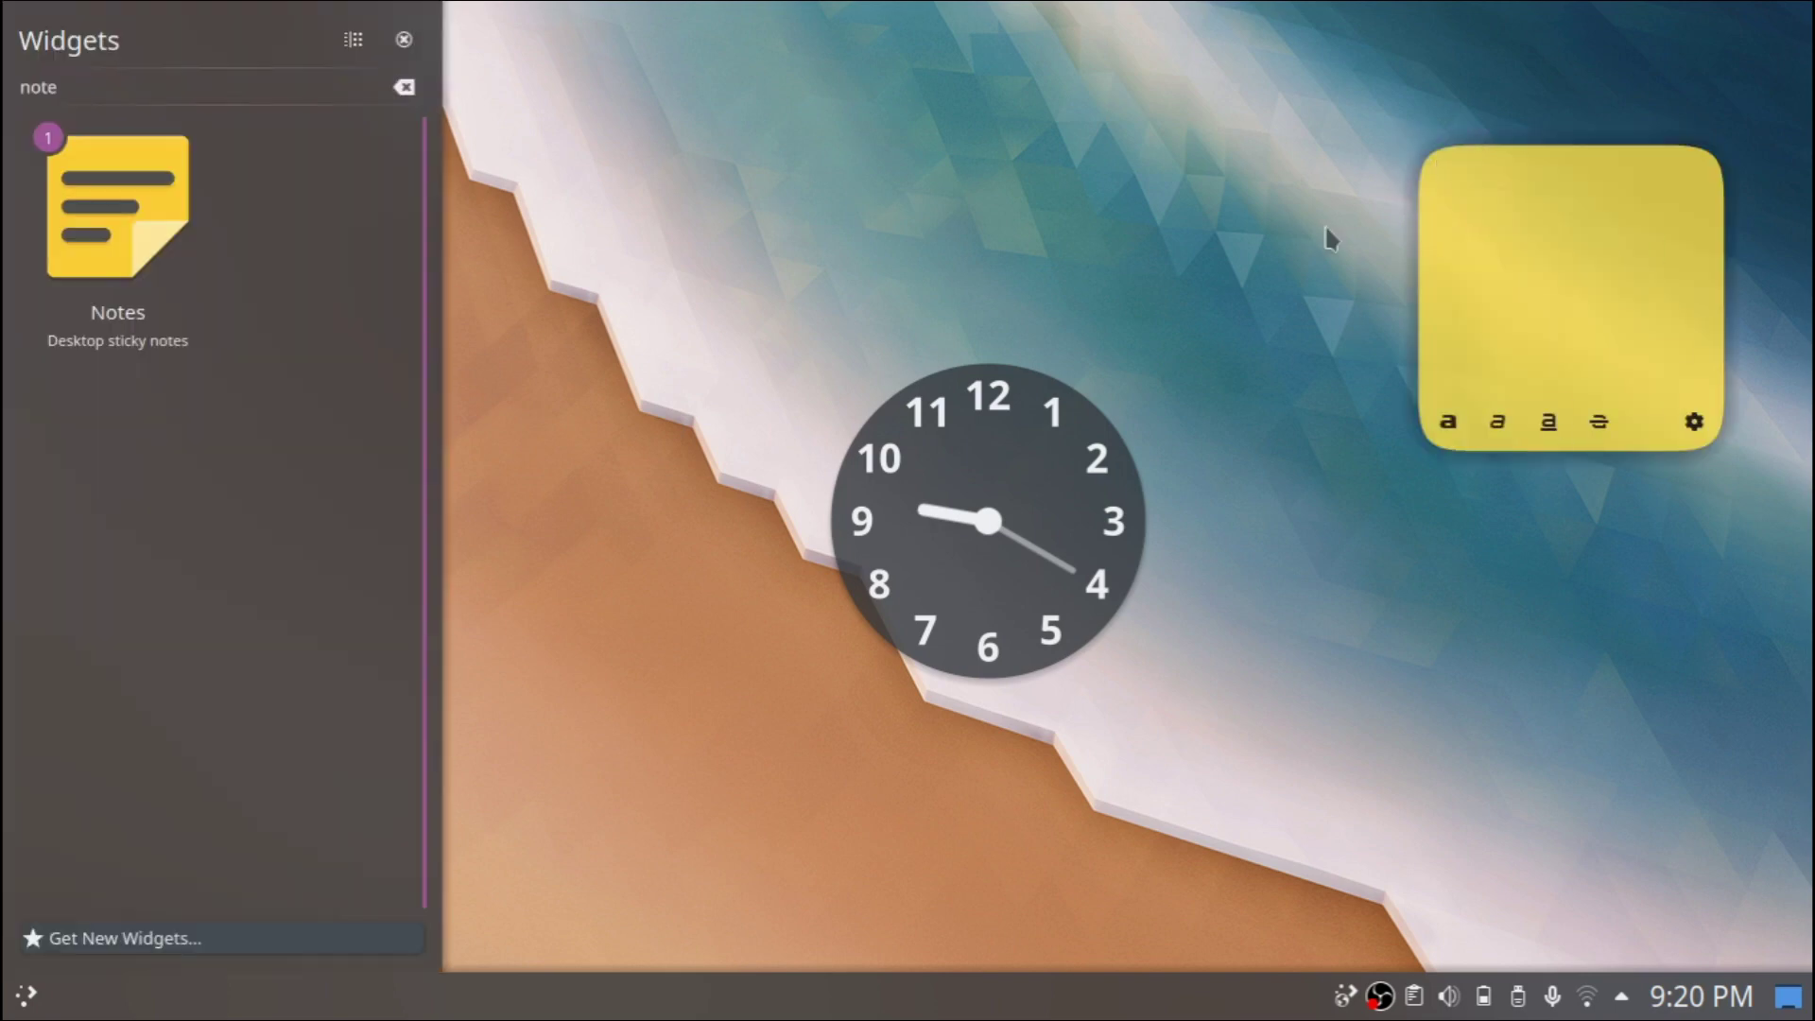
{"action": "double_click", "coordinate": [124, 101]}
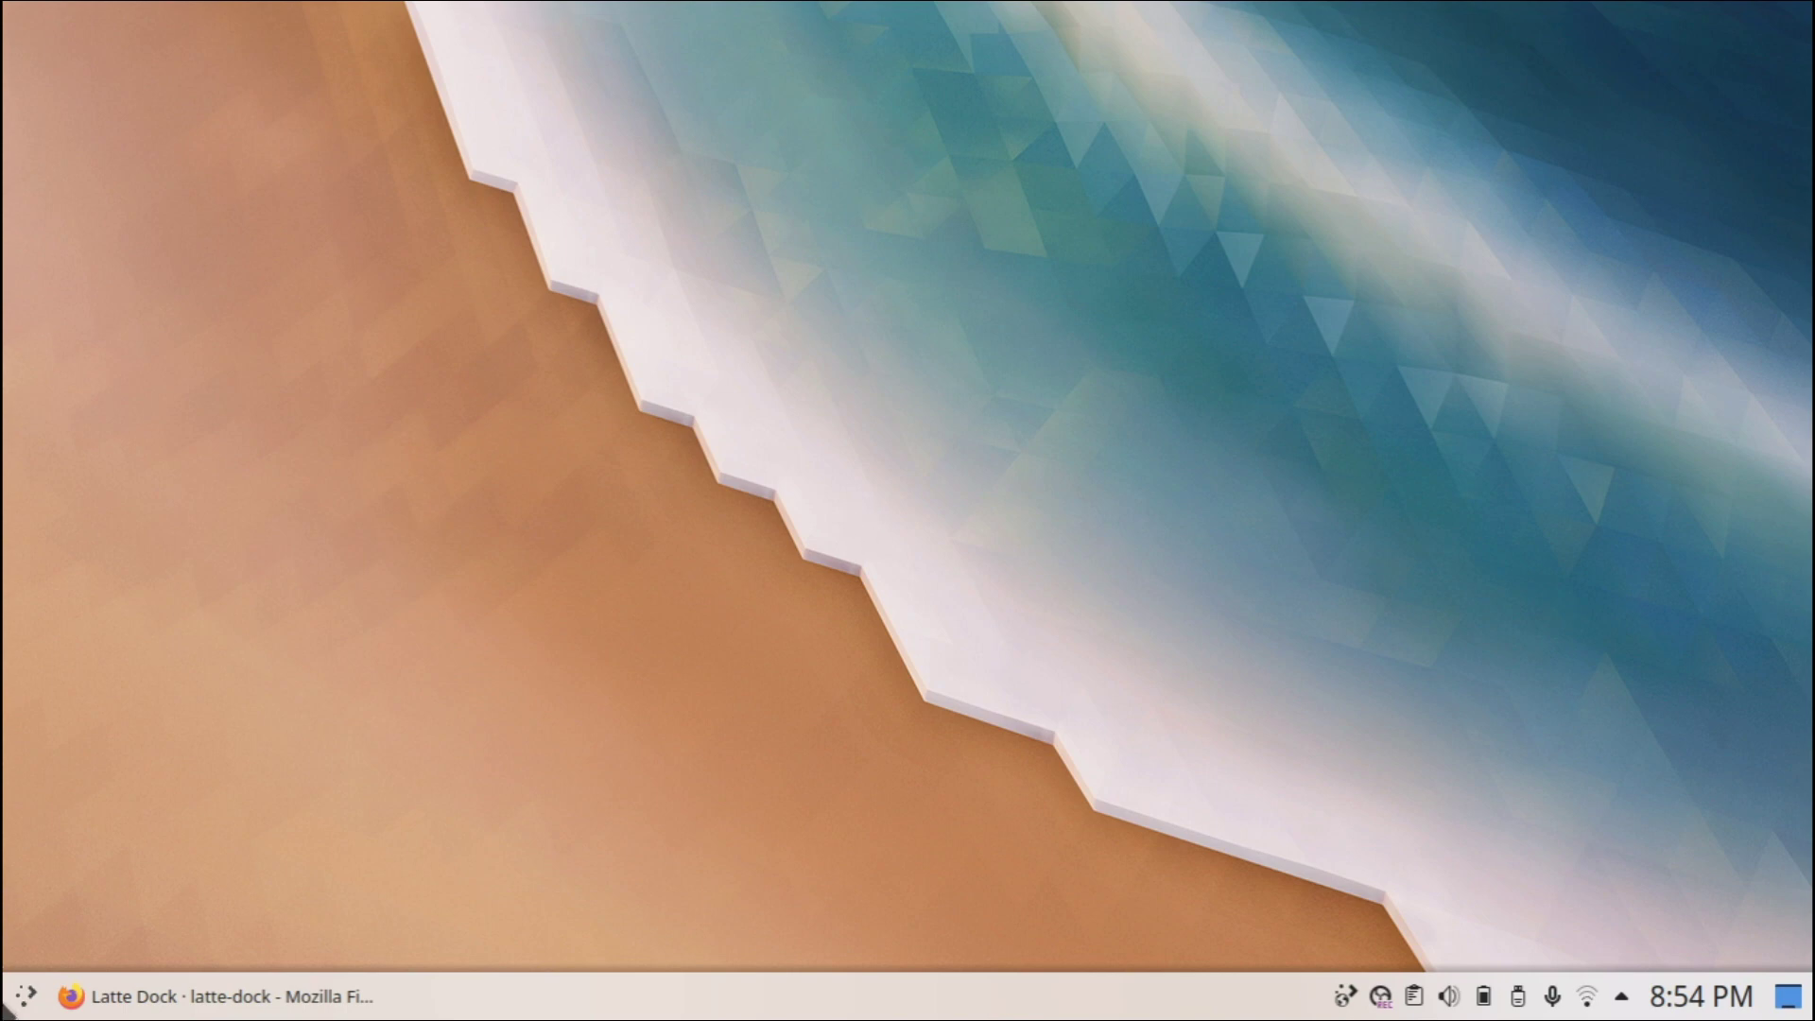
{"action": "left_click", "coordinate": [10, 1004]}
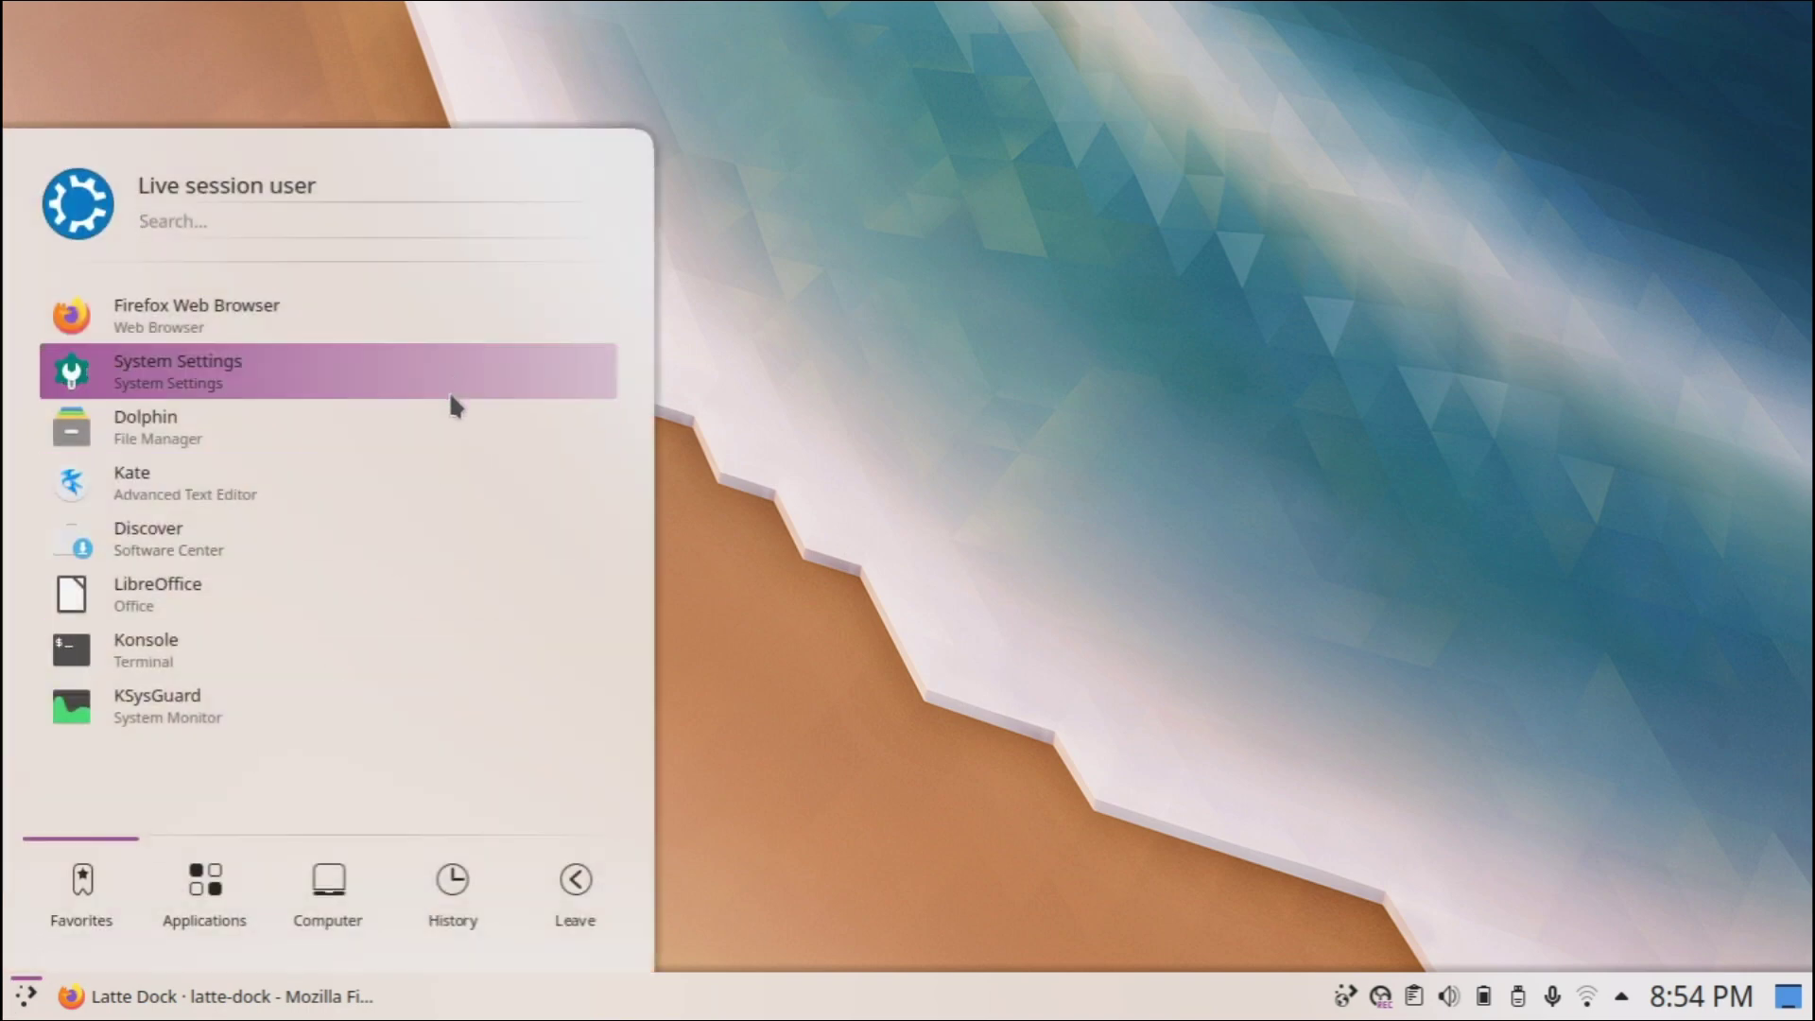
{"action": "left_click", "coordinate": [864, 453]}
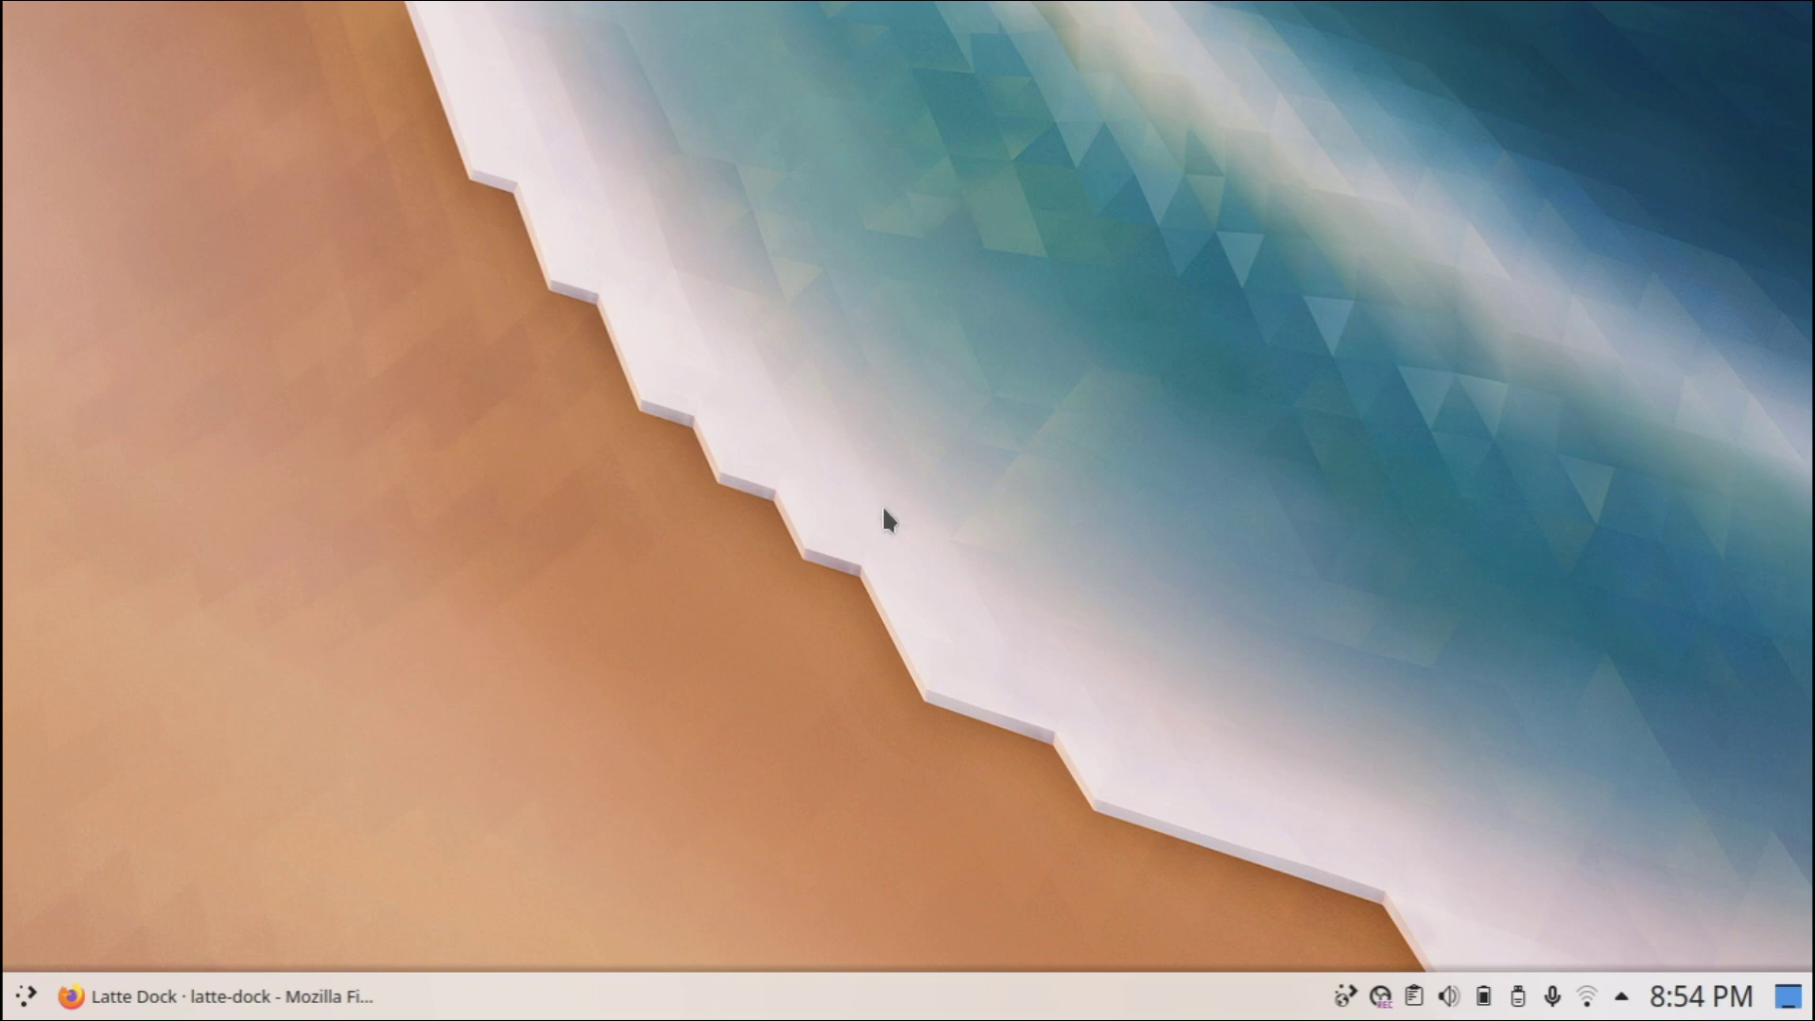
- Switch to Firefox and examine the Latte Dock repository's files, recent commits and README installation requirements
{"action": "left_click", "coordinate": [373, 993]}
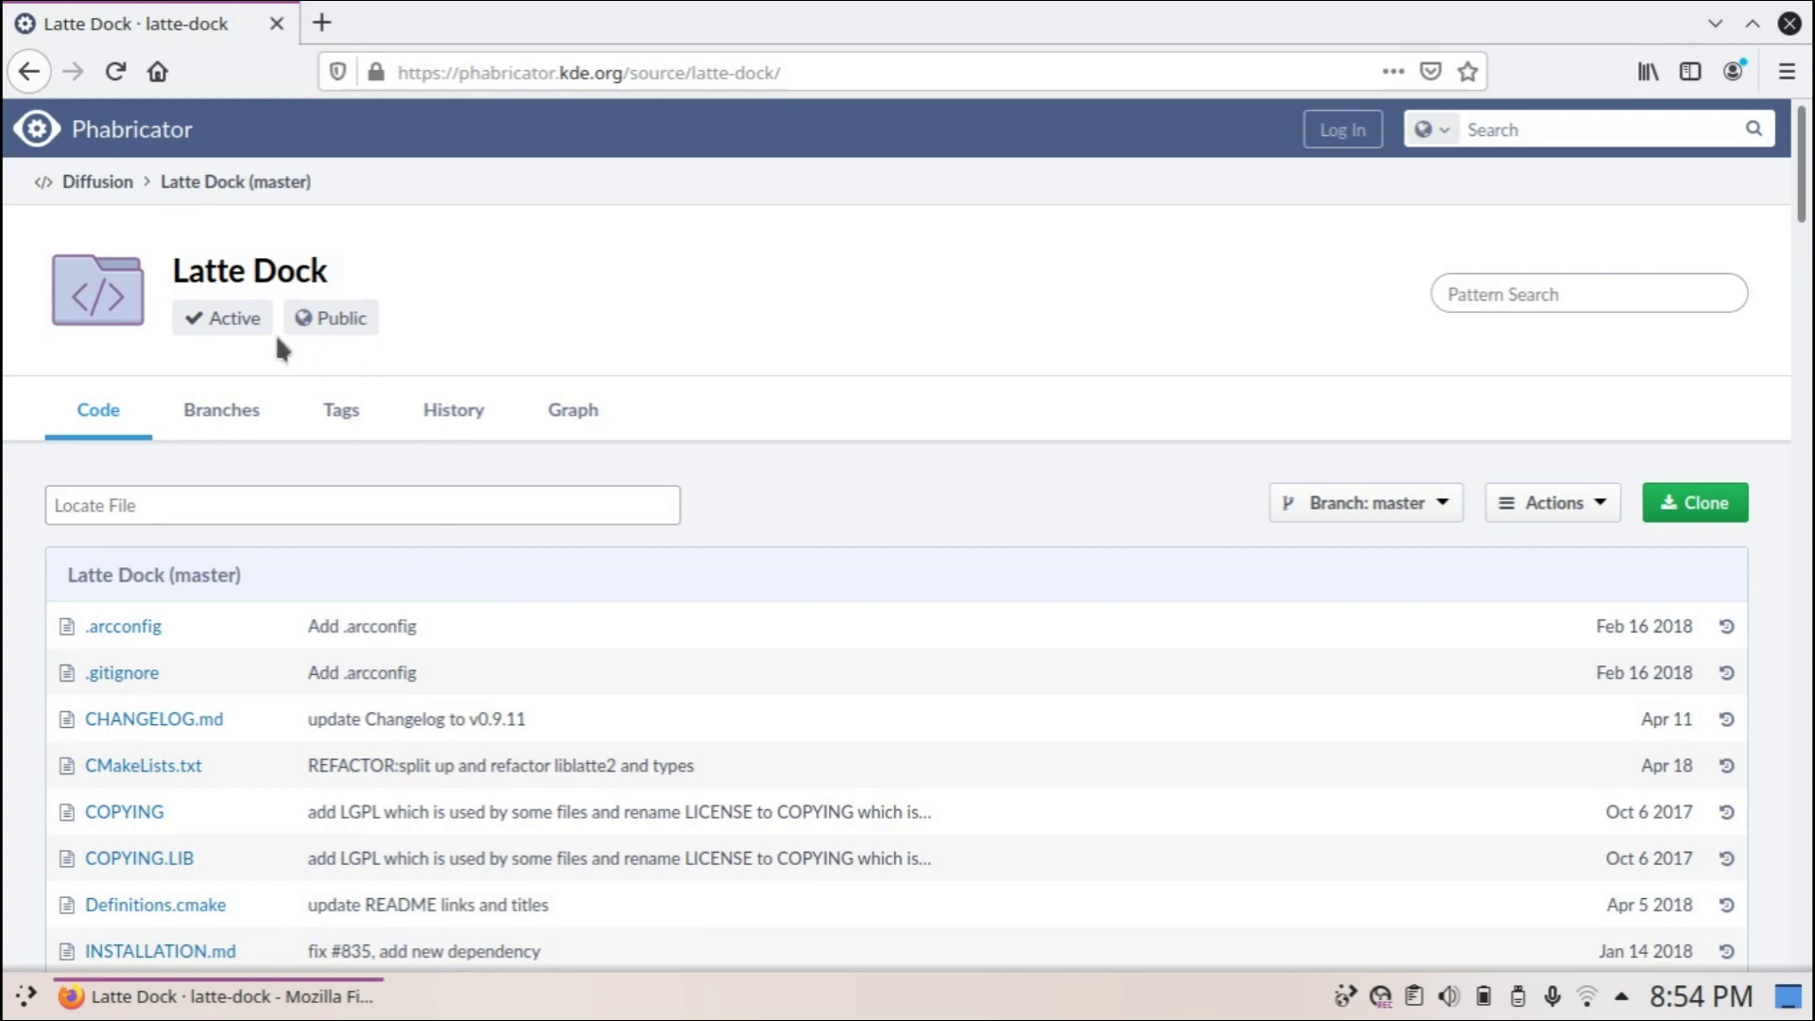
{"action": "scroll", "coordinate": [1207, 373], "scroll_direction": "down", "scroll_amount": 4}
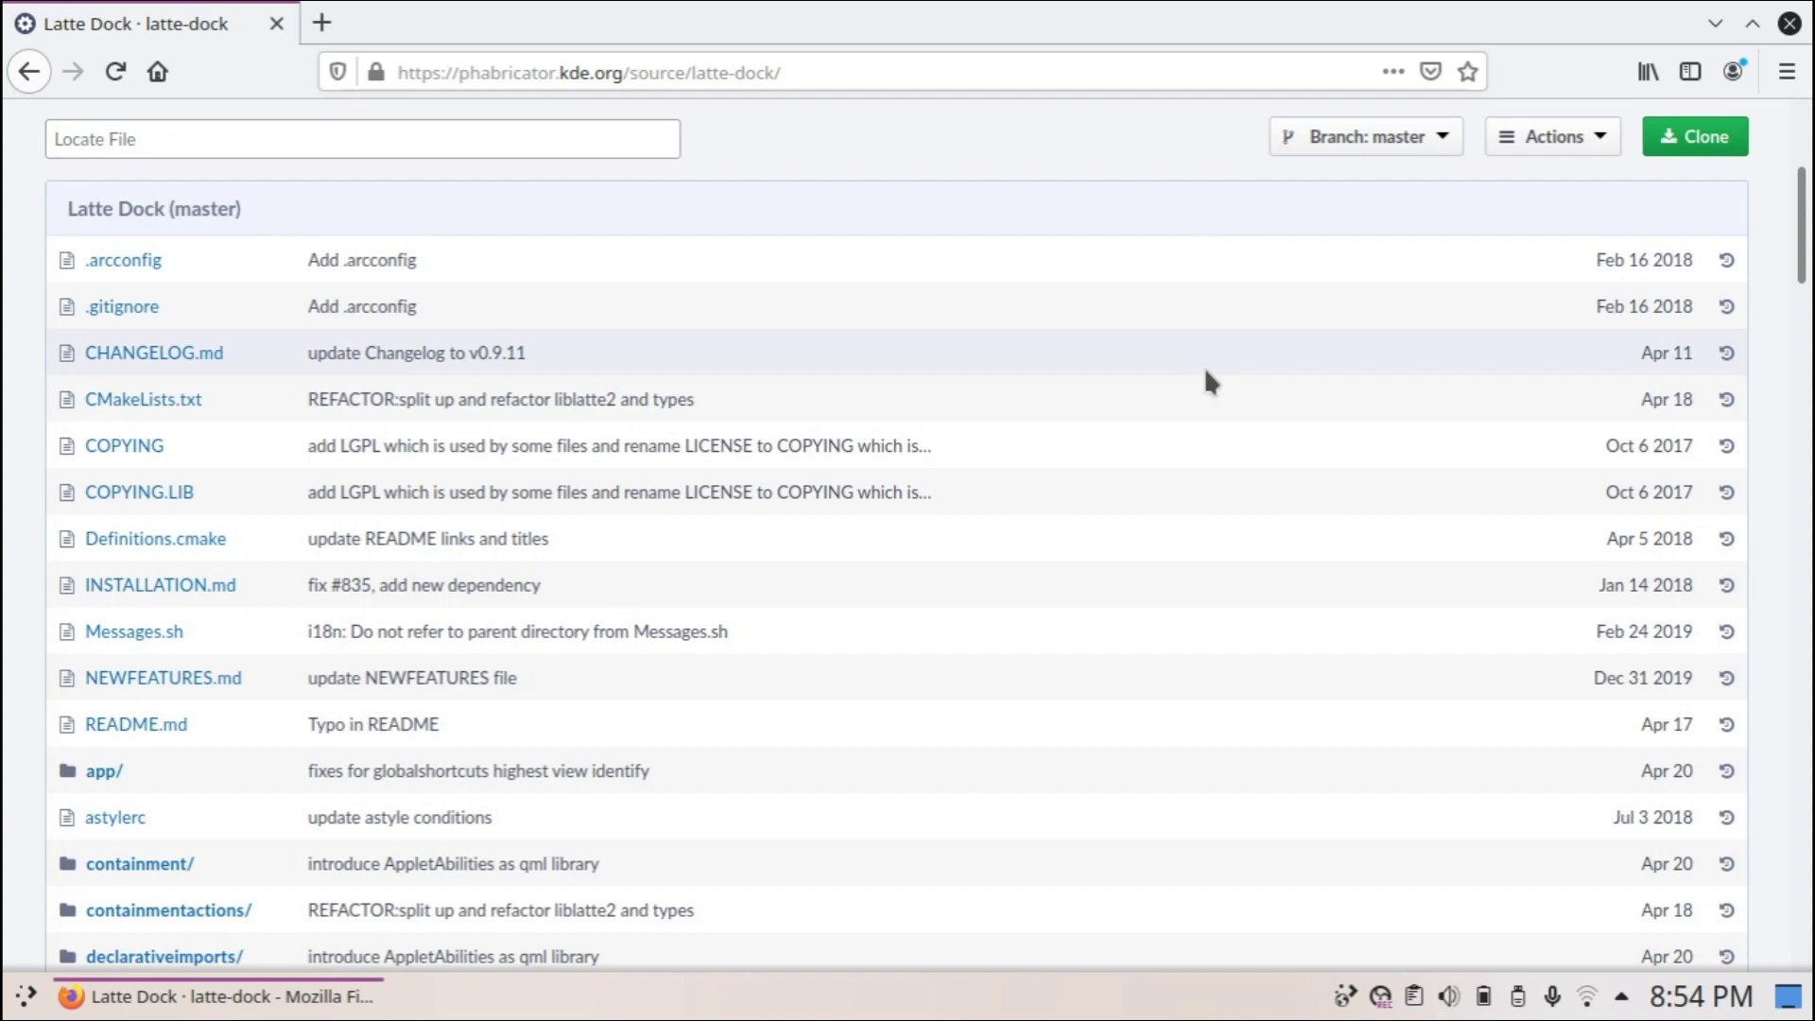
{"action": "scroll", "coordinate": [1204, 366], "scroll_direction": "down", "scroll_amount": 8}
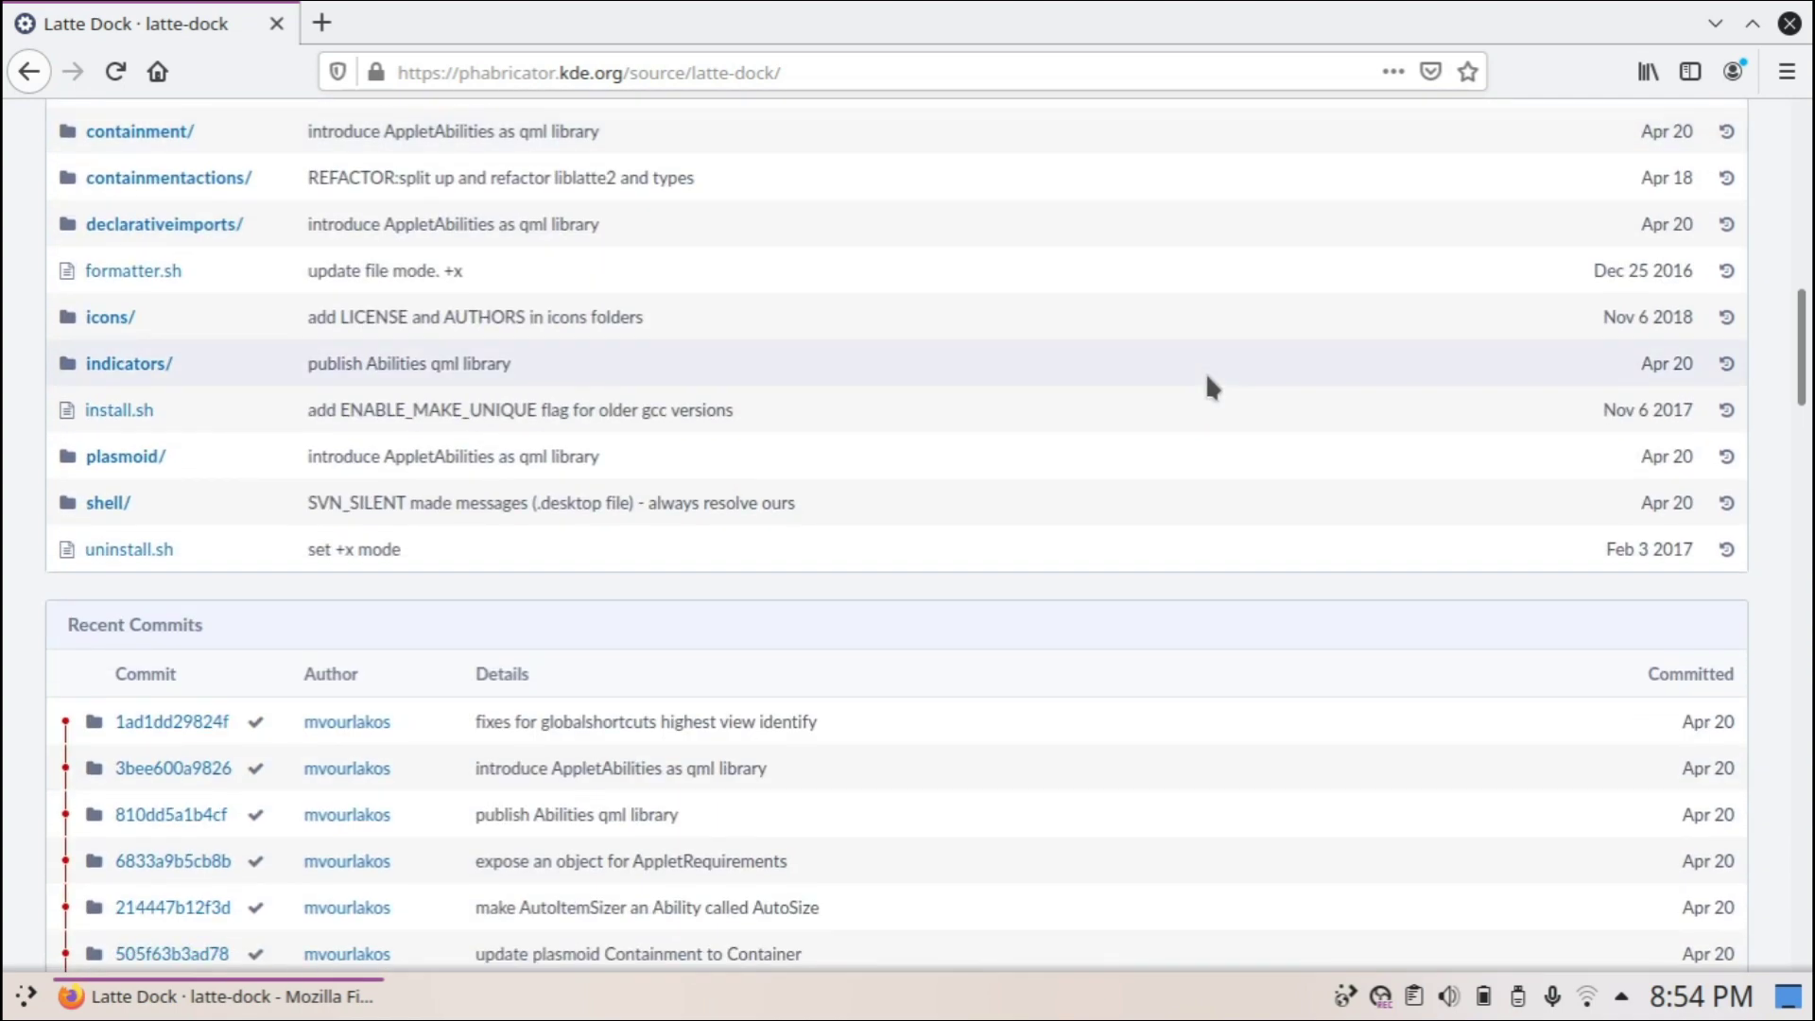
{"action": "scroll", "coordinate": [1229, 397], "scroll_direction": "down", "scroll_amount": 5}
{"action": "scroll", "coordinate": [1276, 460], "scroll_direction": "down", "scroll_amount": 8}
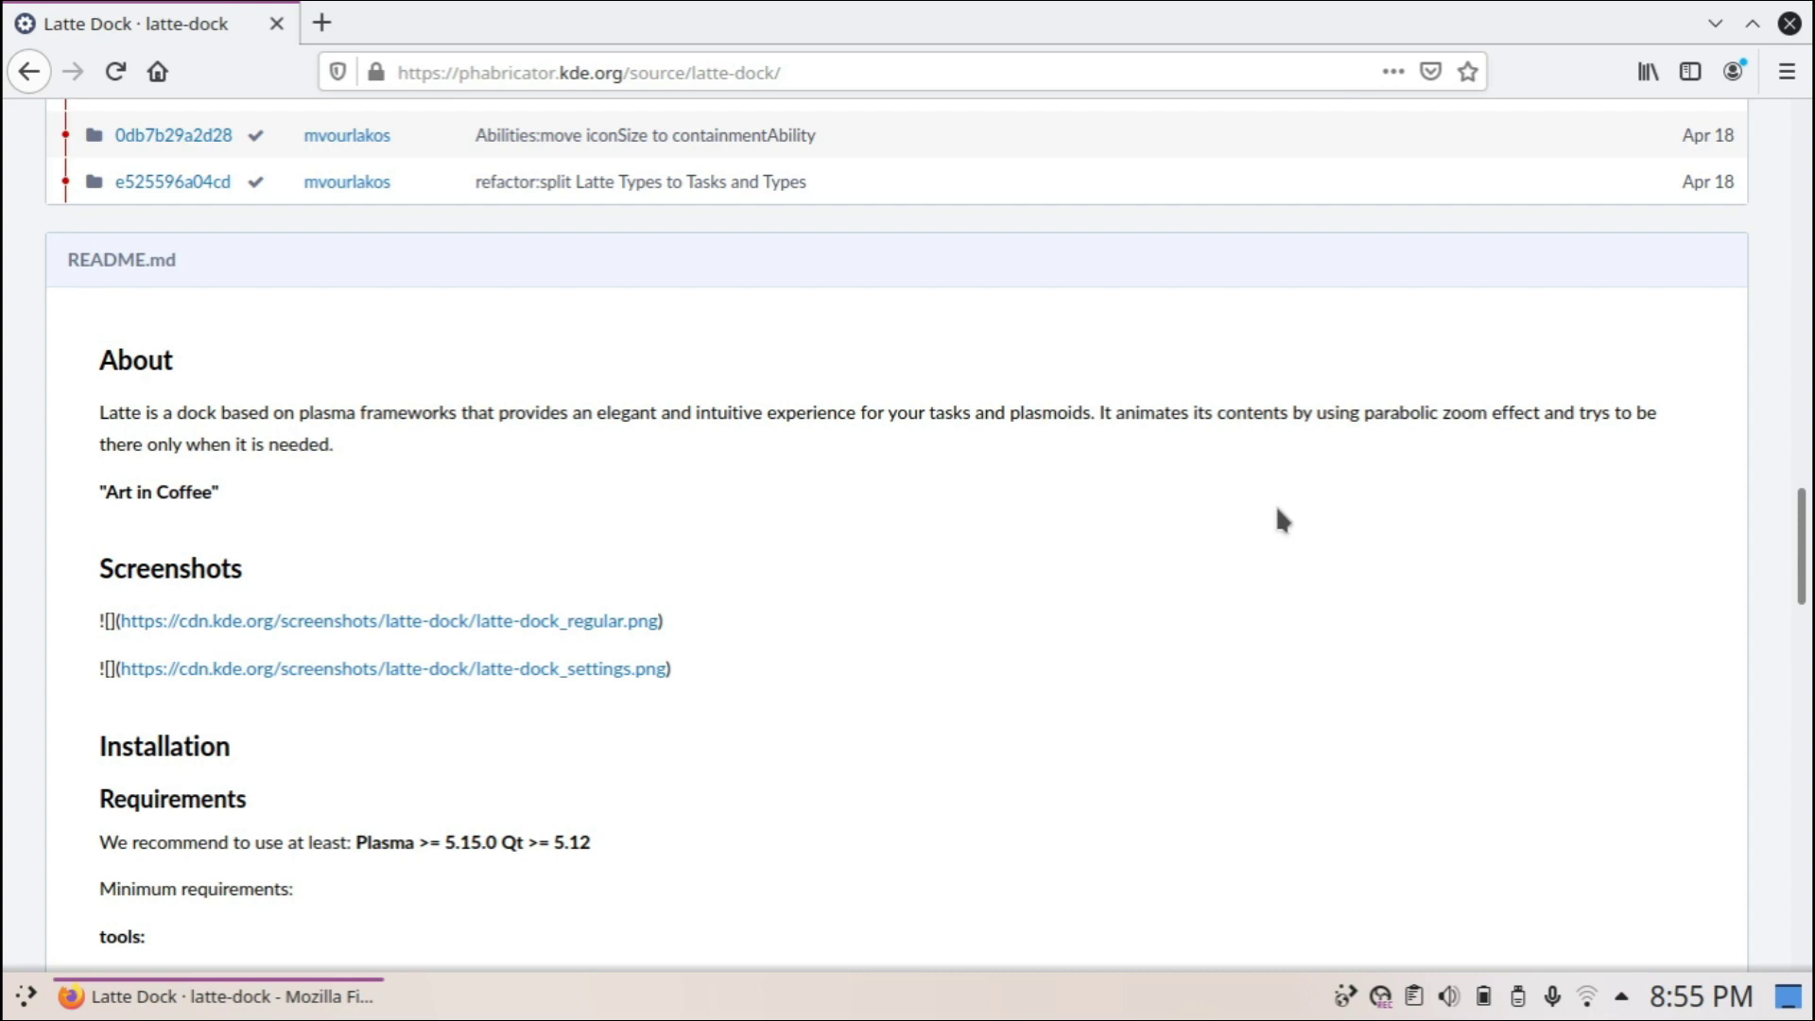
{"action": "scroll", "coordinate": [1277, 508], "scroll_direction": "down", "scroll_amount": 3}
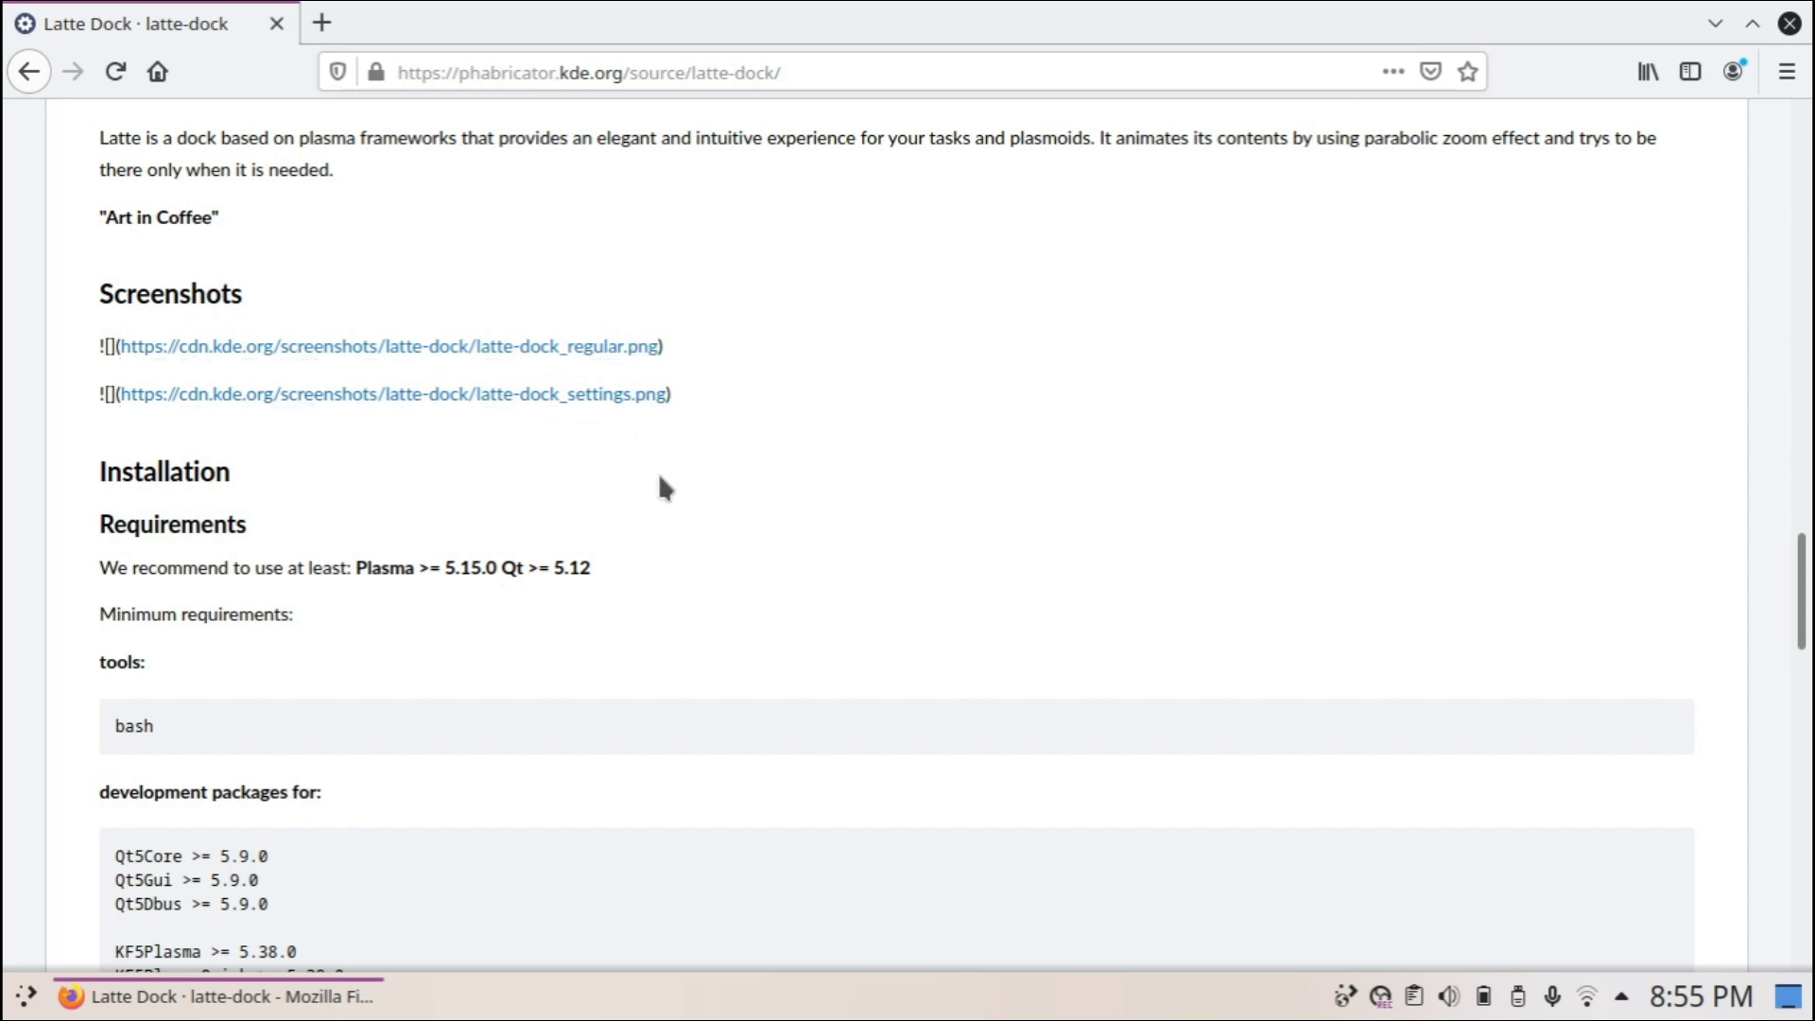
{"action": "left_click_drag", "start_coordinate": [1802, 591], "coordinate": [1798, 494]}
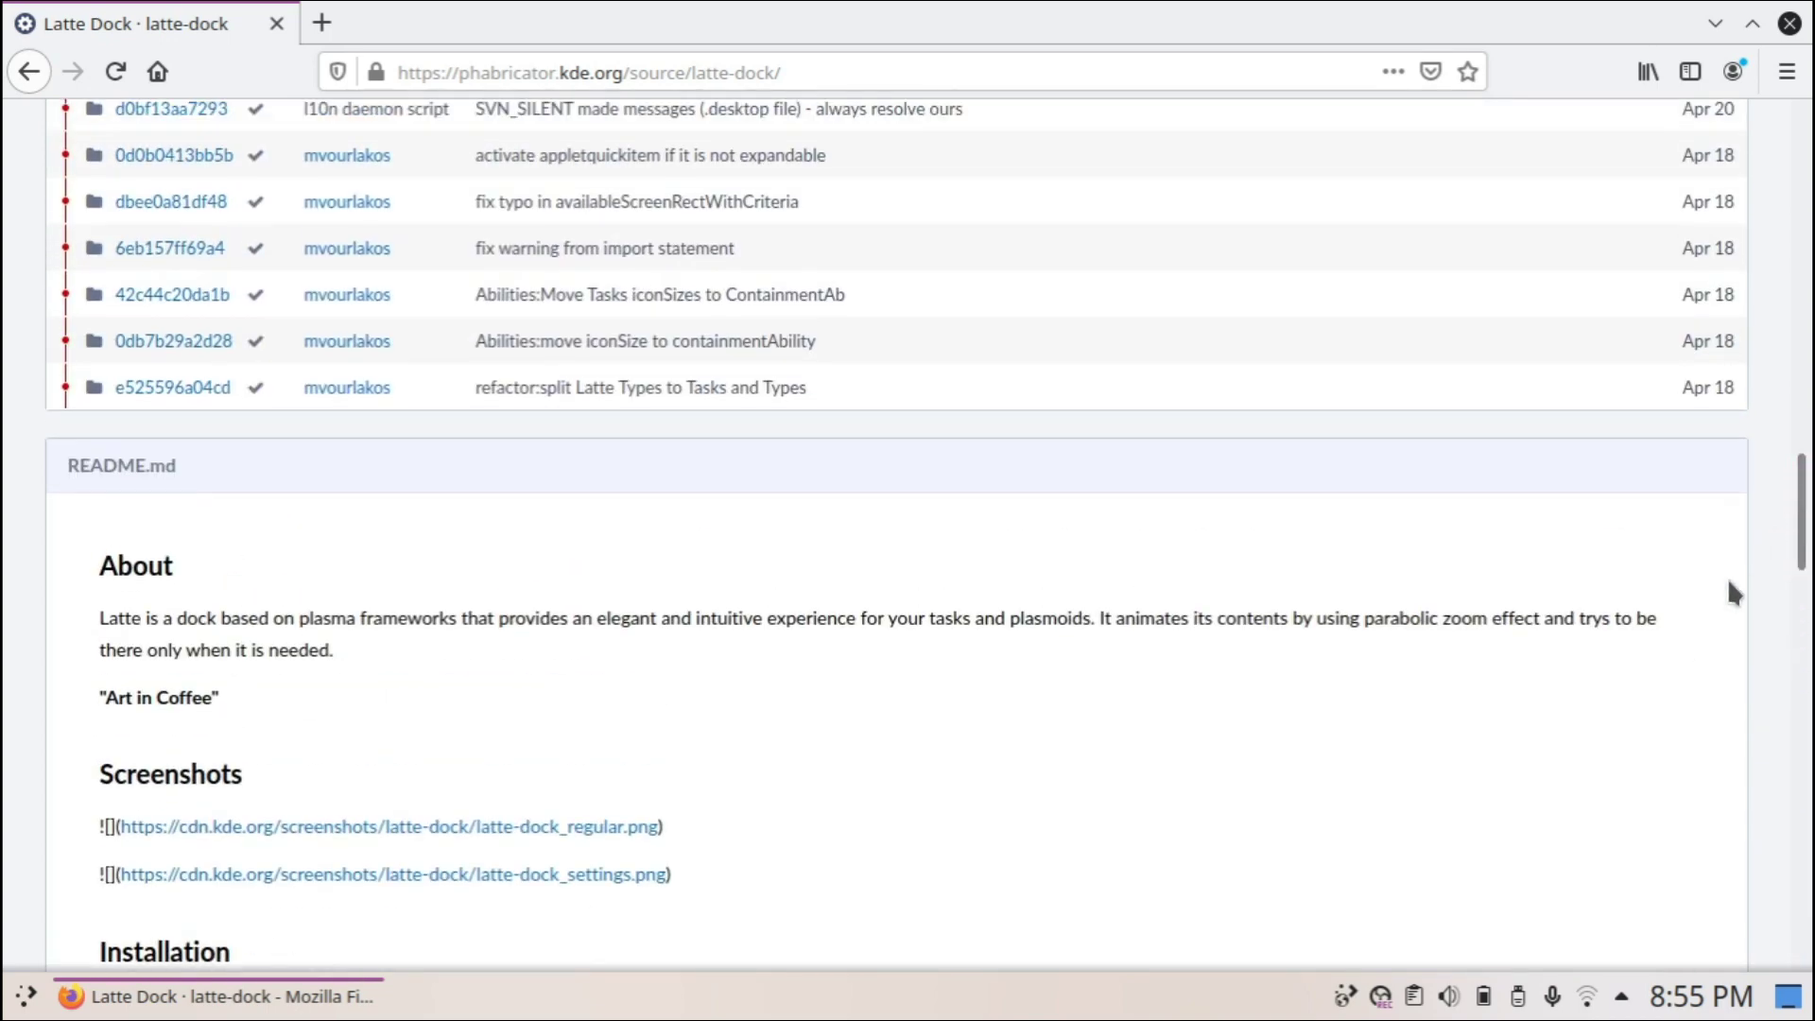
- Launch a Konsole terminal over the browser and run "sudo apt install git"
{"action": "key", "text": "ctrl+alt+t"}
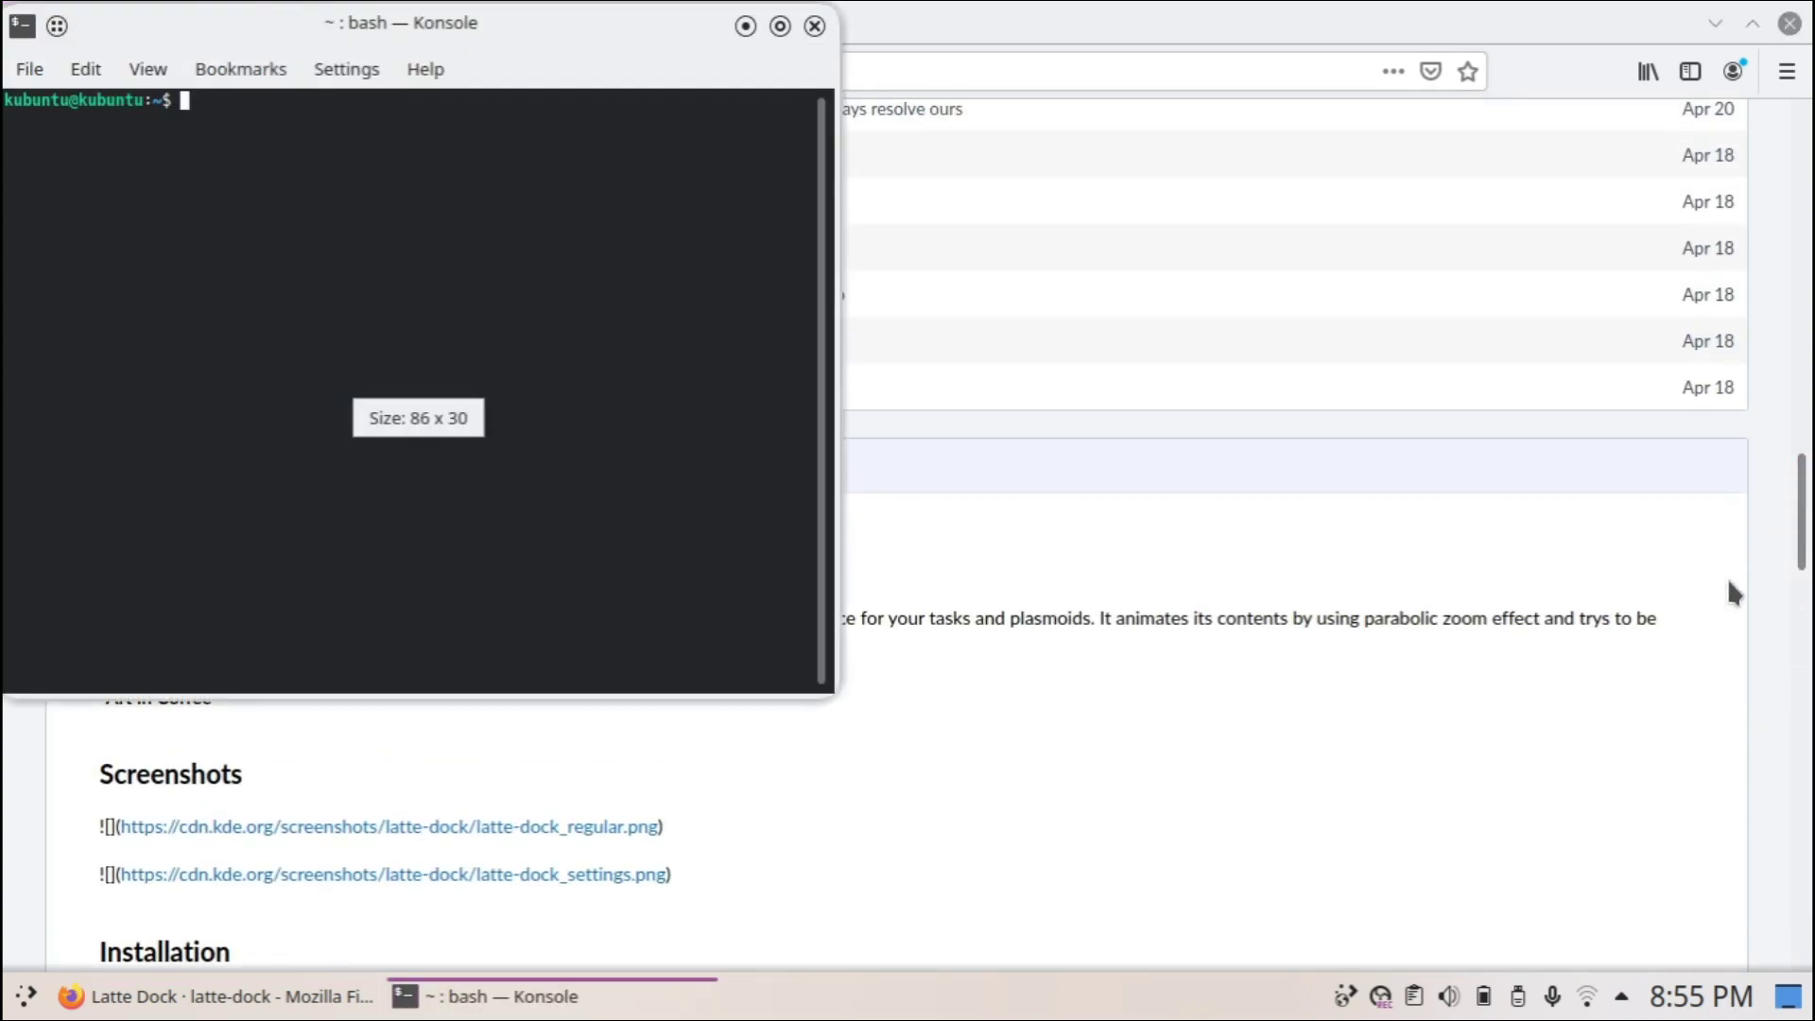
{"action": "left_click_drag", "start_coordinate": [560, 17], "coordinate": [862, 123]}
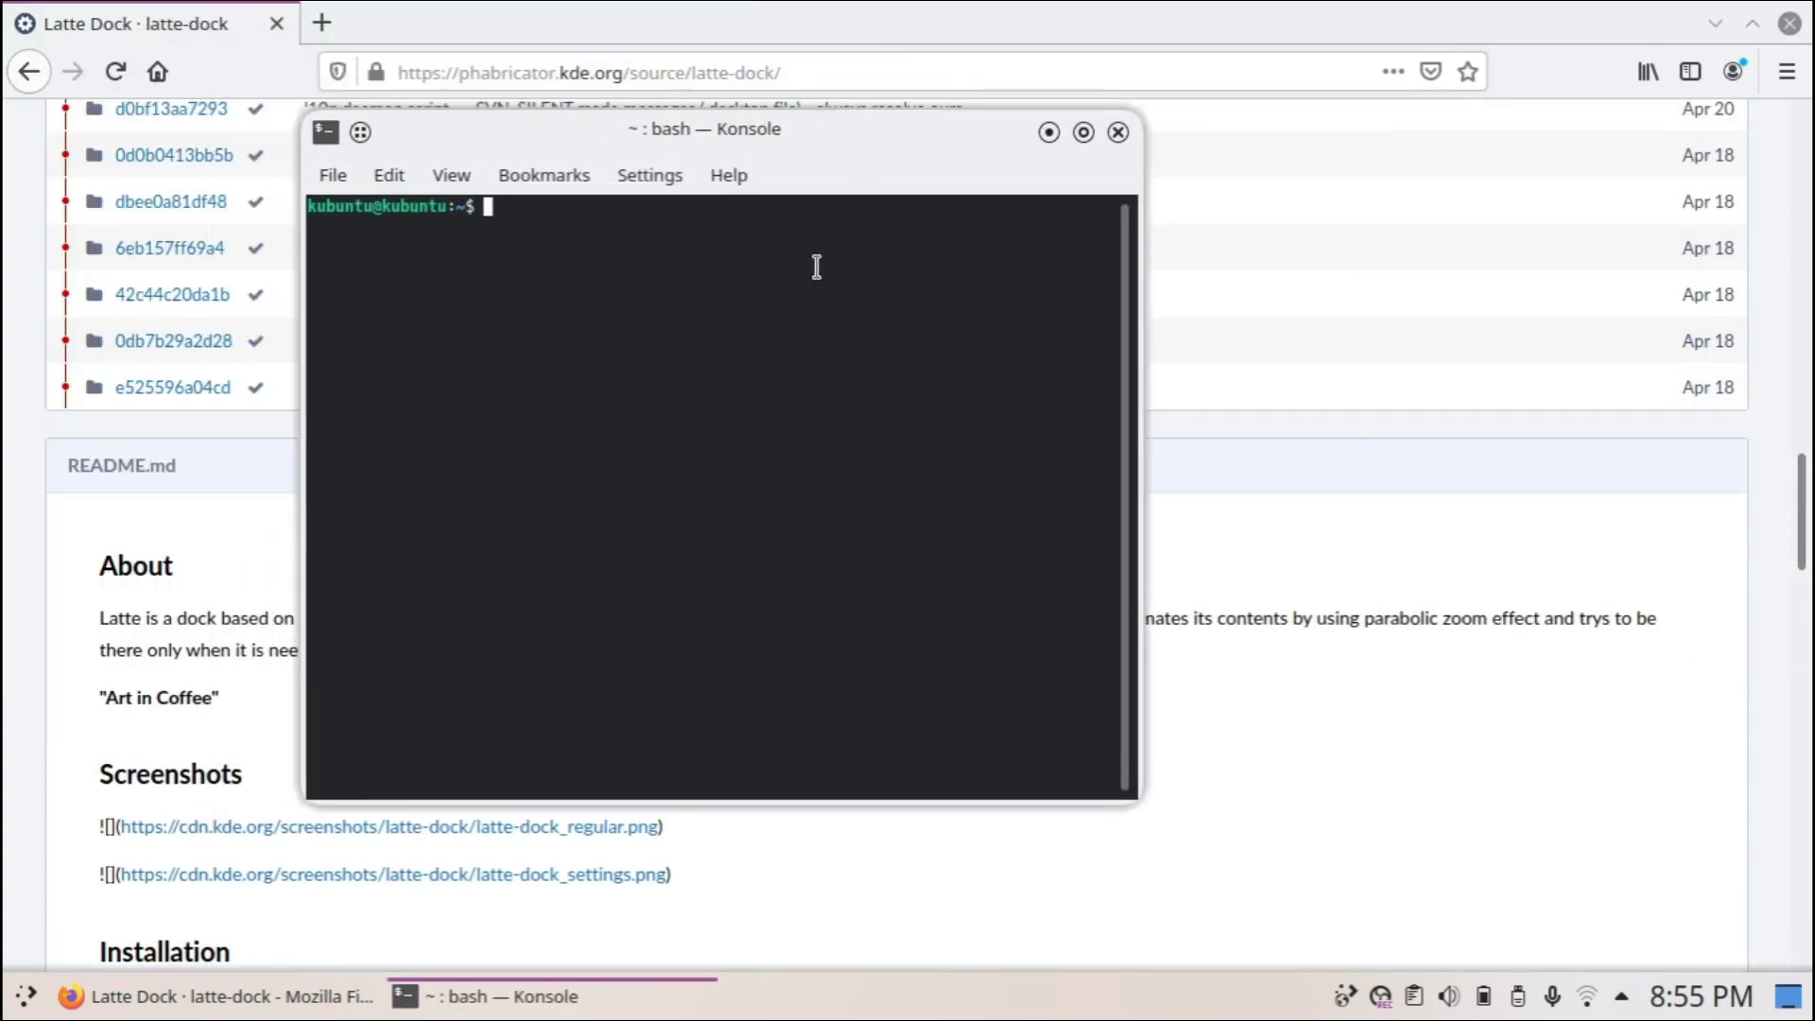
{"action": "type", "text": "sudo apt install git"}
{"action": "key", "text": "Return"}
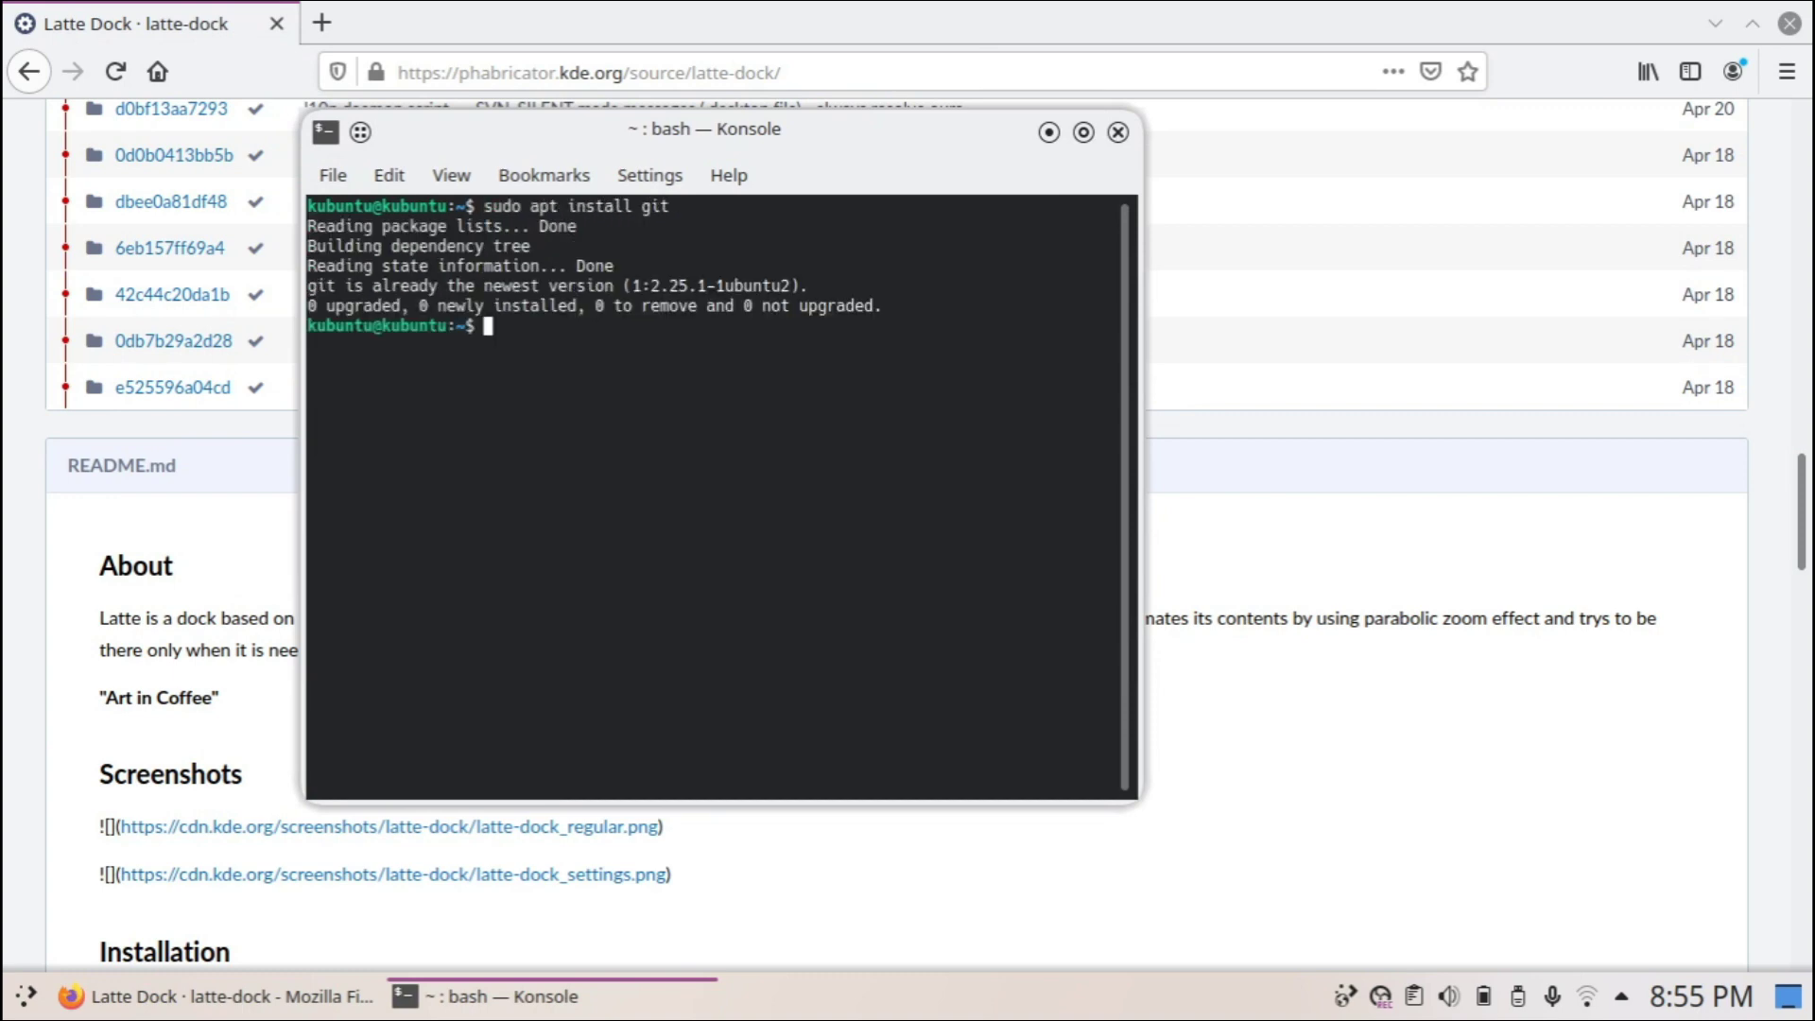
- Return to the Latte Dock repository page in Firefox and copy its clone address, git://anongit.kde.org/latte-dock
{"action": "left_click", "coordinate": [1708, 567]}
{"action": "scroll", "coordinate": [1707, 568], "scroll_direction": "up", "scroll_amount": 10}
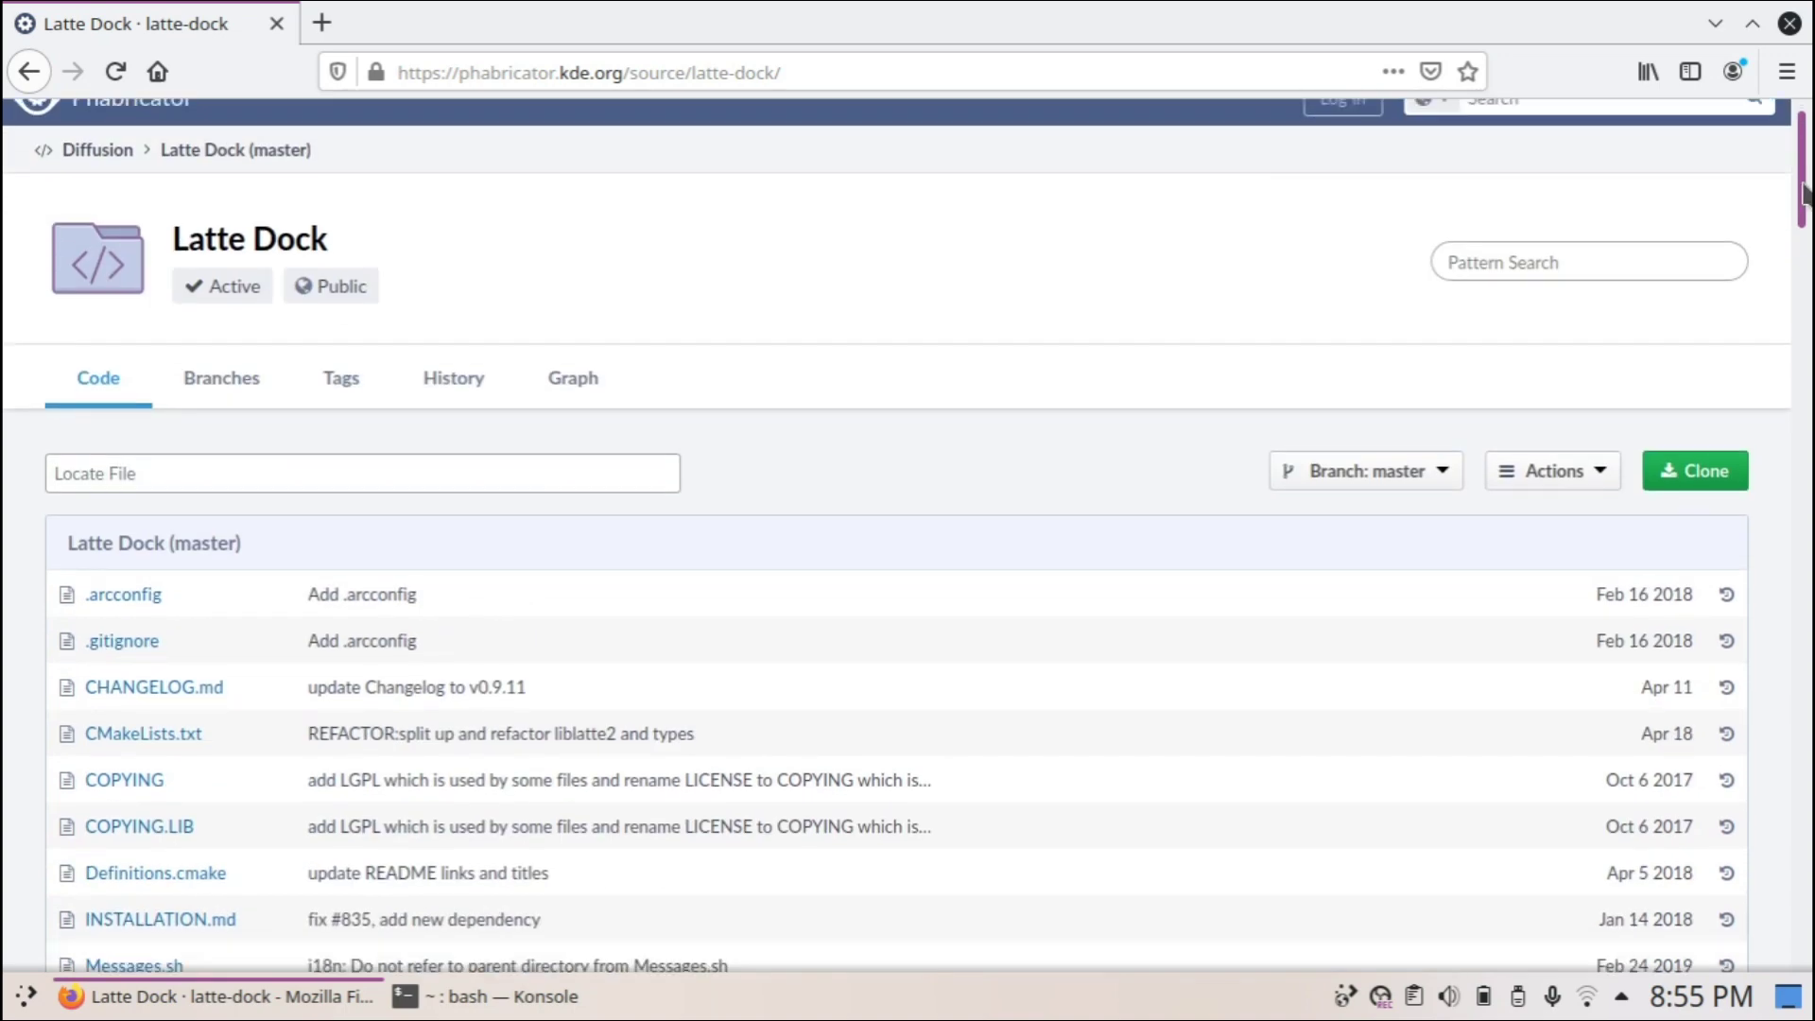
{"action": "left_click", "coordinate": [1697, 477]}
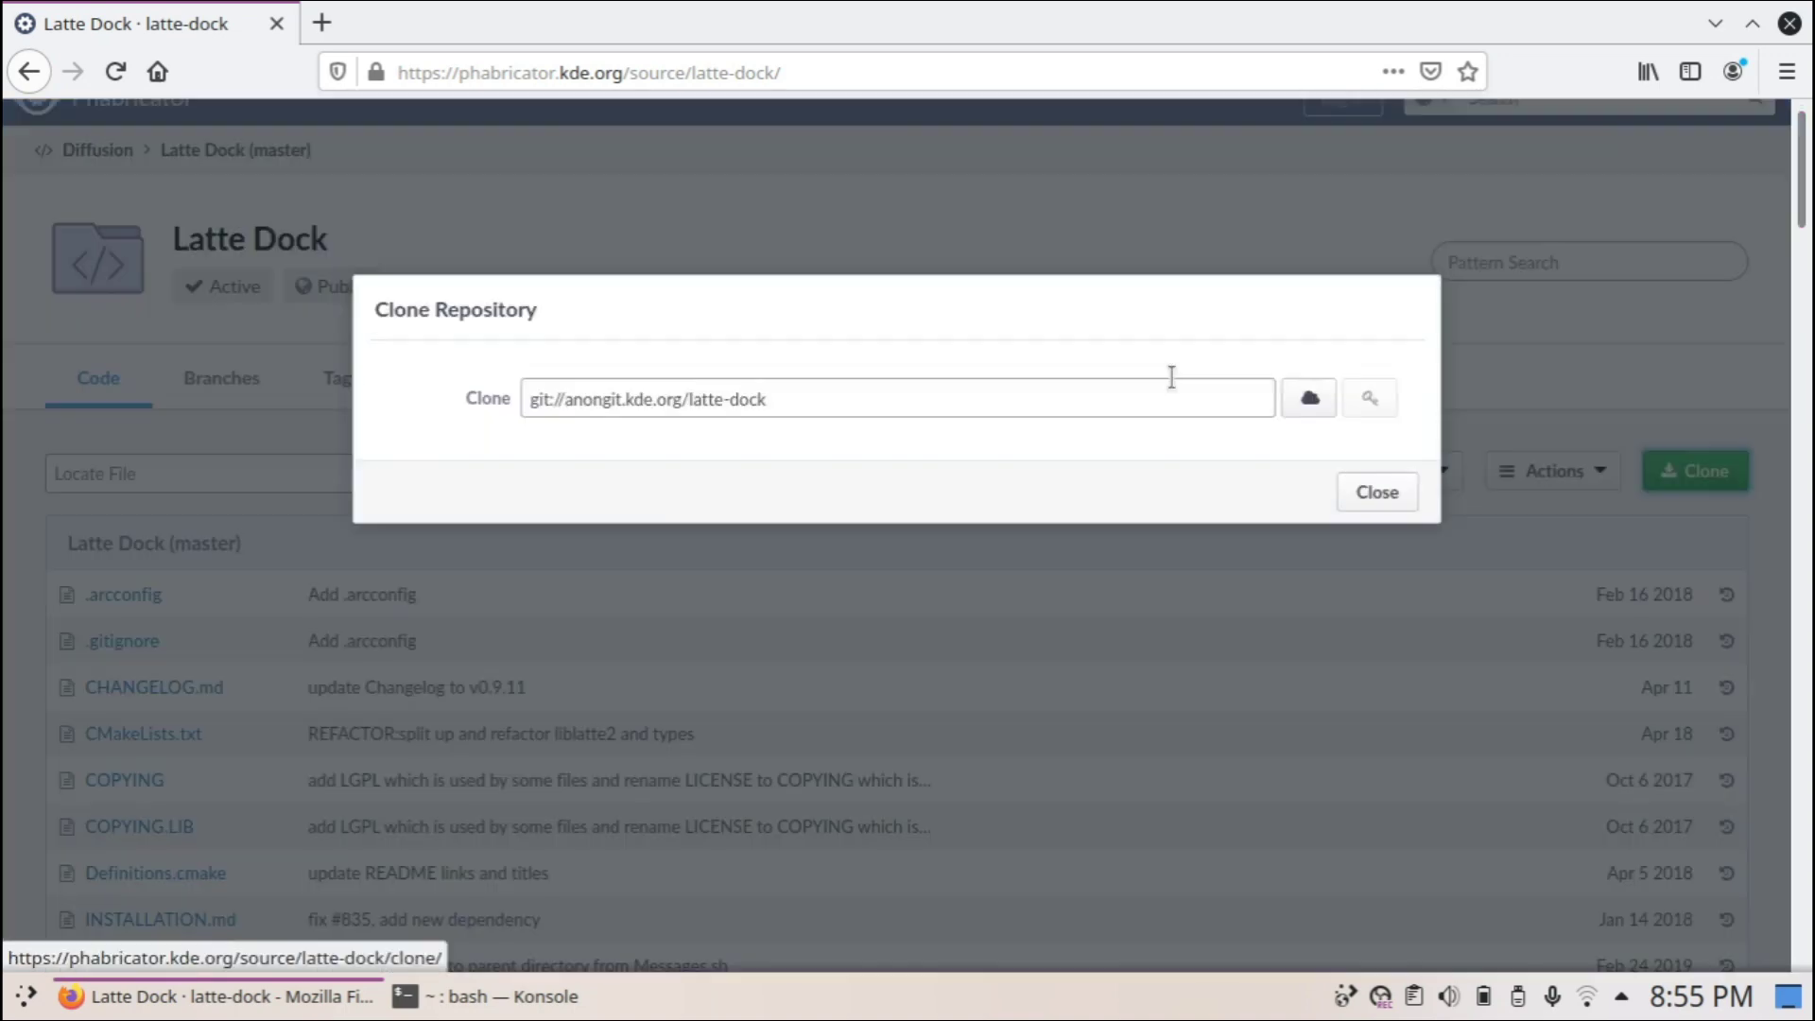
{"action": "left_click", "coordinate": [798, 398]}
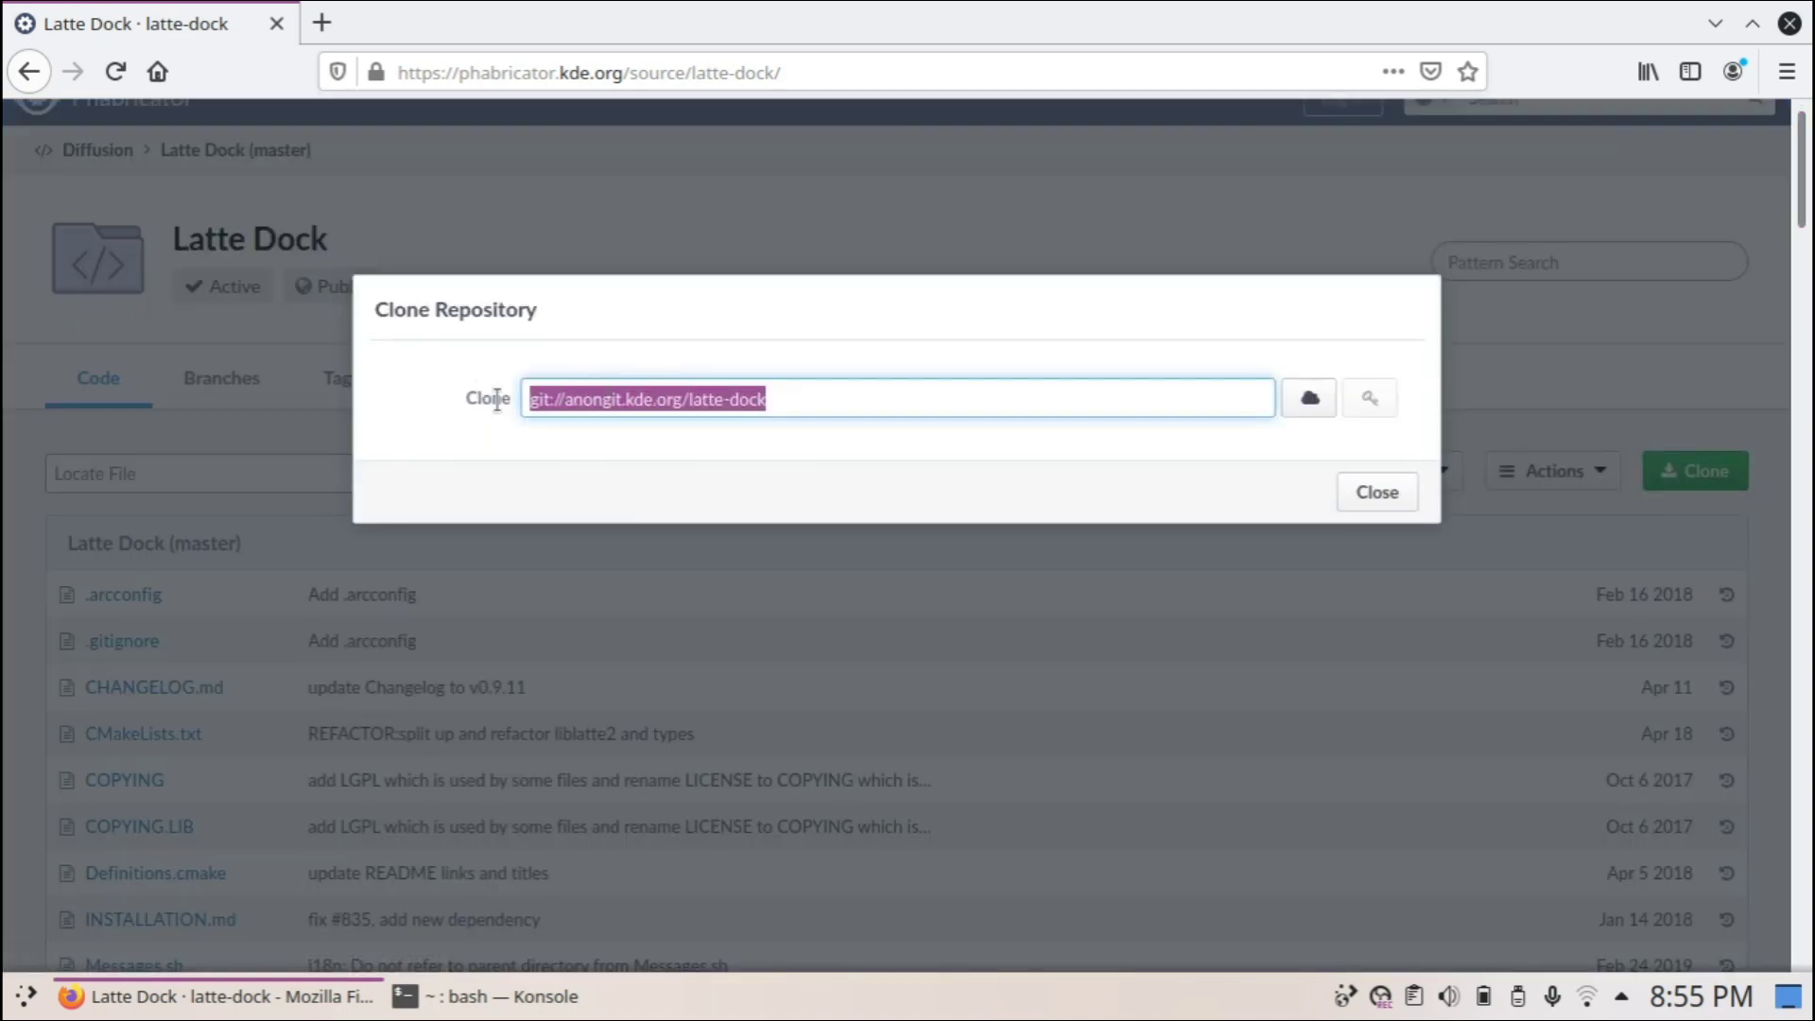
{"action": "right_click", "coordinate": [588, 412]}
{"action": "left_click", "coordinate": [628, 502]}
- Enter "git clone git://anongit.kde.org/latte-dock" in Konsole without running it and close the terminal
{"action": "left_click", "coordinate": [525, 996]}
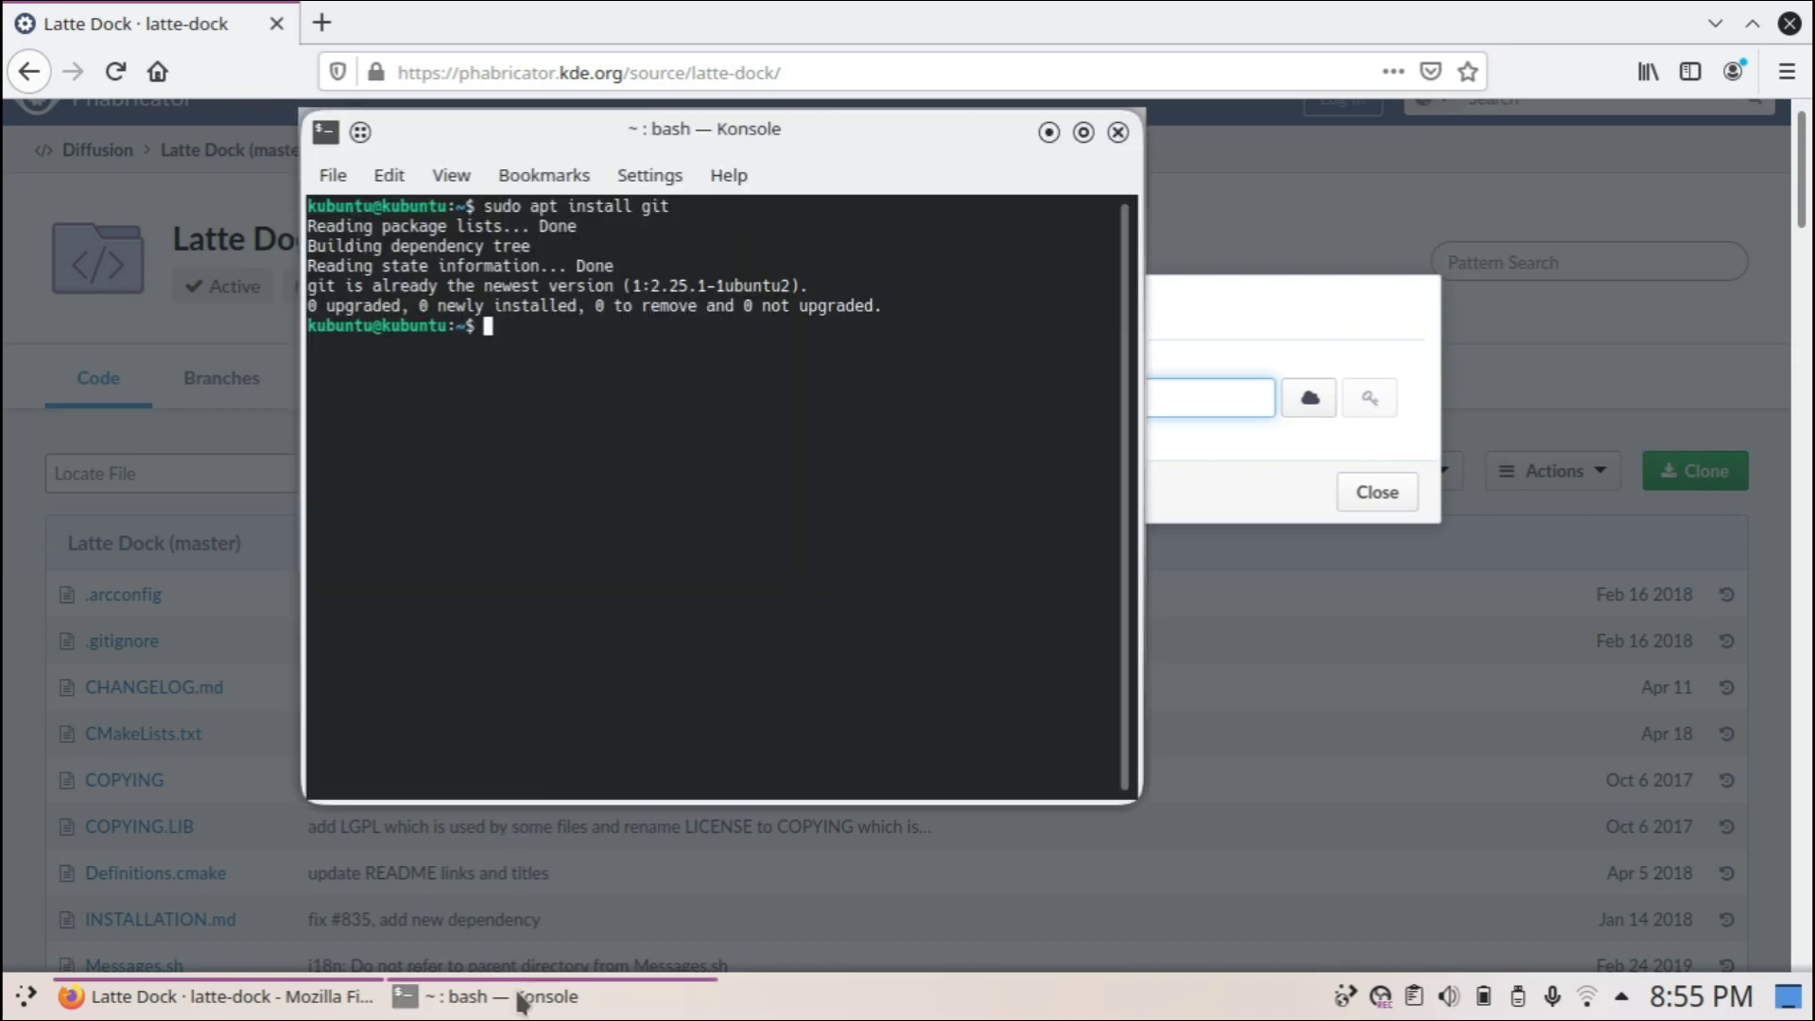
{"action": "type", "text": "git clone"}
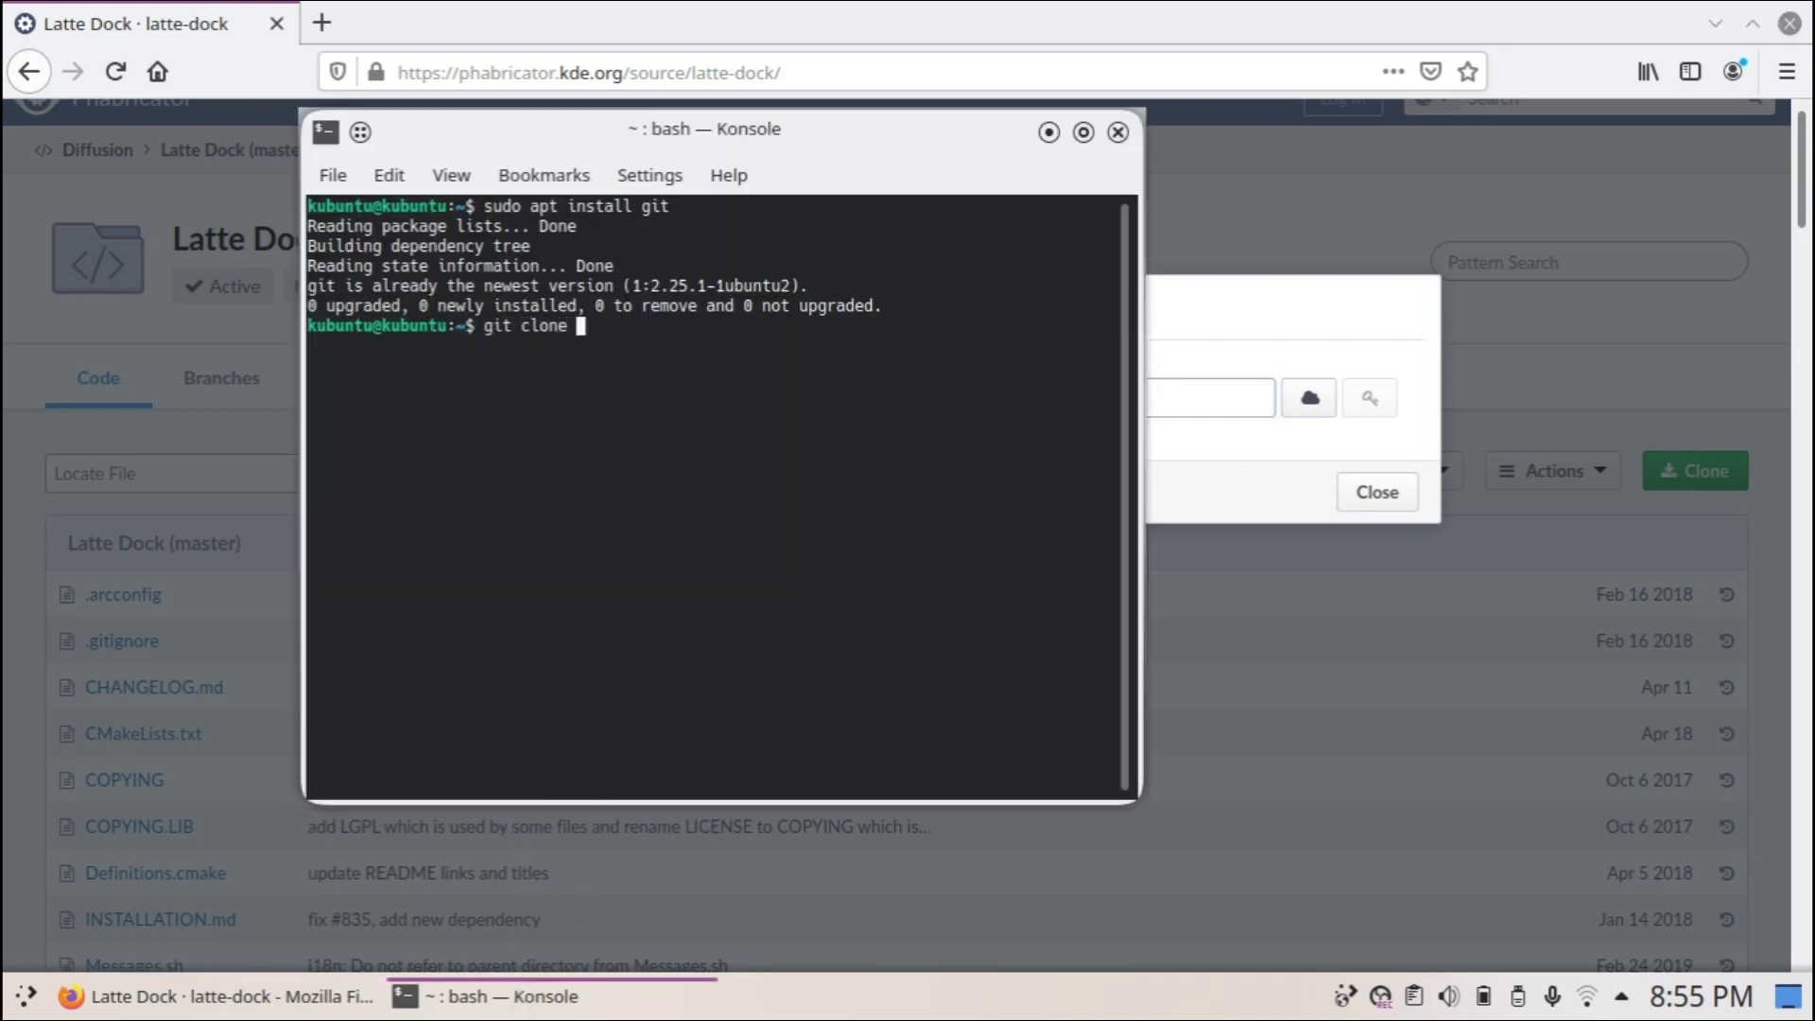
{"action": "key", "text": "ctrl+shift+v"}
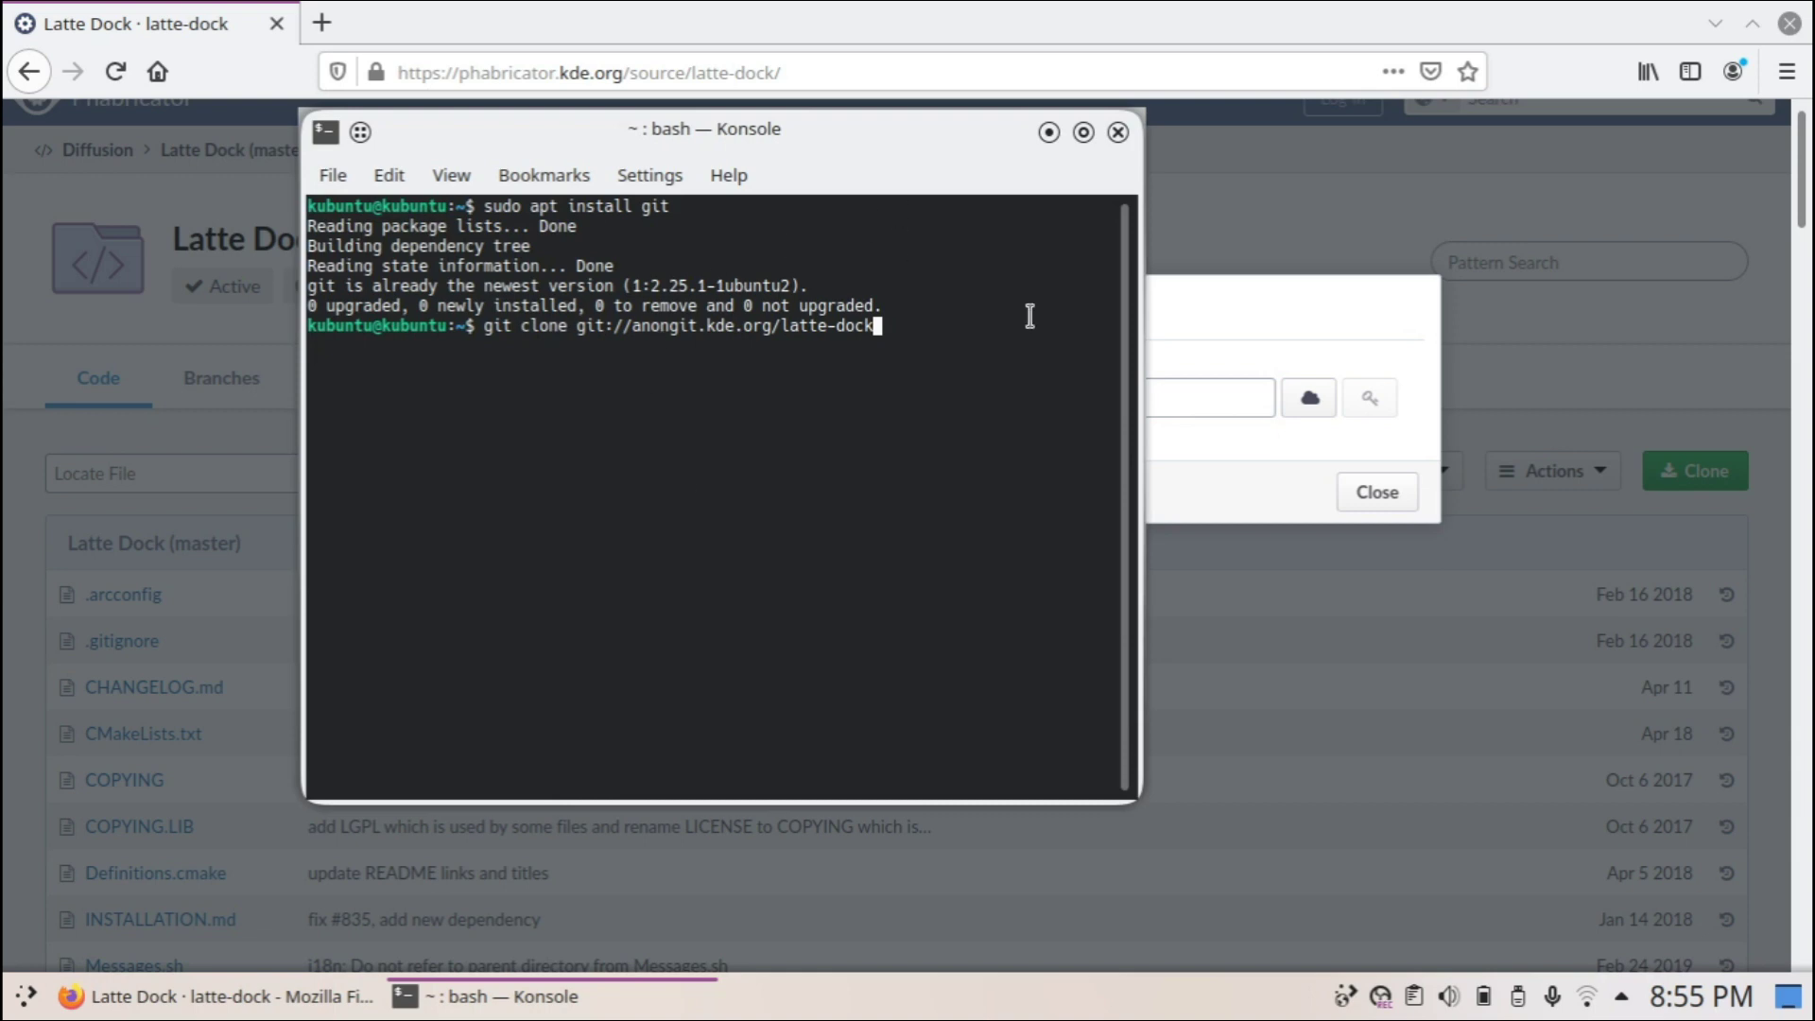
{"action": "left_click", "coordinate": [1118, 132]}
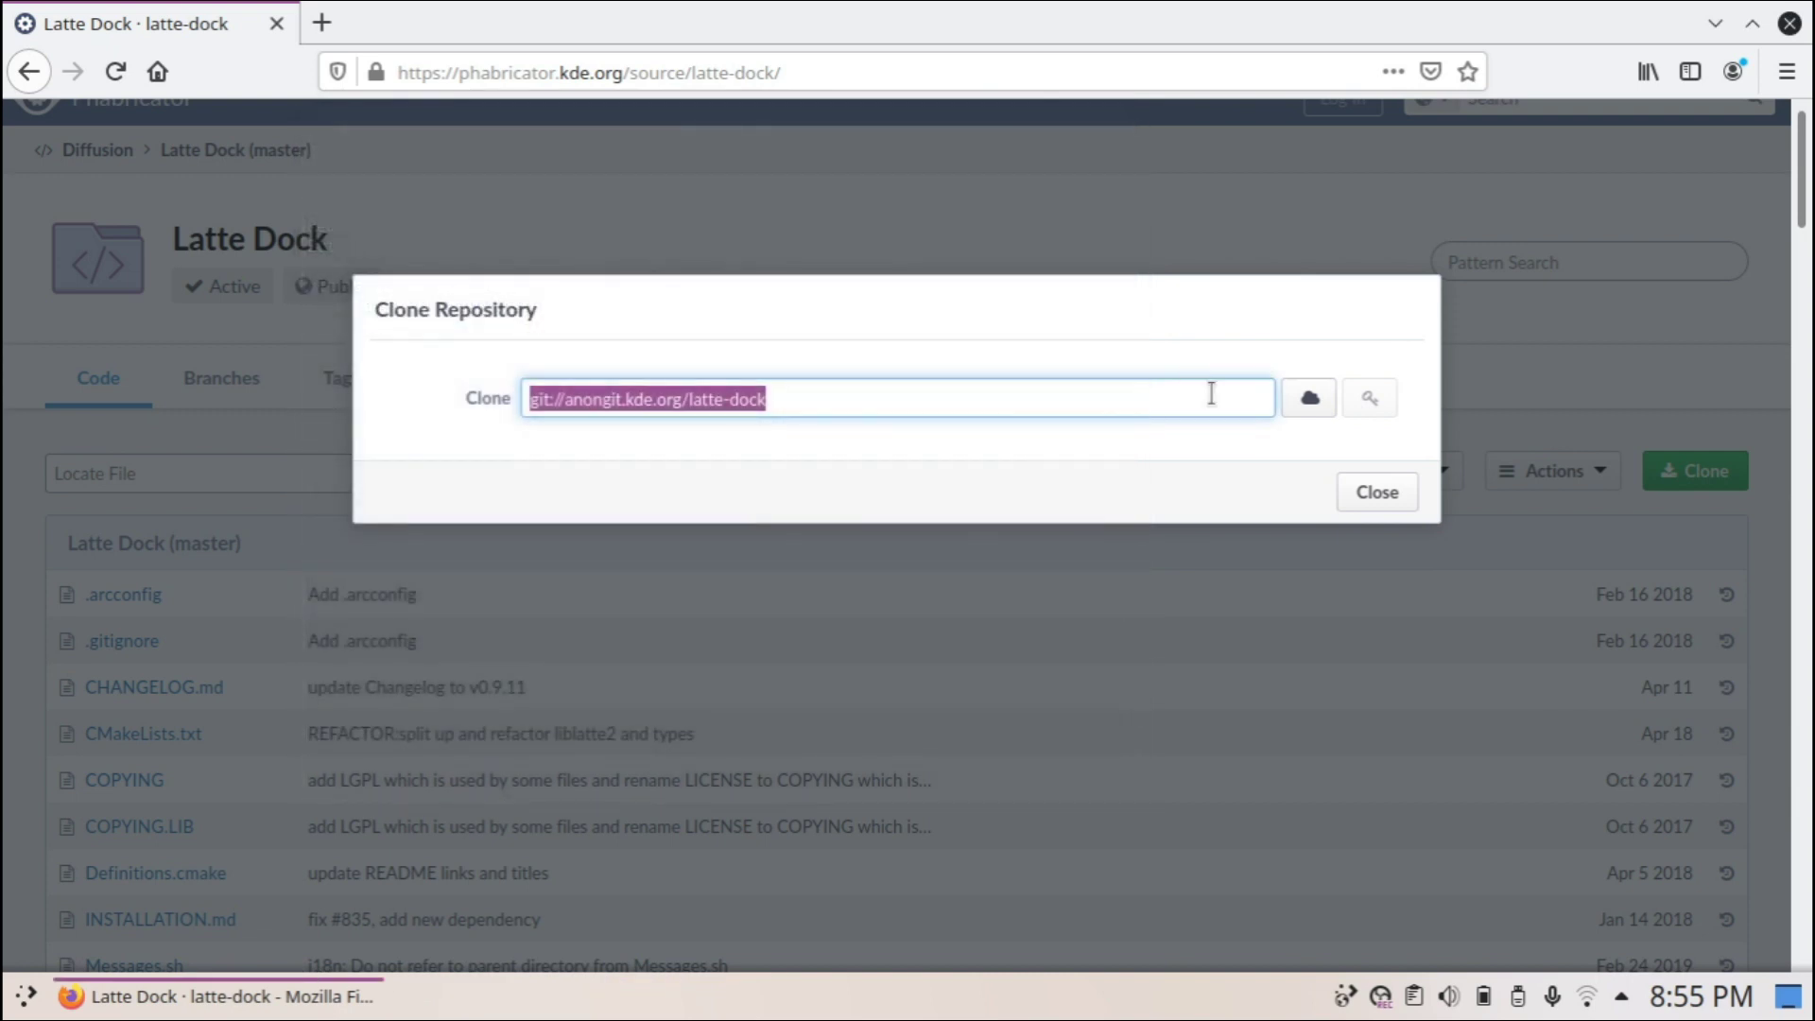
- Launch Dolphin, go into the latte-dock folder in Home and open its README.md file
{"action": "key", "text": "super+e"}
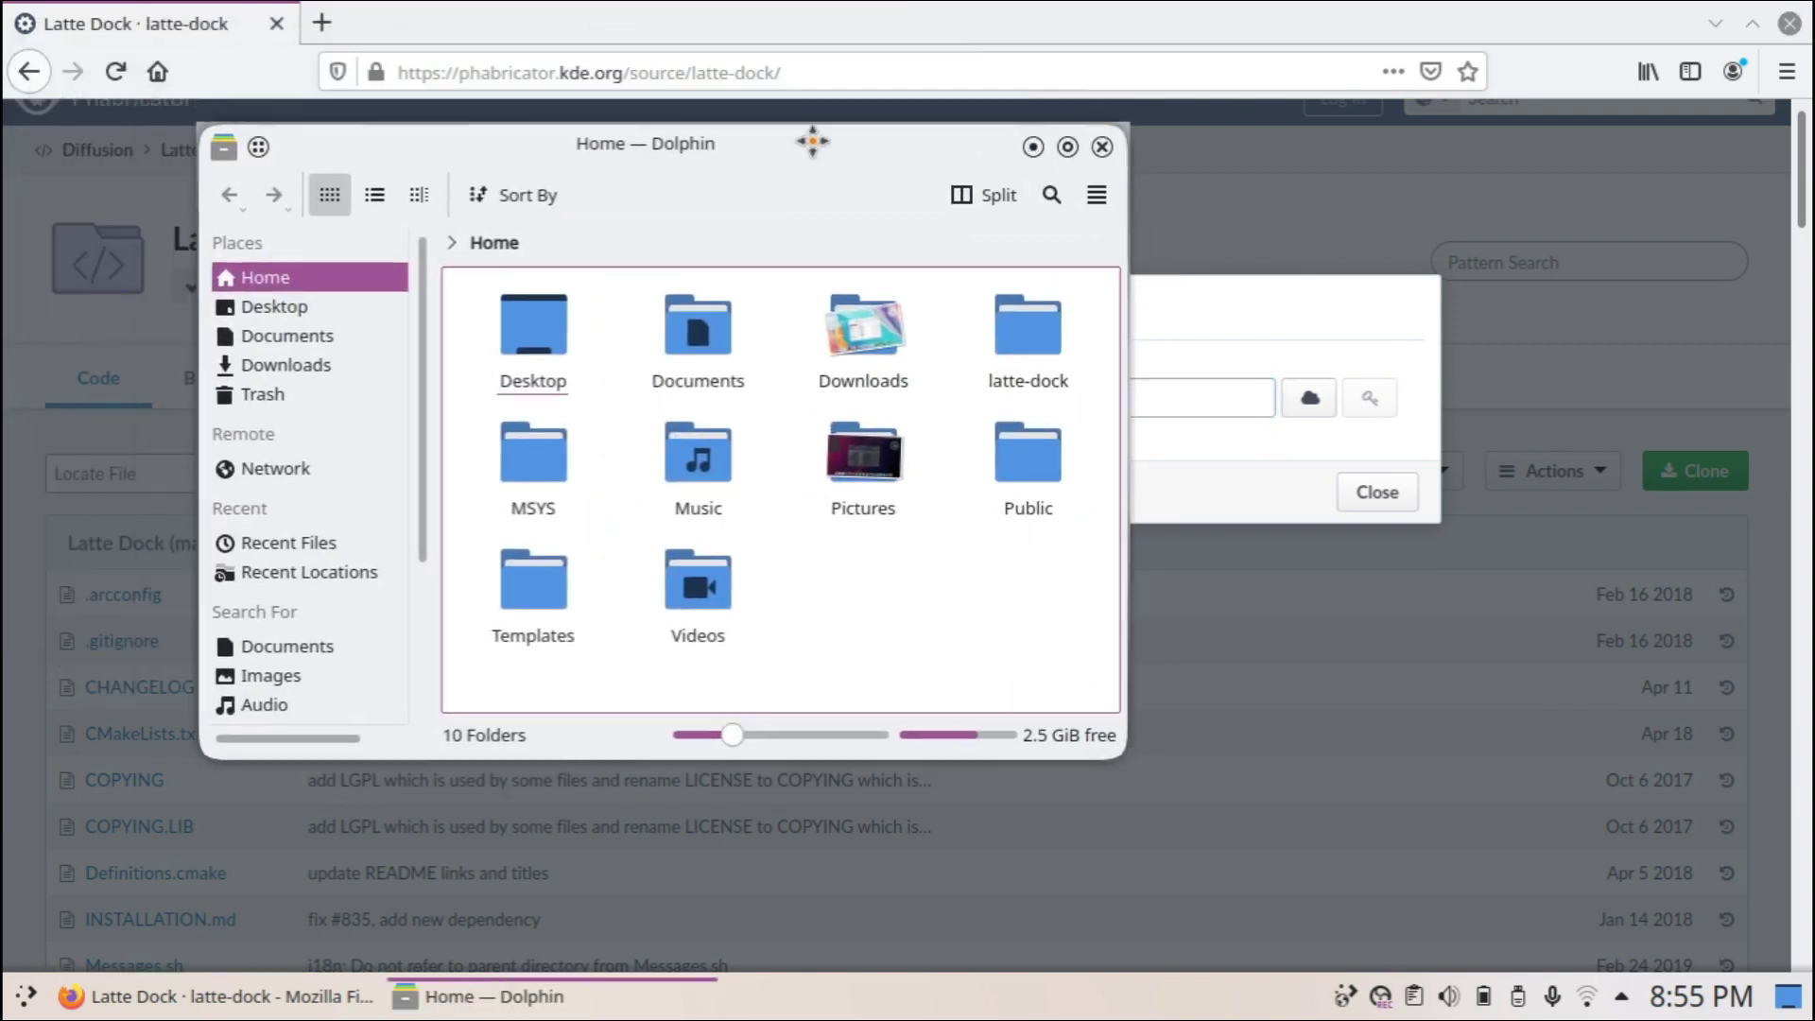
{"action": "left_click_drag", "start_coordinate": [812, 142], "coordinate": [900, 175]}
{"action": "left_click", "coordinate": [1106, 390]}
{"action": "double_click", "coordinate": [1106, 389]}
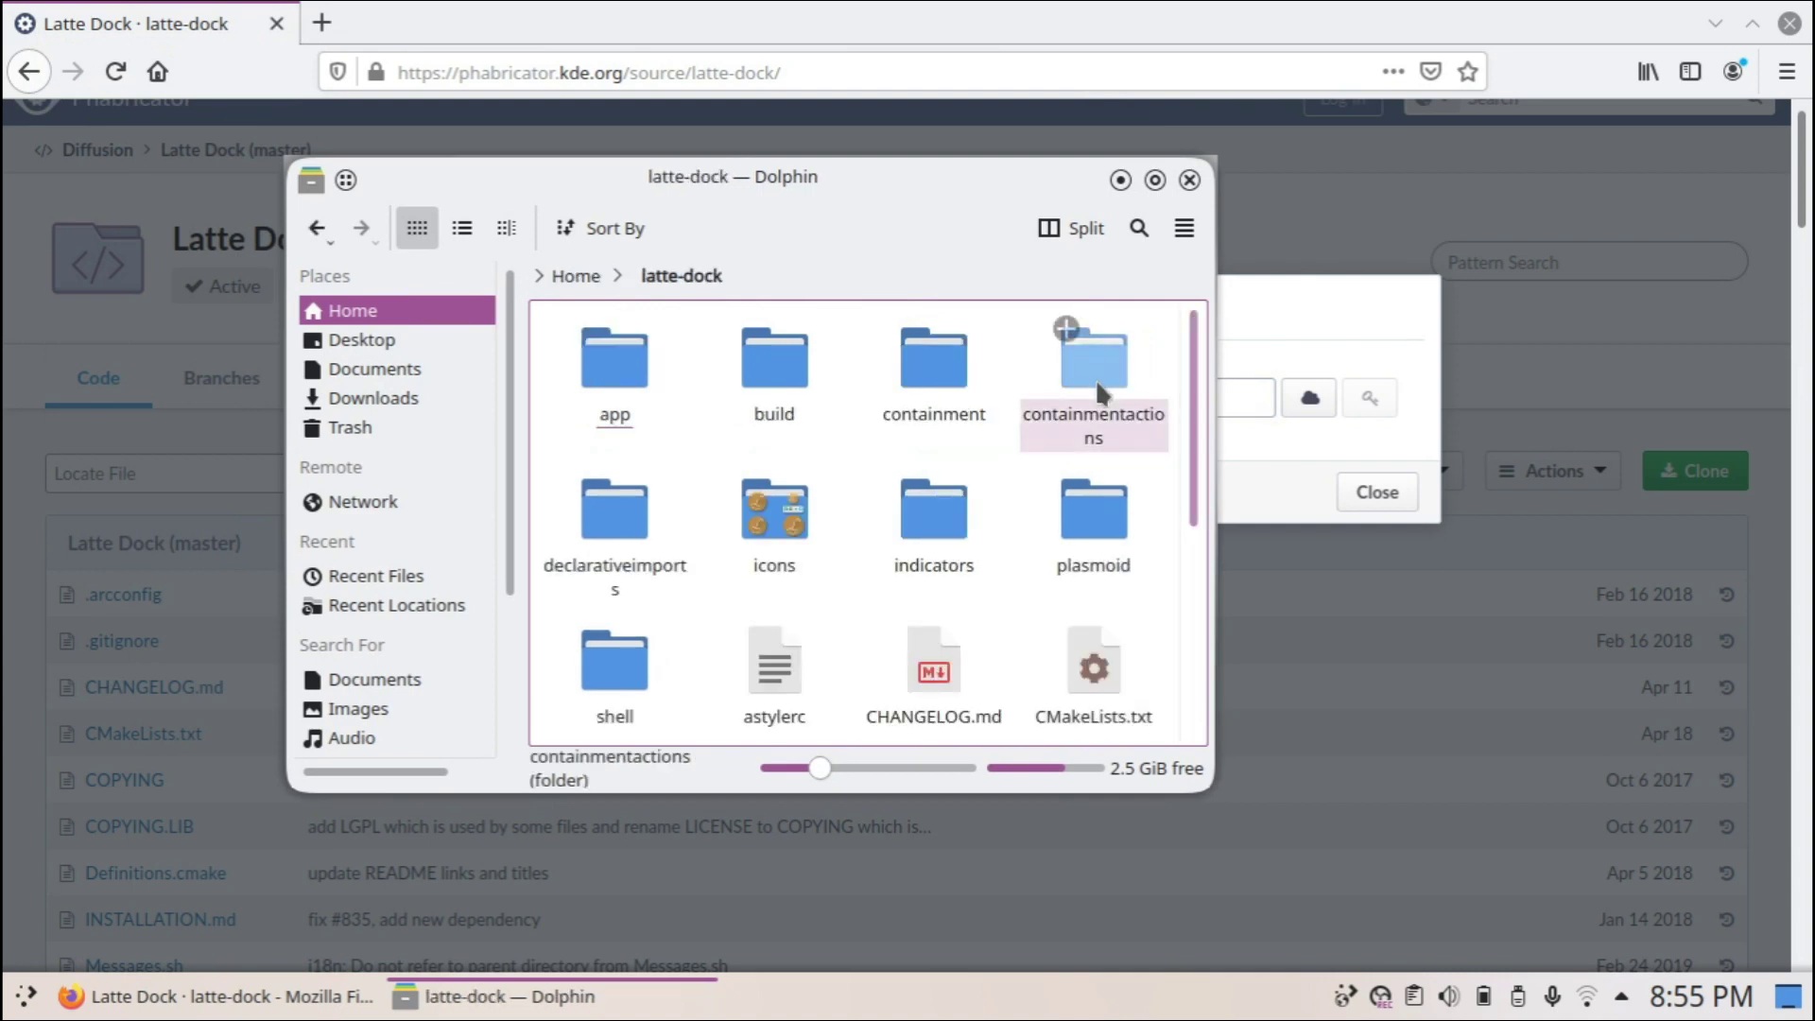
{"action": "scroll", "coordinate": [995, 429], "scroll_direction": "down", "scroll_amount": 5}
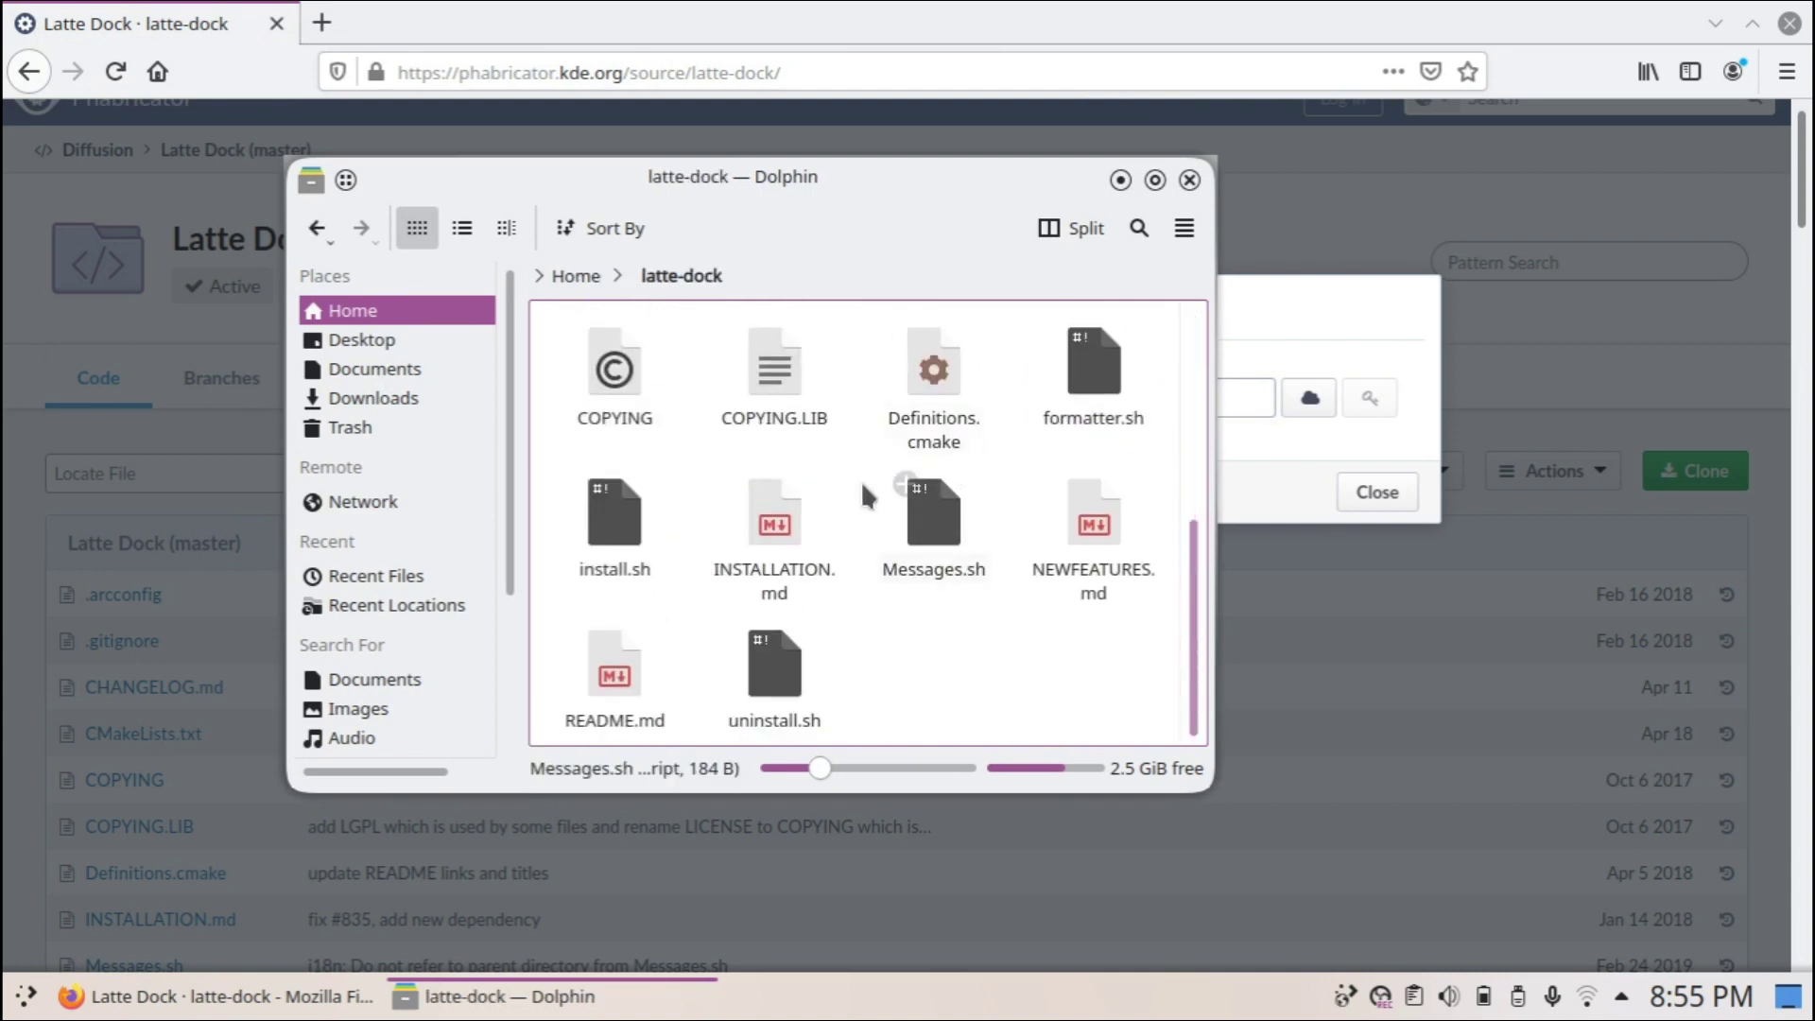
{"action": "left_click", "coordinate": [614, 679]}
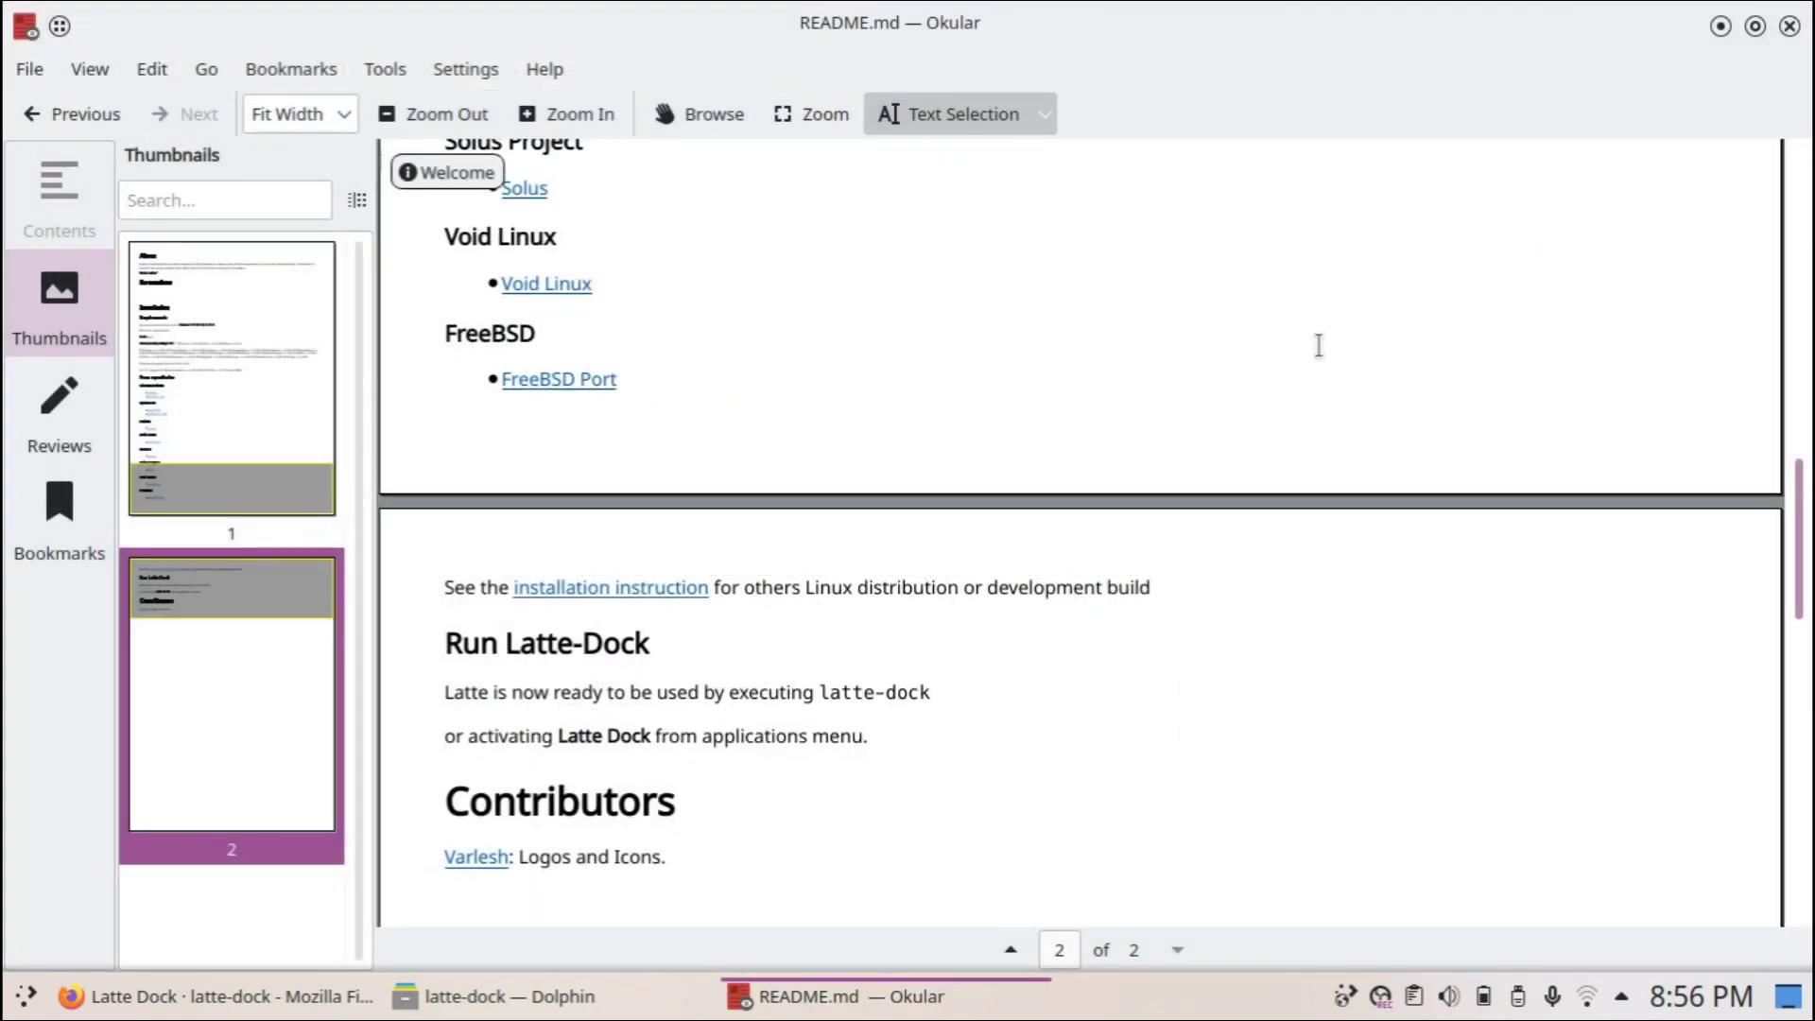
- Examine the README's requirements, "From repositories" section and run instructions, and follow the "installation instruction" link
{"action": "left_click_drag", "start_coordinate": [1799, 491], "coordinate": [1809, 330]}
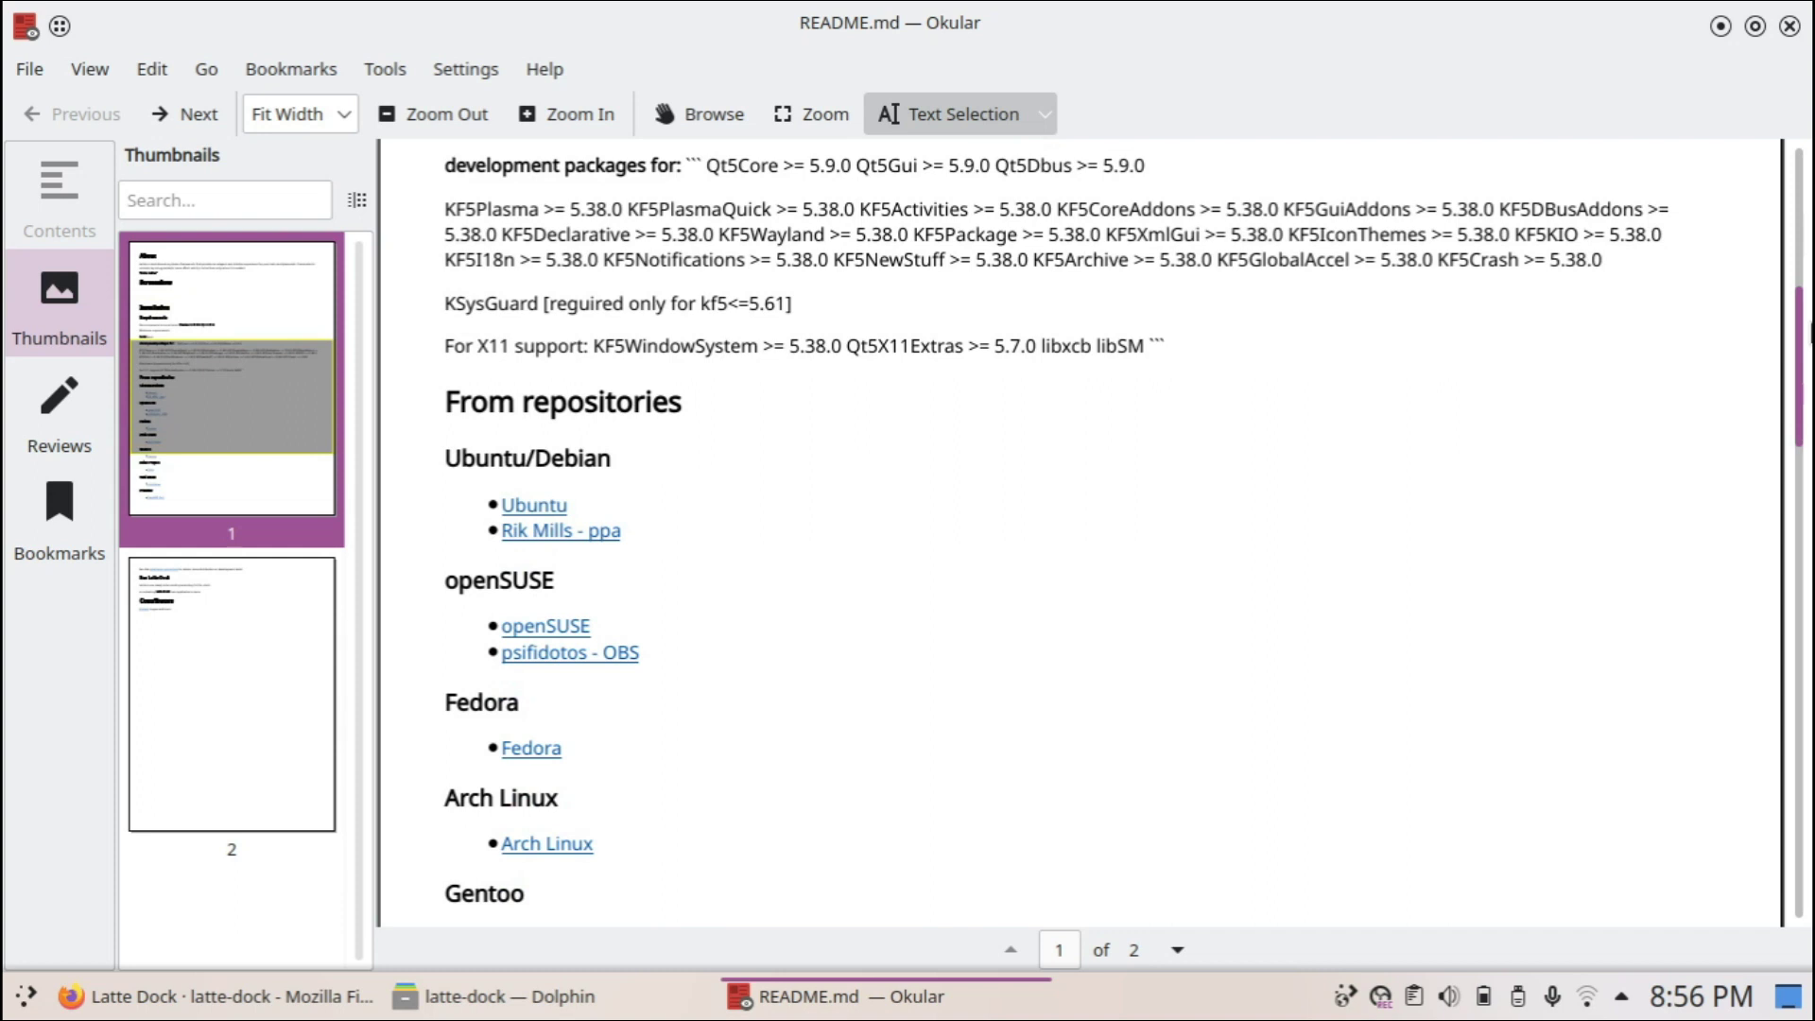
{"action": "scroll", "coordinate": [1809, 331], "scroll_direction": "down", "scroll_amount": 4}
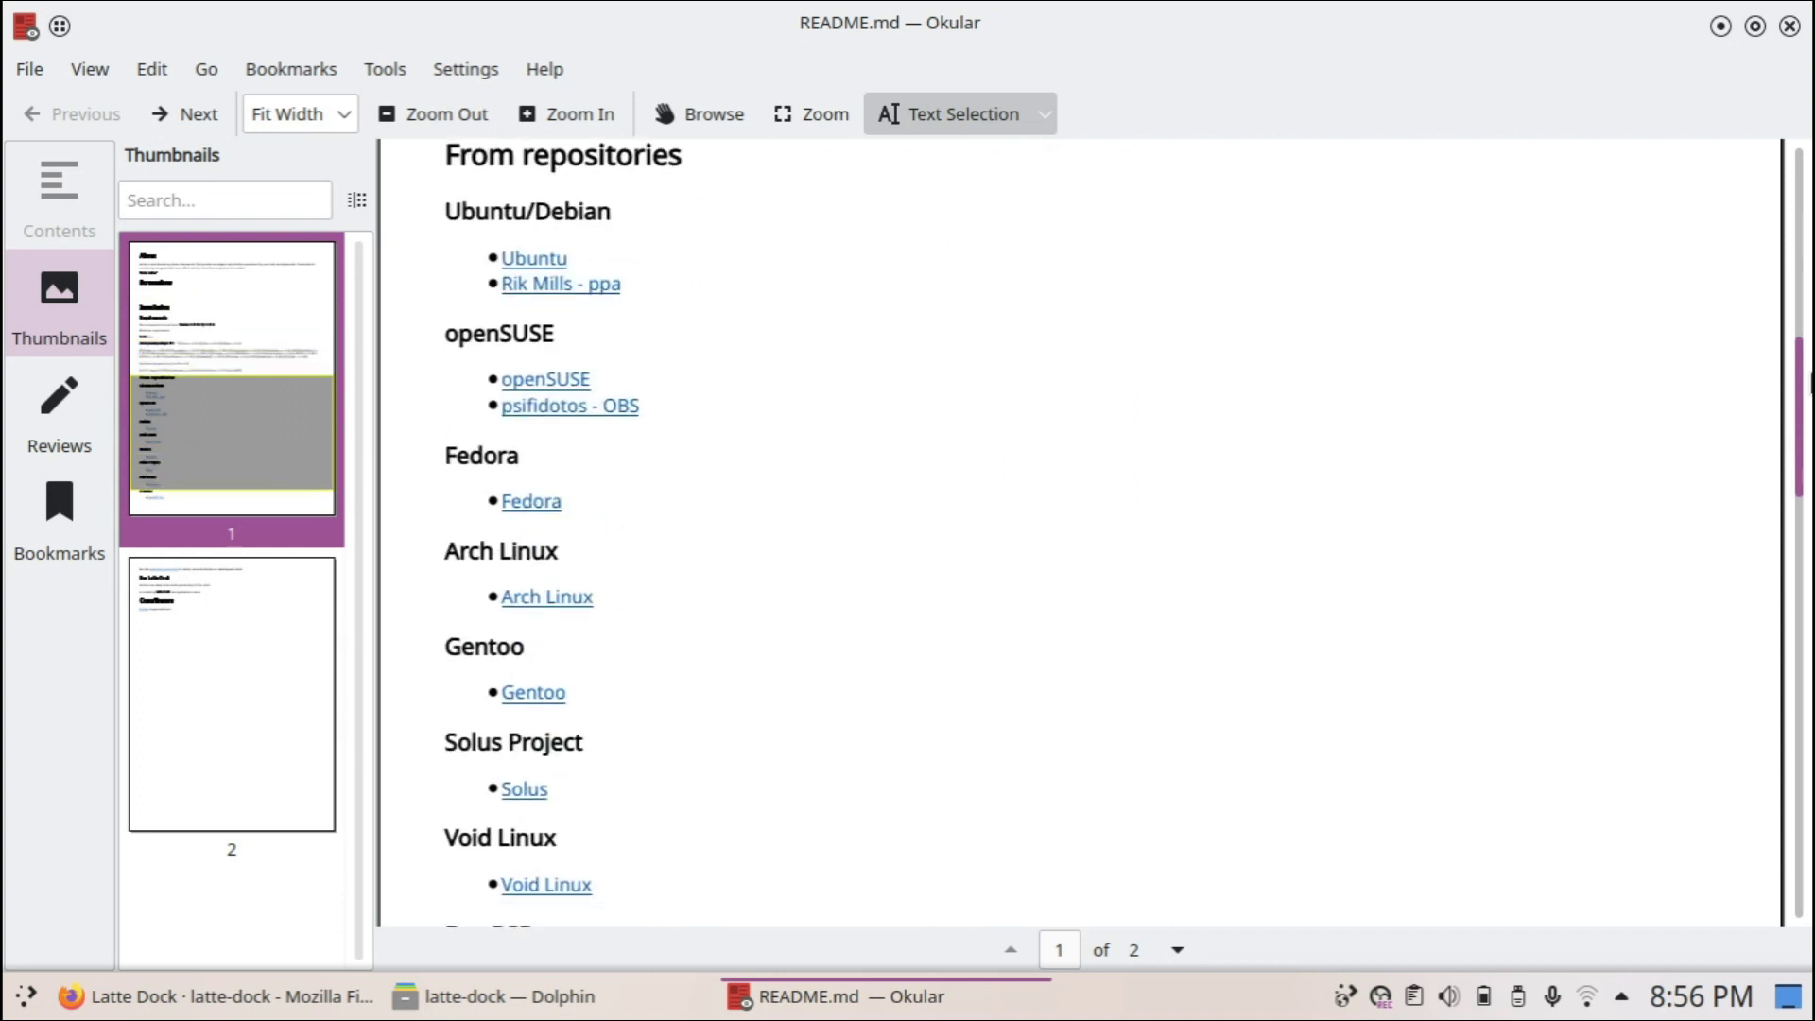
{"action": "scroll", "coordinate": [1032, 351], "scroll_direction": "up", "scroll_amount": 5}
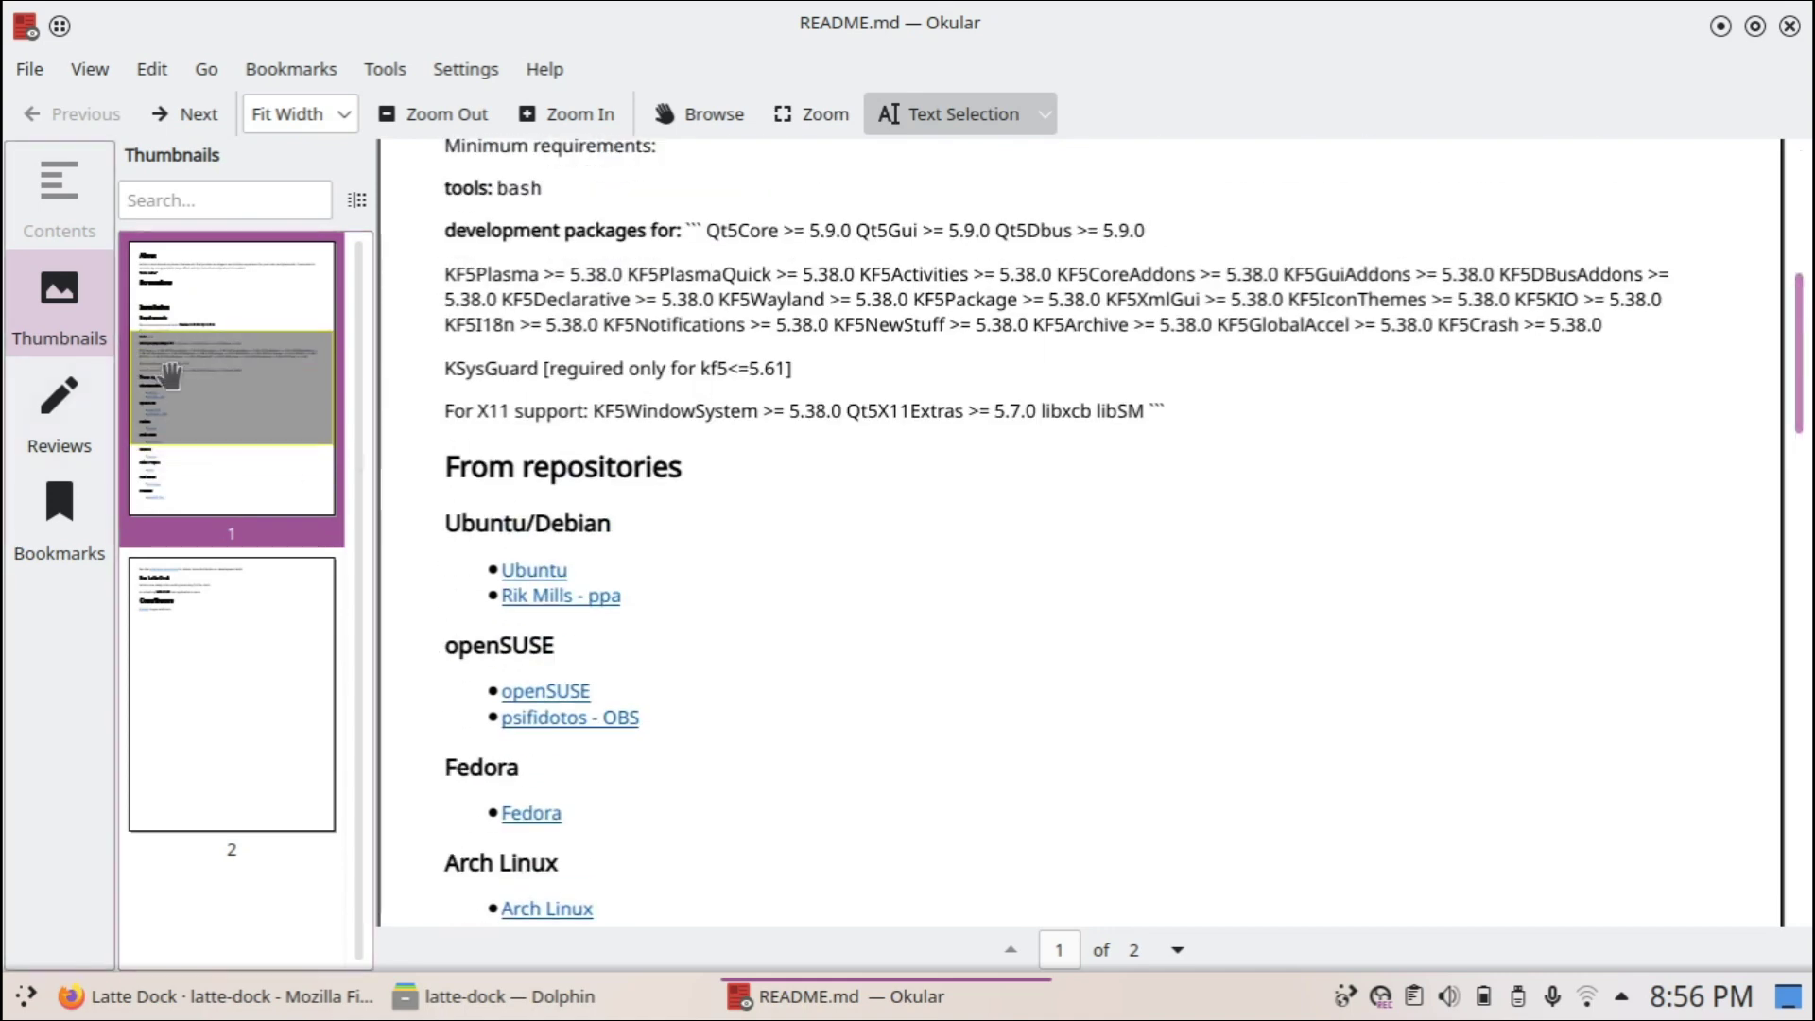
{"action": "left_click_drag", "start_coordinate": [437, 465], "coordinate": [714, 479]}
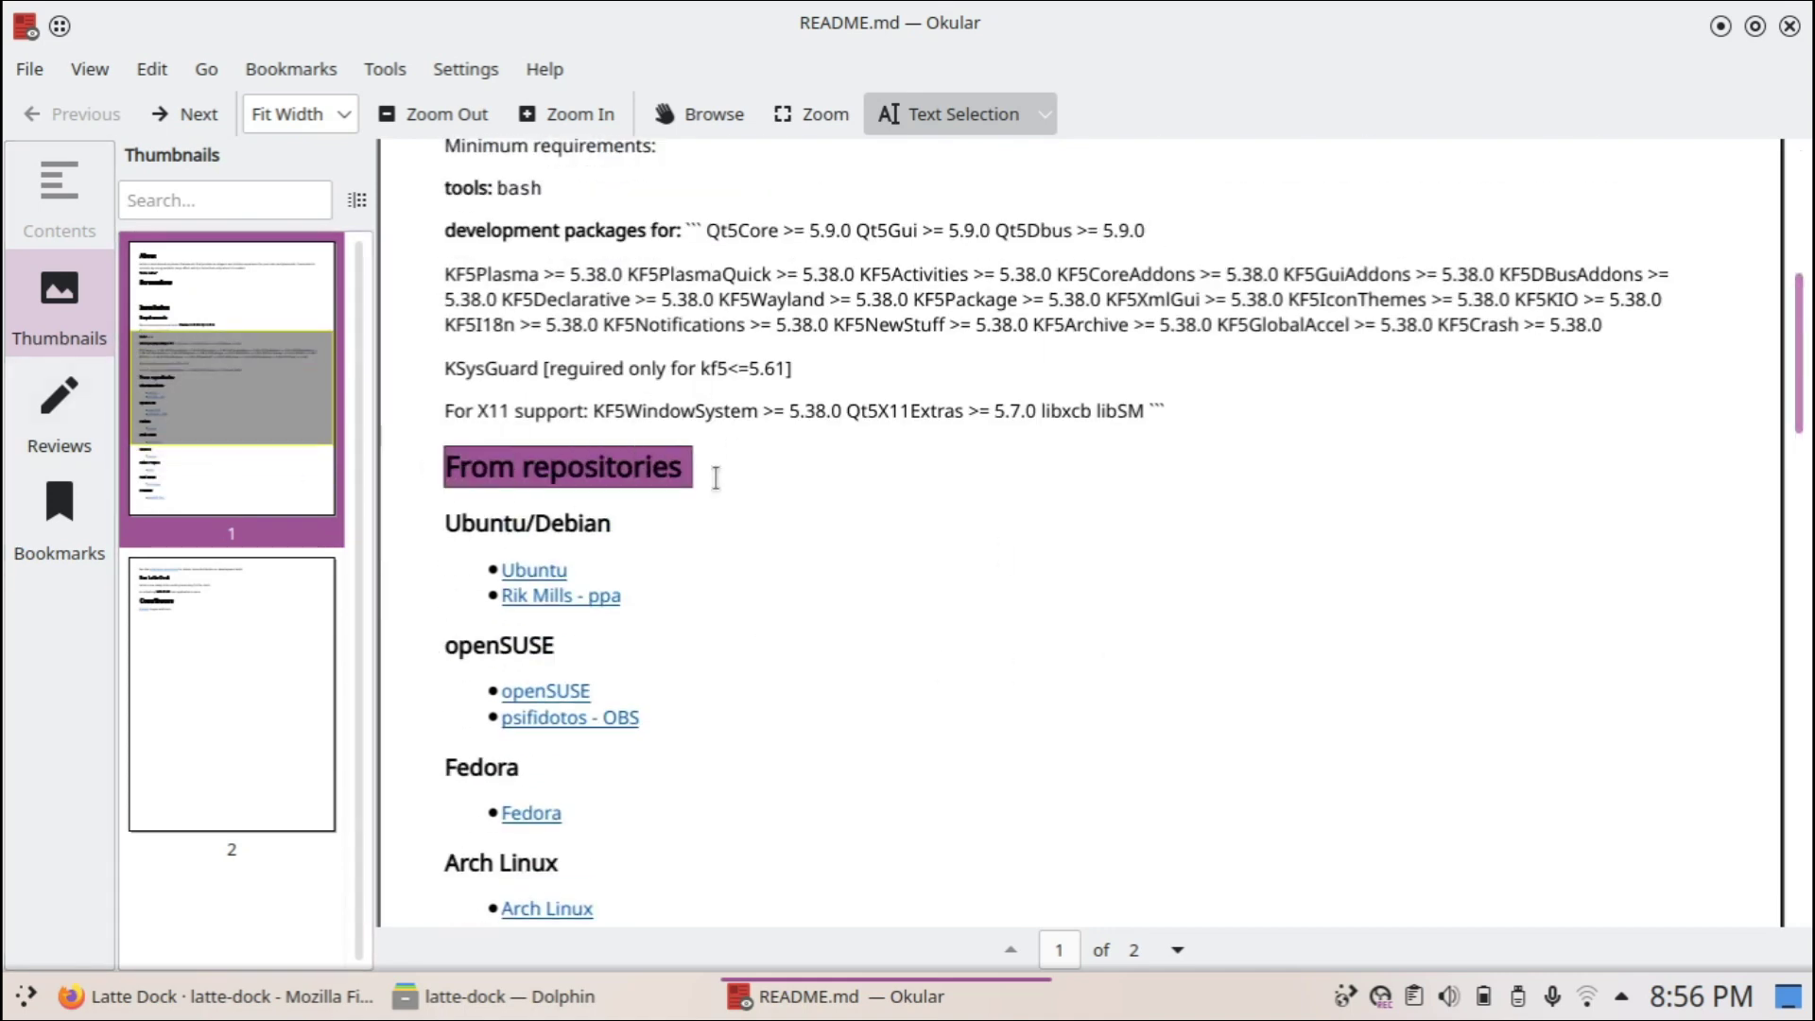
{"action": "scroll", "coordinate": [570, 520], "scroll_direction": "down", "scroll_amount": 3}
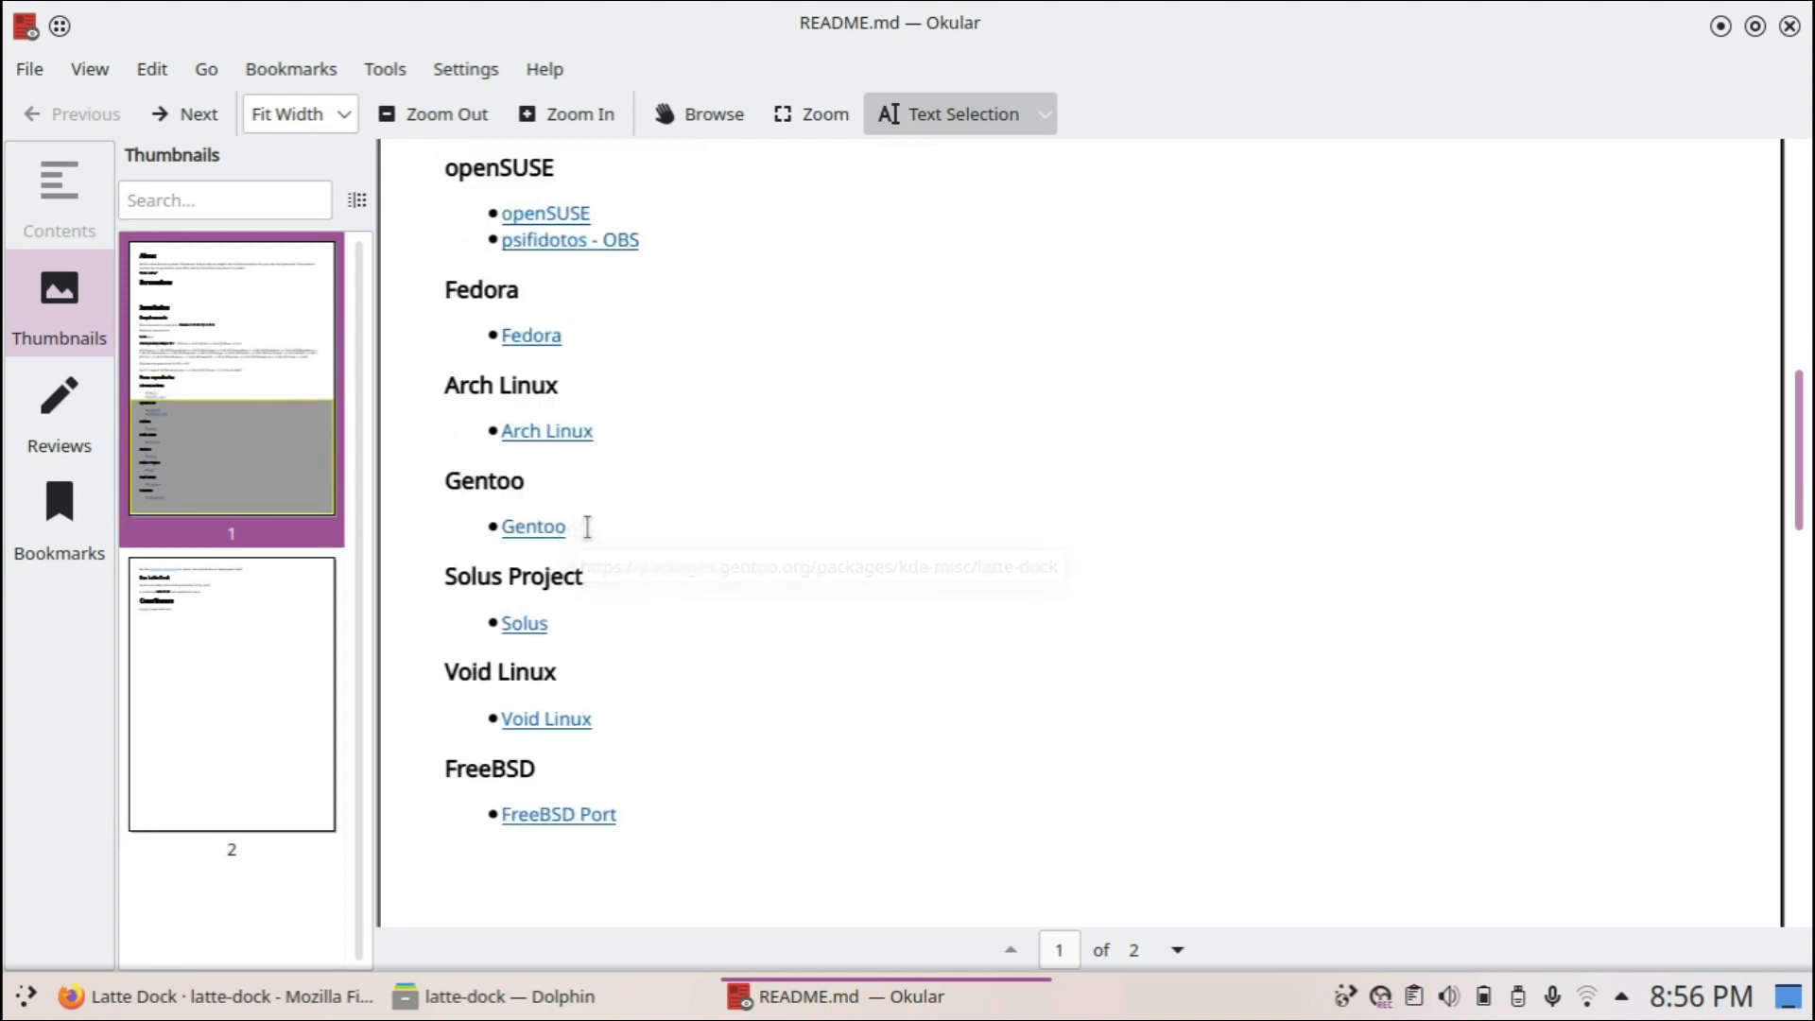
{"action": "scroll", "coordinate": [577, 527], "scroll_direction": "down", "scroll_amount": 5}
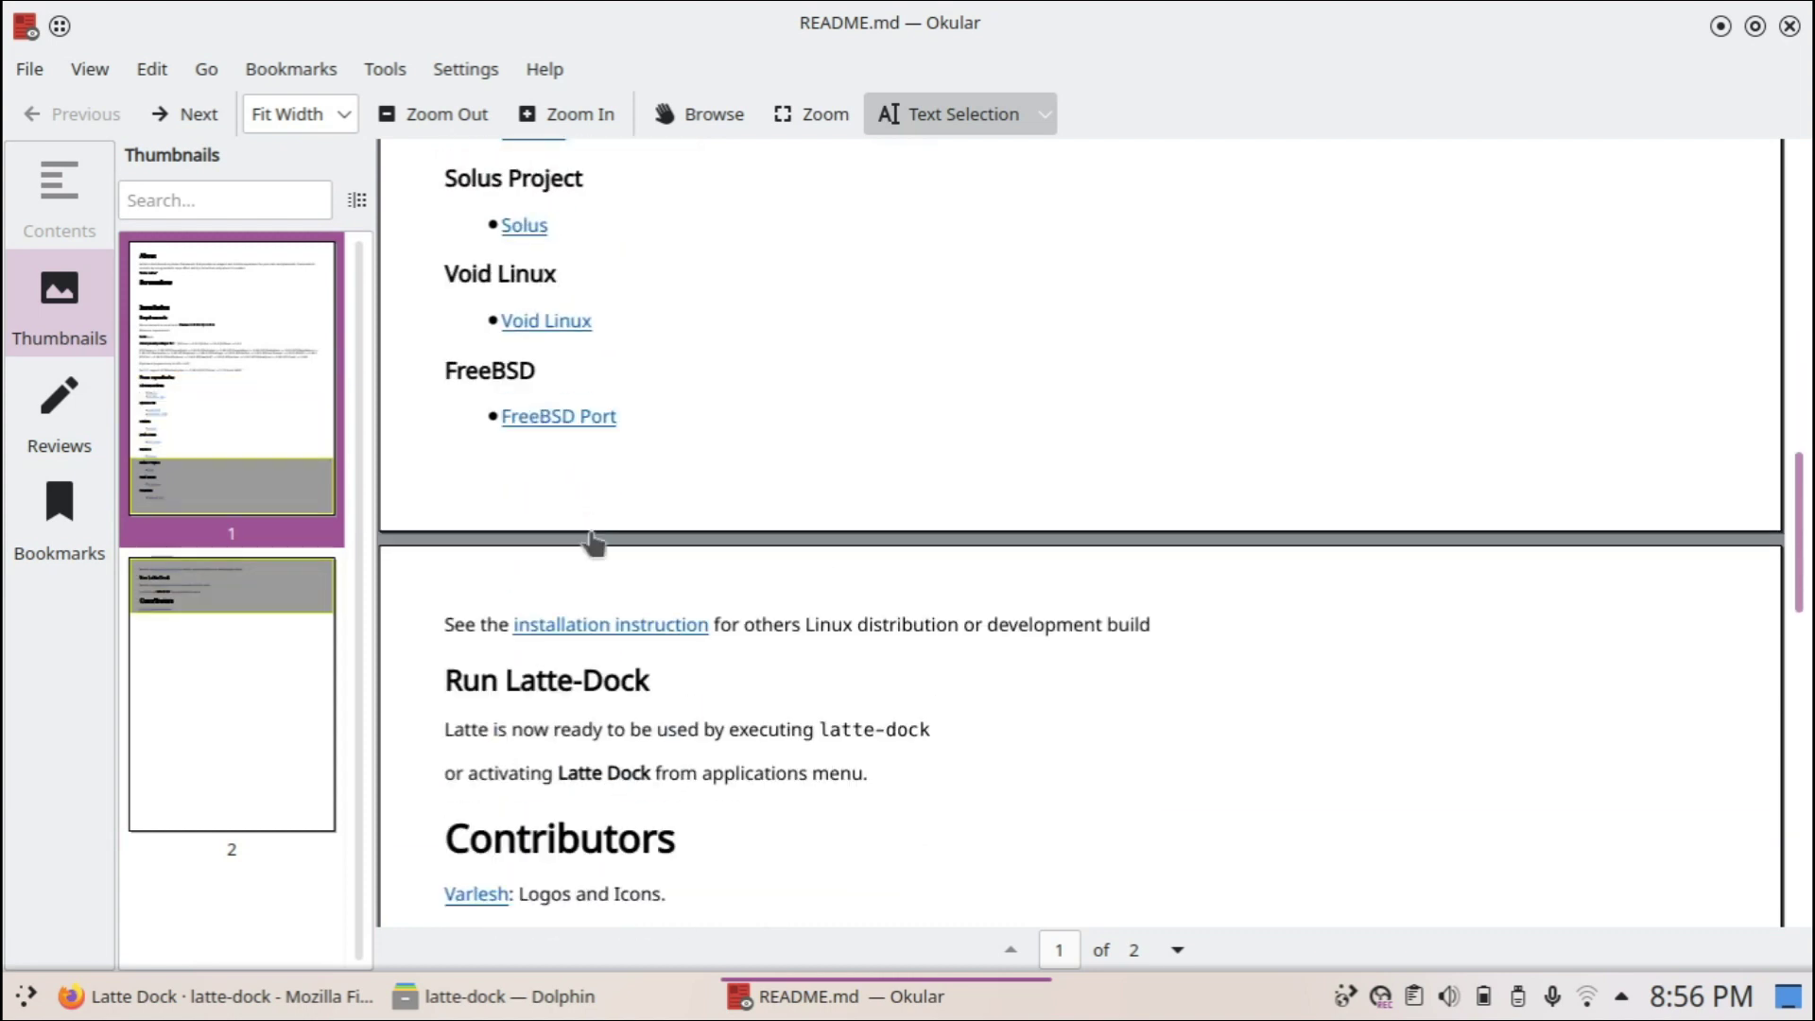
{"action": "scroll", "coordinate": [588, 527], "scroll_direction": "down", "scroll_amount": 3}
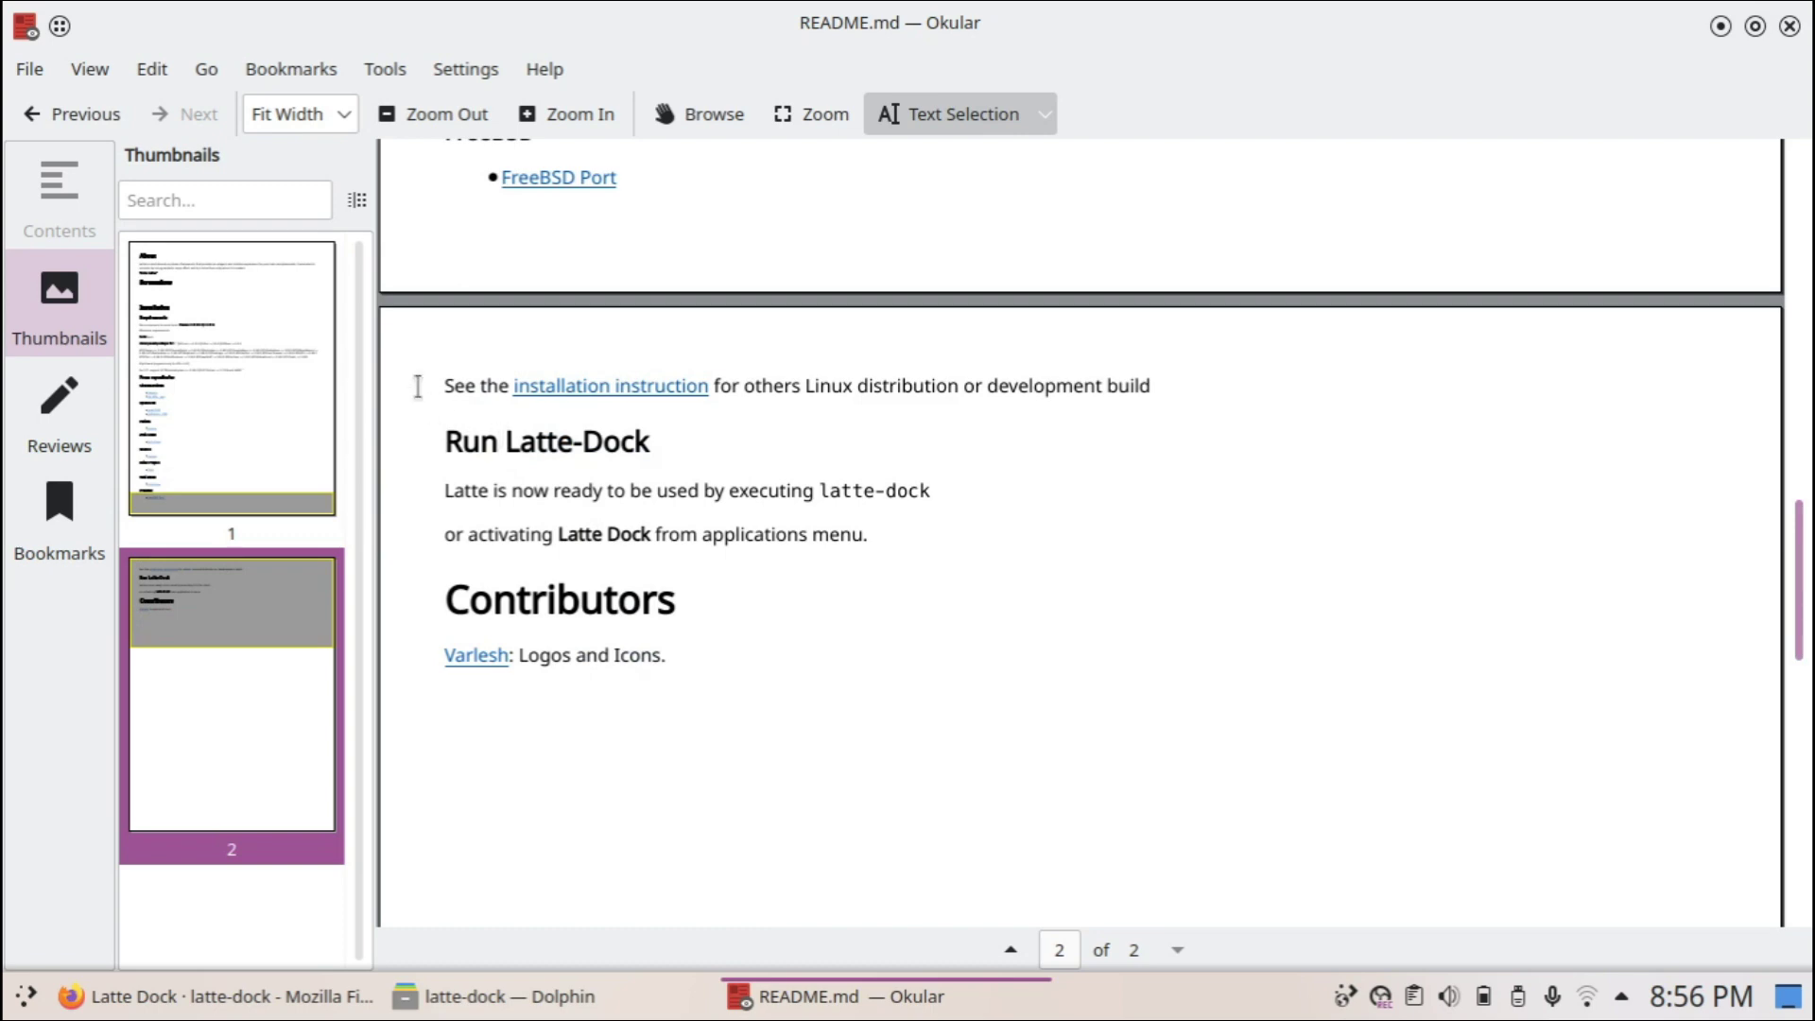
{"action": "left_click", "coordinate": [579, 401]}
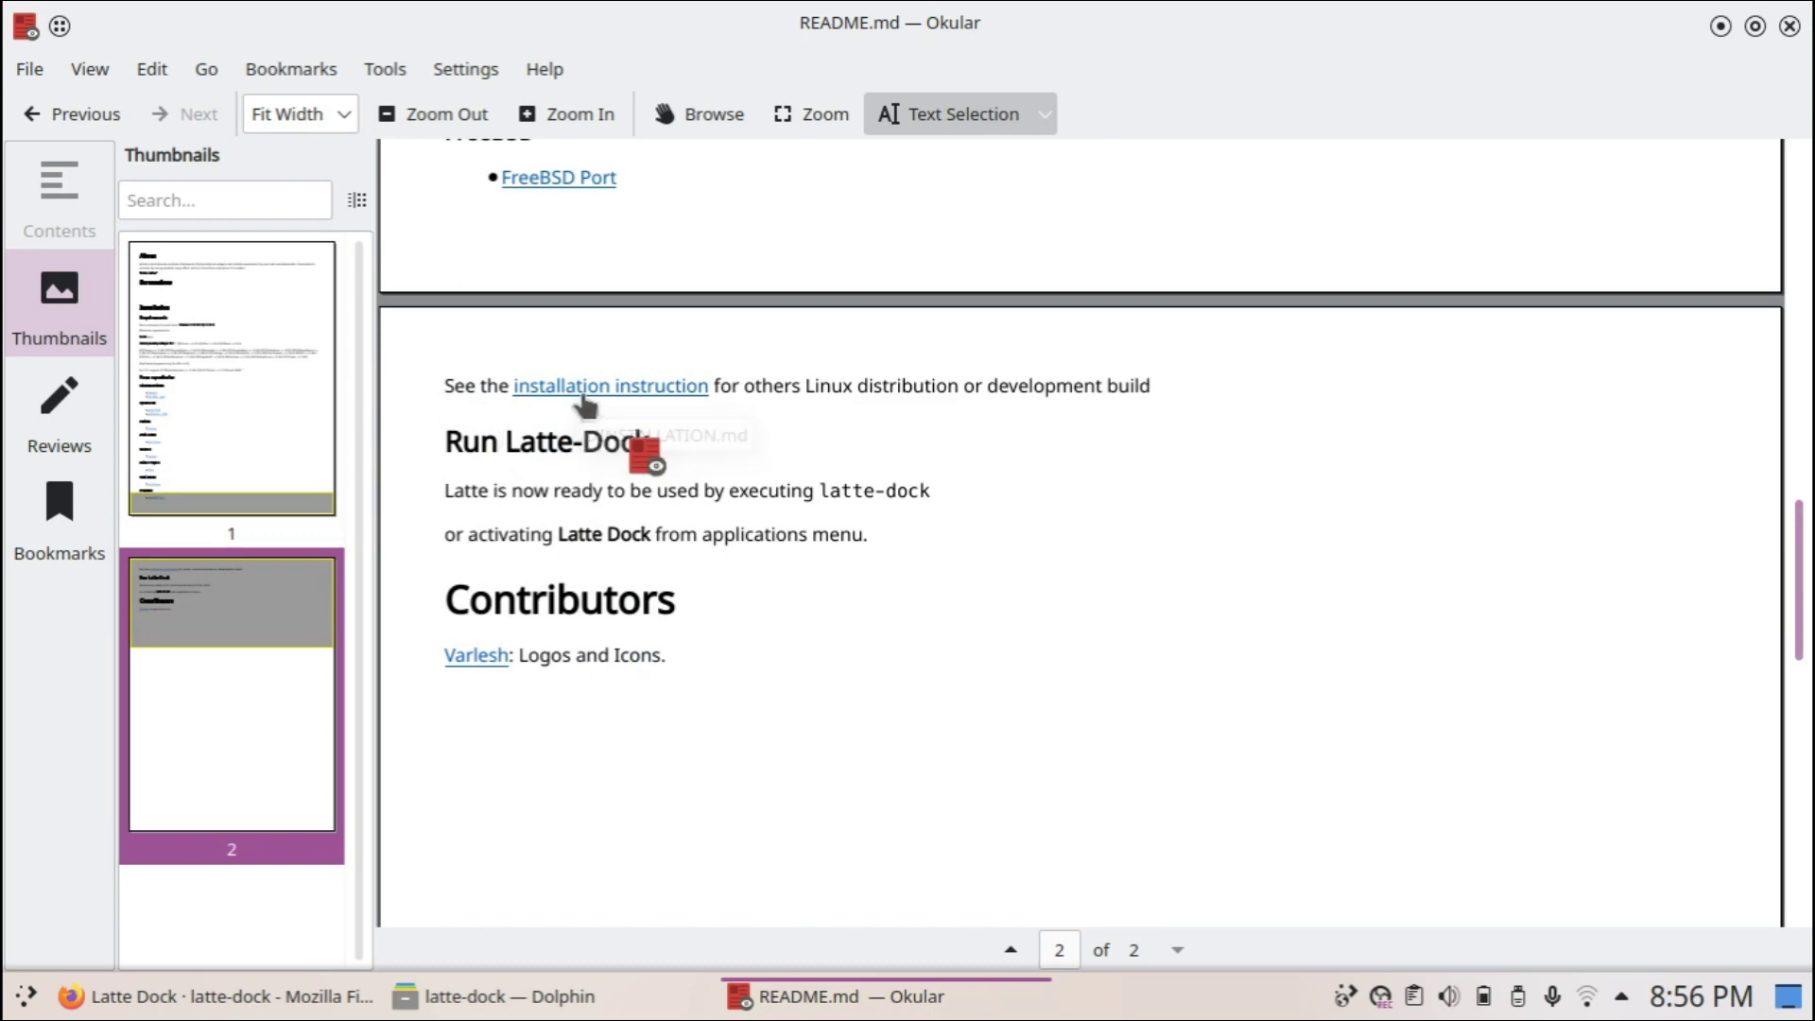
- Examine the Kubuntu section of the INSTALLATION.md instructions and close both Okular documents
{"action": "mouse_move", "coordinate": [1798, 274]}
{"action": "left_mouse_down"}
{"action": "mouse_move", "coordinate": [1810, 445]}
{"action": "mouse_move", "coordinate": [1806, 303]}
{"action": "left_mouse_up"}
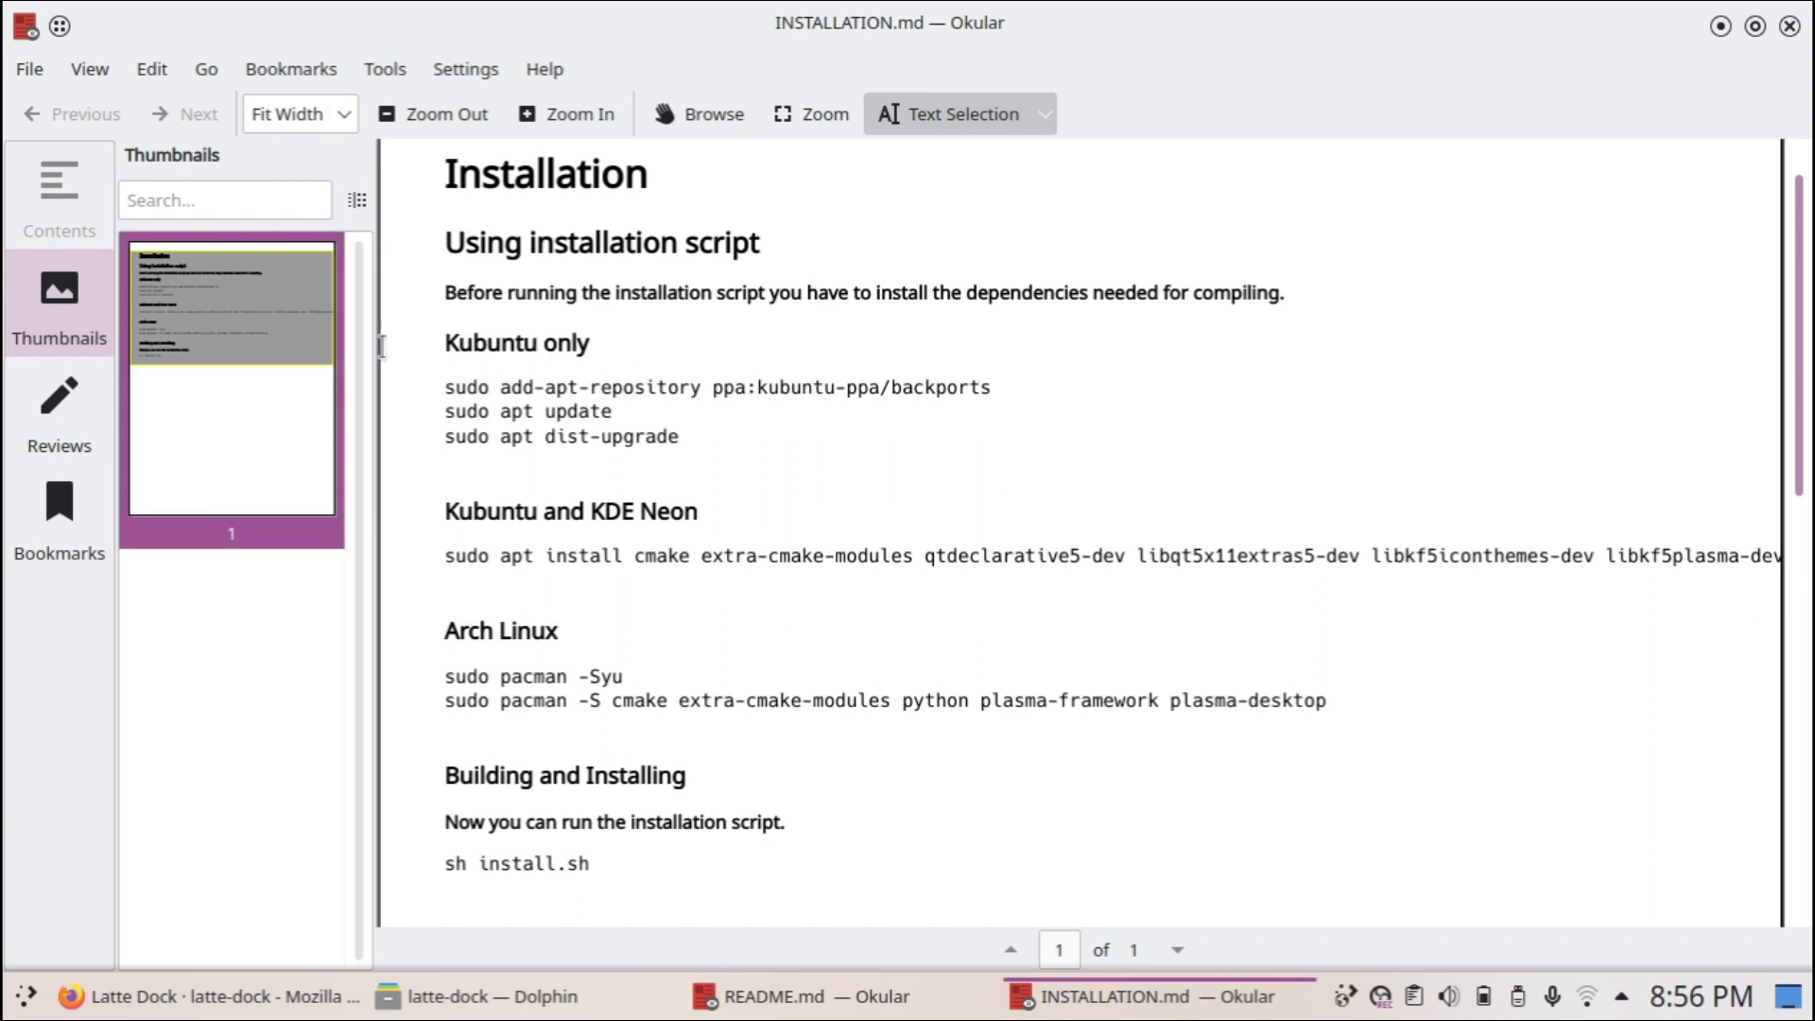
{"action": "left_click_drag", "start_coordinate": [439, 343], "coordinate": [628, 340]}
{"action": "left_click", "coordinate": [631, 340]}
{"action": "left_click", "coordinate": [1790, 26]}
{"action": "left_click", "coordinate": [1790, 26]}
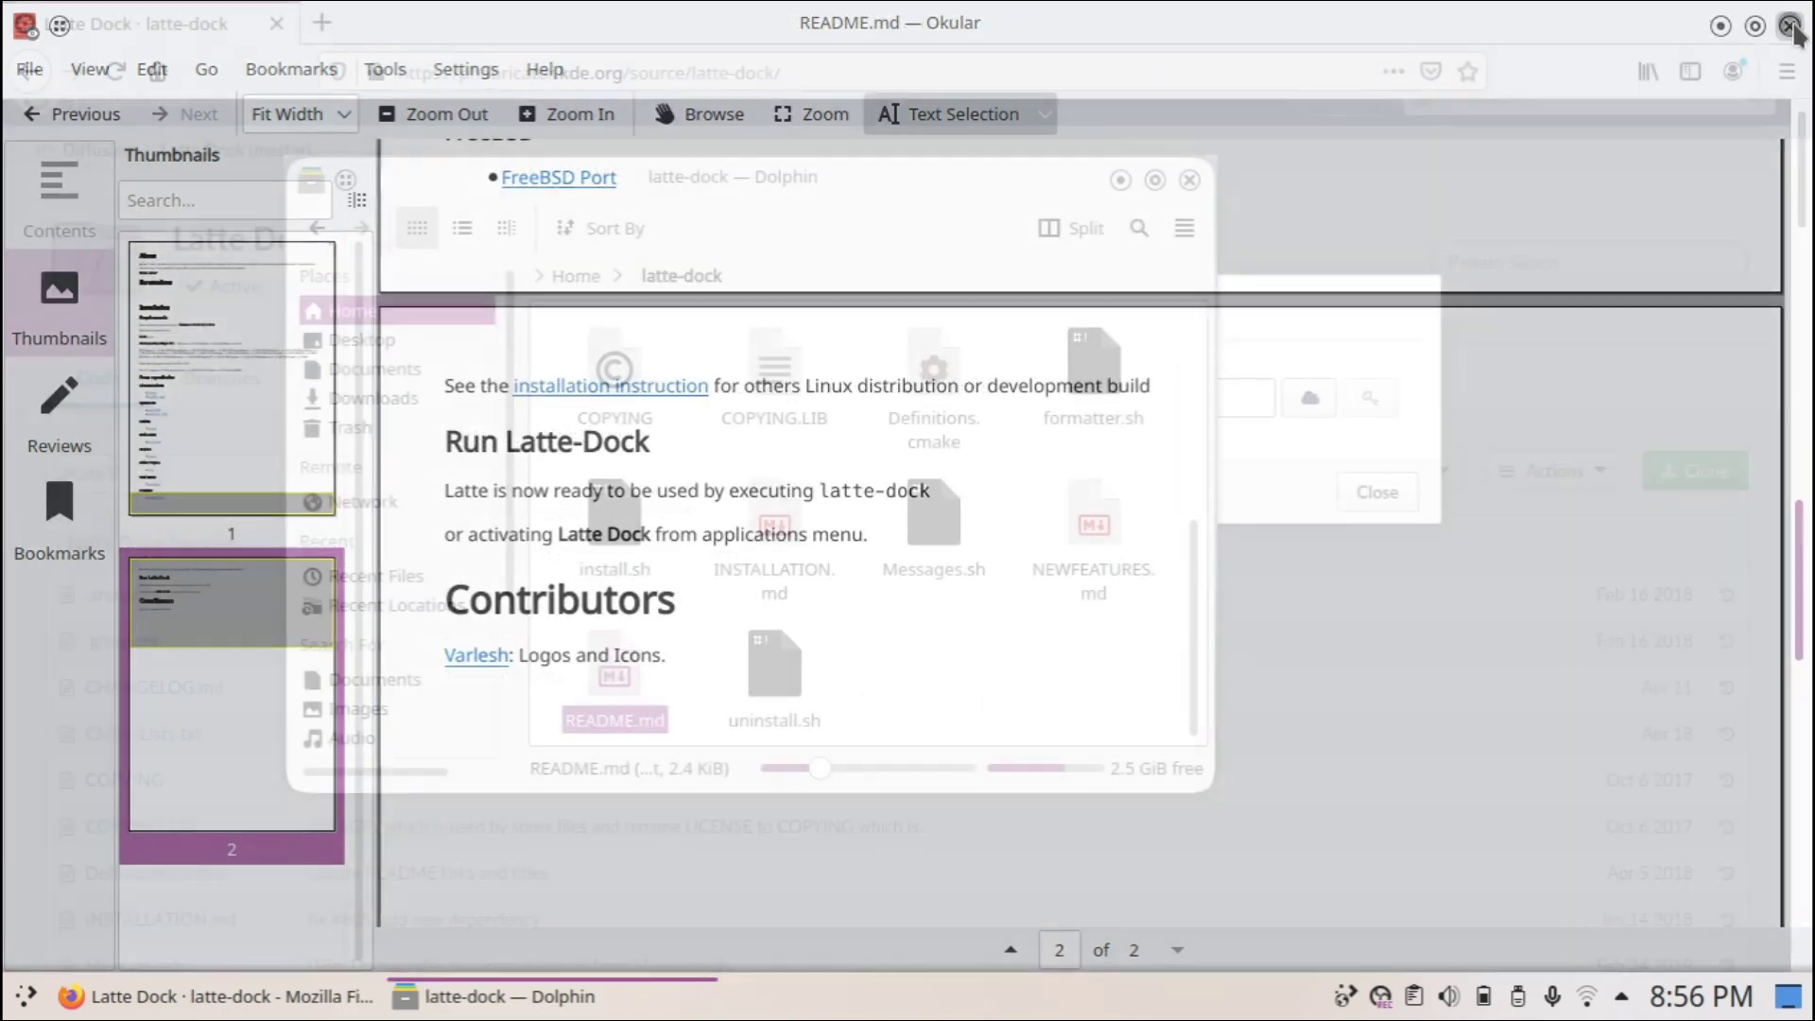
- Clear the desktop by closing the Dolphin latte-dock folder and the Firefox repository page
{"action": "left_click", "coordinate": [1714, 28]}
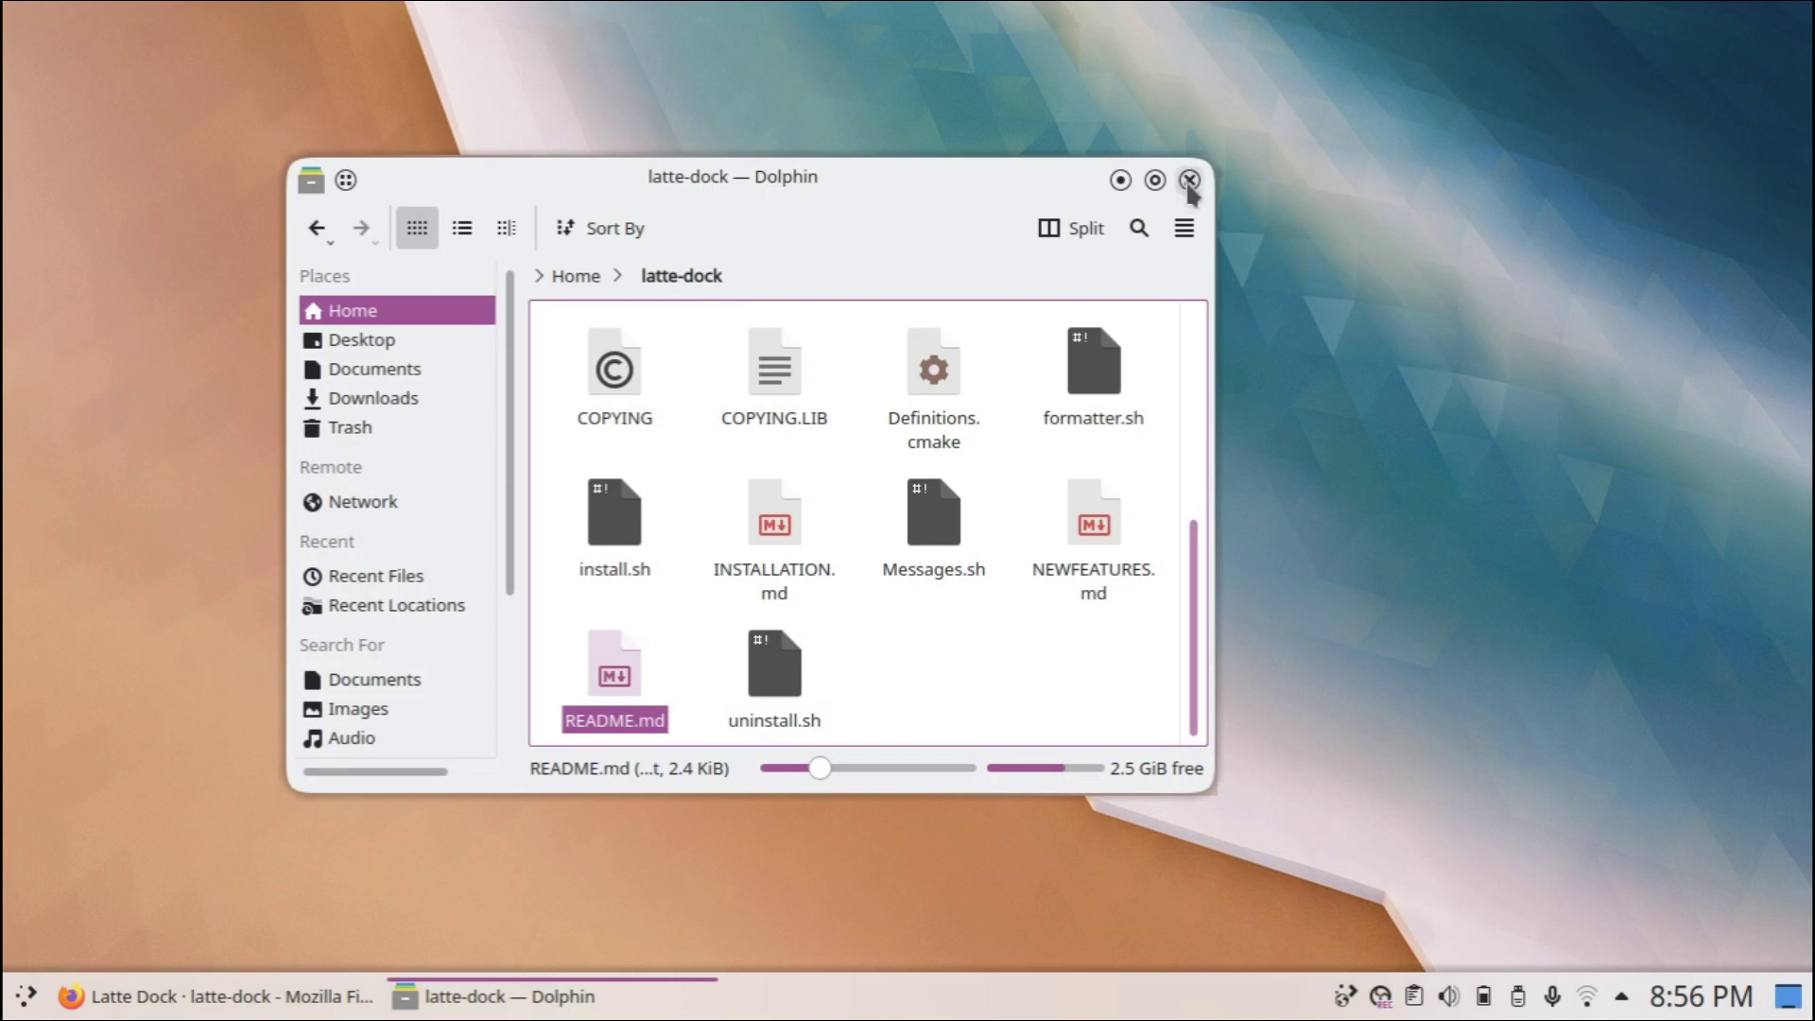
{"action": "left_click_drag", "start_coordinate": [905, 177], "coordinate": [1095, 222]}
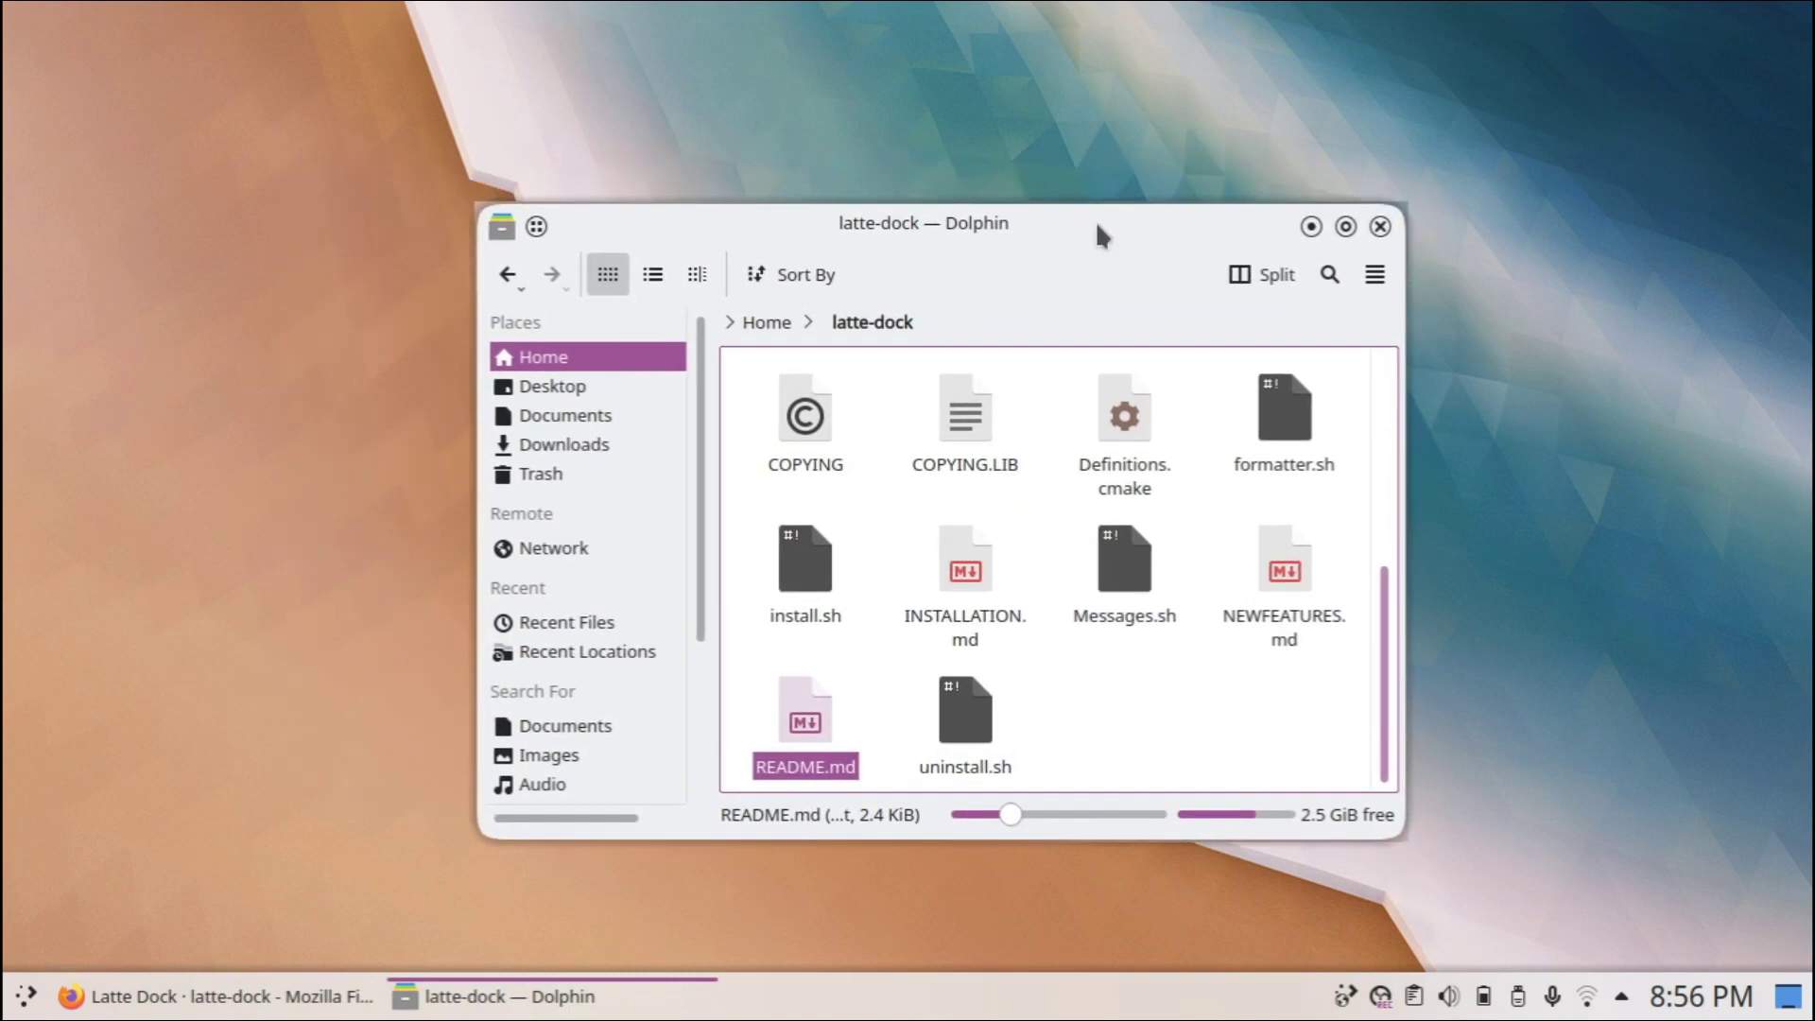
{"action": "left_click", "coordinate": [1381, 227]}
{"action": "left_click", "coordinate": [227, 996]}
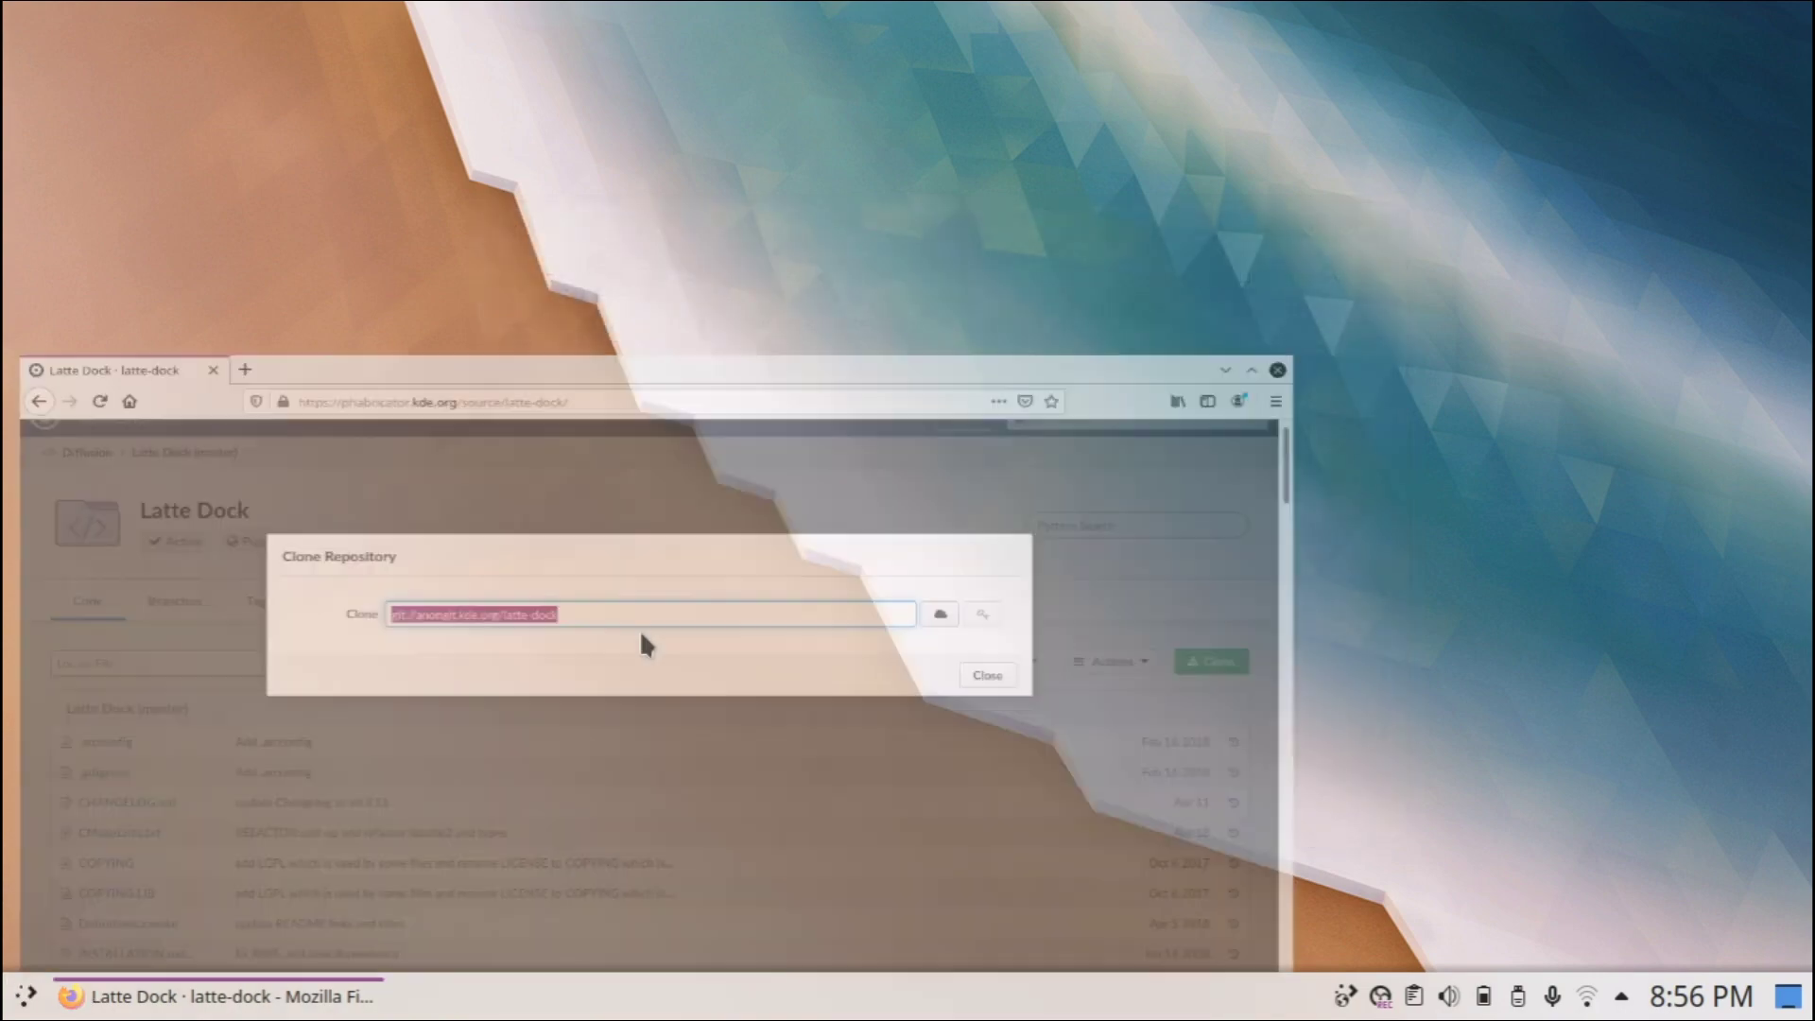
{"action": "left_click", "coordinate": [1789, 25]}
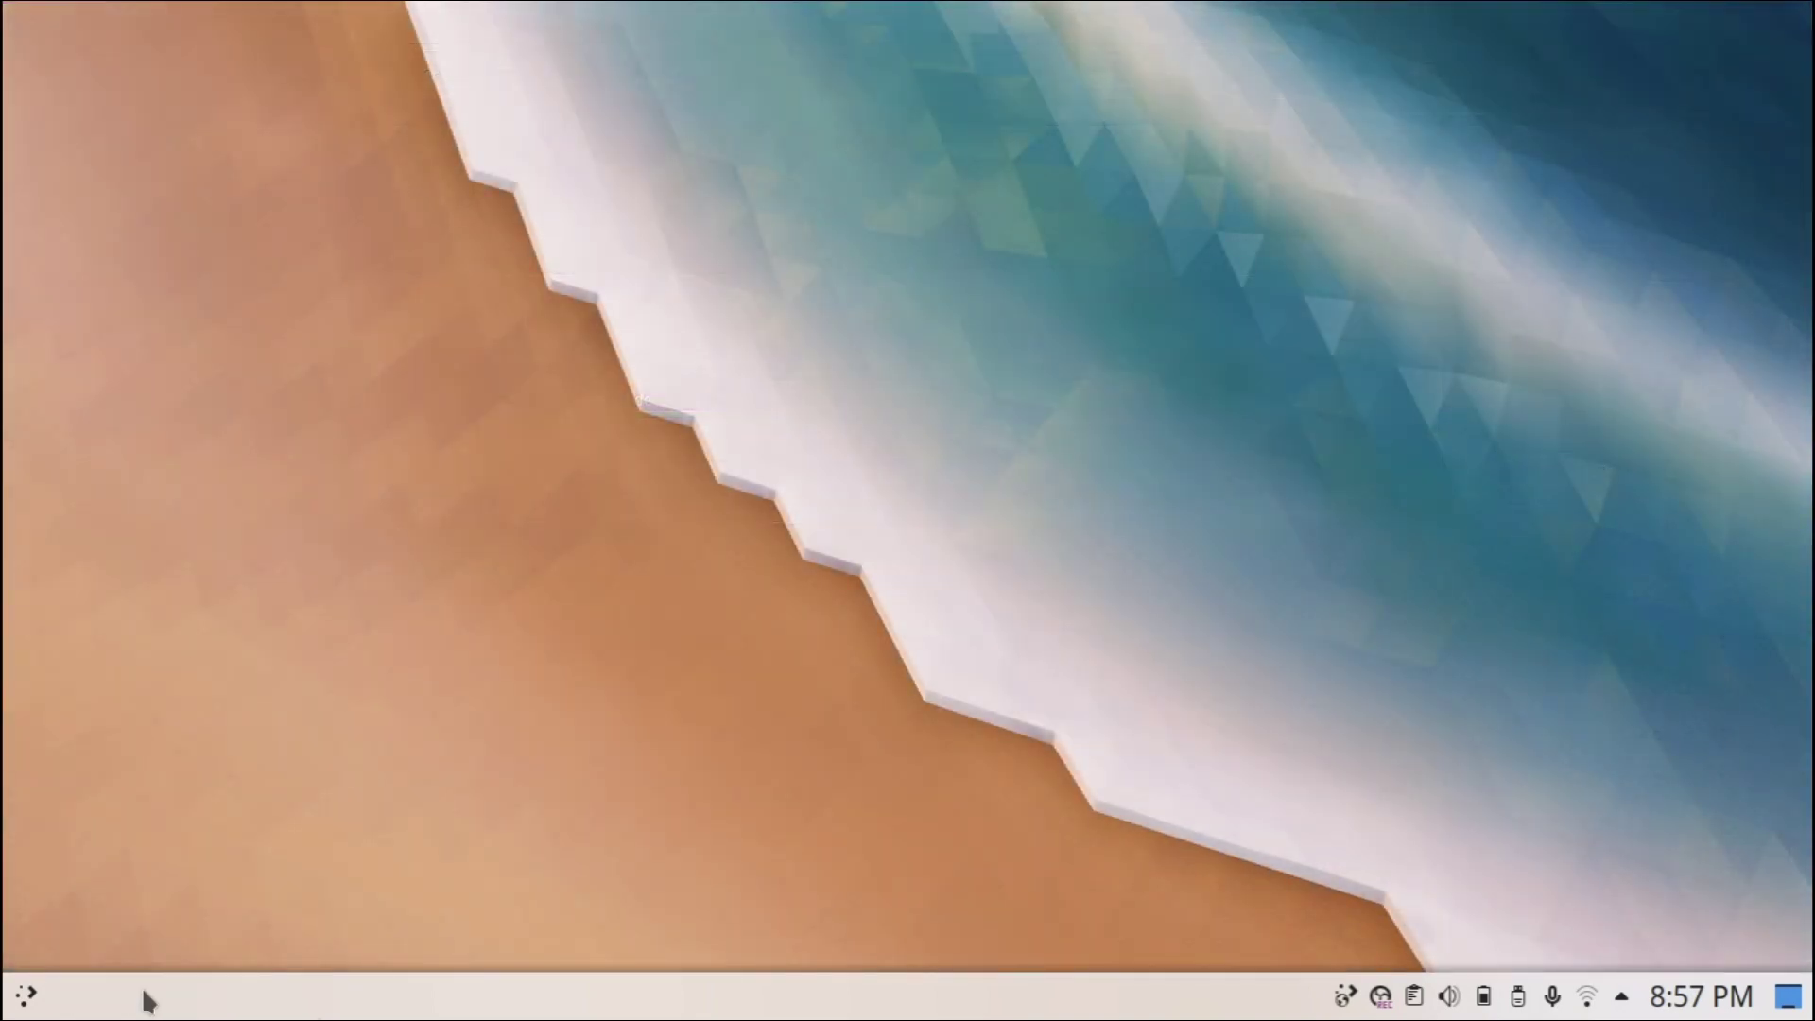
- Find "latte" in the application launcher, start Latte Dock and open the dock's edit settings
{"action": "left_click", "coordinate": [11, 1002]}
{"action": "type", "text": "latte"}
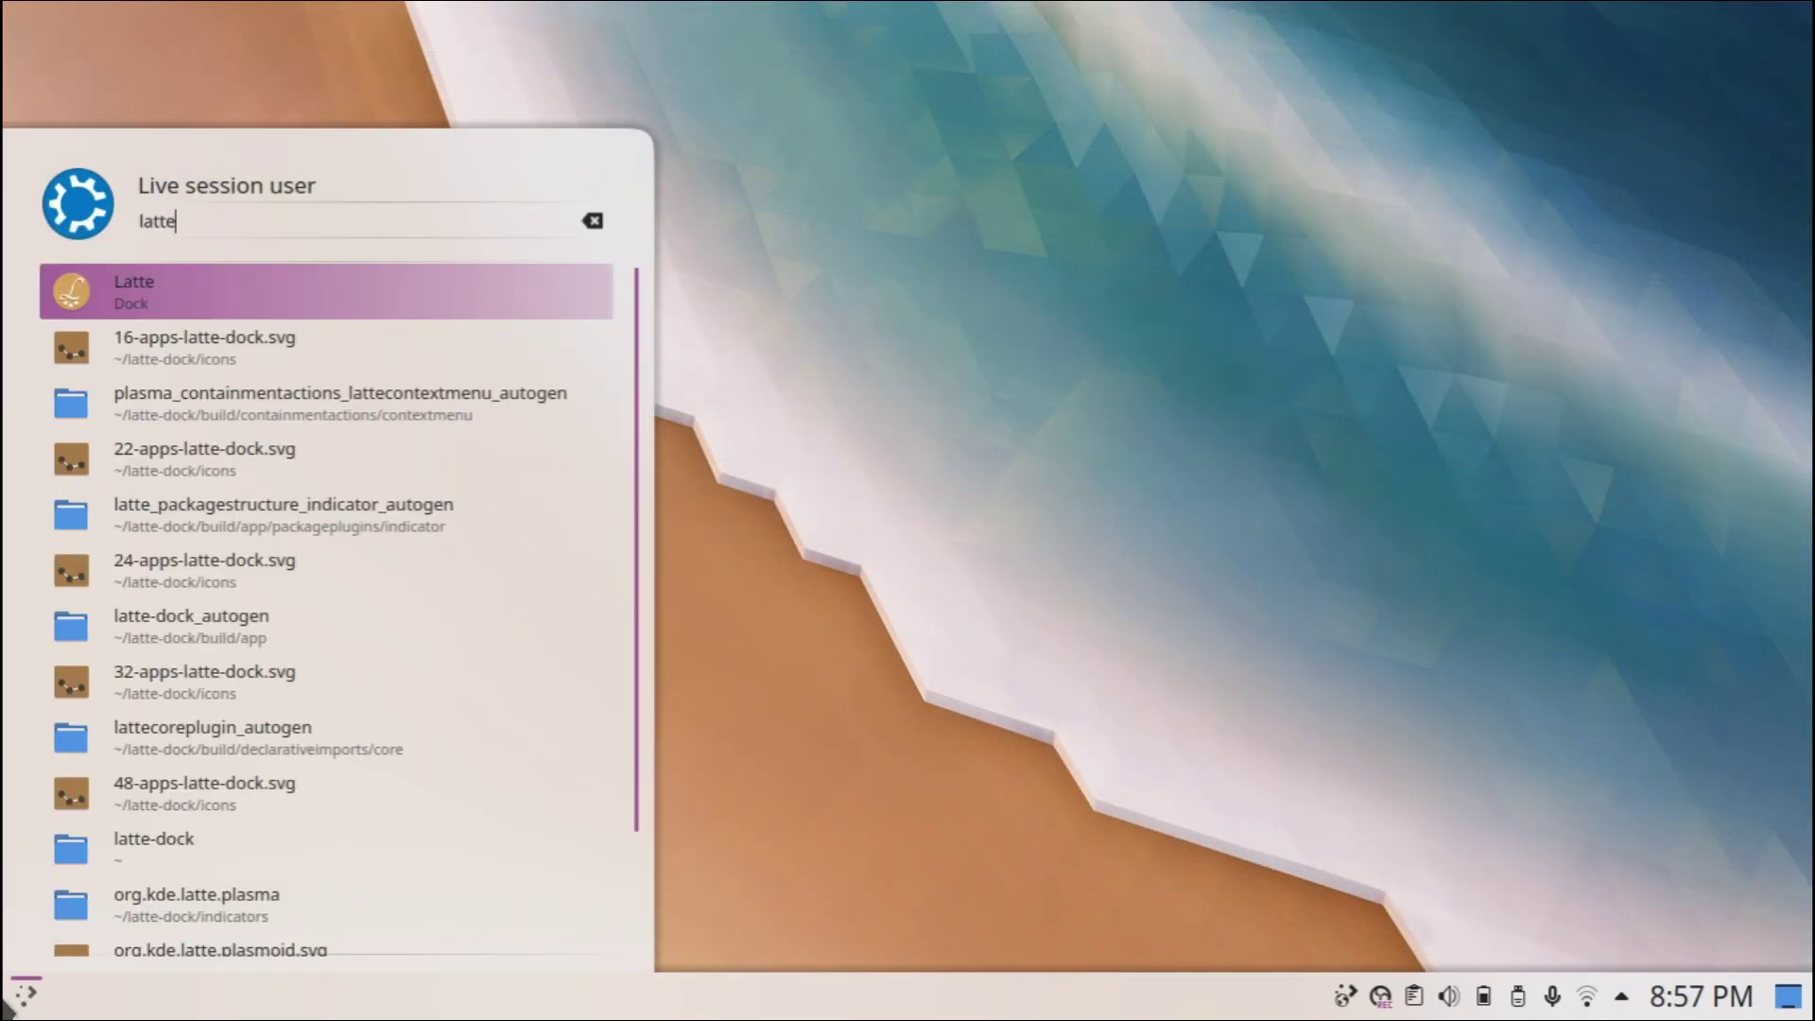
{"action": "key", "text": "Return"}
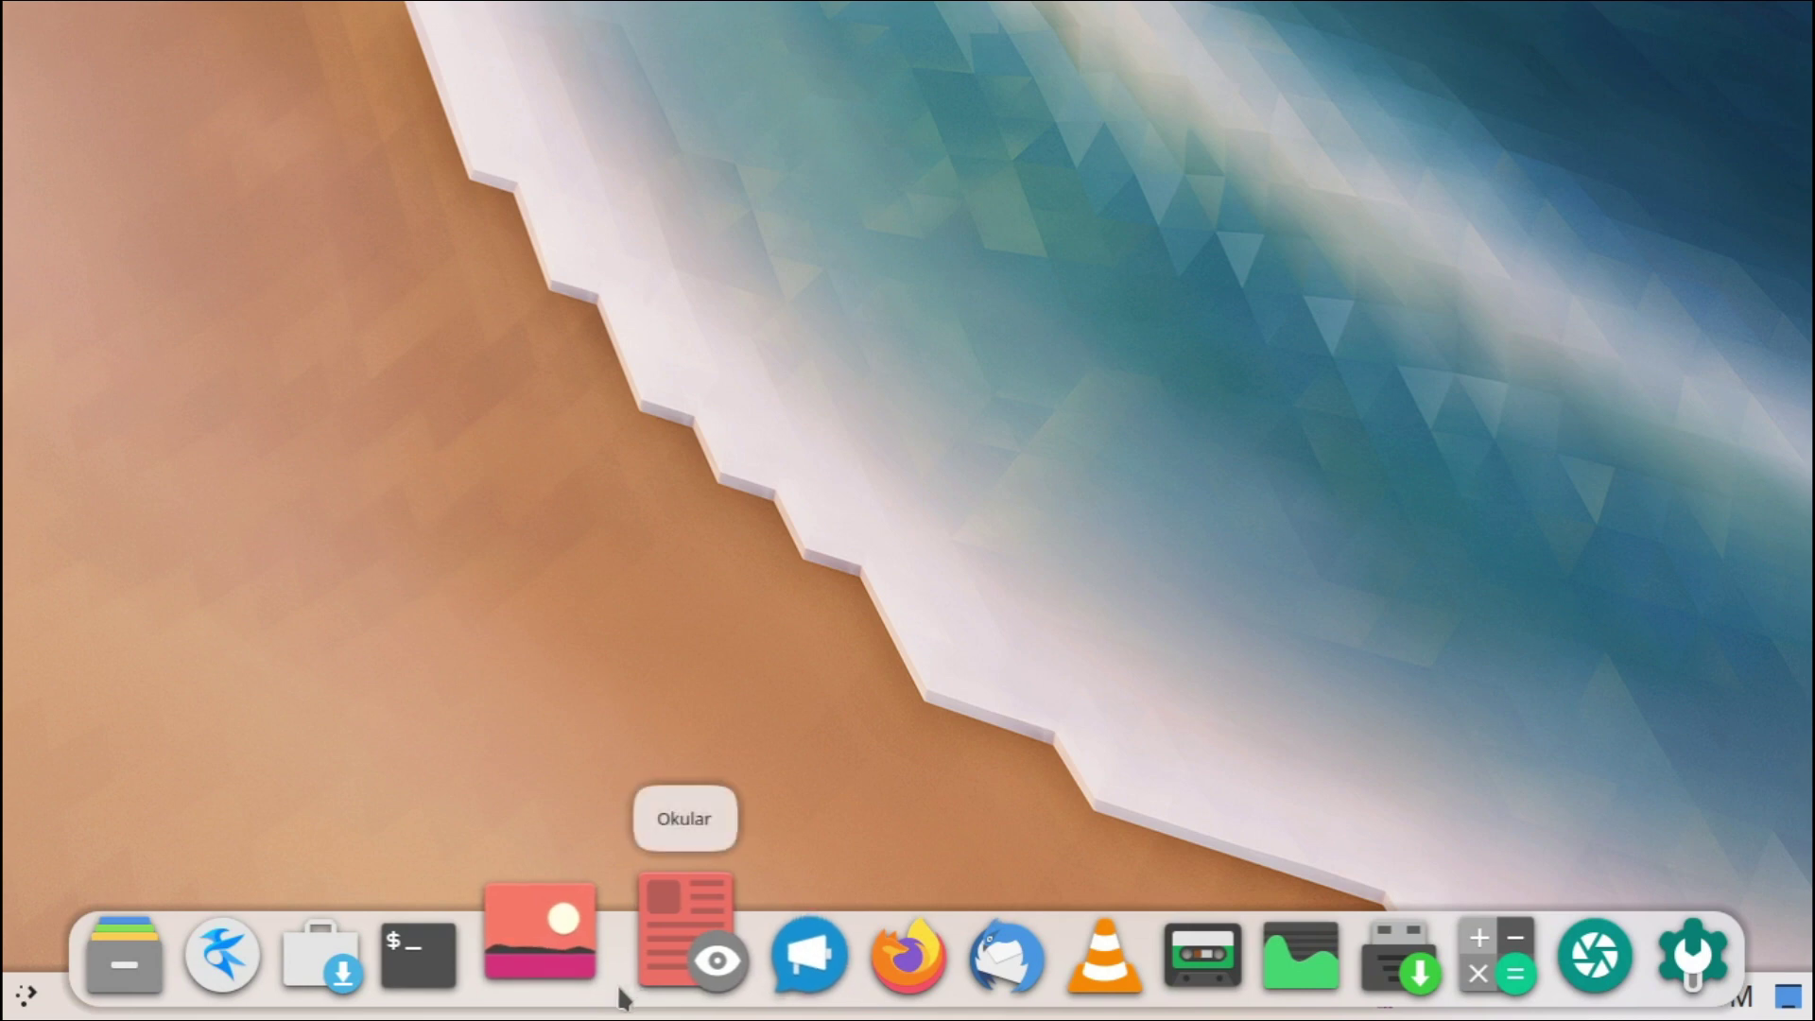
{"action": "right_click", "coordinate": [596, 938]}
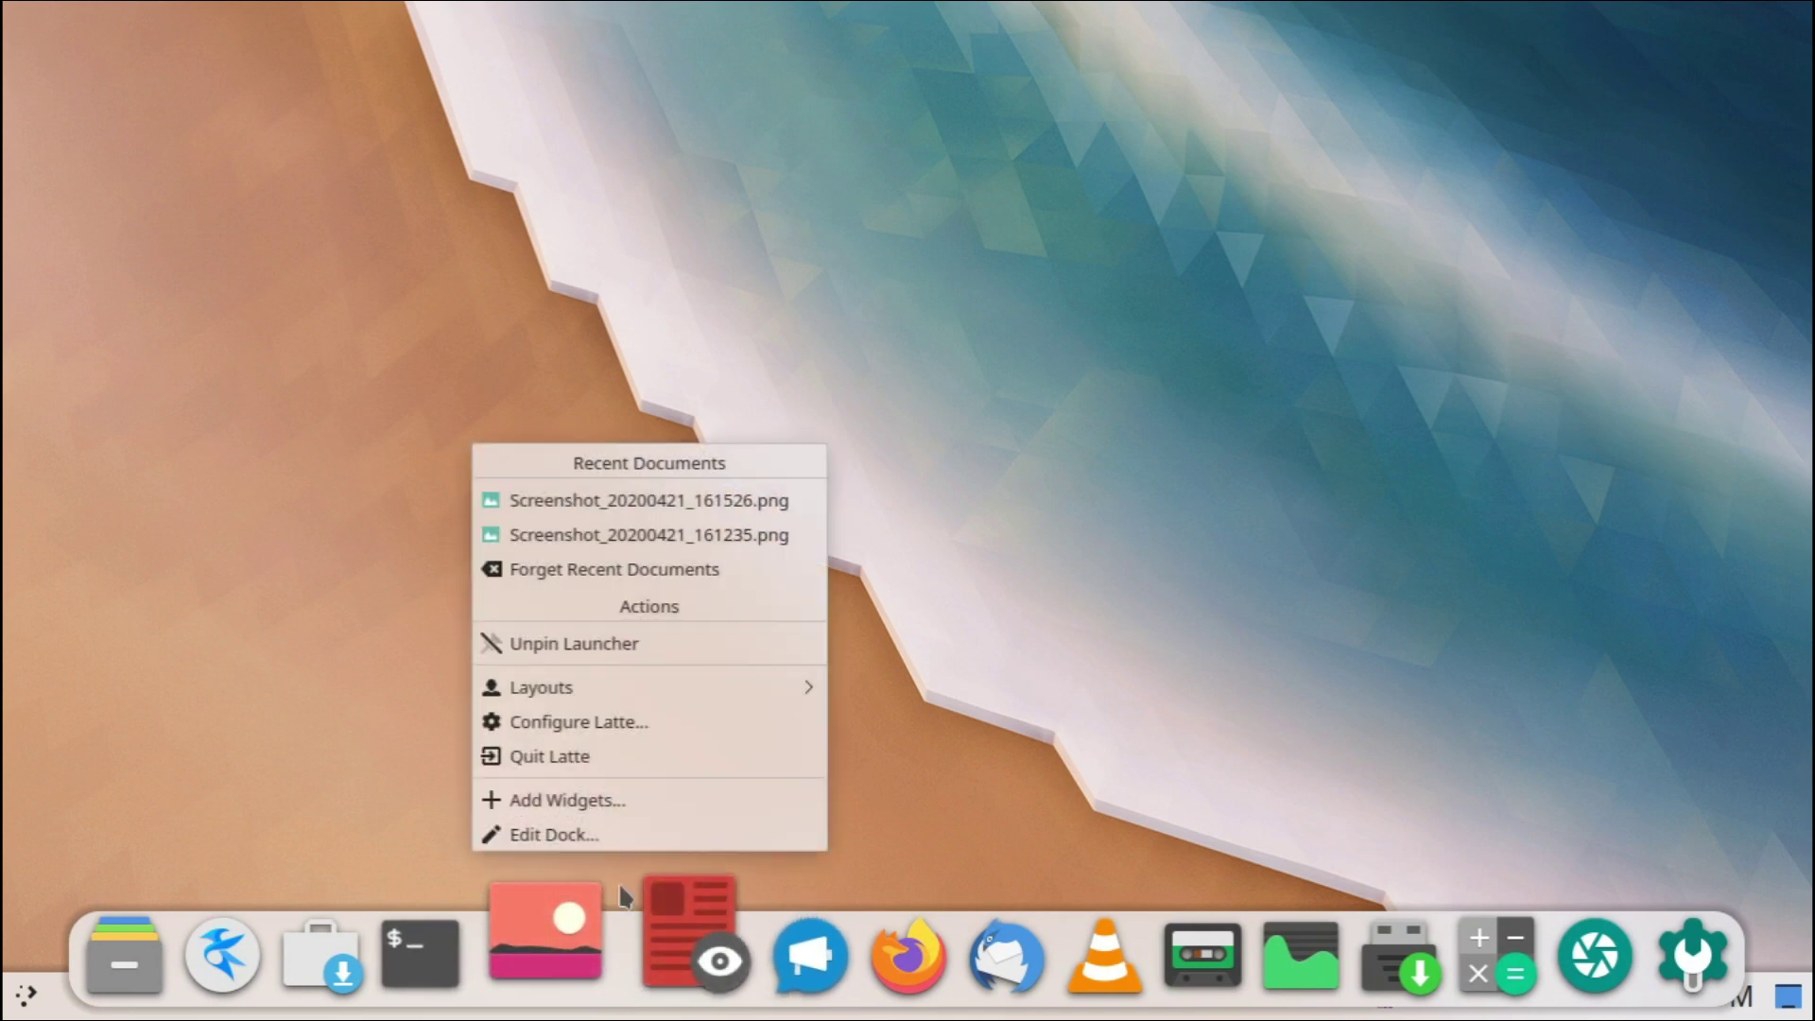
{"action": "left_click", "coordinate": [526, 837]}
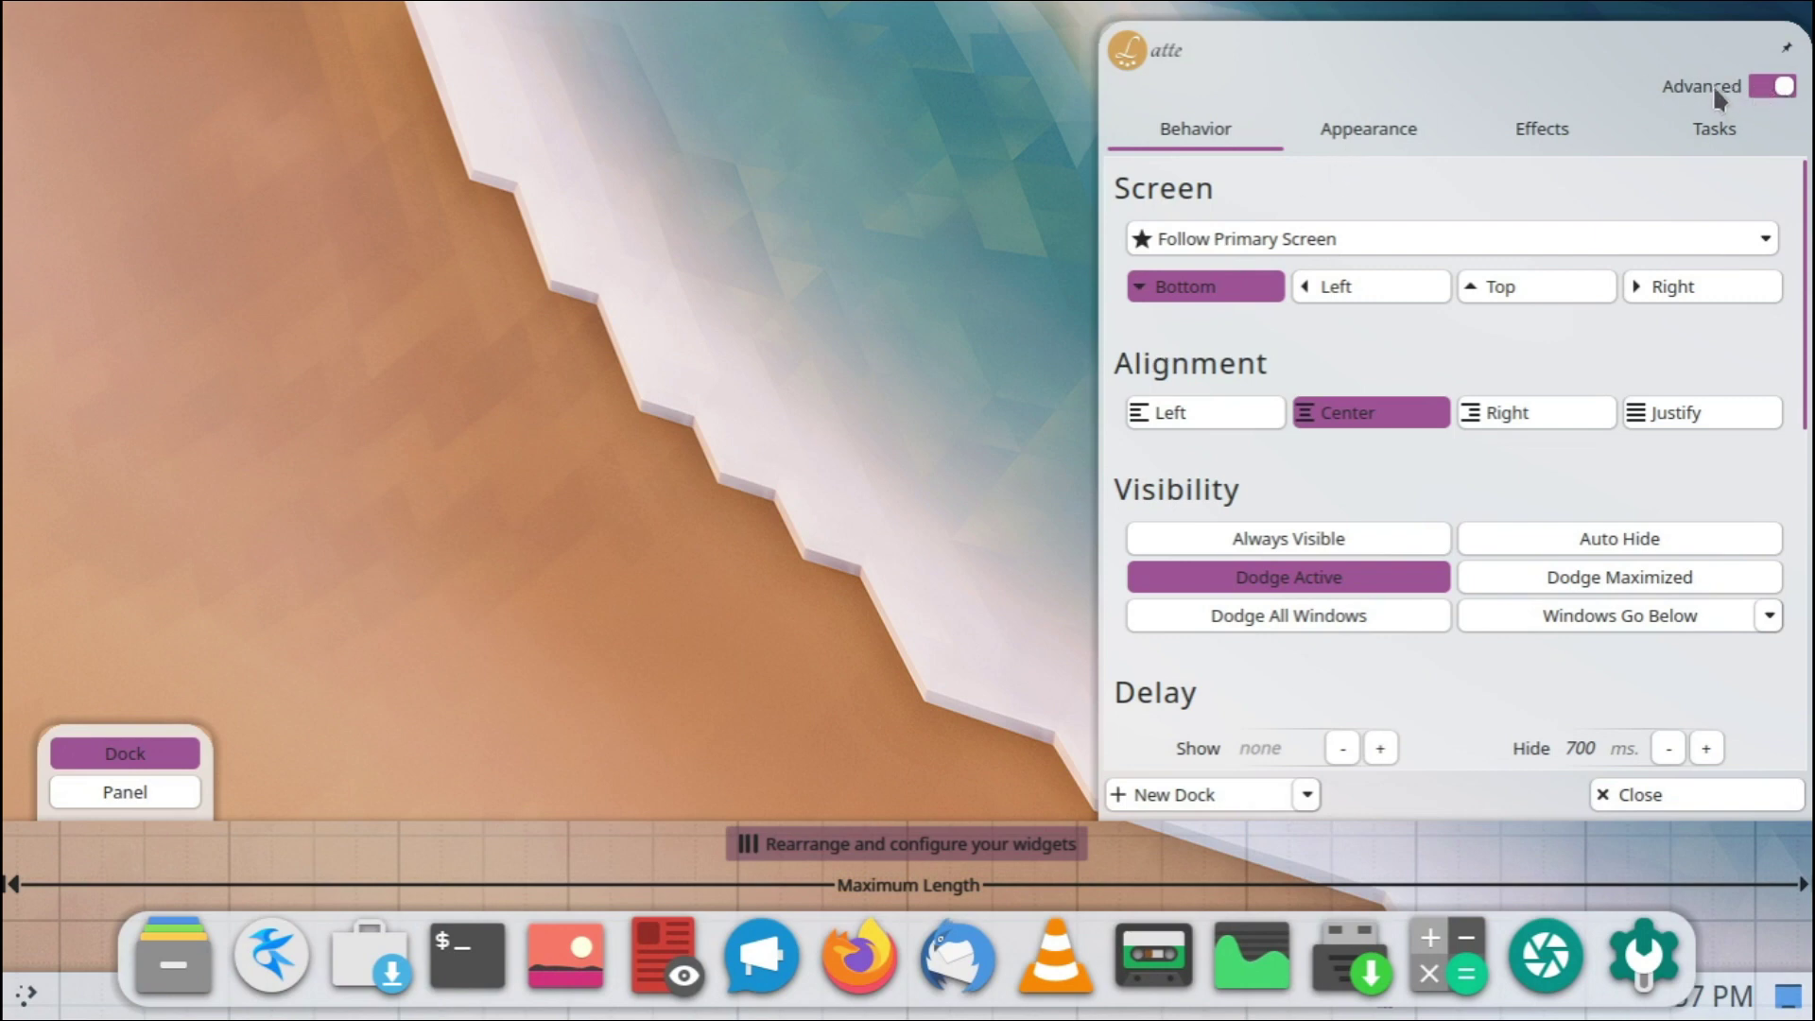
- Set the dock's height margin to 10 % and its screen margin to 10 px, and review its color and background options
{"action": "left_click", "coordinate": [1358, 132]}
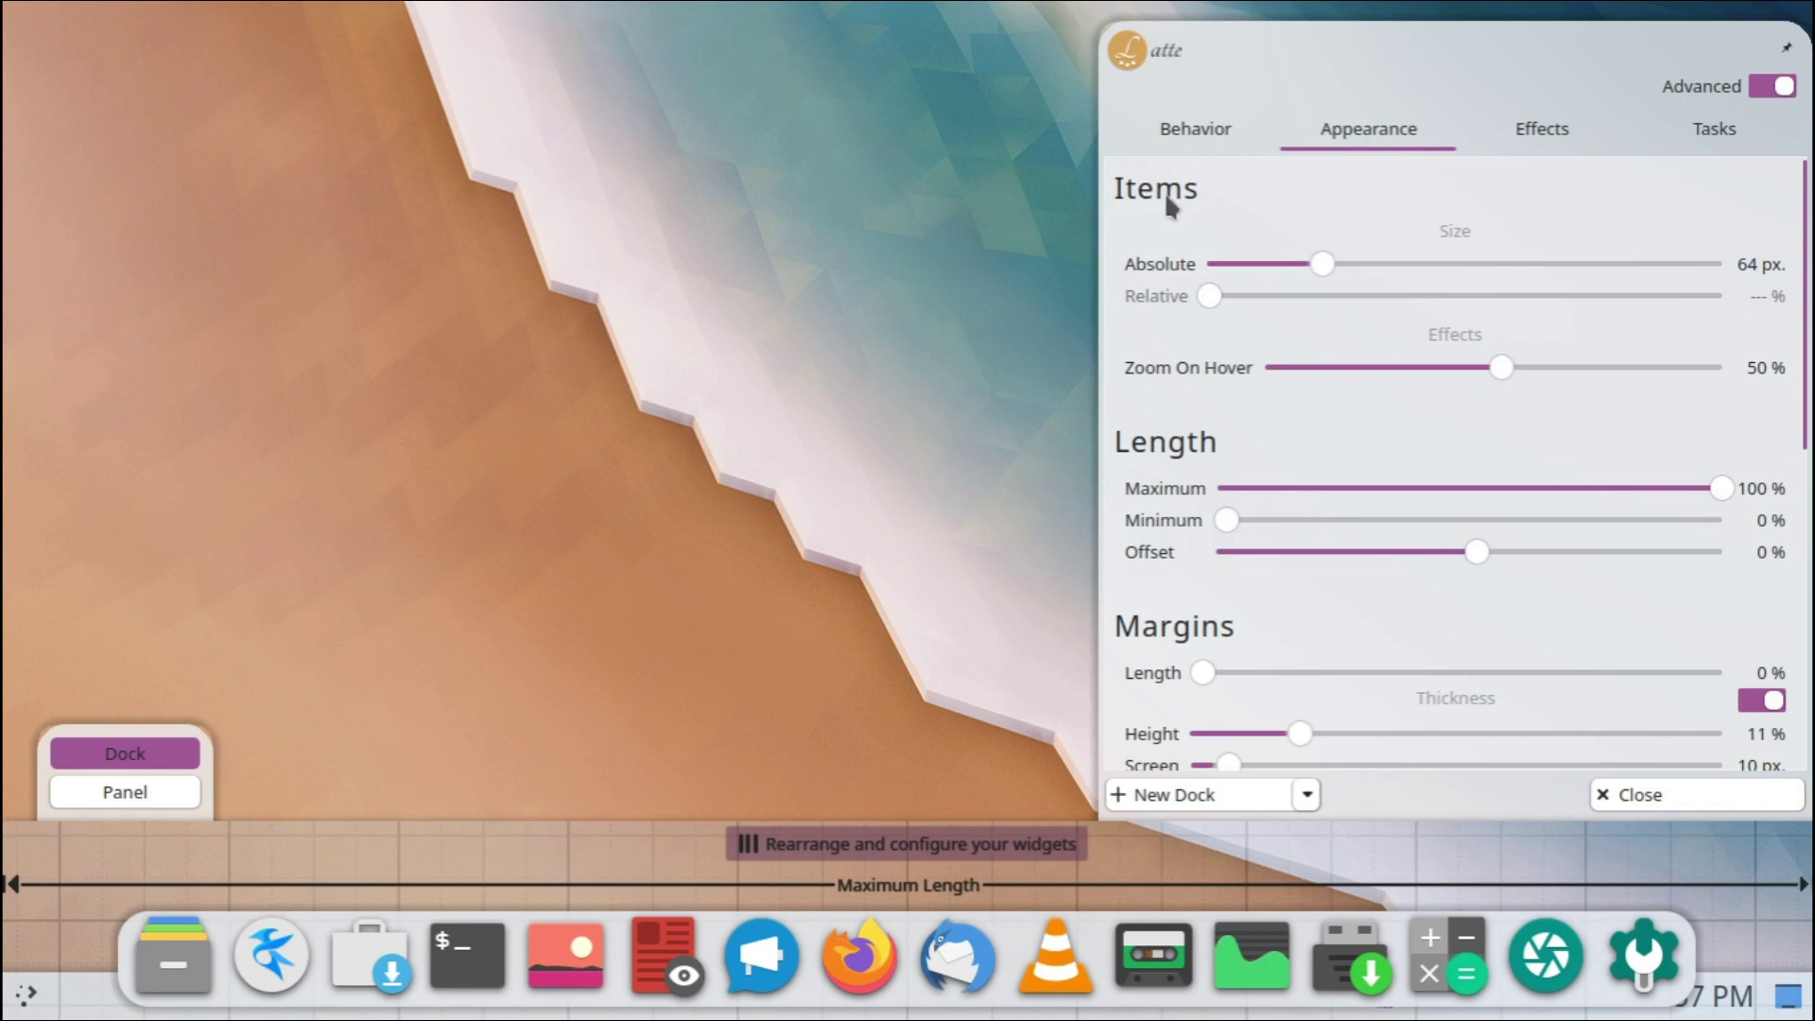
{"action": "scroll", "coordinate": [1137, 516], "scroll_direction": "down", "scroll_amount": 3}
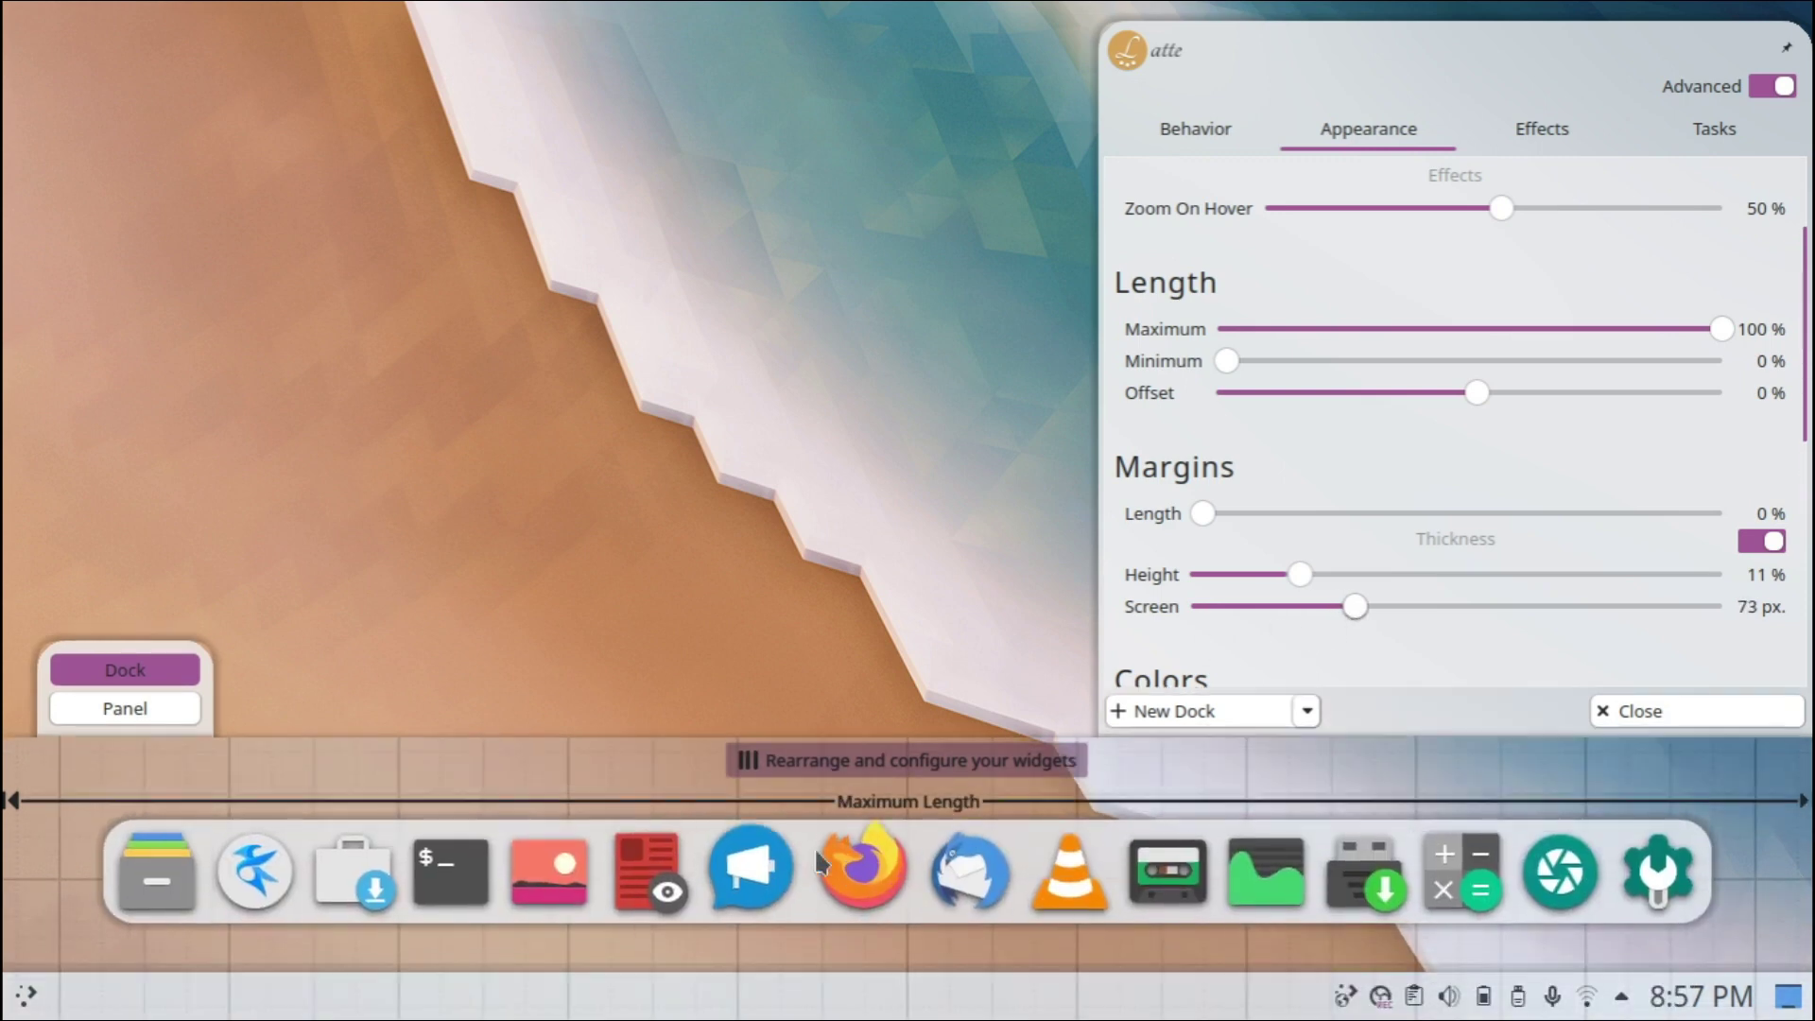
{"action": "left_click_drag", "start_coordinate": [1329, 612], "coordinate": [1263, 646]}
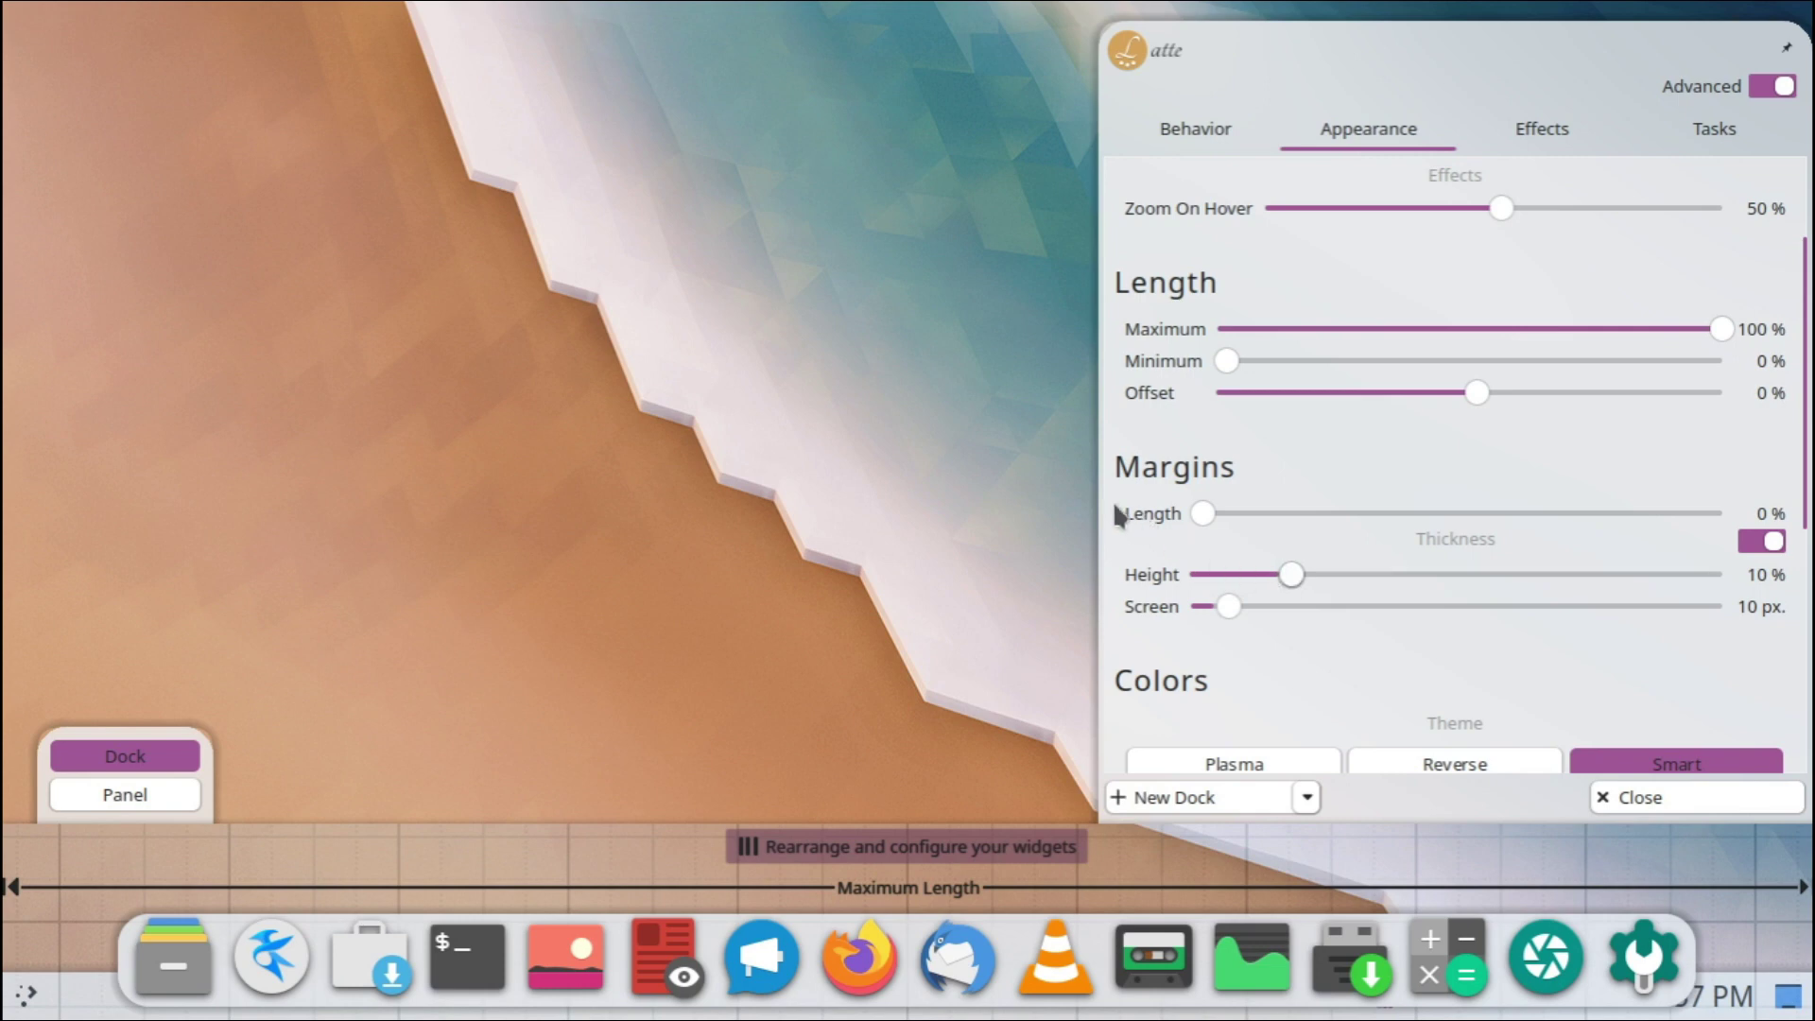
{"action": "scroll", "coordinate": [1115, 501], "scroll_direction": "up", "scroll_amount": 2}
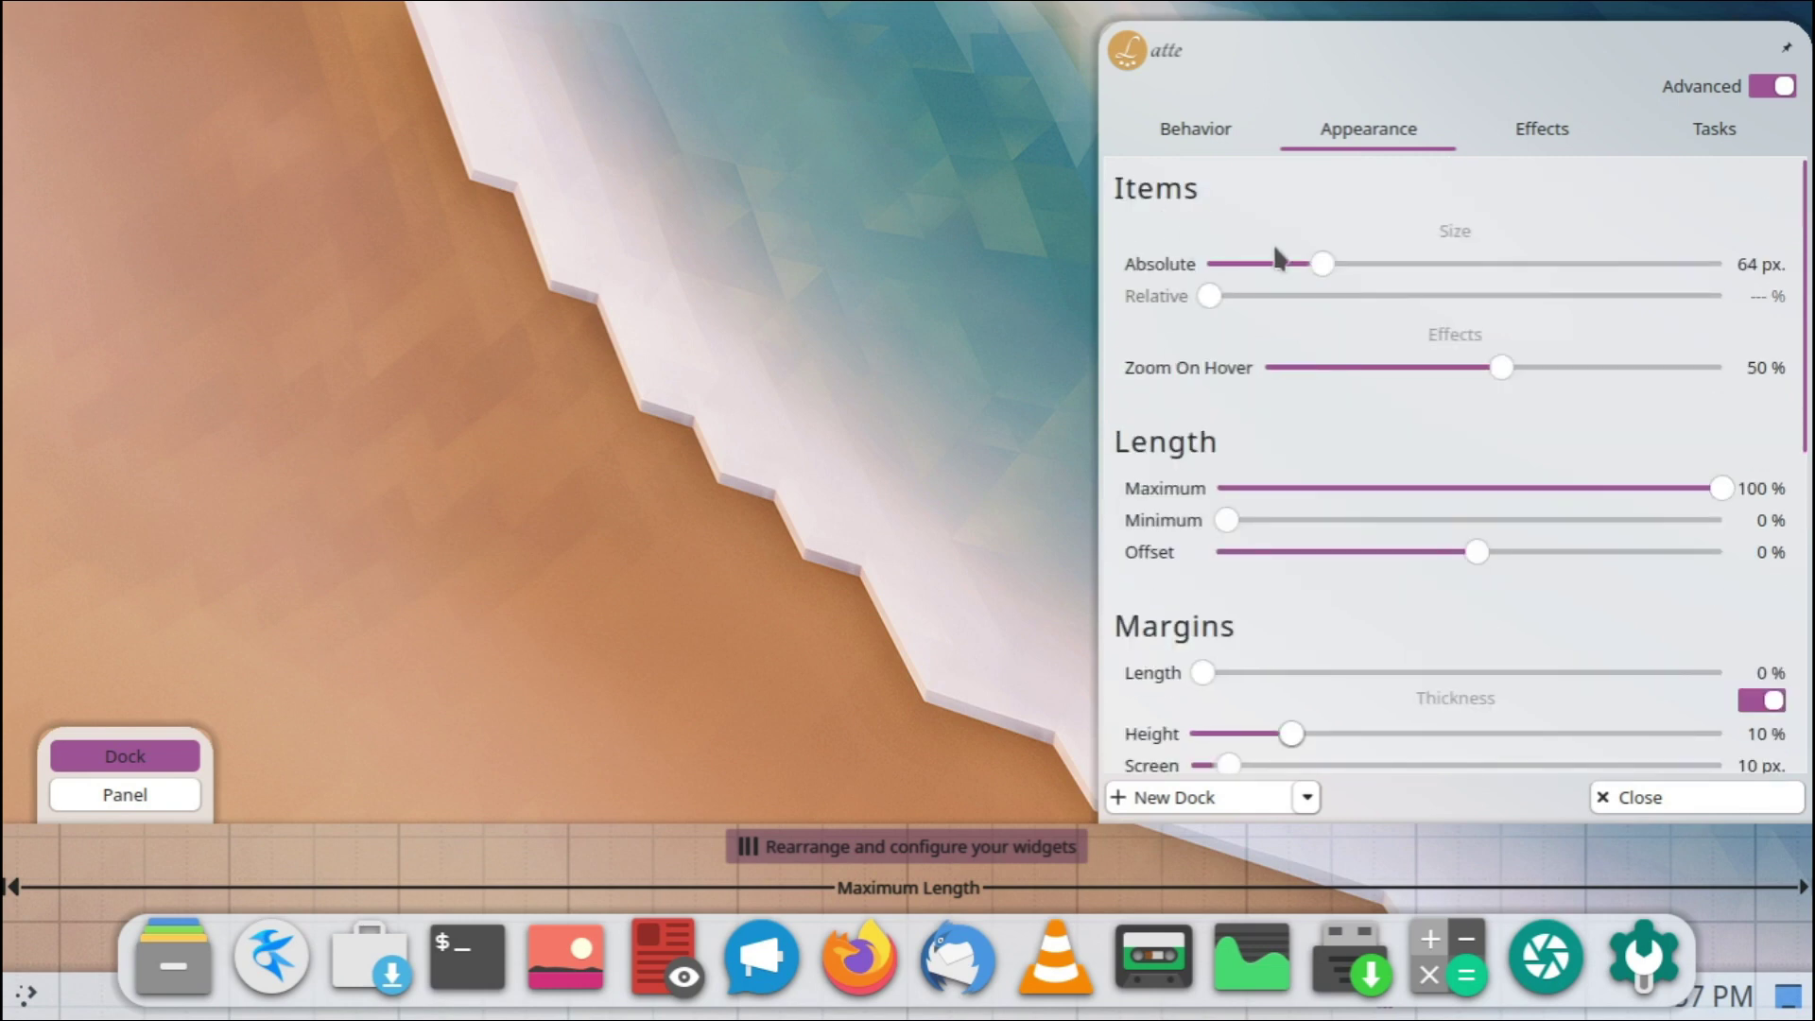
{"action": "scroll", "coordinate": [1126, 482], "scroll_direction": "down", "scroll_amount": 7}
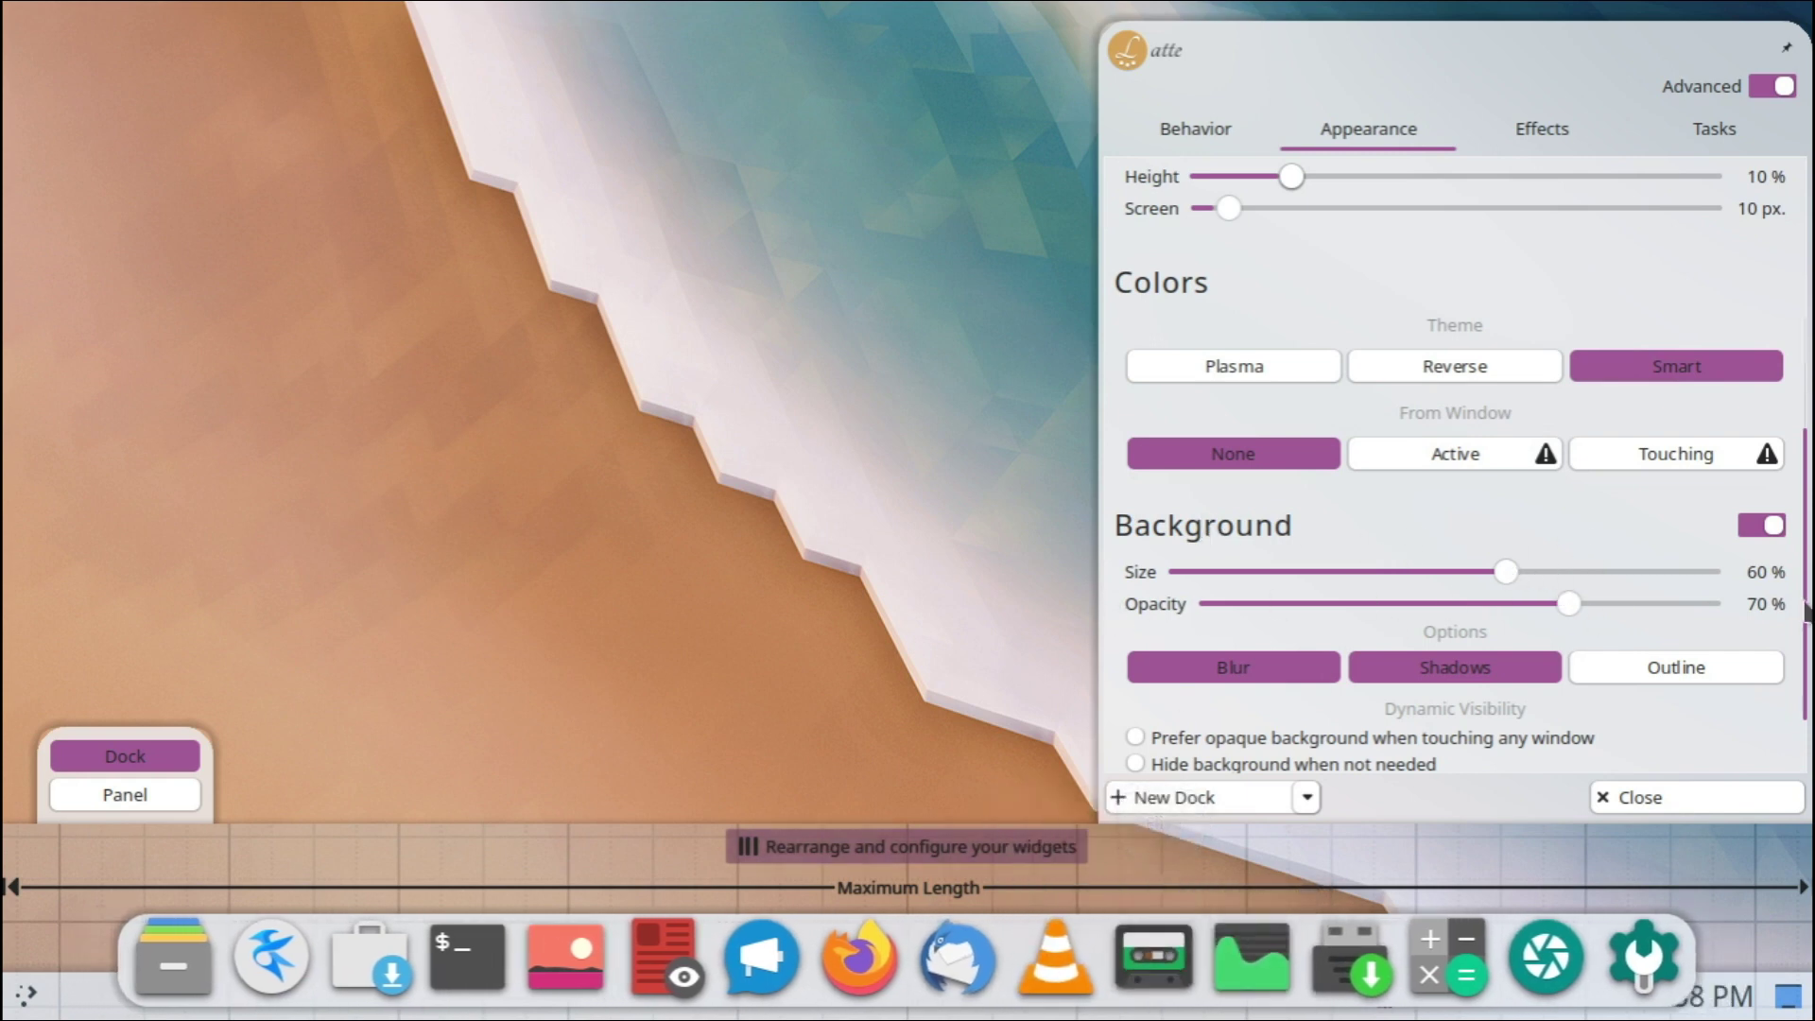
{"action": "scroll", "coordinate": [1131, 633], "scroll_direction": "down", "scroll_amount": 2}
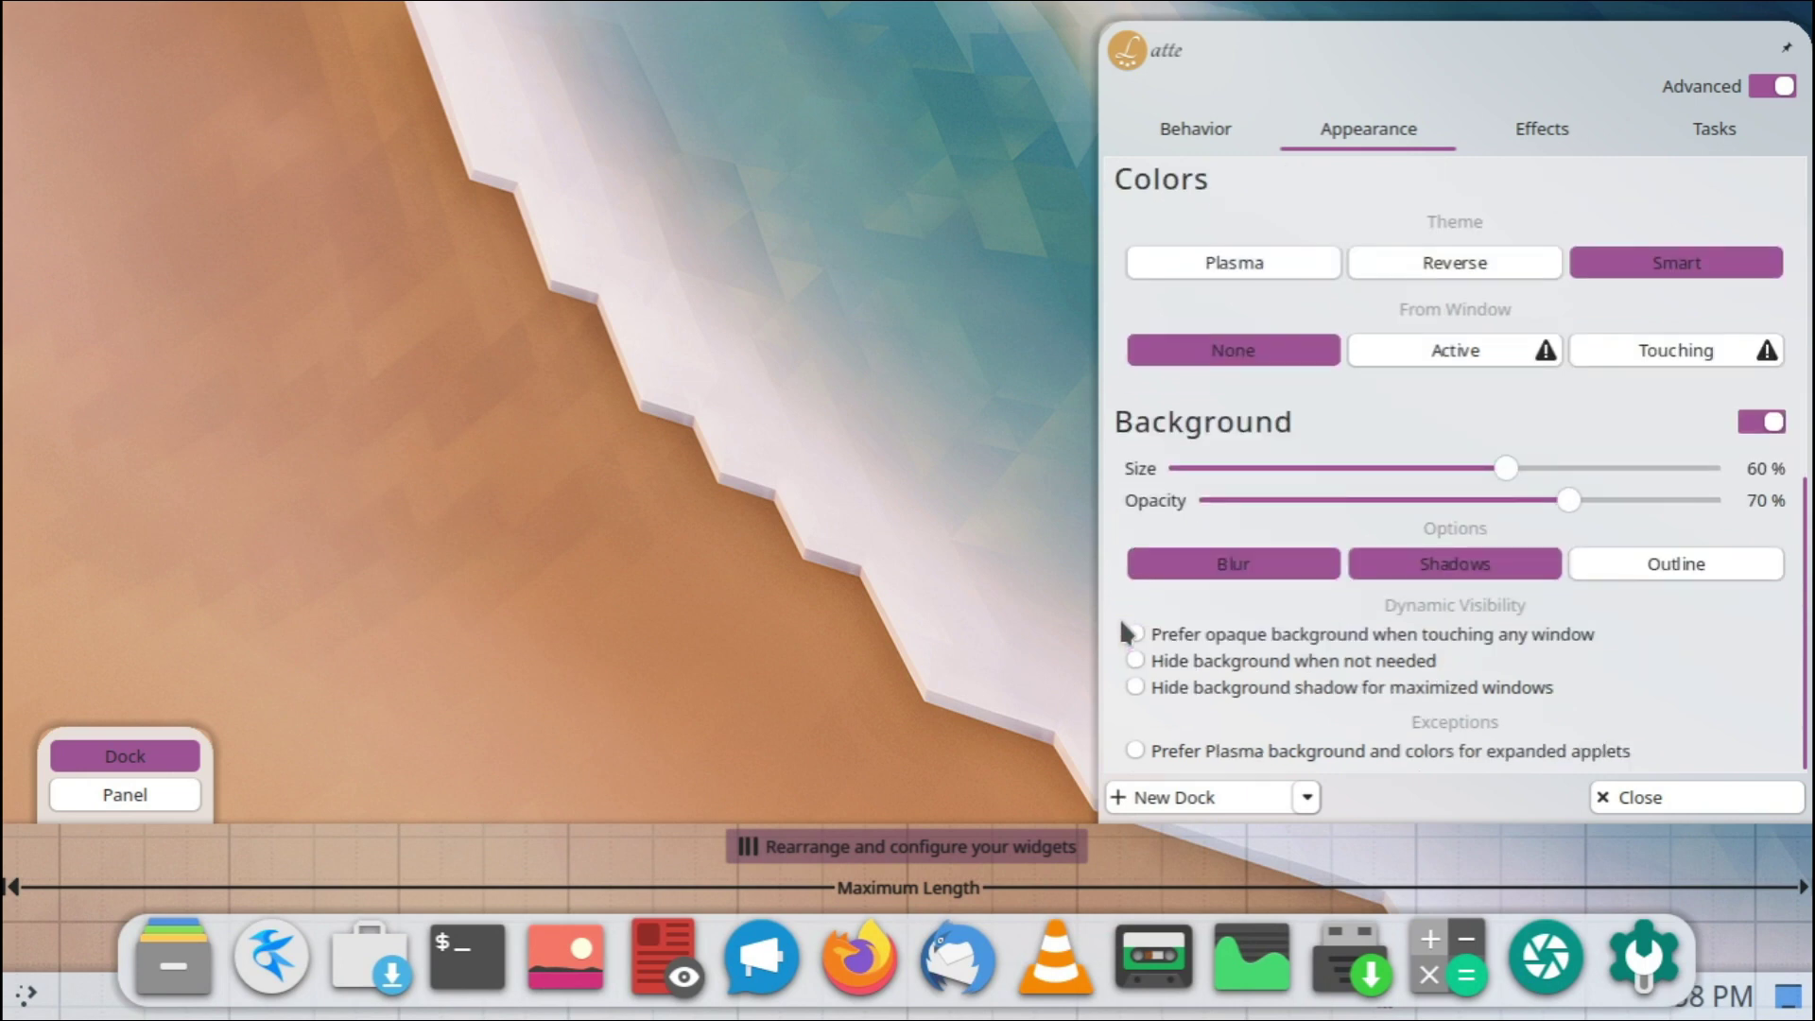
- Examine the dock's floating behavior options and its shadow, animation and indicator effects, and leave the dock settings
{"action": "left_click", "coordinate": [1193, 129]}
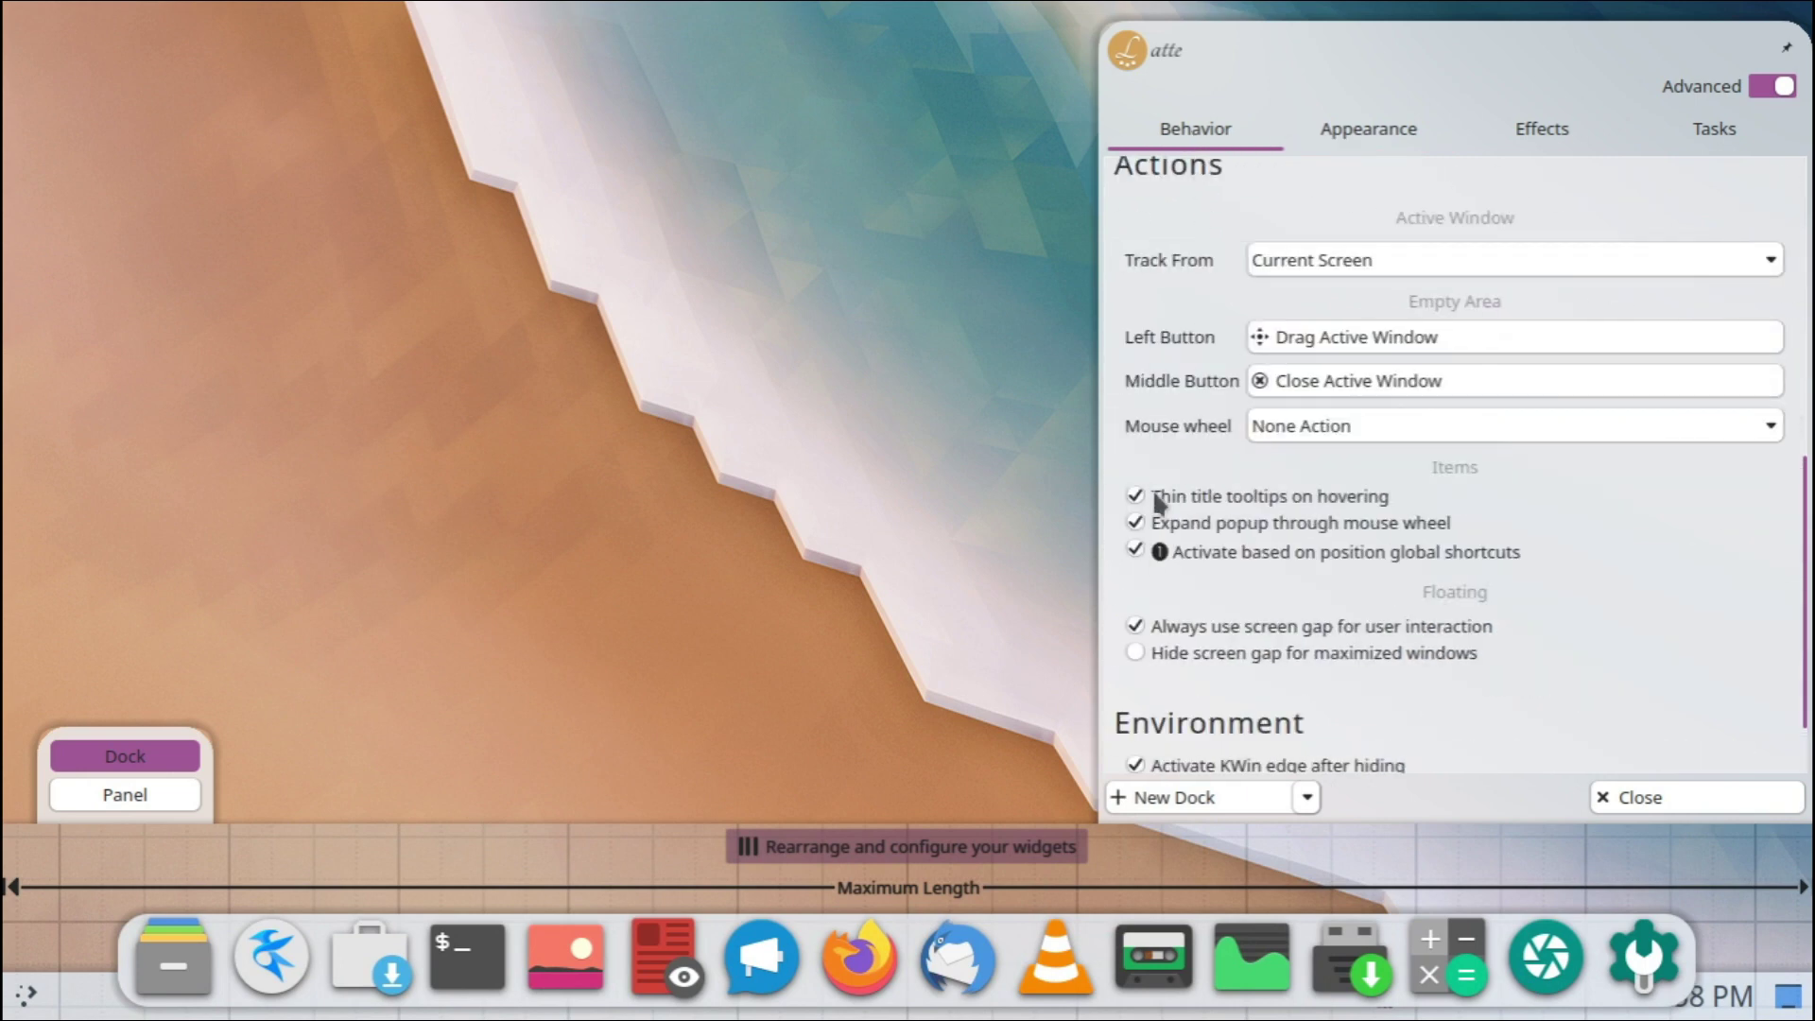
{"action": "scroll", "coordinate": [1116, 582], "scroll_direction": "down", "scroll_amount": 2}
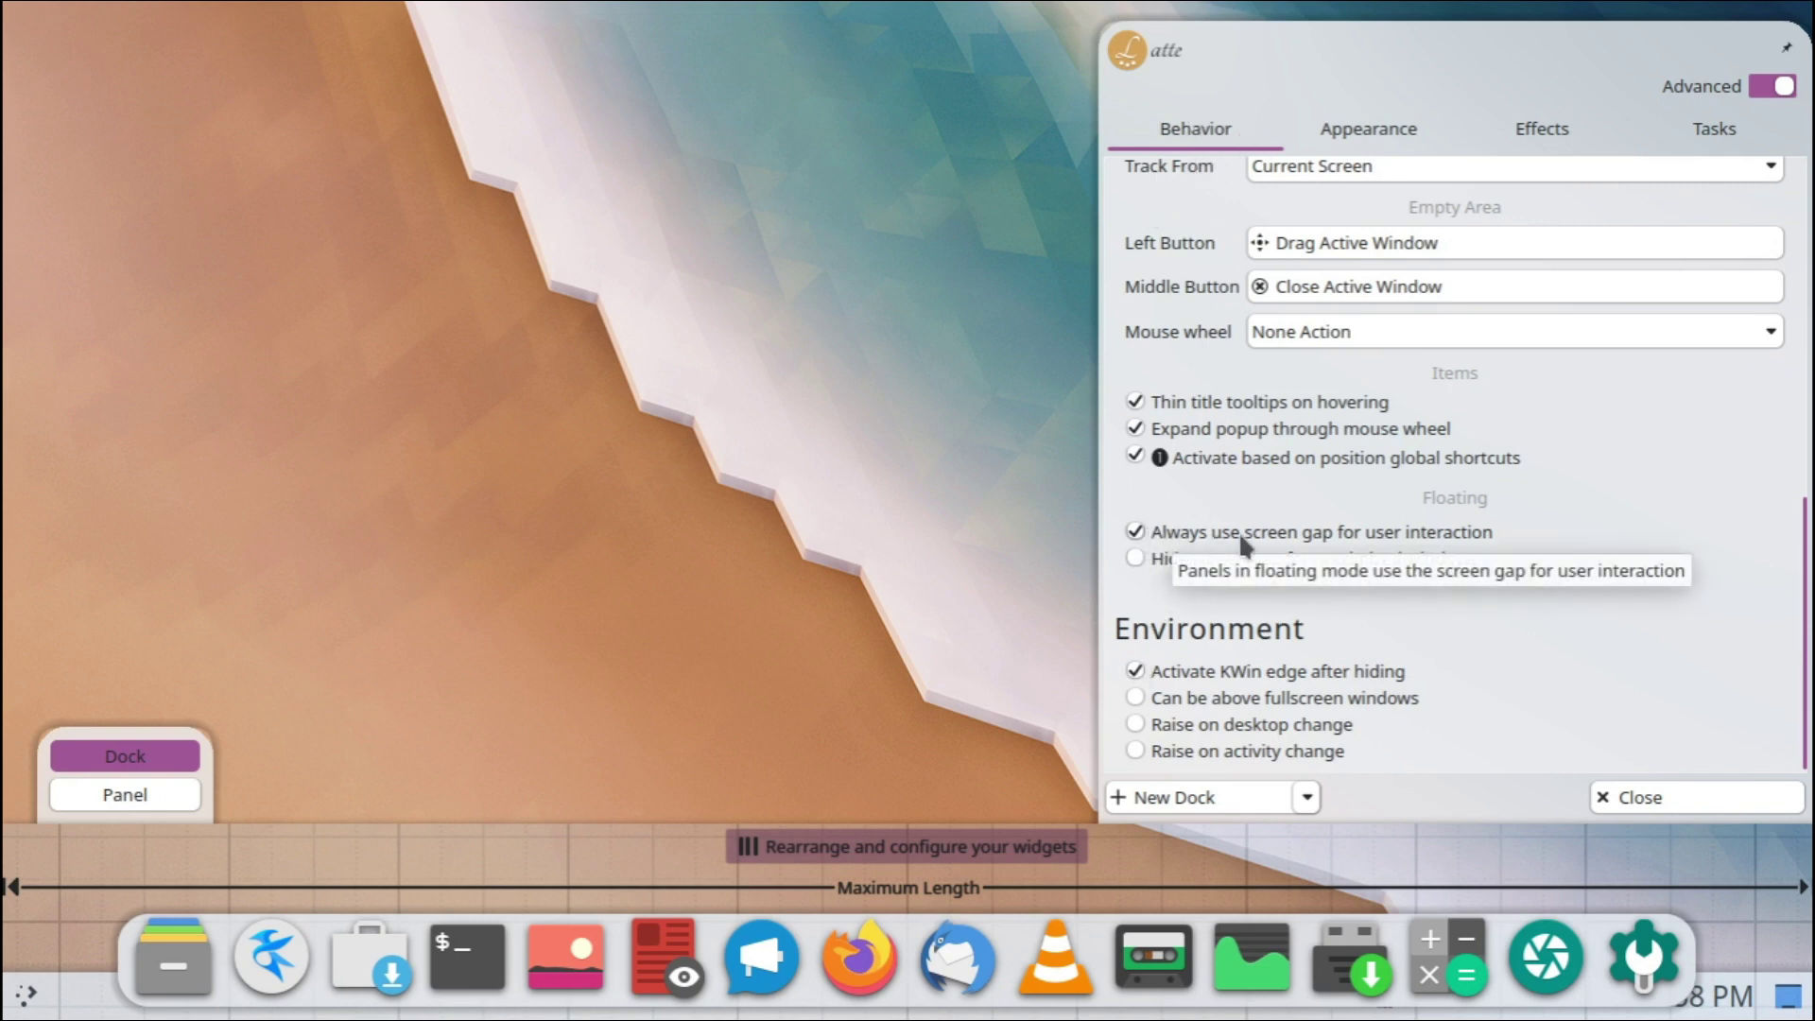
{"action": "left_click", "coordinate": [1136, 558]}
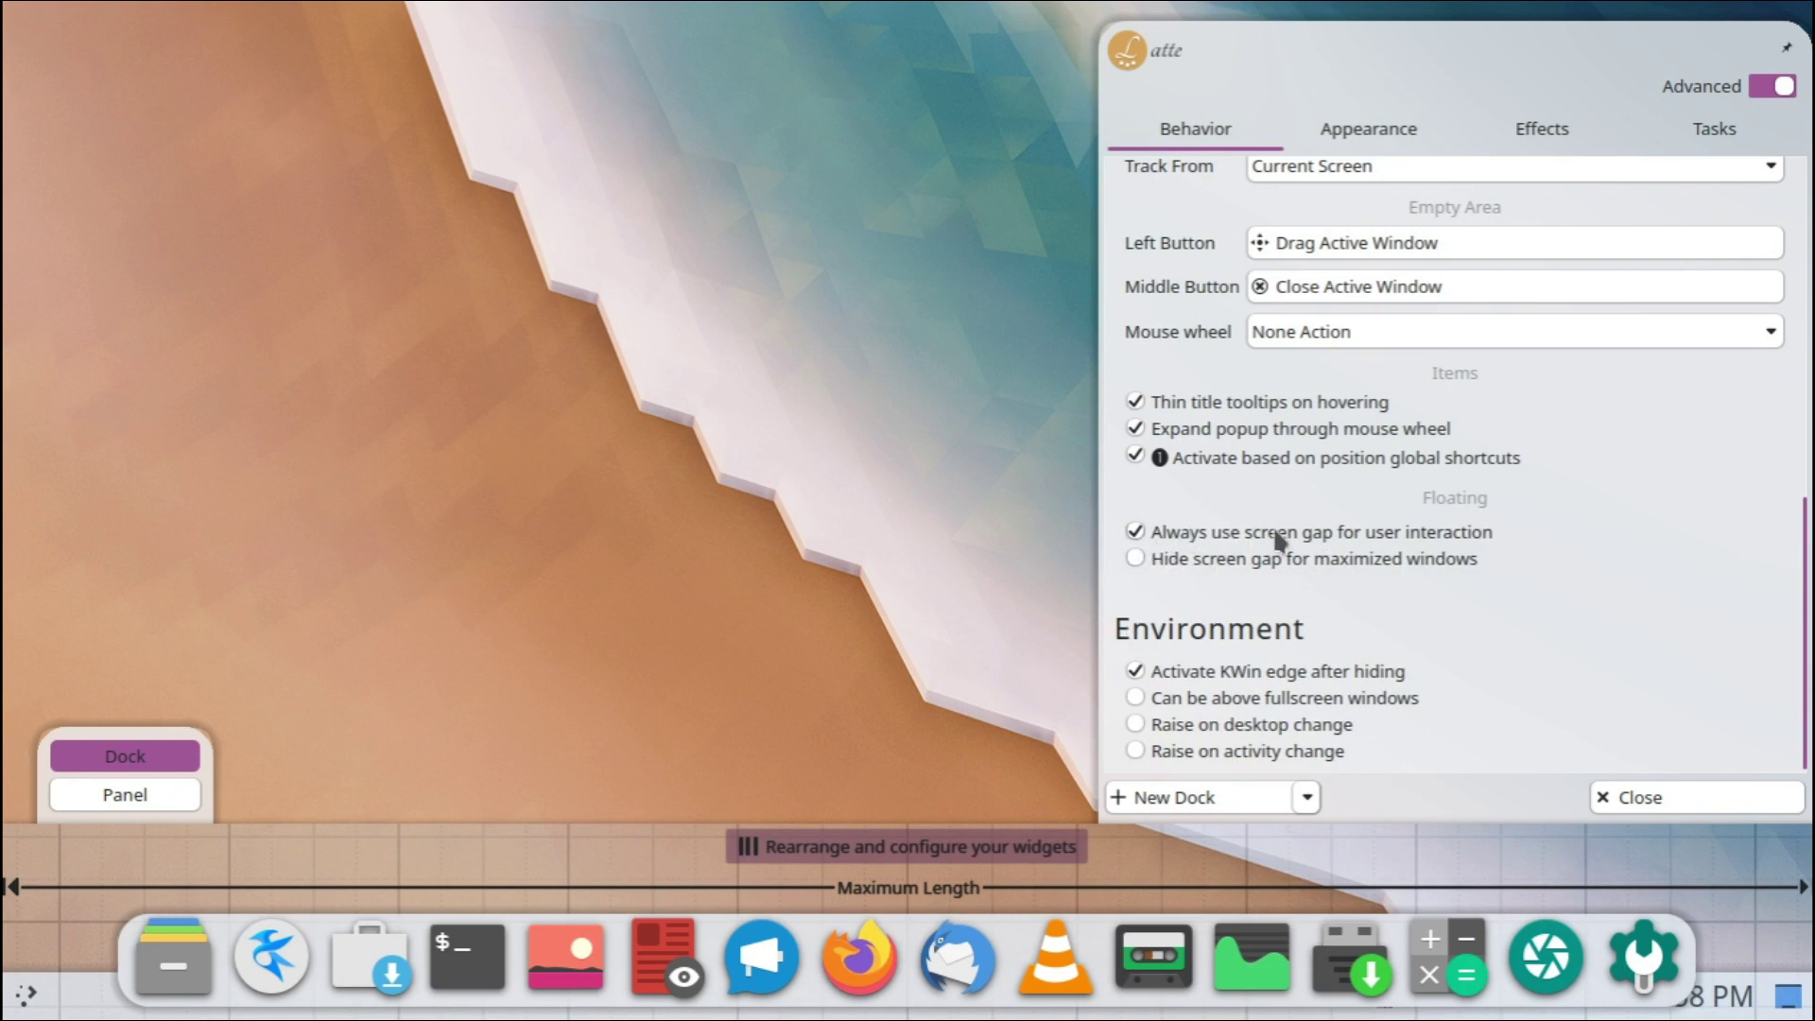
{"action": "left_click", "coordinate": [1574, 137]}
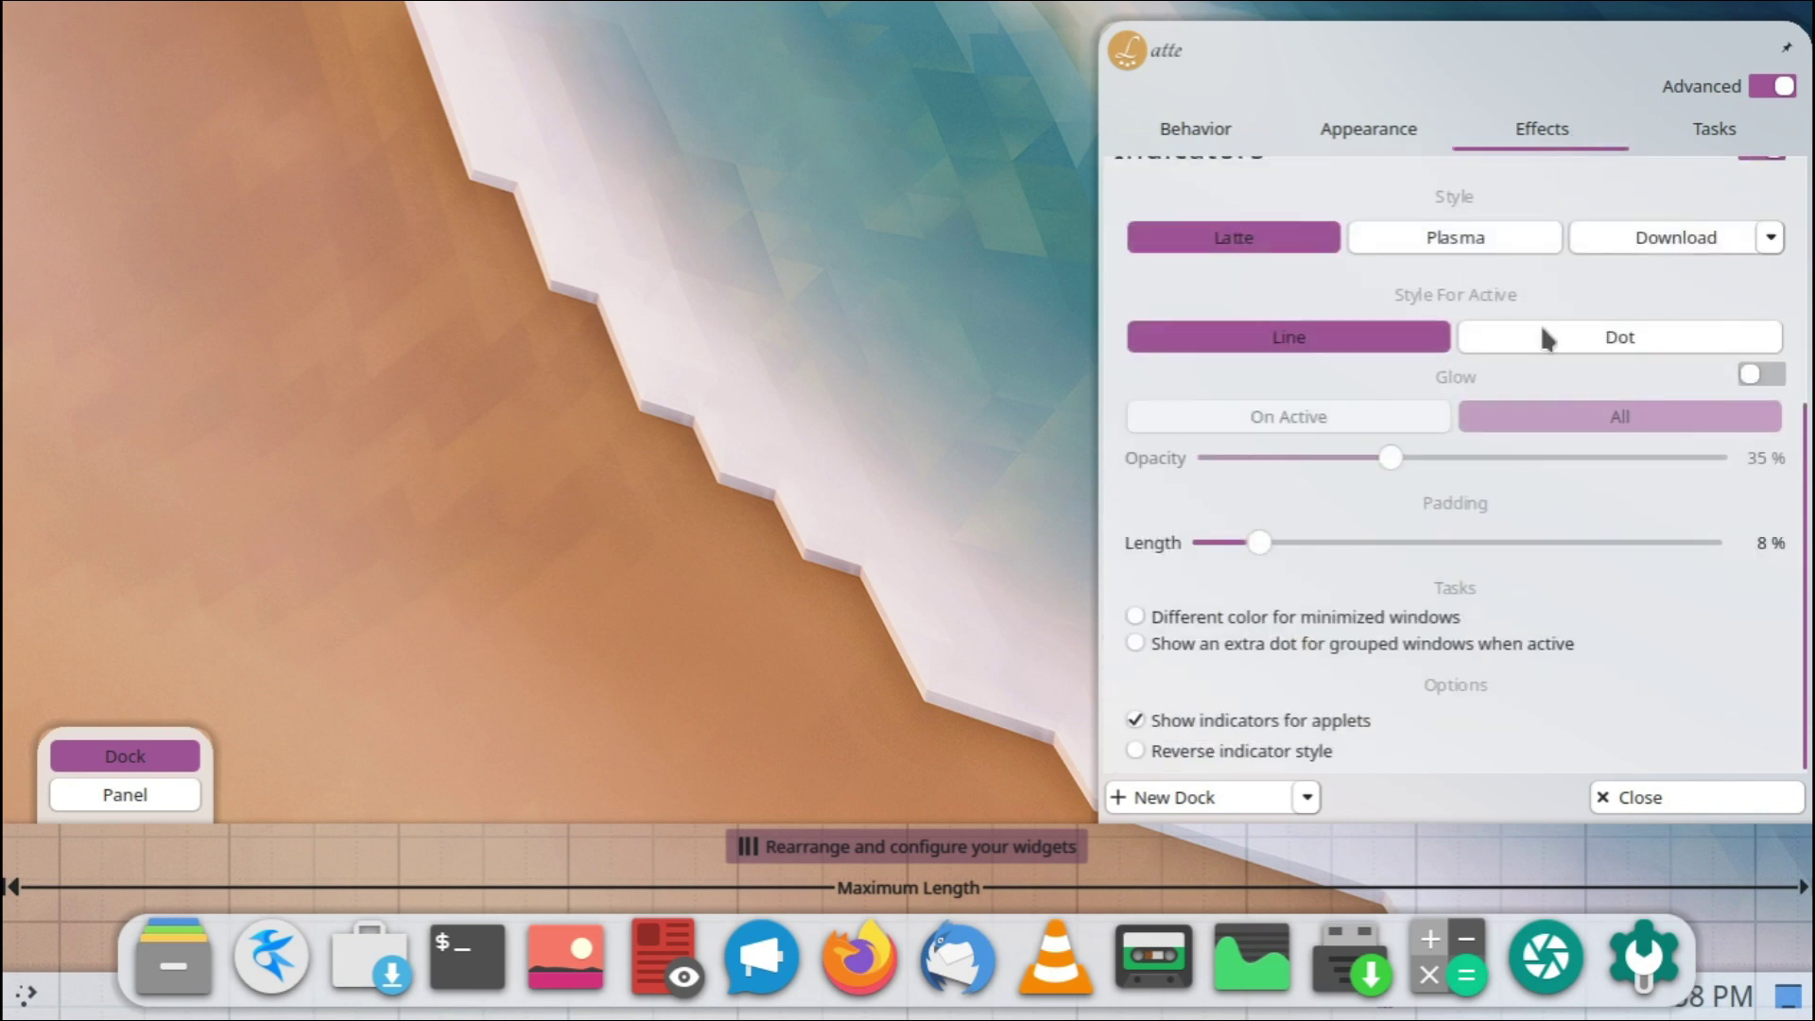
{"action": "scroll", "coordinate": [1120, 503], "scroll_direction": "up", "scroll_amount": 5}
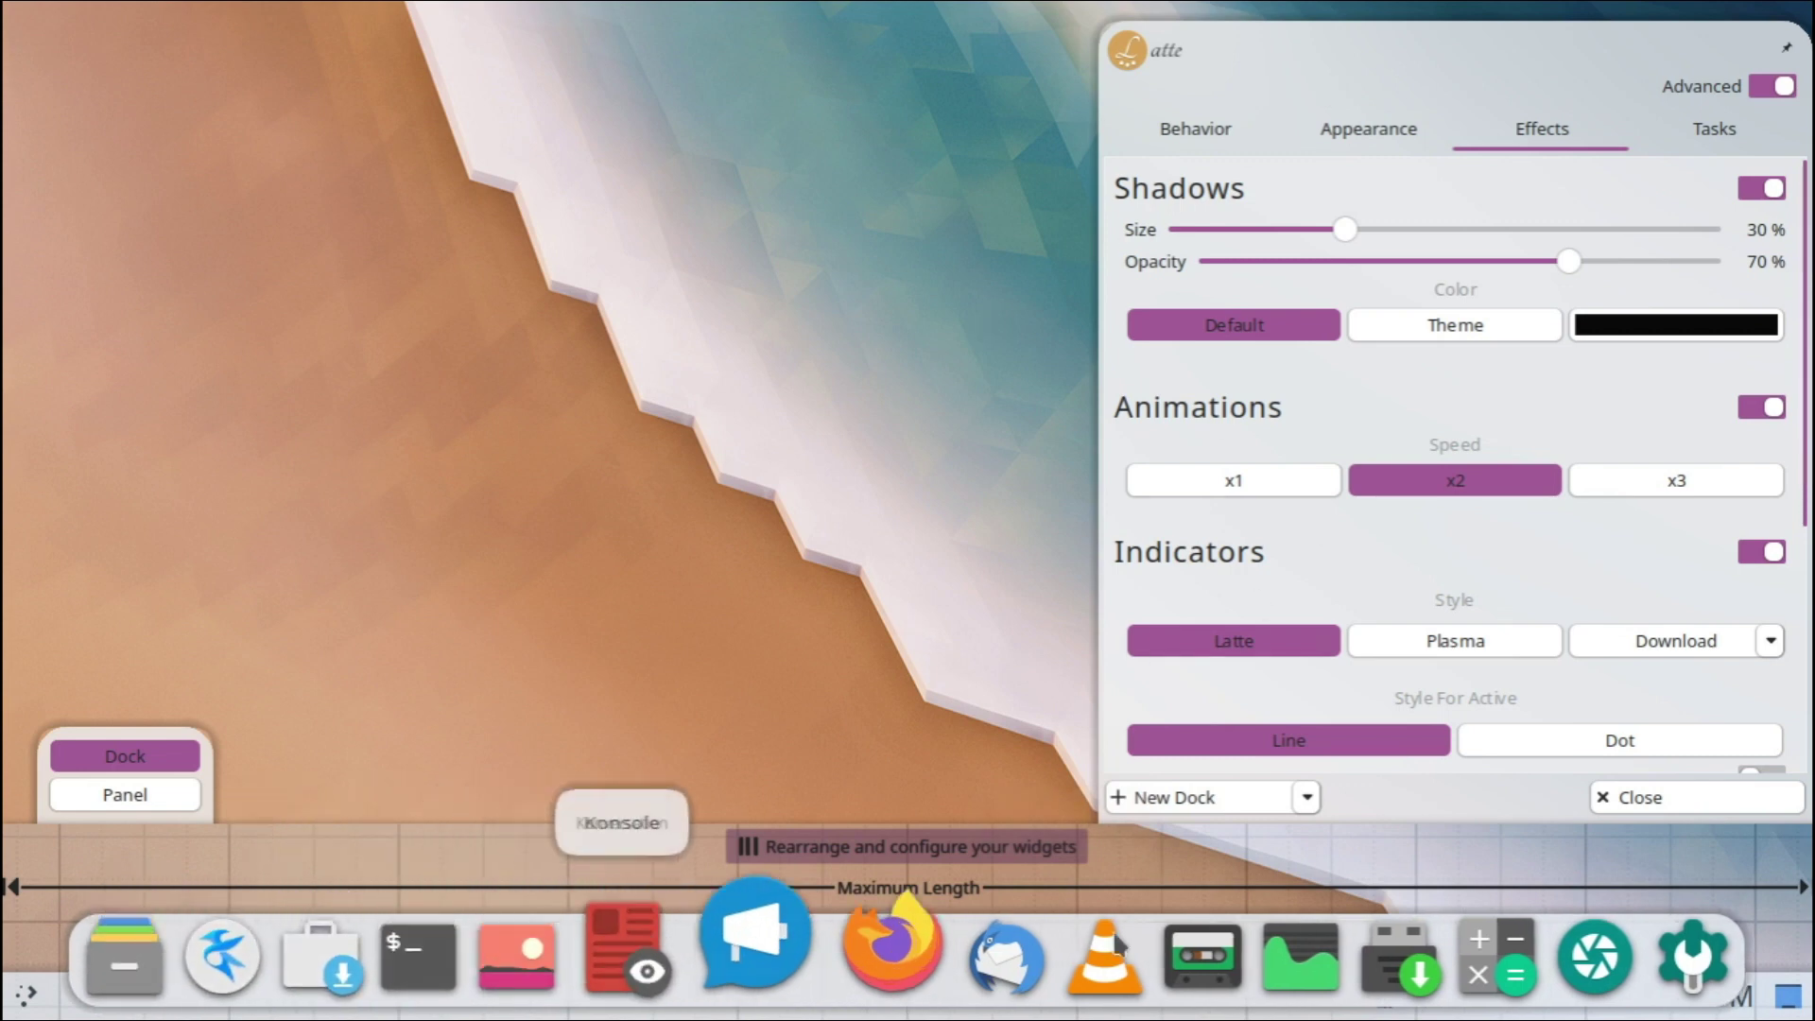
{"action": "left_click", "coordinate": [663, 680]}
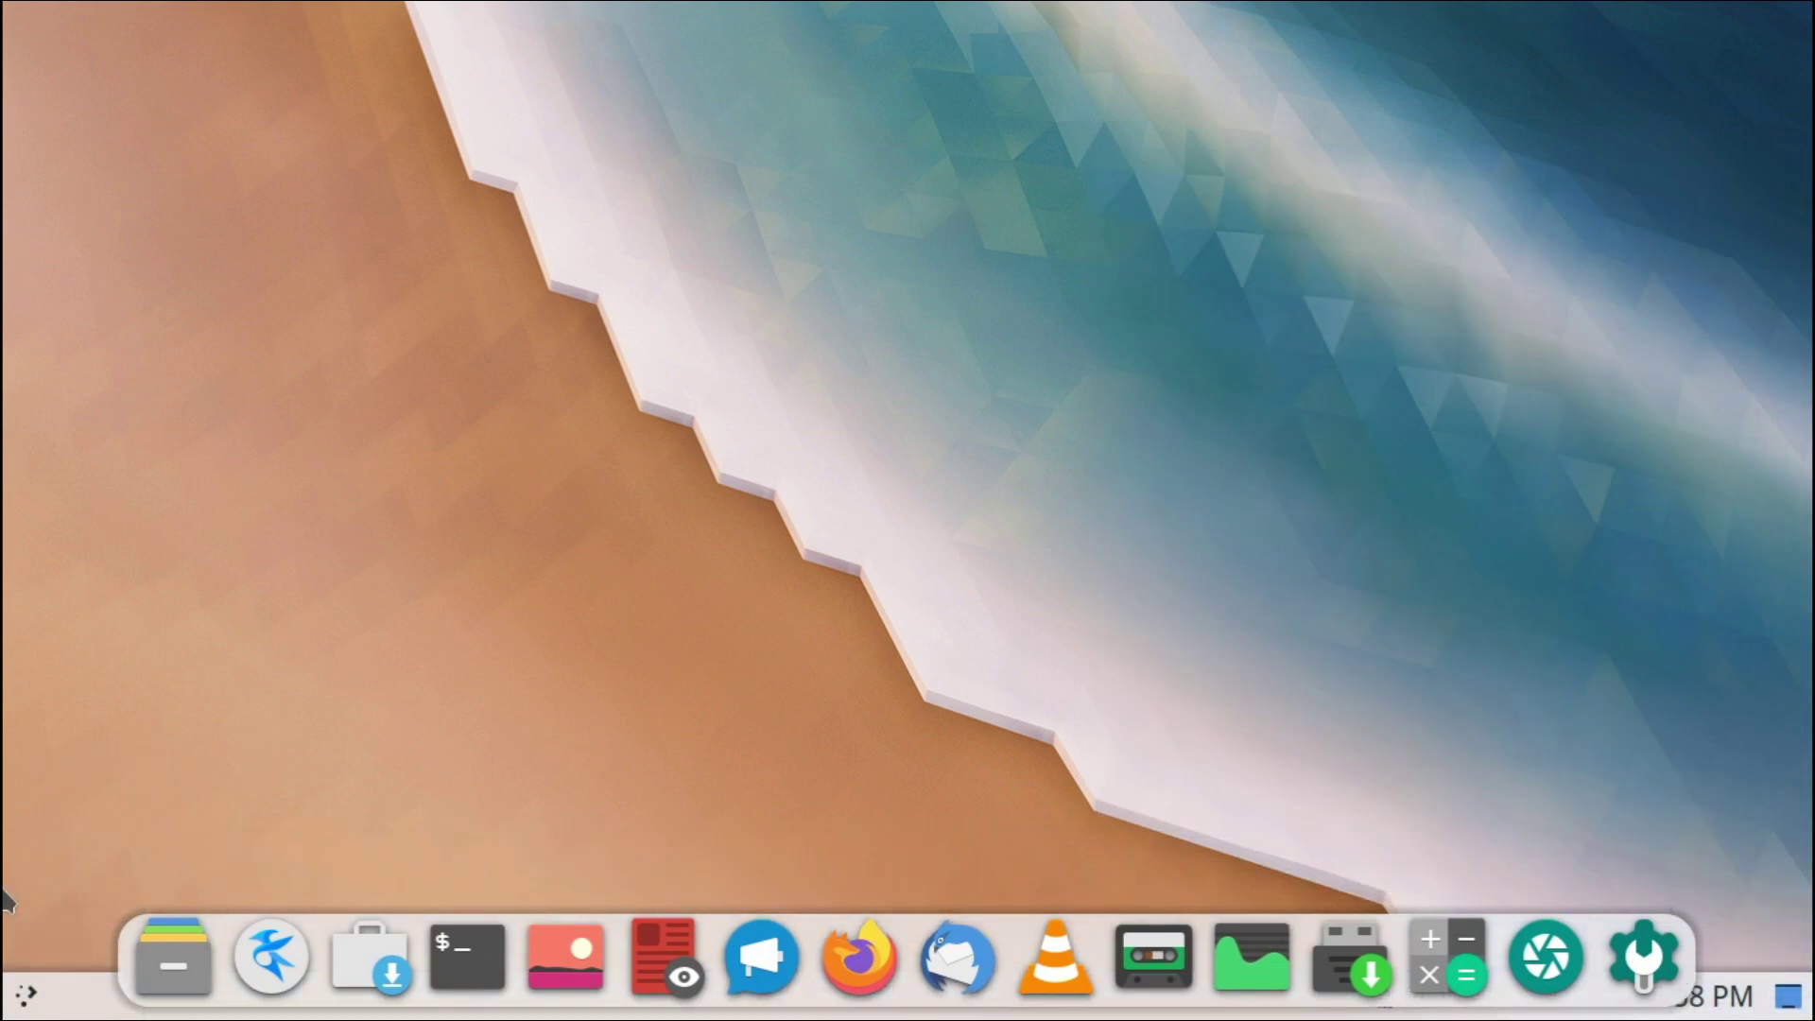
- Add LibreOffice from the application launcher's favorites to the dock as a launcher
{"action": "left_click", "coordinate": [25, 995]}
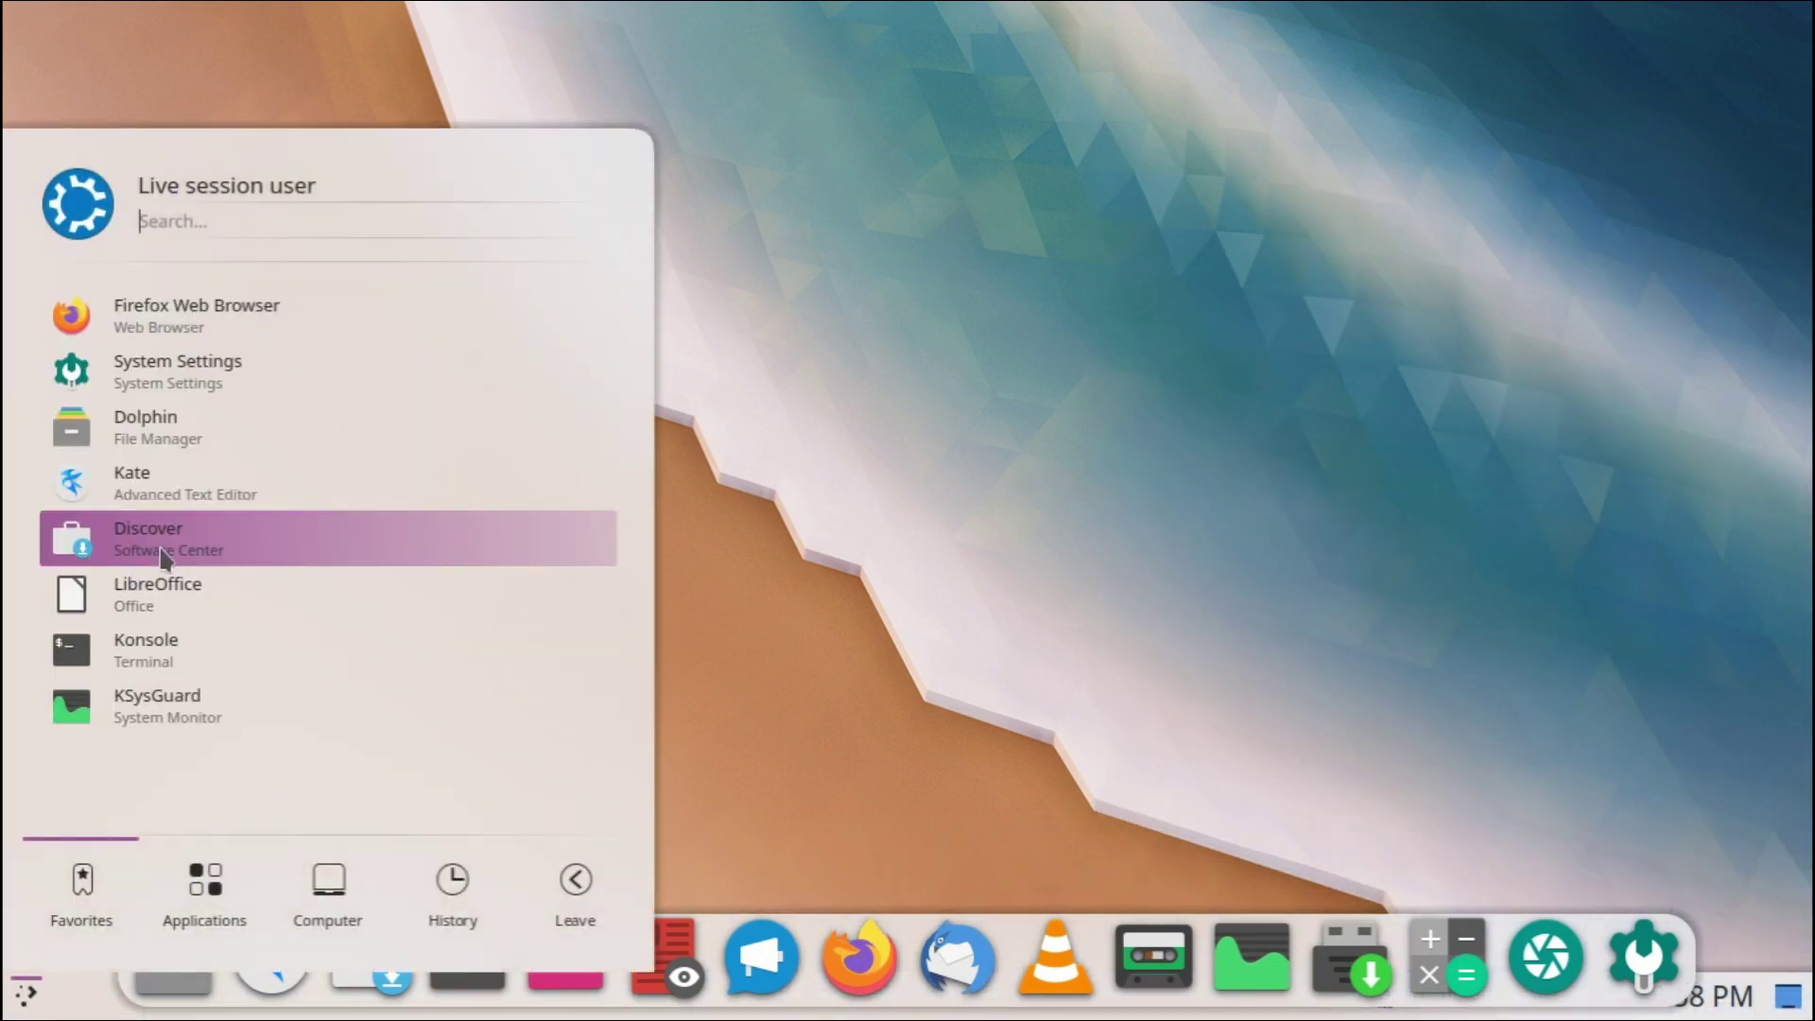
{"action": "left_click_drag", "start_coordinate": [214, 590], "coordinate": [1019, 936]}
{"action": "left_click", "coordinate": [1009, 624]}
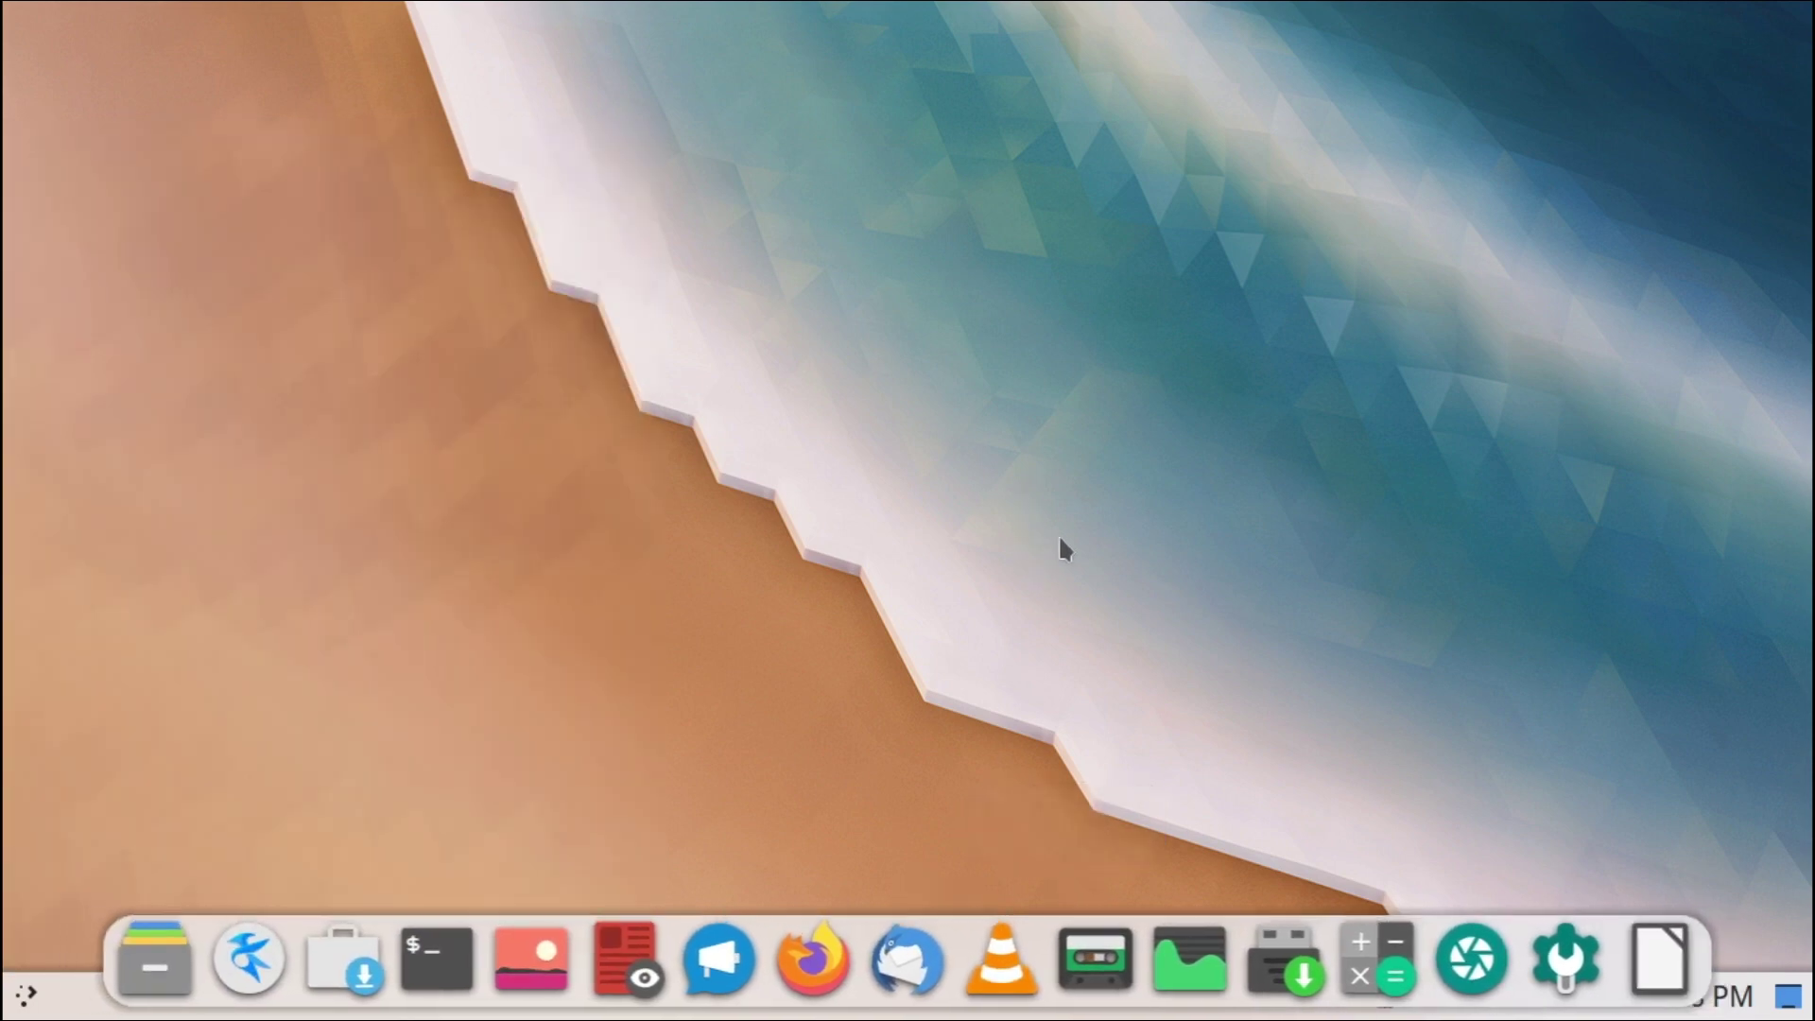
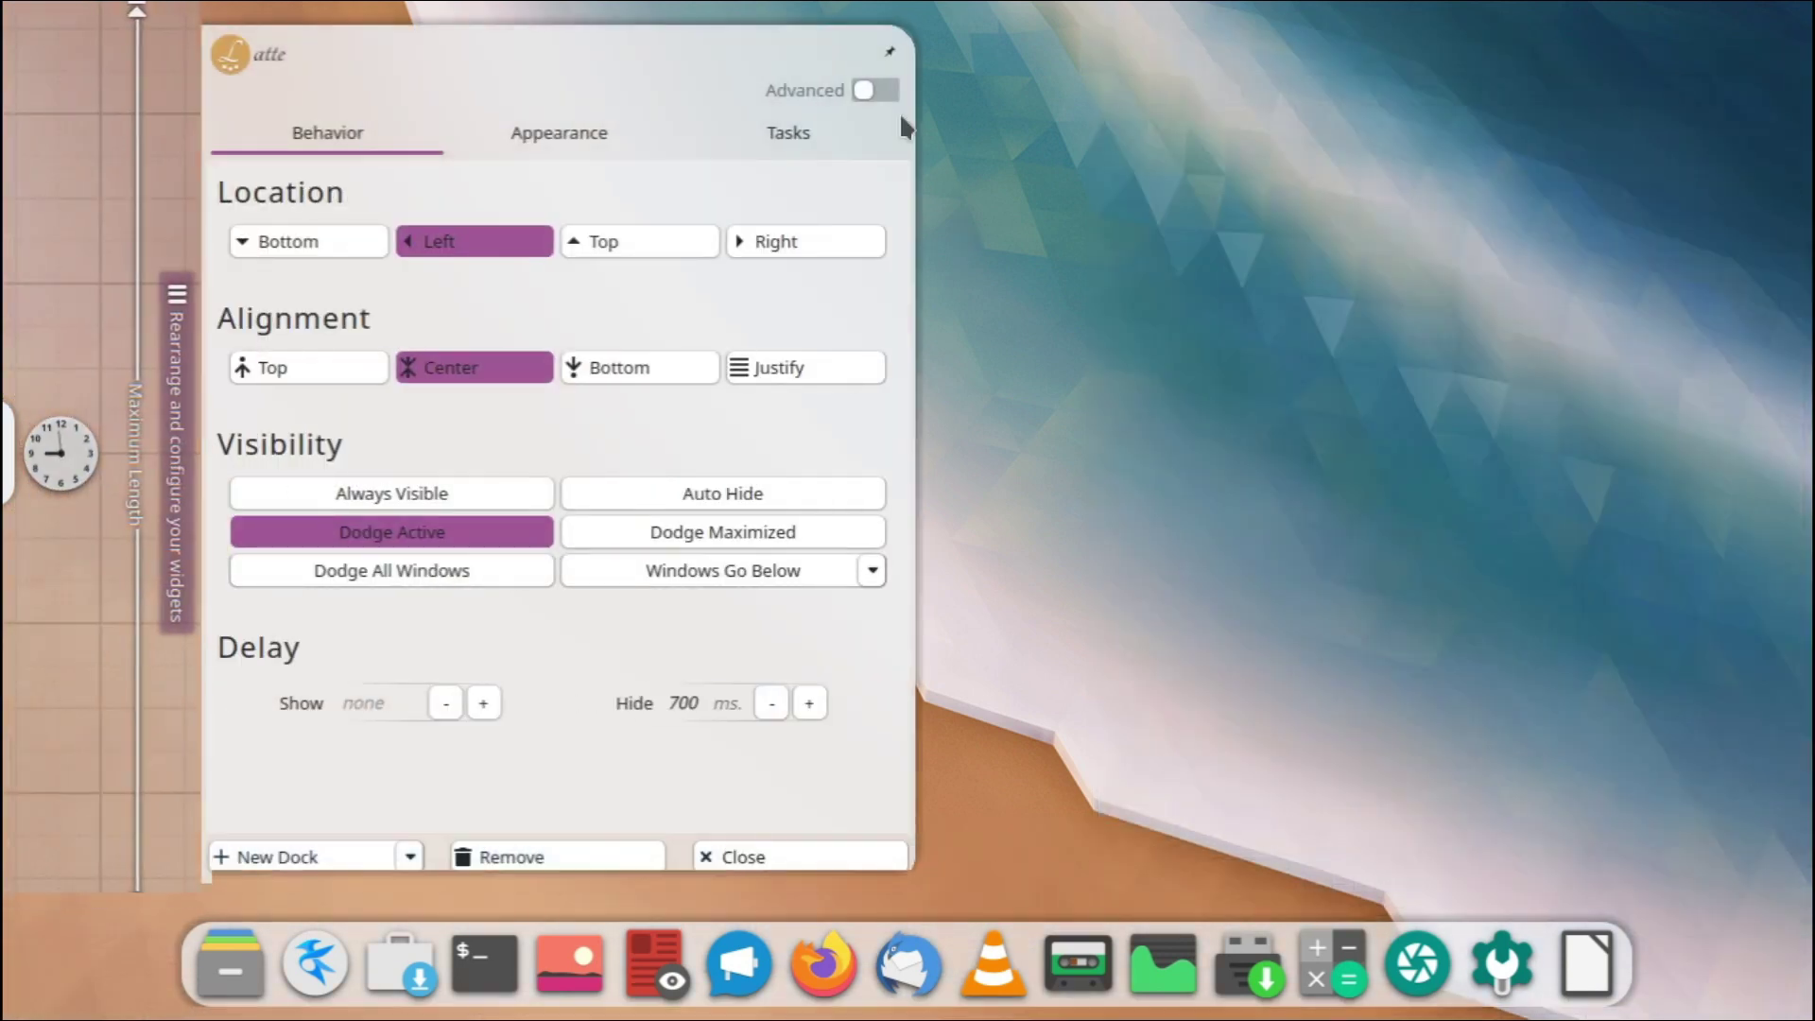
- Enable advanced settings for the new clock dock, relocate it to the top screen edge and change its type to Panel
{"action": "left_click", "coordinate": [870, 90]}
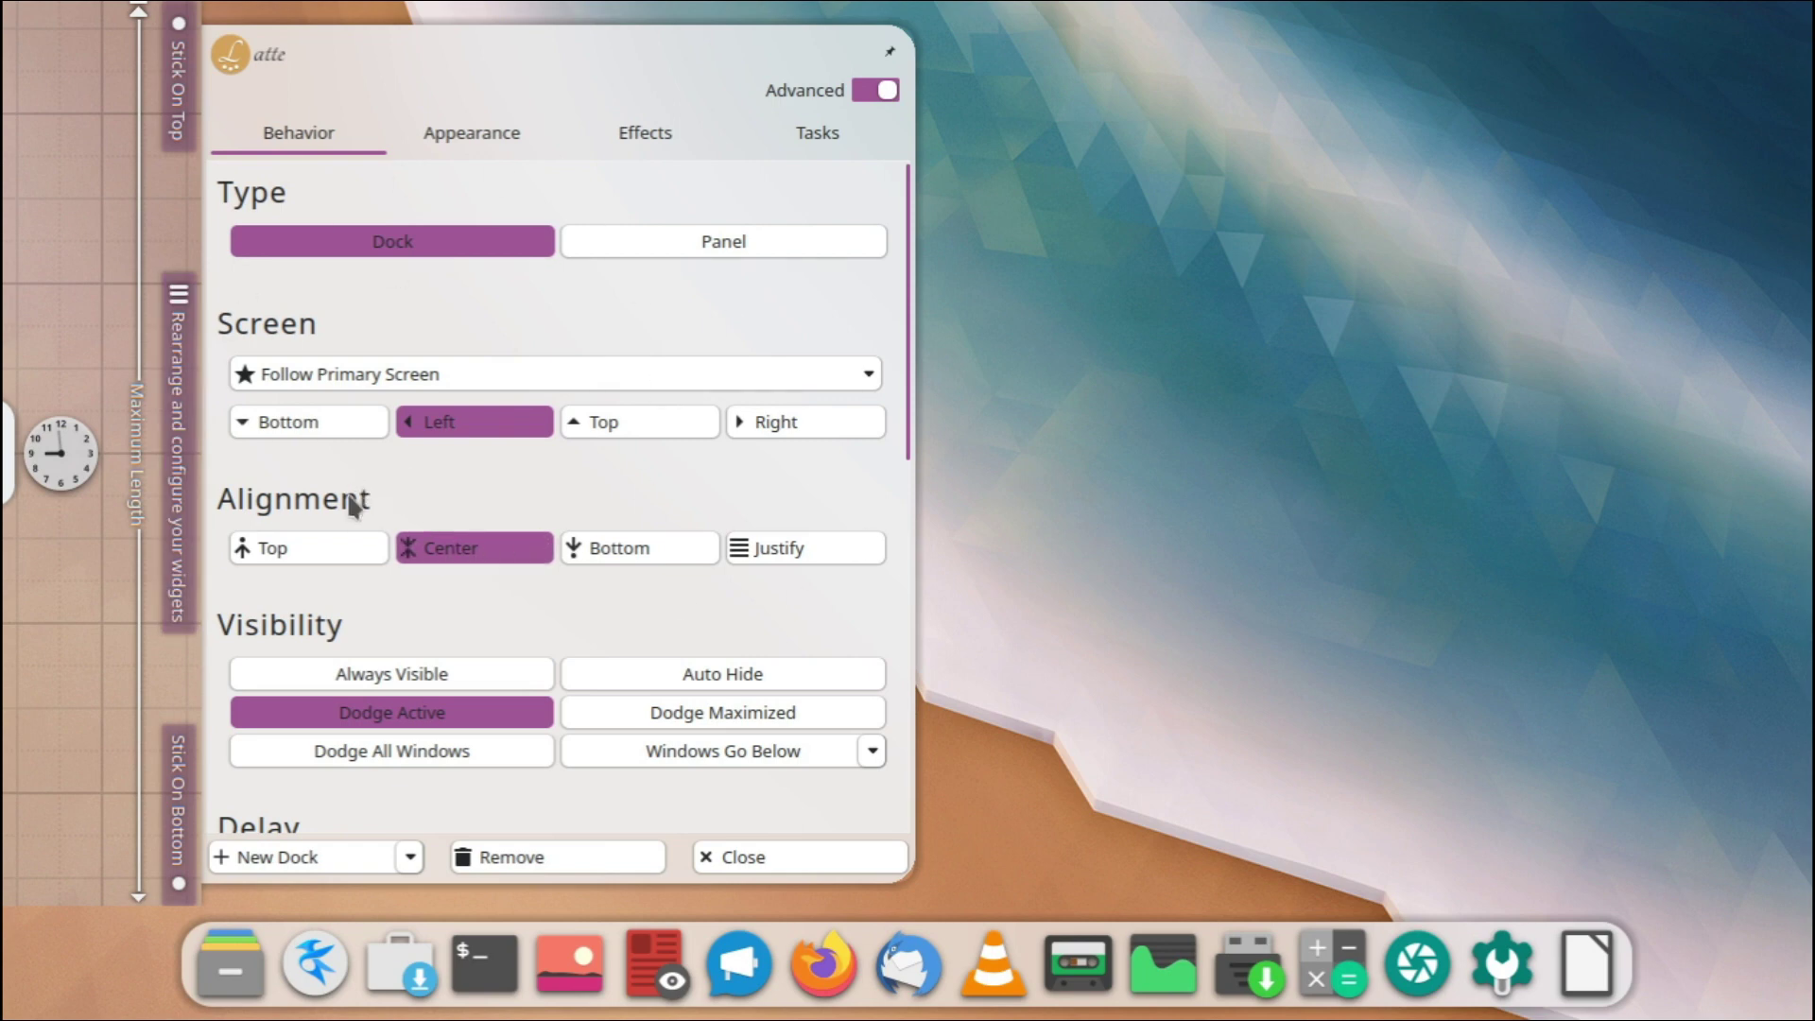
{"action": "left_click", "coordinate": [290, 552]}
{"action": "left_click", "coordinate": [412, 557]}
{"action": "left_click", "coordinate": [610, 422]}
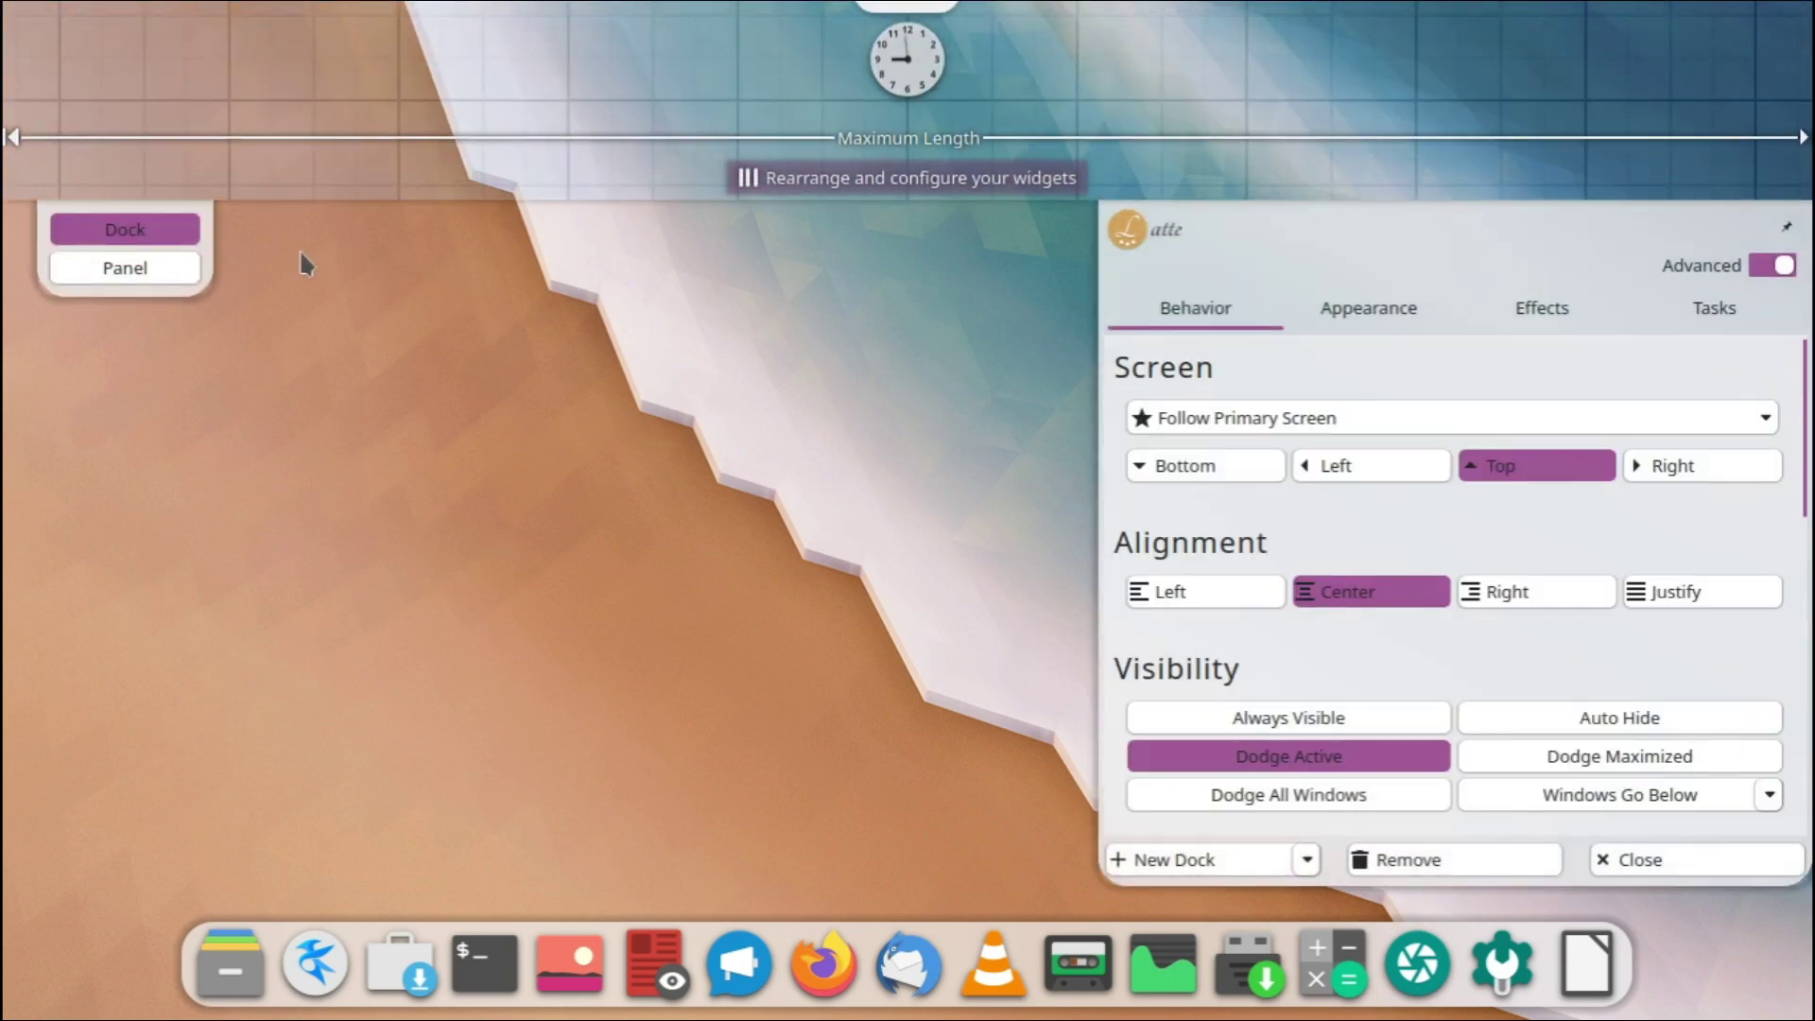
{"action": "left_click", "coordinate": [87, 277]}
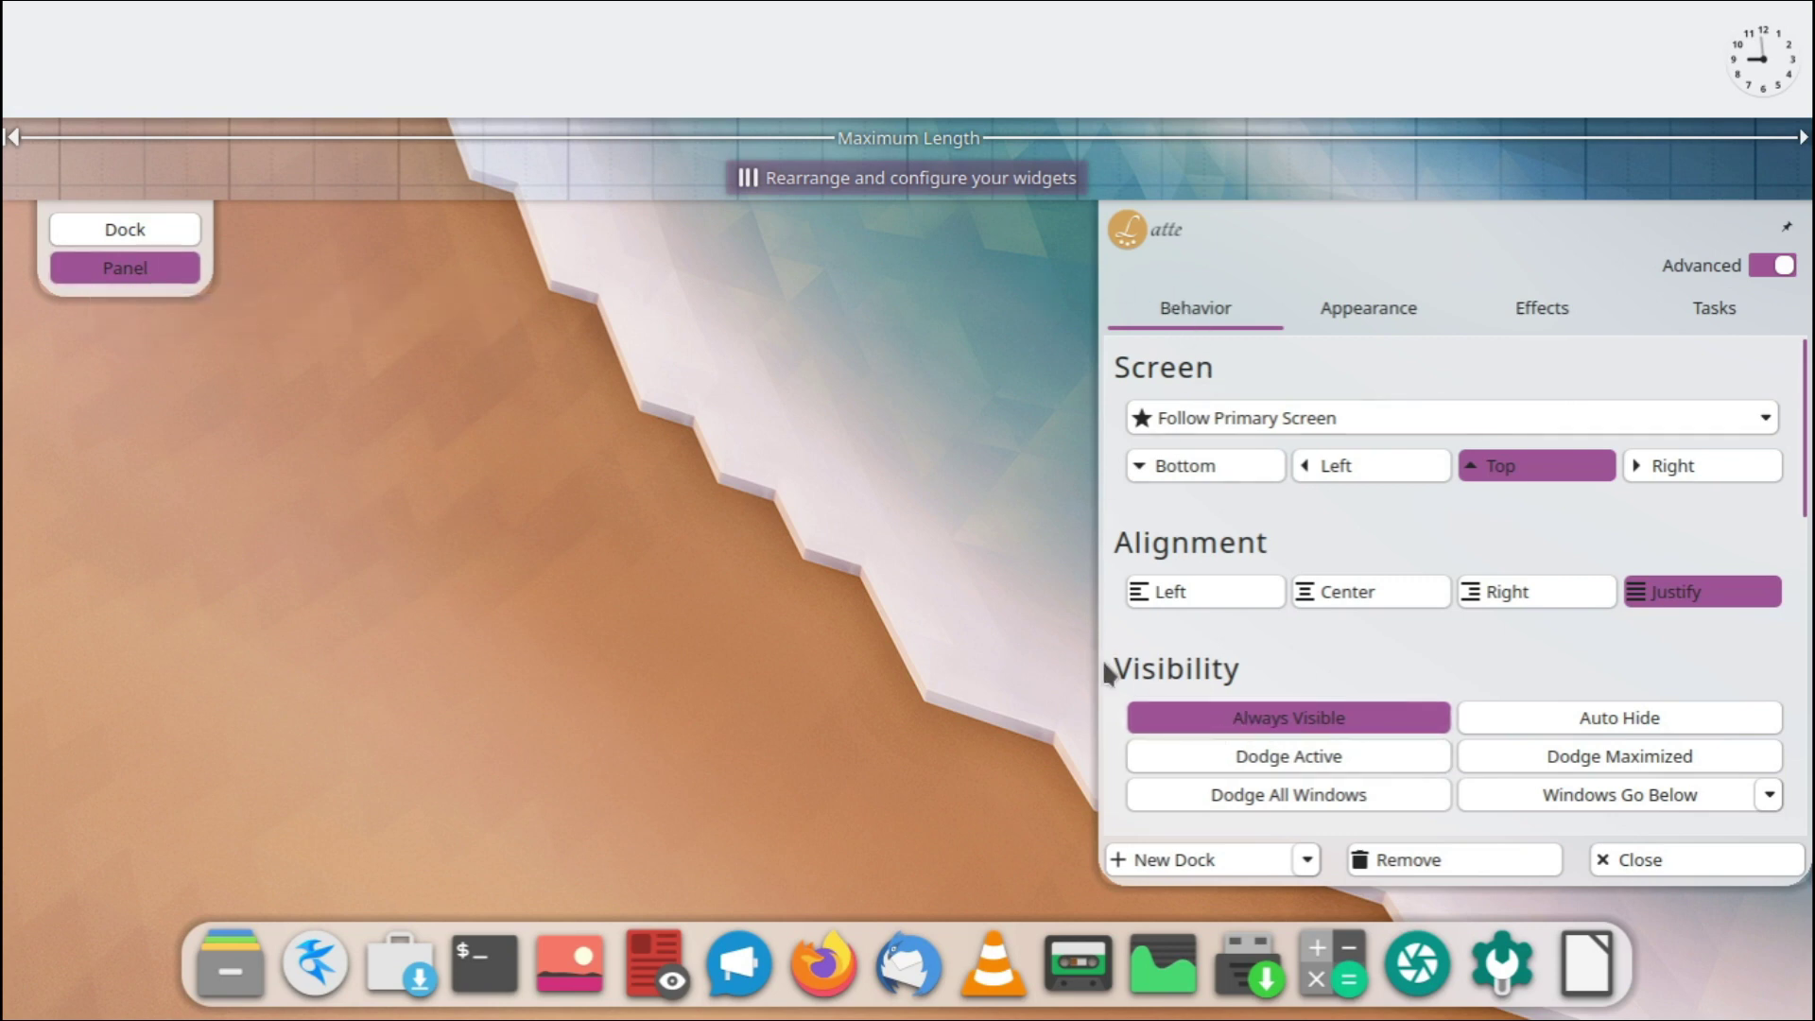
- Make the panel float by setting its screen margin to 10 px
{"action": "scroll", "coordinate": [1102, 660], "scroll_direction": "down", "scroll_amount": 10}
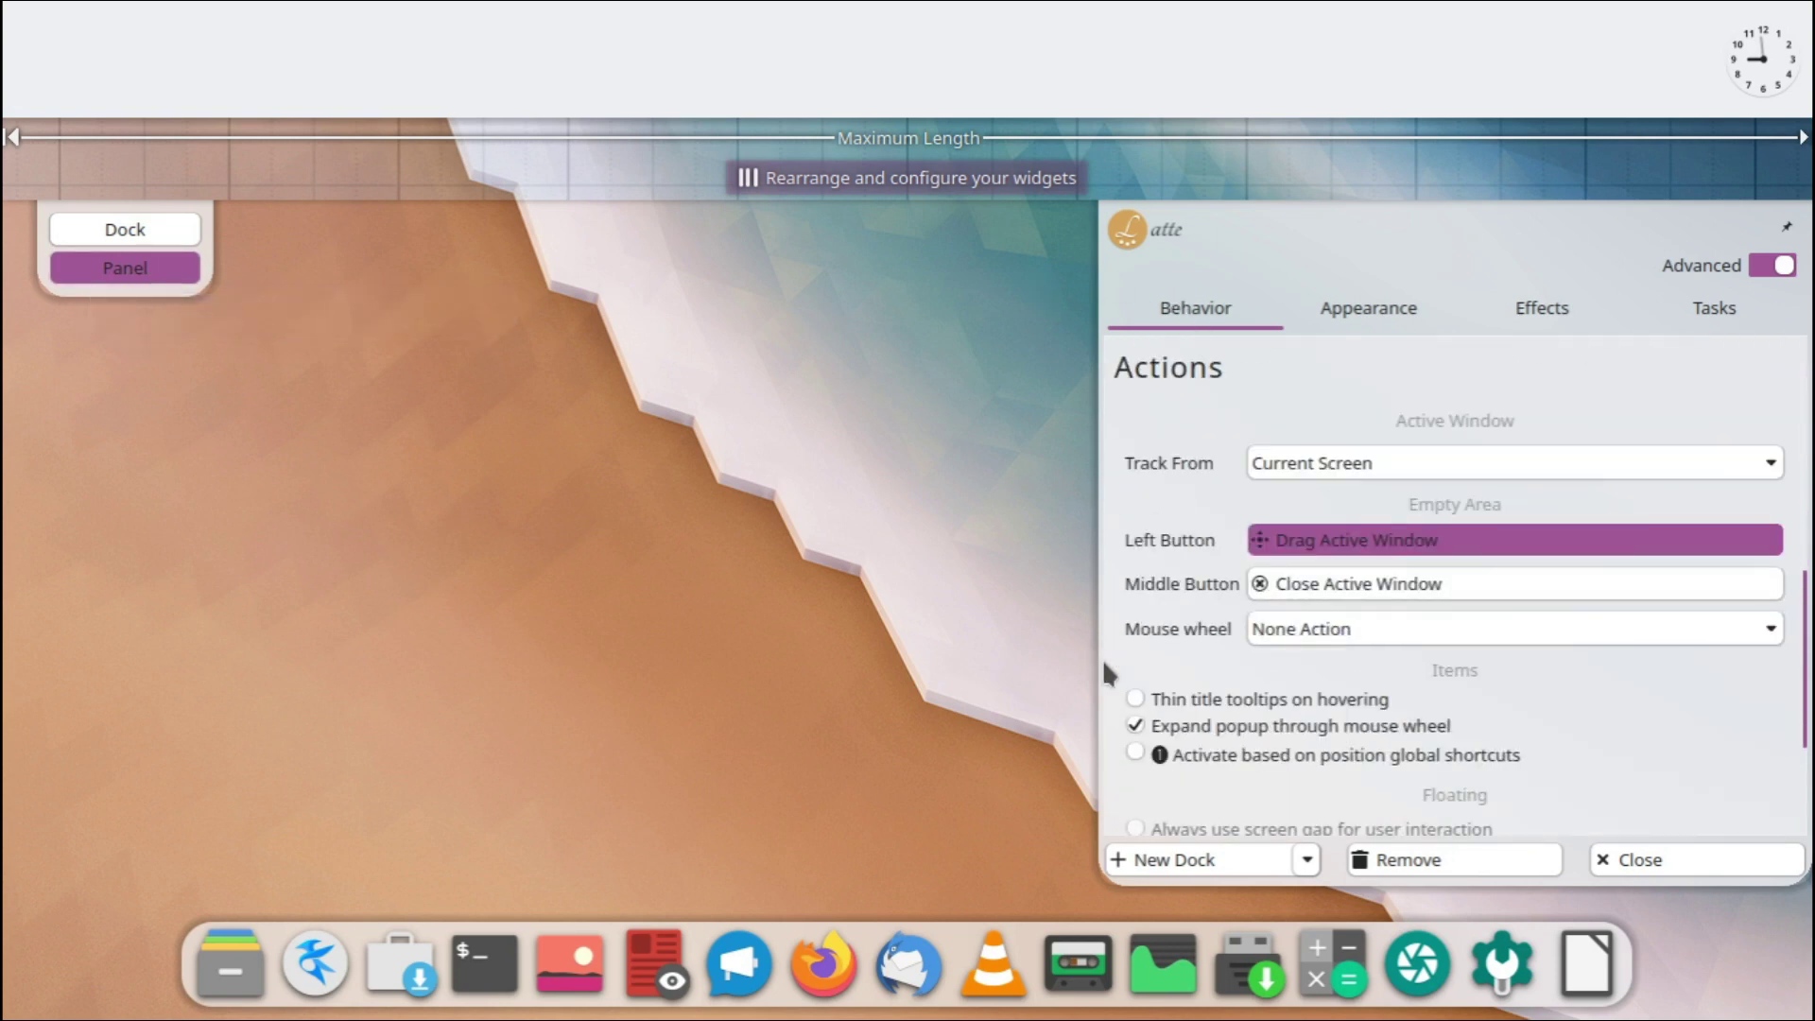
{"action": "scroll", "coordinate": [1102, 660], "scroll_direction": "down", "scroll_amount": 3}
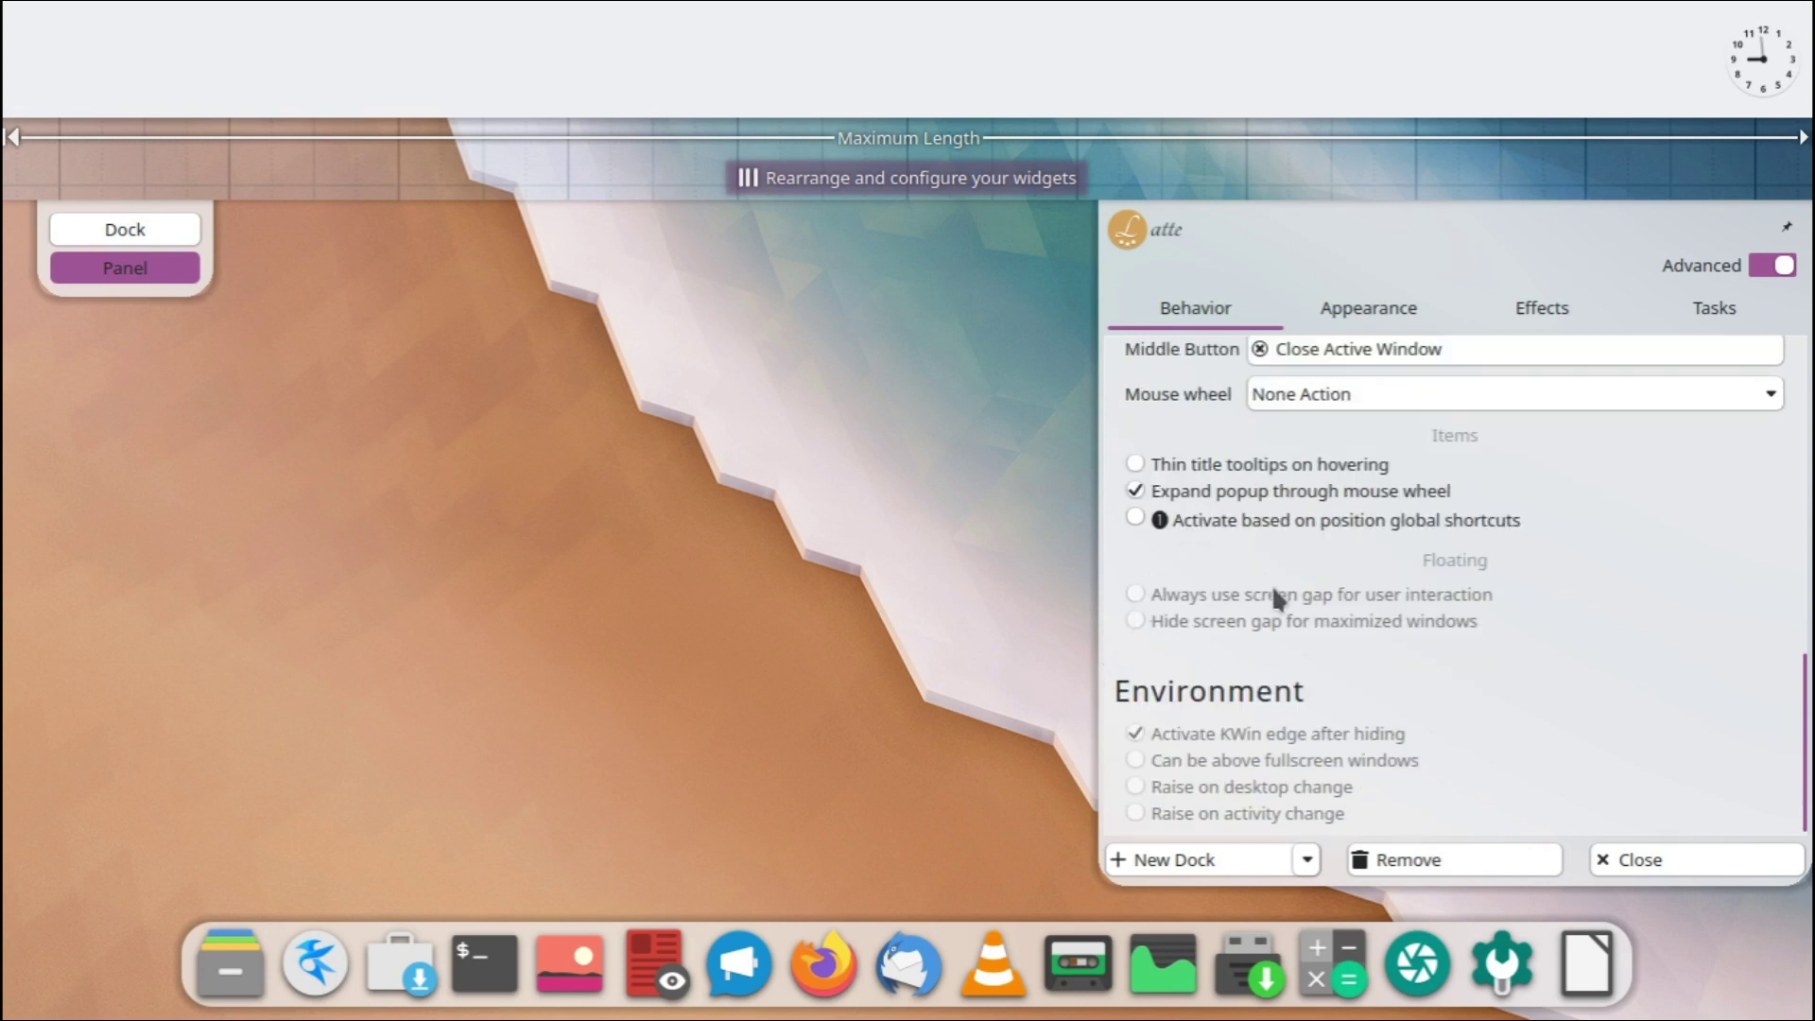
{"action": "left_click", "coordinate": [1382, 312]}
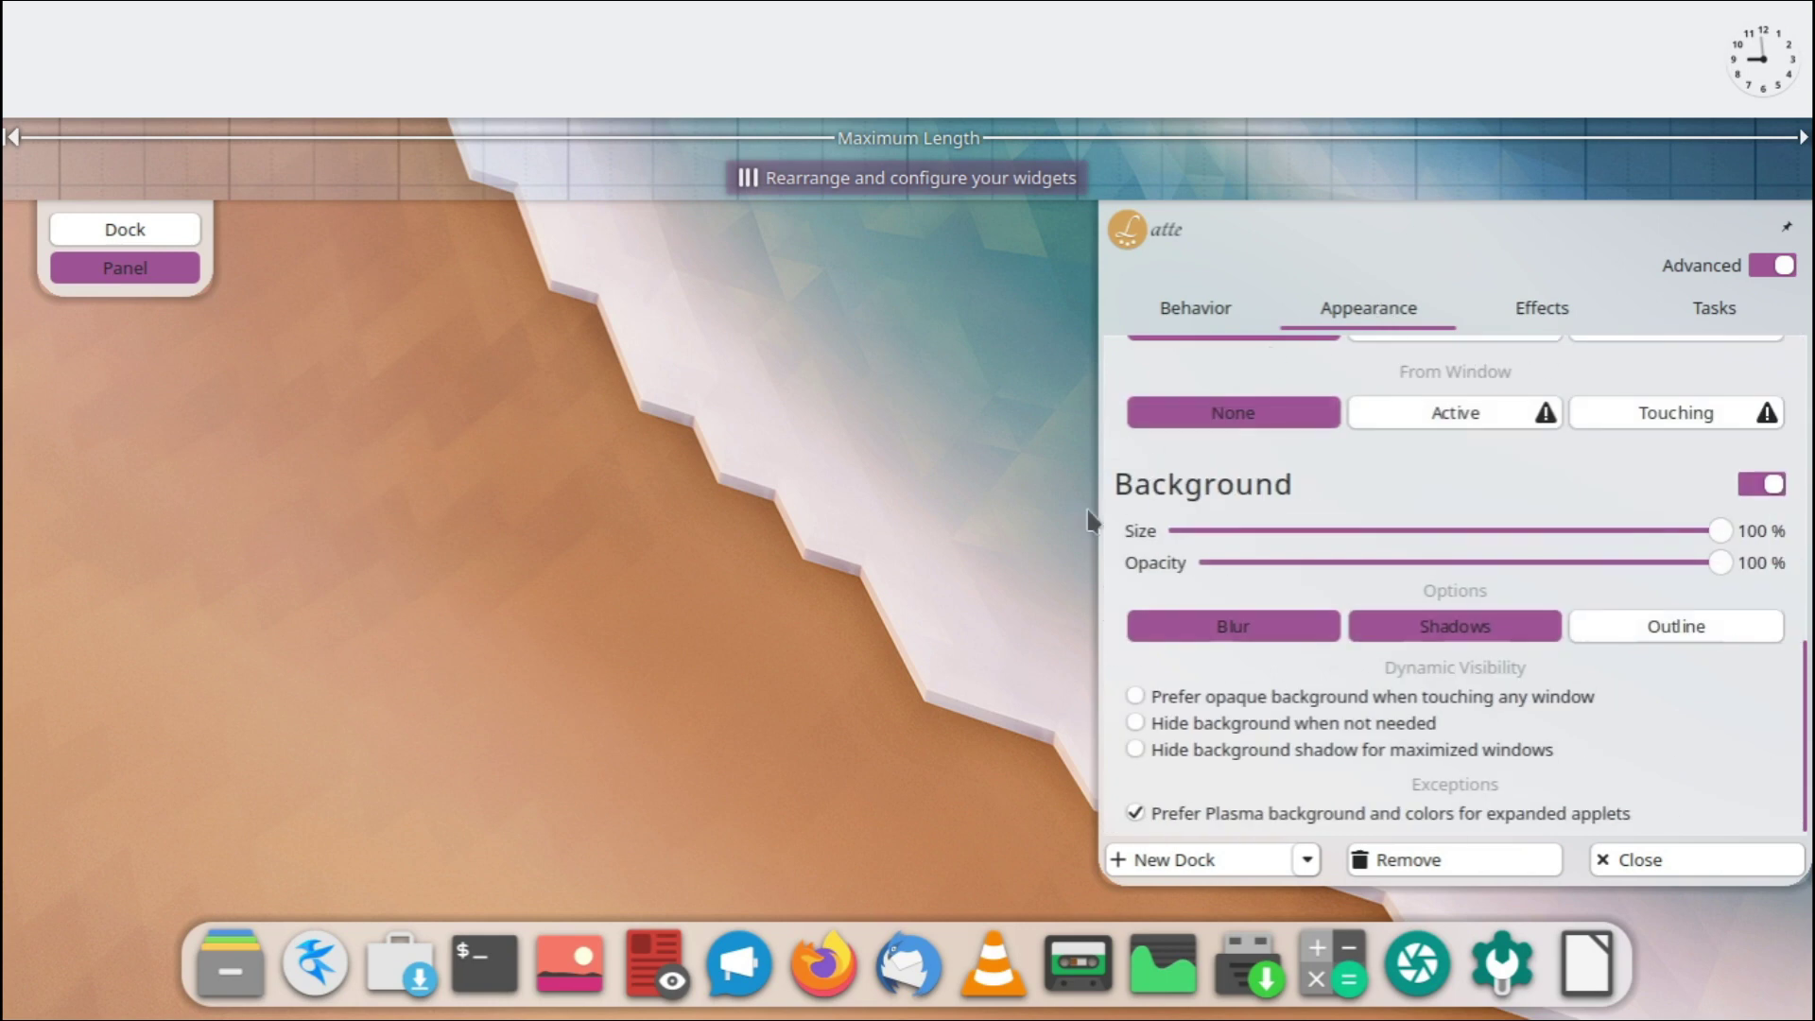
{"action": "scroll", "coordinate": [1114, 530], "scroll_direction": "up", "scroll_amount": 5}
{"action": "left_click_drag", "start_coordinate": [1194, 486], "coordinate": [1229, 488]}
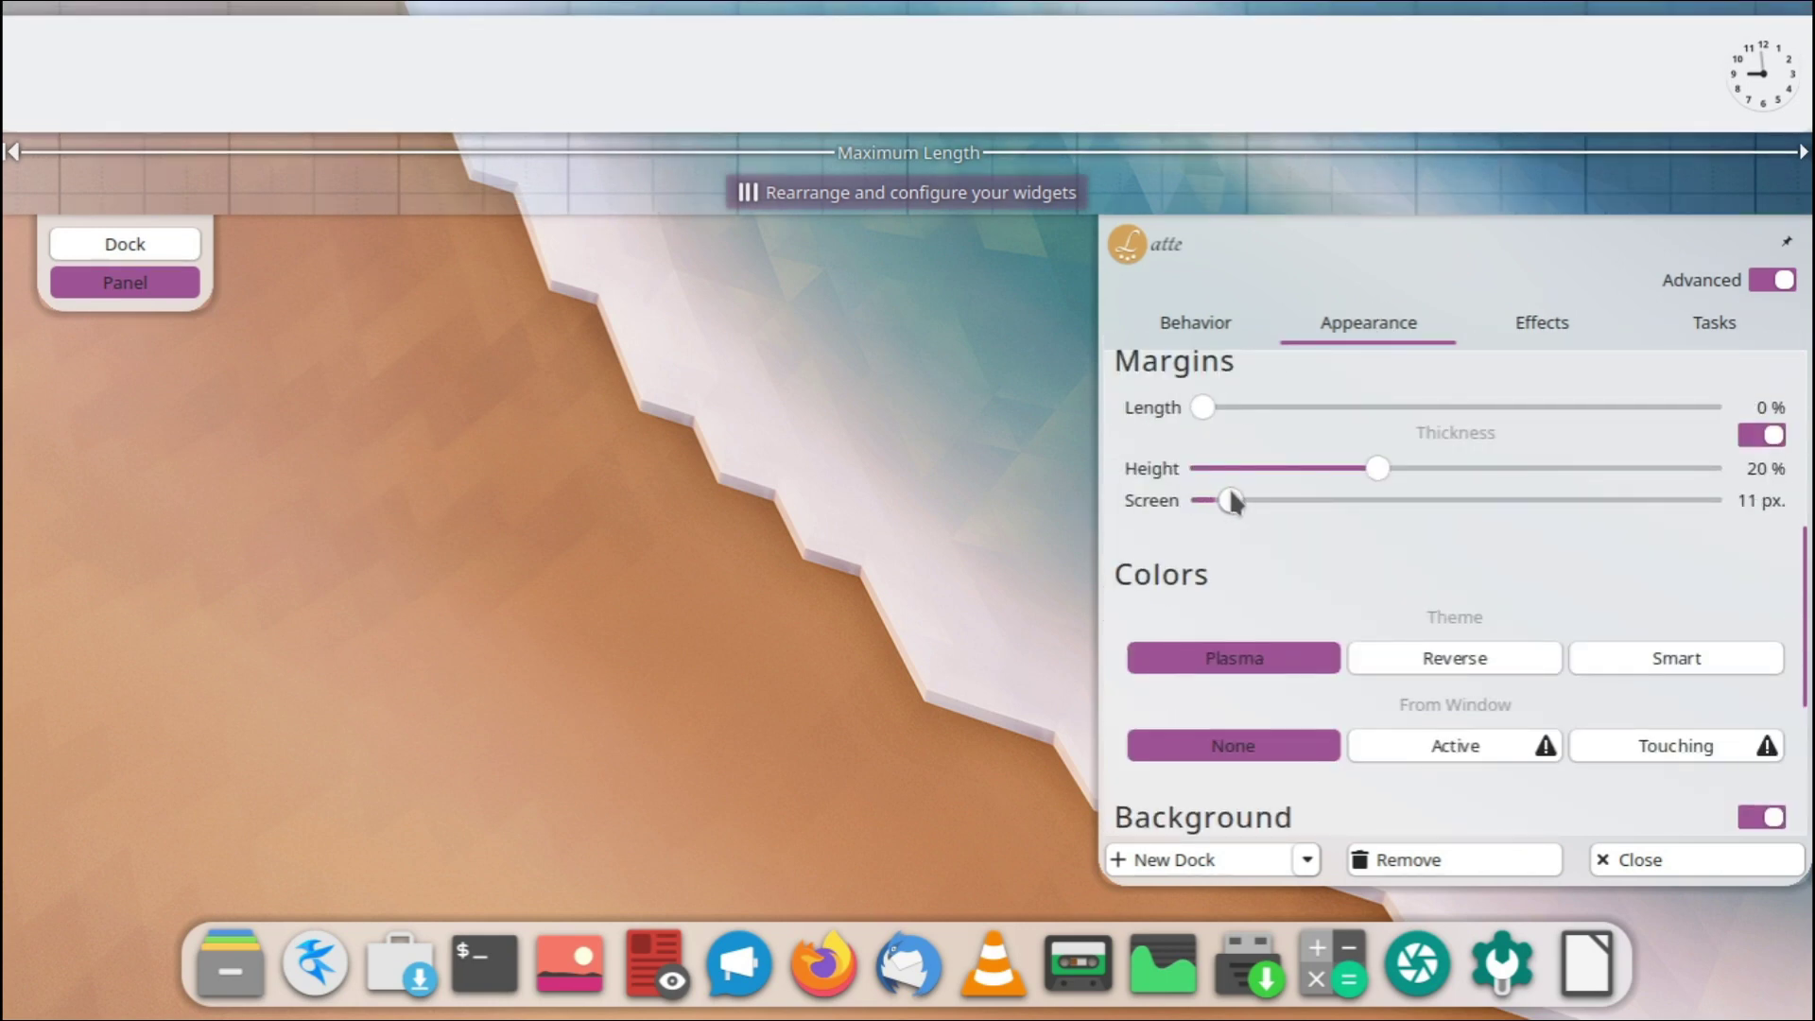
{"action": "left_click_drag", "start_coordinate": [1228, 490], "coordinate": [1226, 500]}
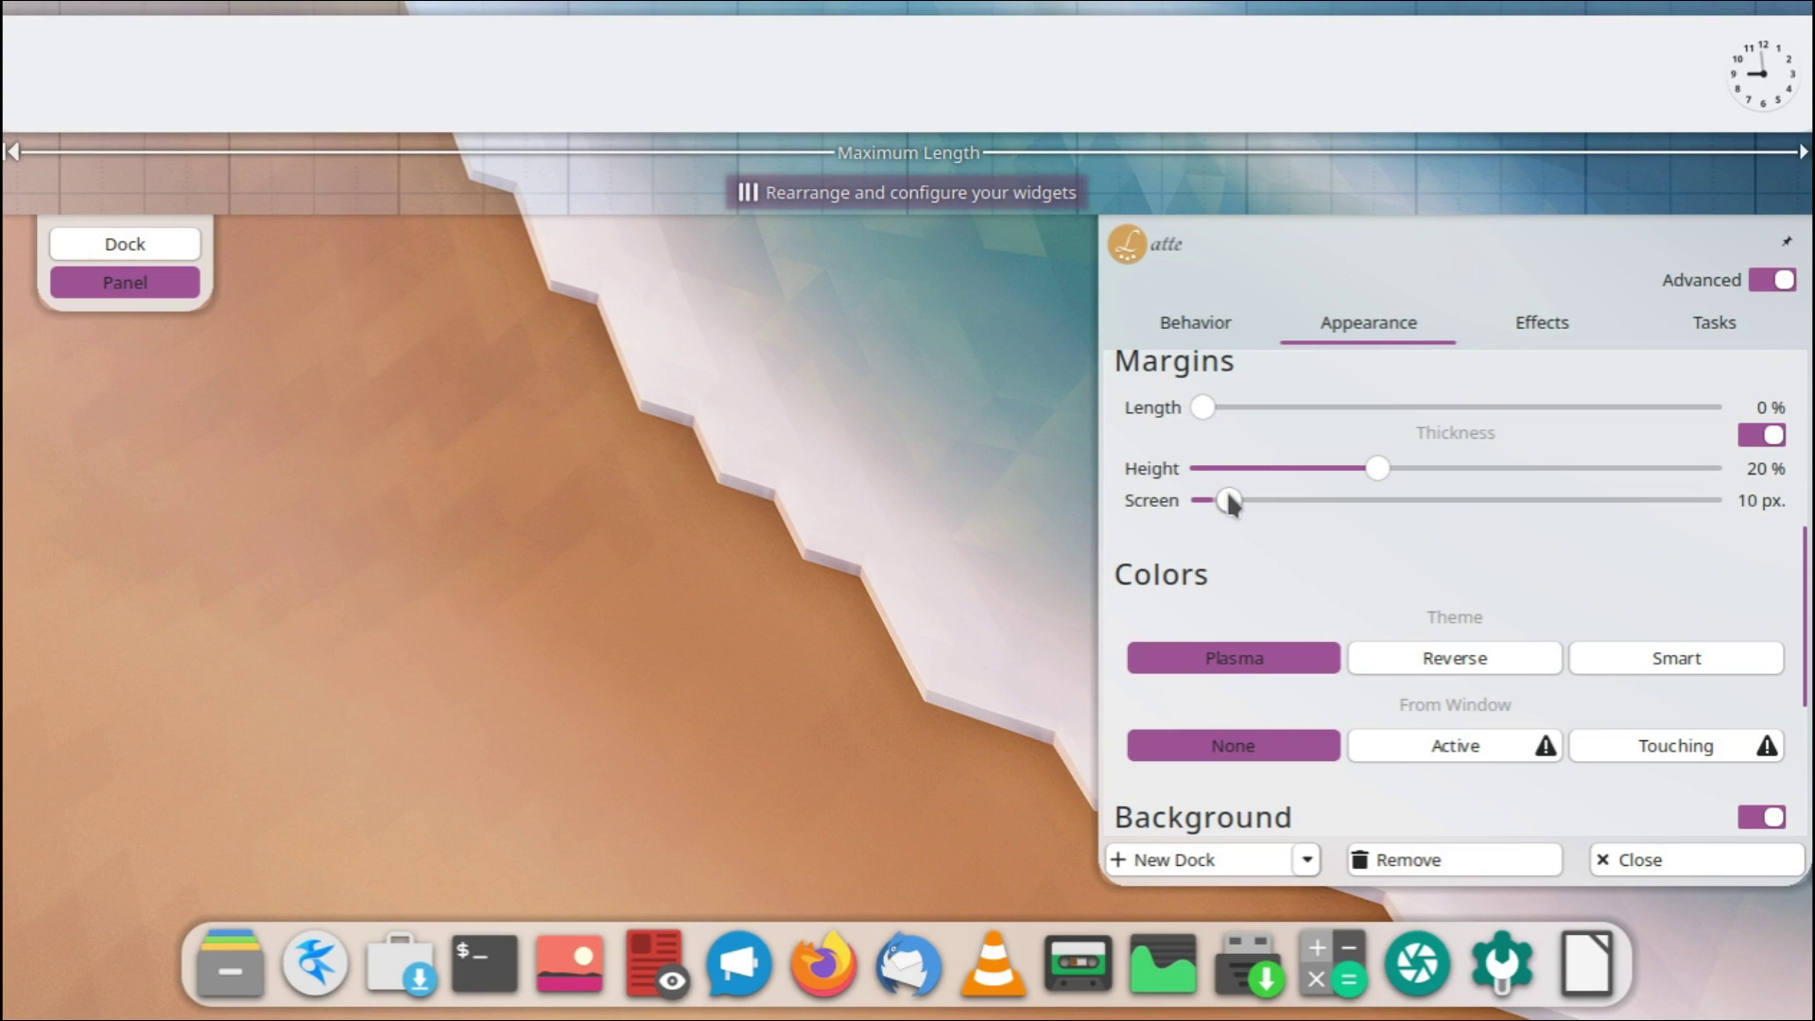
- Enable "Hide screen gap for maximized windows" for the floating panel
{"action": "left_click", "coordinate": [1195, 317]}
{"action": "scroll", "coordinate": [1117, 501], "scroll_direction": "down", "scroll_amount": 5}
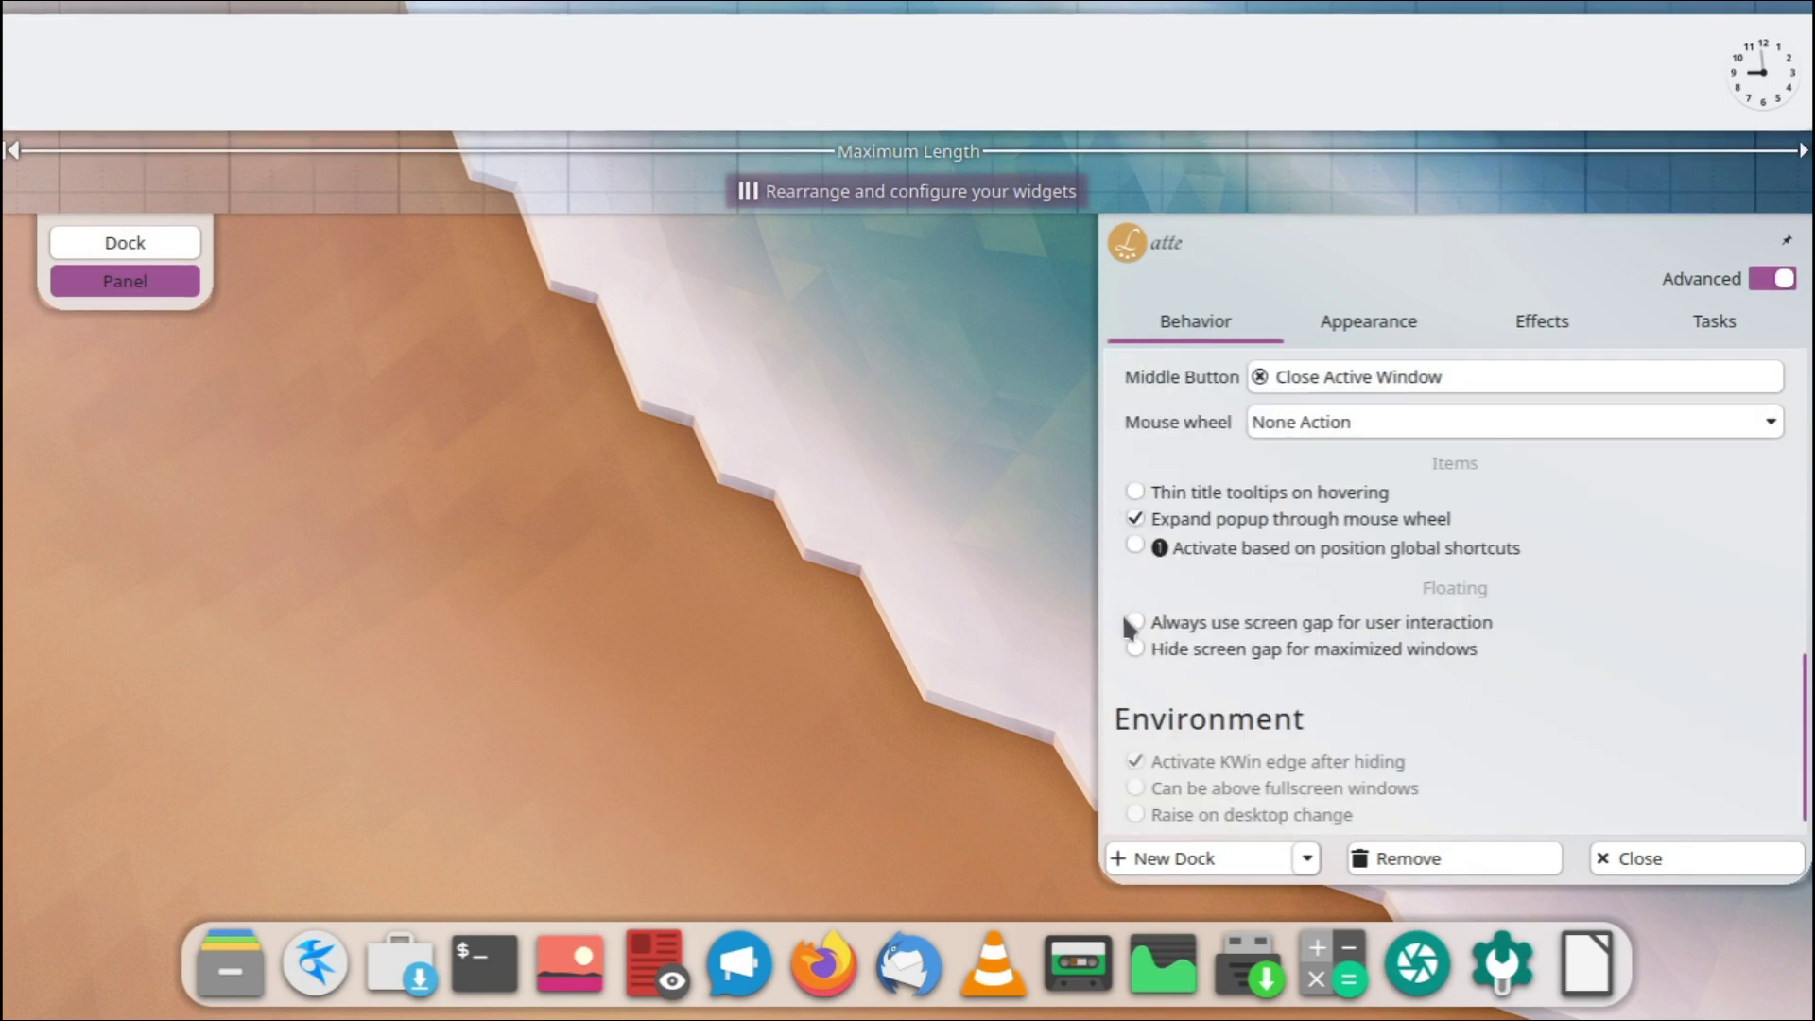
{"action": "left_click", "coordinate": [1136, 649]}
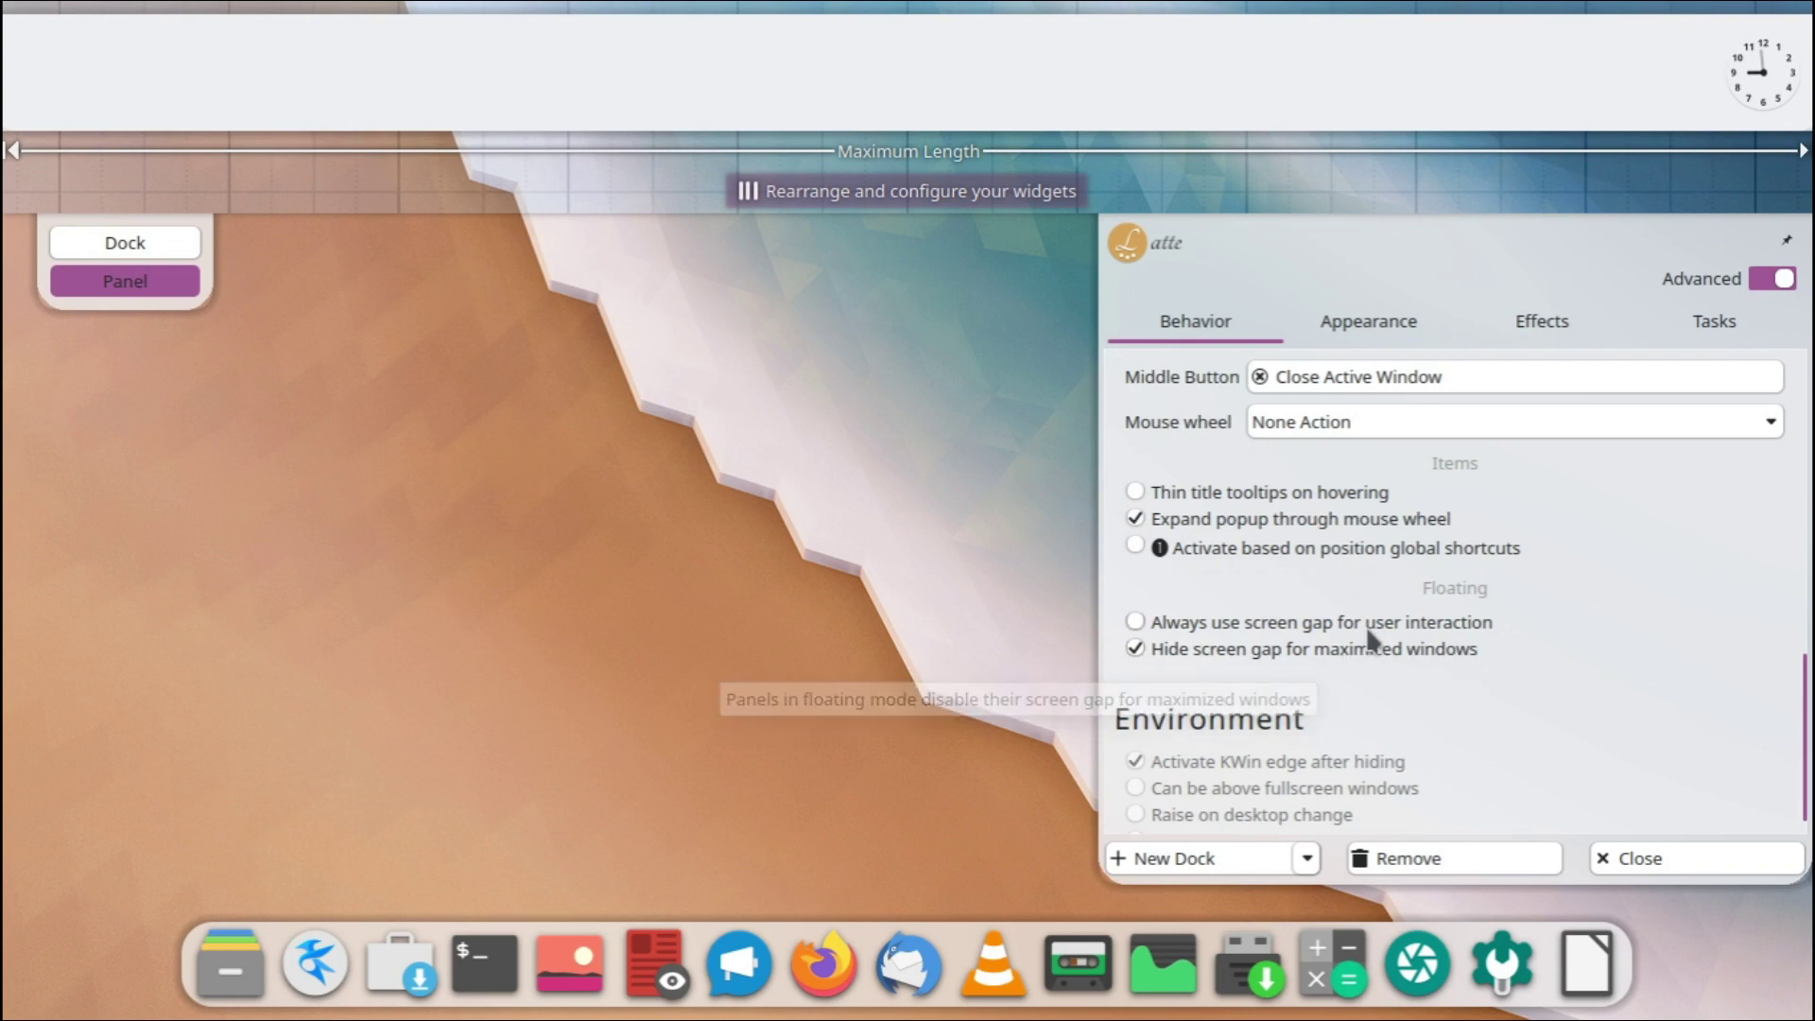
- Set the top panel's background opacity to 70 % and its color theme to Smart
{"action": "left_click", "coordinate": [1362, 331]}
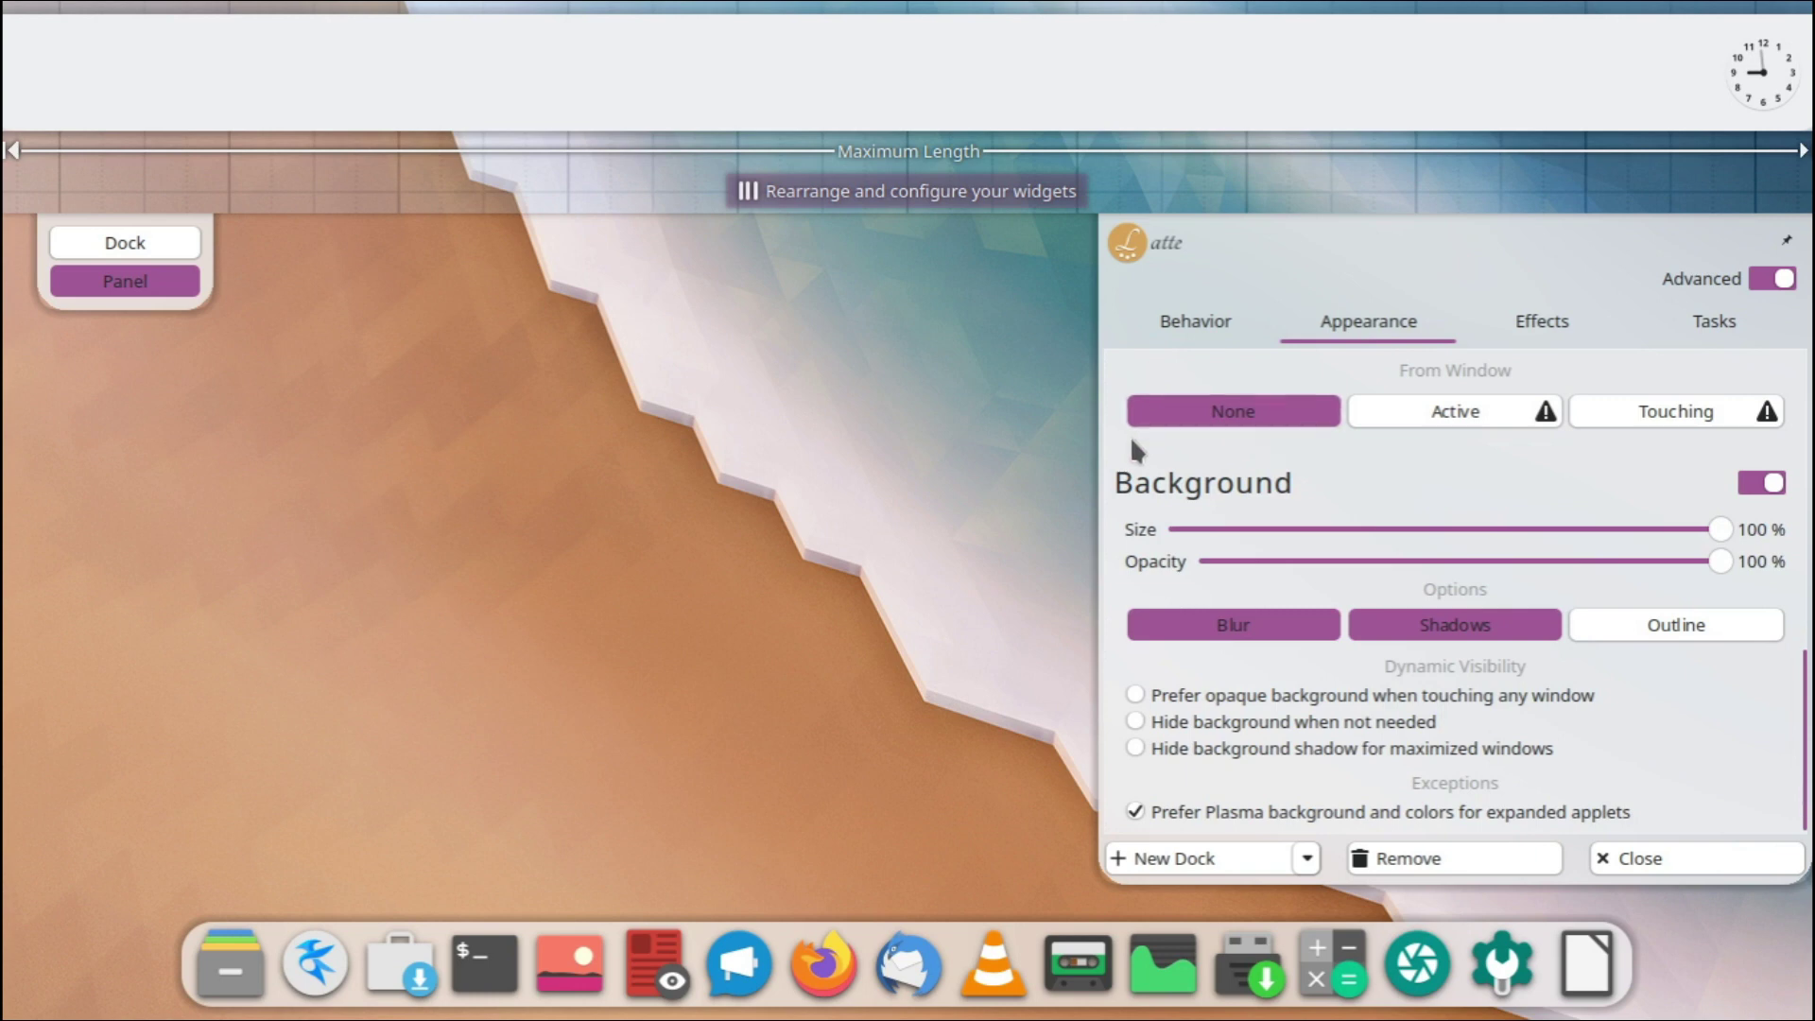
{"action": "left_click_drag", "start_coordinate": [1650, 562], "coordinate": [1557, 571]}
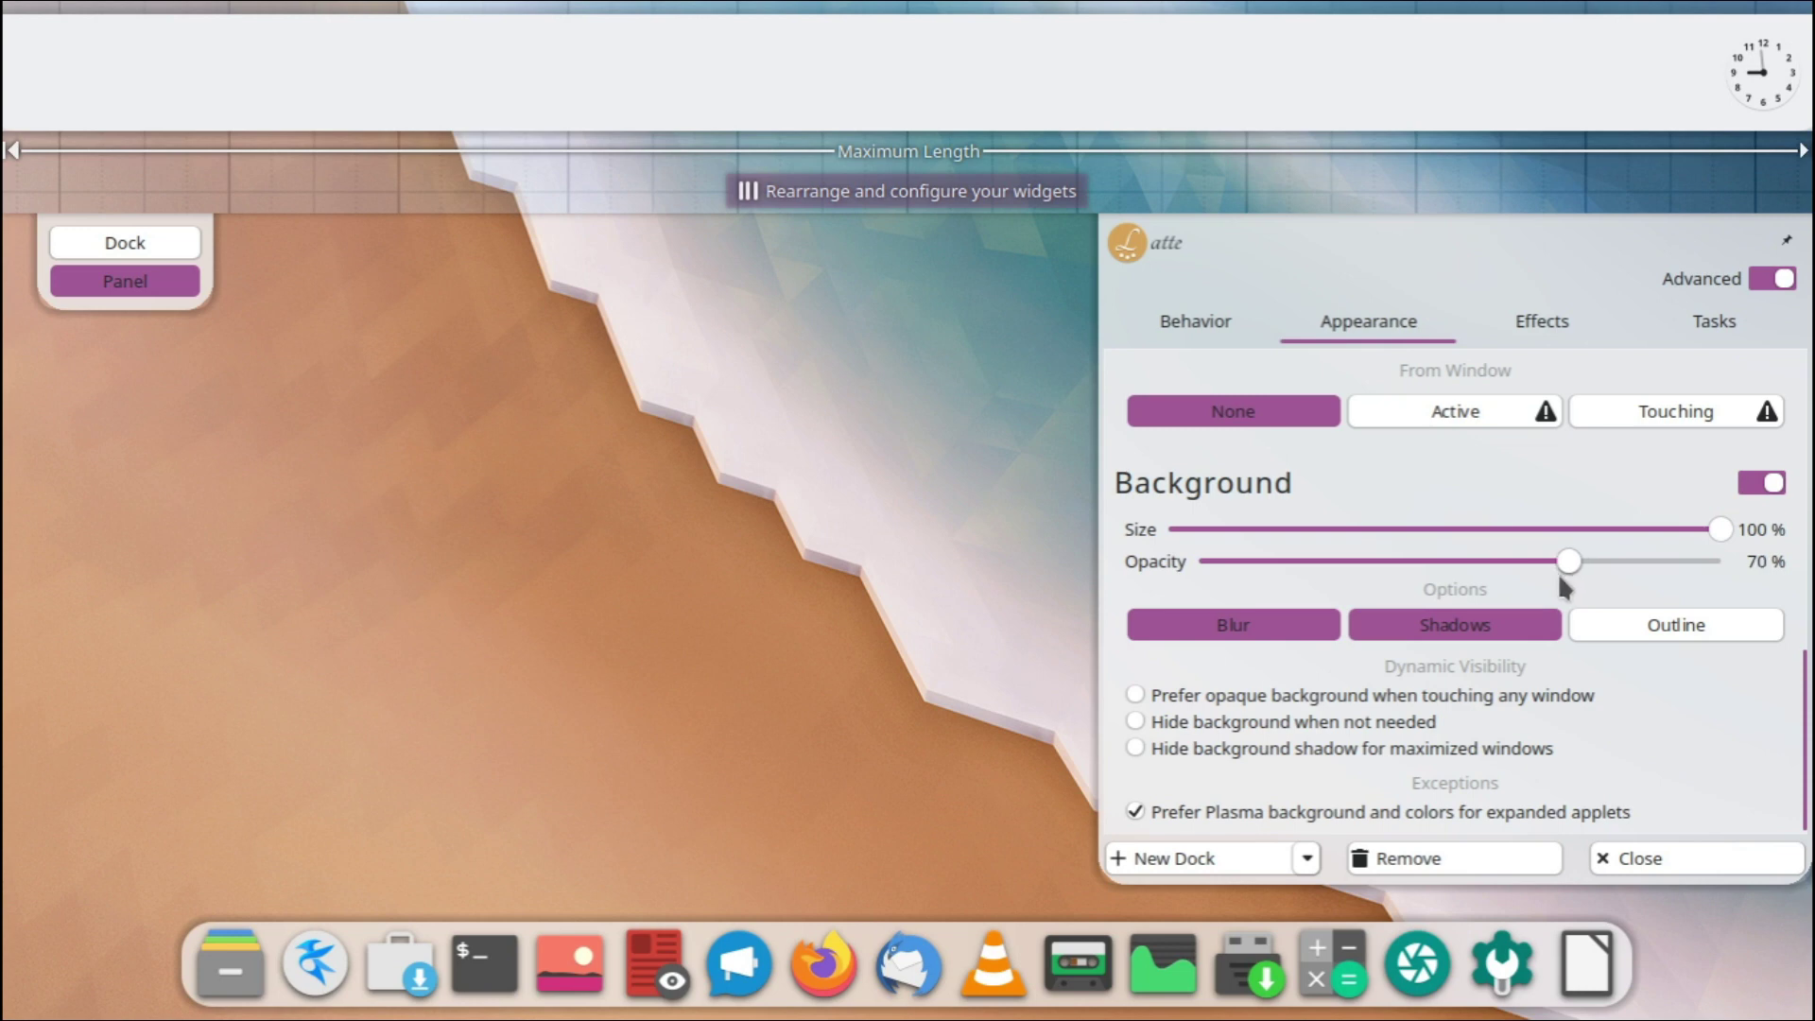
{"action": "scroll", "coordinate": [1148, 529], "scroll_direction": "up", "scroll_amount": 2}
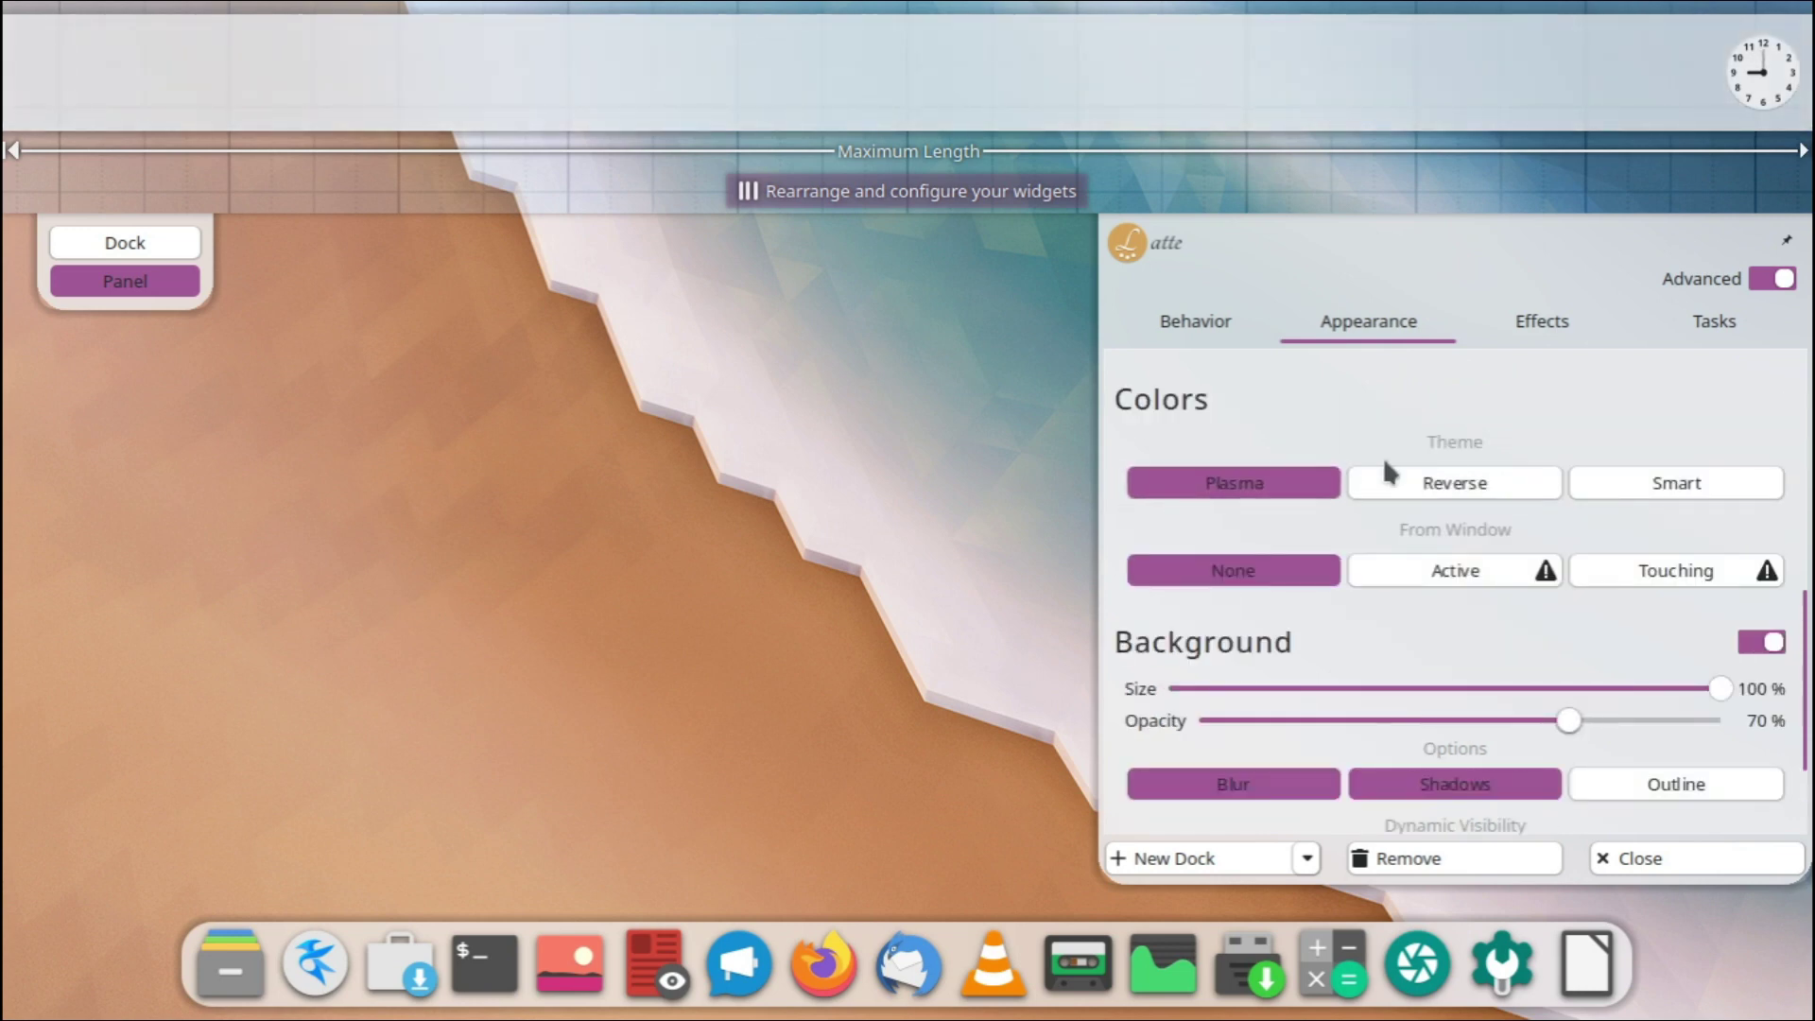
{"action": "left_click", "coordinate": [1663, 495]}
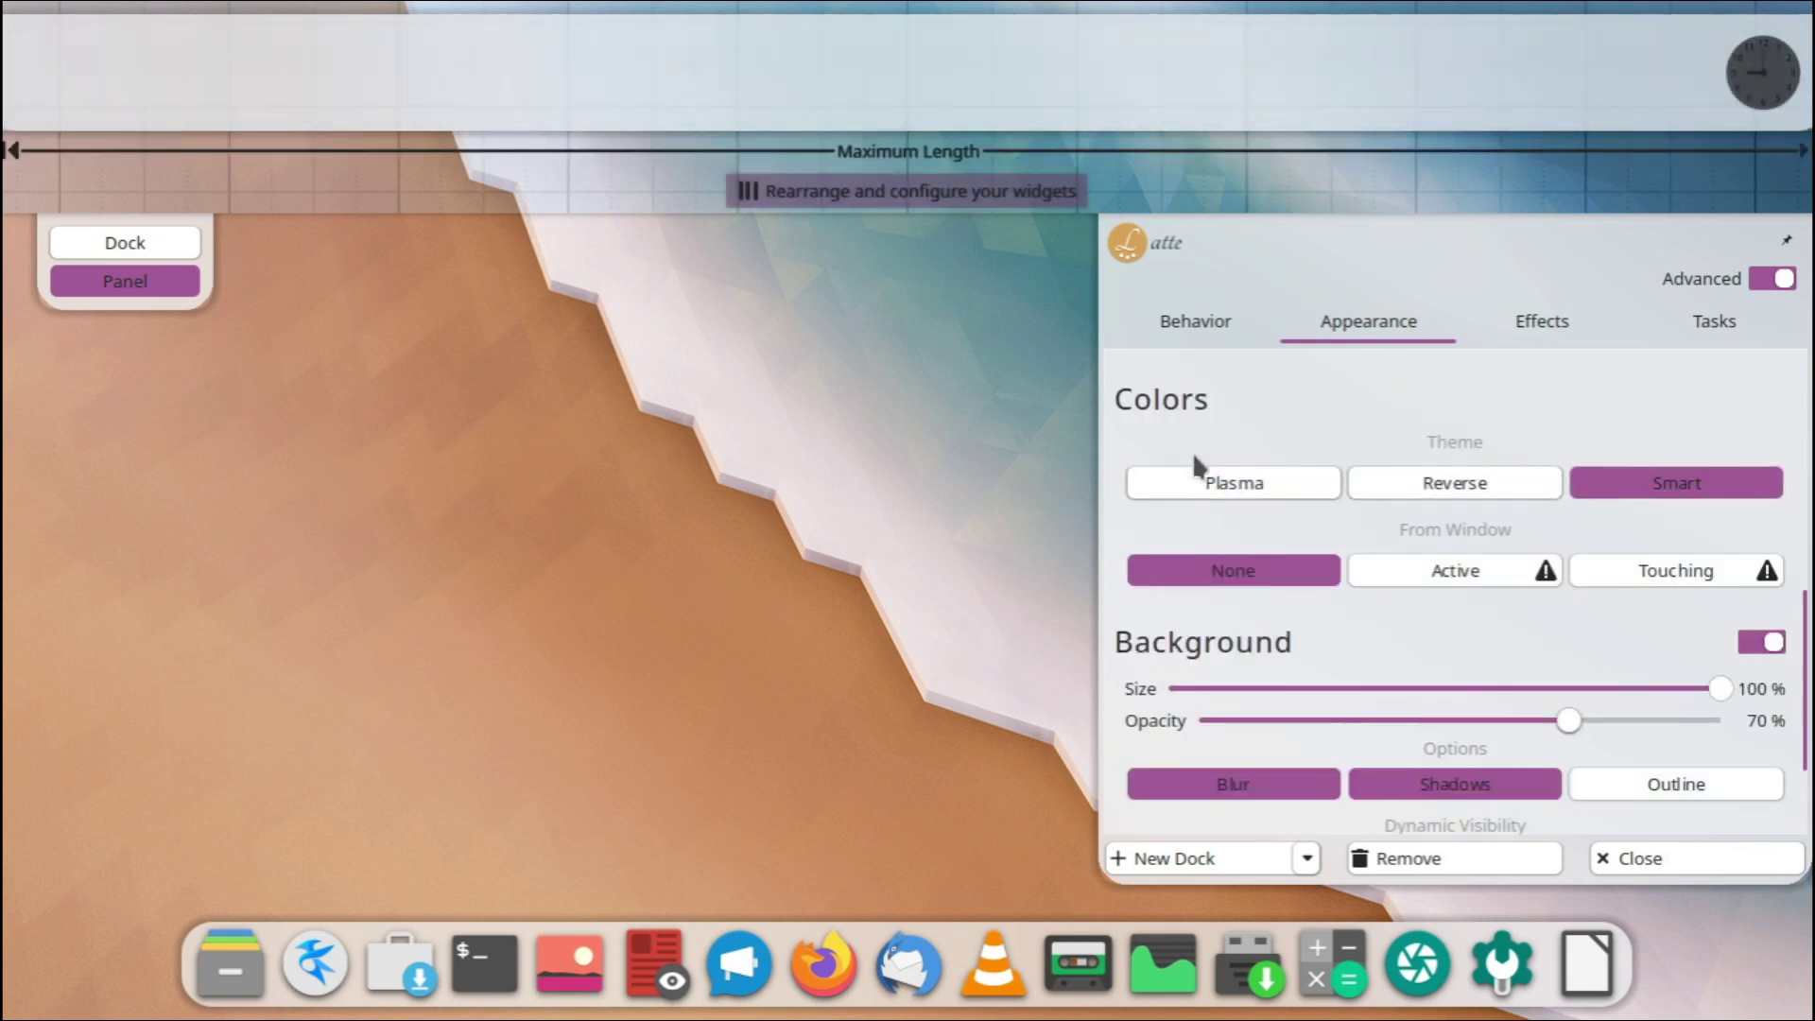
{"action": "scroll", "coordinate": [1163, 452], "scroll_direction": "up", "scroll_amount": 2}
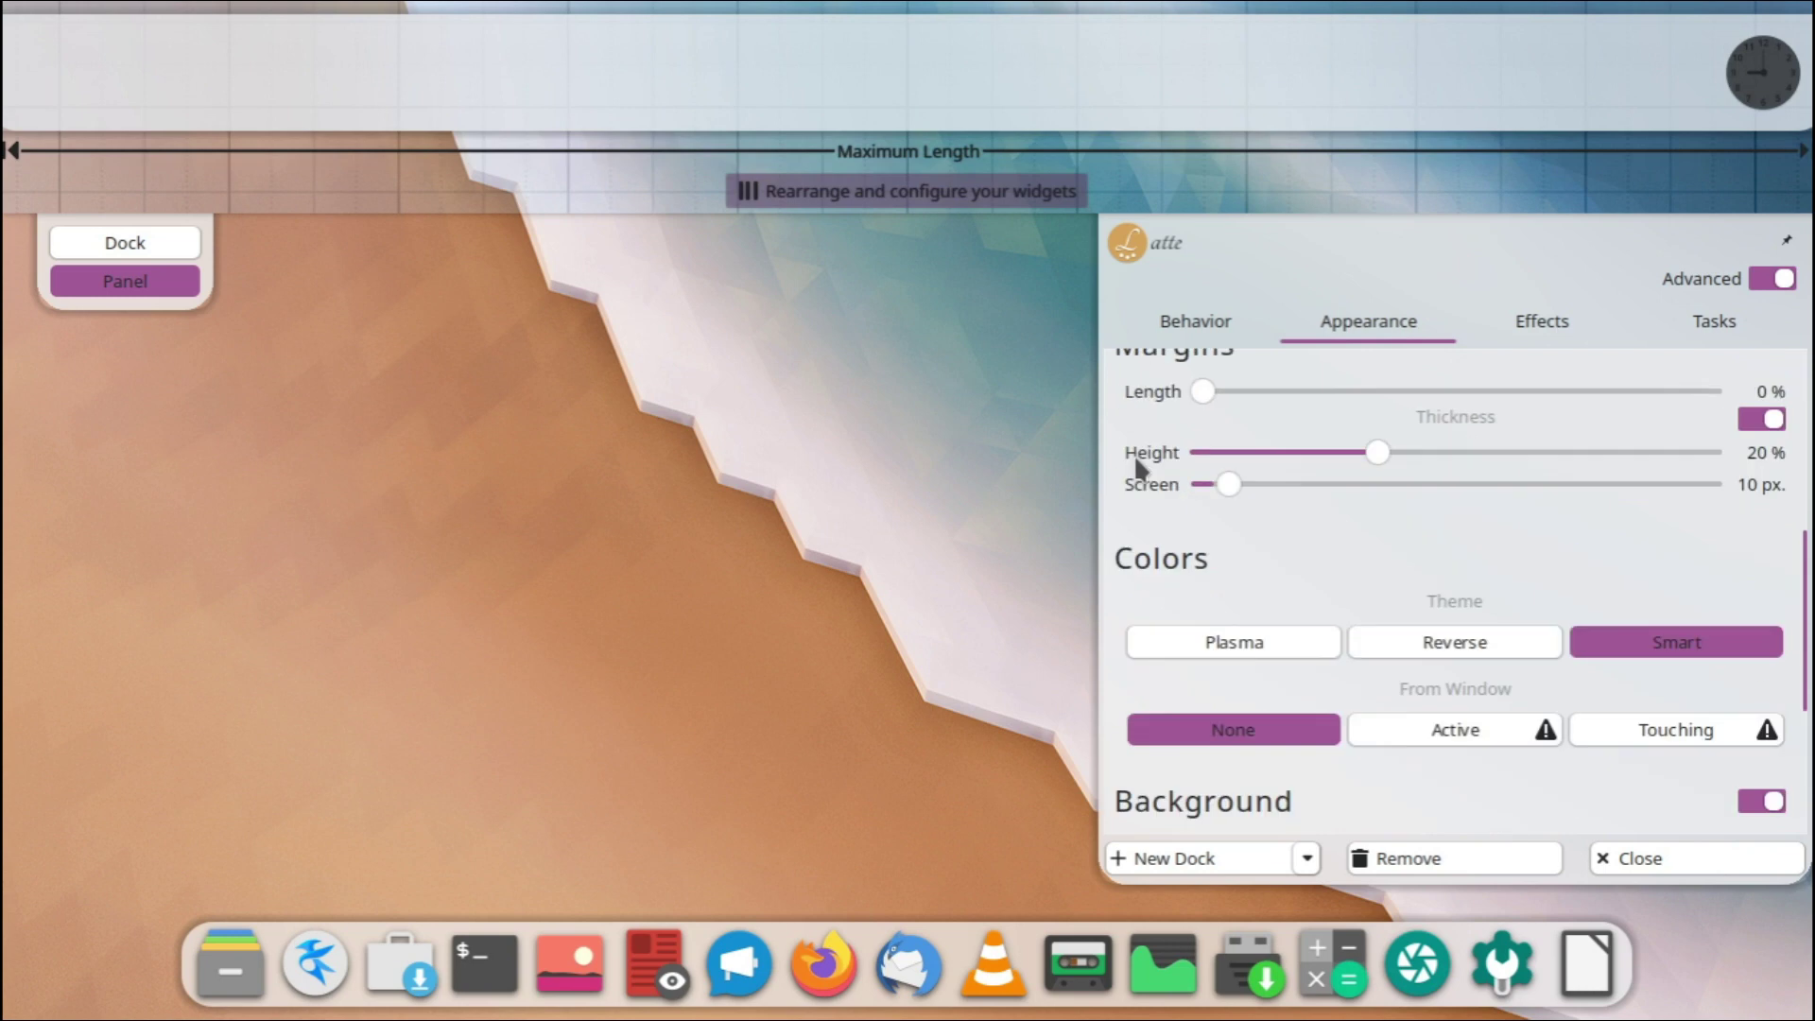
- Remove the Analog Clock widget from the top panel and dismiss the removal notification
{"action": "right_click", "coordinate": [1773, 83]}
{"action": "left_click", "coordinate": [1553, 383]}
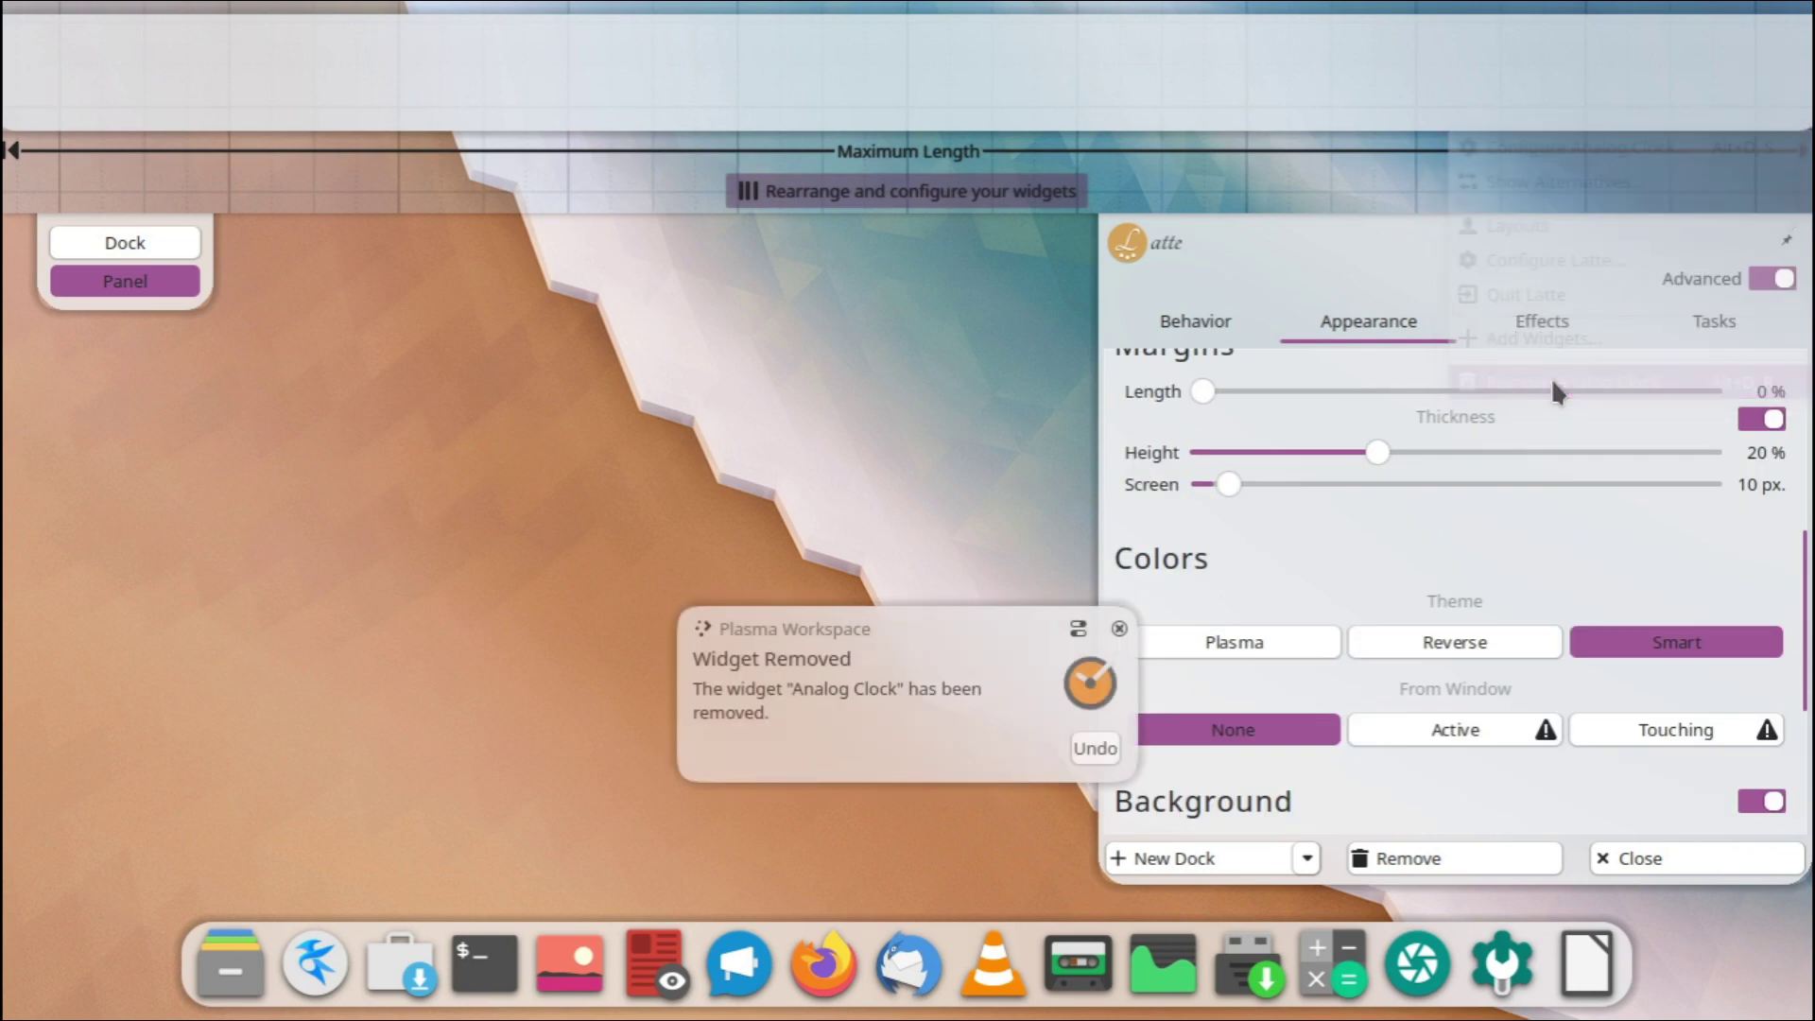
{"action": "left_click", "coordinate": [1112, 624]}
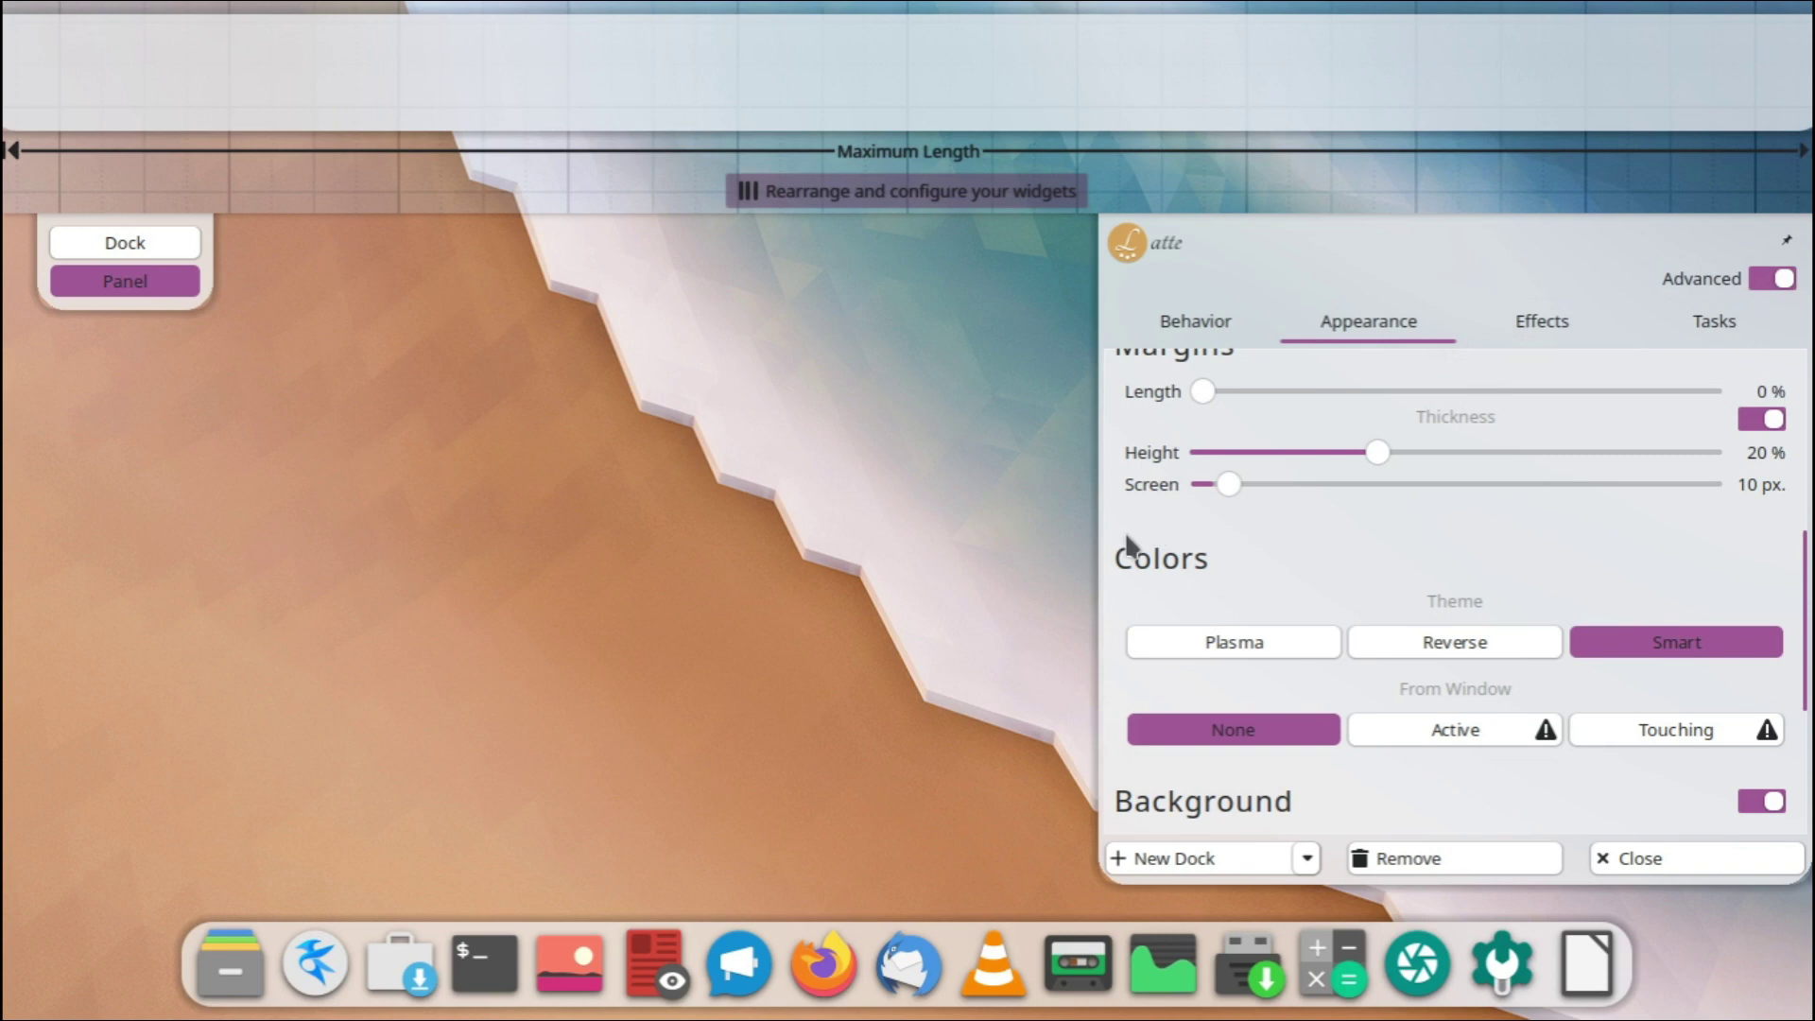
- Reduce the top panel's absolute item size to 28 px
{"action": "scroll", "coordinate": [1127, 539], "scroll_direction": "up", "scroll_amount": 3}
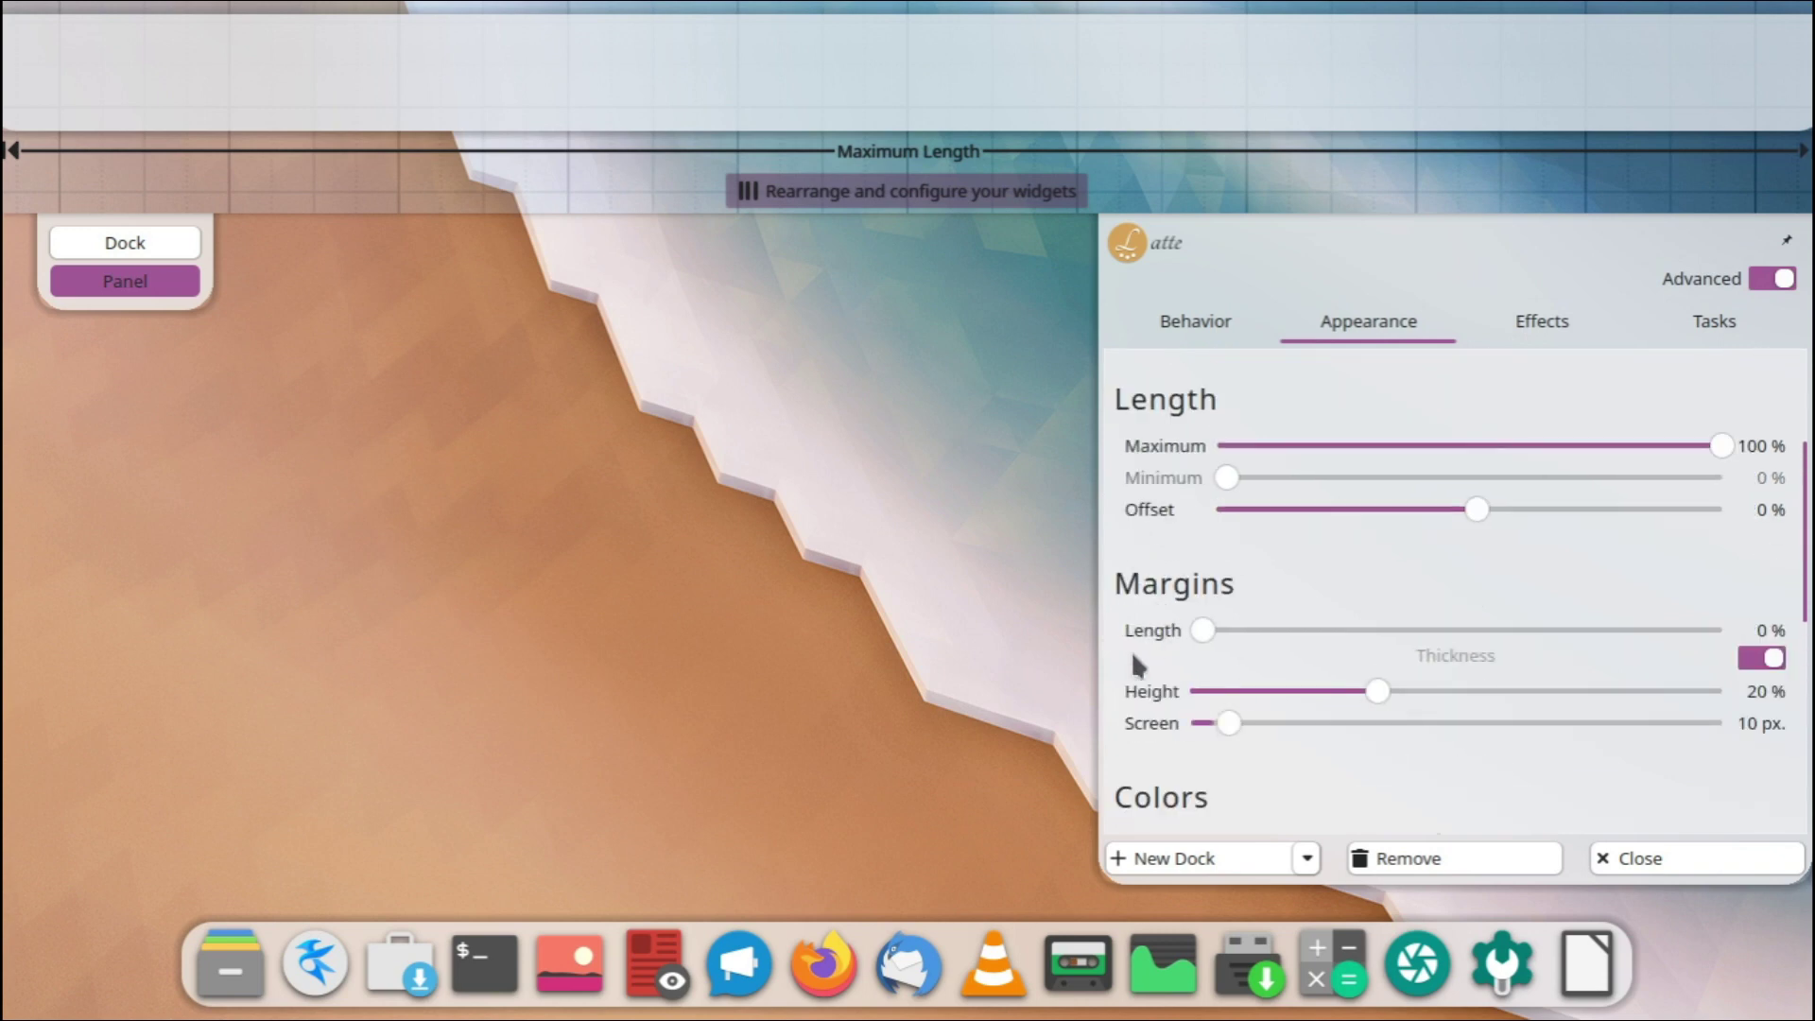
{"action": "scroll", "coordinate": [1134, 652], "scroll_direction": "up", "scroll_amount": 3}
{"action": "left_click_drag", "start_coordinate": [1290, 456], "coordinate": [1239, 461]}
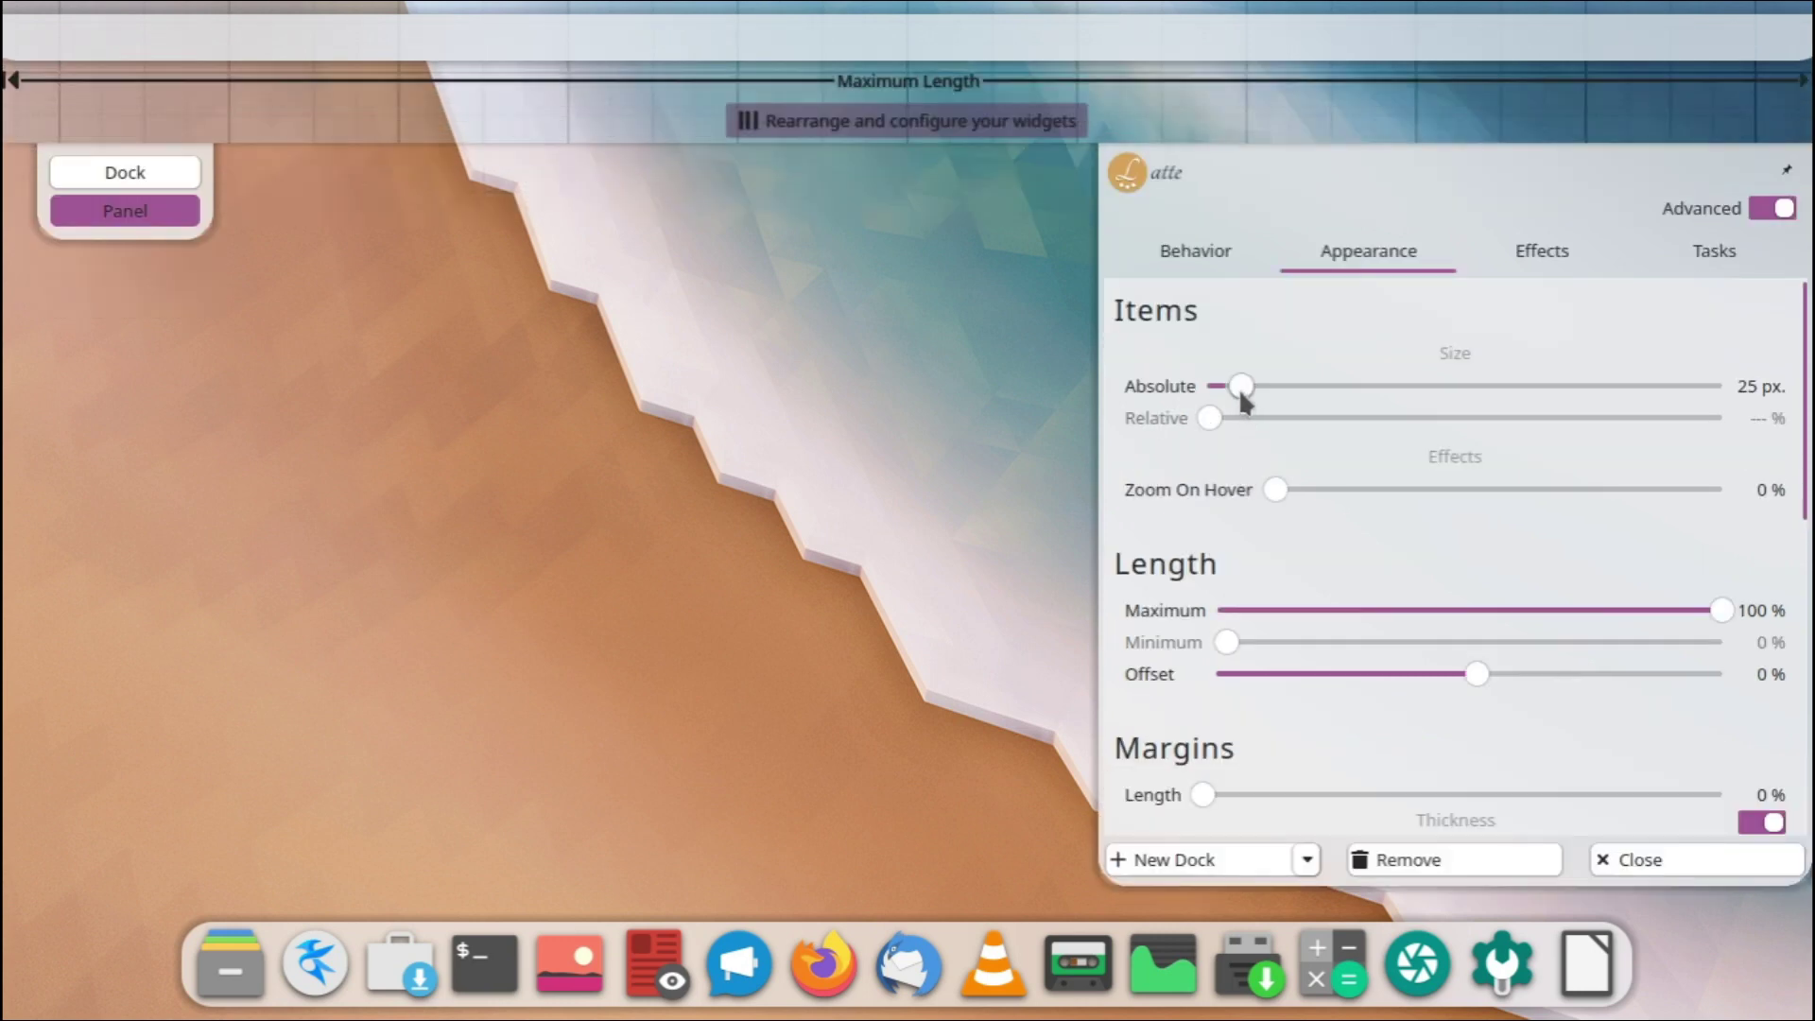
{"action": "left_click_drag", "start_coordinate": [1244, 387], "coordinate": [1247, 387]}
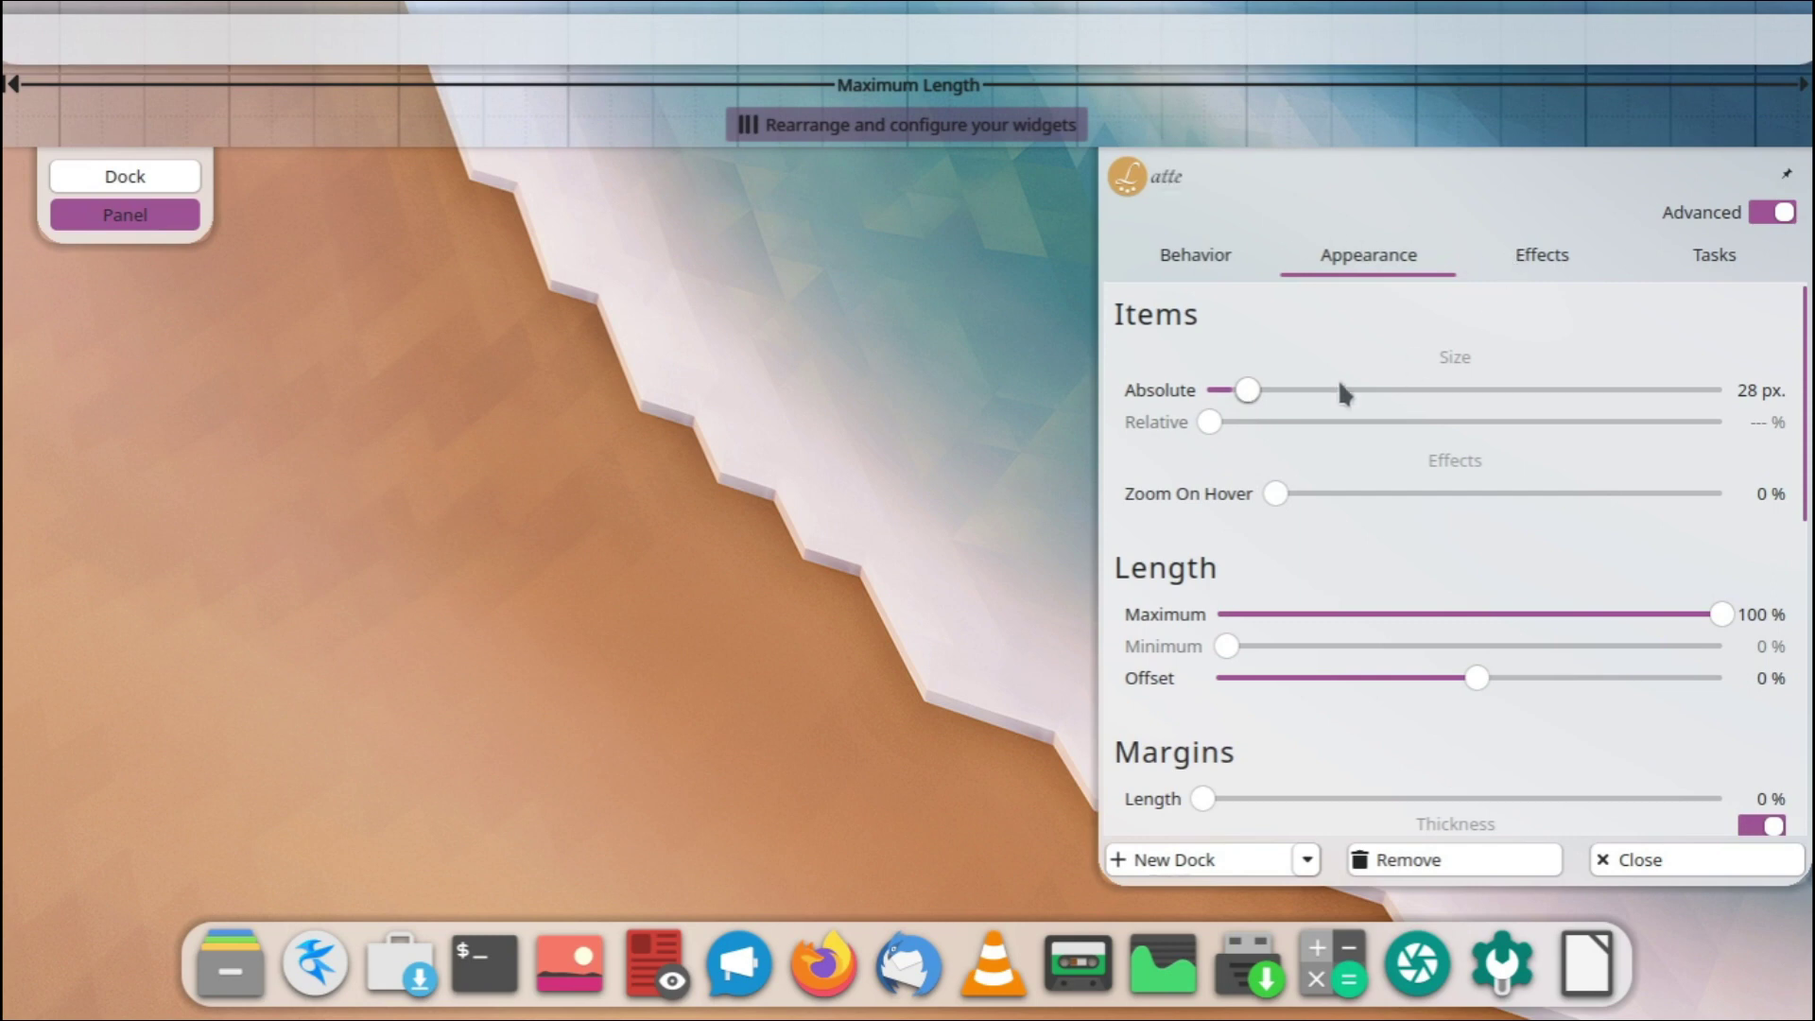
{"action": "scroll", "coordinate": [1139, 538], "scroll_direction": "down", "scroll_amount": 3}
{"action": "scroll", "coordinate": [1146, 549], "scroll_direction": "down", "scroll_amount": 2}
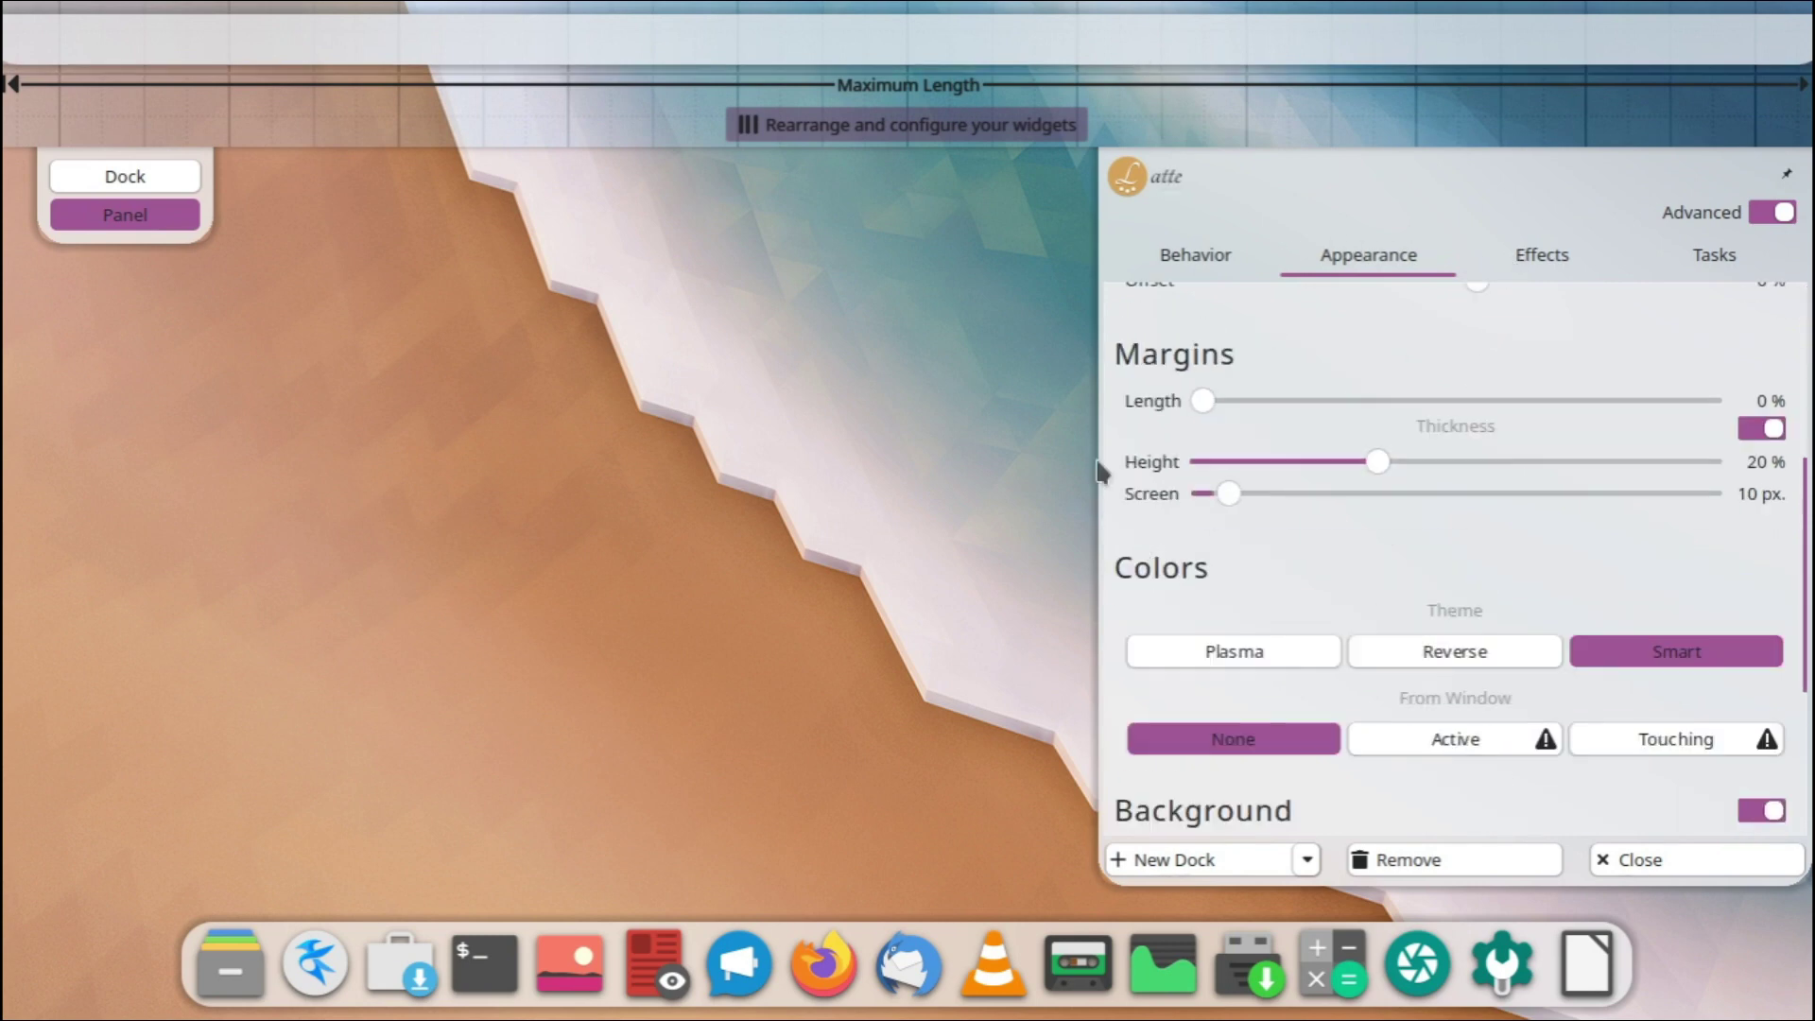
- Find the System Tray widget by searching for "system" and add it to the top panel
{"action": "right_click", "coordinate": [917, 53]}
{"action": "mouse_move", "coordinate": [945, 74]}
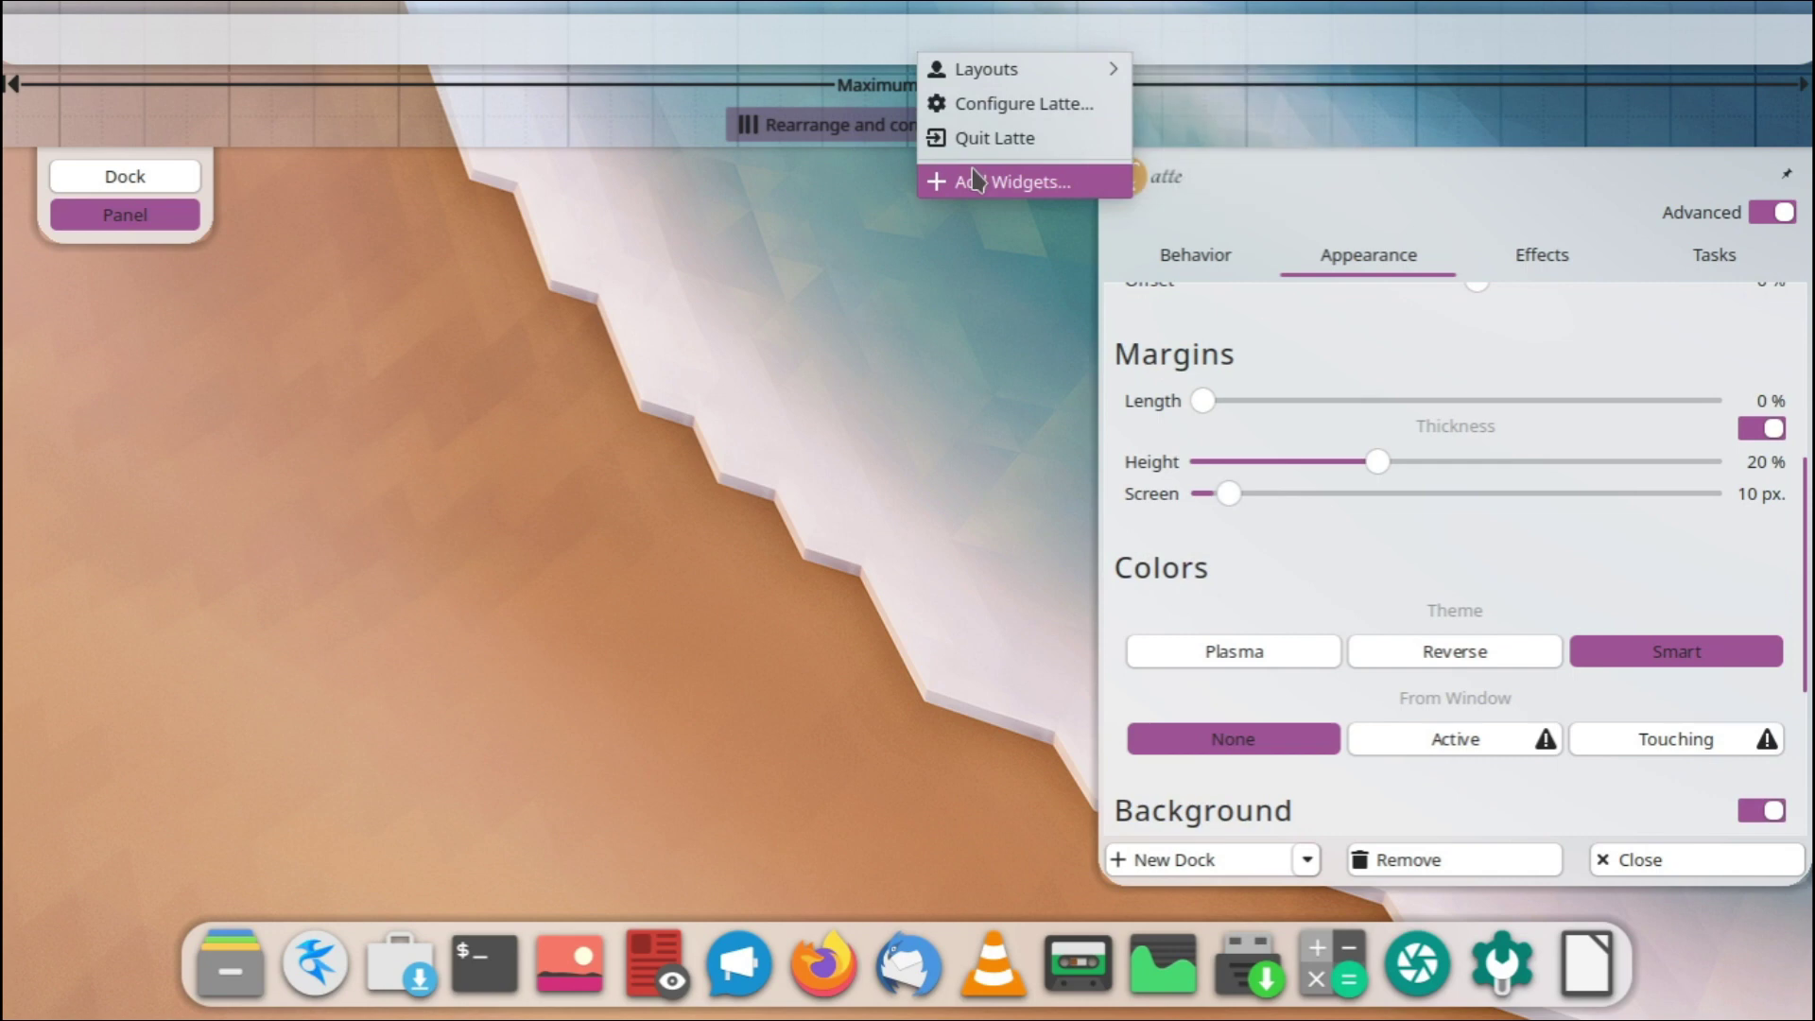
{"action": "left_click", "coordinate": [949, 185]}
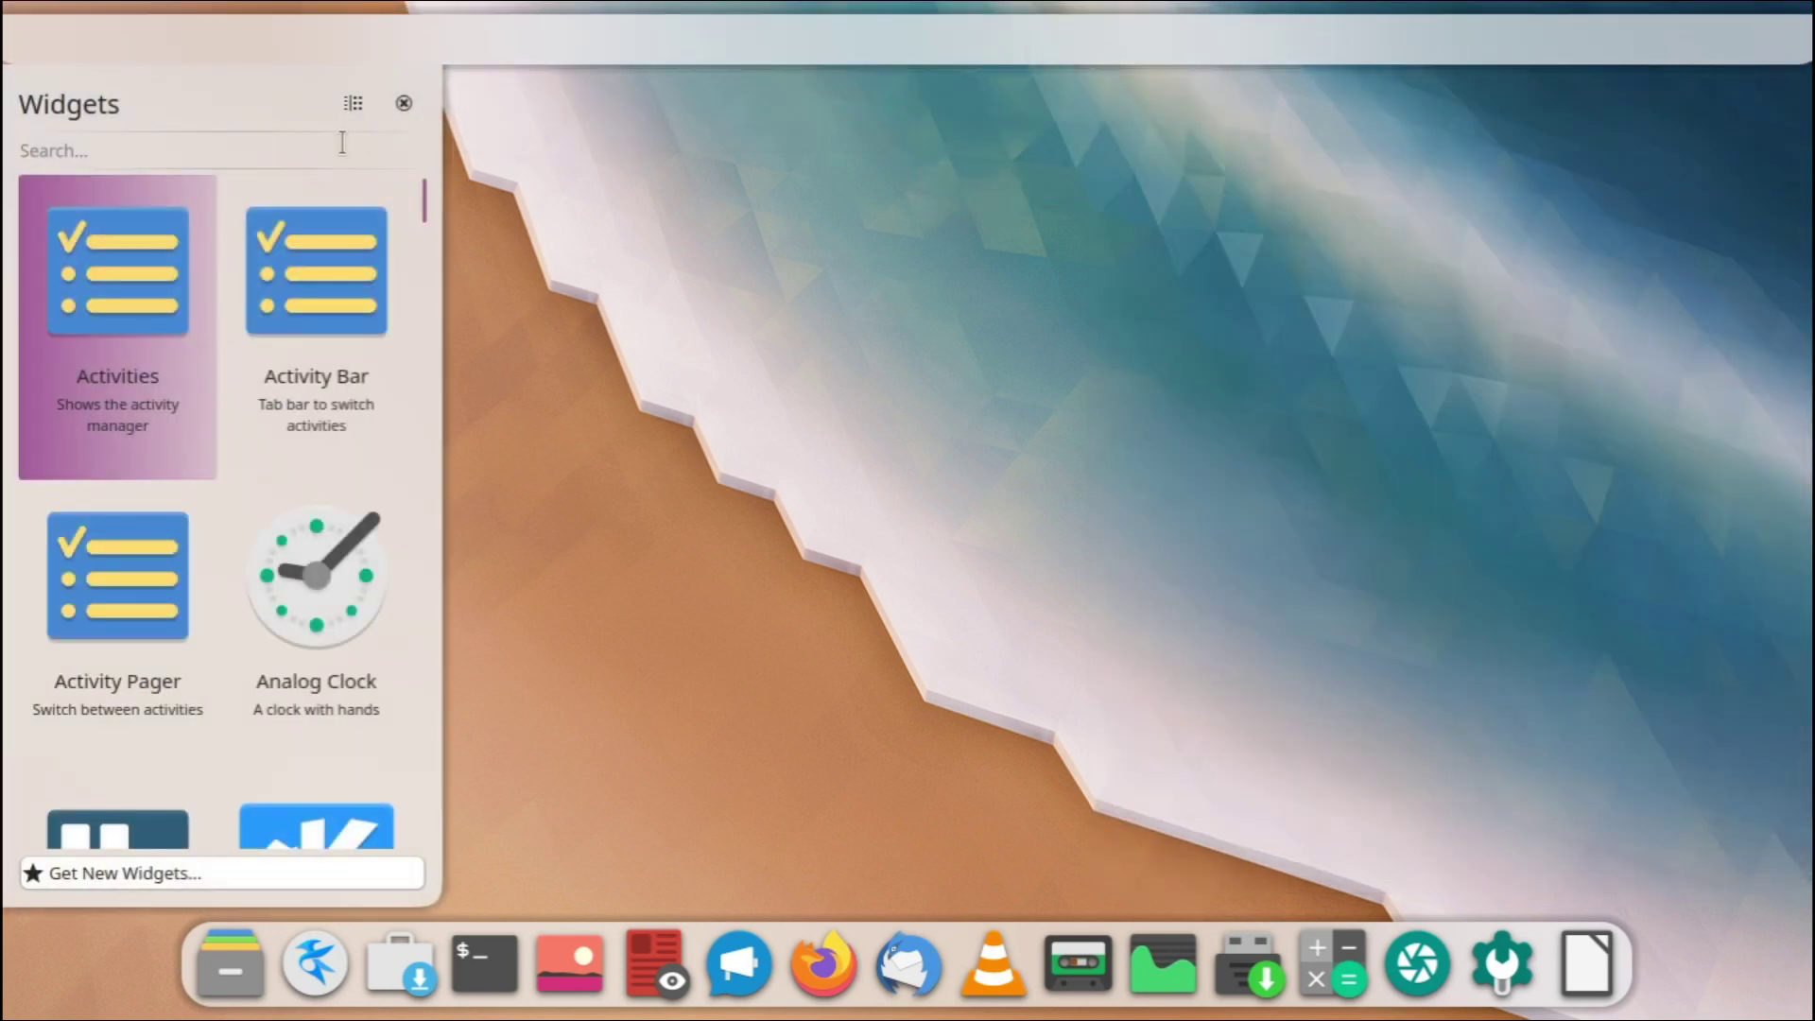
{"action": "type", "text": "system"}
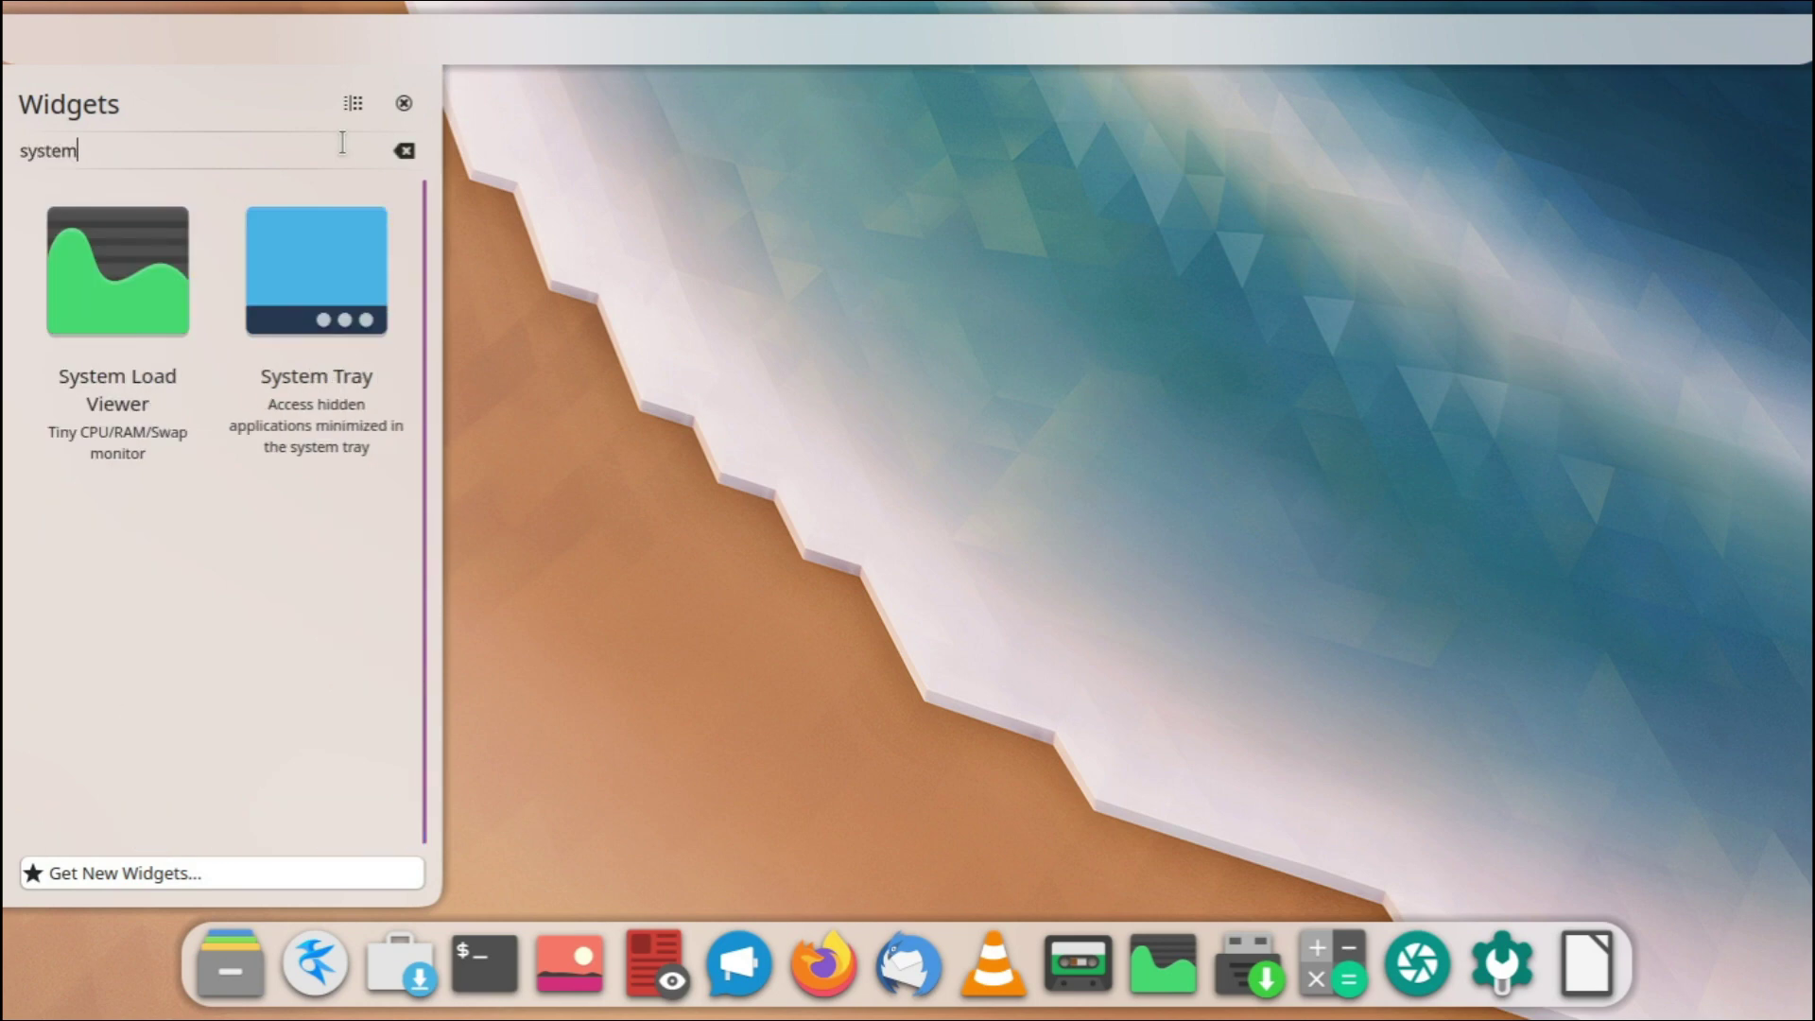
{"action": "left_click_drag", "start_coordinate": [317, 274], "coordinate": [946, 40]}
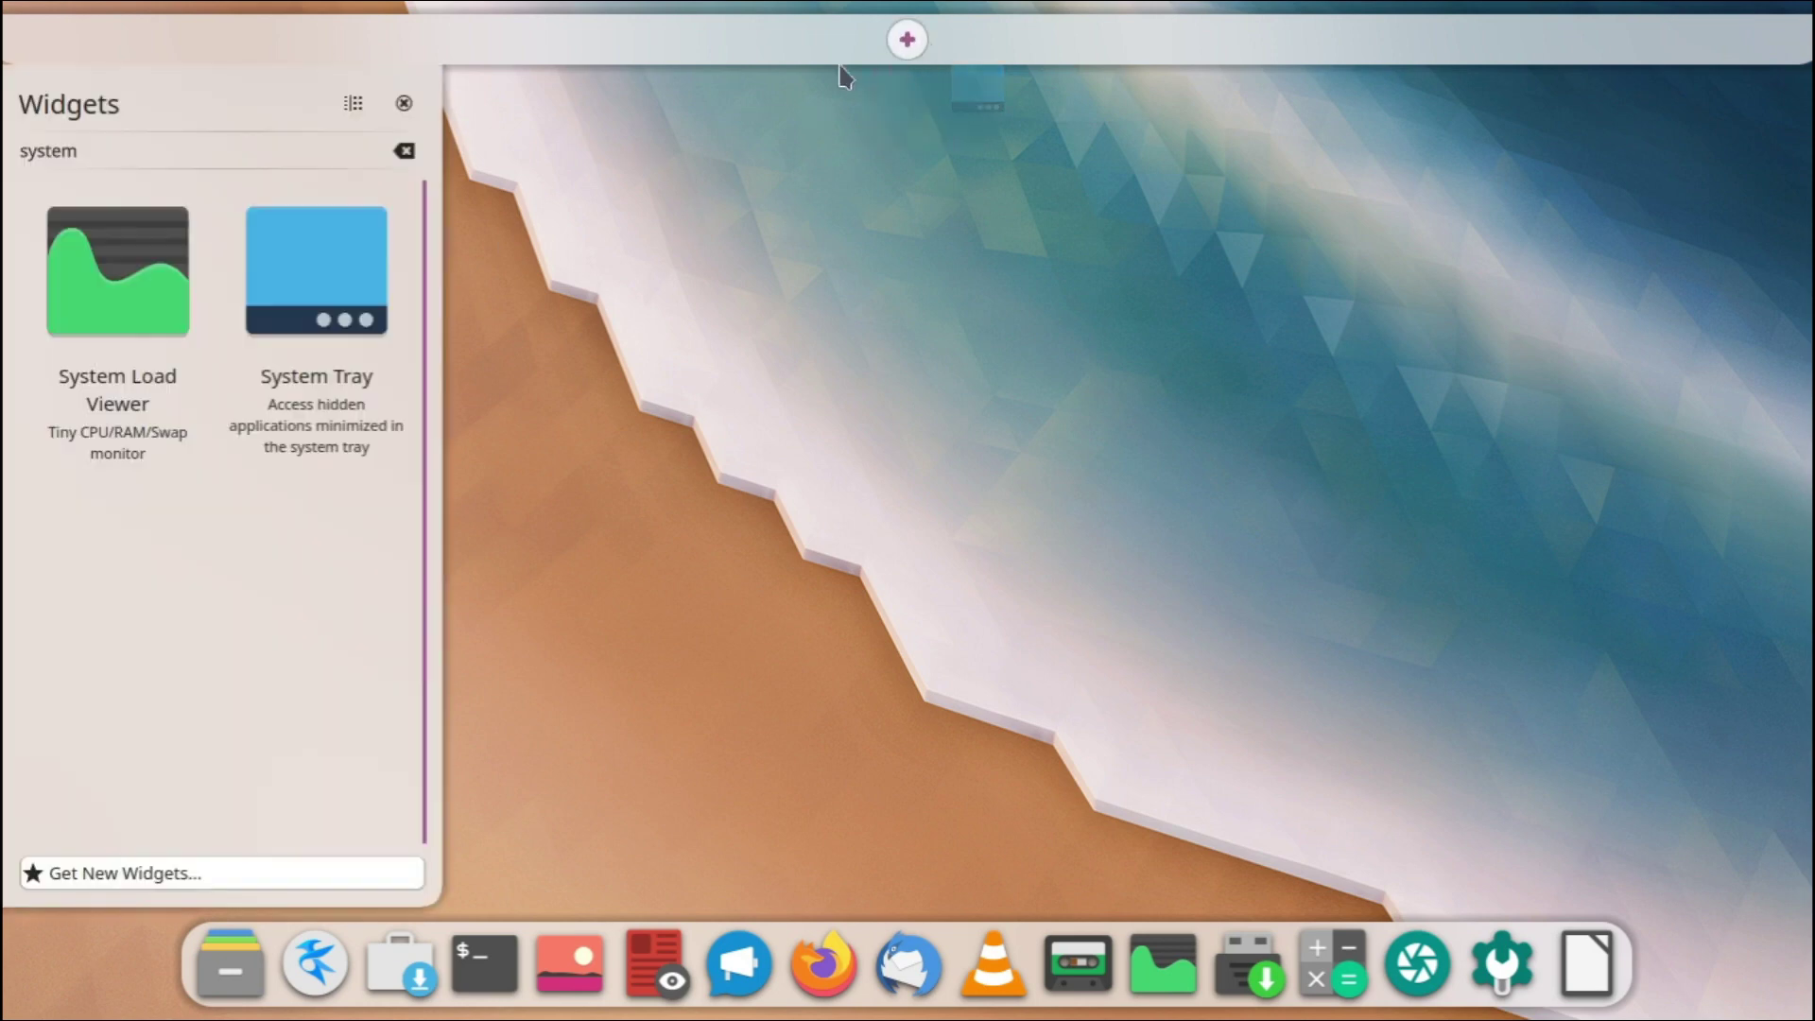
- Search the widget list for "spacer" and clear the search
{"action": "left_click", "coordinate": [212, 142]}
{"action": "key", "text": "BackSpace"}
{"action": "type", "text": "spacer"}
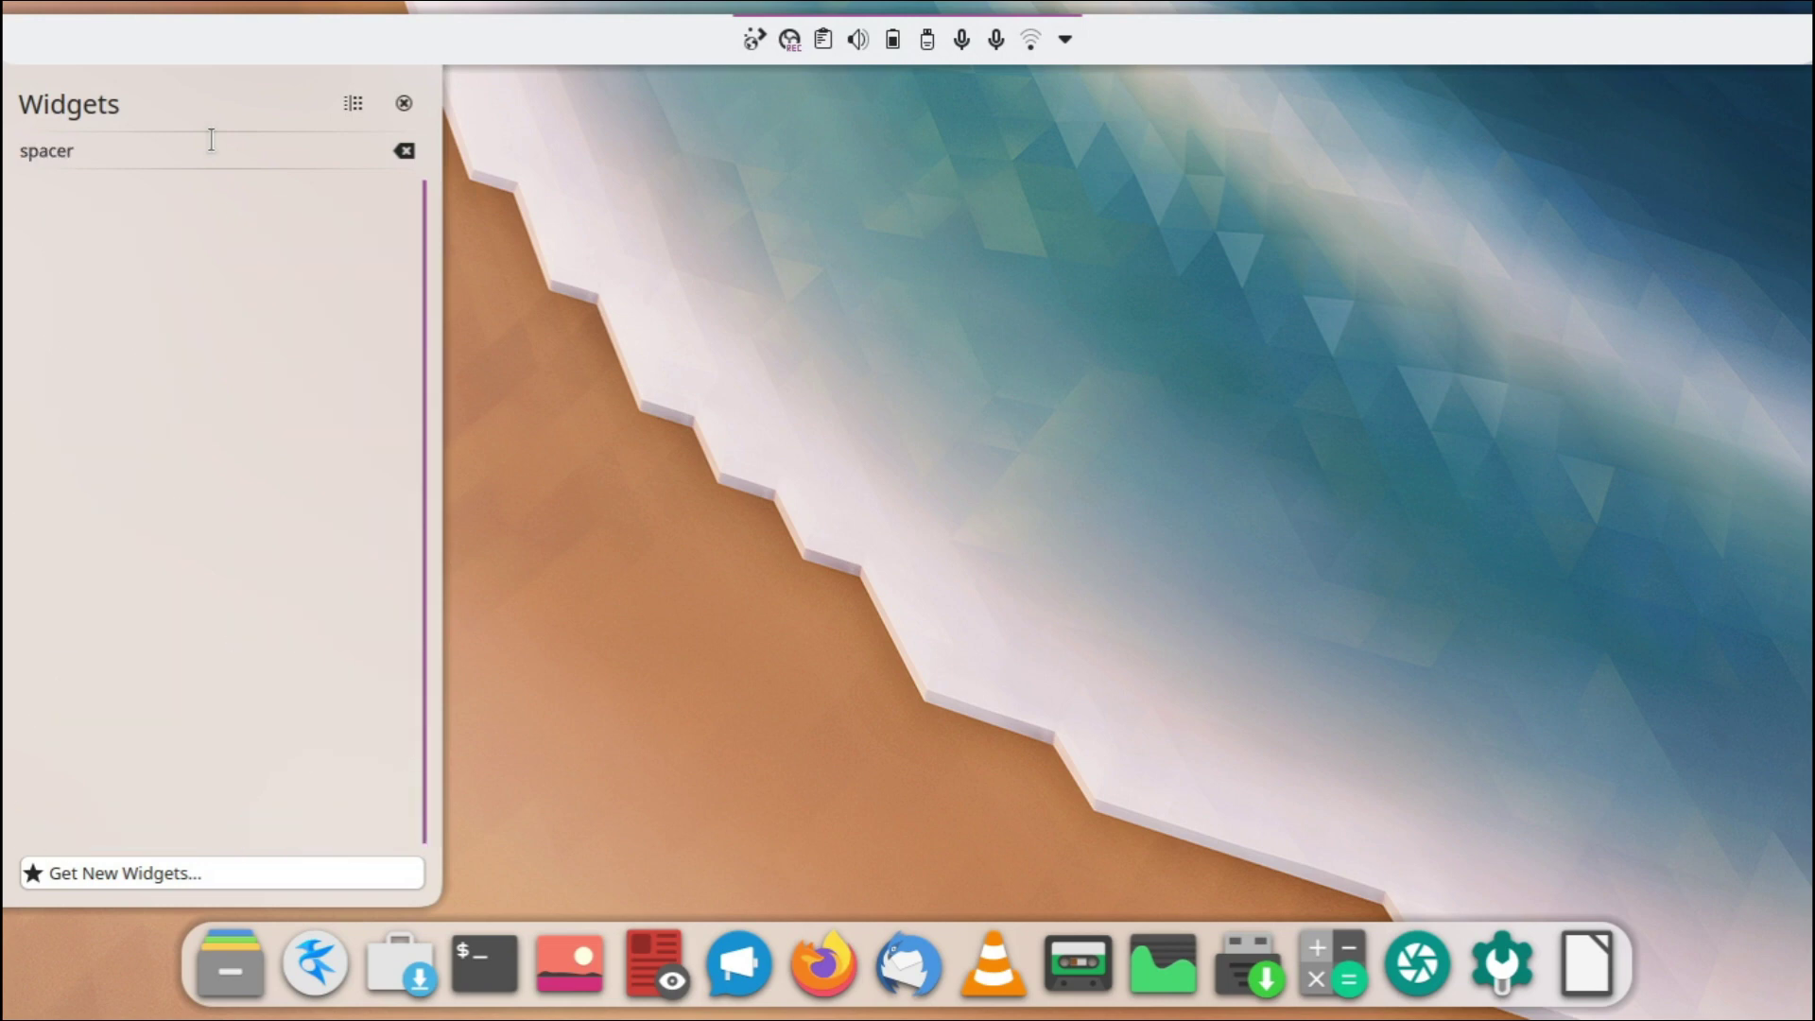
{"action": "key", "text": "BackSpace"}
{"action": "key", "text": "BackSpace"}
{"action": "key", "text": "BackSpace"}
{"action": "key", "text": "BackSpace"}
{"action": "key", "text": "BackSpace"}
{"action": "key", "text": "BackSpace"}
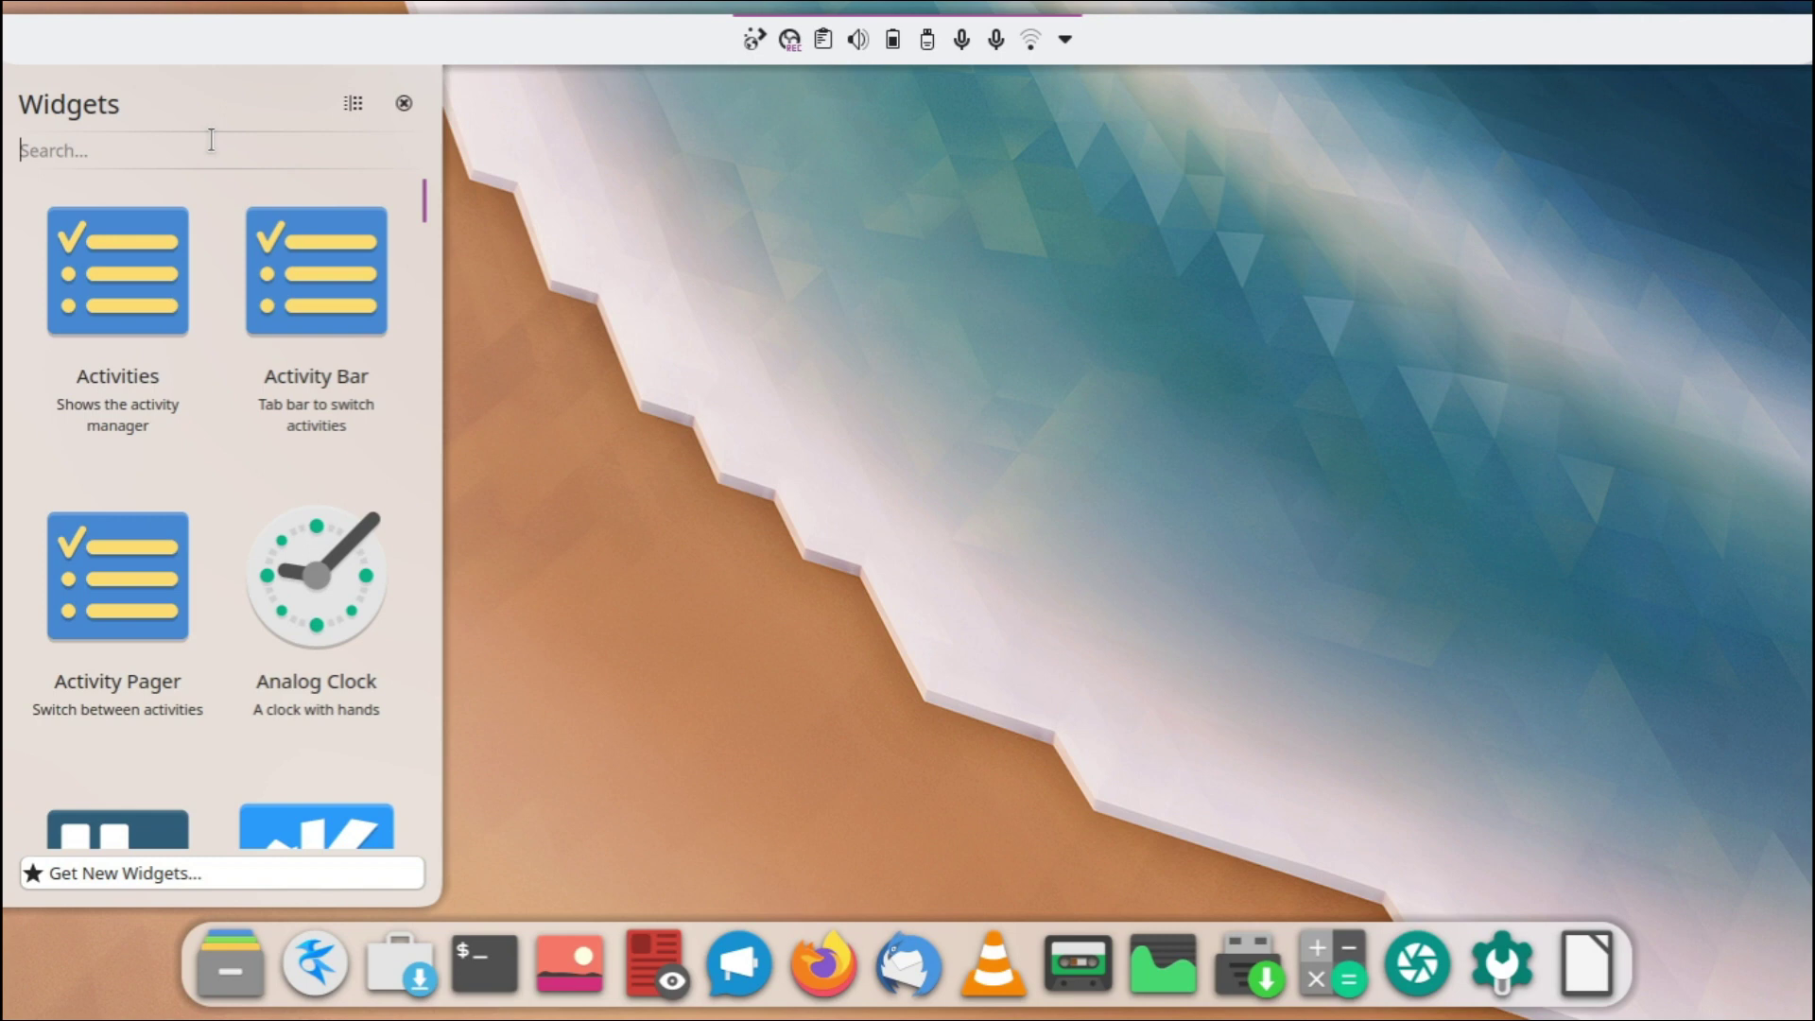
- Add the Digital Clock and Global Menu widgets to the top panel, placing the menu ahead of the system tray
{"action": "type", "text": "digit"}
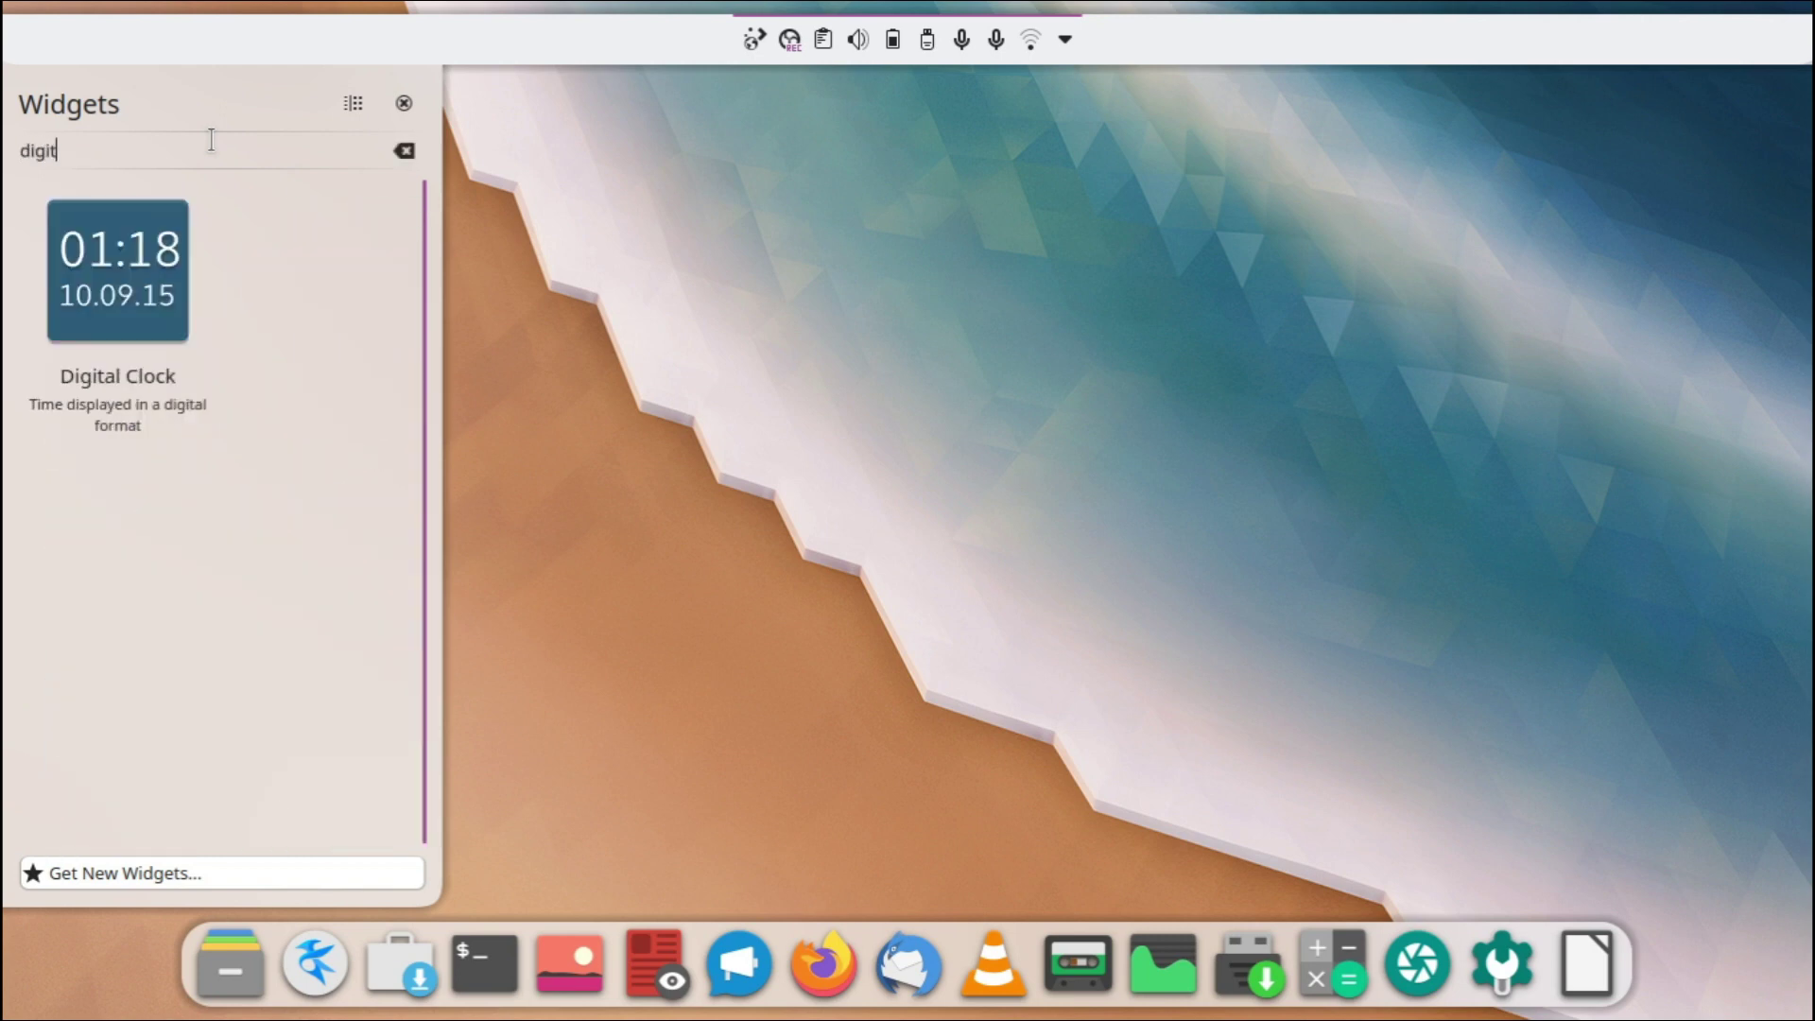
{"action": "left_click_drag", "start_coordinate": [118, 269], "coordinate": [1172, 47]}
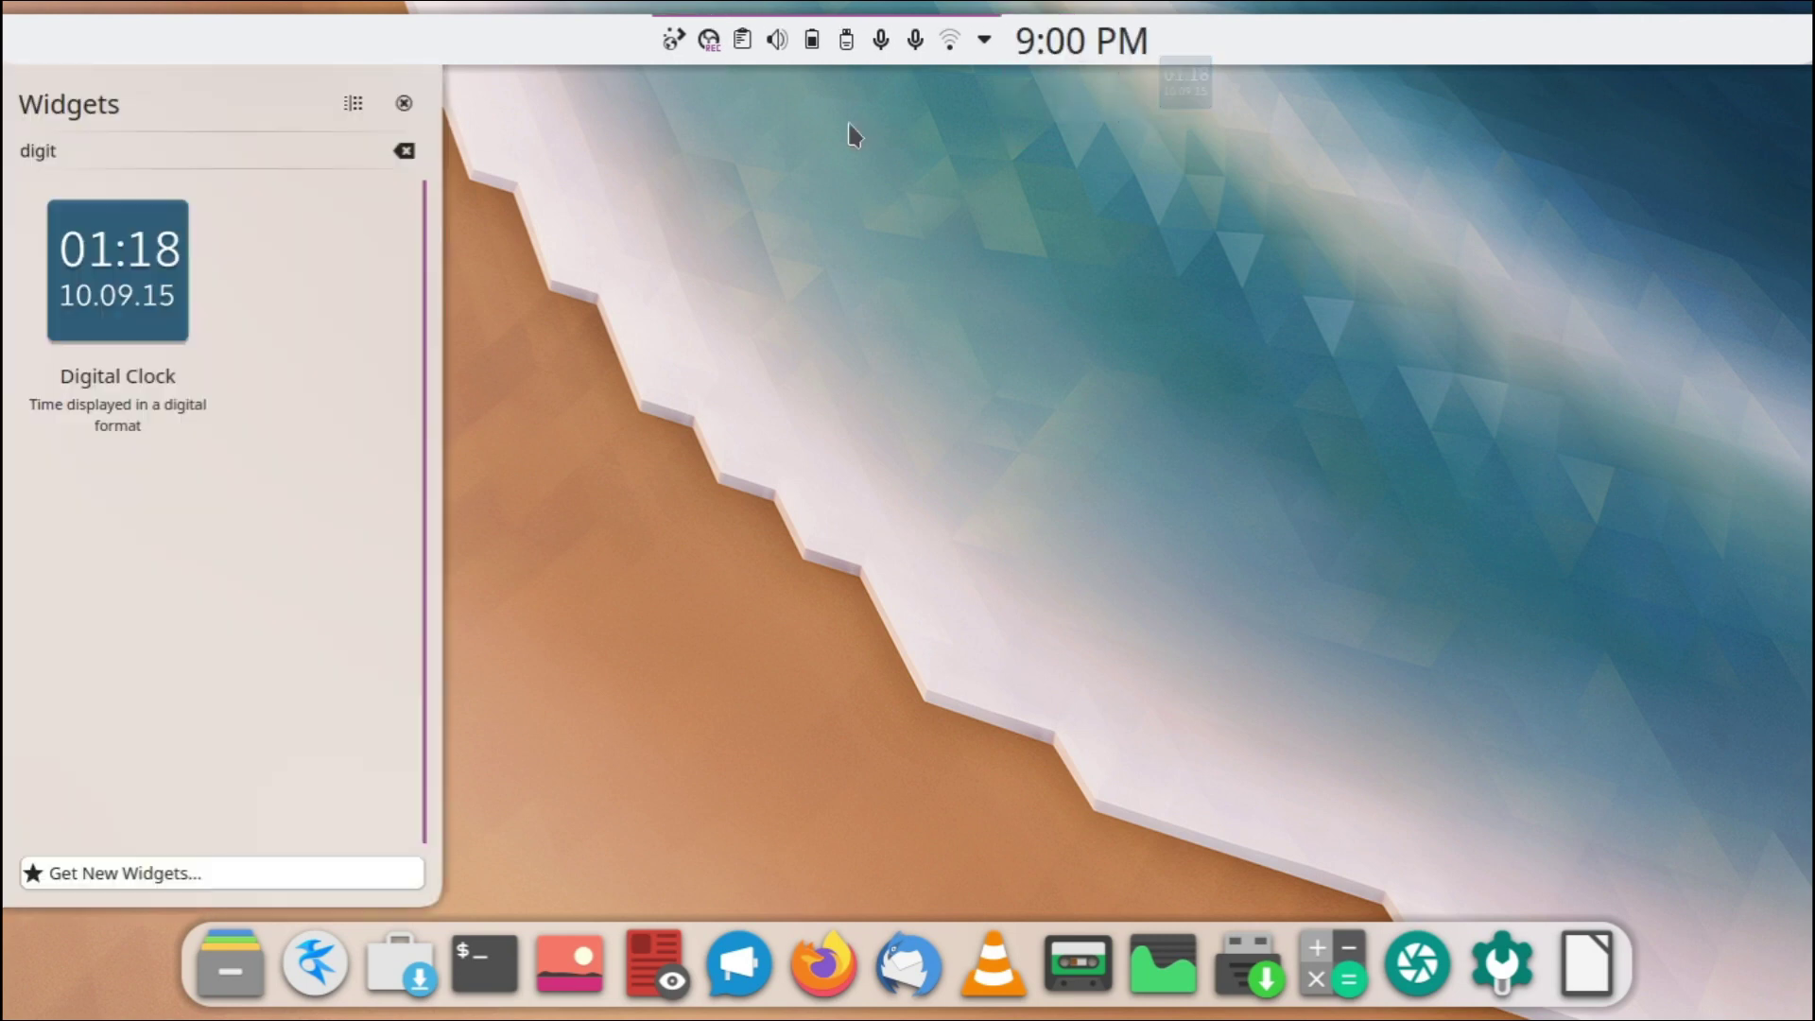
{"action": "left_click_drag", "start_coordinate": [75, 144], "coordinate": [5, 161]}
{"action": "type", "text": "global"}
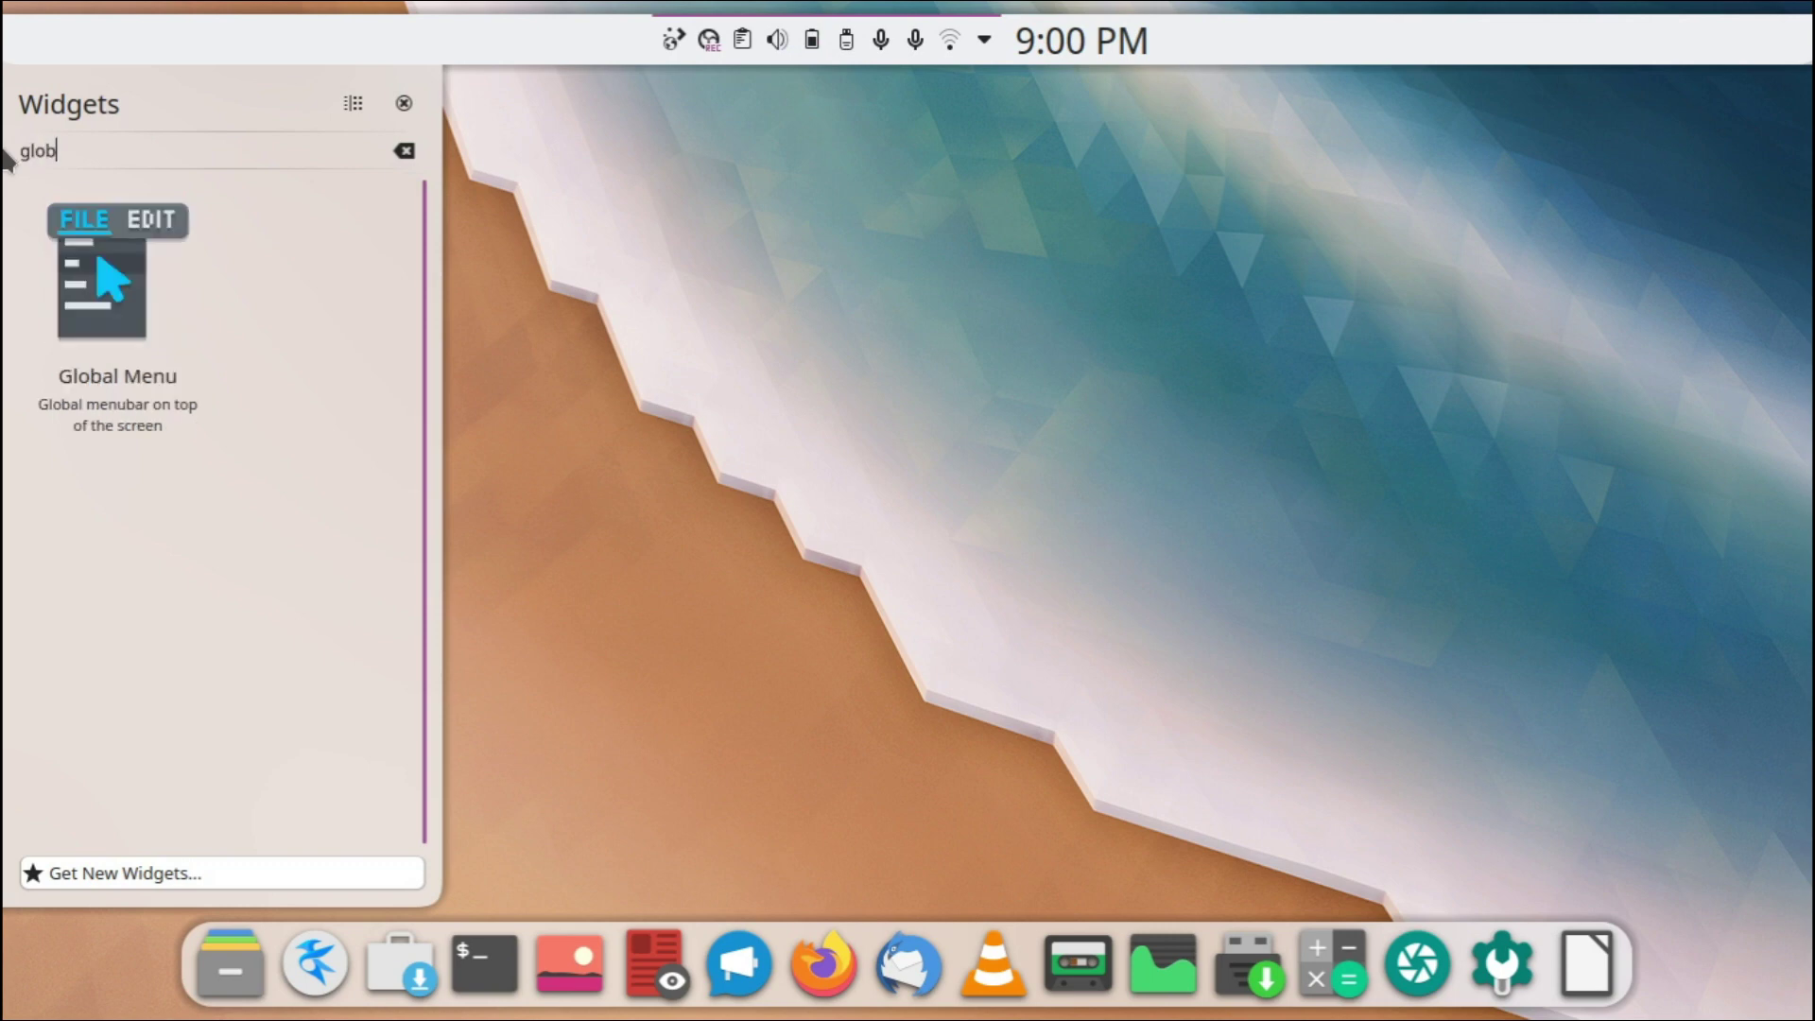
{"action": "left_click_drag", "start_coordinate": [101, 283], "coordinate": [510, 43]}
- Search the widgets for "simple" and add the matching application launcher widget to the top panel
{"action": "double_click", "coordinate": [132, 154]}
{"action": "type", "text": "simple"}
{"action": "left_click_drag", "start_coordinate": [296, 293], "coordinate": [652, 32]}
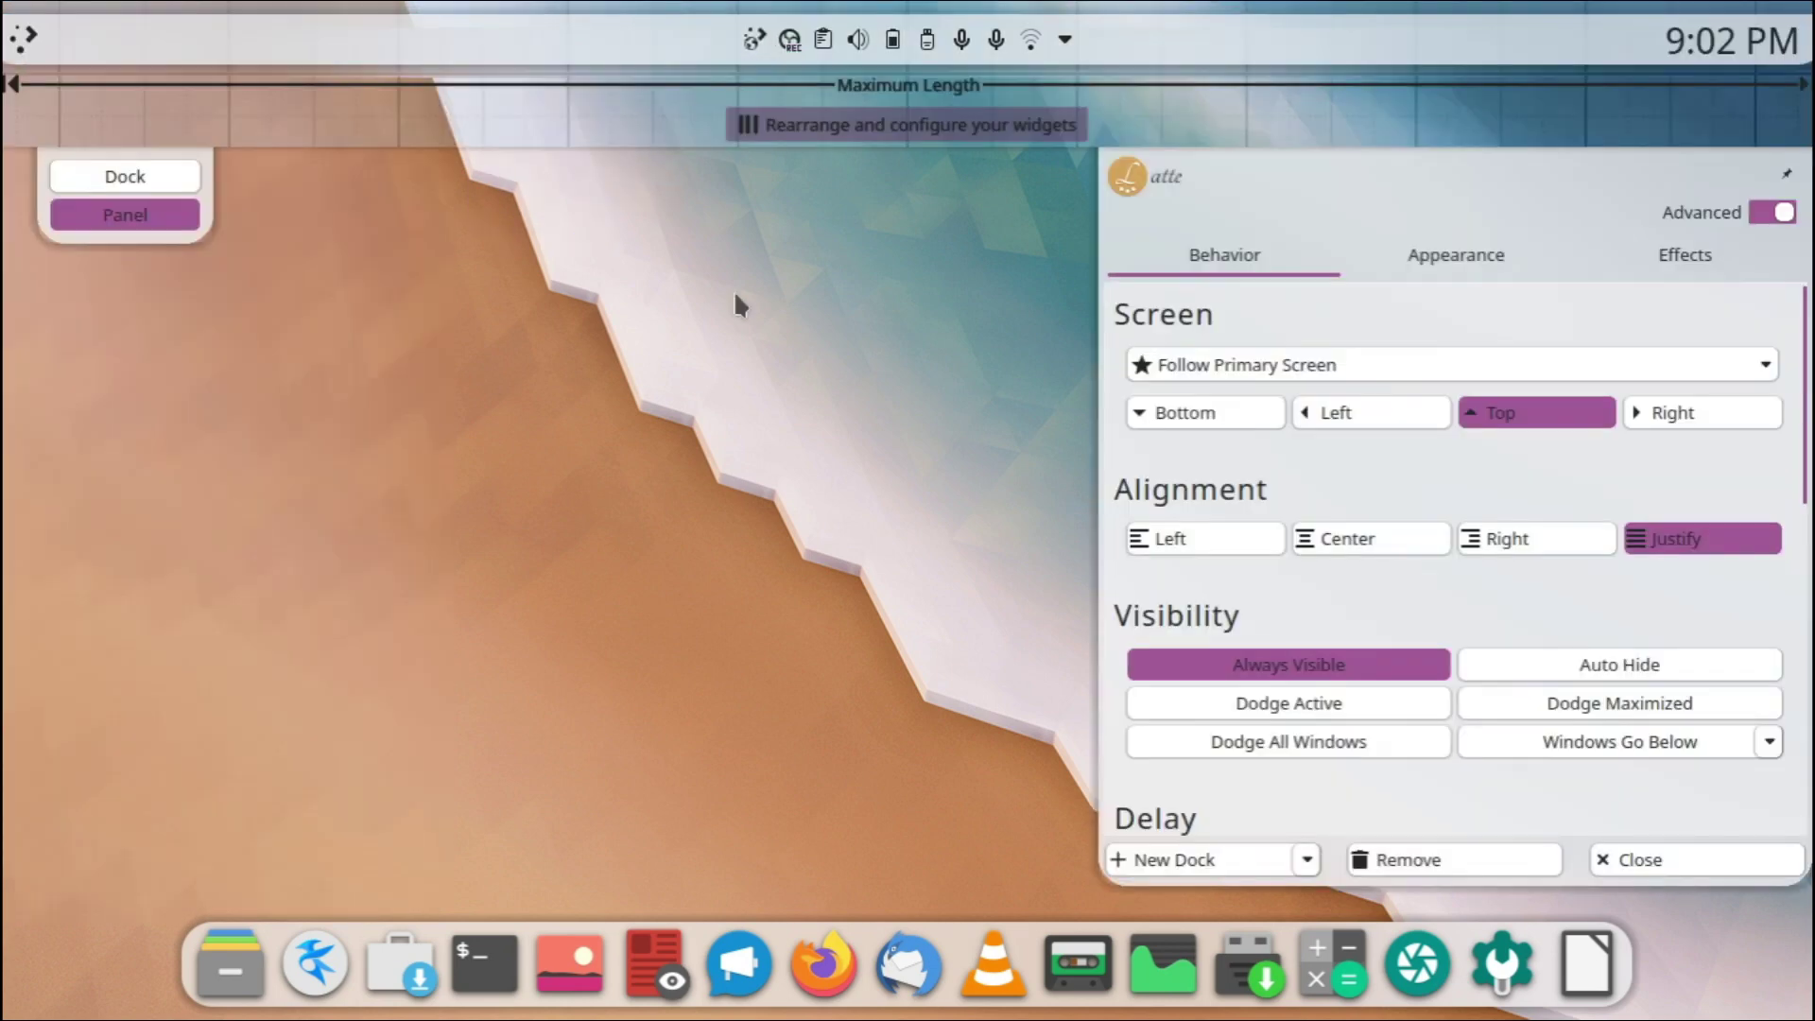
- Rearrange the panel by moving the splitter before the clock next to the one after the Global Menu, and leave editing
{"action": "left_click", "coordinate": [942, 128]}
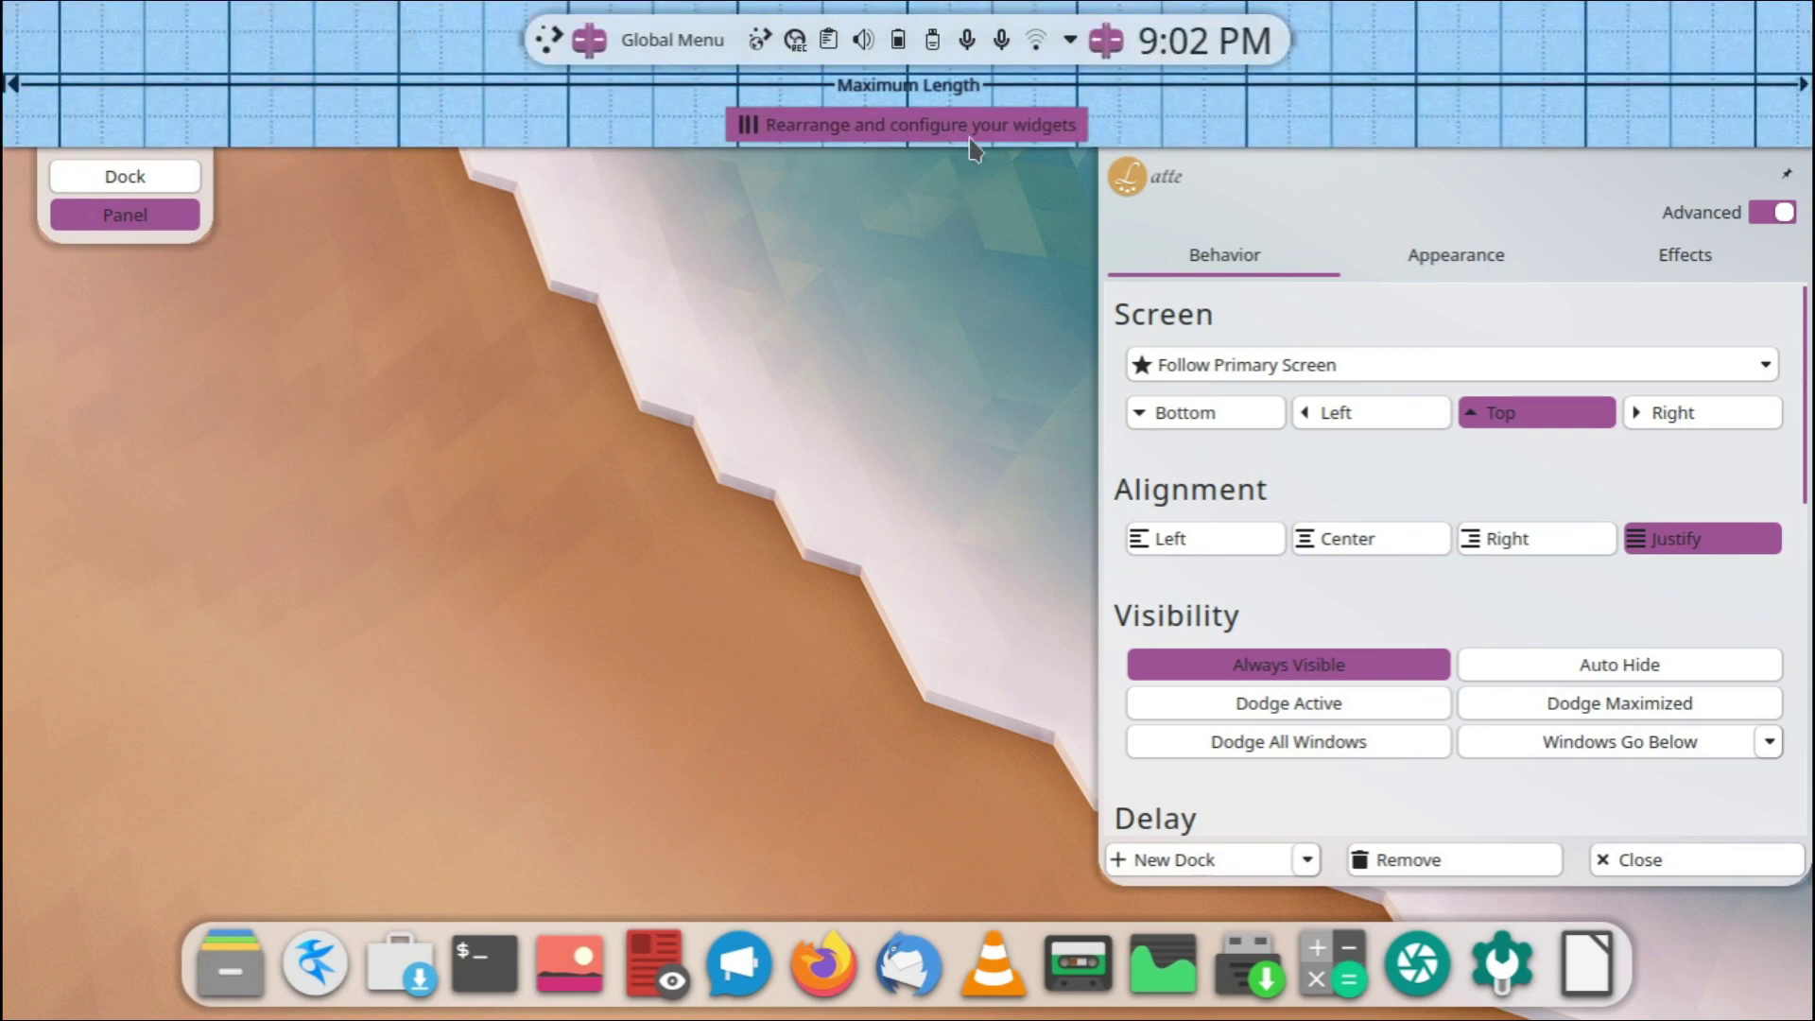
{"action": "left_click_drag", "start_coordinate": [1103, 41], "coordinate": [713, 48]}
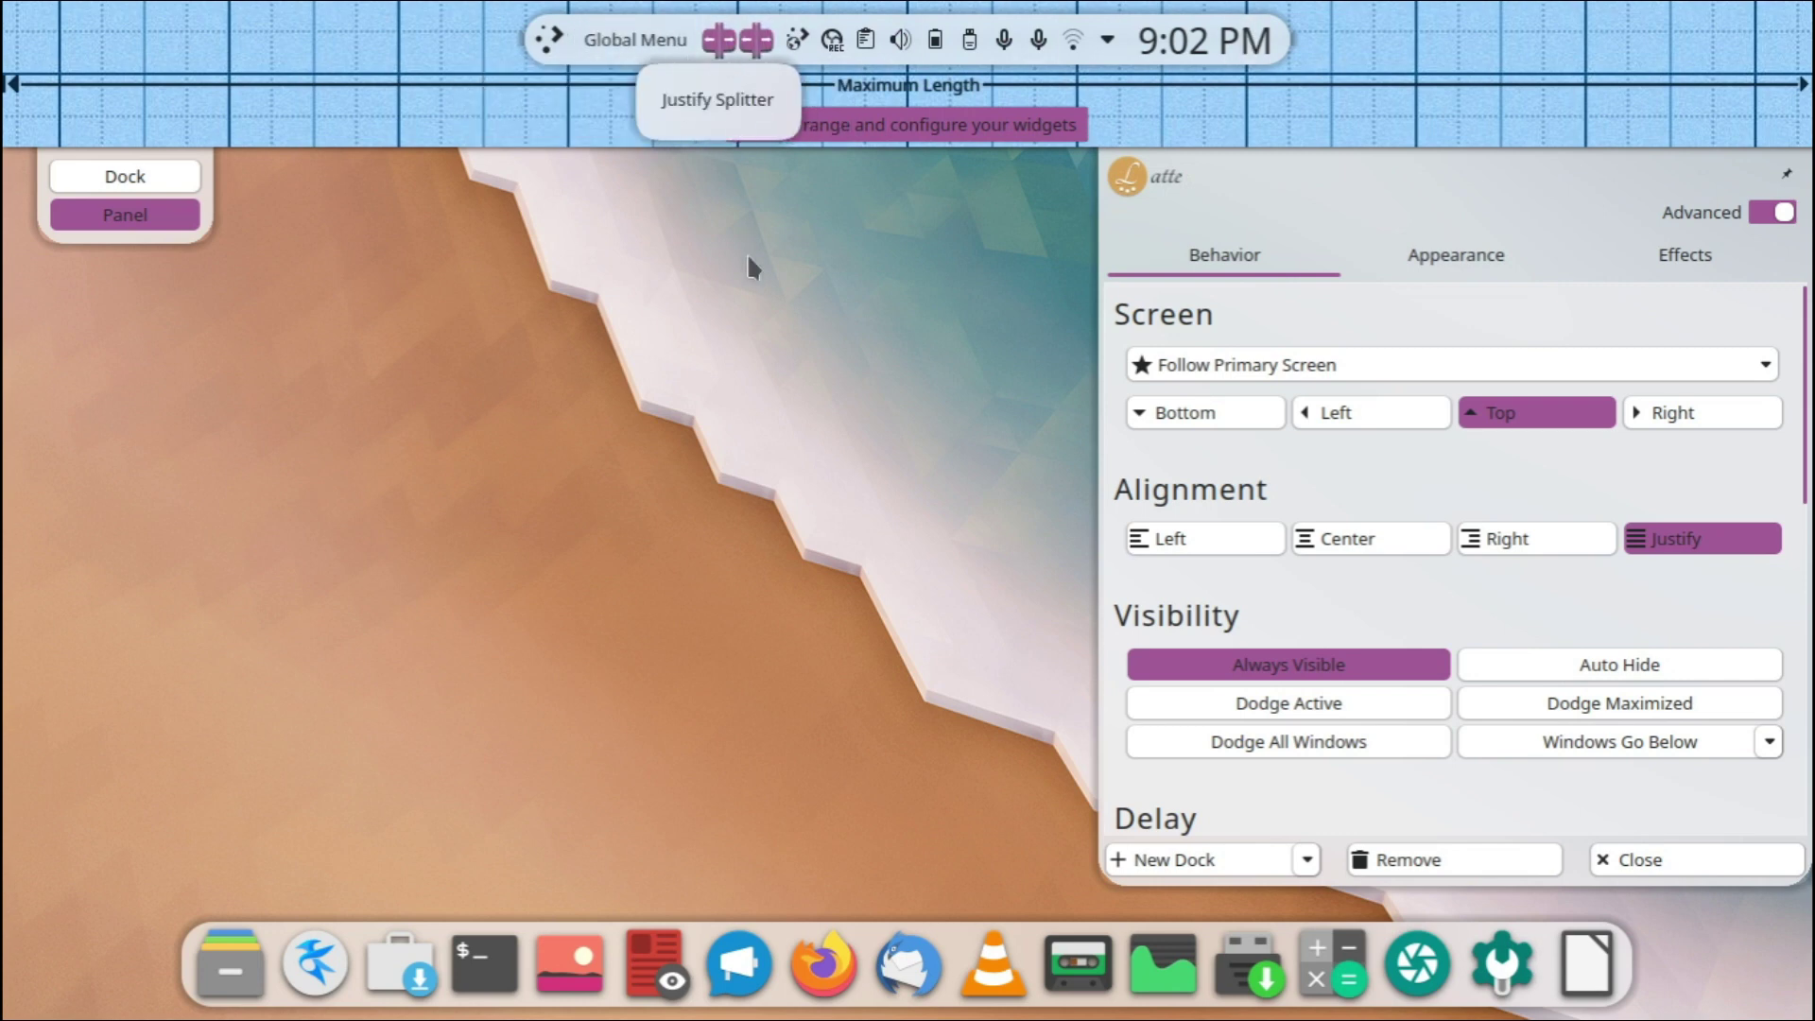
{"action": "left_click", "coordinate": [741, 176]}
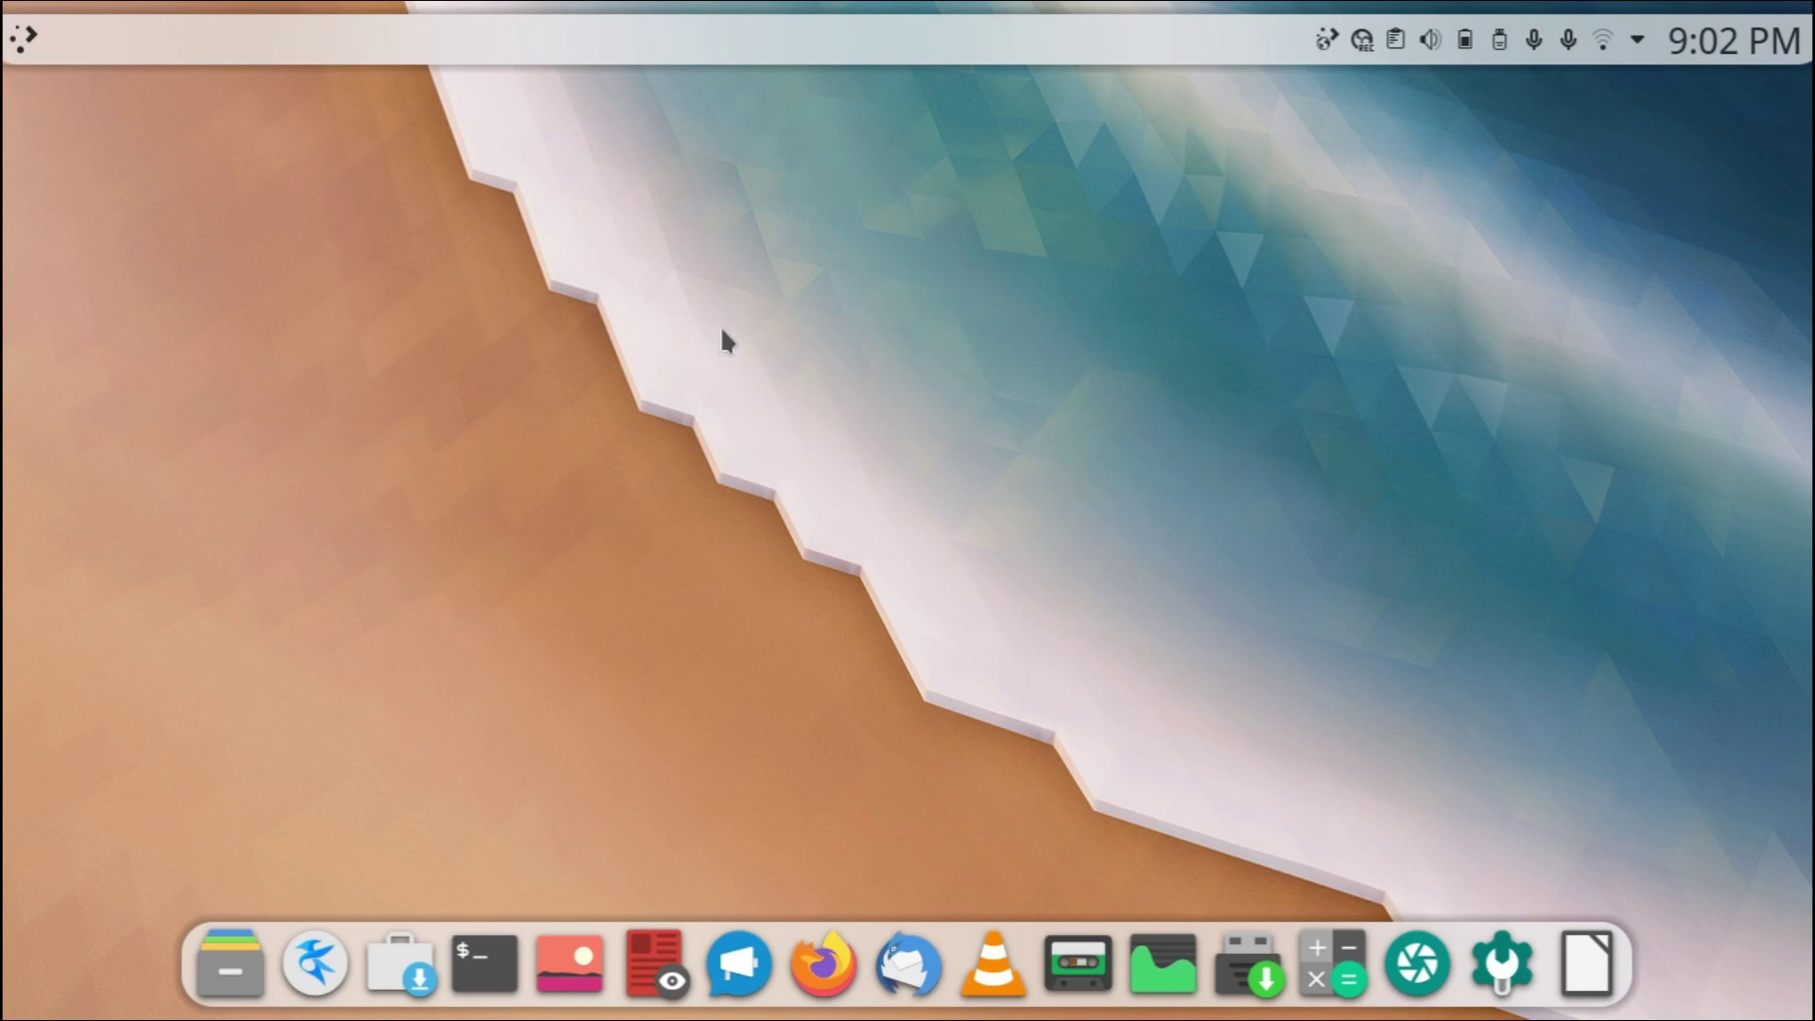
- Open the Dolphin file manager, reposition its window and check its menus in the panel's global menu
{"action": "key", "text": "super+e"}
{"action": "left_click_drag", "start_coordinate": [615, 122], "coordinate": [816, 189]}
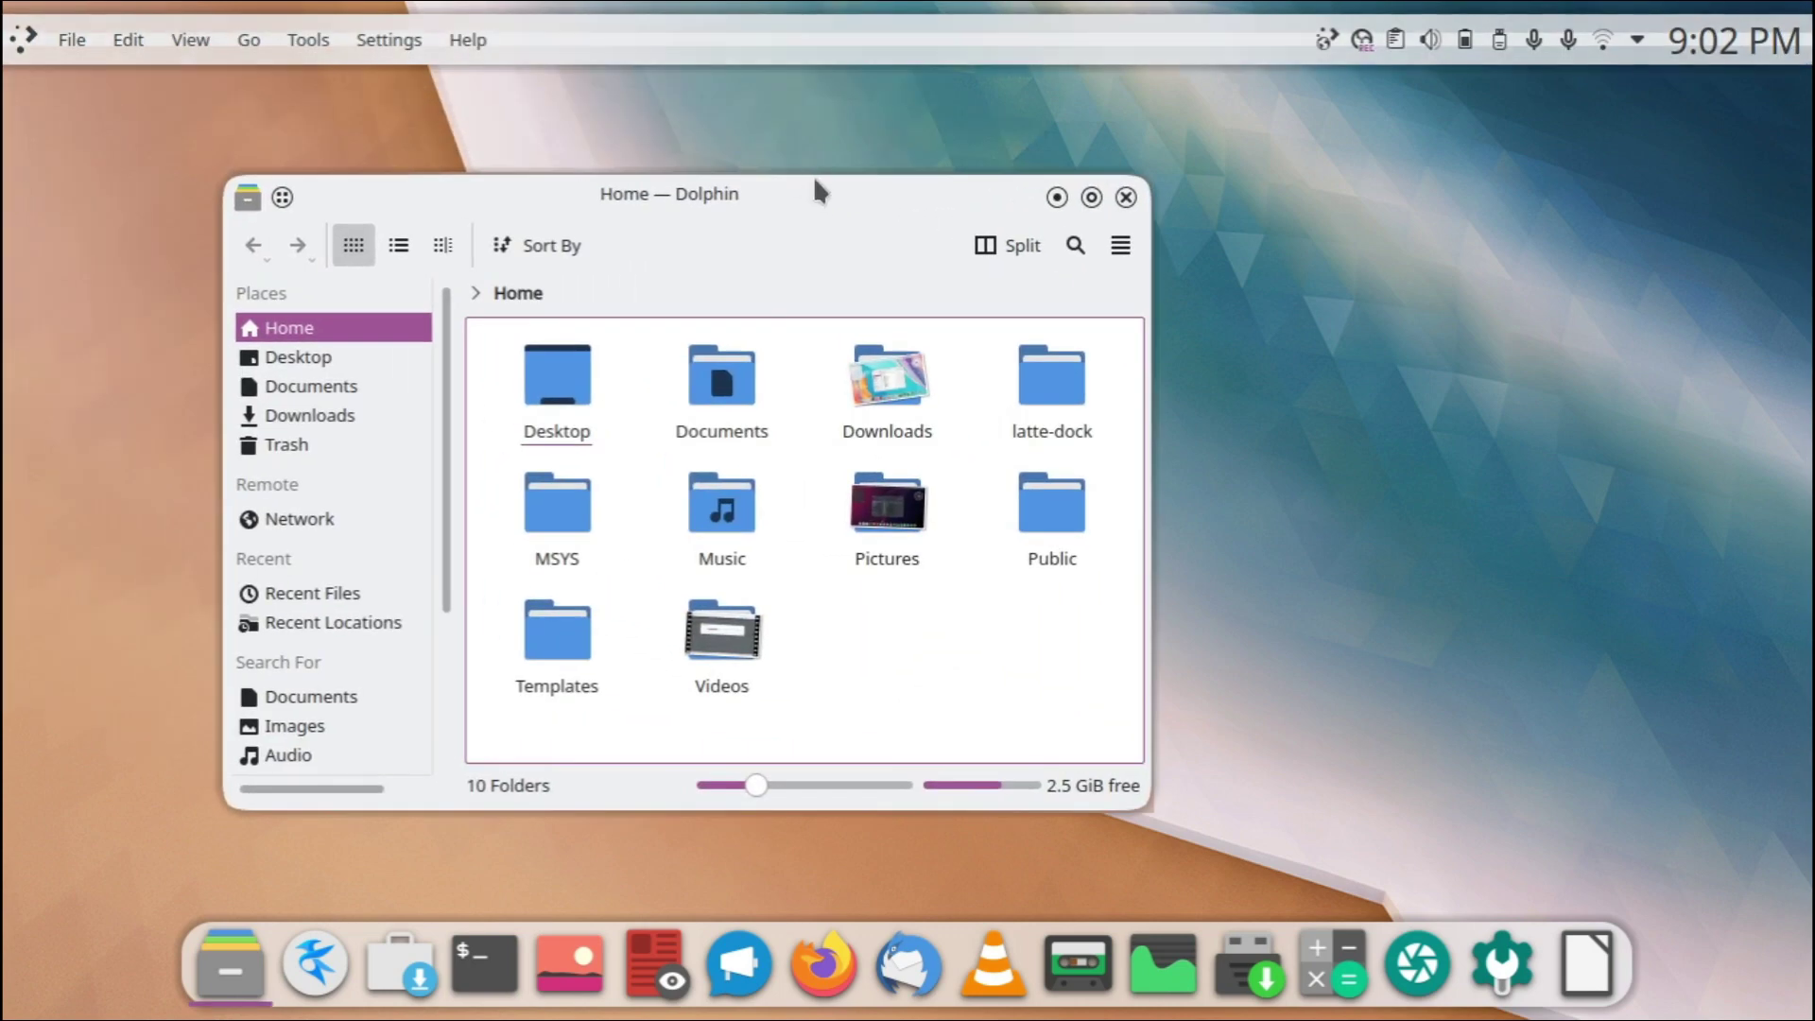
{"action": "left_click", "coordinate": [72, 40]}
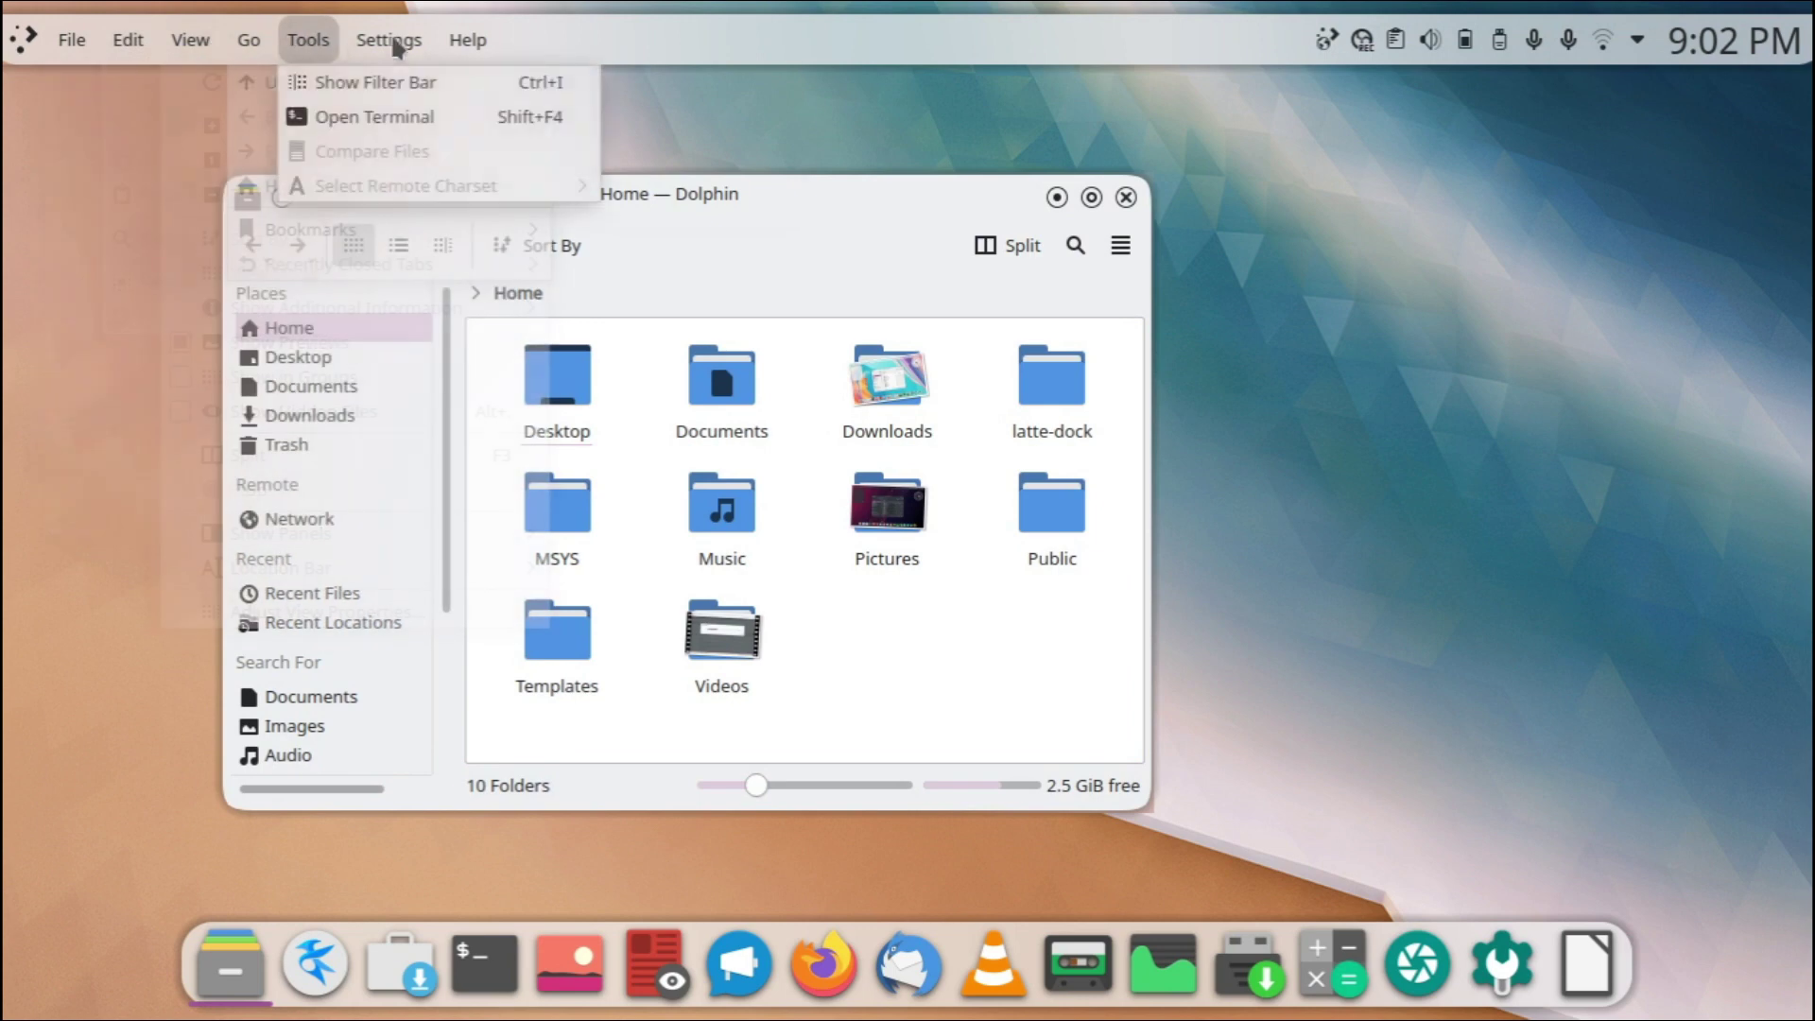
{"action": "left_click", "coordinate": [728, 23]}
- Edit the top panel to set its maximum length to 96 % and close the settings
{"action": "right_click", "coordinate": [730, 26]}
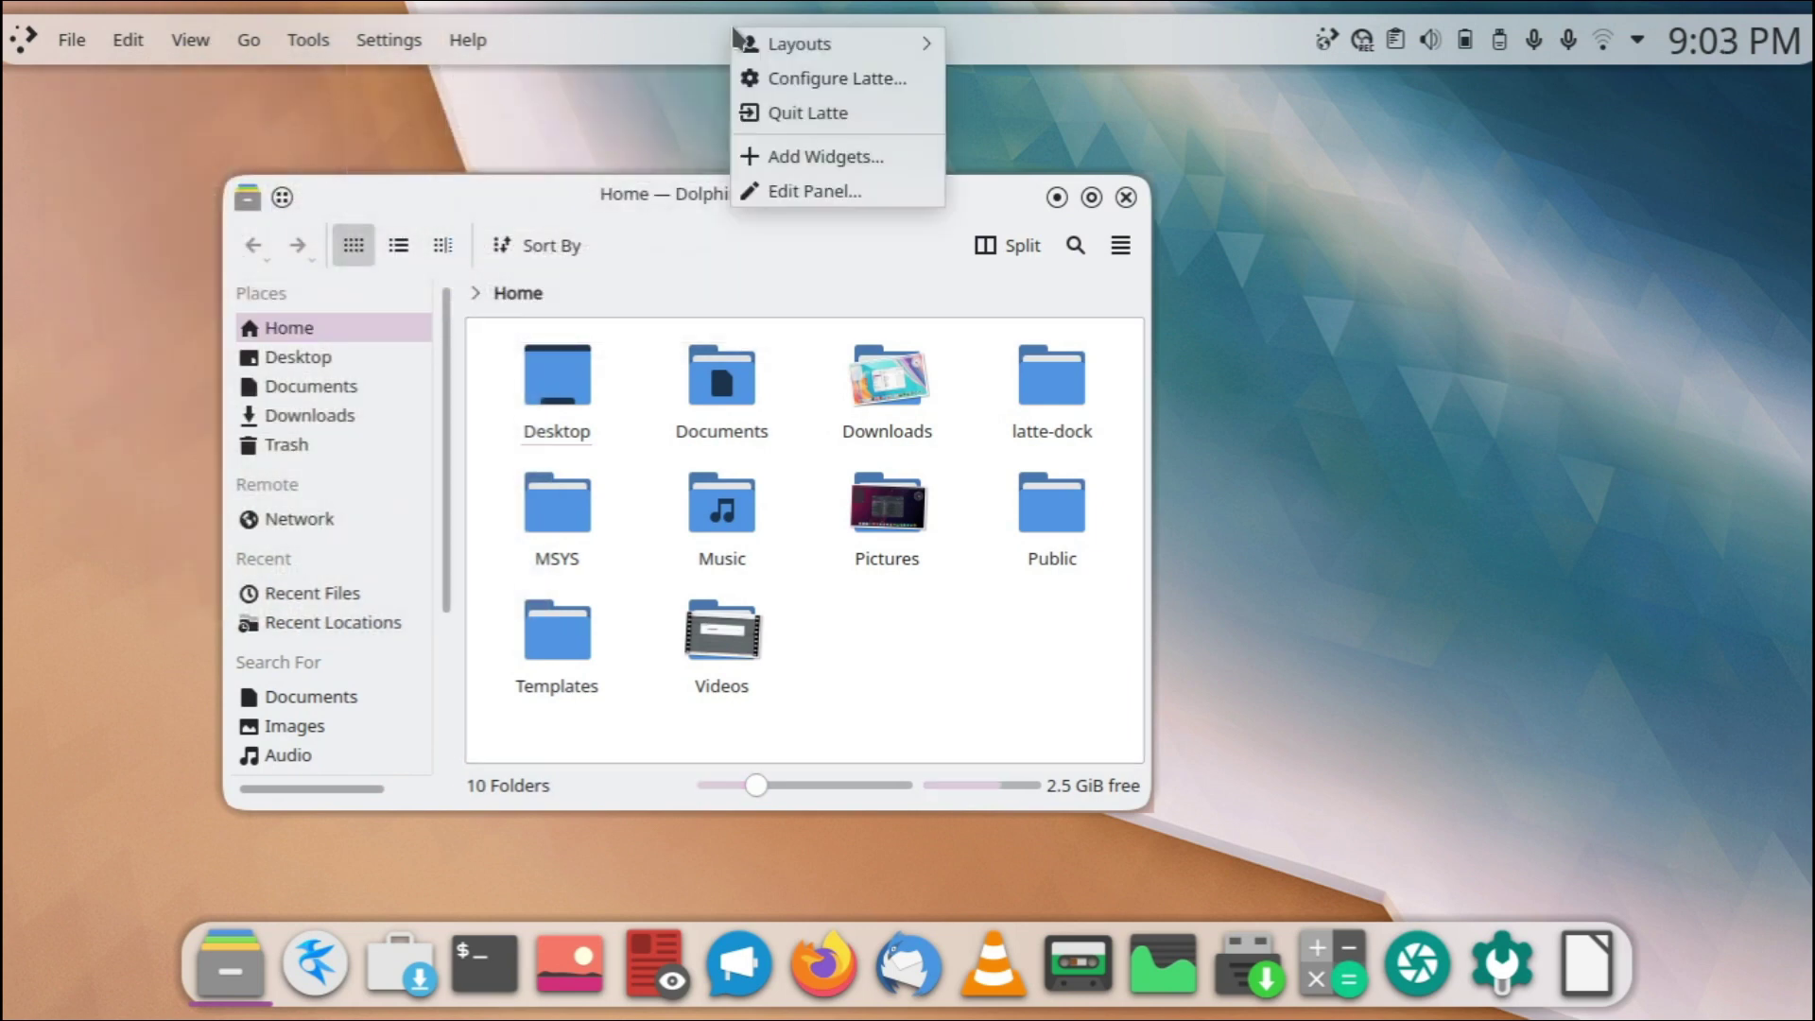
{"action": "left_click", "coordinate": [832, 192]}
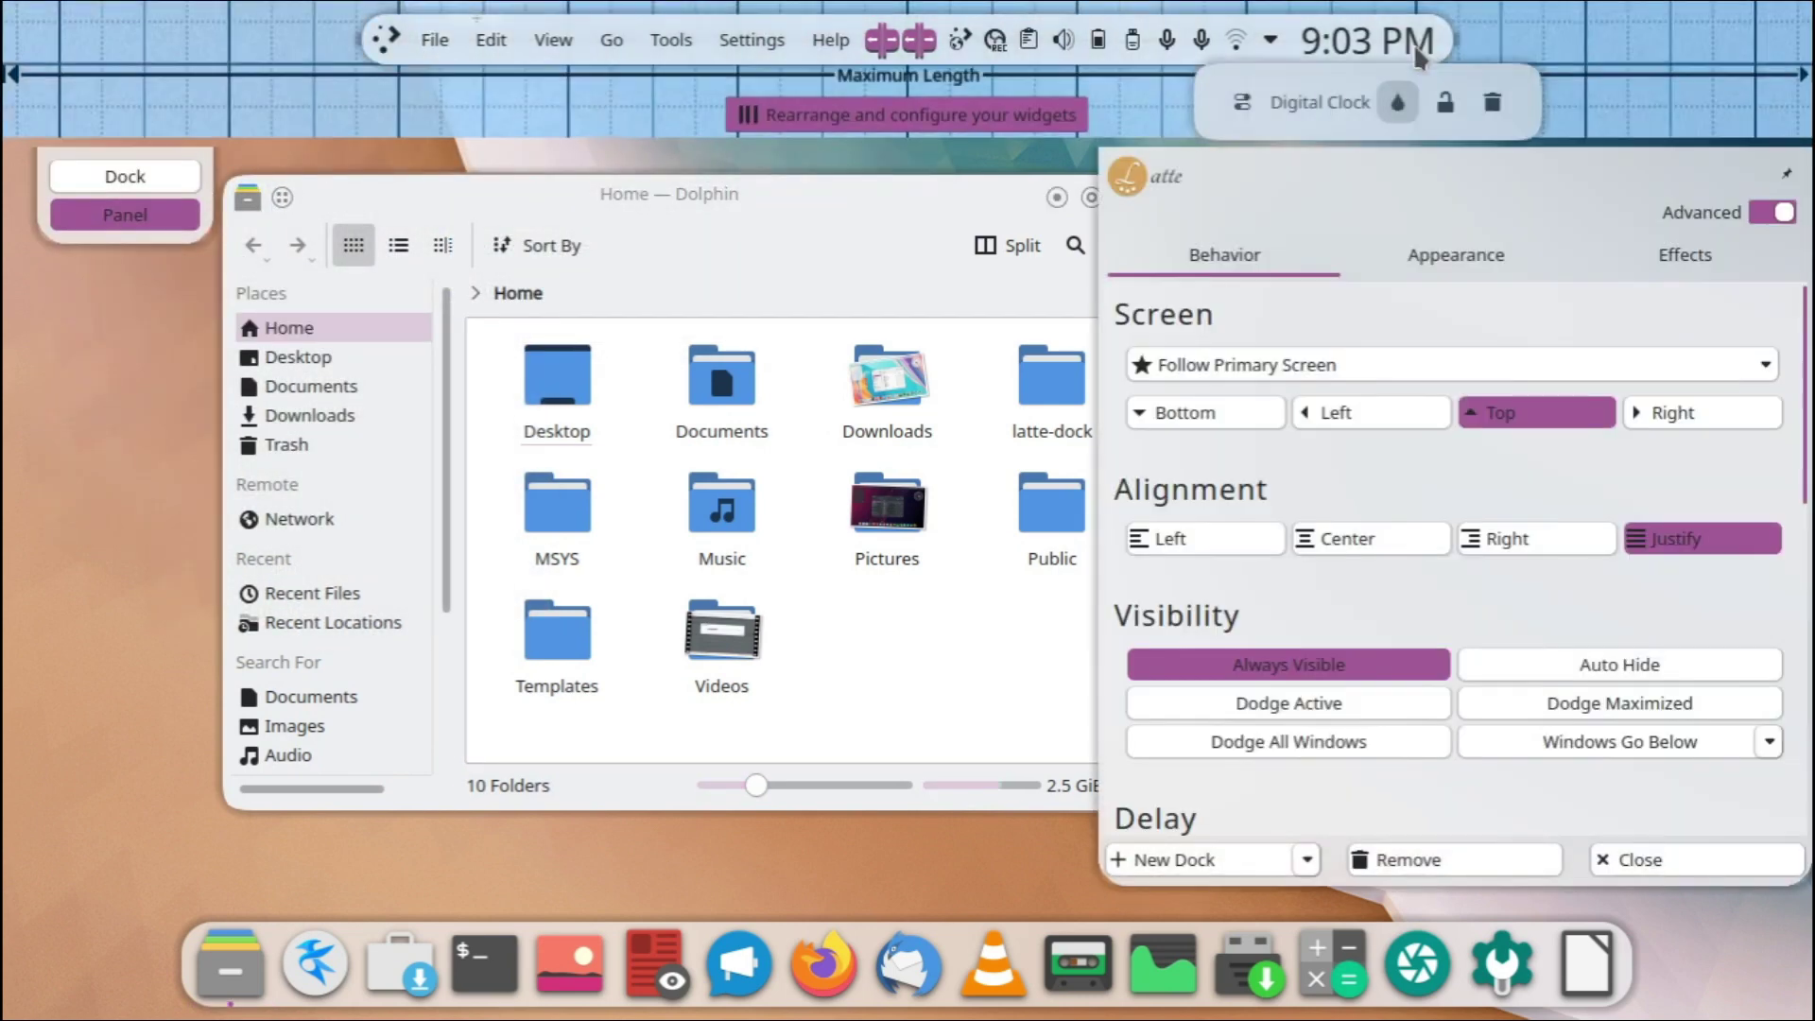
{"action": "left_click", "coordinate": [1391, 247]}
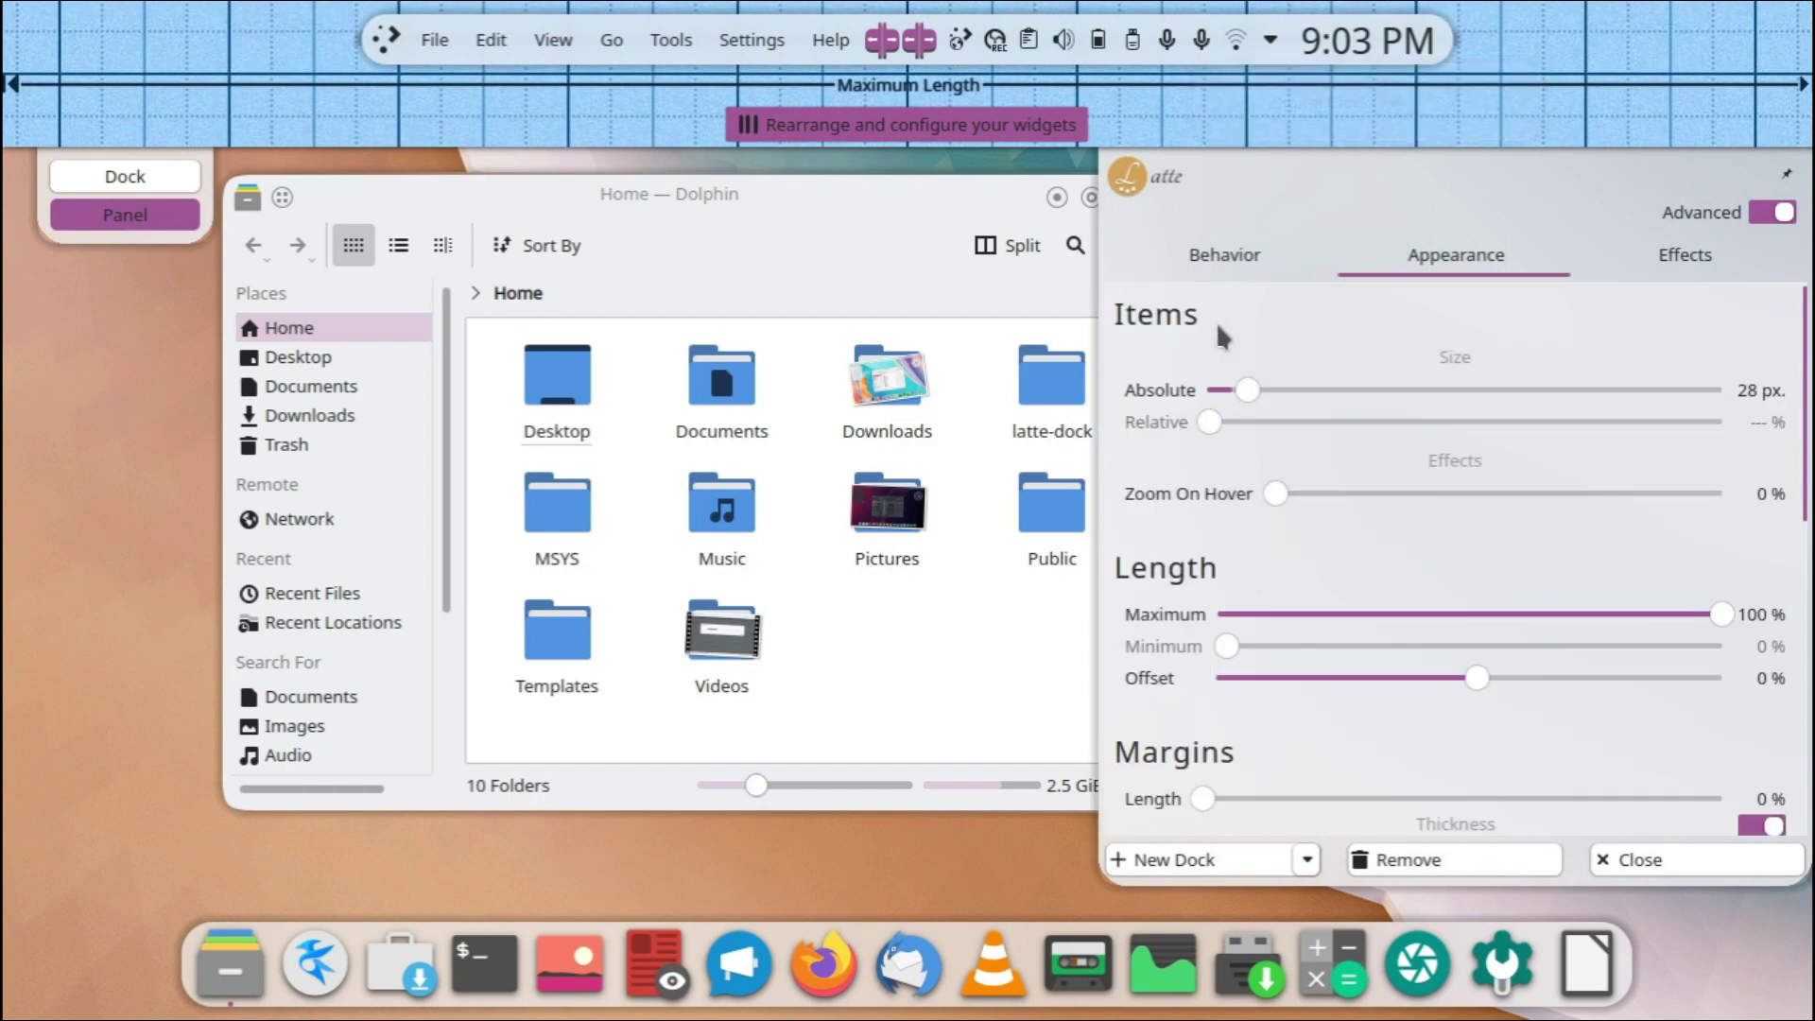
{"action": "scroll", "coordinate": [1354, 388], "scroll_direction": "down", "scroll_amount": 3}
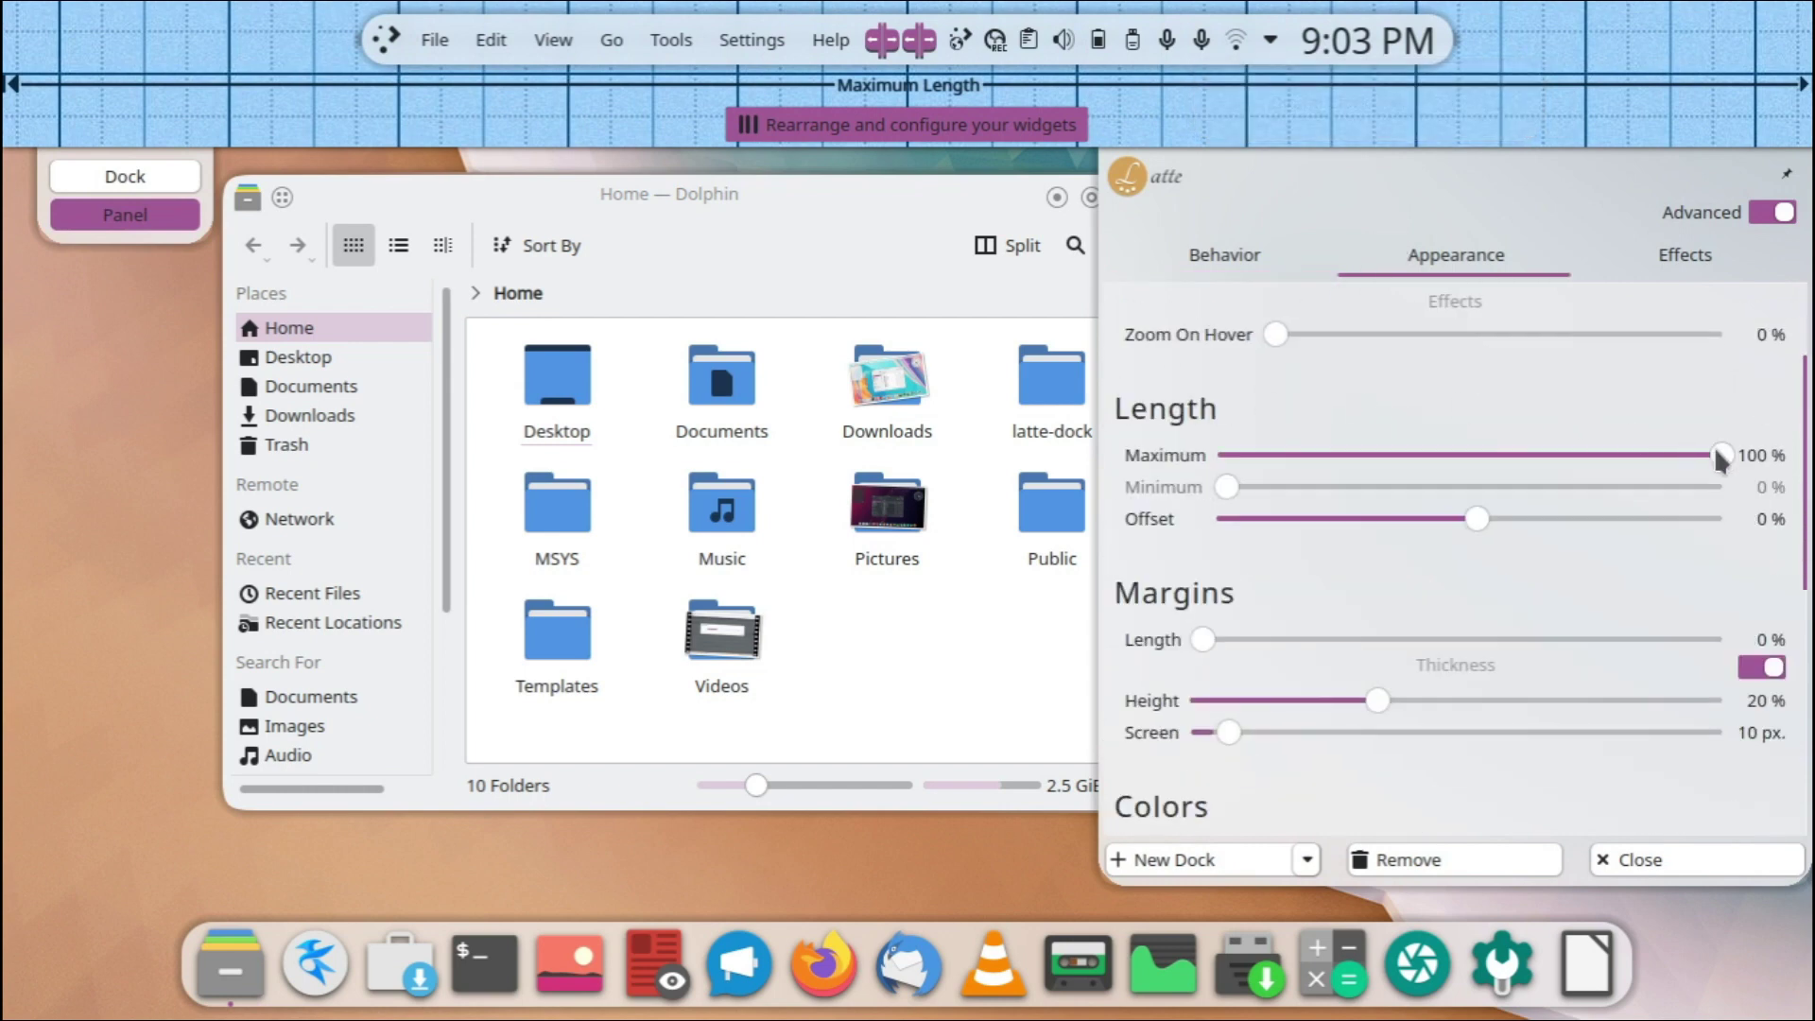
{"action": "left_click_drag", "start_coordinate": [1705, 462], "coordinate": [1698, 463]}
{"action": "scroll", "coordinate": [1692, 452], "scroll_direction": "down", "scroll_amount": 2}
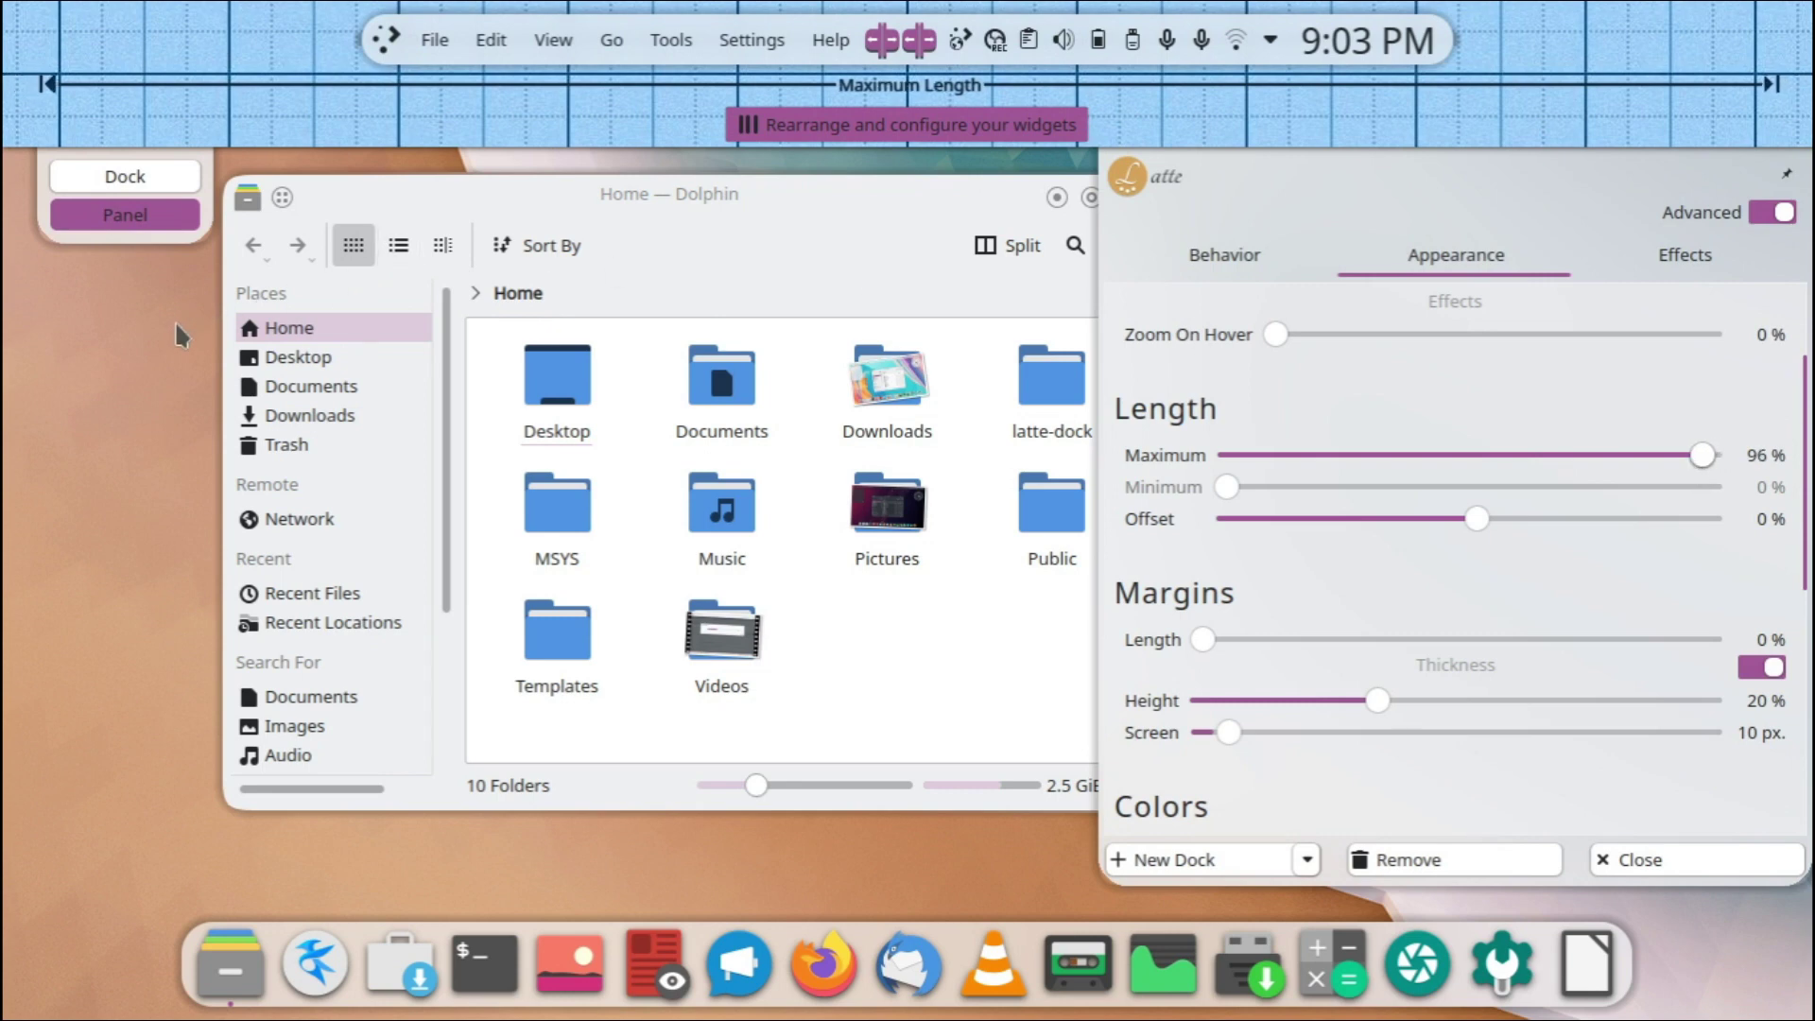
{"action": "left_click", "coordinate": [177, 322]}
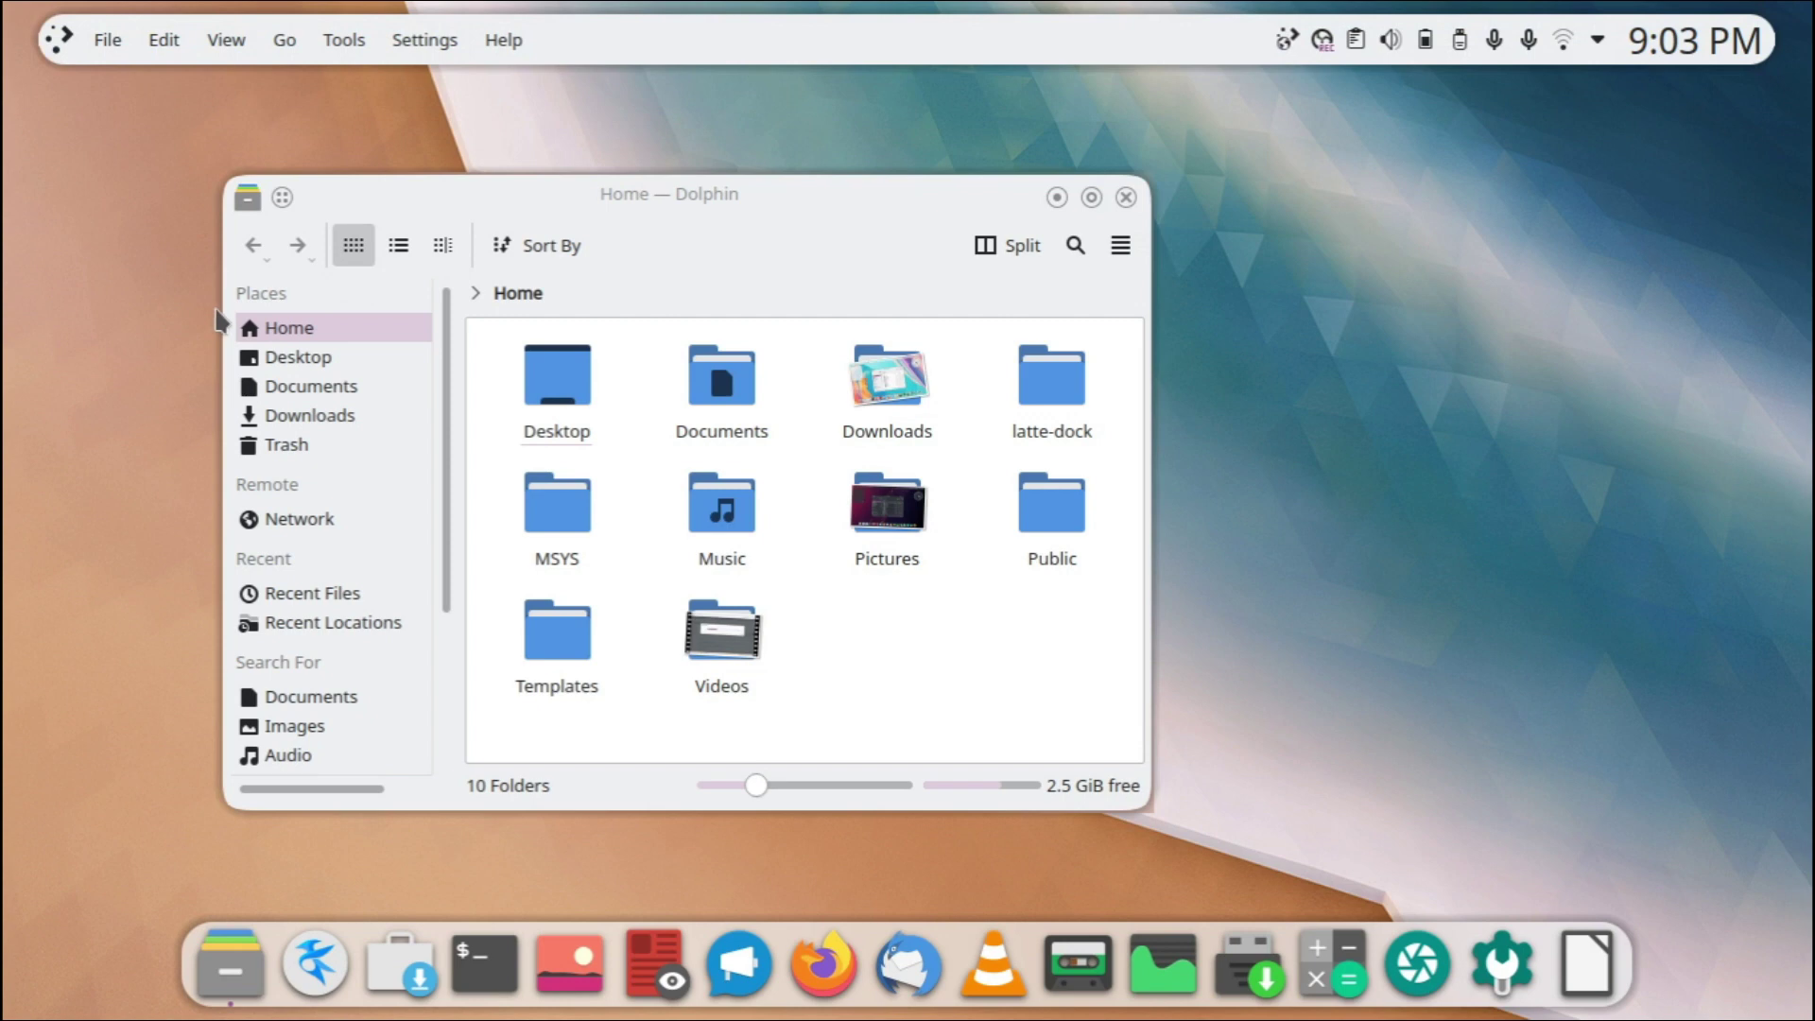
- Move the Dolphin window and maximize it to check how the floating panel behaves
{"action": "left_click_drag", "start_coordinate": [566, 180], "coordinate": [625, 180]}
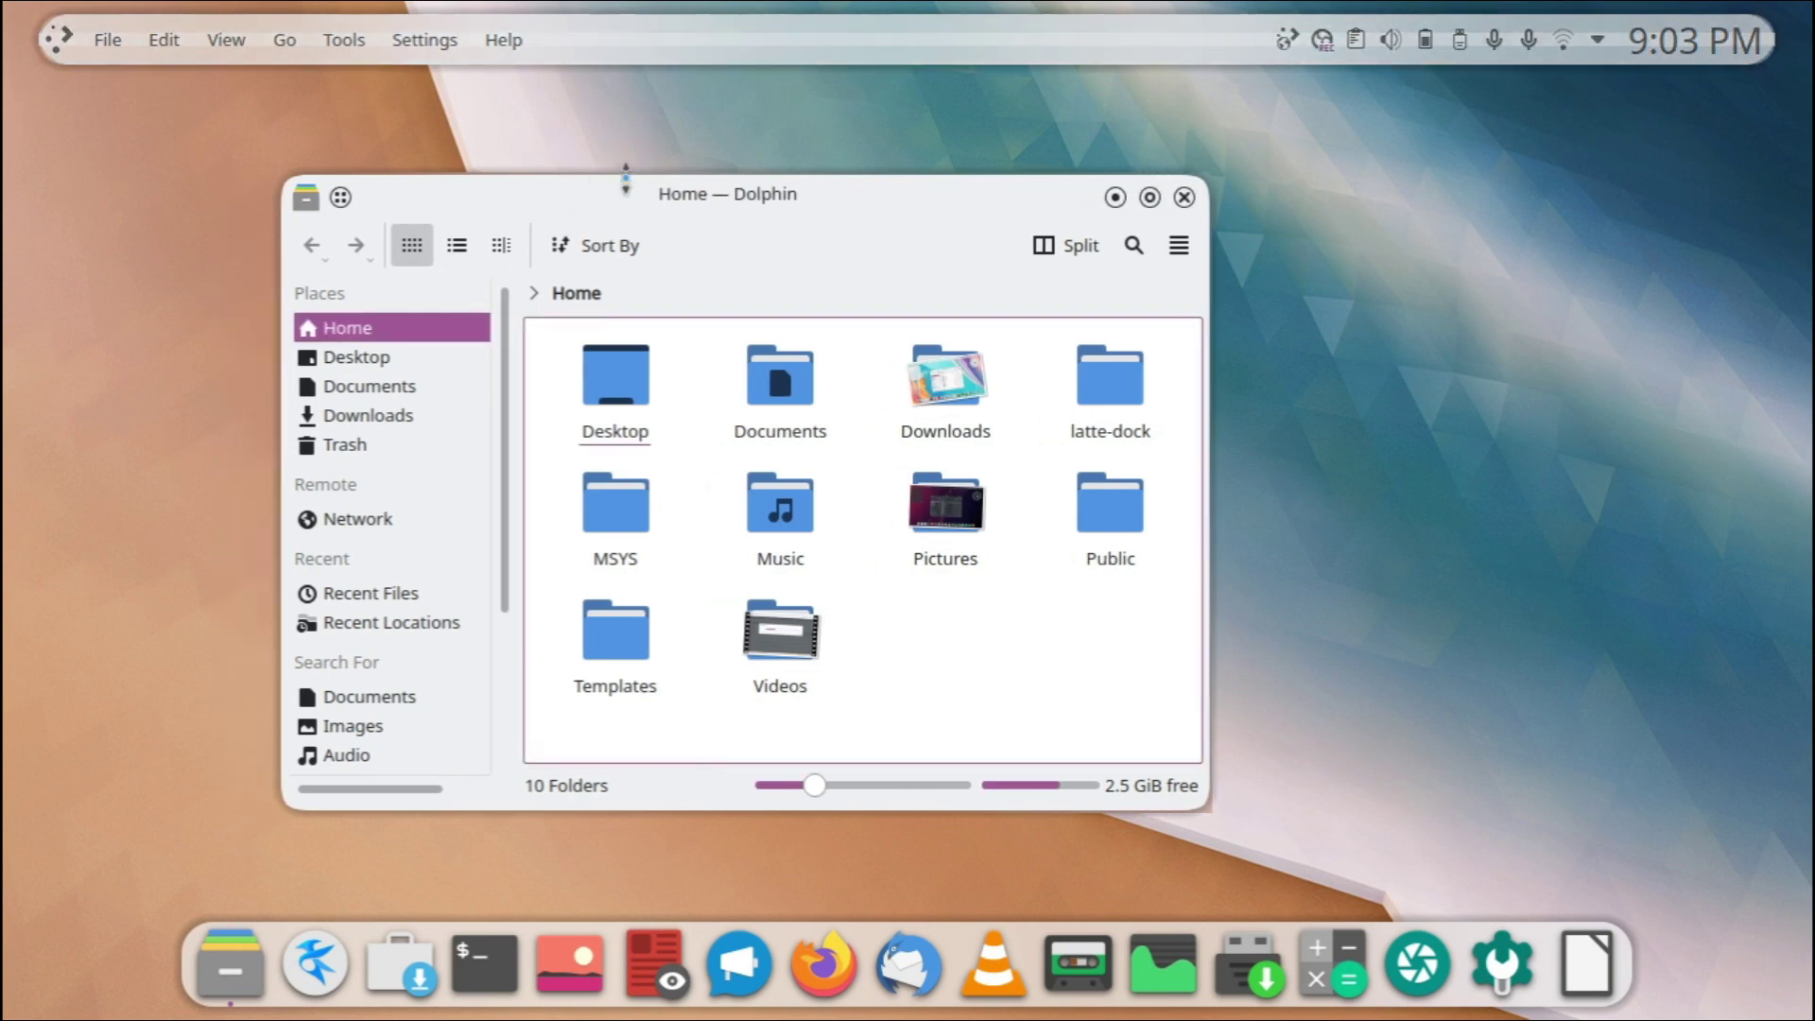
{"action": "mouse_move", "coordinate": [1771, 68]}
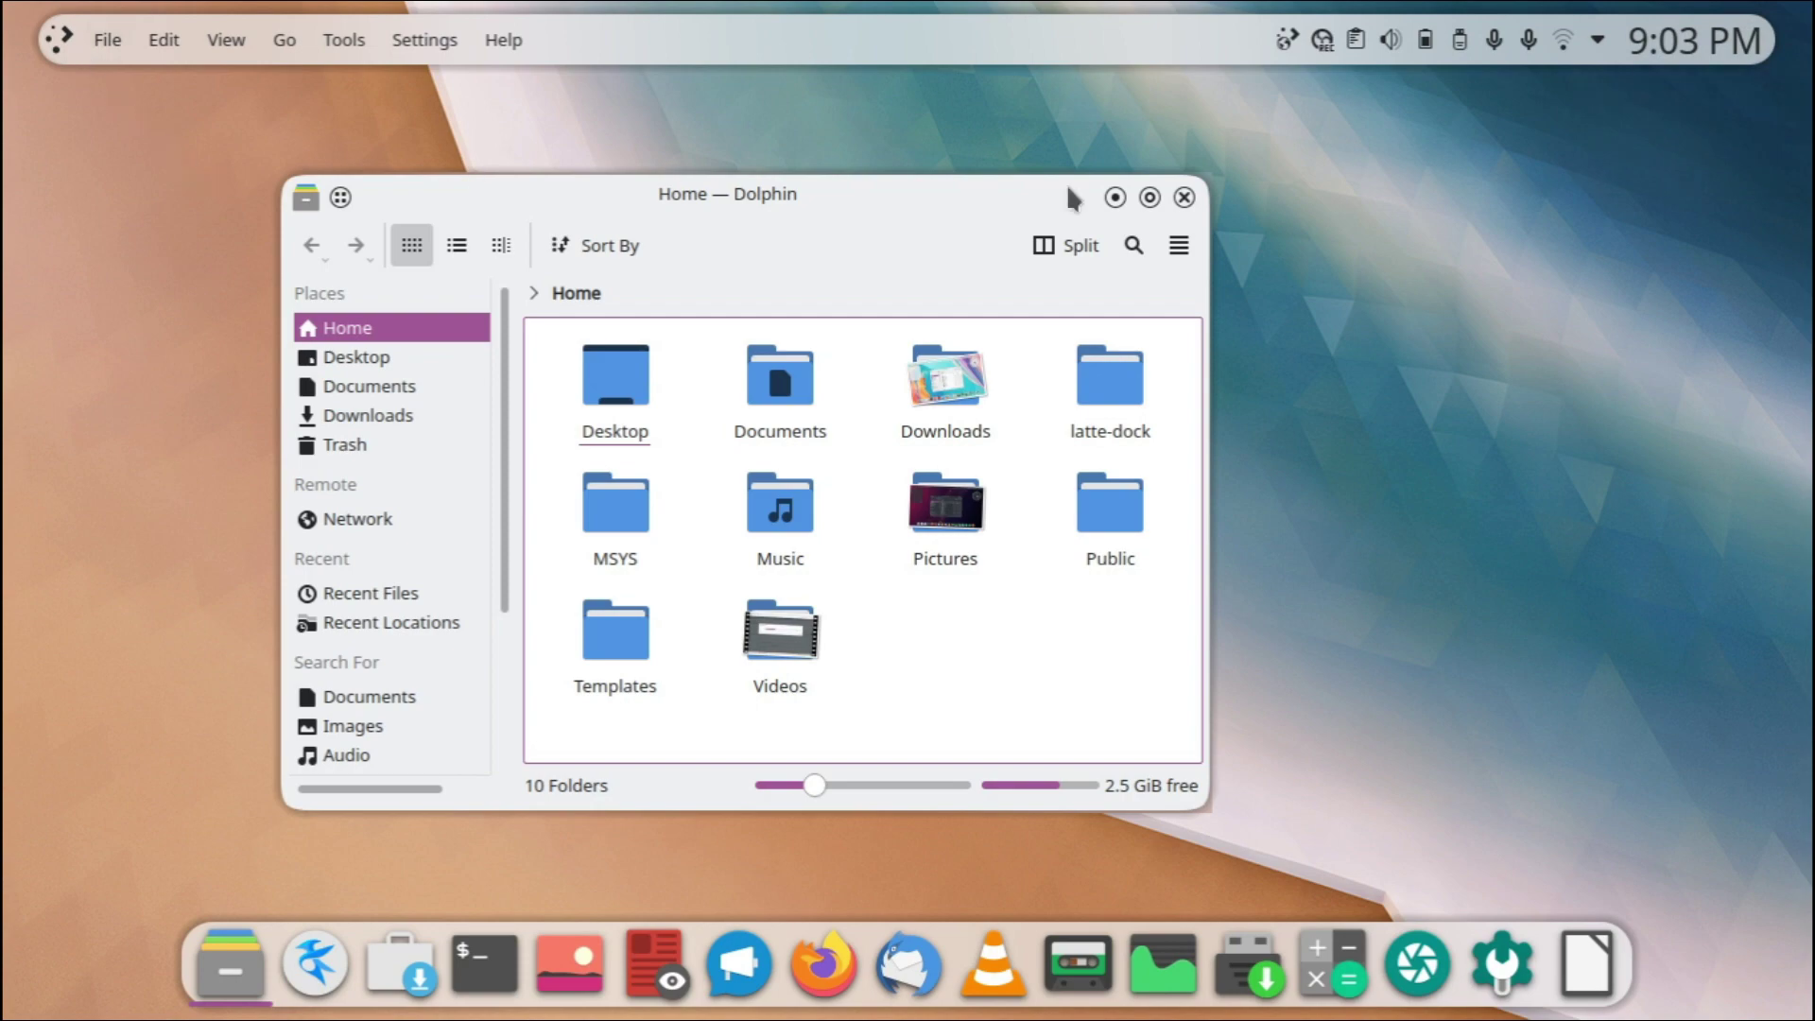
{"action": "left_click_drag", "start_coordinate": [1063, 206], "coordinate": [1133, 53]}
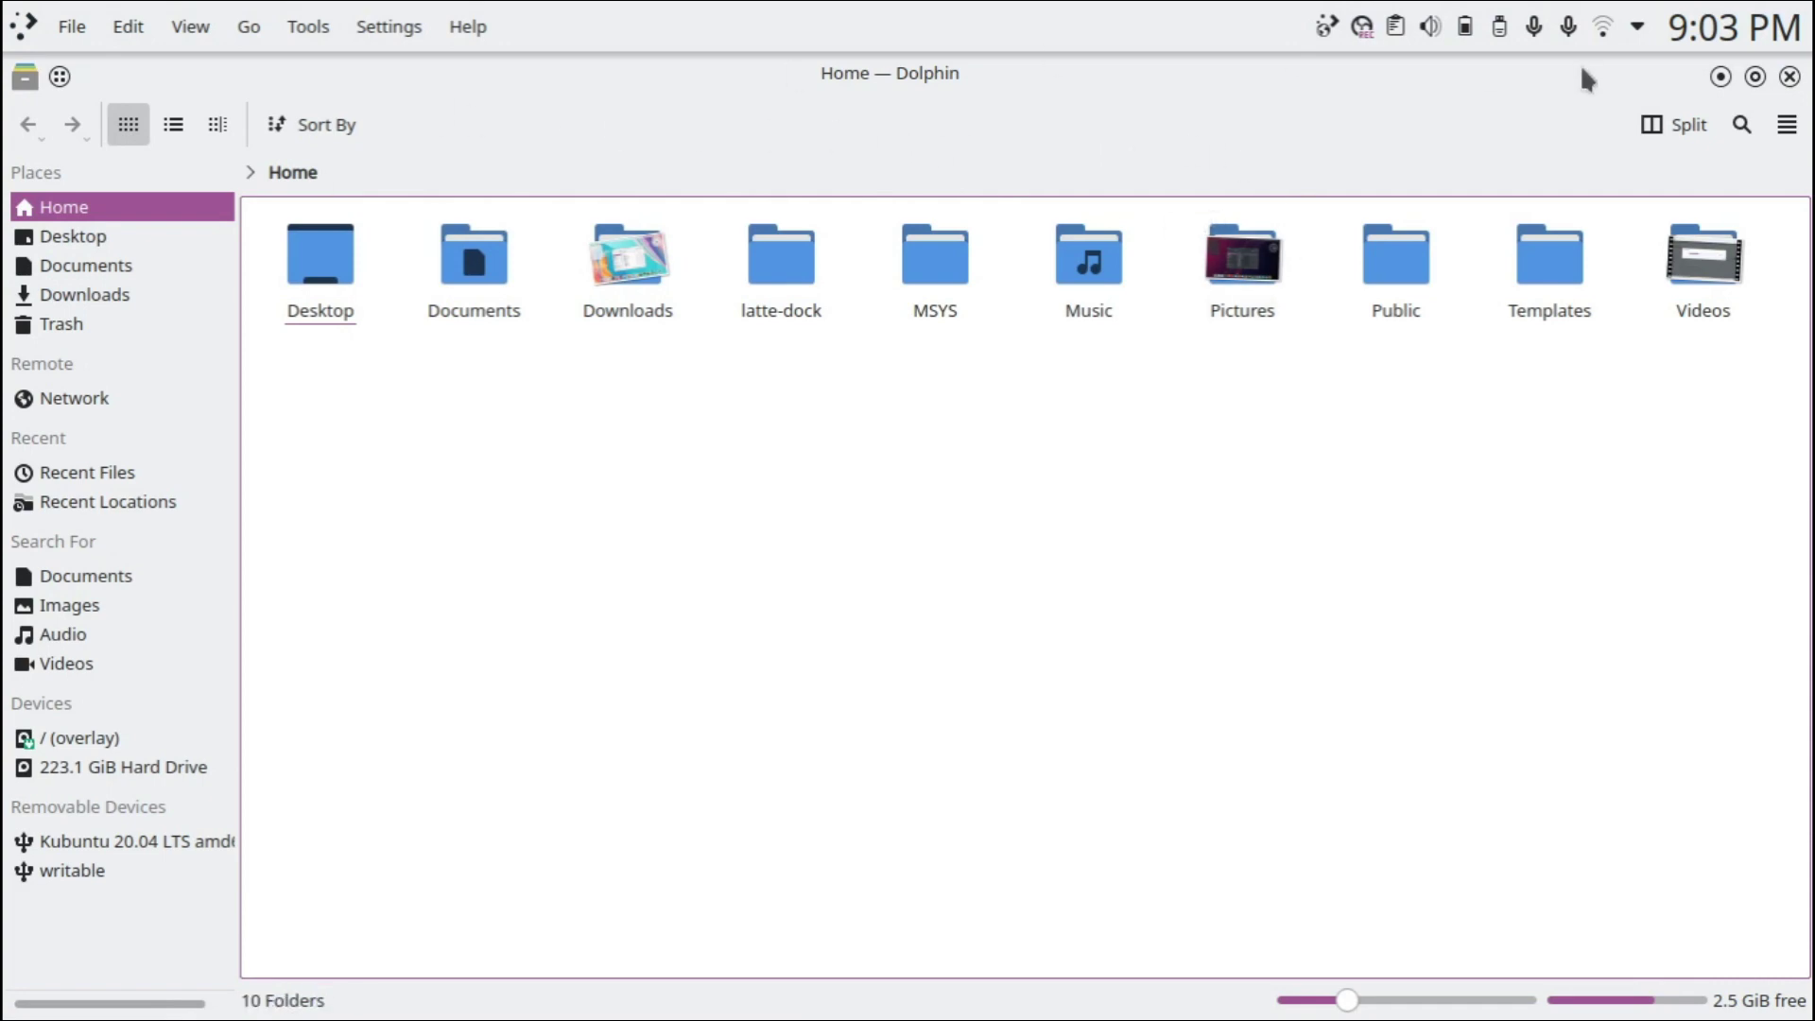
- Restore and maximize the Dolphin window a few times to check the floating panel, and close Dolphin
{"action": "left_click", "coordinate": [1755, 75]}
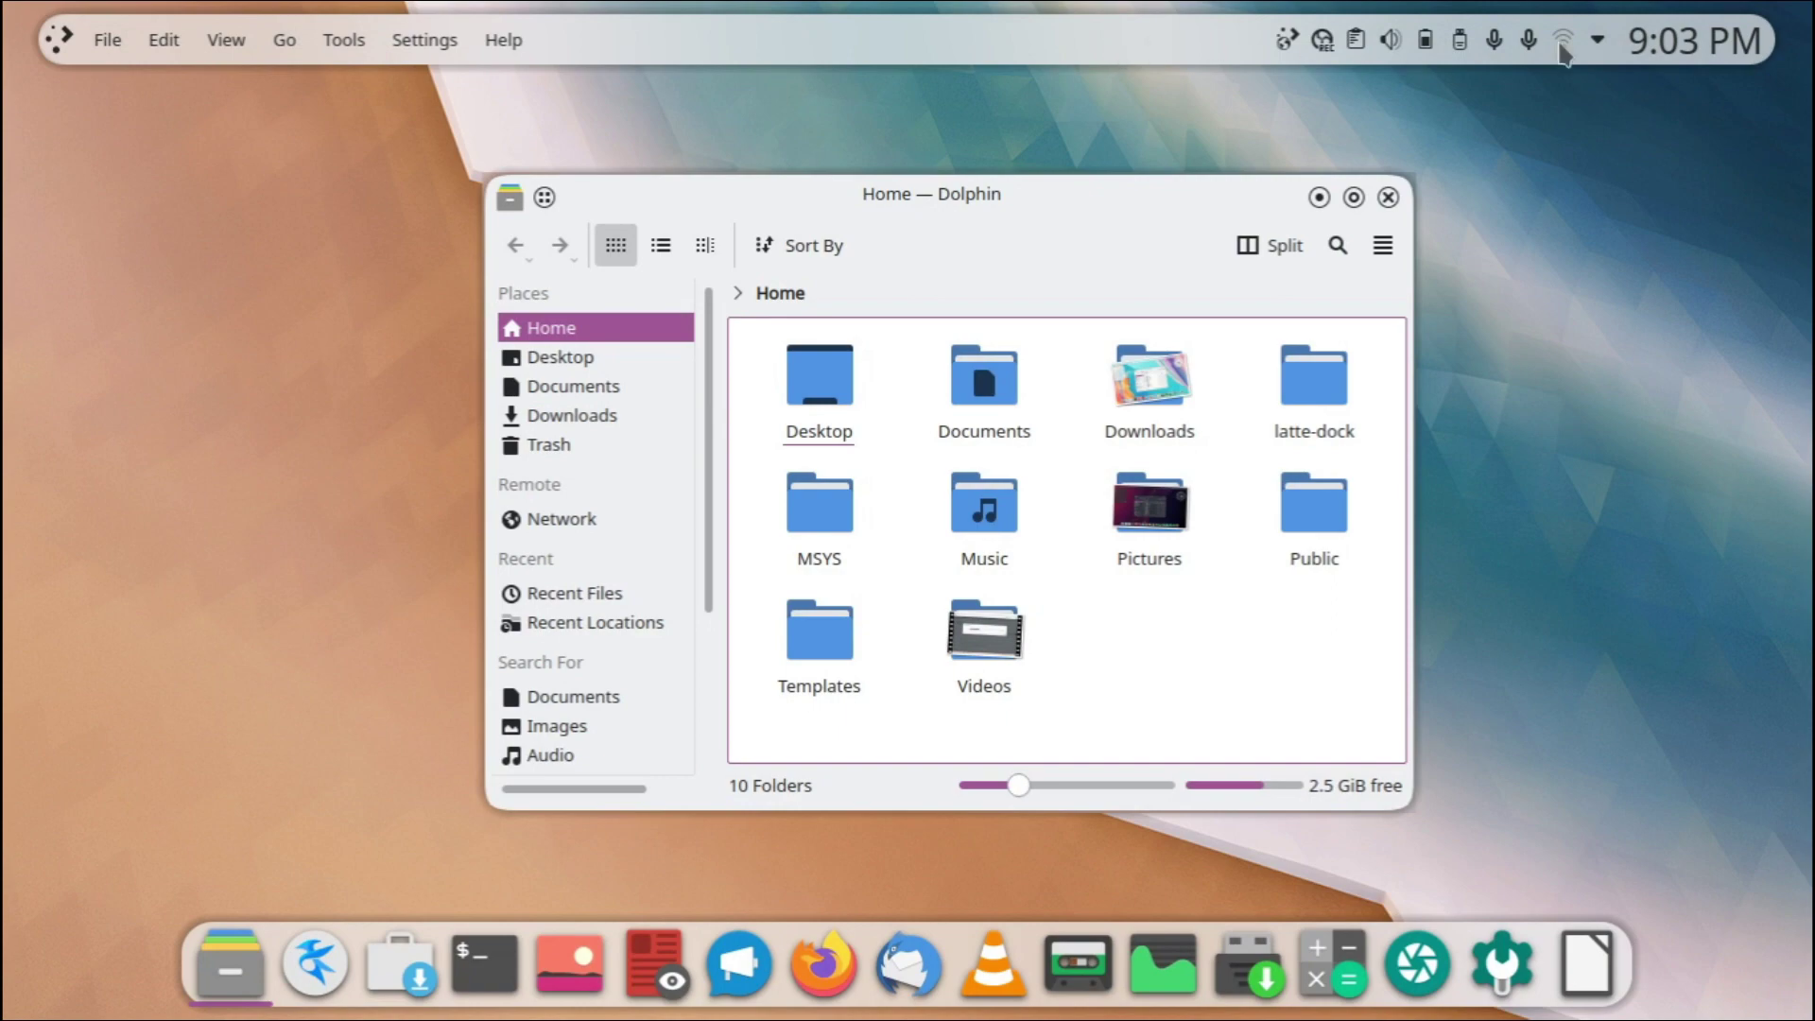
{"action": "left_click", "coordinate": [1353, 197]}
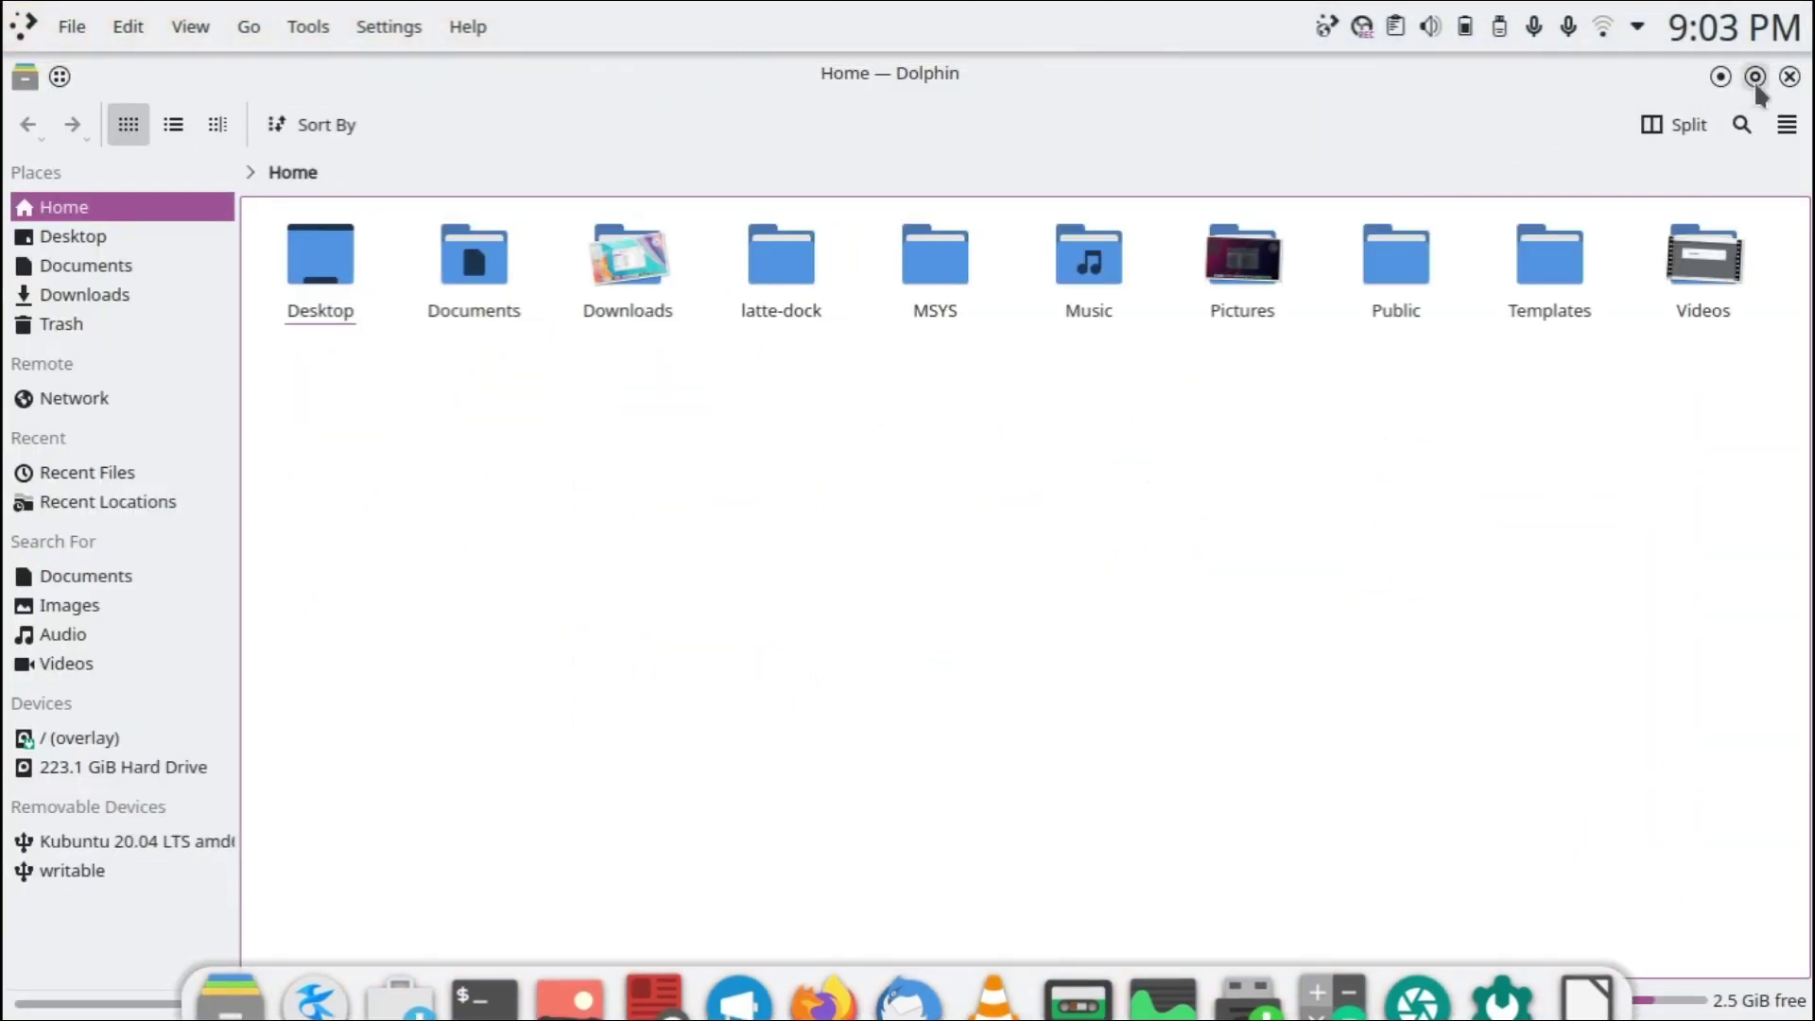
{"action": "left_click", "coordinate": [1756, 75]}
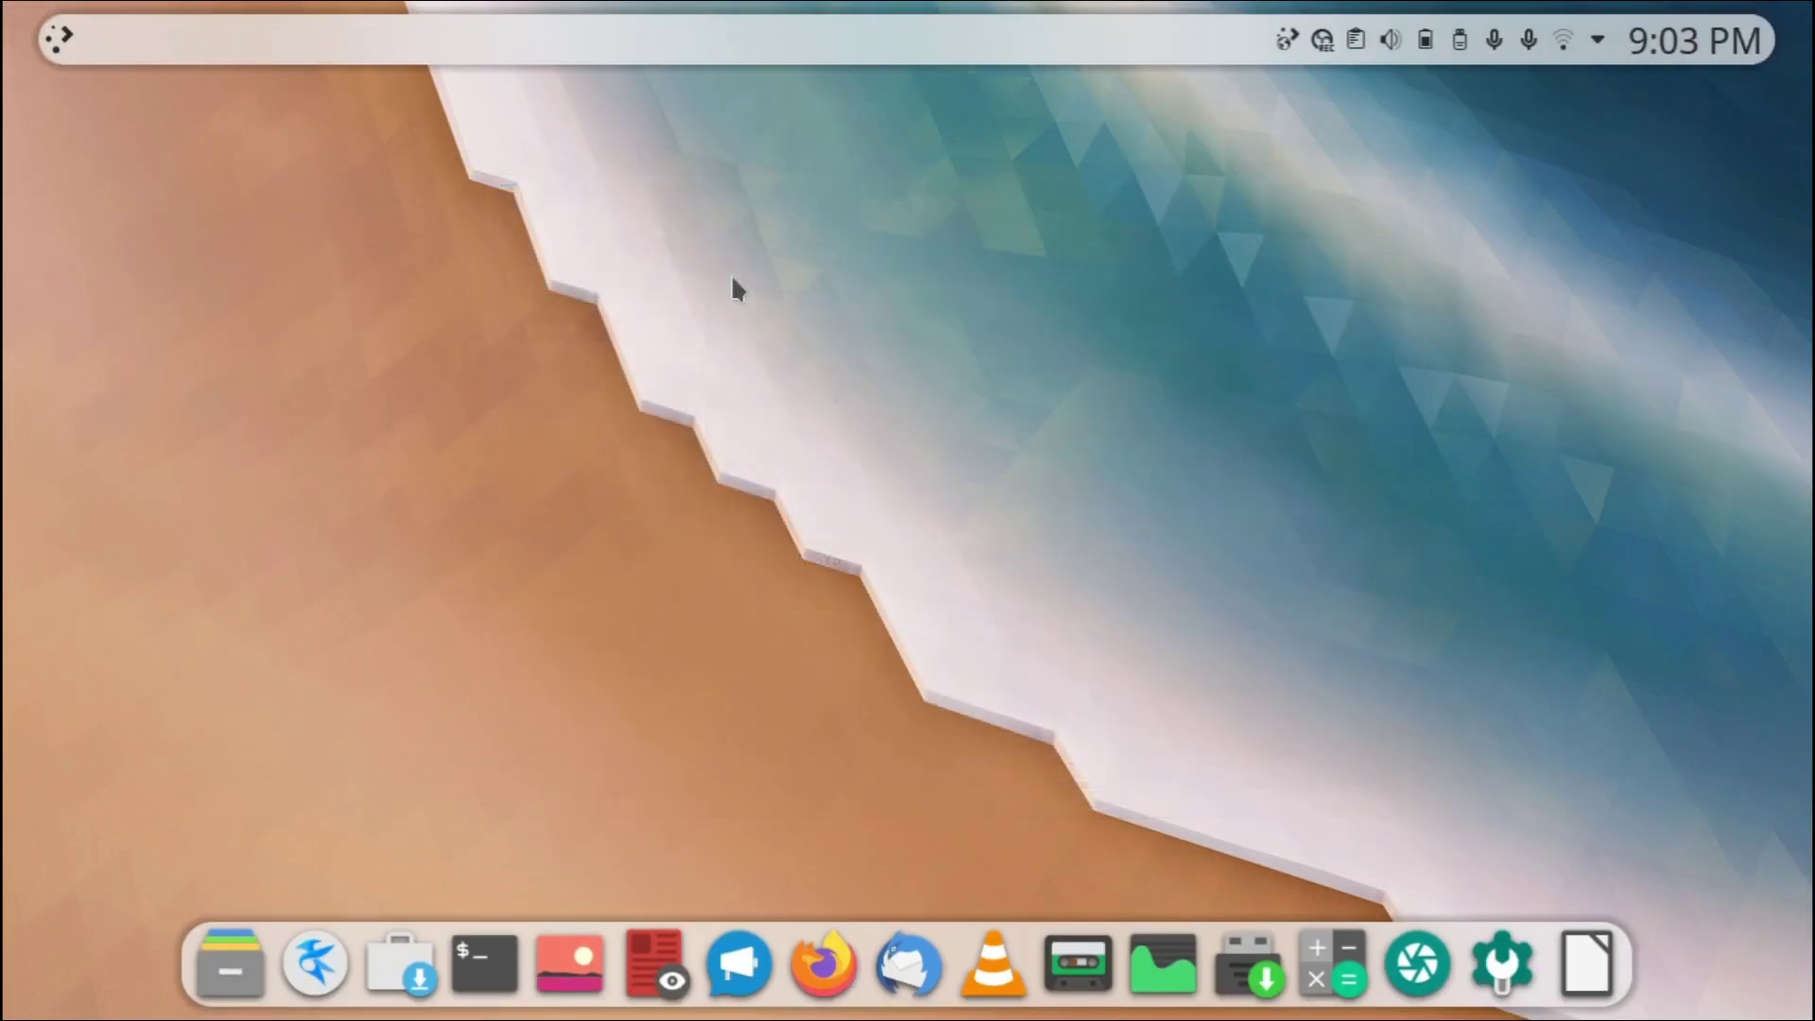
- Set the WIDESCREEN-ASPECT-16BY... image as the desktop wallpaper and close the desktop settings
{"action": "right_click", "coordinate": [732, 276]}
{"action": "left_click", "coordinate": [899, 784]}
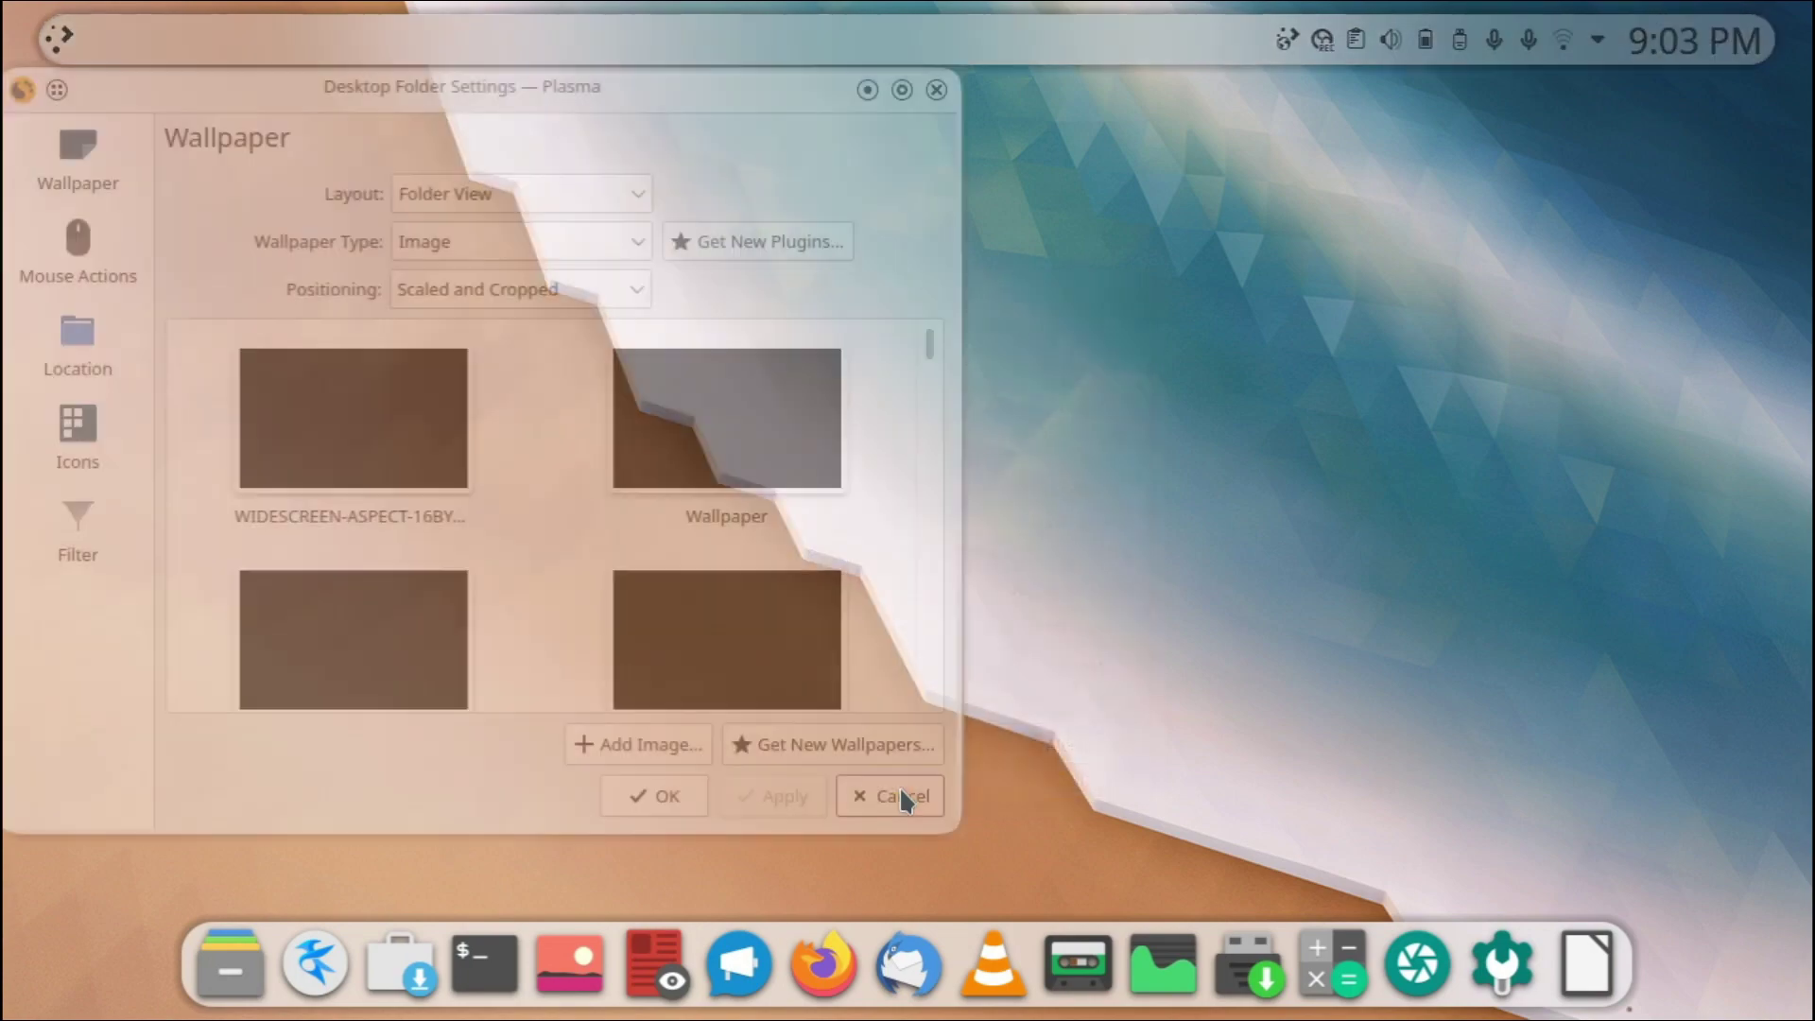
{"action": "left_click", "coordinate": [723, 799]}
{"action": "left_click_drag", "start_coordinate": [538, 86], "coordinate": [913, 143]}
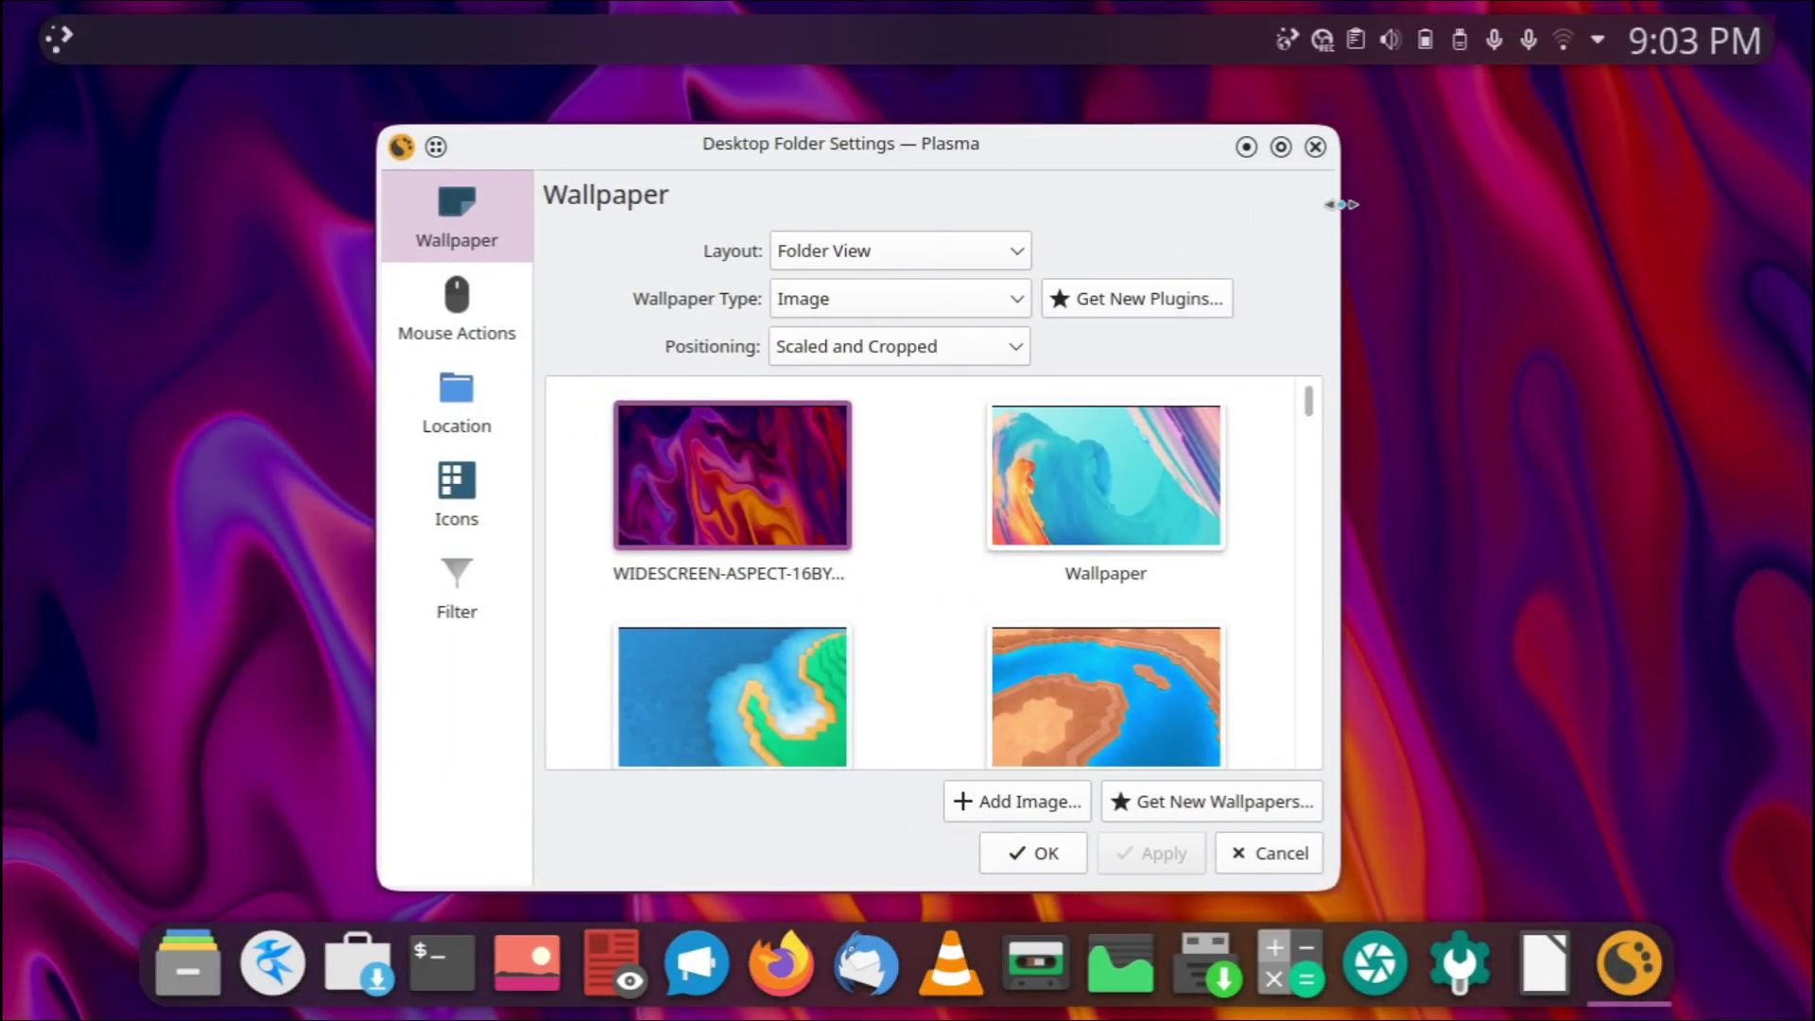
{"action": "left_click", "coordinate": [1315, 146]}
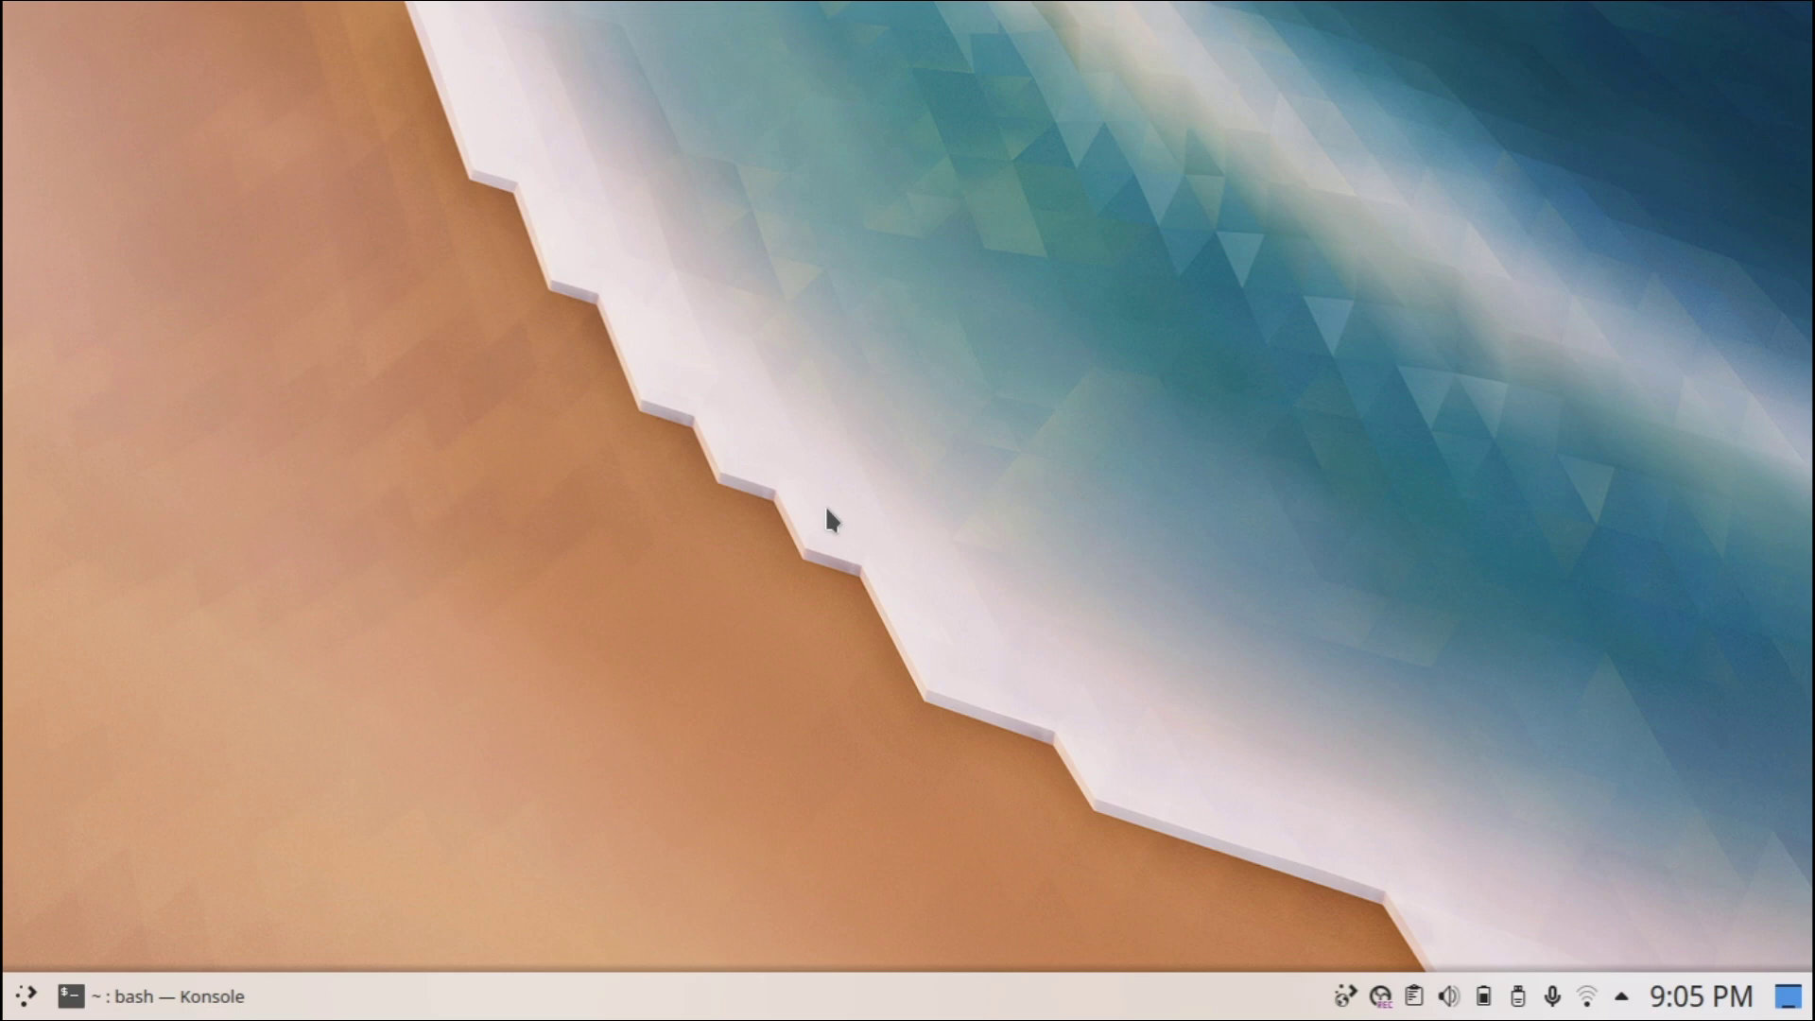
- Bring up the Konsole window, move it to the middle, review the "sudo apt remove latte-dock" command and close Konsole
{"action": "left_click", "coordinate": [220, 997]}
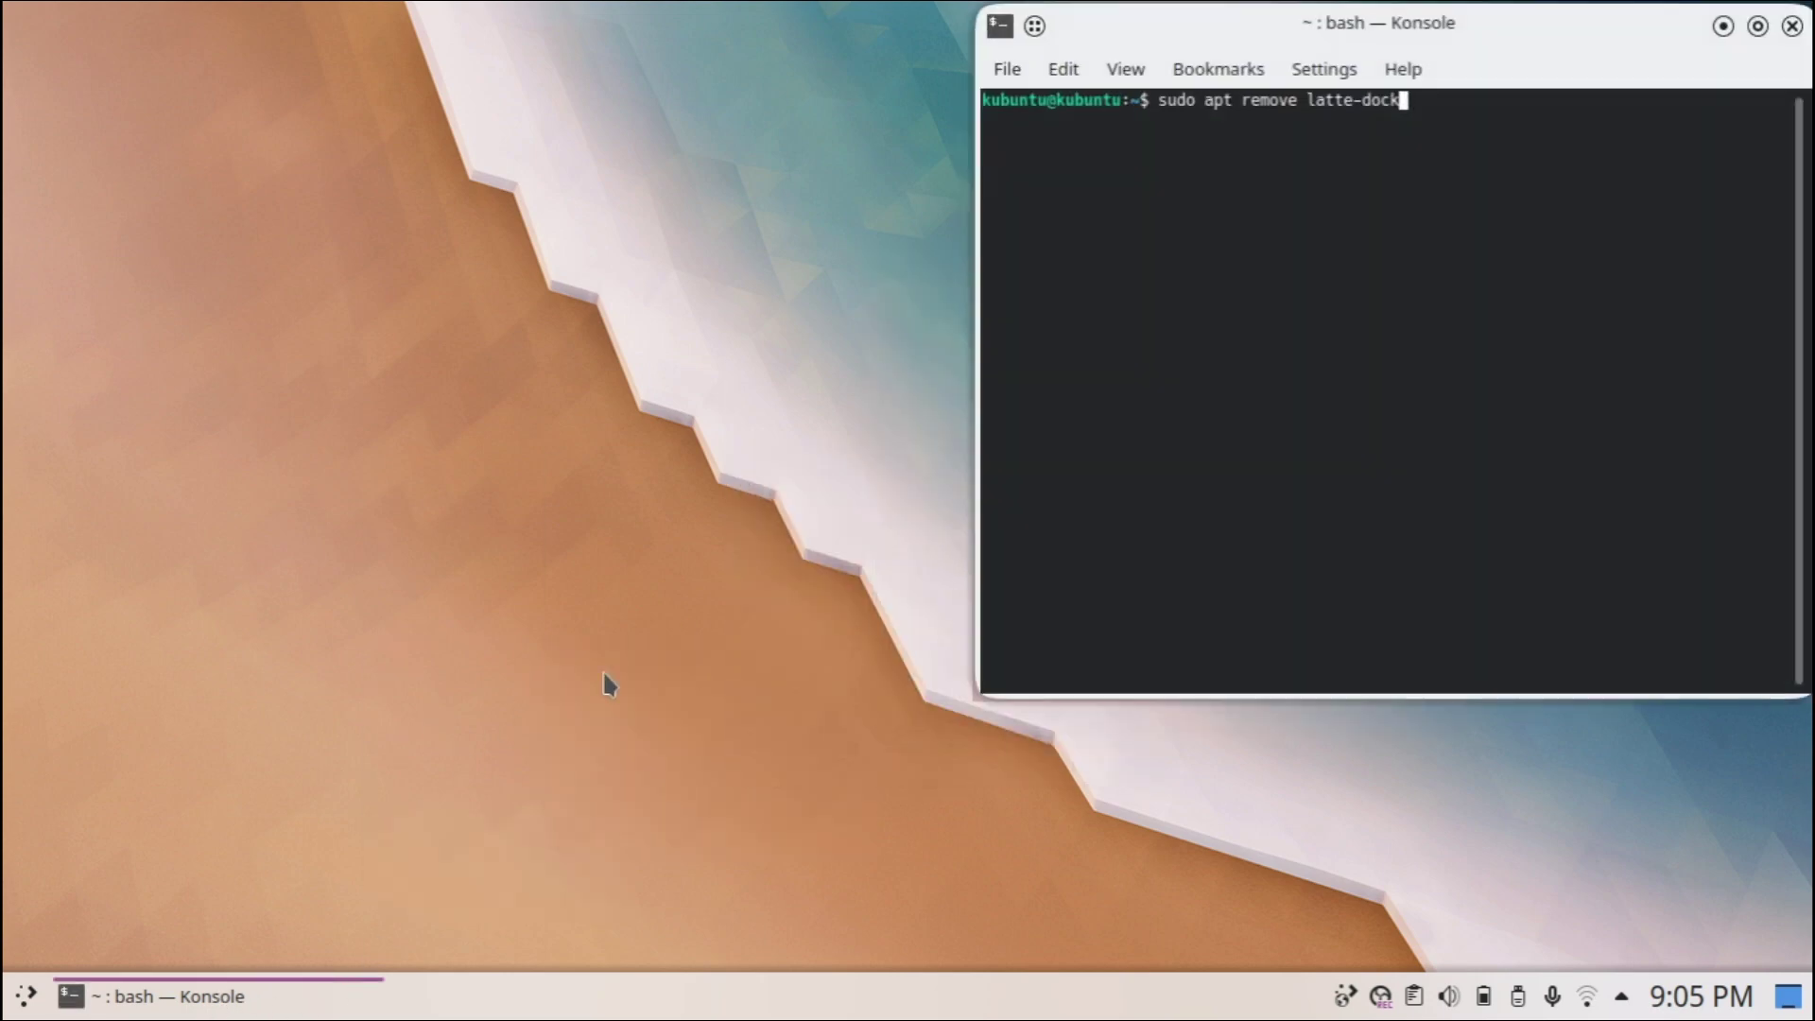
{"action": "left_click_drag", "start_coordinate": [1122, 37], "coordinate": [531, 178]}
{"action": "left_click_drag", "start_coordinate": [837, 249], "coordinate": [478, 252]}
{"action": "left_click", "coordinate": [785, 304]}
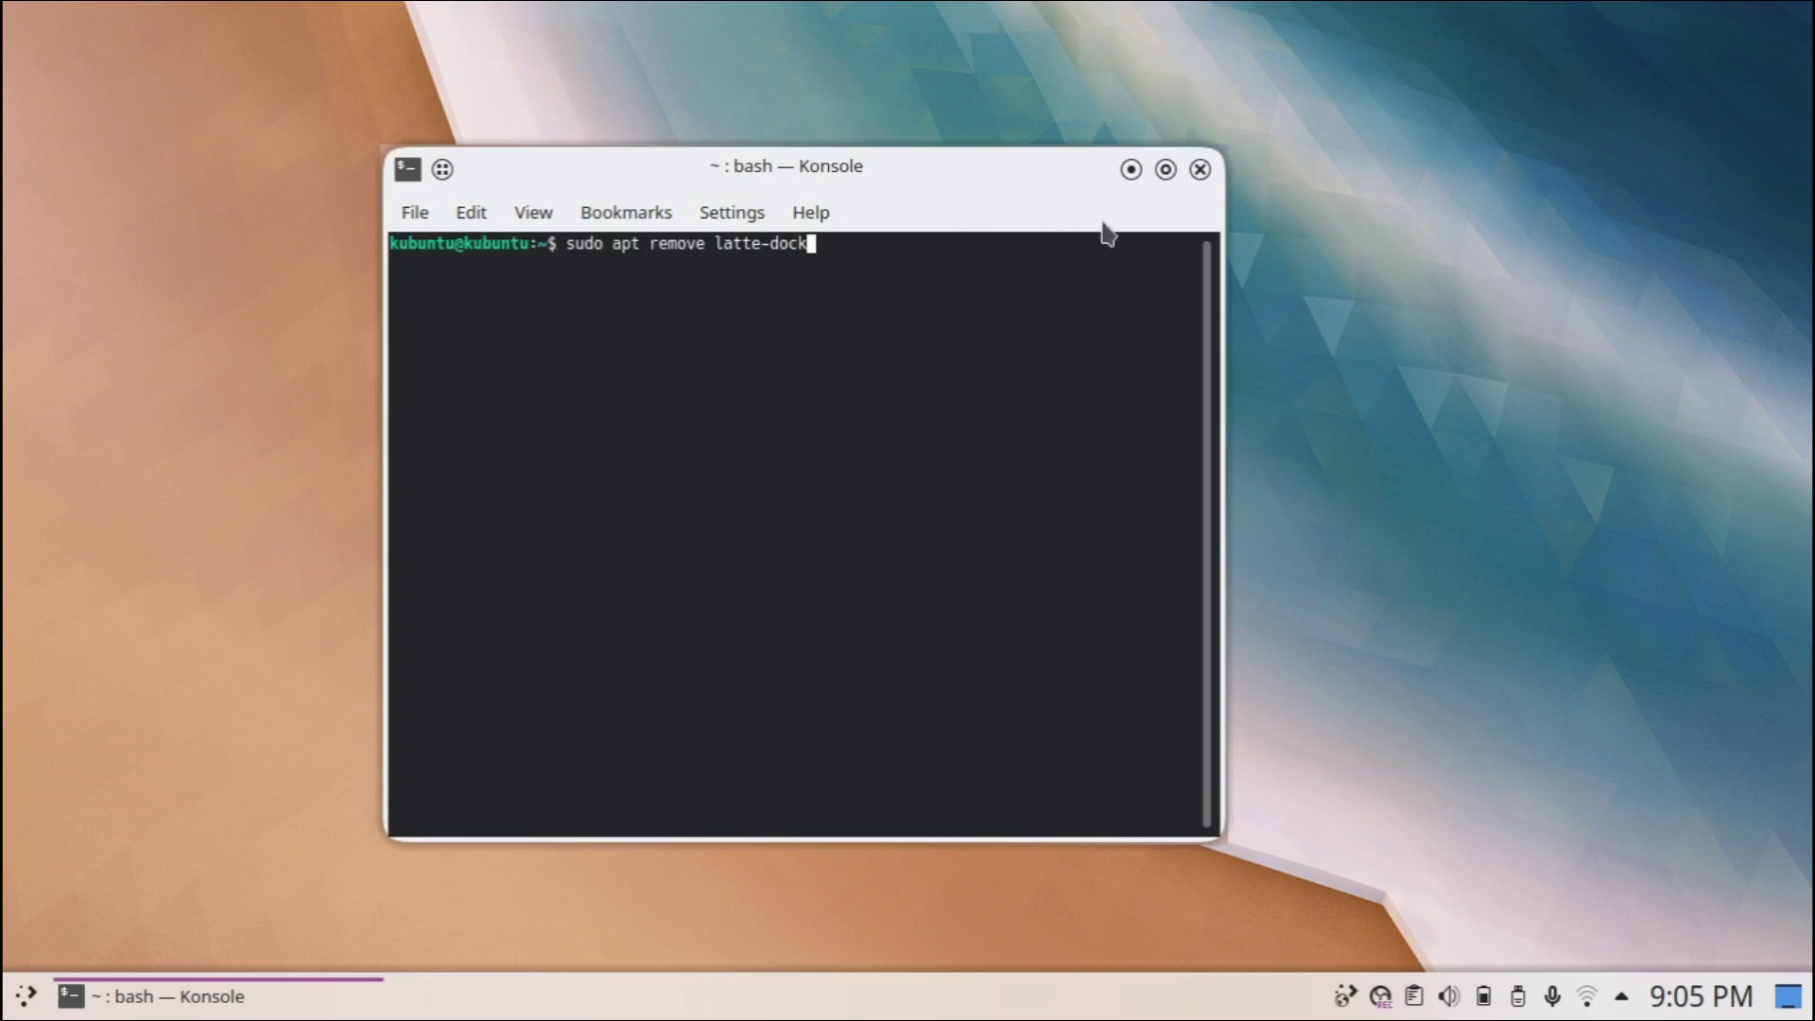
{"action": "left_click", "coordinate": [1200, 170]}
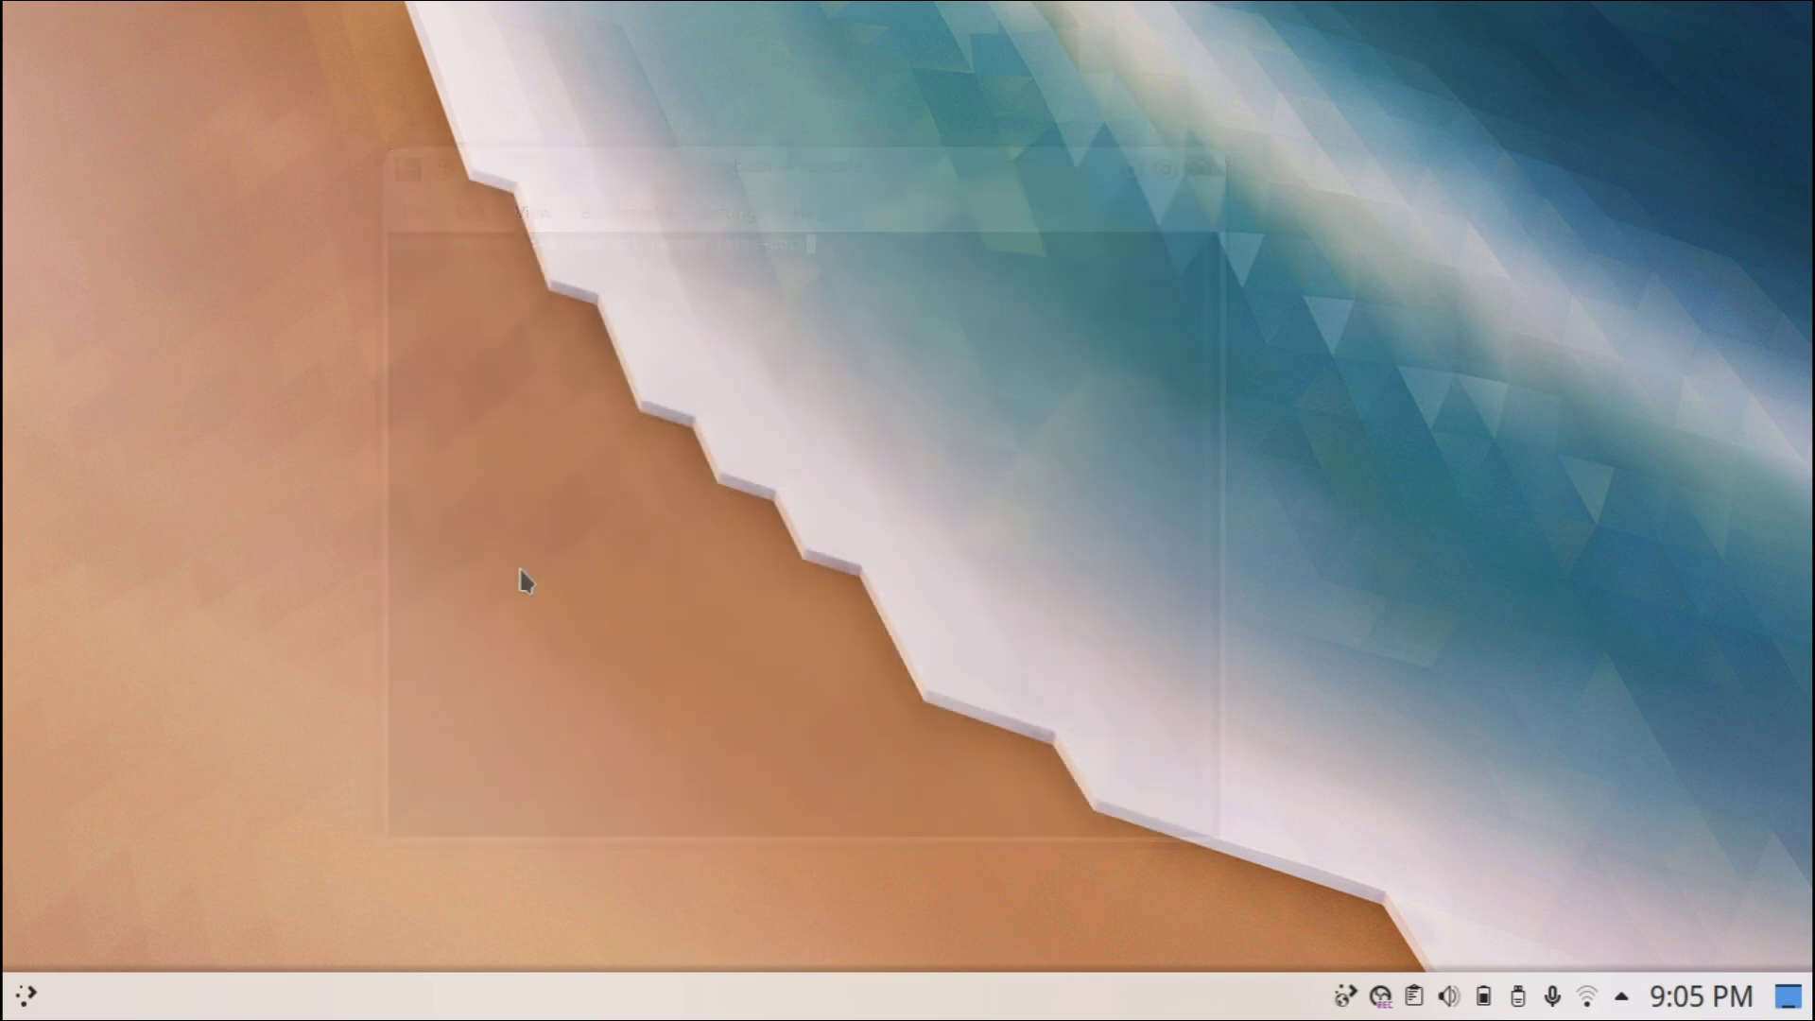
- Search the application launcher for "latte" and start Latte Dock
{"action": "left_click", "coordinate": [24, 992]}
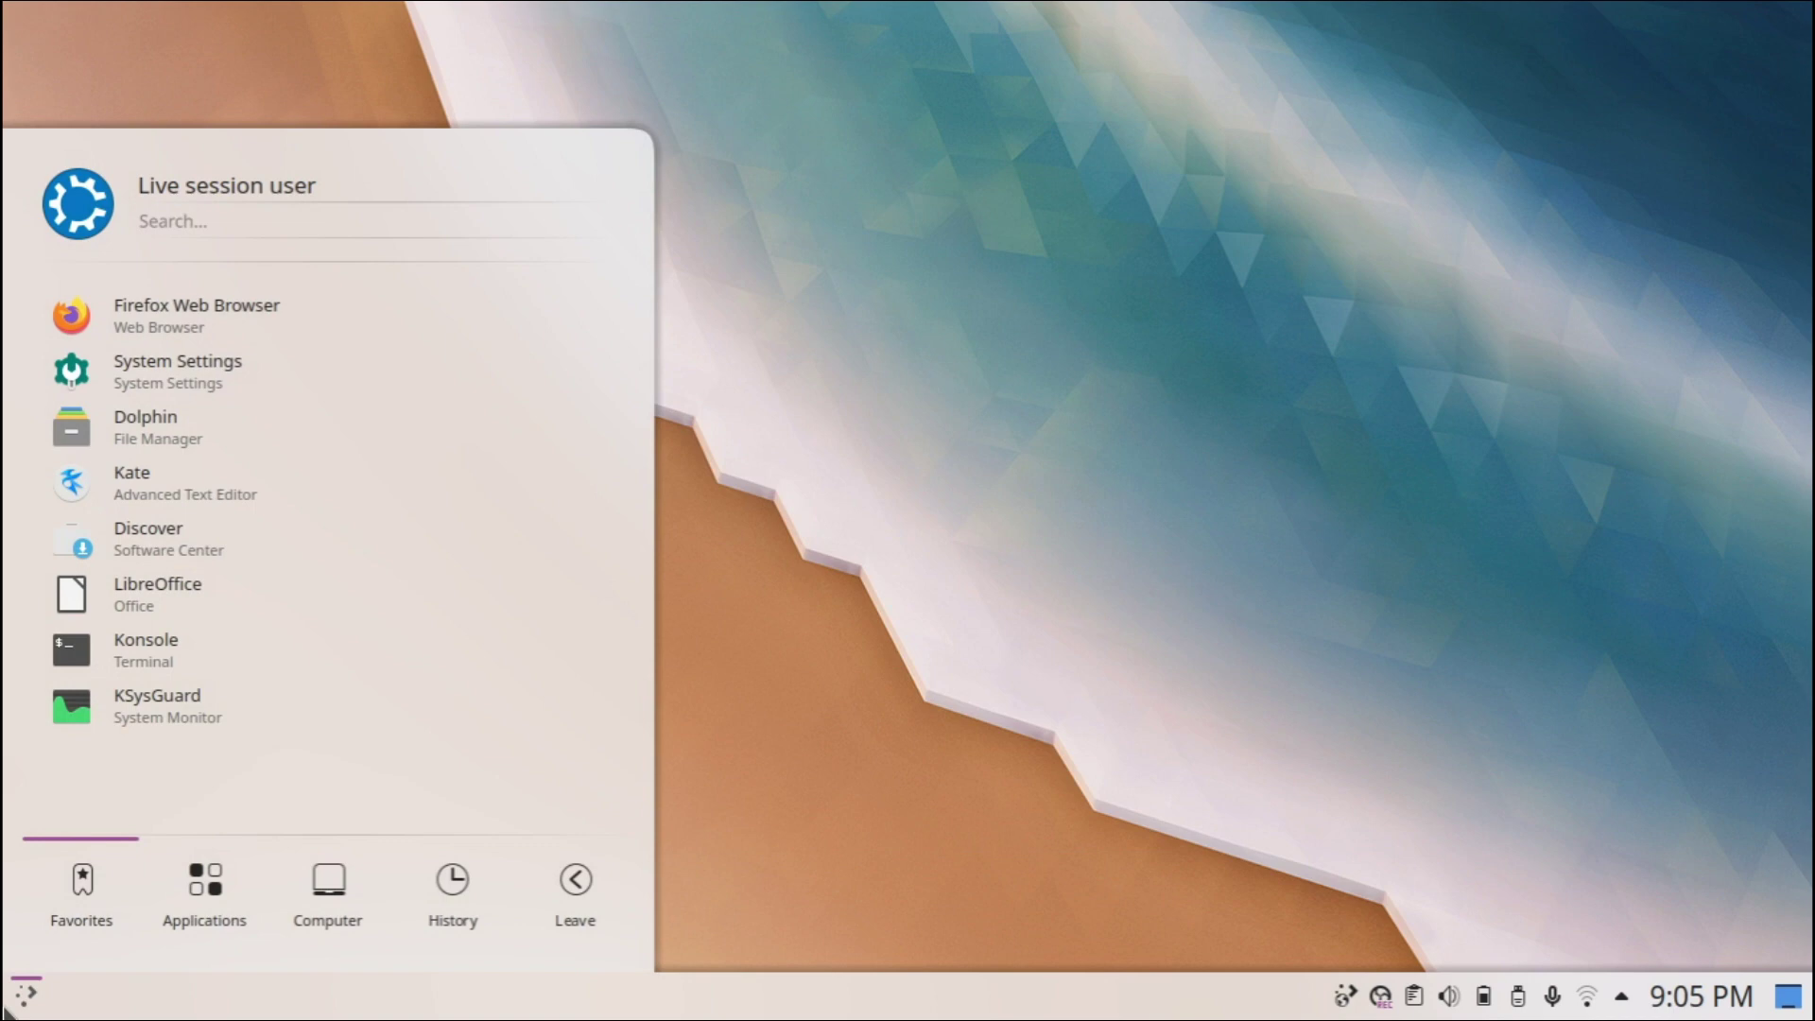
{"action": "type", "text": "latte"}
{"action": "key", "text": "Return"}
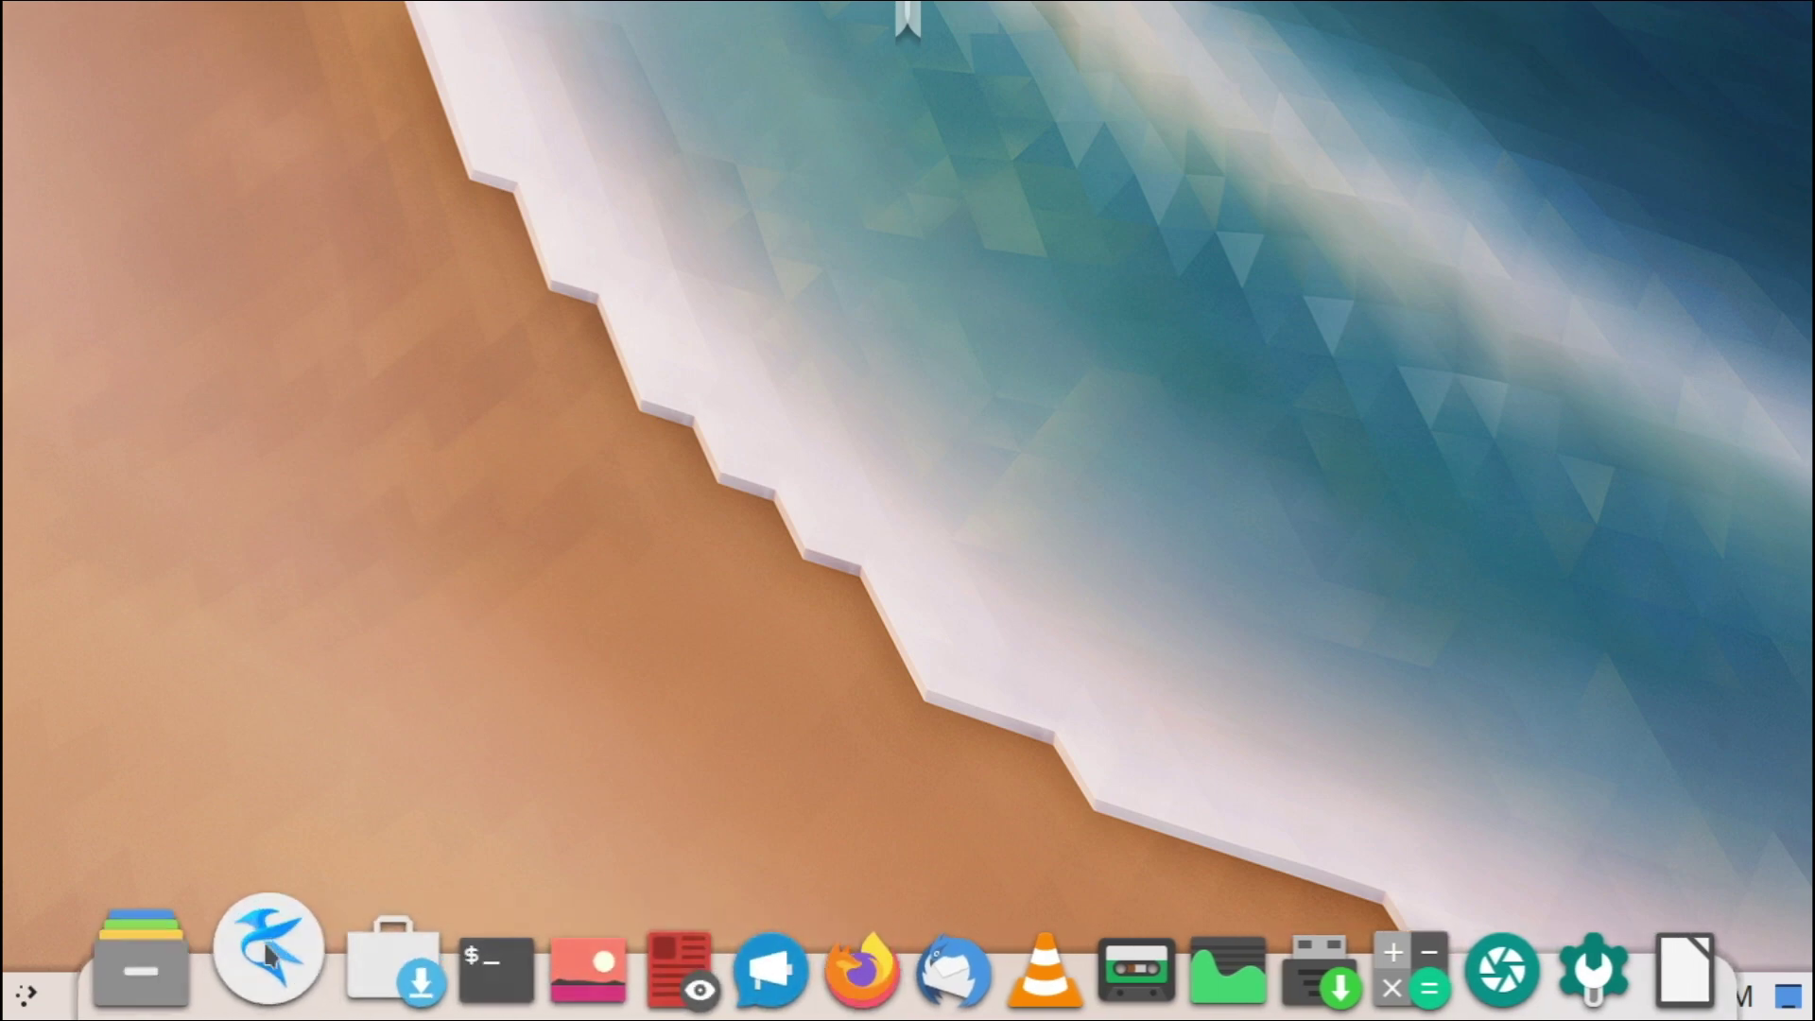
- Edit the default Plasma panel to move it to the top edge of the screen and adjust its height
{"action": "right_click", "coordinate": [68, 989]}
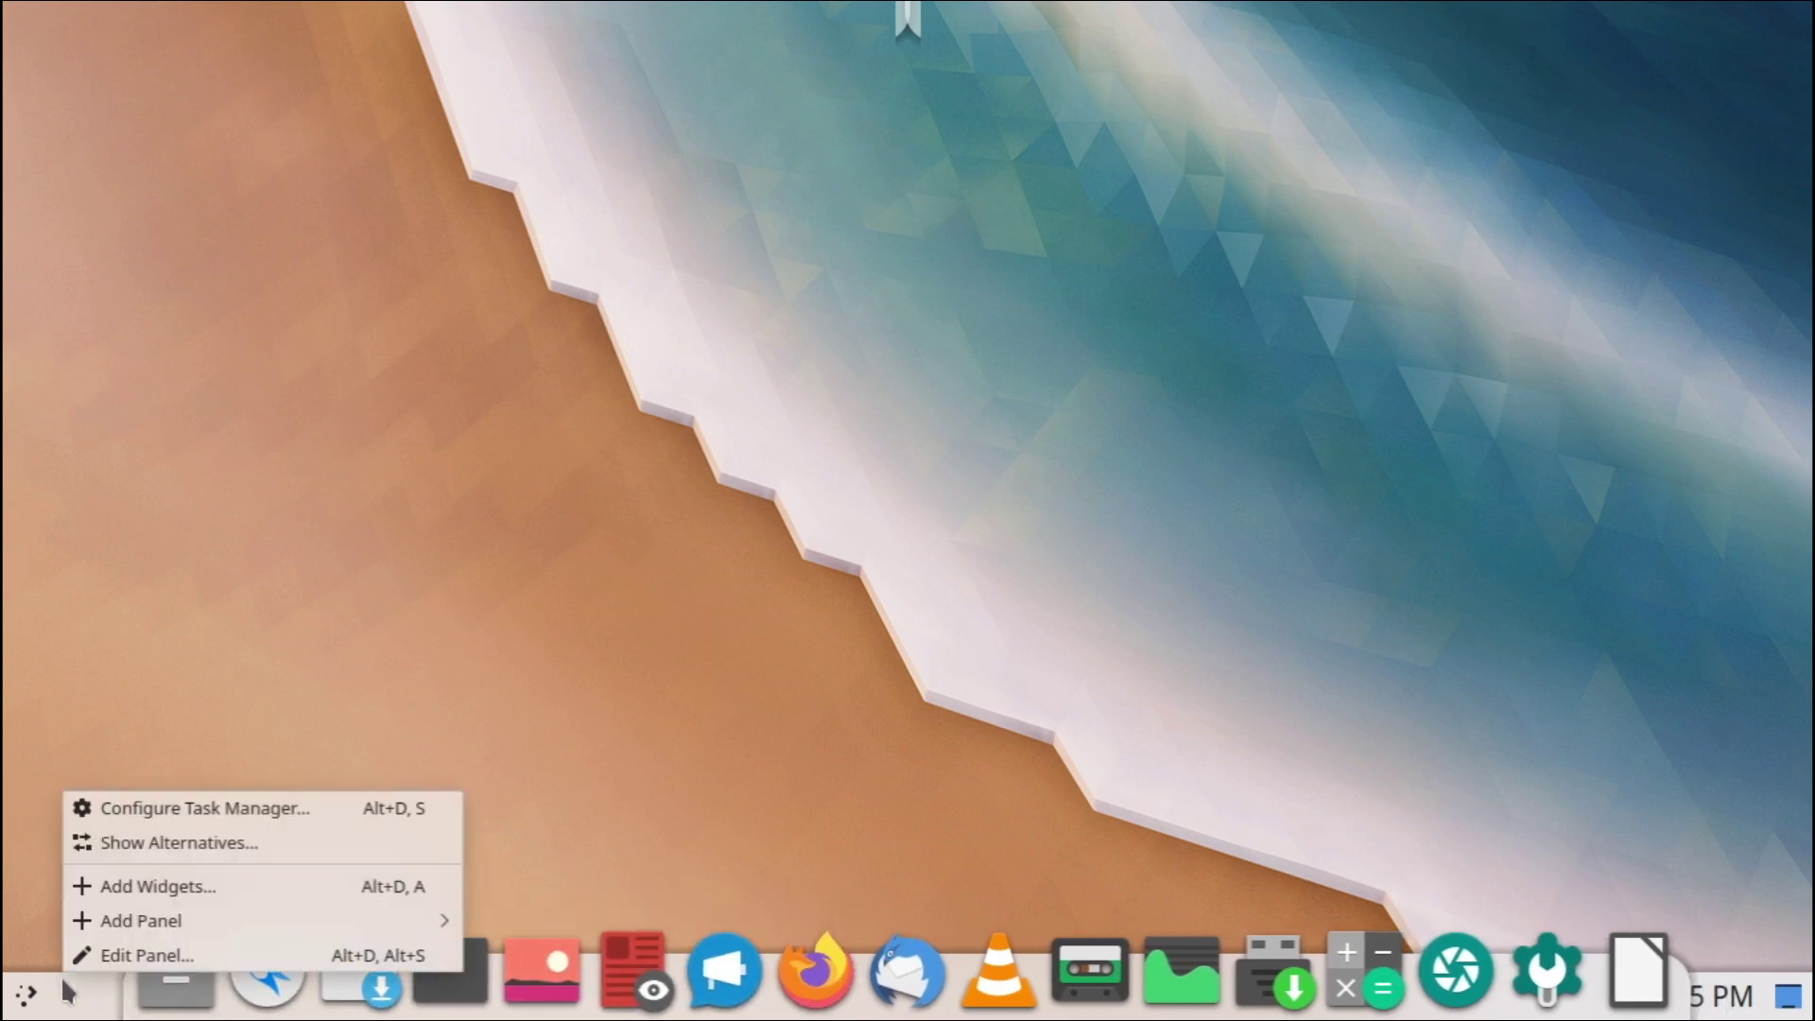
{"action": "left_click", "coordinate": [91, 956]}
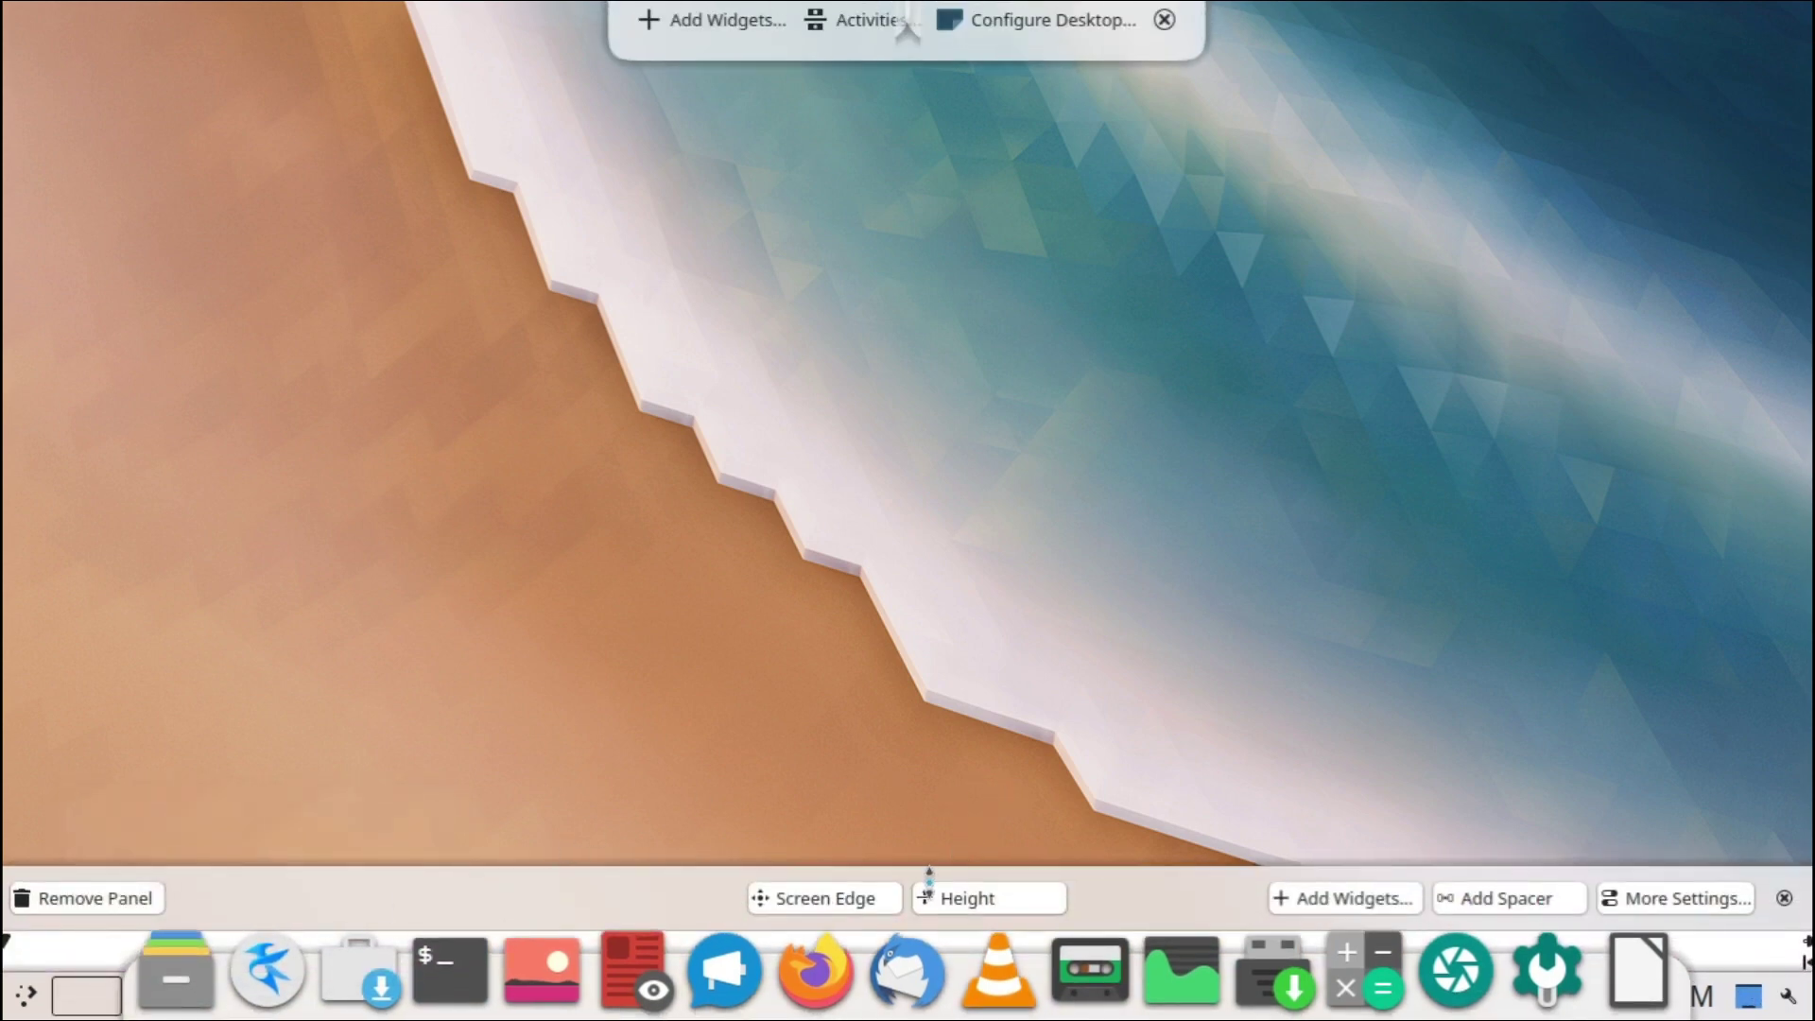
{"action": "left_click_drag", "start_coordinate": [836, 899], "coordinate": [896, 70]}
{"action": "left_click_drag", "start_coordinate": [1018, 123], "coordinate": [1039, 113]}
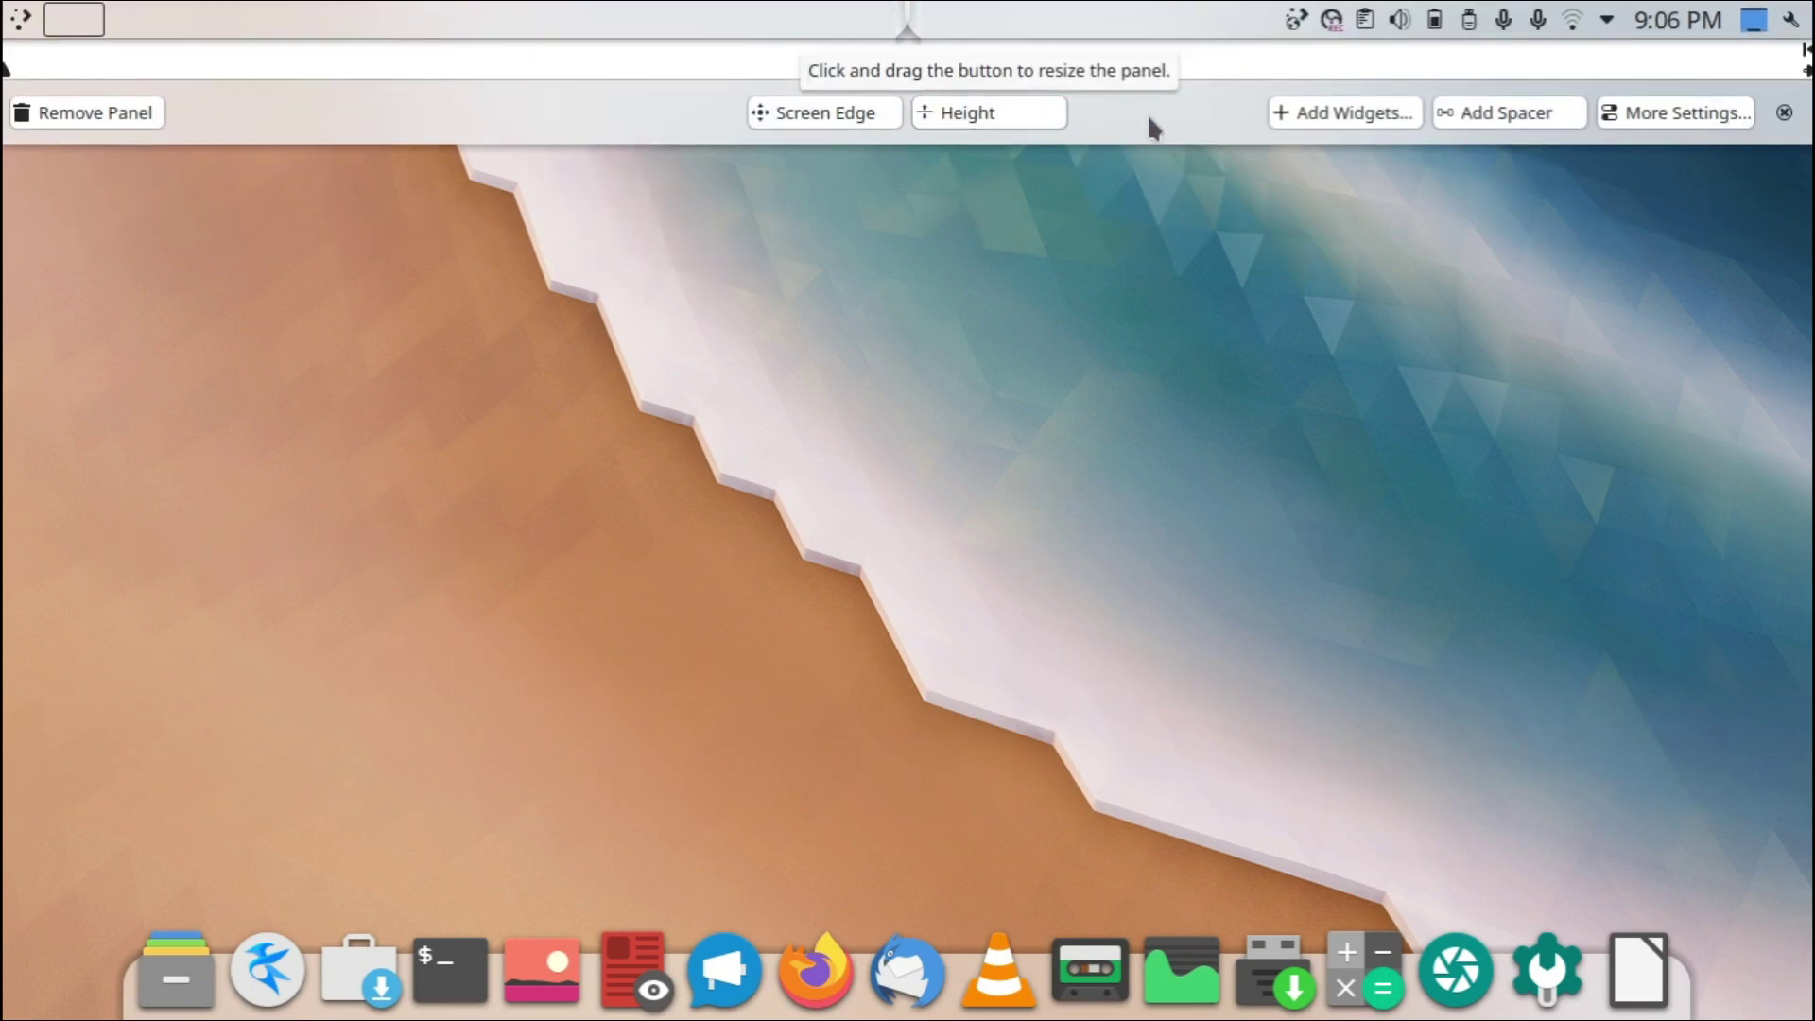
- Remove the Task Manager and Pager widgets from the top panel, dismiss the notifications and close the desktop toolbar
{"action": "mouse_move", "coordinate": [695, 21]}
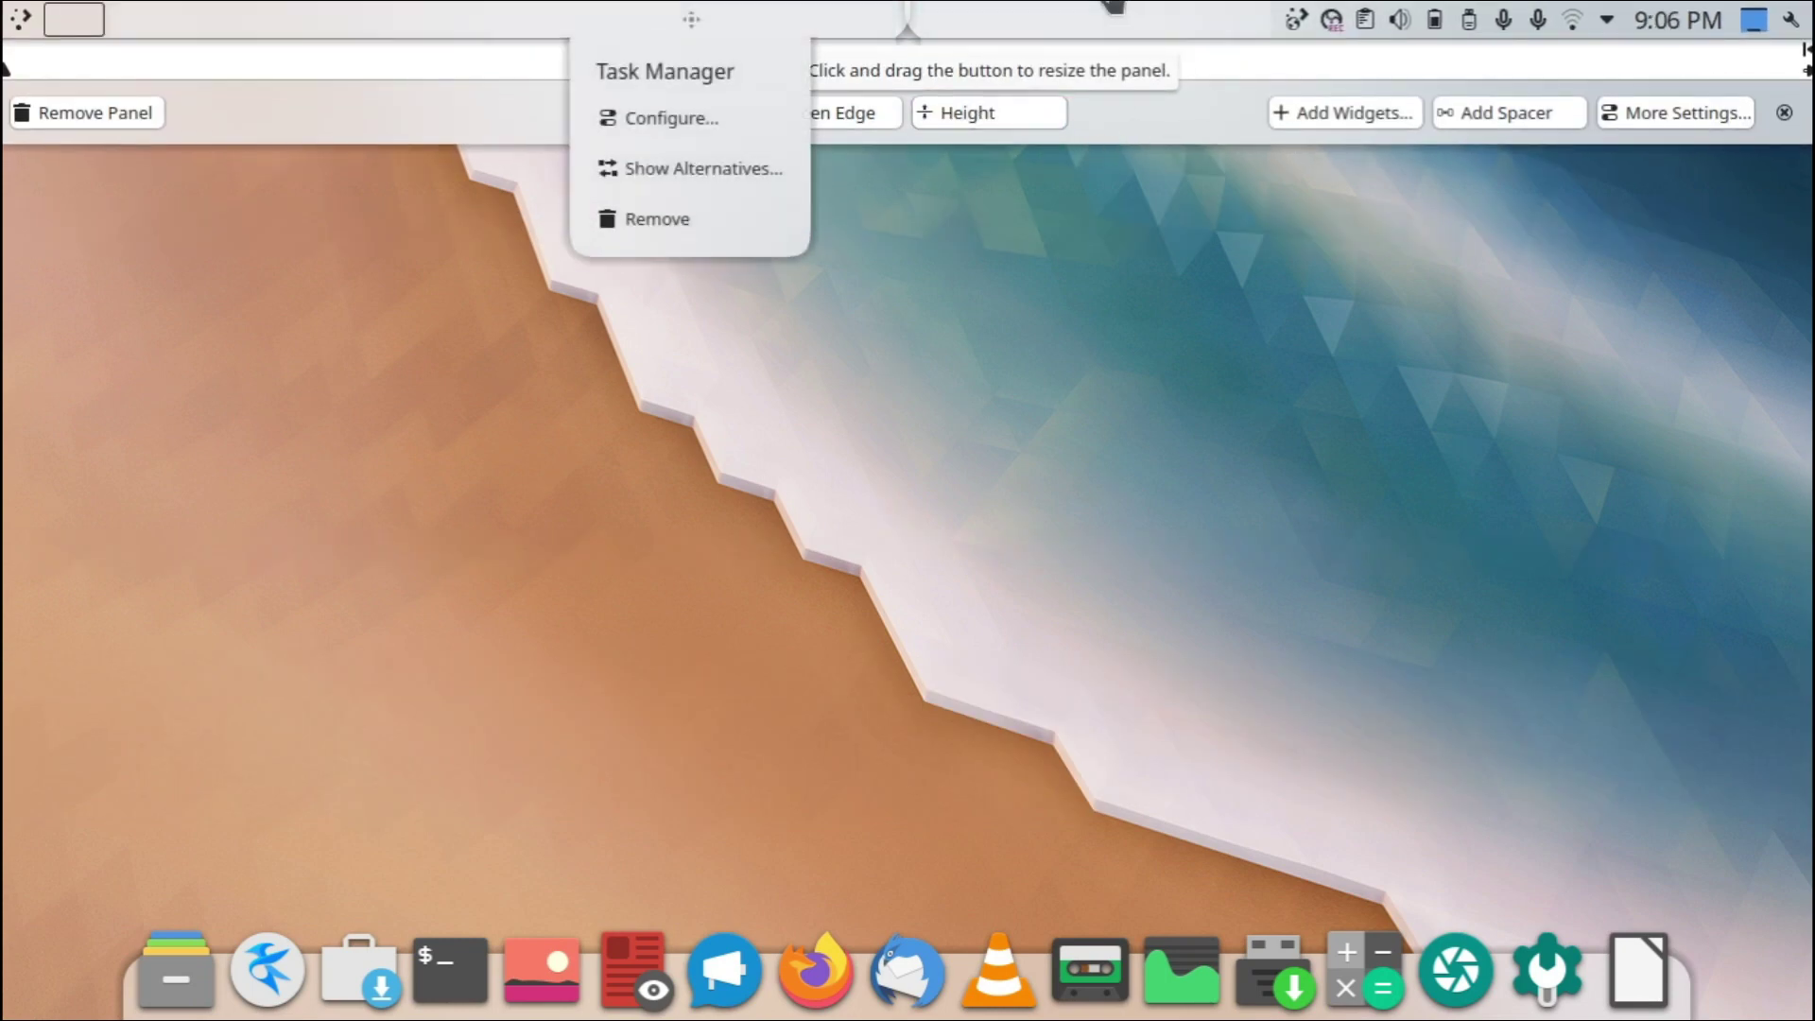
{"action": "left_click", "coordinate": [658, 219]}
{"action": "mouse_move", "coordinate": [90, 23]}
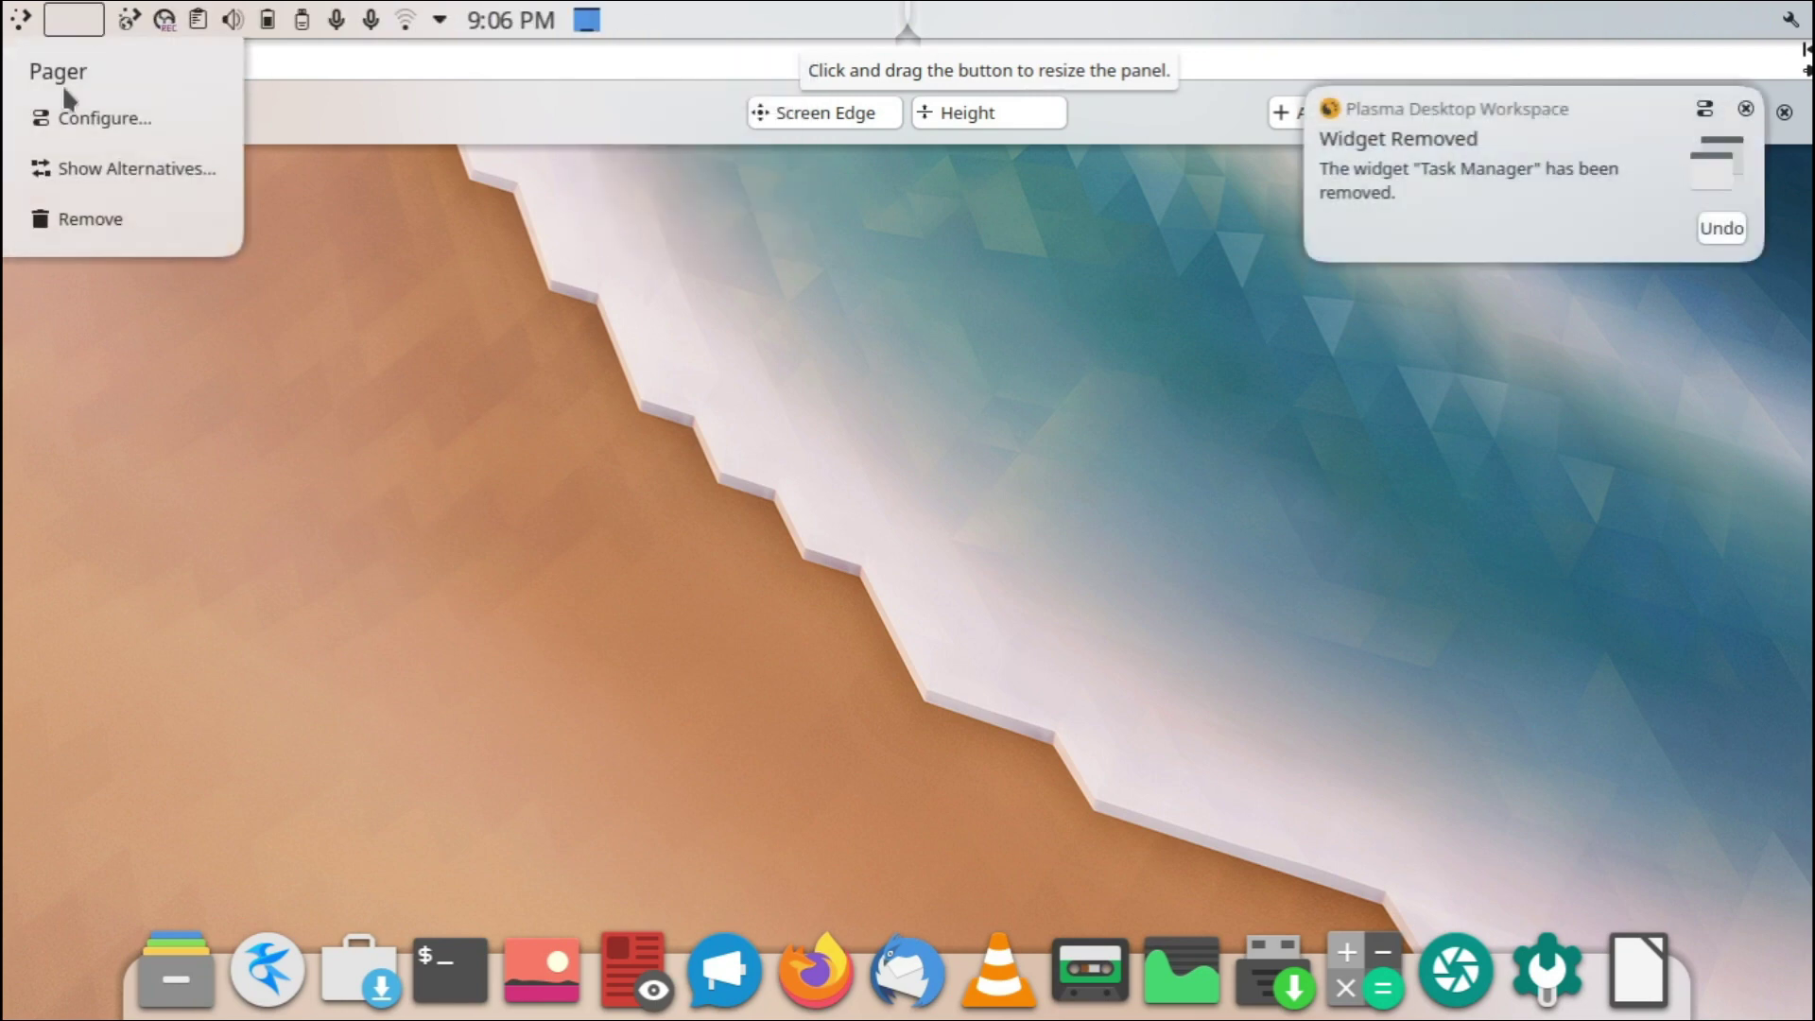
{"action": "left_click", "coordinate": [71, 216]}
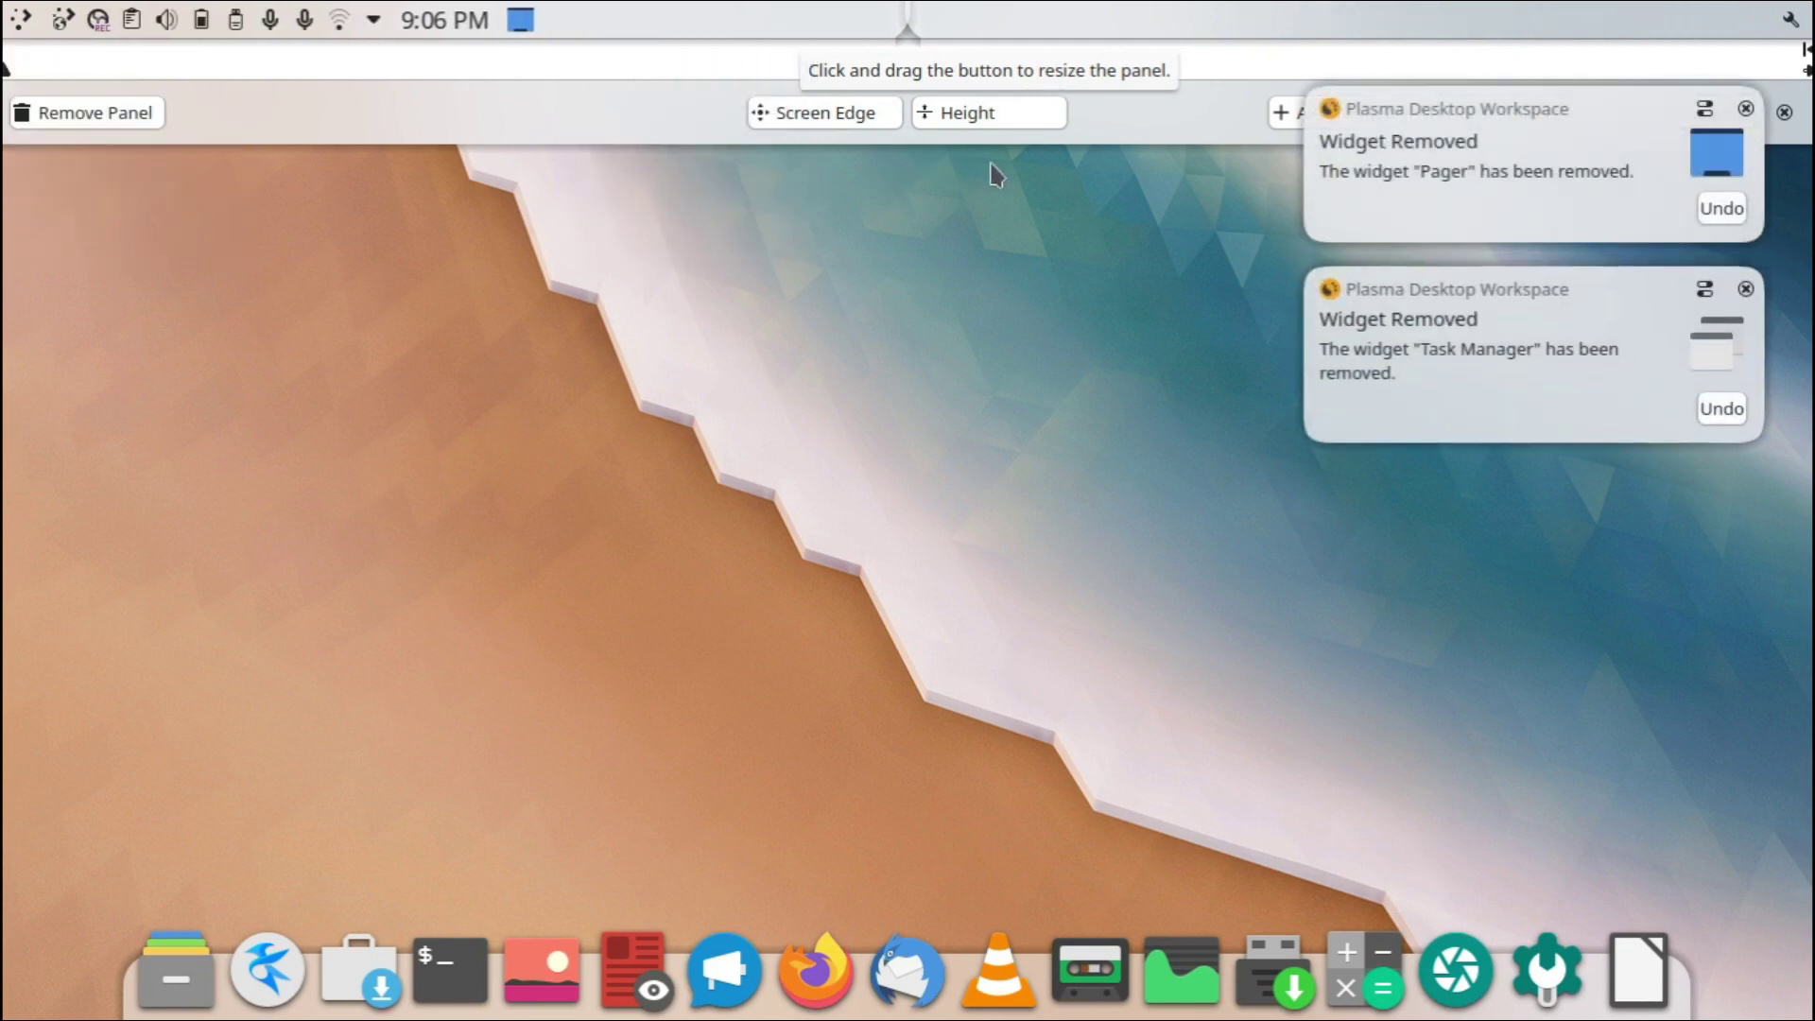
{"action": "left_click", "coordinate": [1138, 238]}
{"action": "left_click", "coordinate": [1745, 108]}
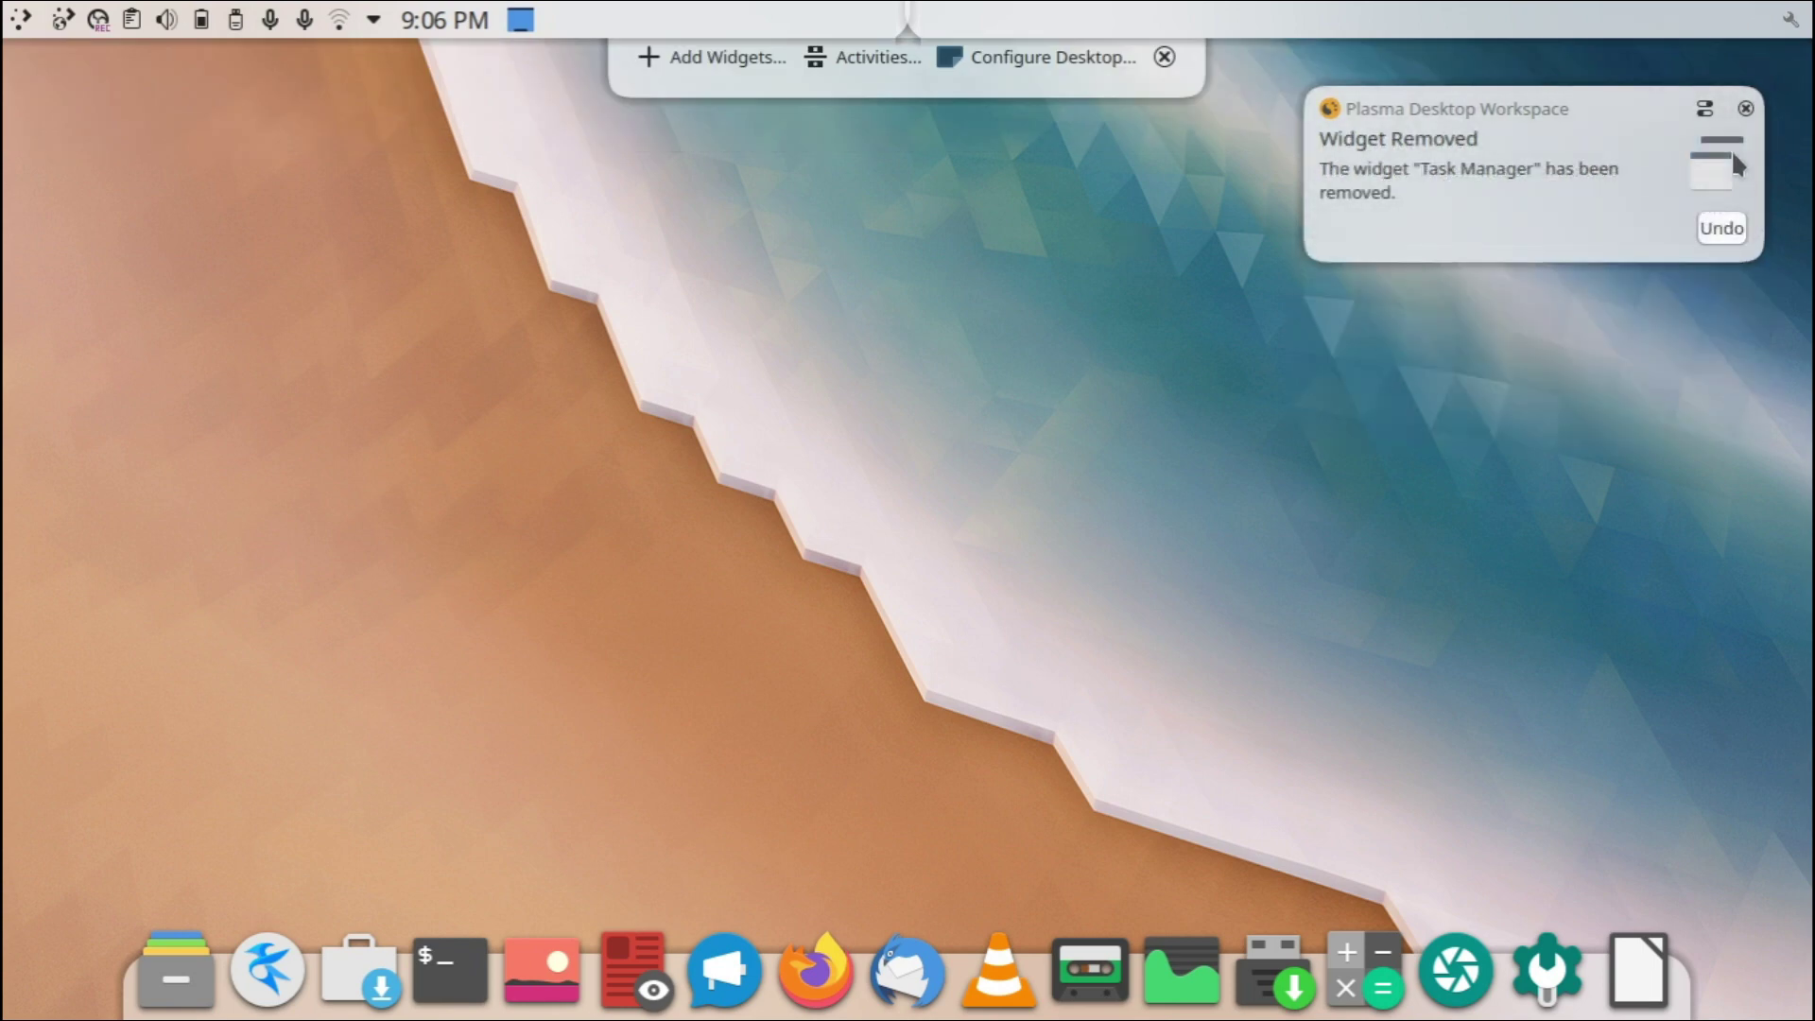
{"action": "left_click", "coordinate": [1745, 107]}
{"action": "left_click", "coordinate": [1165, 57]}
- Search the widgets for "global" and place the Global Menu widget in the top panel beside the application launcher
{"action": "right_click", "coordinate": [851, 17]}
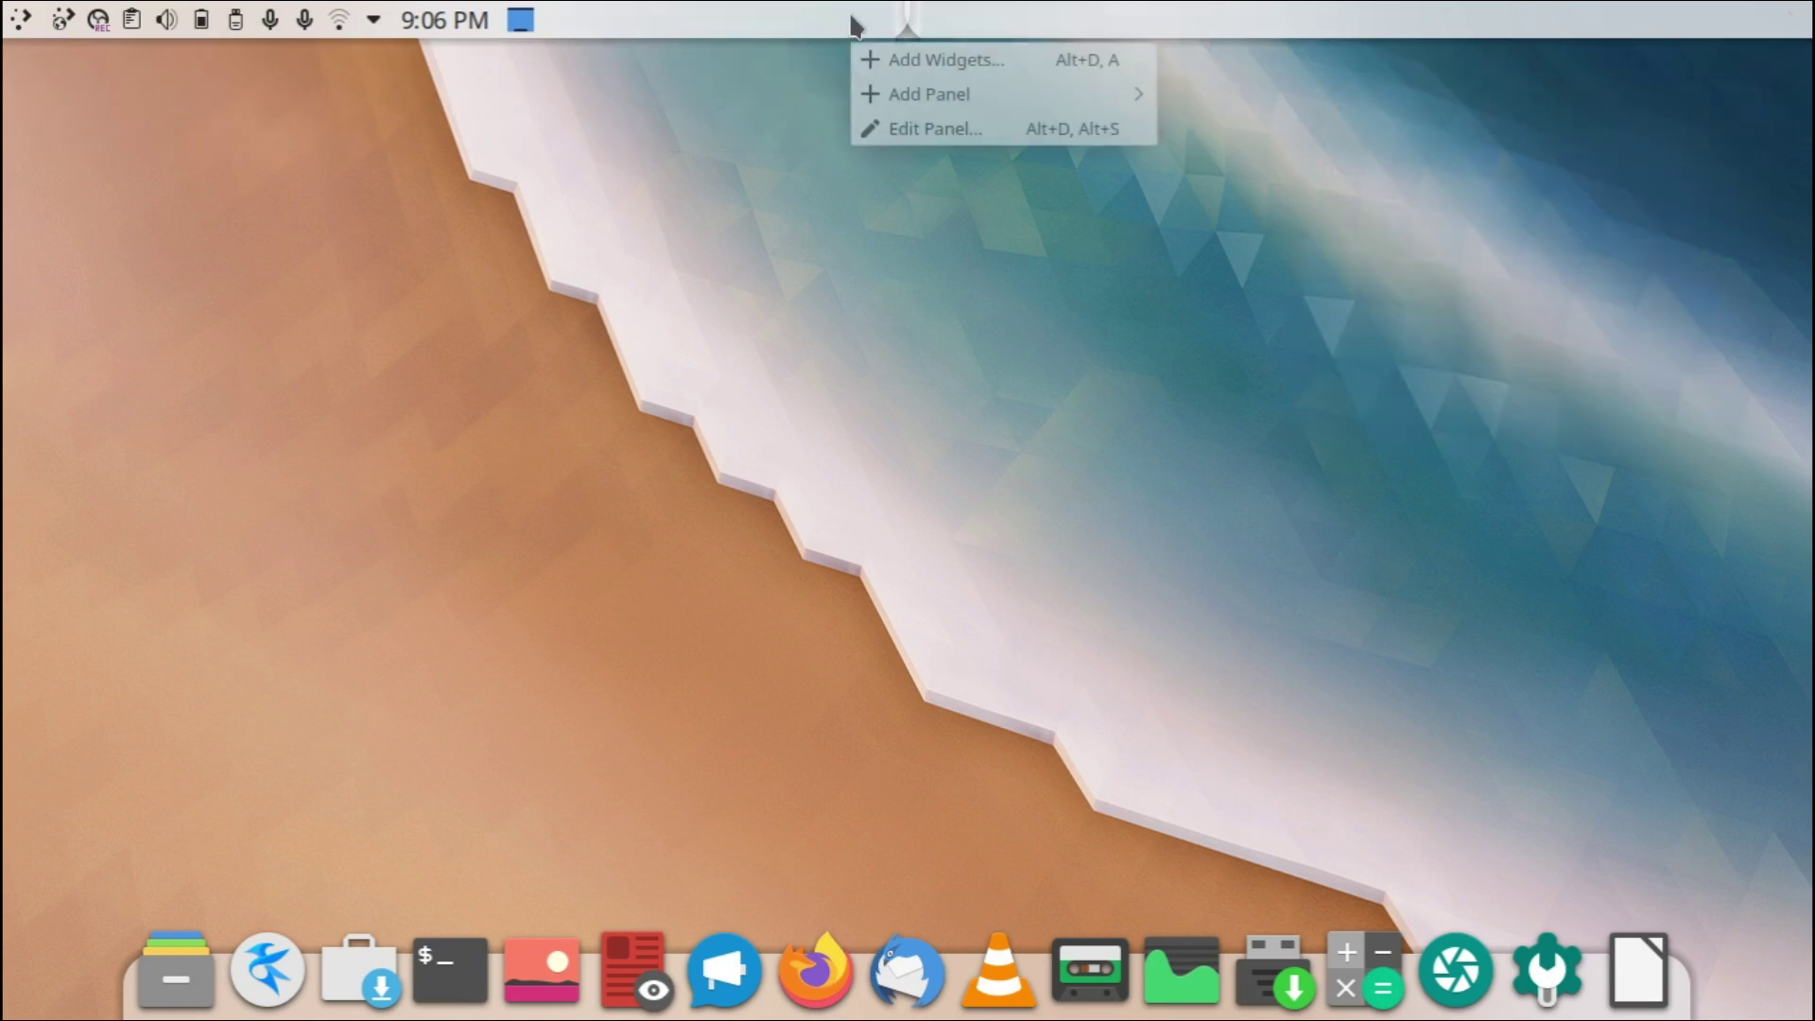
{"action": "mouse_move", "coordinate": [937, 104]}
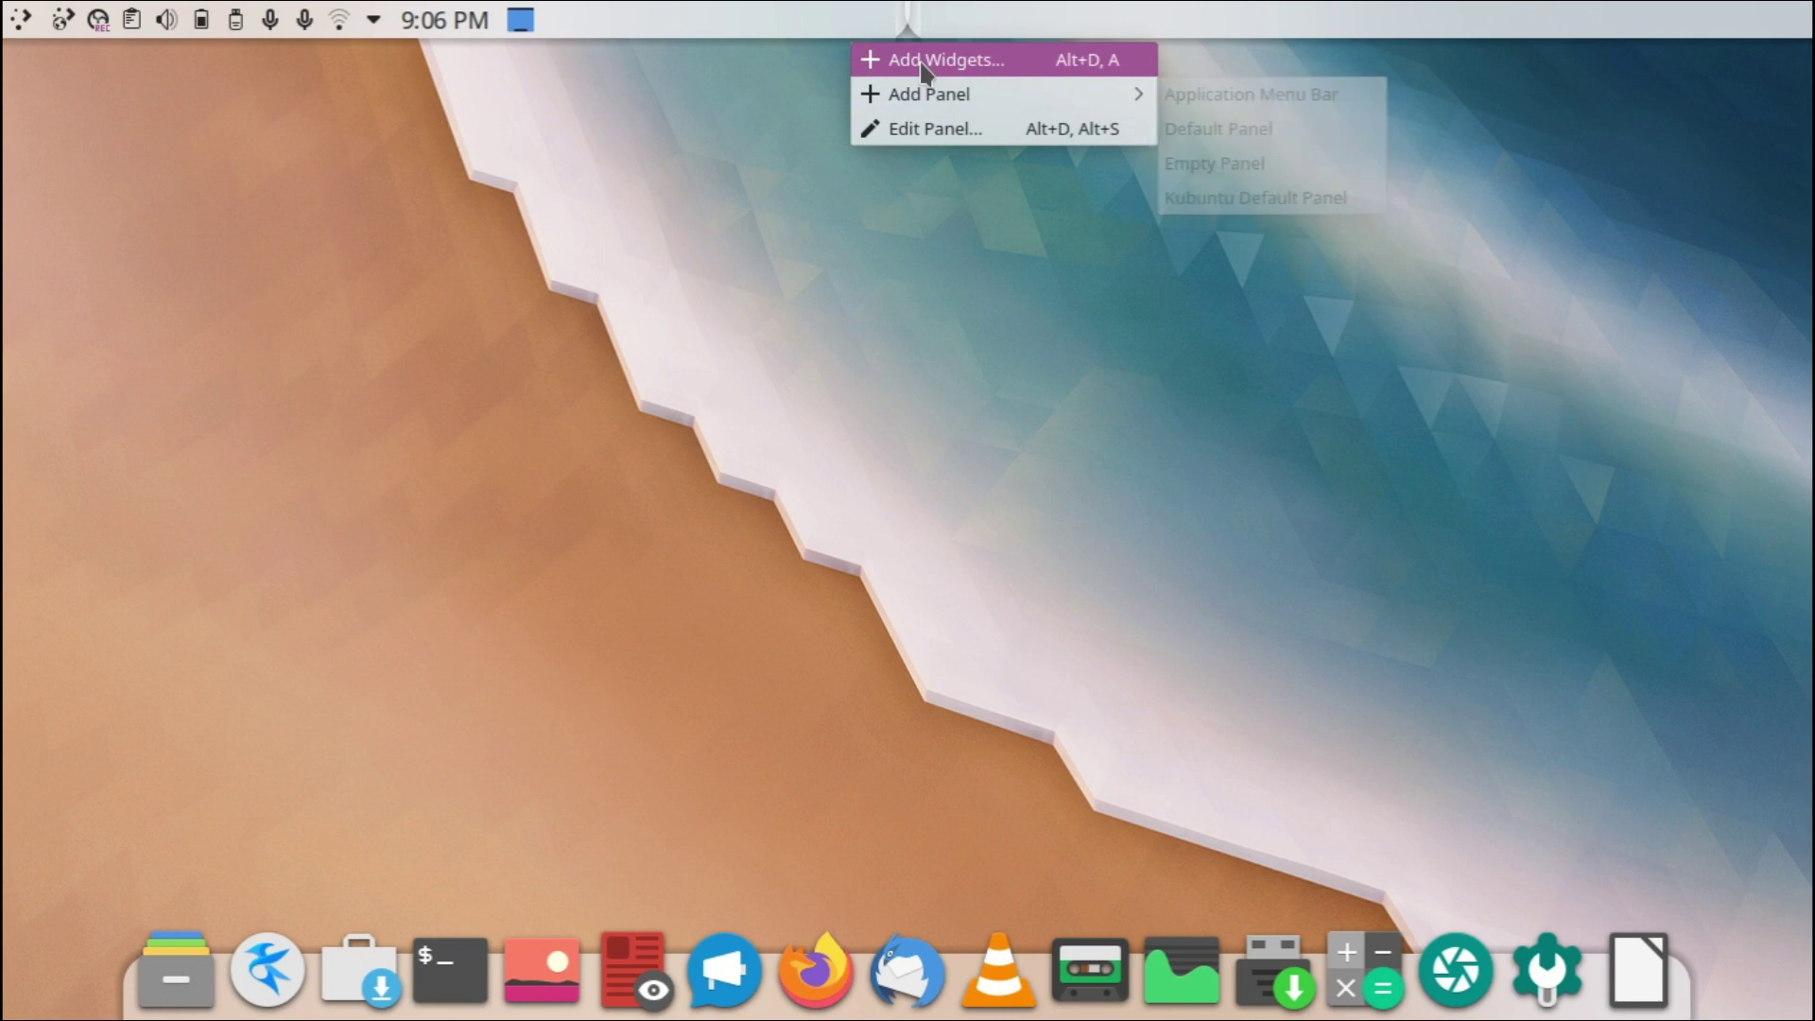
{"action": "left_click", "coordinate": [922, 63]}
{"action": "type", "text": "global"}
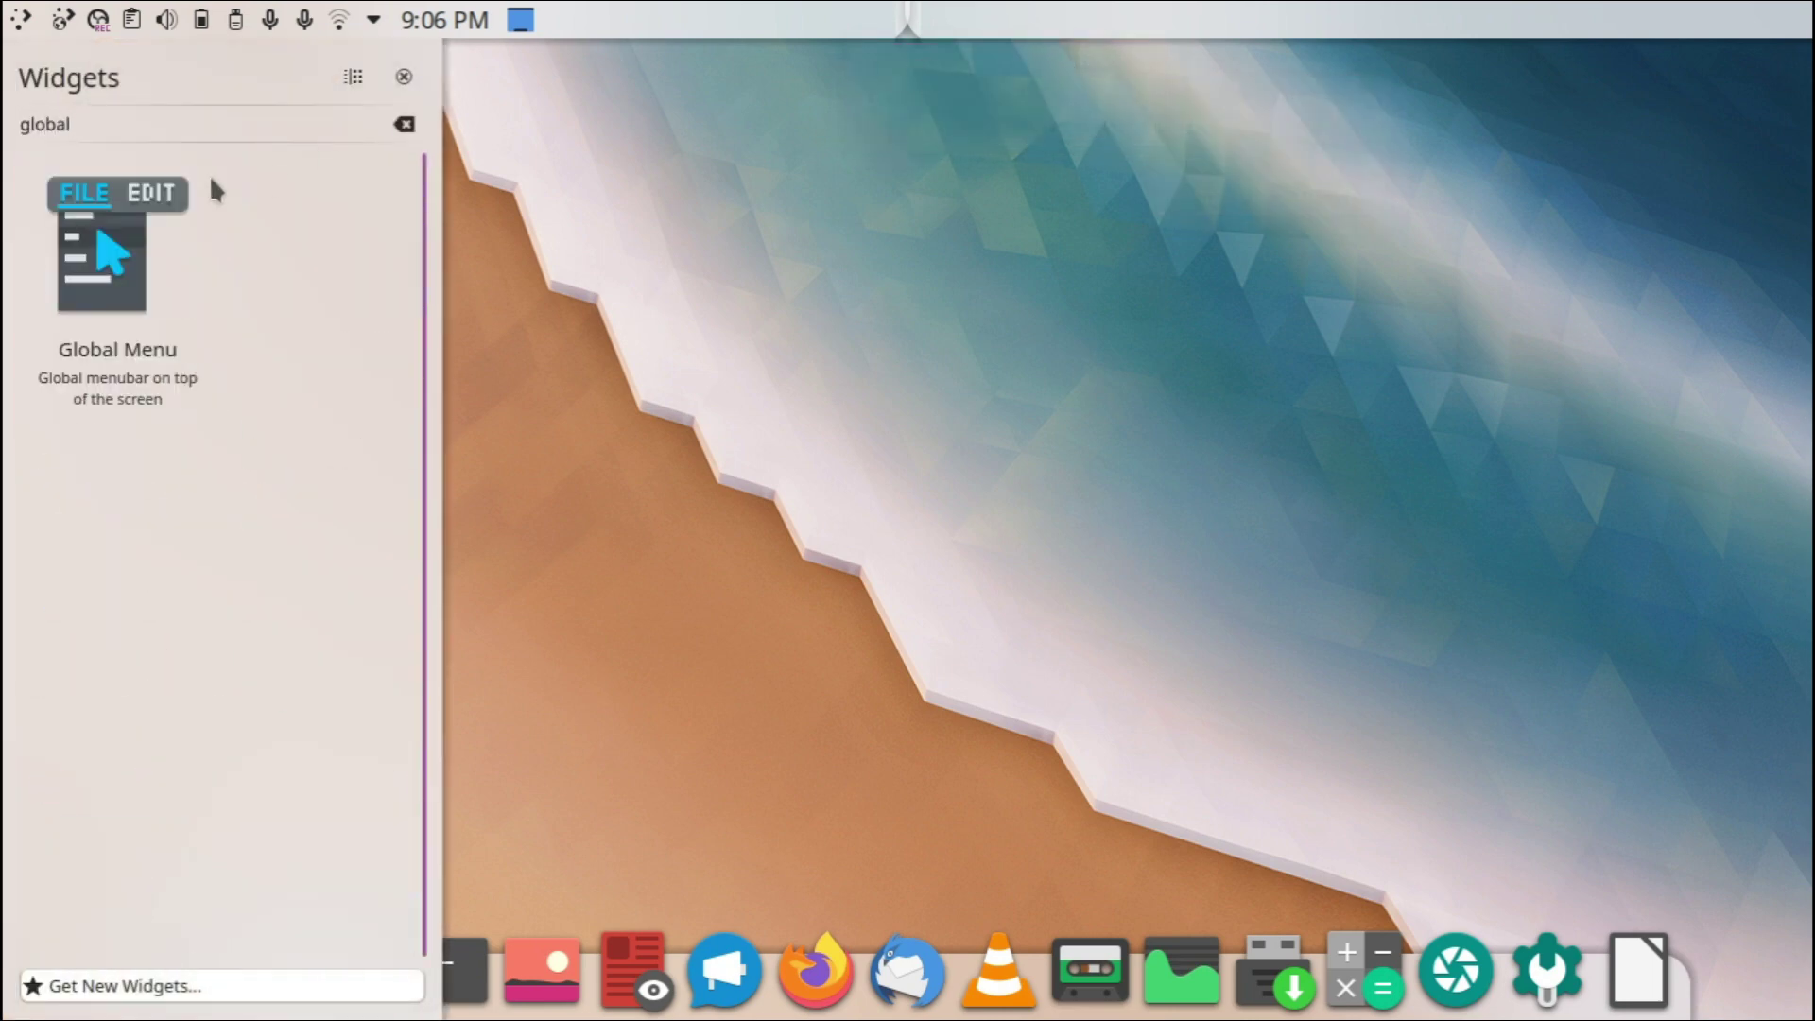
{"action": "left_click_drag", "start_coordinate": [208, 179], "coordinate": [60, 19]}
{"action": "left_click", "coordinate": [403, 77]}
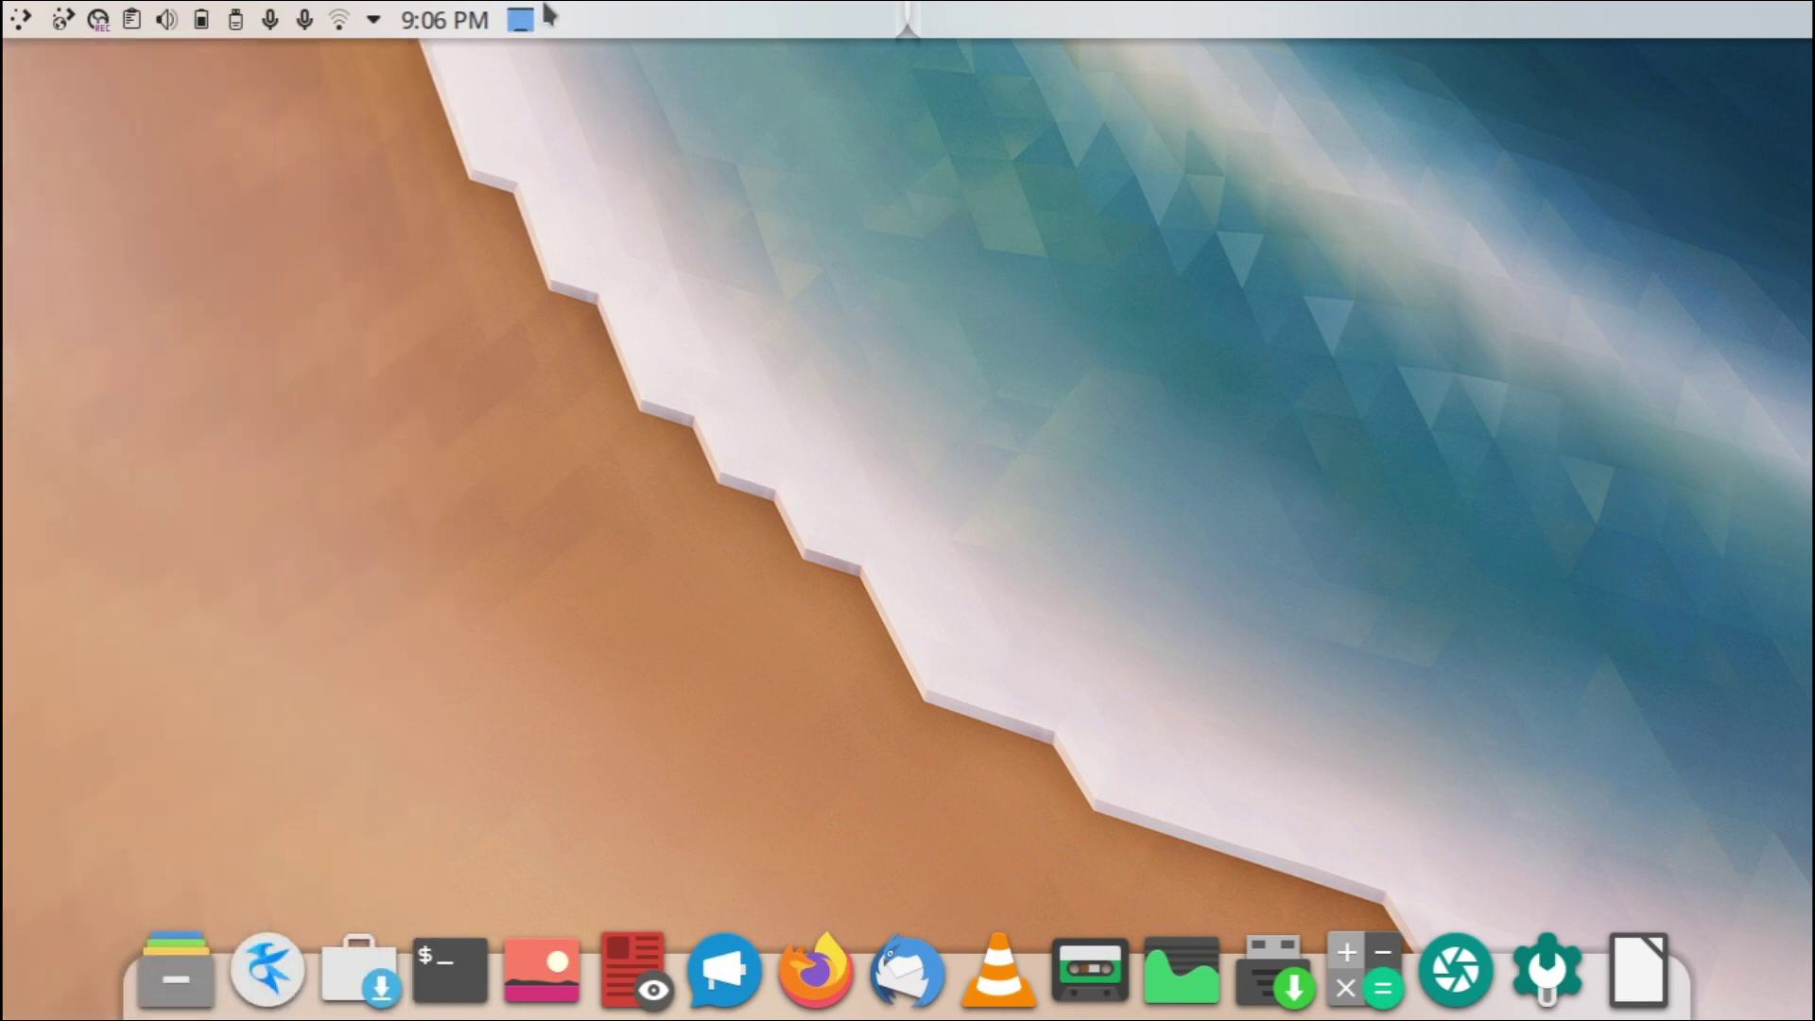
- Add a spacer to the top panel, place it between the Global Menu and the system tray, and leave editing
{"action": "right_click", "coordinate": [628, 31]}
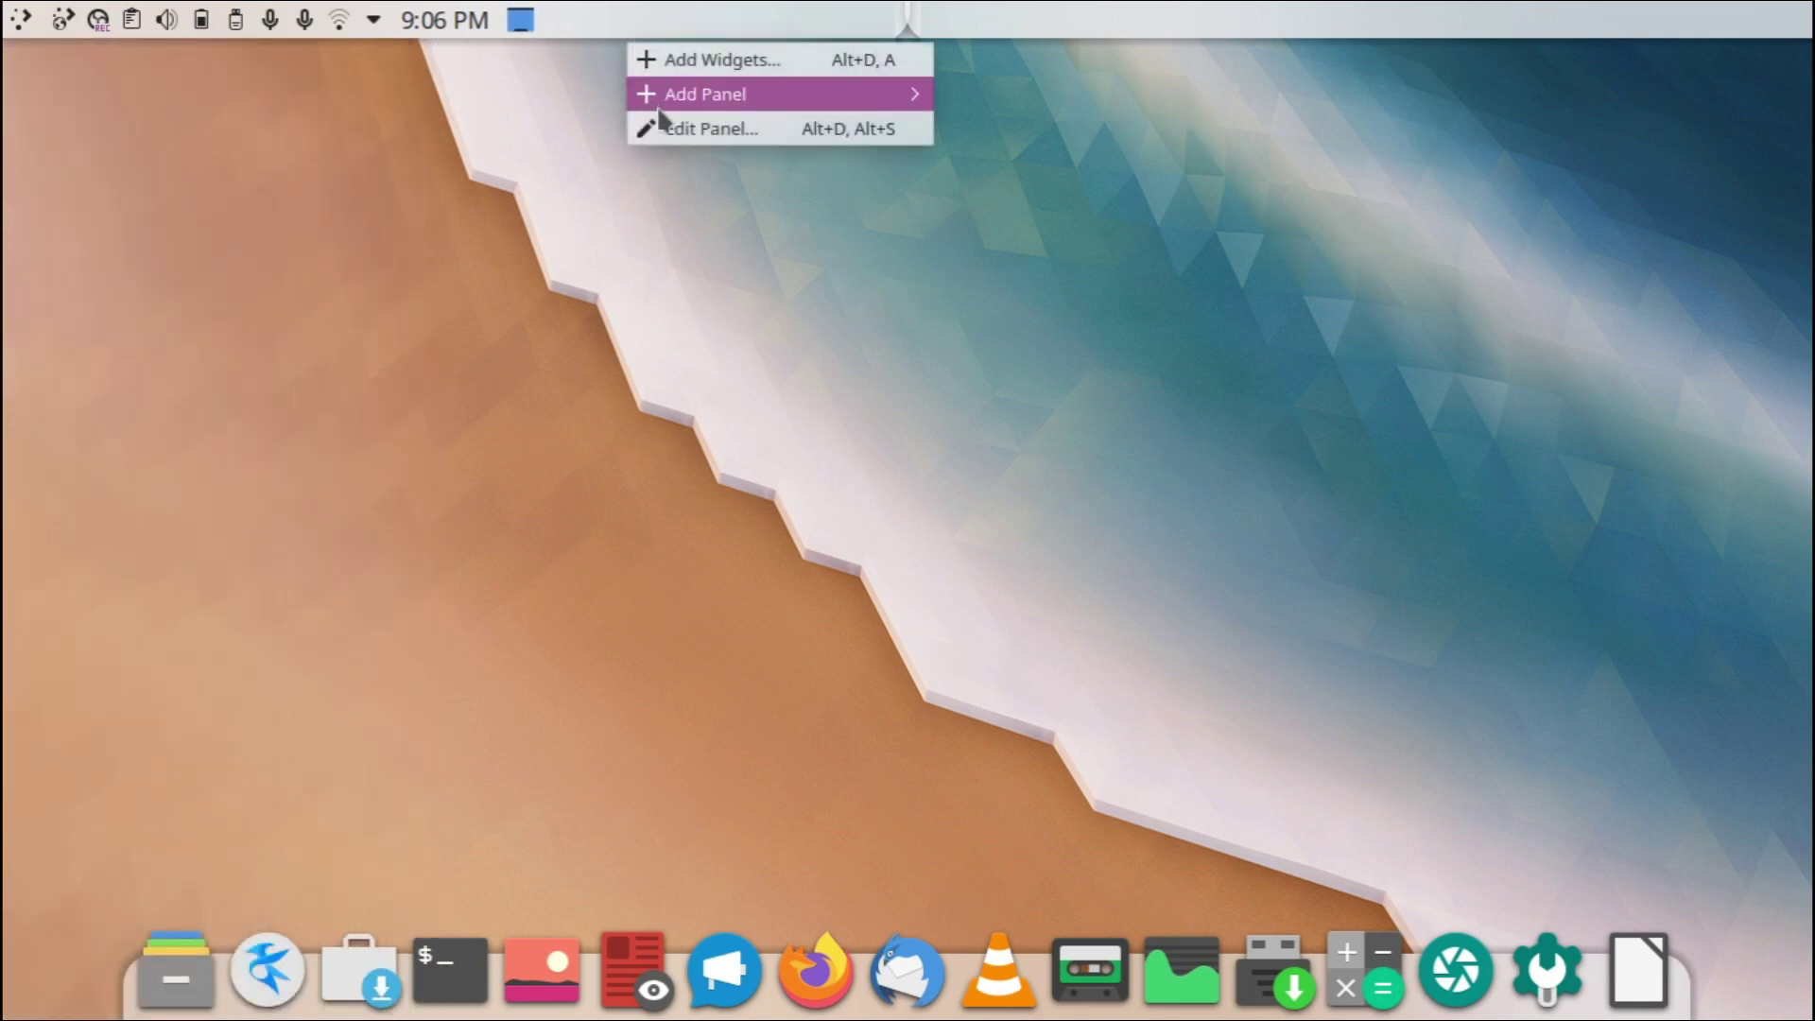
{"action": "left_click", "coordinate": [667, 131]}
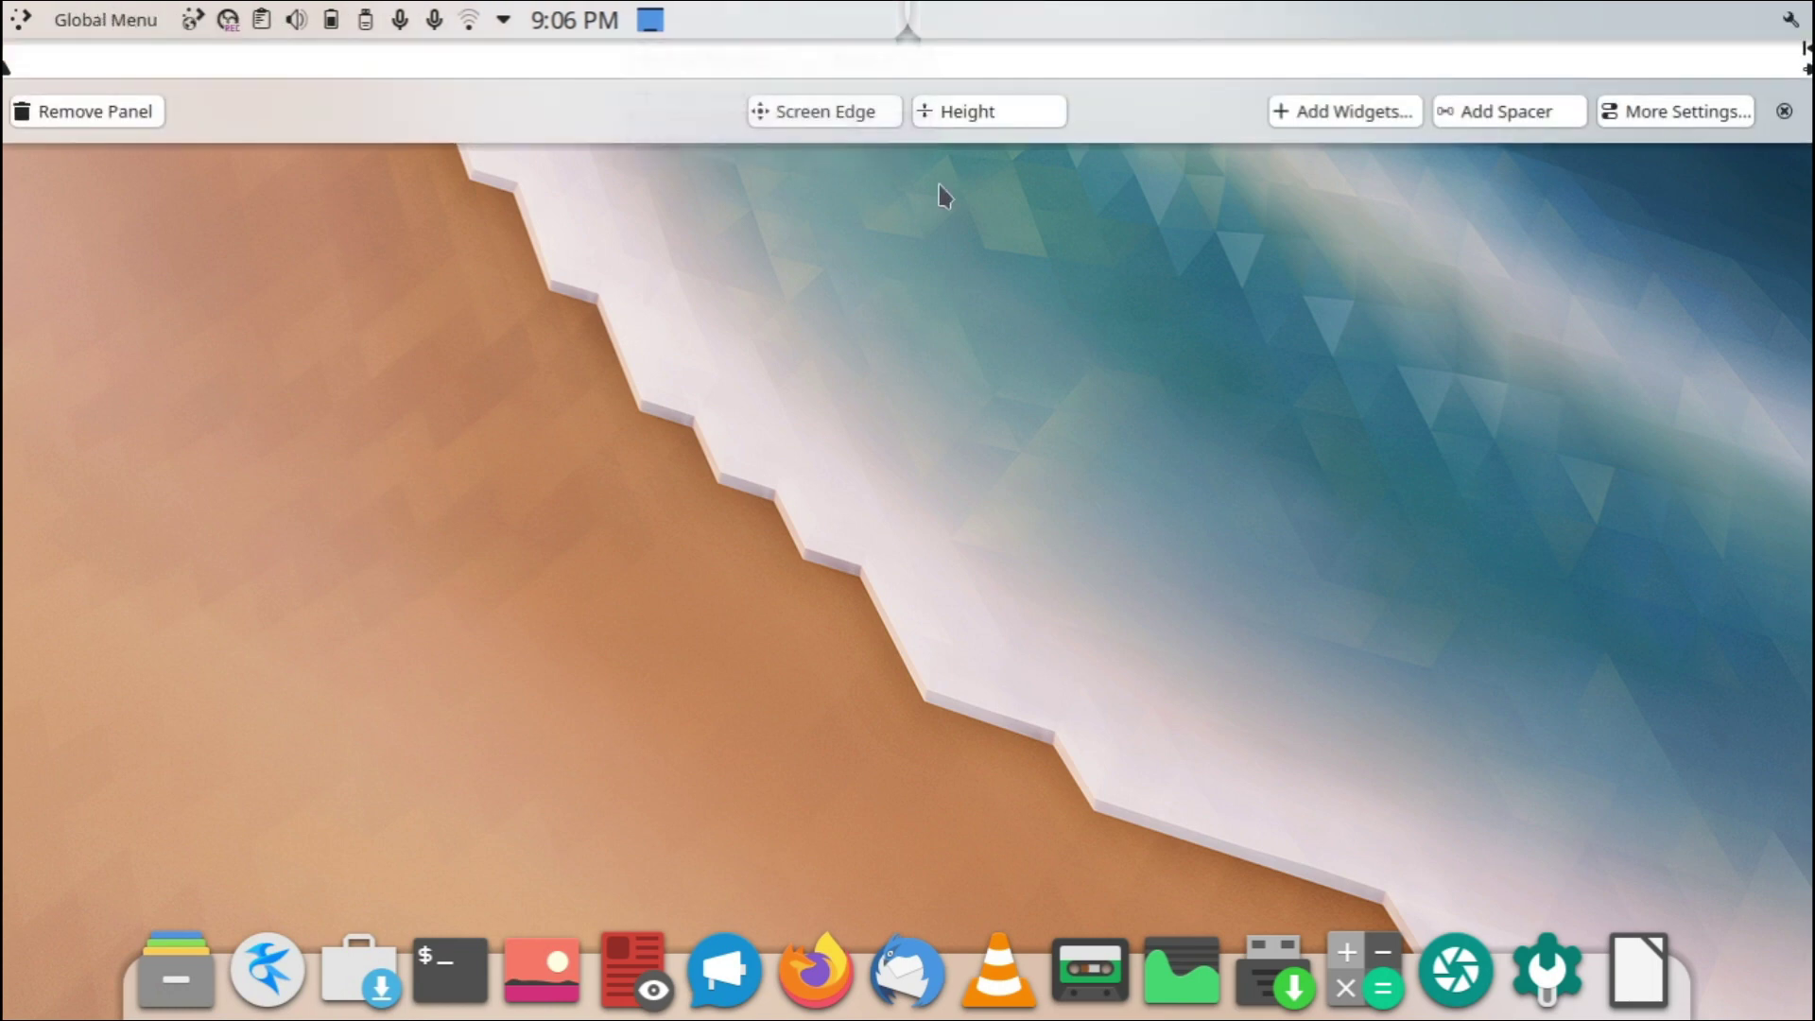
{"action": "left_click", "coordinate": [1471, 112]}
{"action": "left_click_drag", "start_coordinate": [1295, 18], "coordinate": [257, 27]}
{"action": "left_click", "coordinate": [711, 312]}
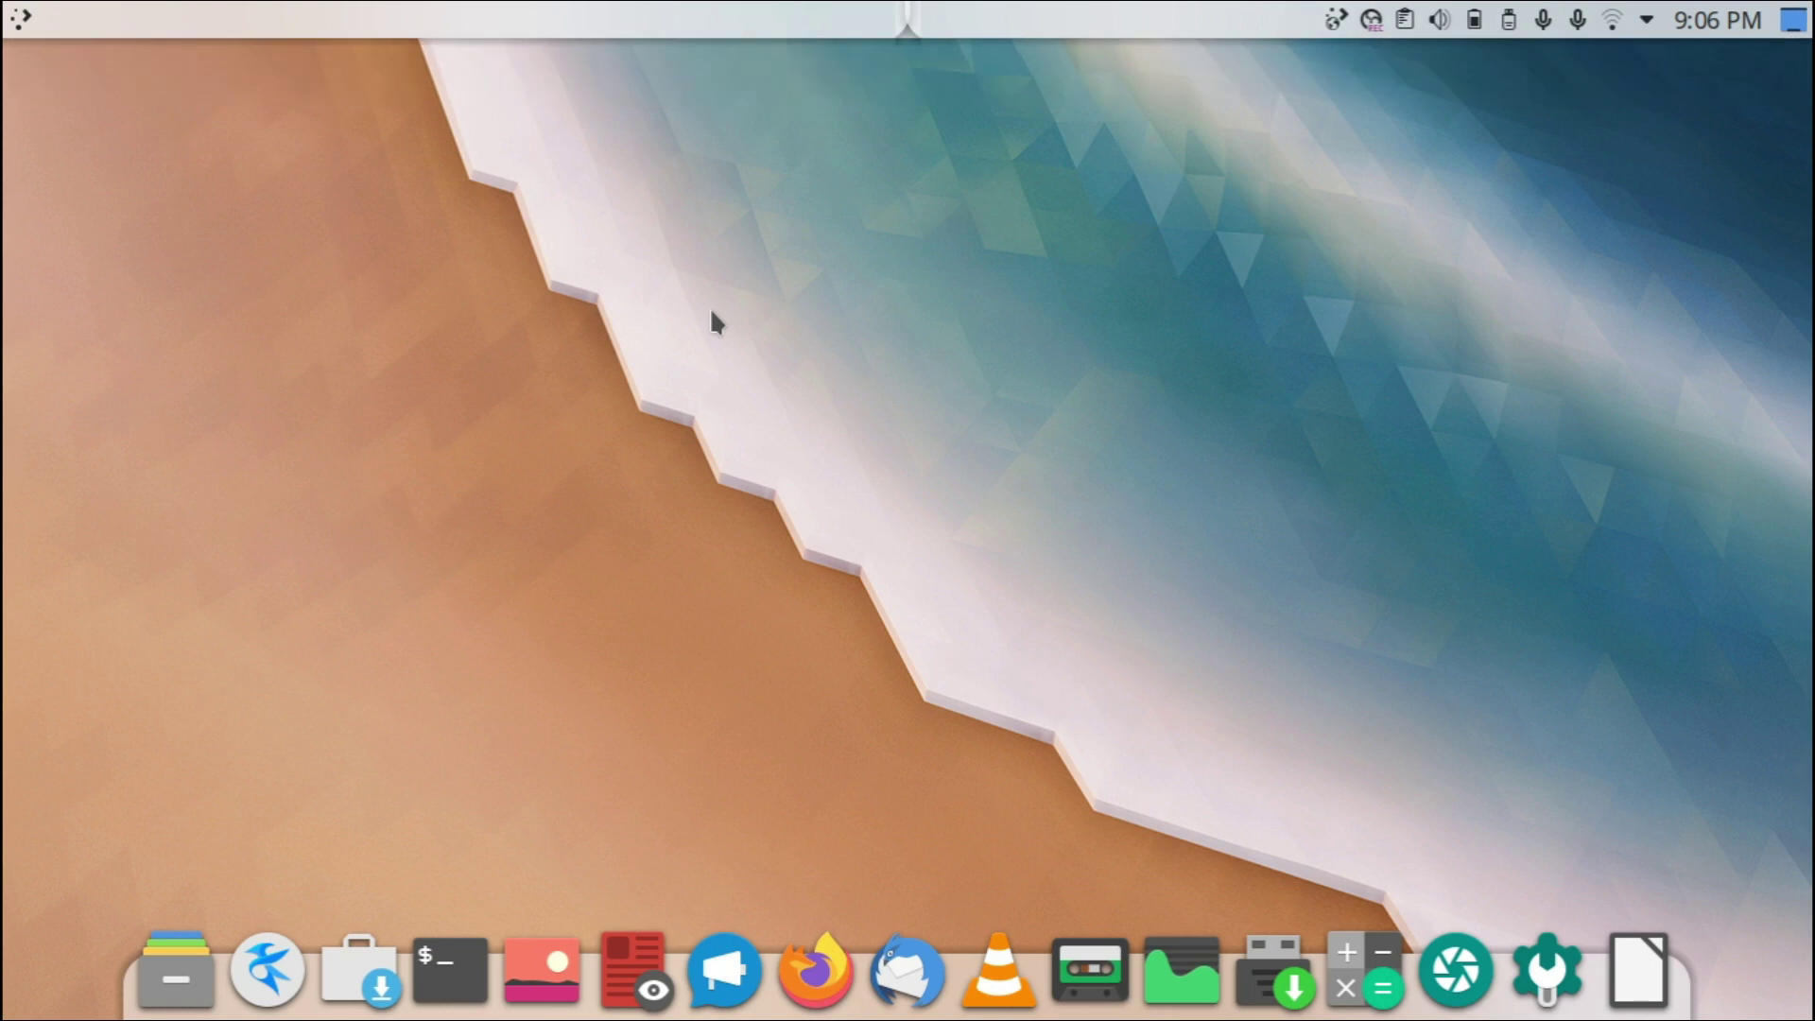
- Open Dolphin, check its Tools menu in the panel's global menu, and close the window
{"action": "left_click", "coordinate": [202, 932]}
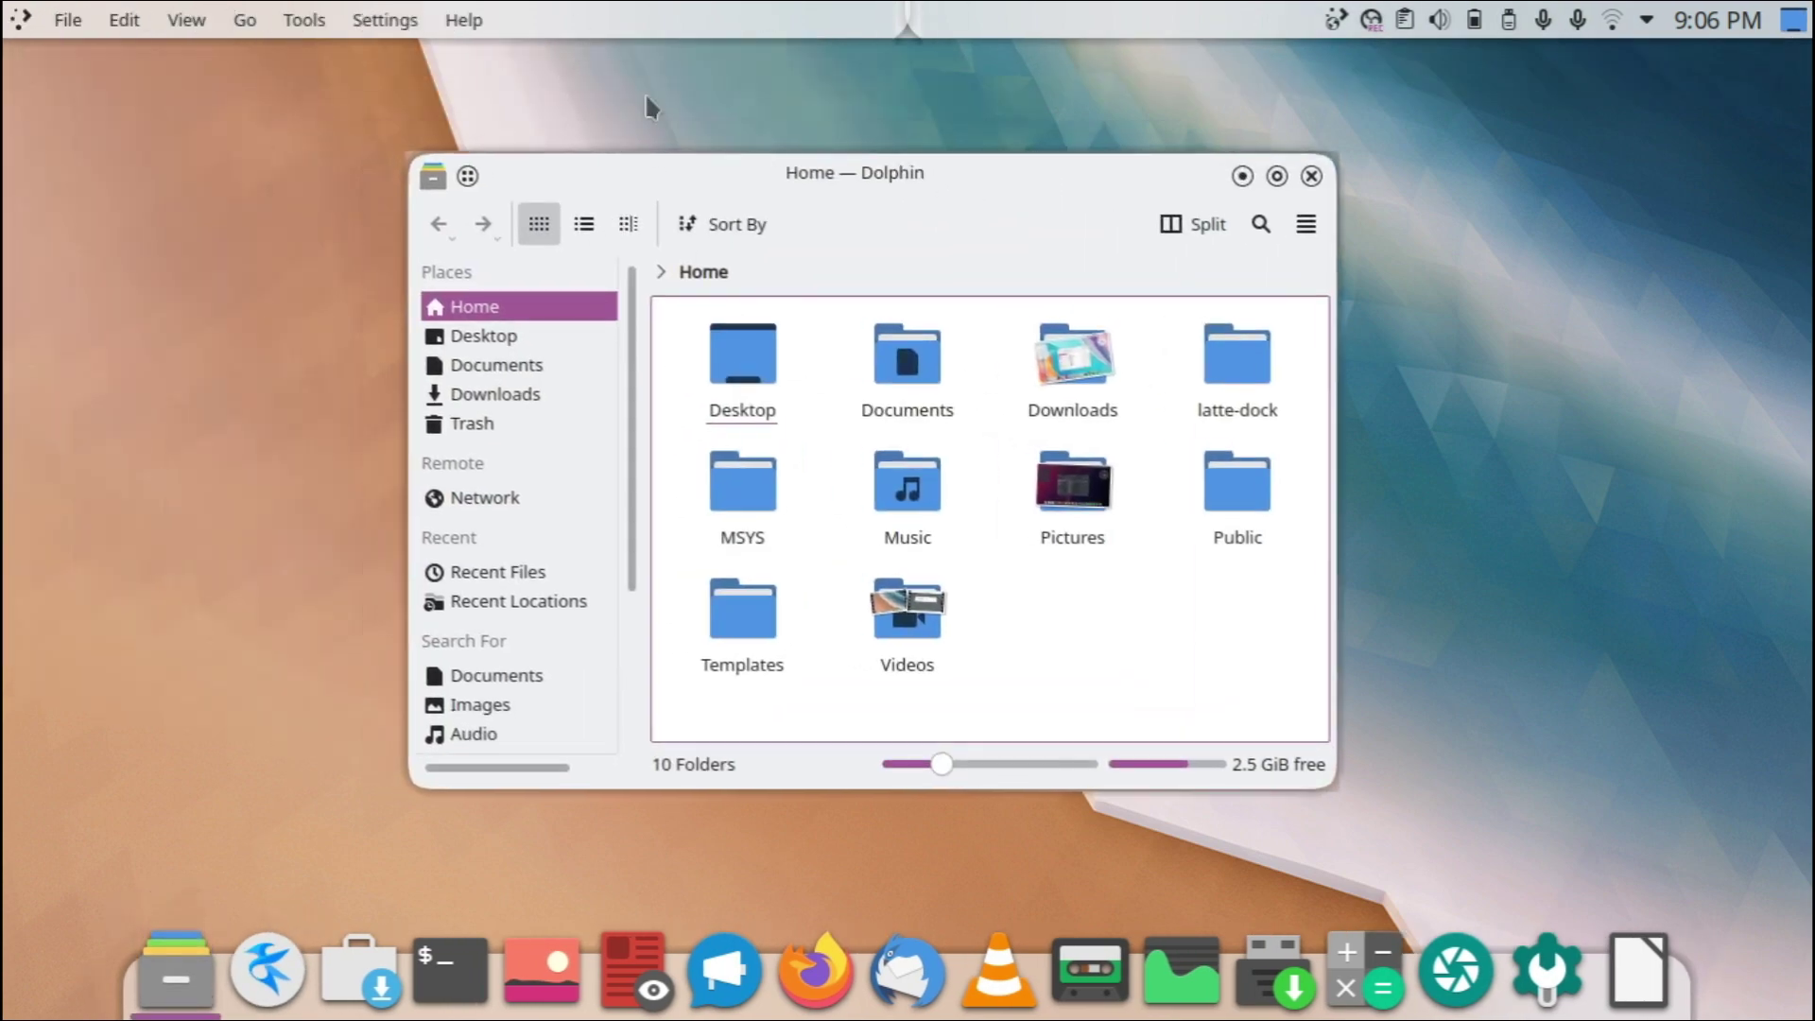
{"action": "left_click", "coordinate": [305, 20]}
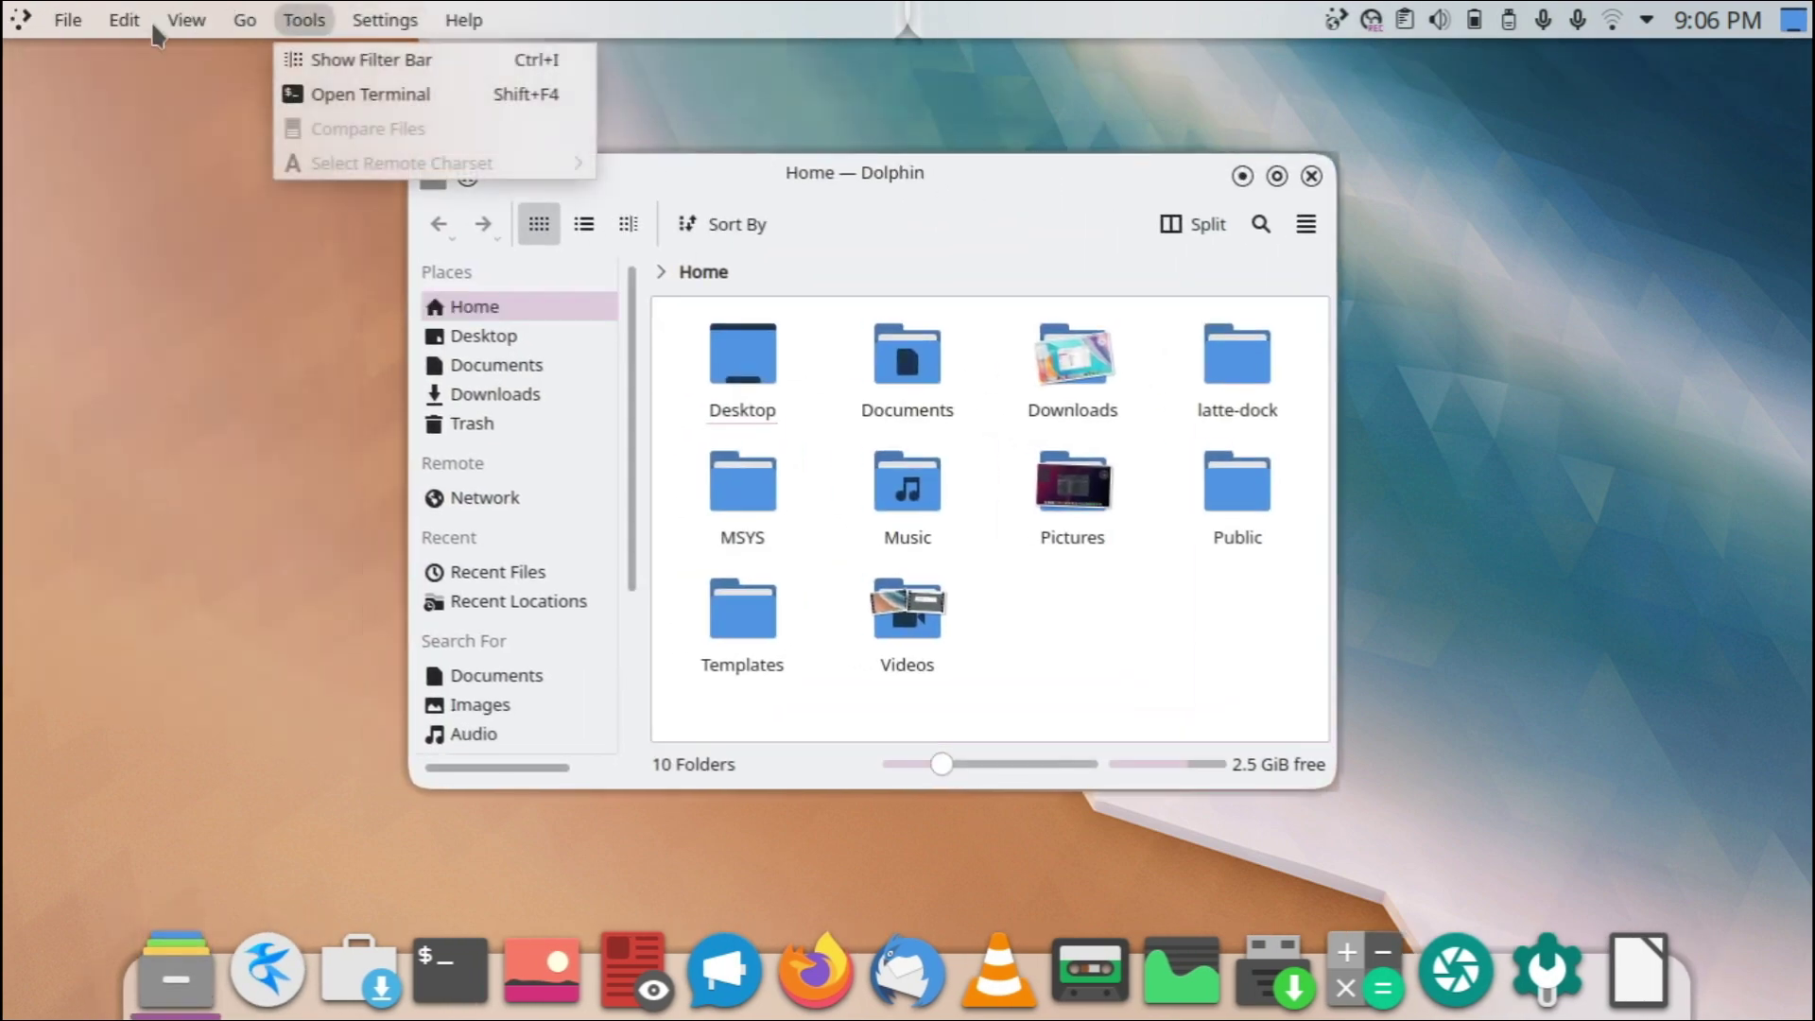
{"action": "left_click", "coordinate": [1312, 178]}
{"action": "left_click", "coordinate": [1311, 178]}
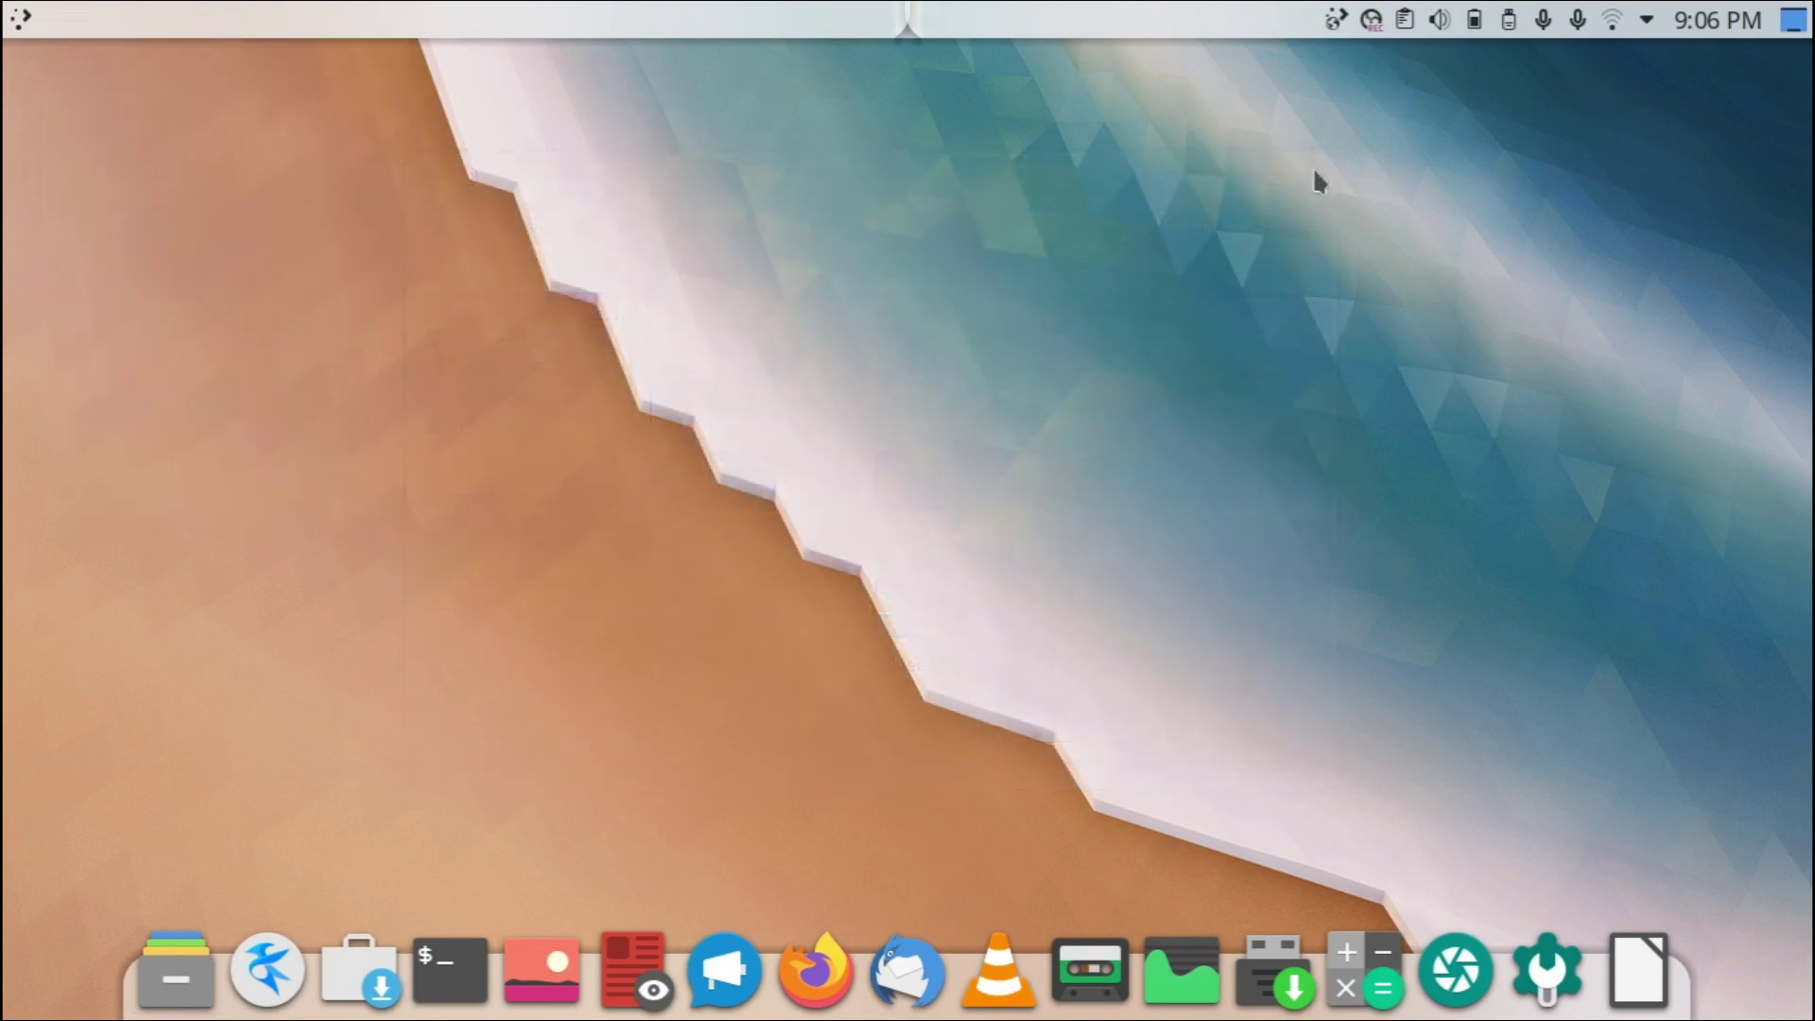
- Edit the Latte dock with Advanced settings enabled, set its background size to 100 %, and close the settings
{"action": "right_click", "coordinate": [794, 897]}
{"action": "left_click", "coordinate": [747, 944]}
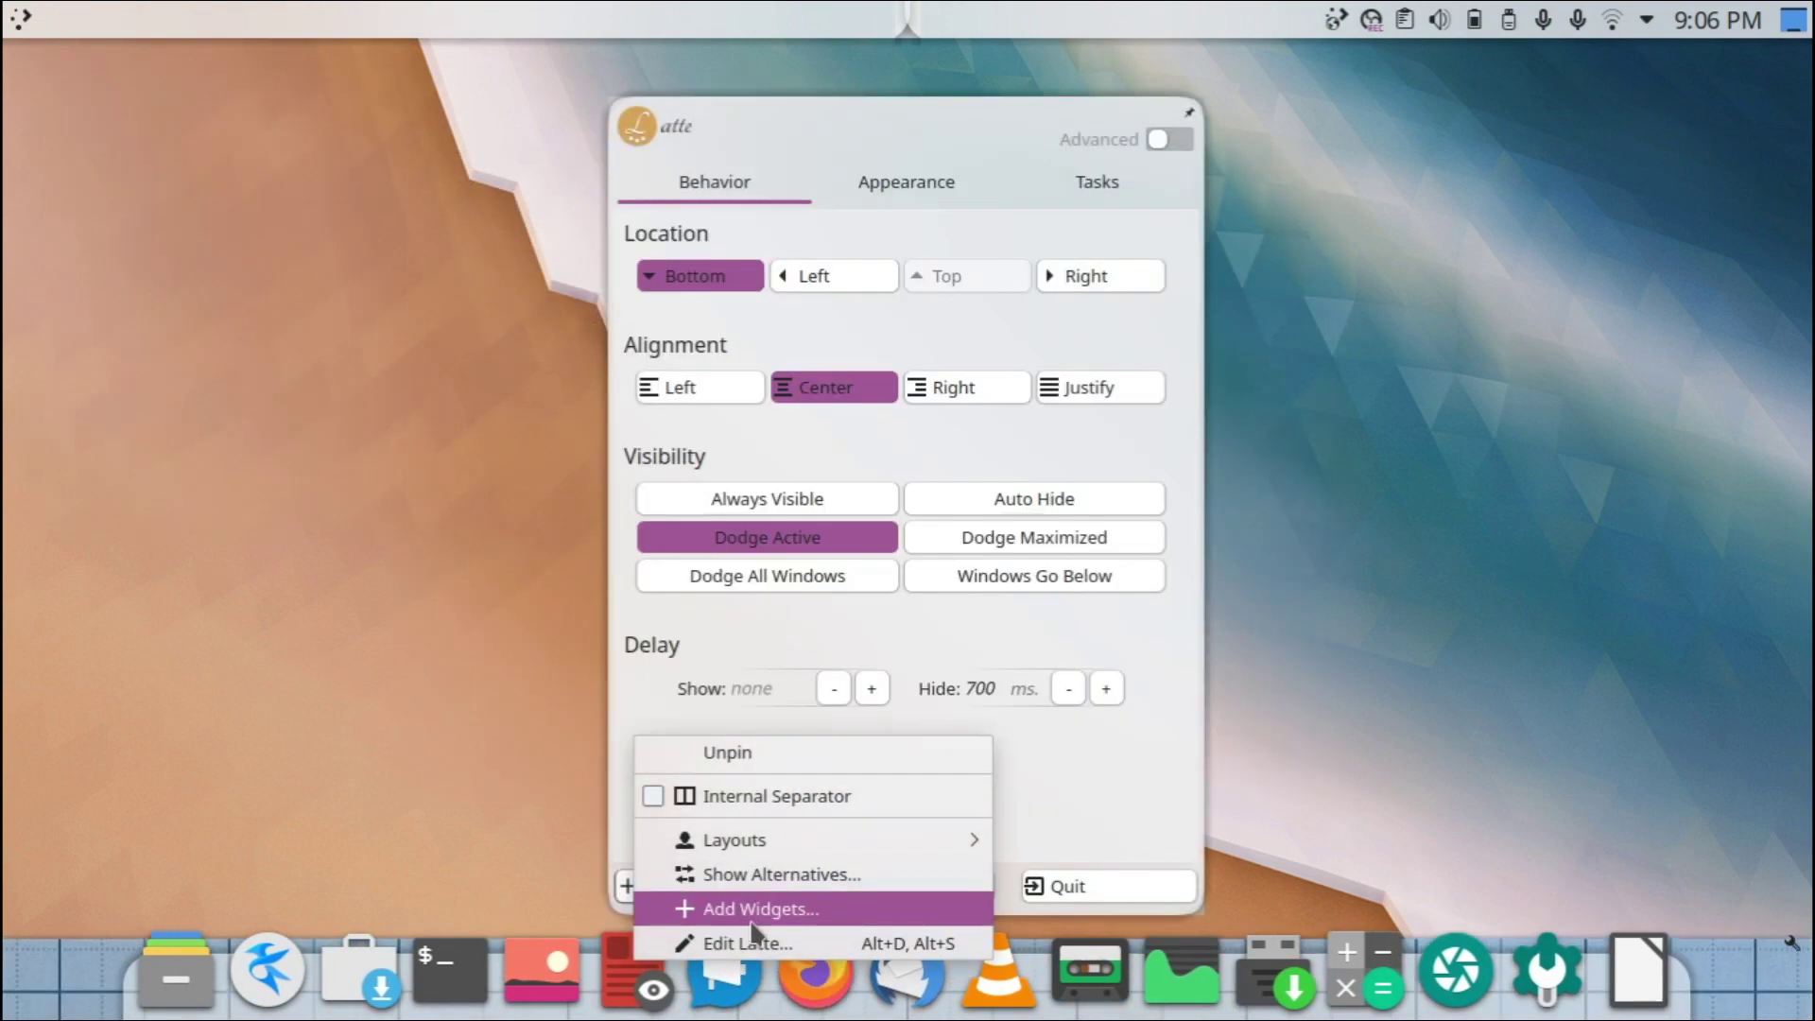
{"action": "left_click", "coordinate": [1162, 141]}
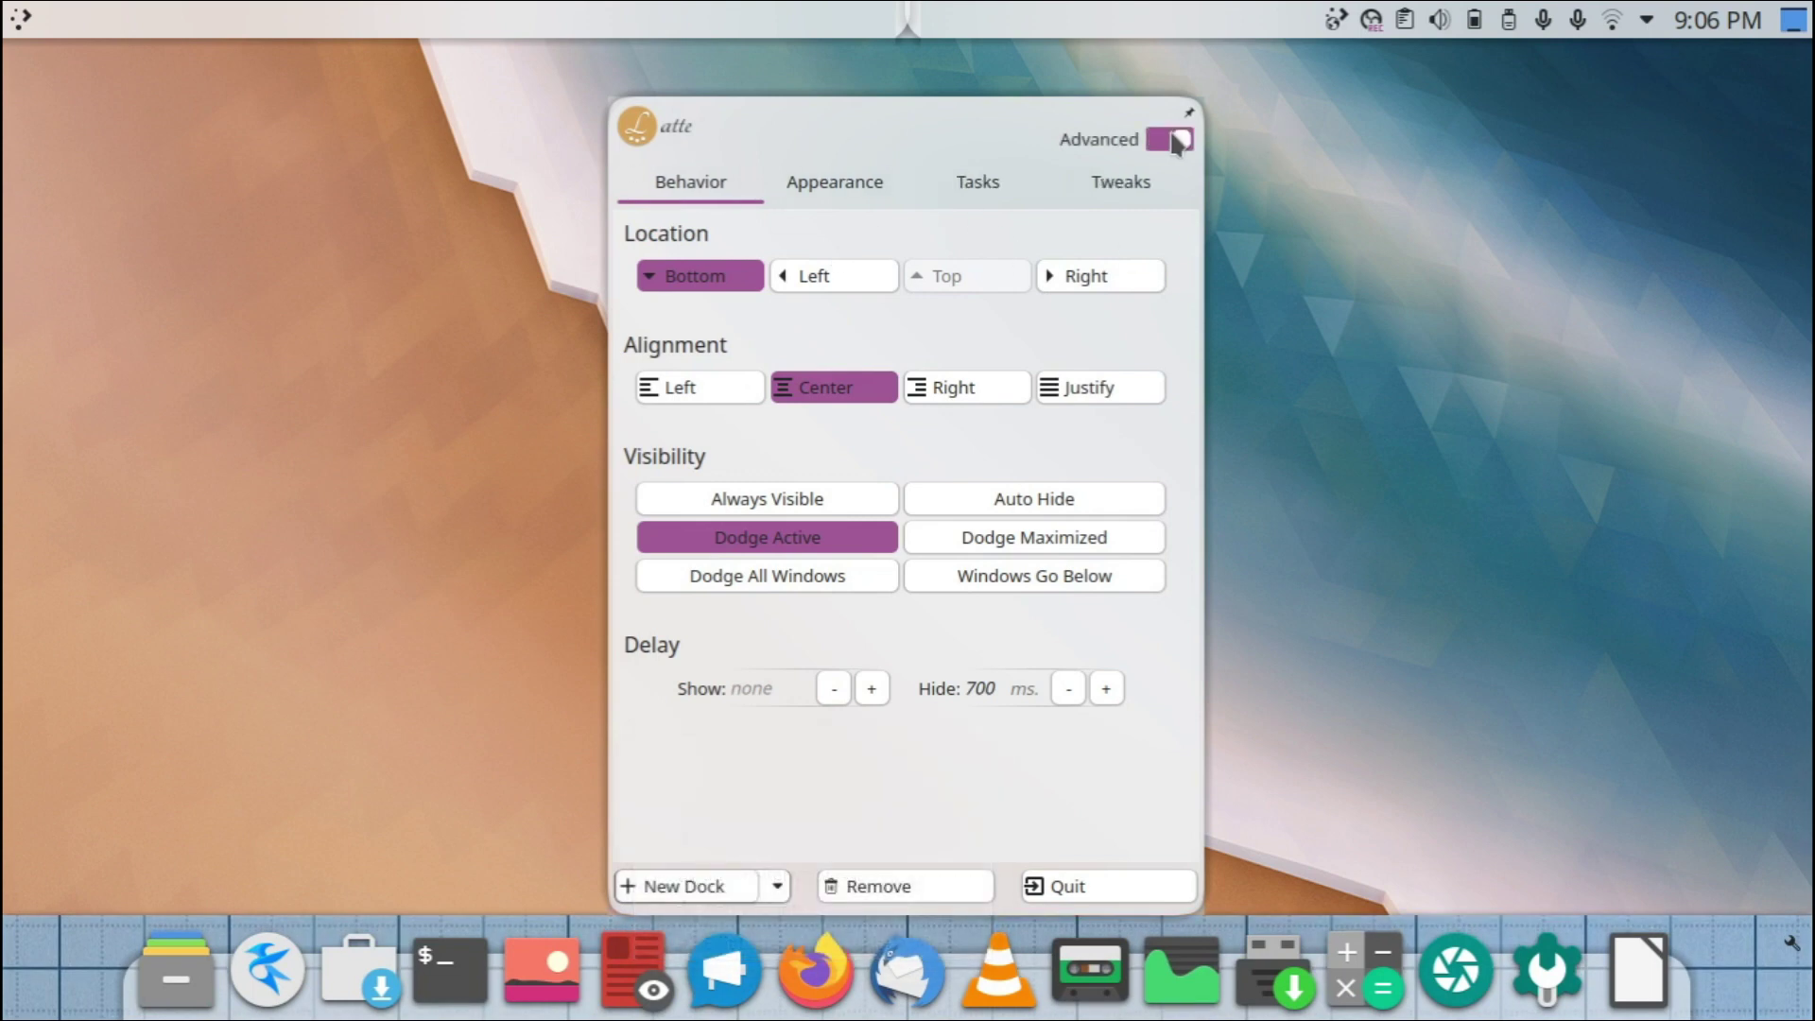
{"action": "left_click", "coordinate": [820, 180]}
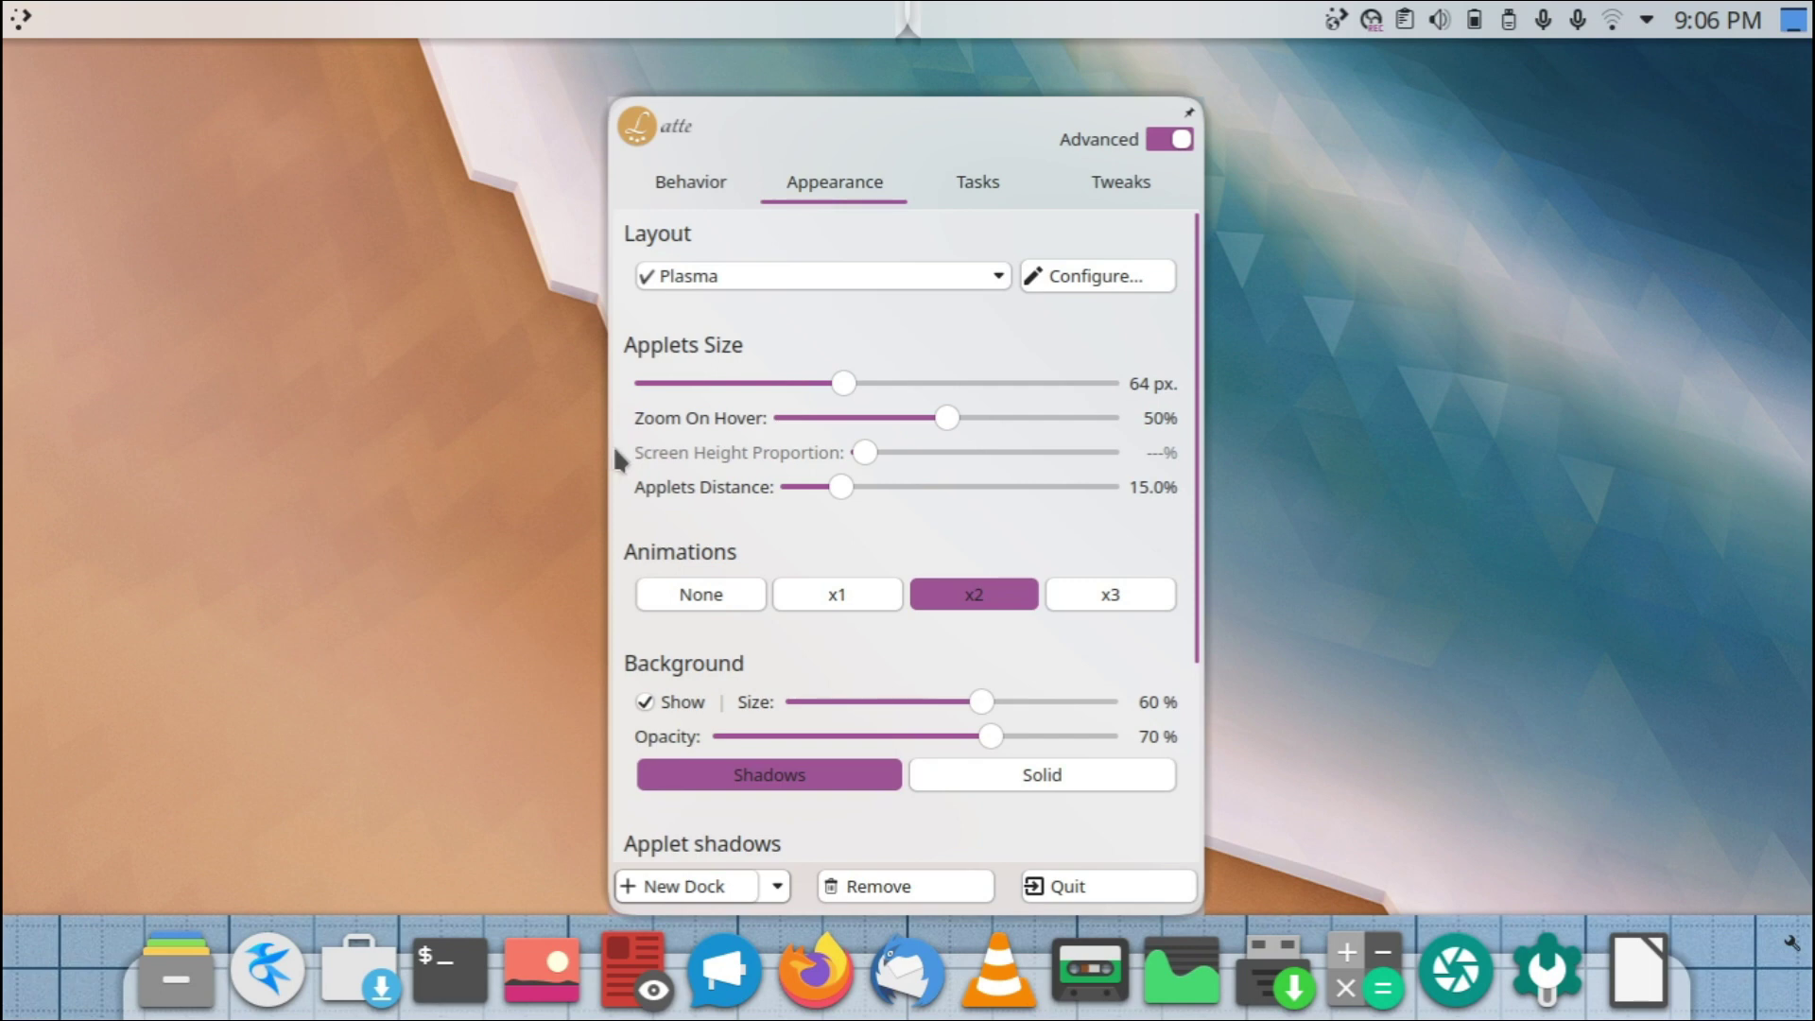
{"action": "scroll", "coordinate": [616, 478], "scroll_direction": "down", "scroll_amount": 1}
{"action": "scroll", "coordinate": [615, 478], "scroll_direction": "down", "scroll_amount": 2}
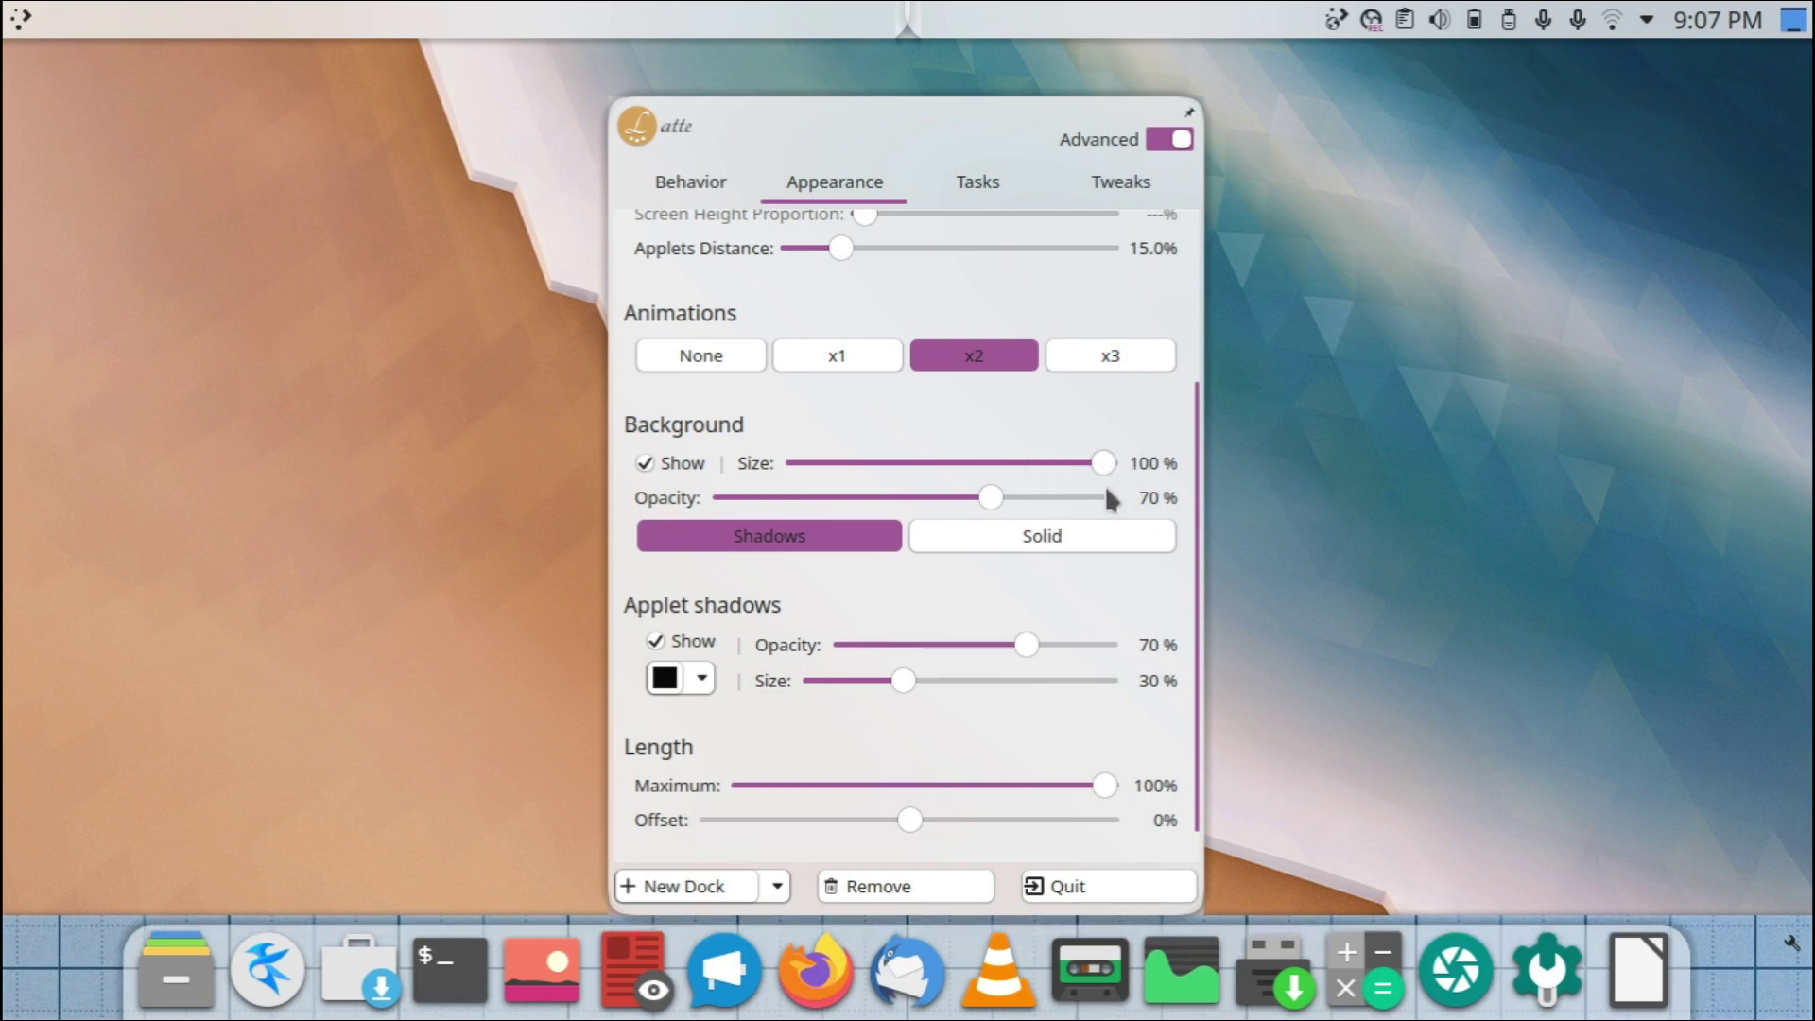
{"action": "scroll", "coordinate": [620, 598], "scroll_direction": "down", "scroll_amount": 1}
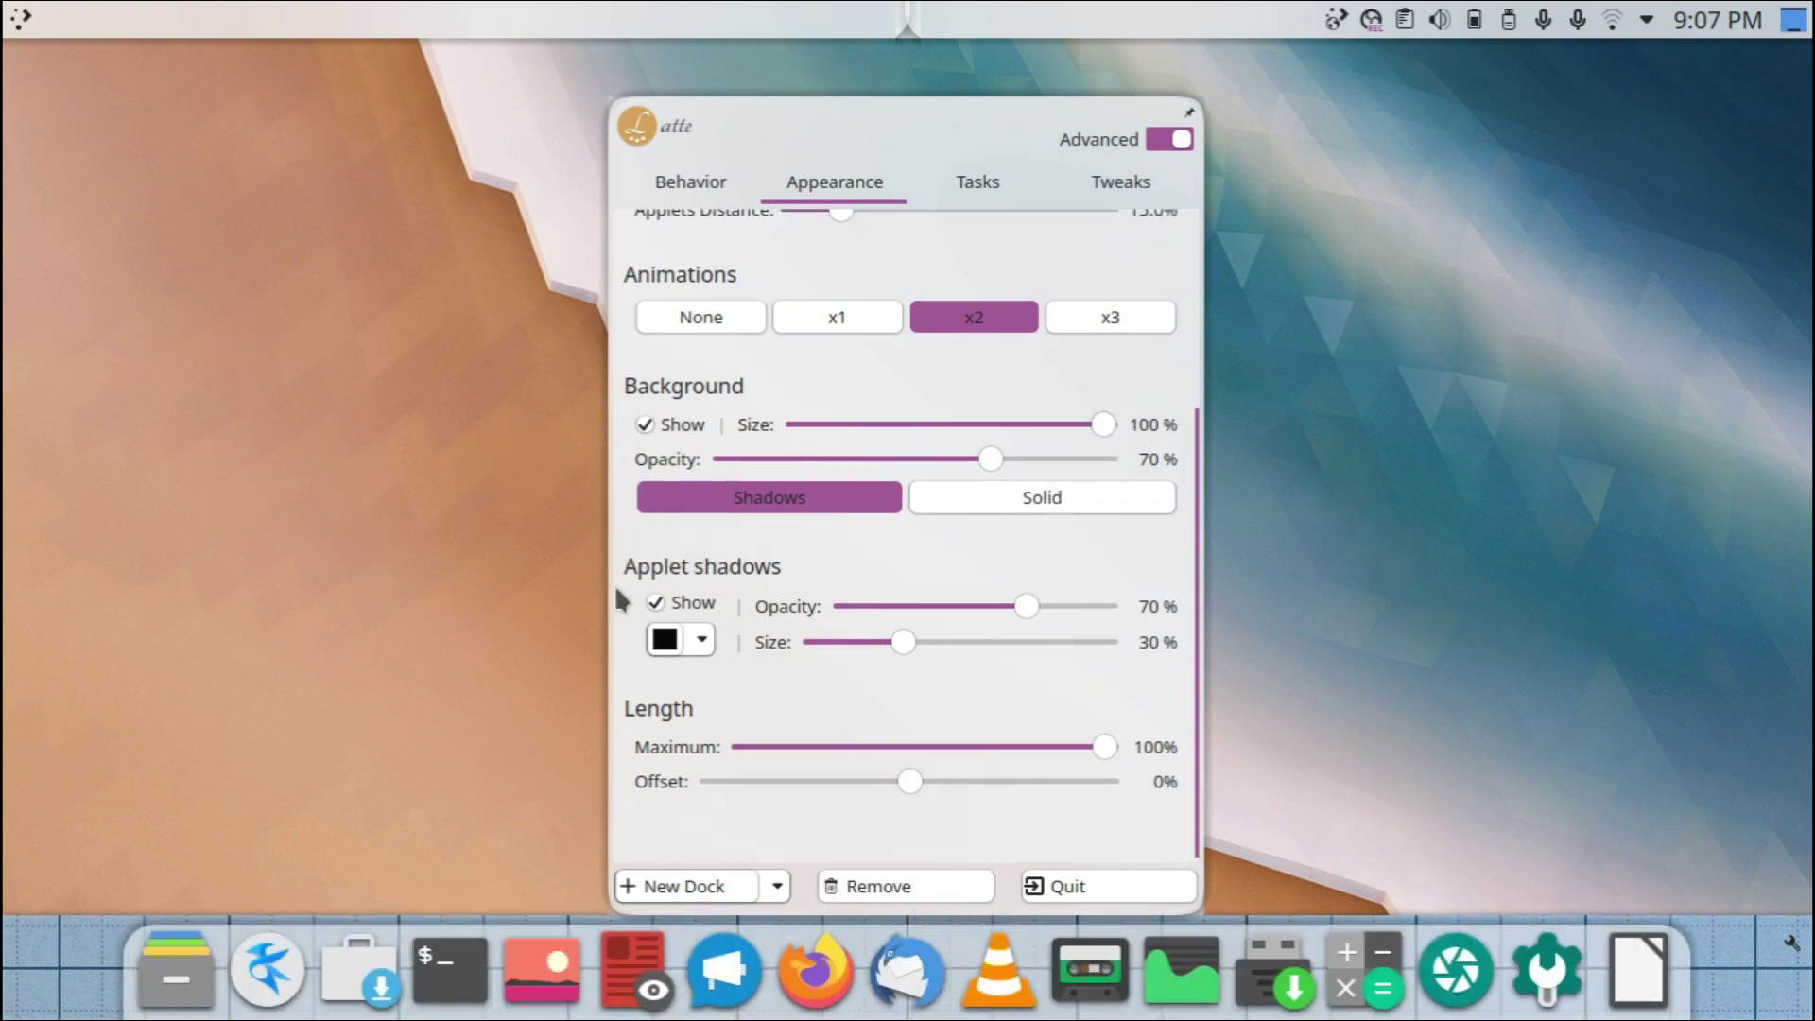
{"action": "left_click", "coordinate": [445, 456]}
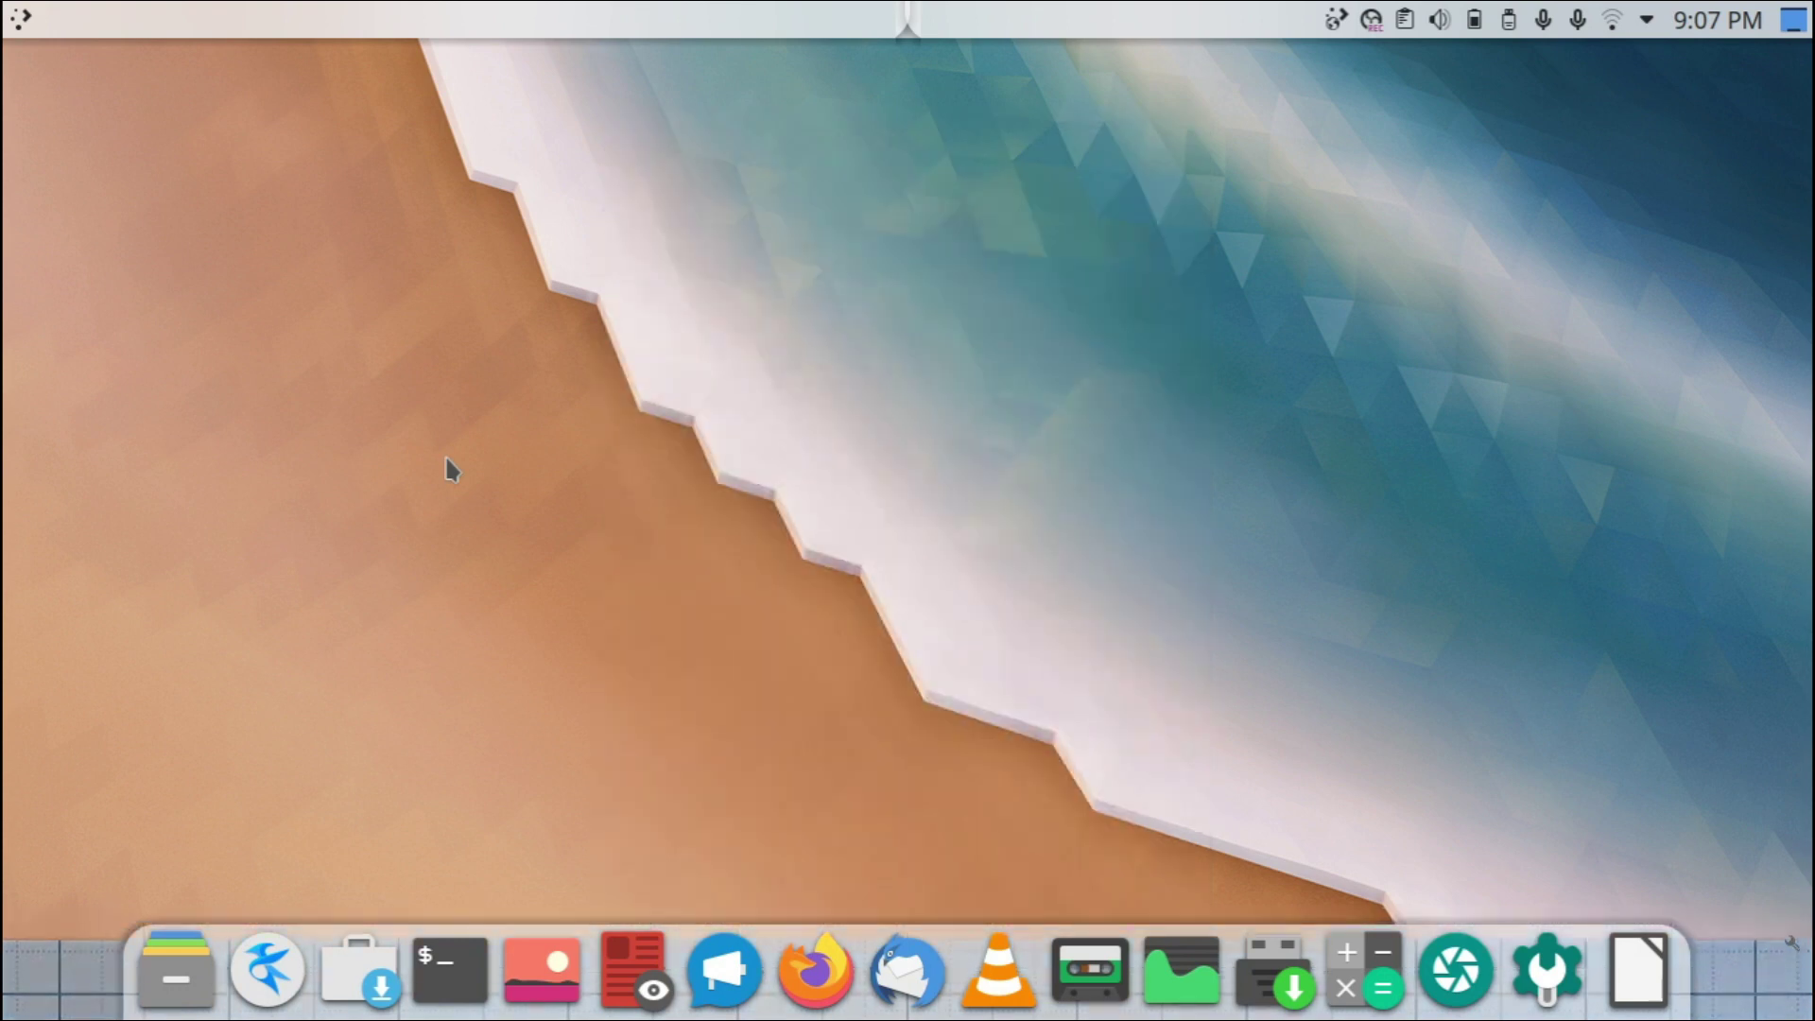
- View the application launcher, and move, maximize and restore a Dolphin window to check it against the panel and dock
{"action": "left_click", "coordinate": [20, 18]}
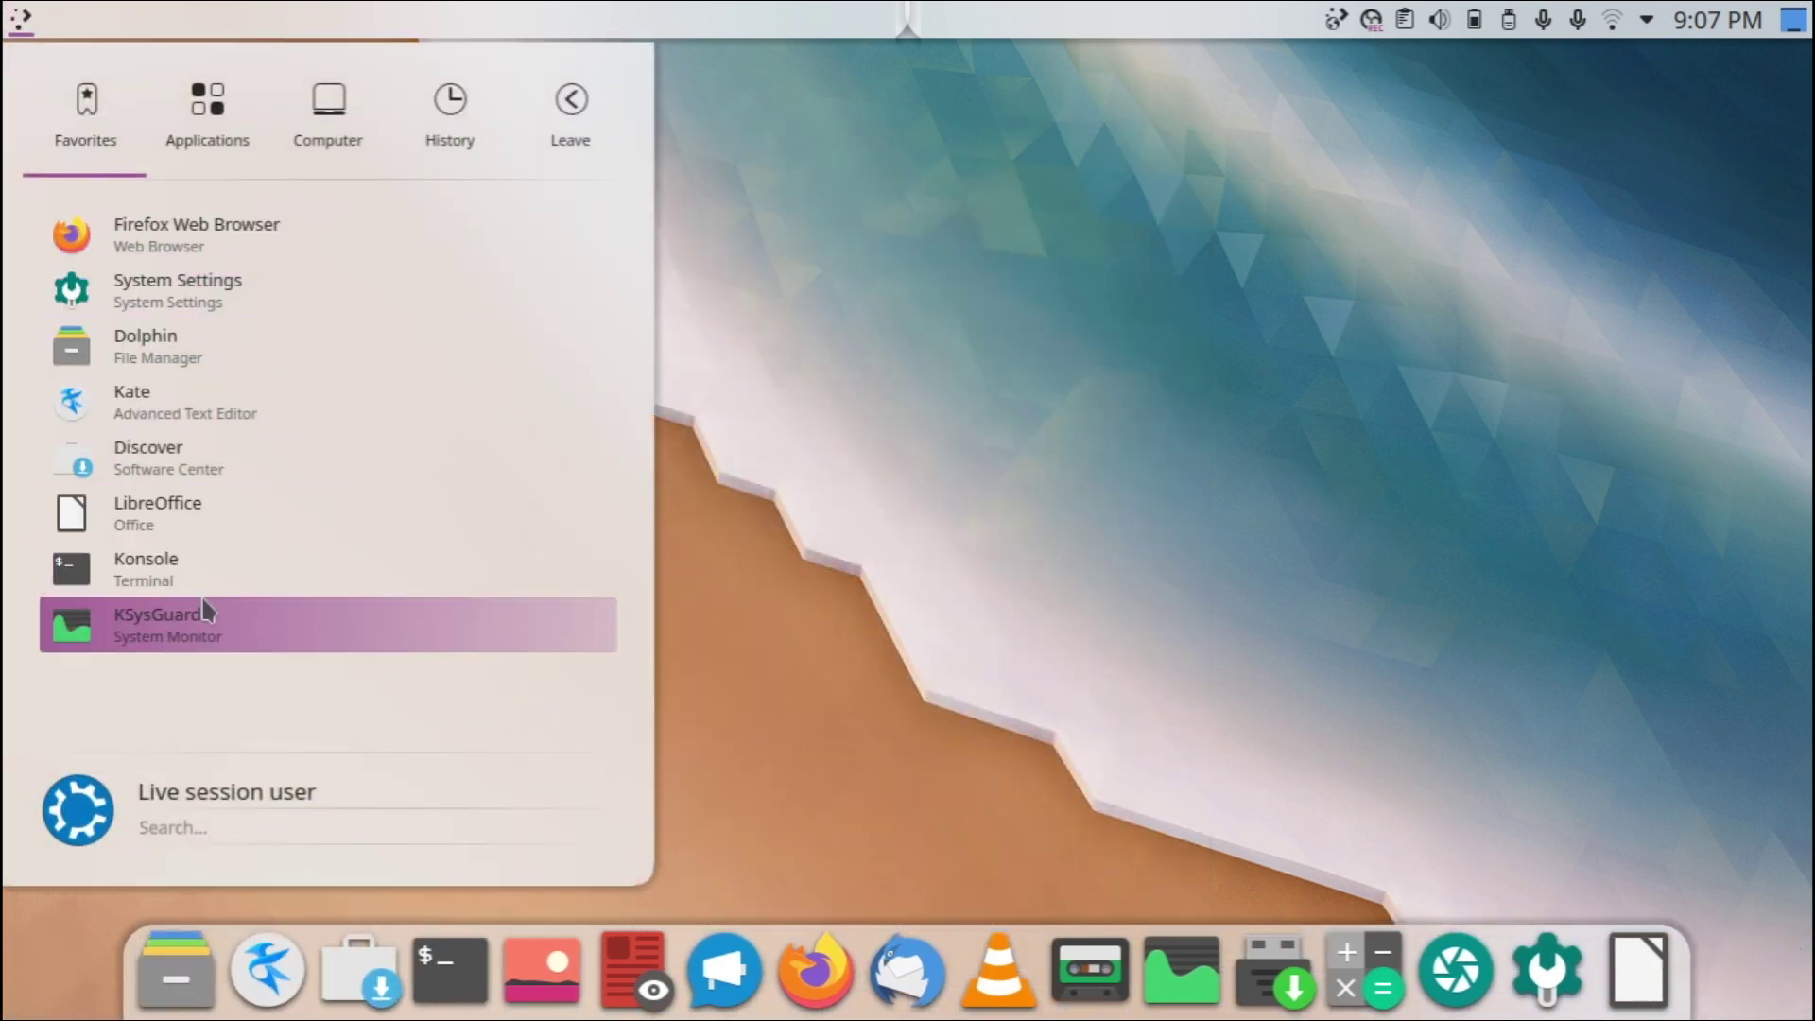
{"action": "left_click_drag", "start_coordinate": [214, 563], "coordinate": [830, 967]}
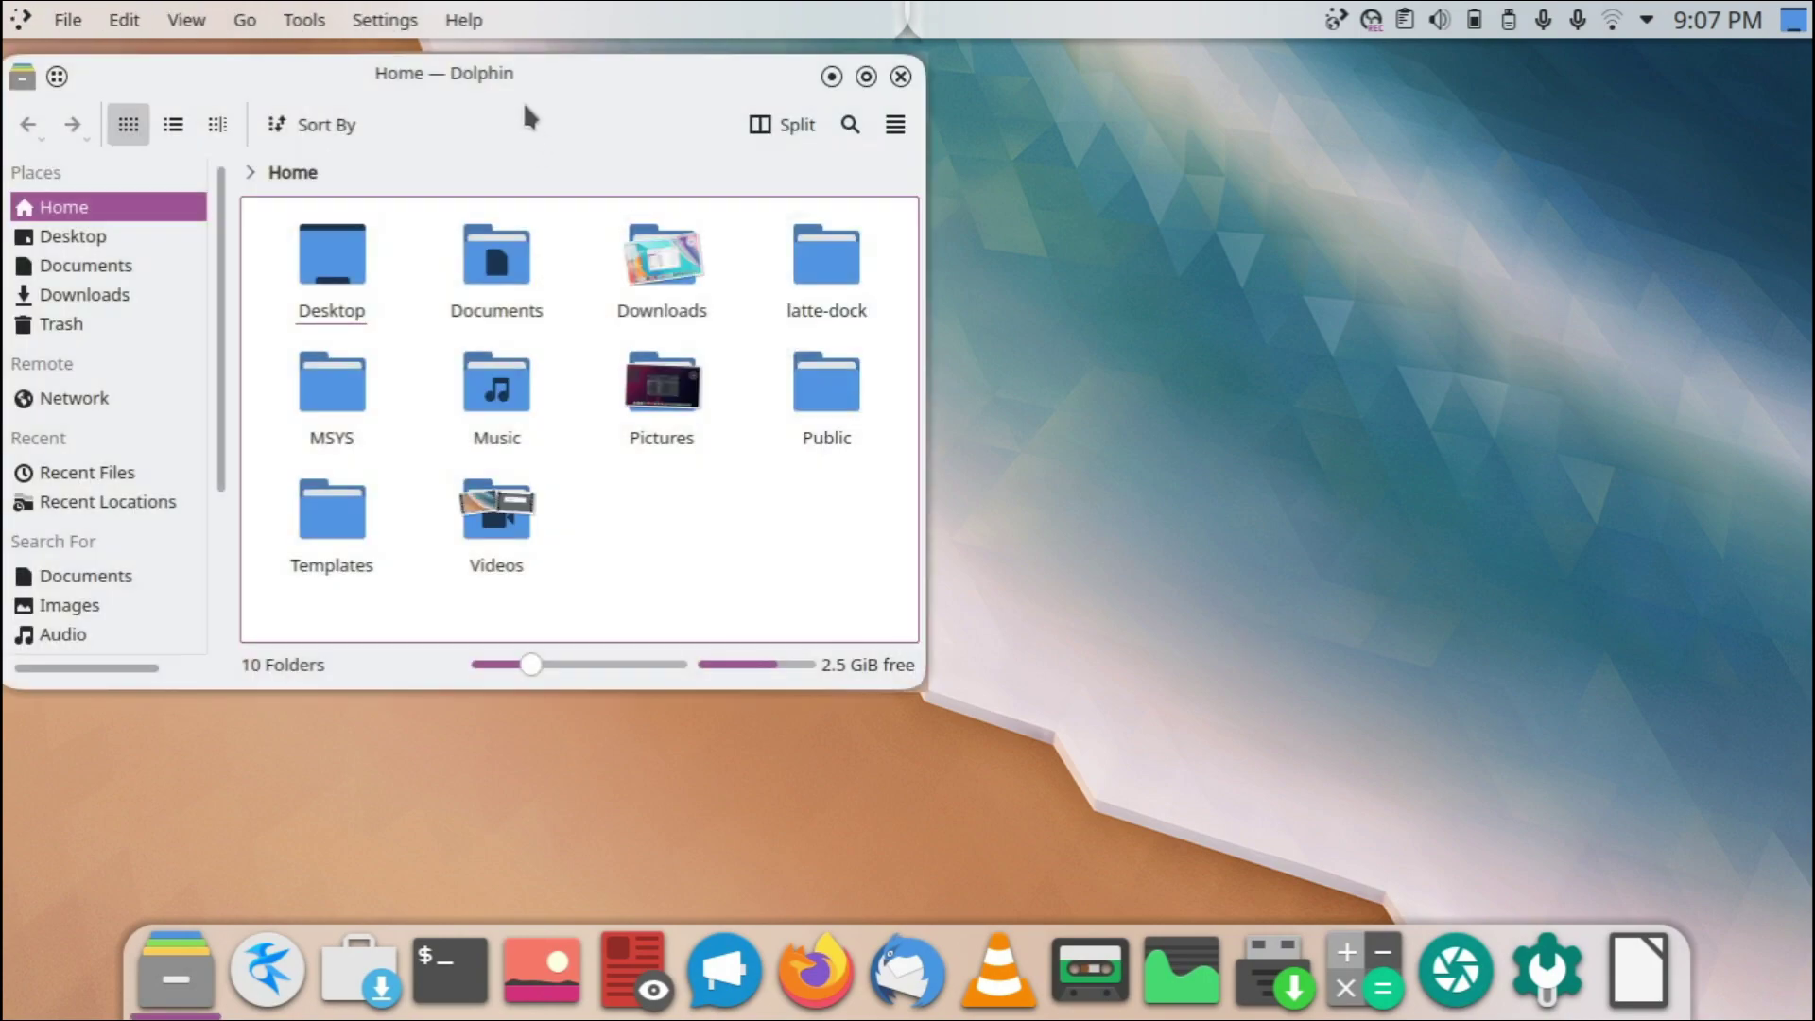
{"action": "left_click_drag", "start_coordinate": [527, 115], "coordinate": [941, 191]}
{"action": "left_click", "coordinate": [1283, 153]}
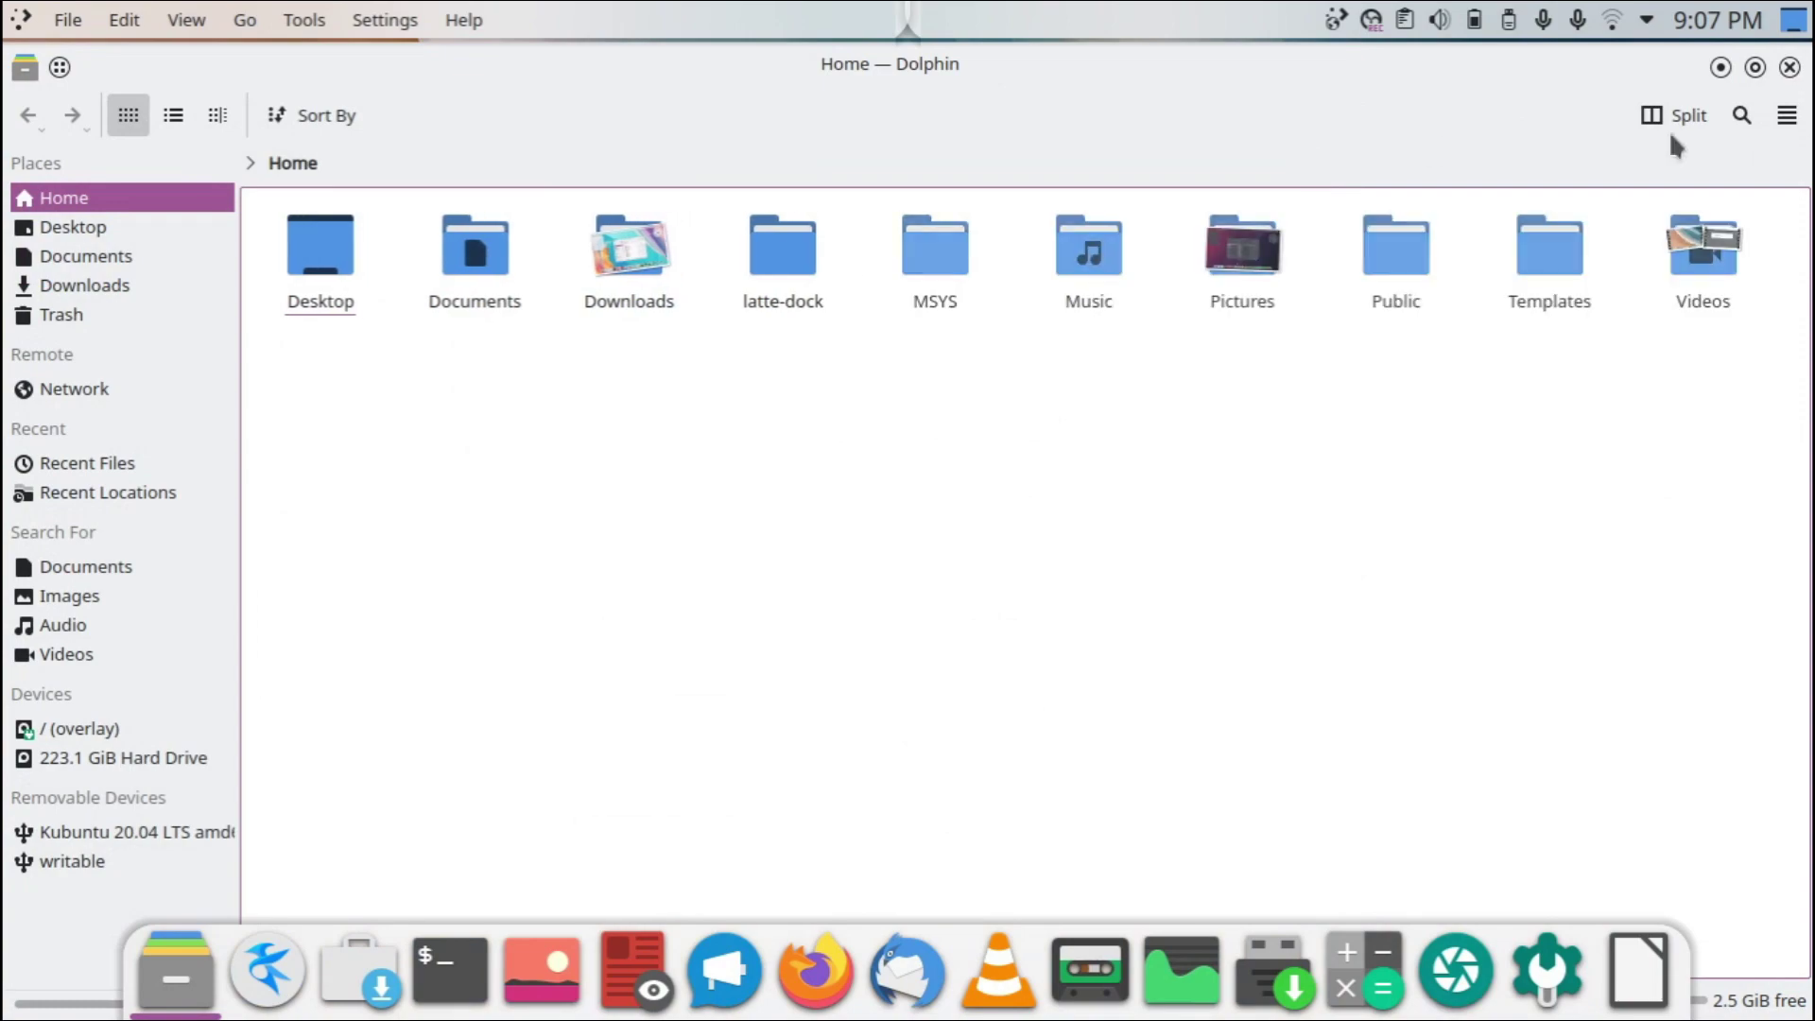
{"action": "left_click", "coordinate": [1754, 71]}
- Move the Dolphin window around beneath the top panel, view the panel spacer's options, and close Dolphin
{"action": "left_click_drag", "start_coordinate": [1058, 149], "coordinate": [1058, 43]}
{"action": "double_click", "coordinate": [886, 57]}
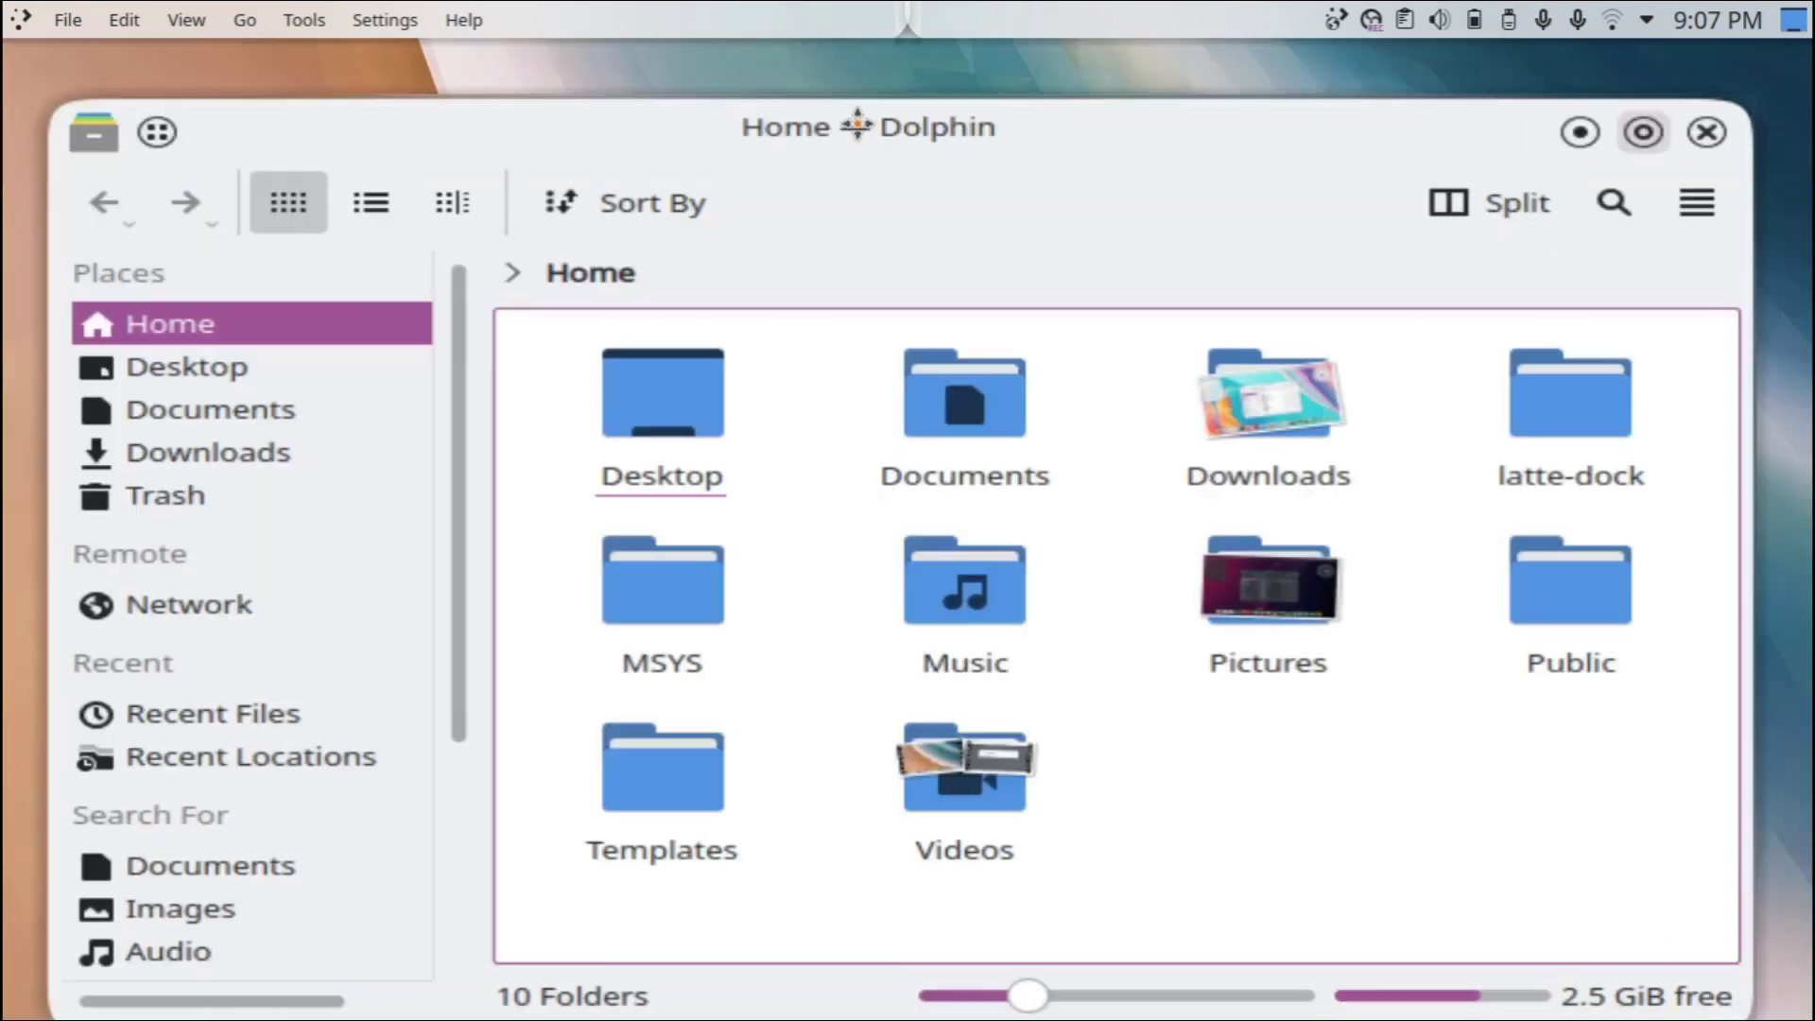
{"action": "right_click", "coordinate": [898, 38]}
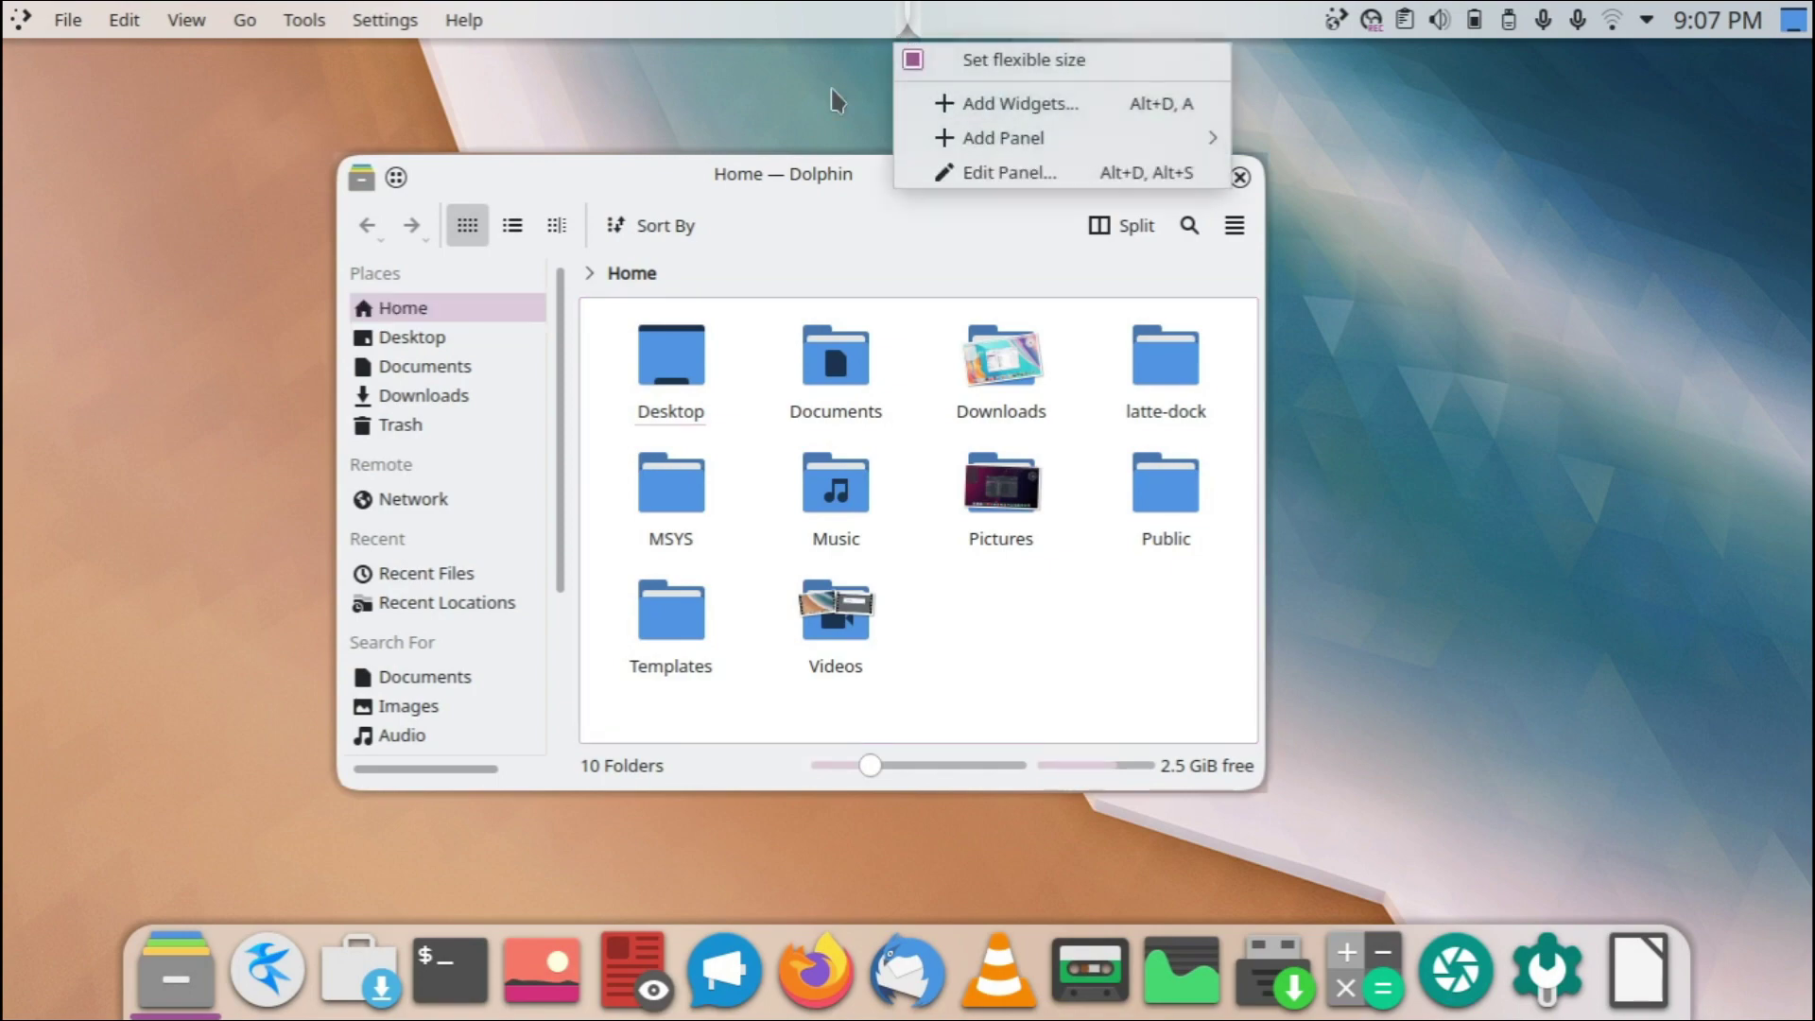
{"action": "left_click_drag", "start_coordinate": [780, 178], "coordinate": [884, 38]}
{"action": "left_click_drag", "start_coordinate": [1569, 113], "coordinate": [1199, 147]}
{"action": "left_click", "coordinate": [1314, 153]}
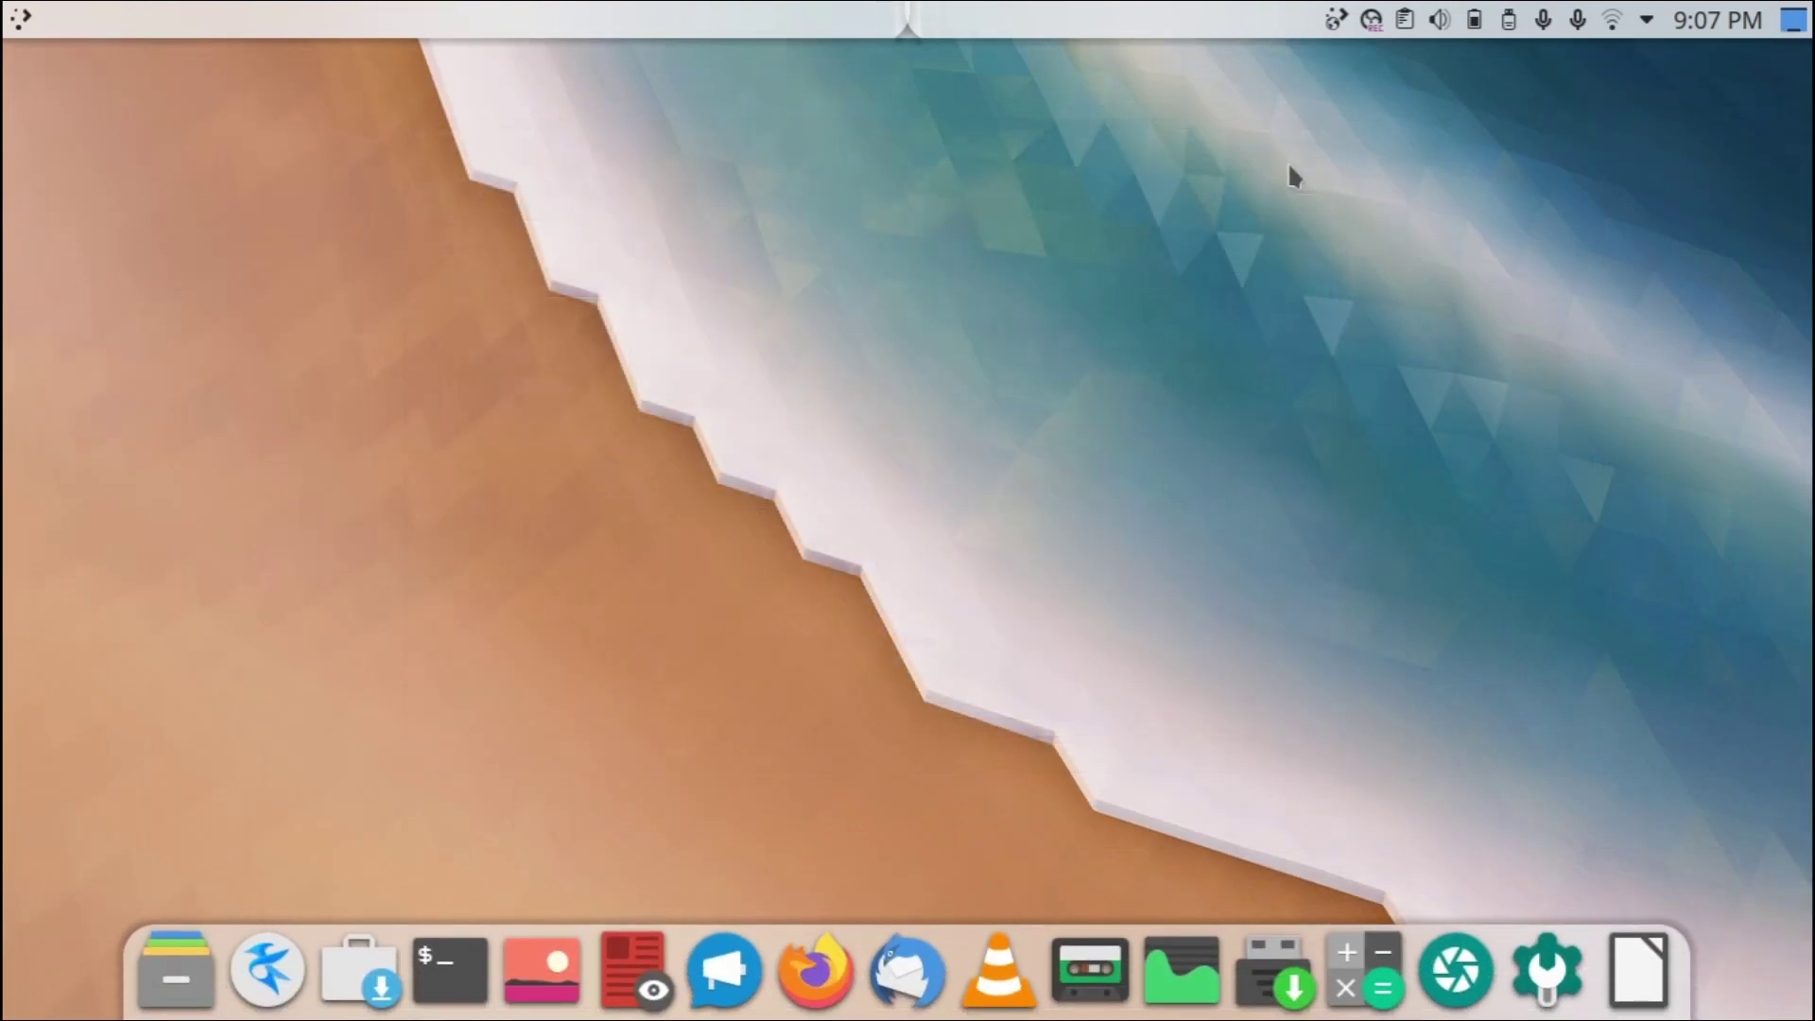